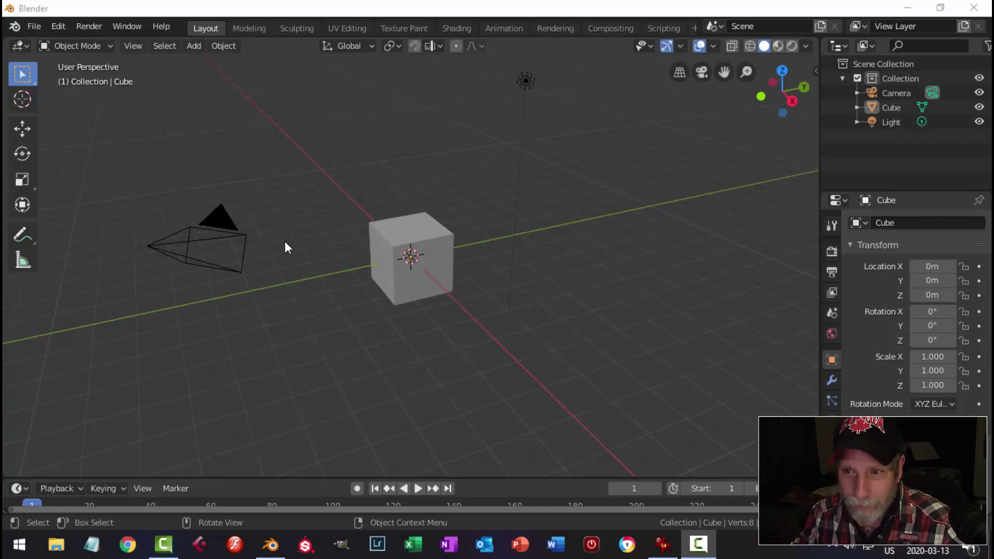
# - Delete the default camera and light from the scene
pyautogui.click(252, 224)
pyautogui.keyDown('shift'); pyautogui.click(524, 84); pyautogui.keyUp('shift')
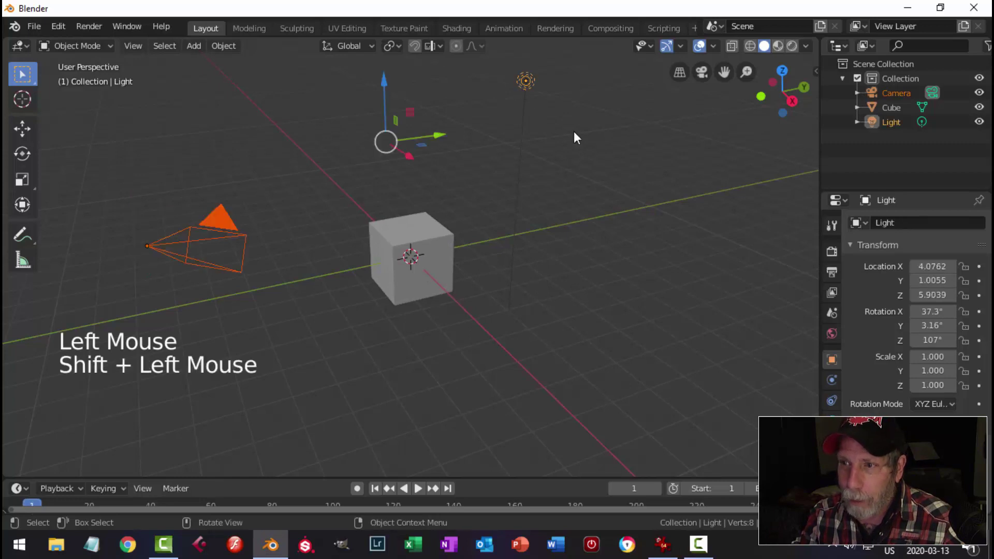
pyautogui.press('x')
# - Raise the cube 1 m along Z with snapping so that it rests on the ground grid
pyautogui.click(454, 243)
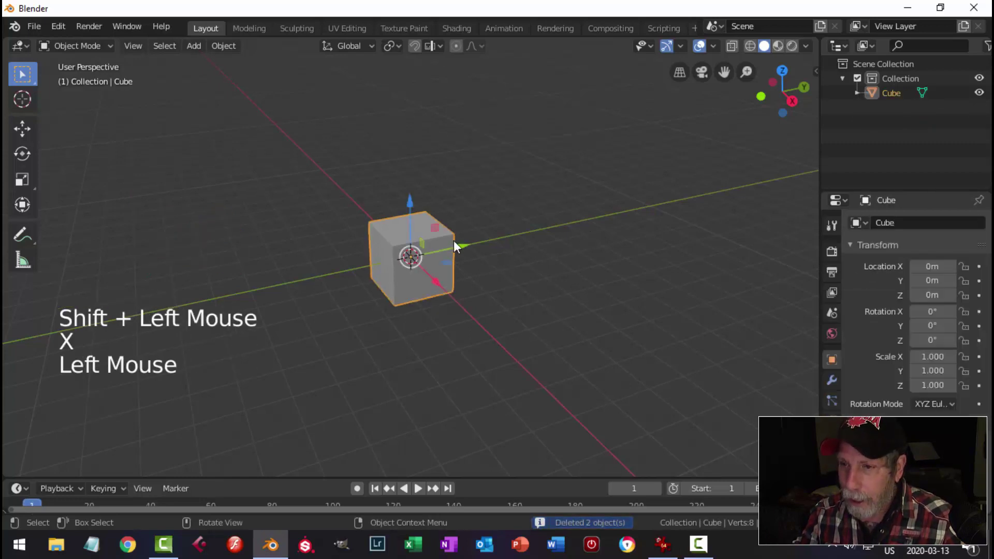
pyautogui.keyDown('ctrl'); pyautogui.moveTo(414, 201); pyautogui.dragTo(432, 189); pyautogui.keyUp('ctrl')
pyautogui.moveTo(432, 189); pyautogui.dragTo(501, 256, button='middle')
# - In Edit Mode, stretch the cube along X by a factor of about 2.4, working in front view
pyautogui.press('KP_1')
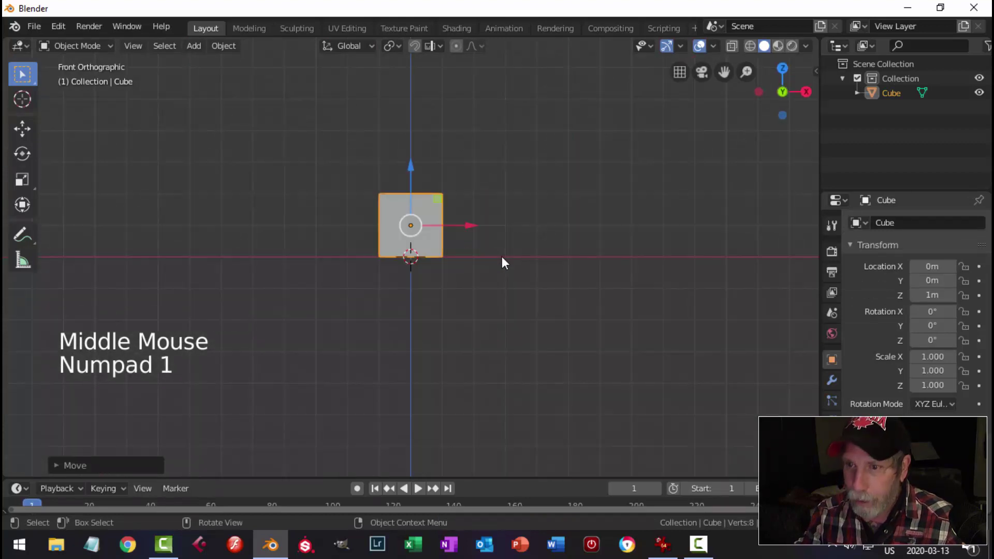
pyautogui.press('Tab')
pyautogui.scroll(2, 577, 255)
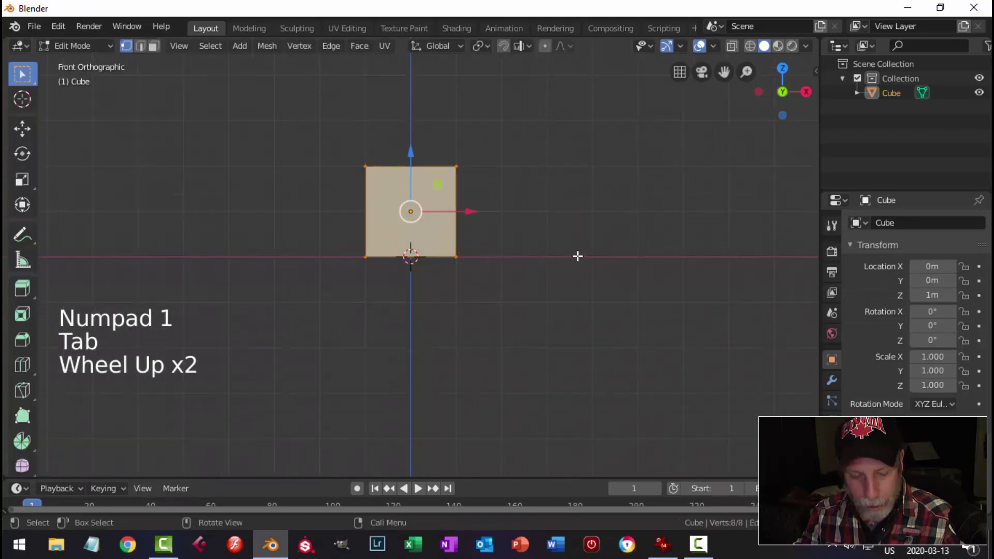
pyautogui.press('s')
pyautogui.press('x')
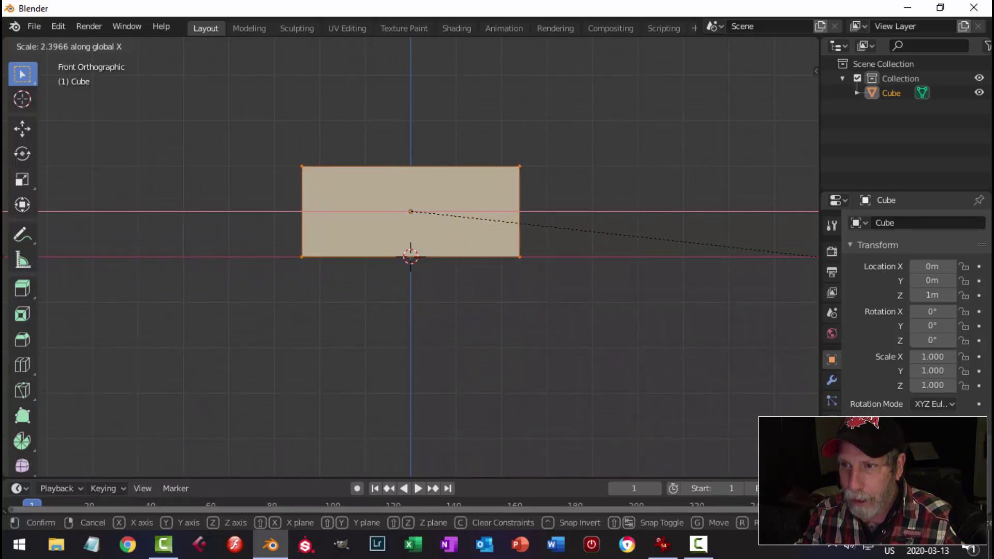
pyautogui.press('Return')
# - Lower the top face of the stretched cube along Z to flatten it into a low box
pyautogui.moveTo(305, 259); pyautogui.dragTo(425, 318, button='middle')
pyautogui.press('3')
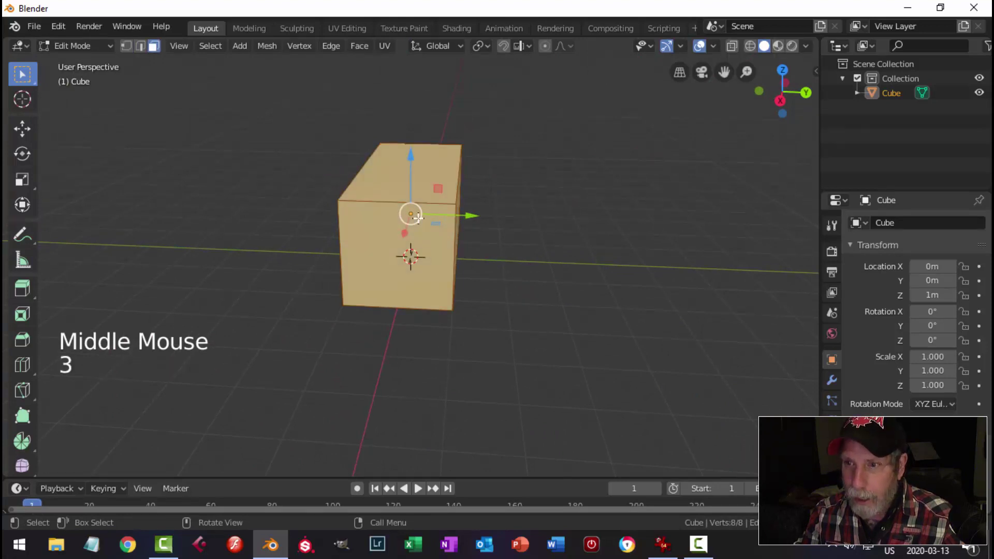
pyautogui.click(429, 169)
pyautogui.moveTo(407, 113); pyautogui.dragTo(409, 150)
pyautogui.moveTo(453, 218); pyautogui.dragTo(493, 191, button='middle')
pyautogui.click(412, 144)
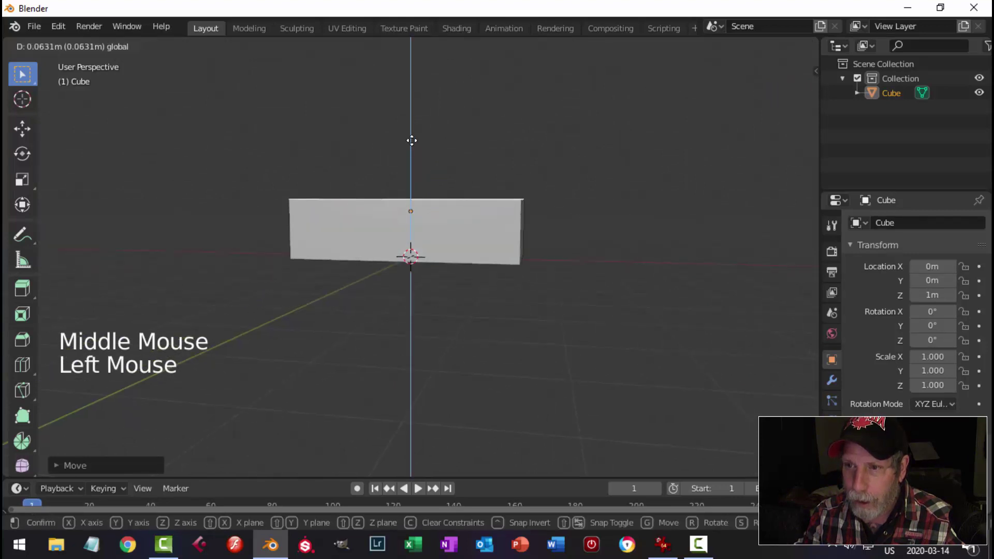
# - Move the box's long +Y side face outward along Y to deepen the box, and clear the selection
pyautogui.moveTo(631, 237); pyautogui.dragTo(473, 260, button='middle')
pyautogui.click(471, 257)
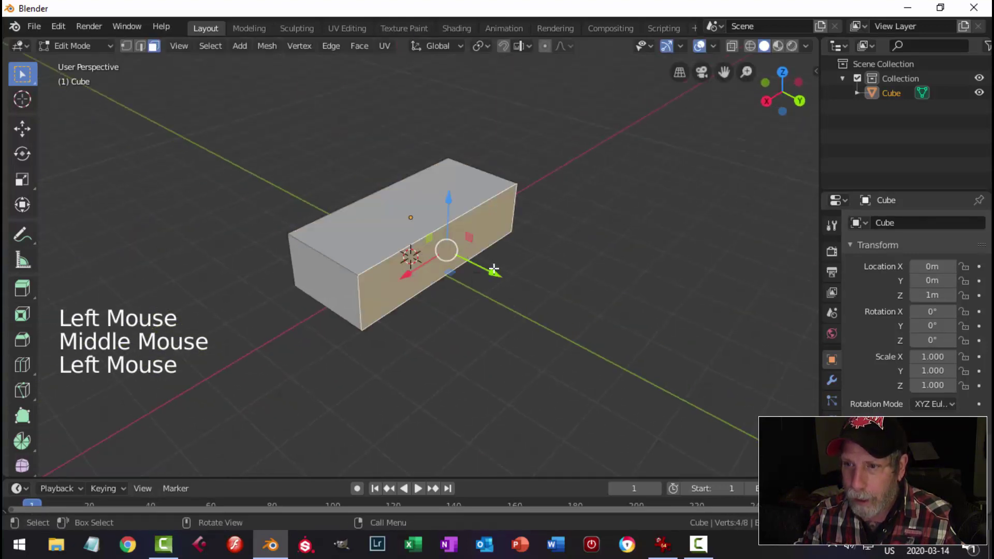
pyautogui.moveTo(493, 268); pyautogui.dragTo(512, 279)
pyautogui.moveTo(513, 279)
pyautogui.mouseDown(button='middle')
pyautogui.moveTo(644, 291)
pyautogui.moveTo(564, 317)
pyautogui.moveTo(663, 277)
pyautogui.moveTo(525, 272)
pyautogui.mouseUp(button='middle')
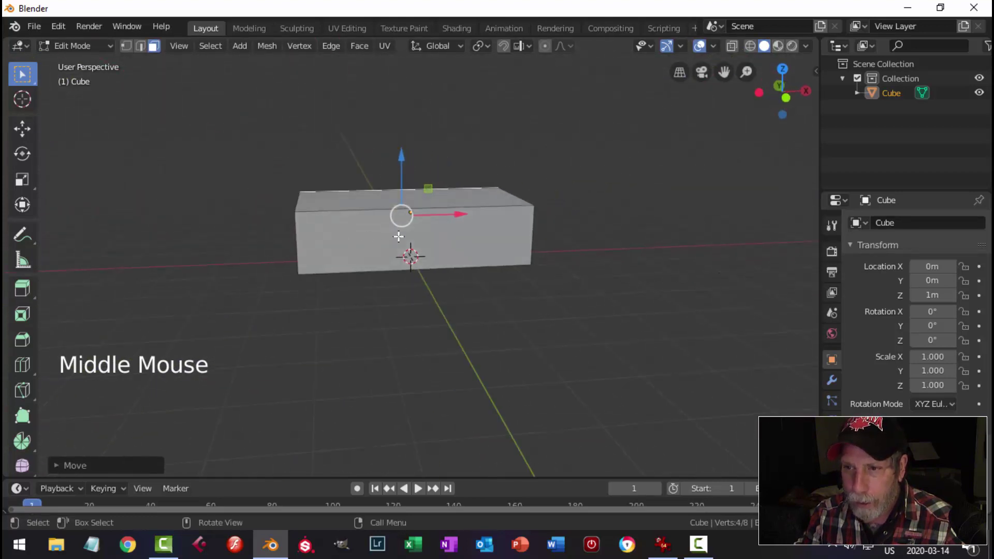
pyautogui.moveTo(398, 236); pyautogui.dragTo(482, 278, button='middle')
pyautogui.hotkey('alt', 'a')
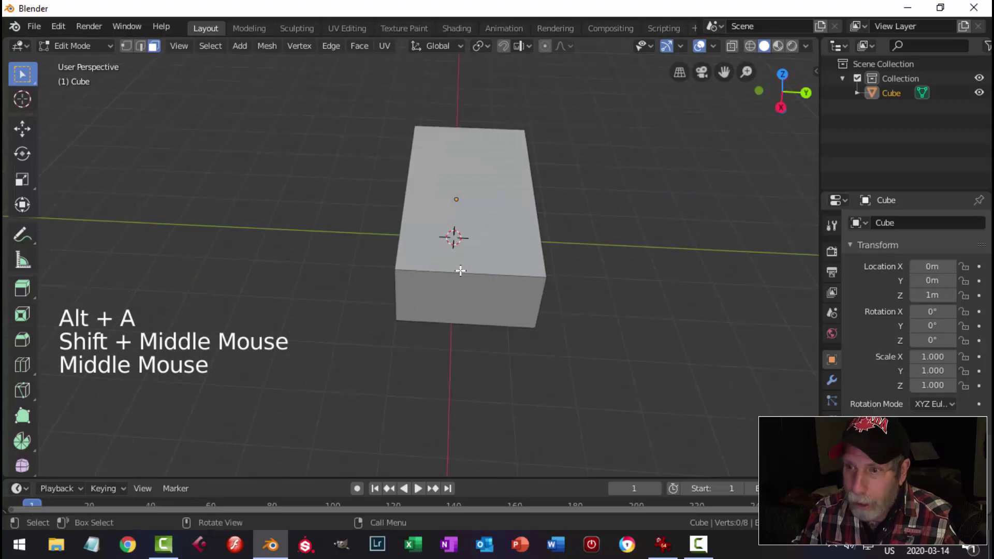
# - Add a lengthwise loop cut around the box and slide it close to the front (-Y) face
pyautogui.hotkey('ctrl', 'r')
pyautogui.click(455, 269)
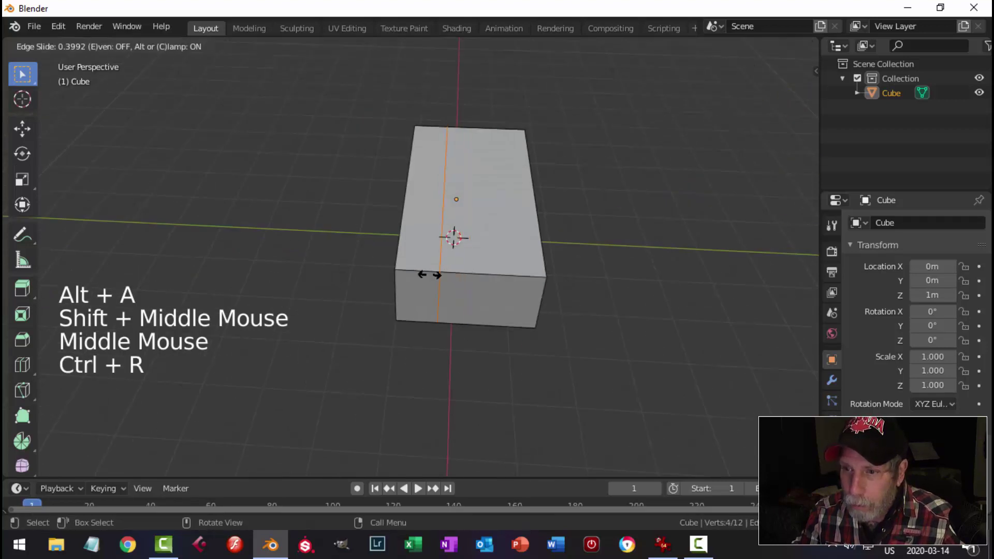
pyautogui.click(400, 276)
# - Bevel the new edge loop by about 0.007 m into a very narrow strip
pyautogui.moveTo(435, 299); pyautogui.dragTo(523, 280, button='middle')
pyautogui.scroll(2, 549, 300)
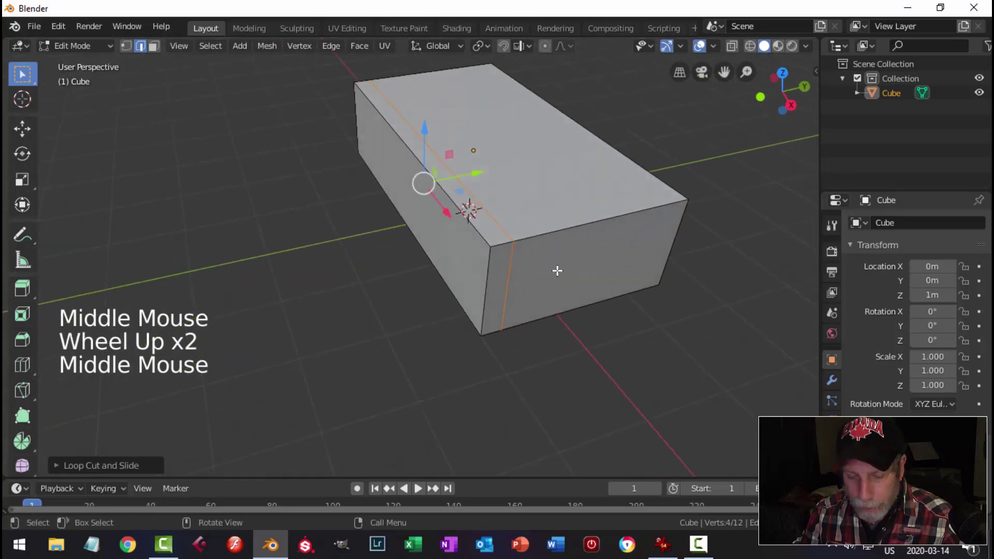
pyautogui.hotkey('ctrl', 'b')
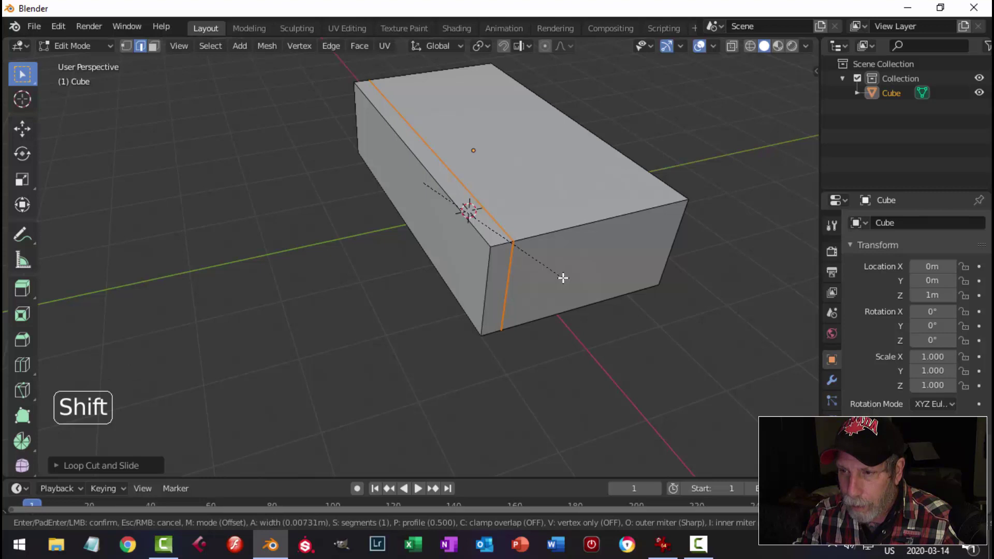
pyautogui.click(562, 278)
# - Extrude the narrow strip and shrink it inward along its normals to form a seam groove around the box
pyautogui.moveTo(587, 277)
pyautogui.mouseDown(button='middle')
pyautogui.moveTo(561, 277)
pyautogui.moveTo(592, 272)
pyautogui.mouseUp(button='middle')
pyautogui.scroll(3, 569, 276)
pyautogui.moveTo(592, 272); pyautogui.dragTo(694, 273, button='middle')
pyautogui.press('e')
pyautogui.hotkey('alt', 's')
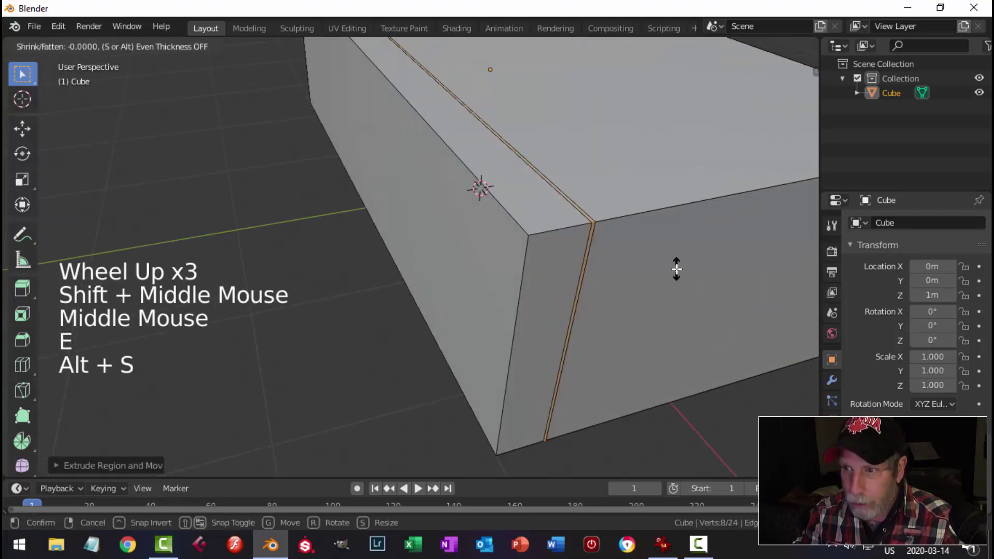
pyautogui.press('shift')
pyautogui.click(658, 241)
pyautogui.hotkey('alt', 'a')
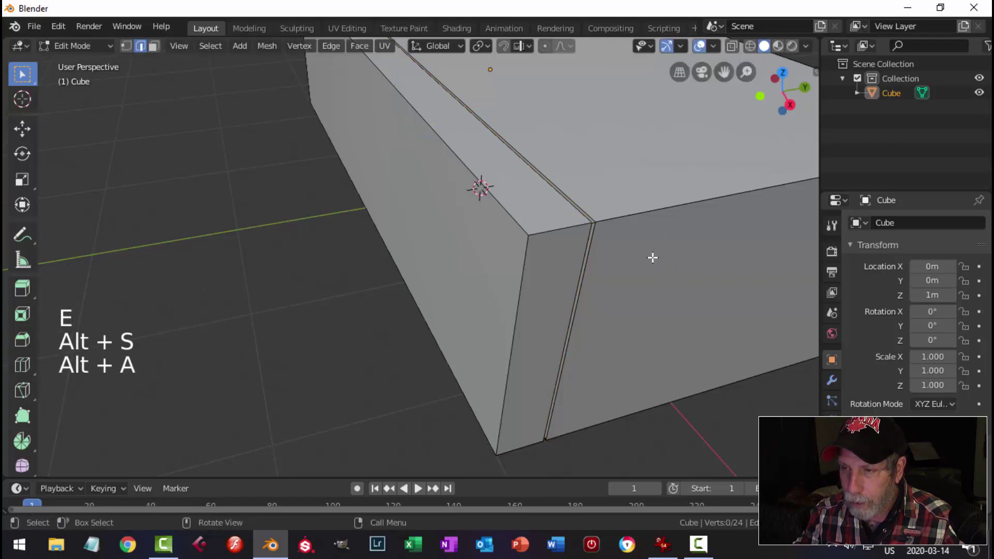
pyautogui.press('Tab')
# - Add a Bevel modifier to the box with 2 segments and a width of 0.01 m
pyautogui.moveTo(652, 257)
pyautogui.mouseDown(button='middle')
pyautogui.moveTo(600, 271)
pyautogui.moveTo(656, 273)
pyautogui.mouseUp(button='middle')
pyautogui.scroll(-2, 657, 273)
pyautogui.moveTo(592, 271); pyautogui.dragTo(608, 269, button='middle')
pyautogui.keyDown('shift'); pyautogui.moveTo(608, 269); pyautogui.dragTo(590, 270, button='middle'); pyautogui.keyUp('shift')
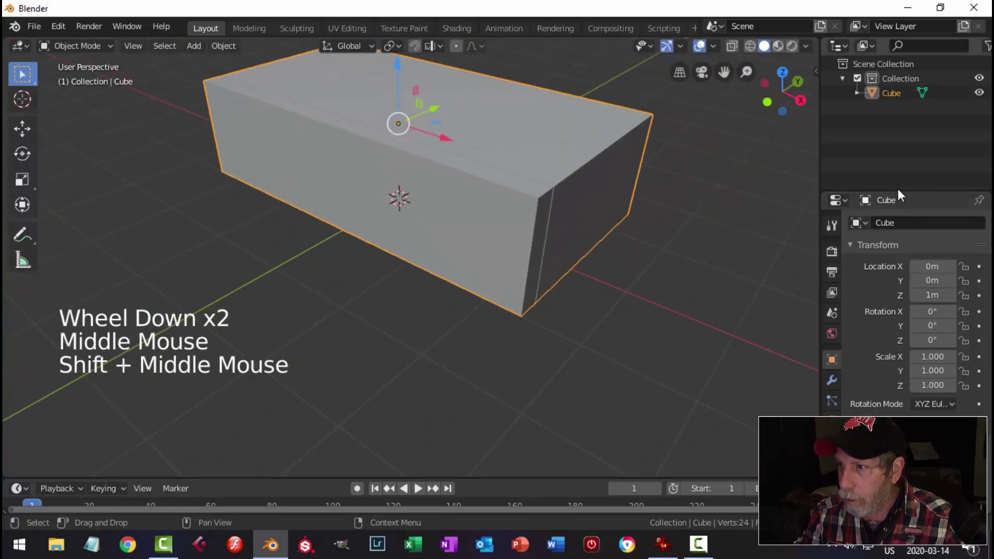
pyautogui.moveTo(895, 190); pyautogui.dragTo(894, 113)
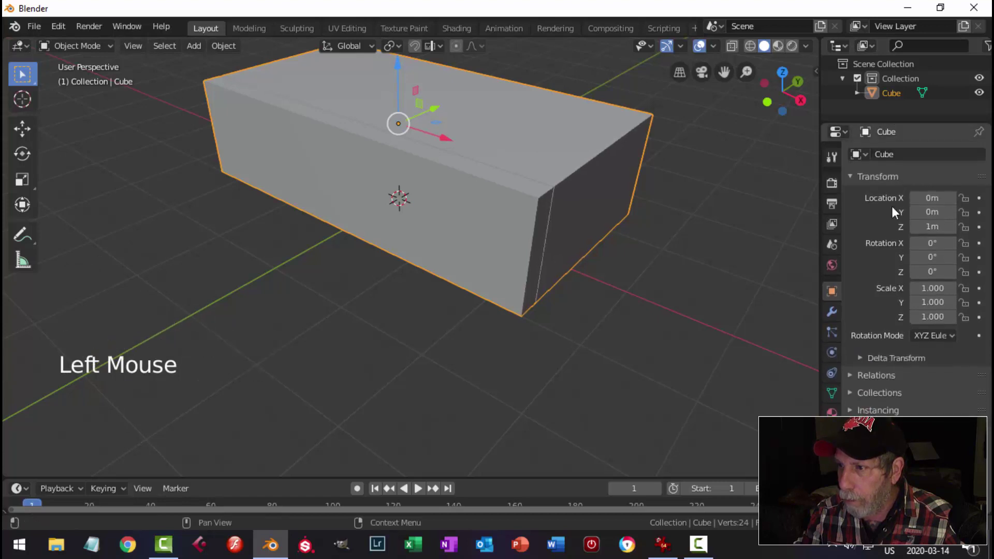
pyautogui.click(832, 311)
pyautogui.click(883, 157)
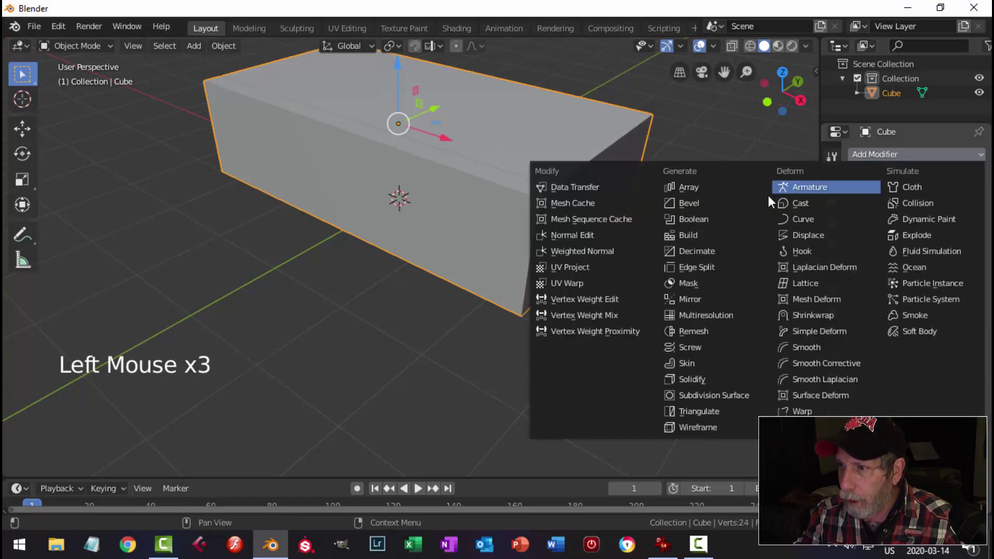
pyautogui.click(730, 204)
pyautogui.click(907, 235)
pyautogui.click(872, 218)
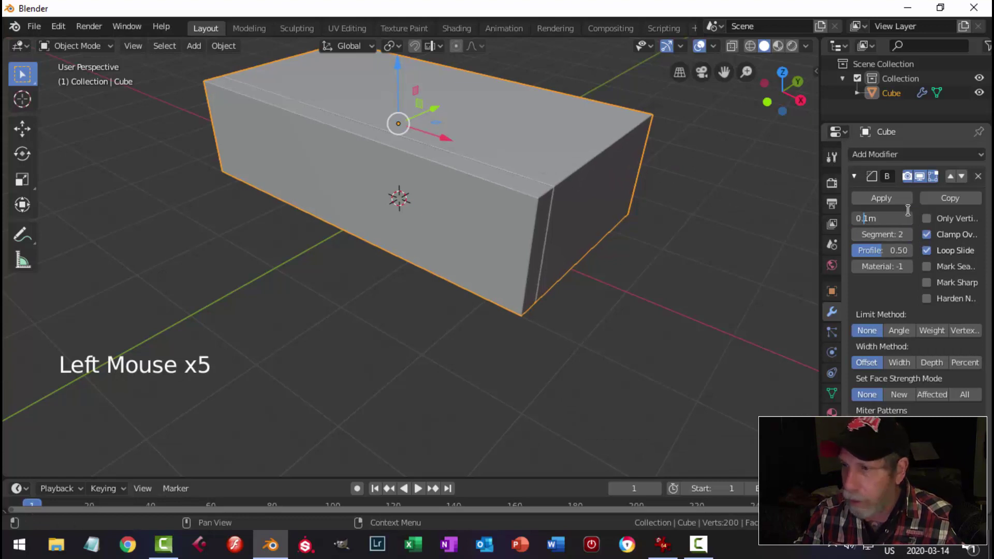
pyautogui.write('0')
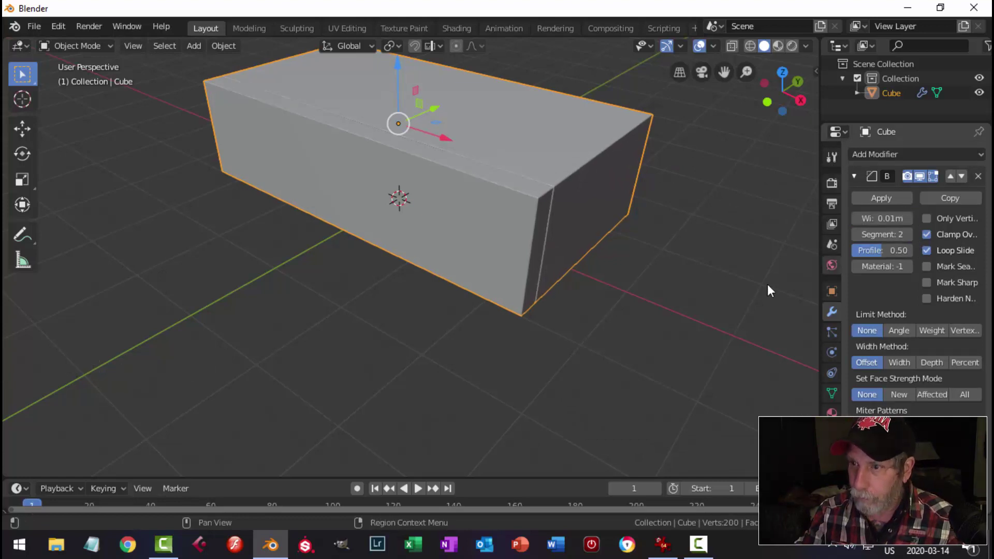
# - Inset the box's front (-Y) face in Edit Mode to leave a thin border around it
pyautogui.hotkey('alt', 'a')
pyautogui.moveTo(593, 296); pyautogui.dragTo(543, 277, button='middle')
pyautogui.moveTo(641, 283); pyautogui.dragTo(607, 297, button='middle')
pyautogui.click(525, 262)
pyautogui.press('Tab')
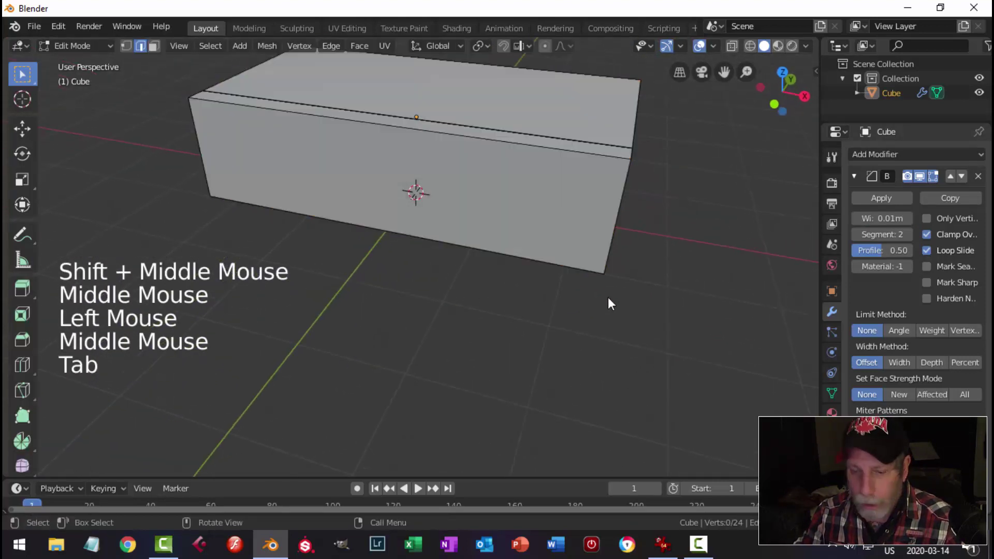
pyautogui.press('3')
pyautogui.click(595, 226)
pyautogui.moveTo(594, 226); pyautogui.dragTo(628, 293, button='middle')
pyautogui.press('i')
pyautogui.press('shift')
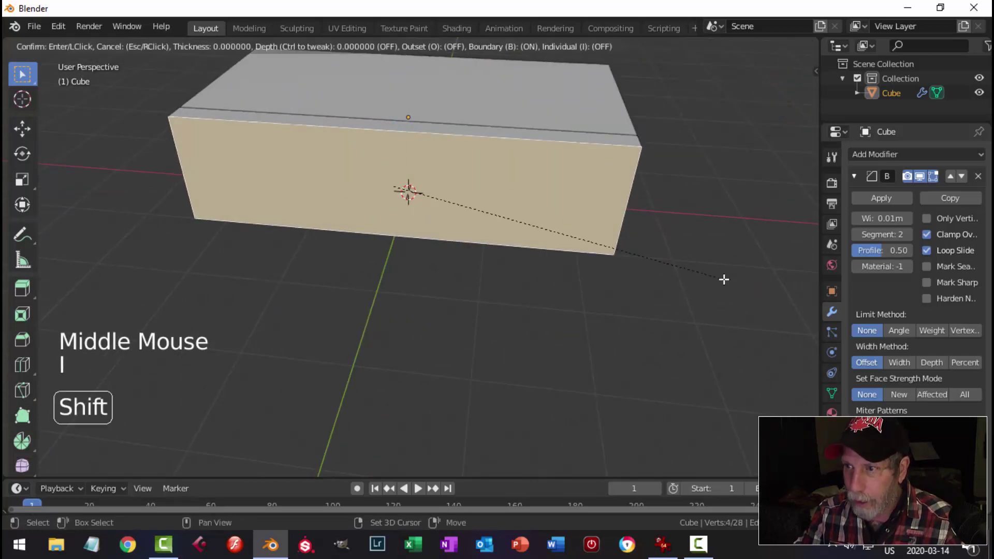
pyautogui.click(686, 284)
# - Extrude the inset front face and push it into the box along Y to form a shallow recess
pyautogui.moveTo(686, 284); pyautogui.dragTo(572, 269, button='middle')
pyautogui.press('e')
pyautogui.click(466, 183)
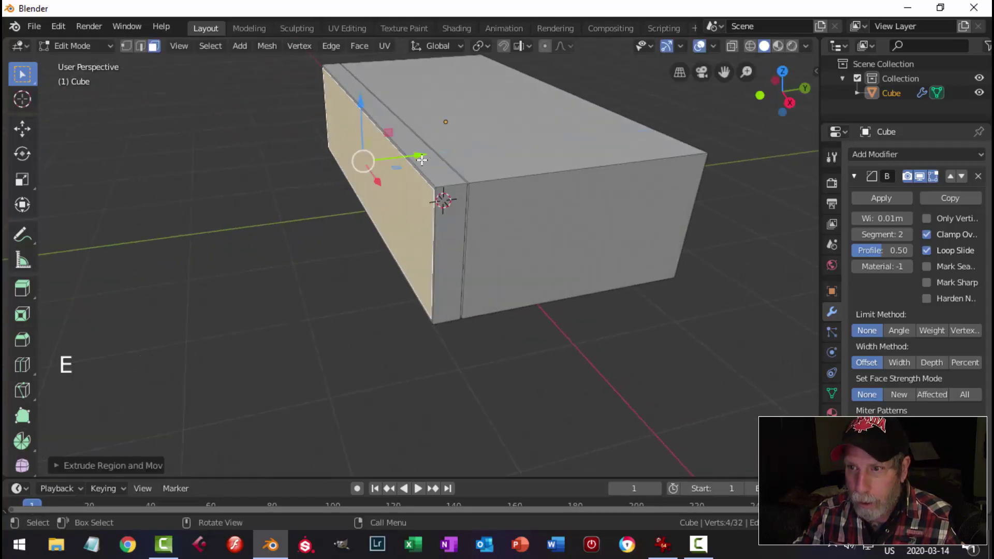
pyautogui.moveTo(422, 160); pyautogui.dragTo(442, 154)
pyautogui.moveTo(443, 154); pyautogui.dragTo(581, 239, button='middle')
pyautogui.hotkey('alt', 'a')
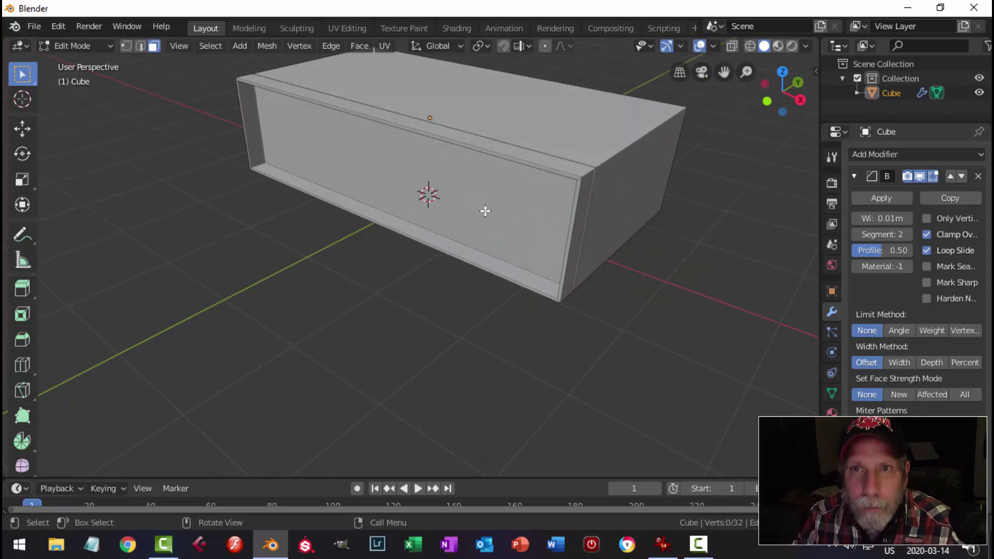
# - Duplicate the recessed front face and move the copy out along Y, in front of the box
pyautogui.moveTo(491, 192); pyautogui.dragTo(473, 216, button='middle')
pyautogui.click(463, 180)
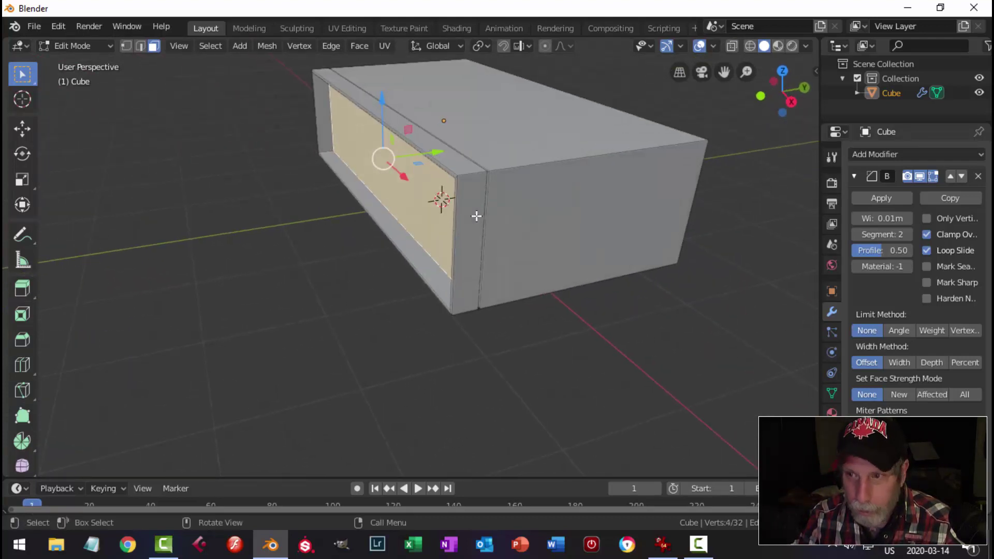
pyautogui.middleClick(483, 215)
pyautogui.hotkey('shift', 'd')
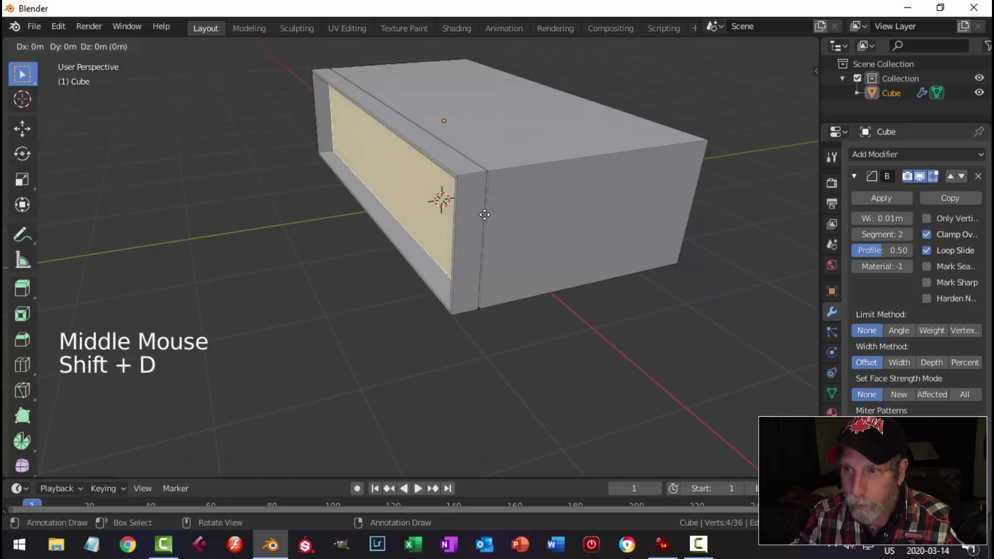
pyautogui.rightClick(483, 215)
pyautogui.moveTo(445, 157); pyautogui.dragTo(442, 195)
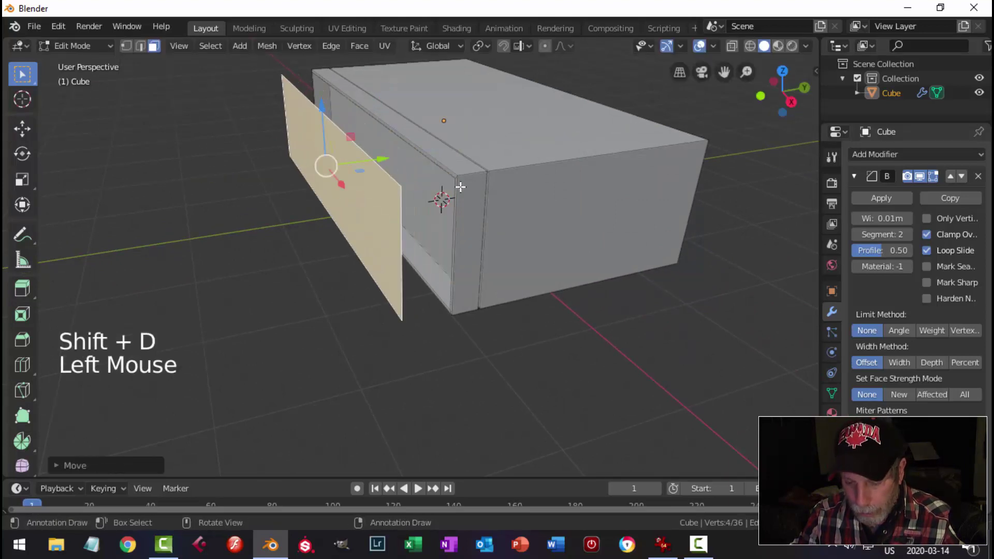
# - Separate the duplicated face into its own object and select only that panel in Object Mode
pyautogui.press('p')
pyautogui.click(460, 187)
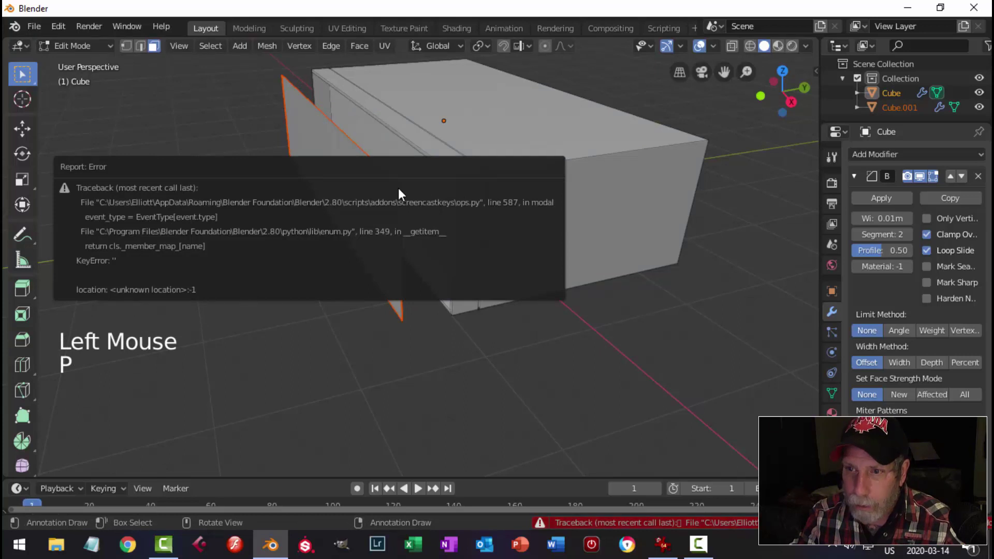
pyautogui.click(365, 178)
pyautogui.press('Tab')
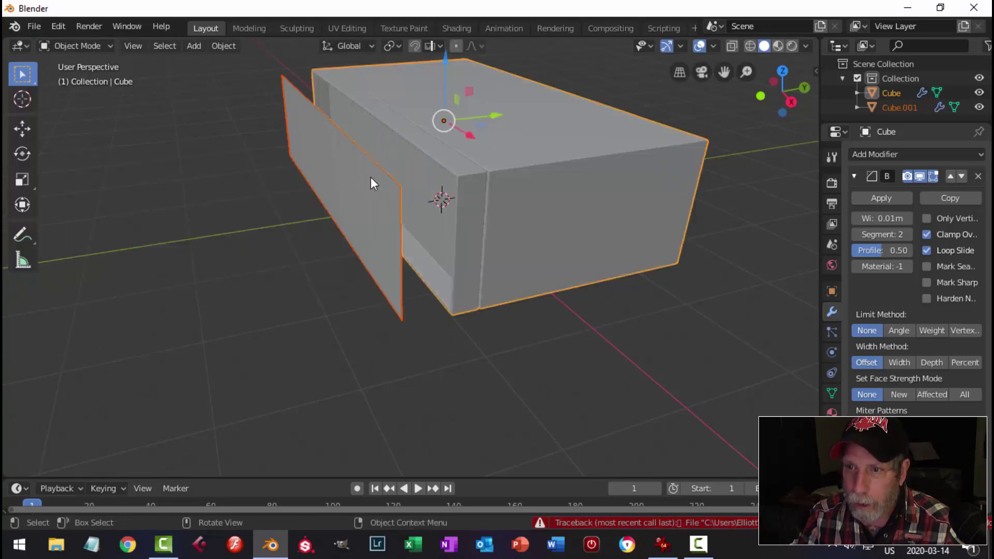
pyautogui.click(372, 183)
# - Toggle the Screencast Keys overlay to restart the key display
pyautogui.press('n')
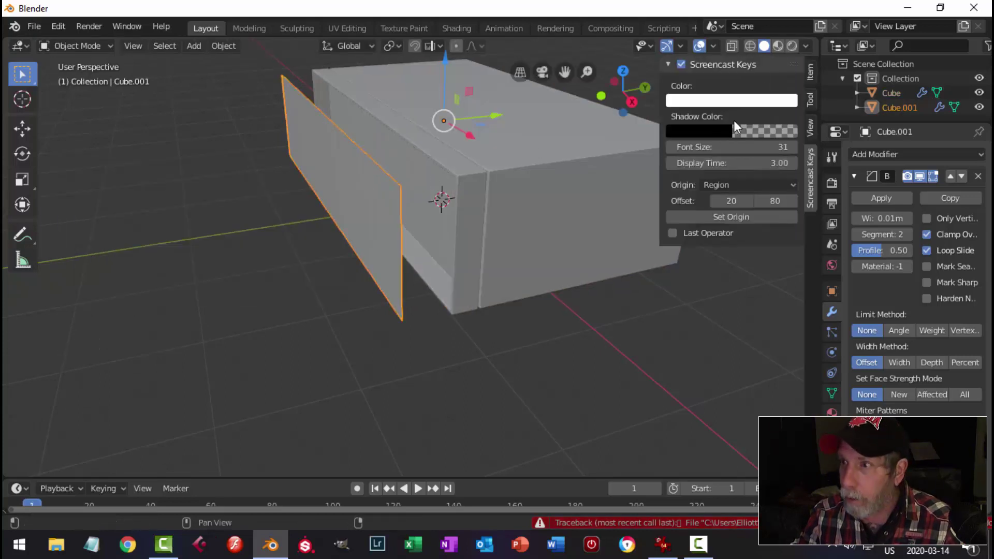
pyautogui.click(683, 65)
pyautogui.press('n')
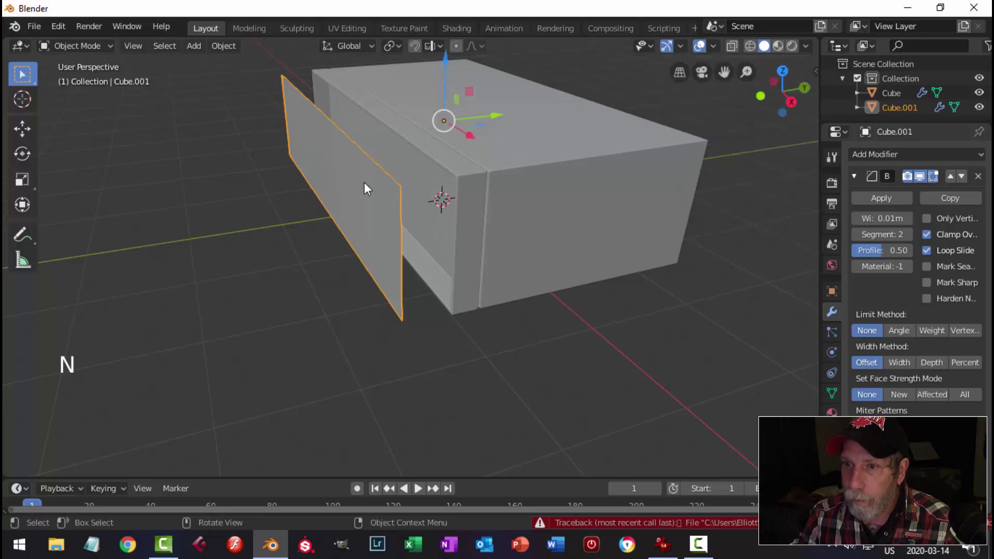
# - Set the separated front panel's origin to its geometry
pyautogui.click(364, 183)
pyautogui.click(224, 45)
pyautogui.moveTo(280, 77)
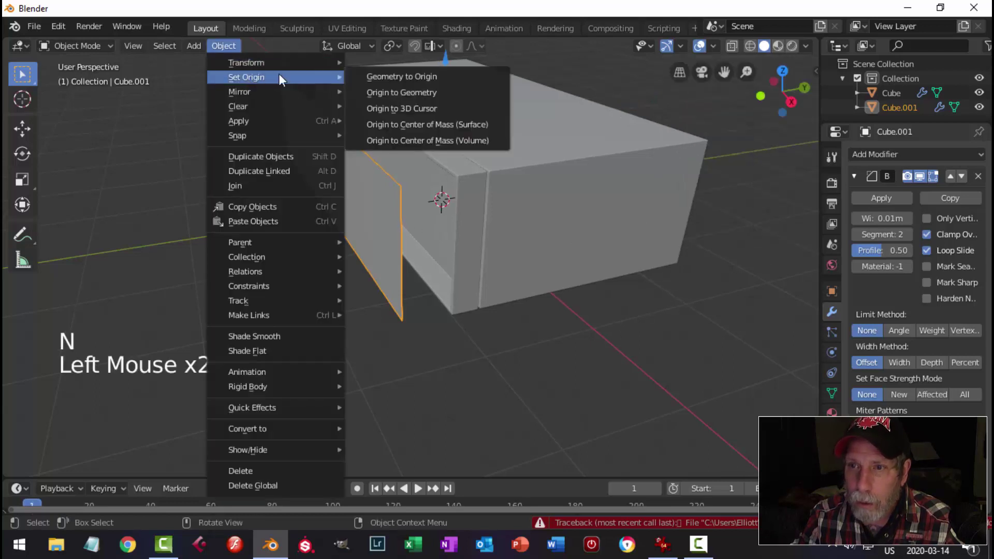
pyautogui.click(369, 91)
# - Inset the whole face of the separated panel by about 0.055 to create a thin border
pyautogui.press('KP_1')
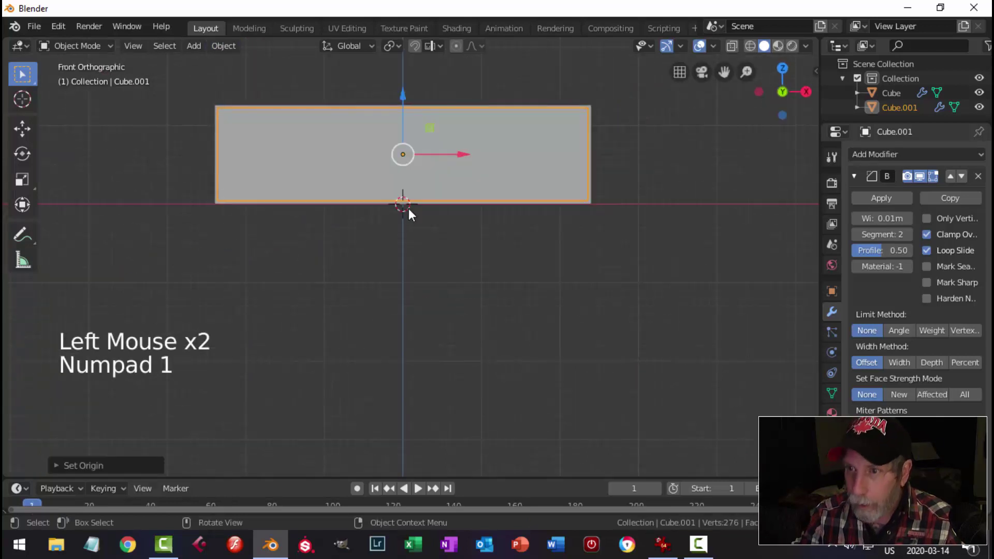
pyautogui.press('Tab')
pyautogui.press('a')
pyautogui.keyDown('shift'); pyautogui.moveTo(472, 195); pyautogui.dragTo(492, 225, button='middle'); pyautogui.keyUp('shift')
pyautogui.press('i')
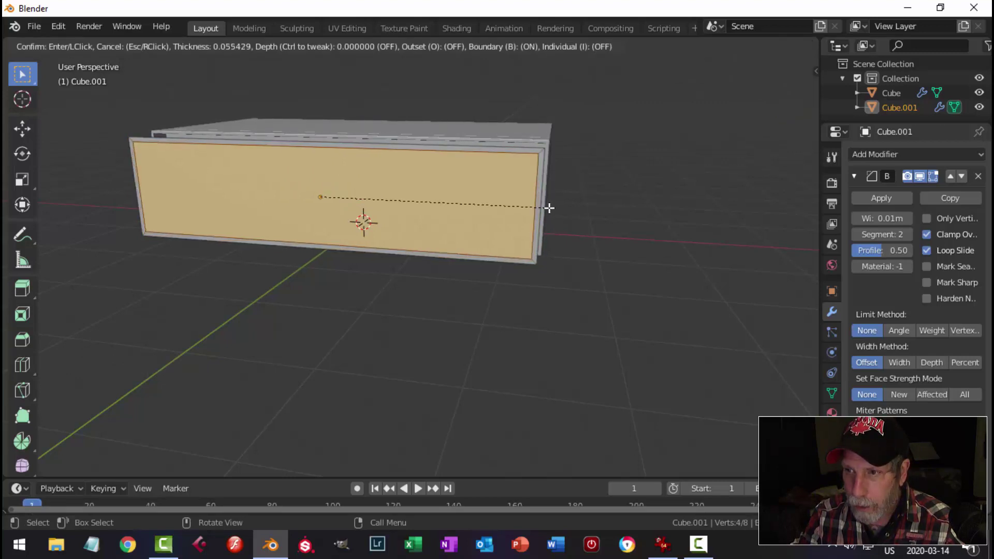
pyautogui.click(549, 208)
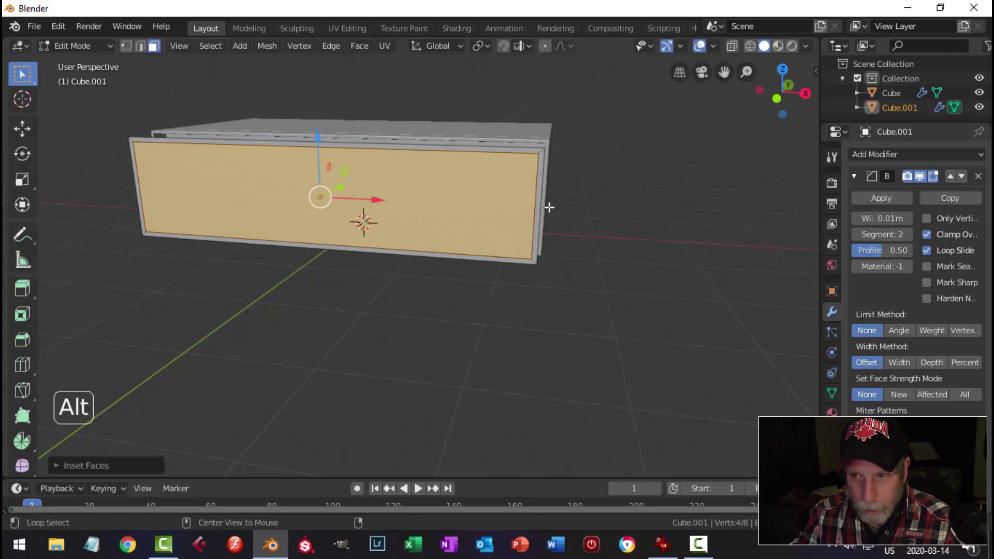
# - Delete the large inner face of the inset panel, keeping only the thin border frame
pyautogui.hotkey('alt', 'a')
pyautogui.click(402, 176)
pyautogui.press('x')
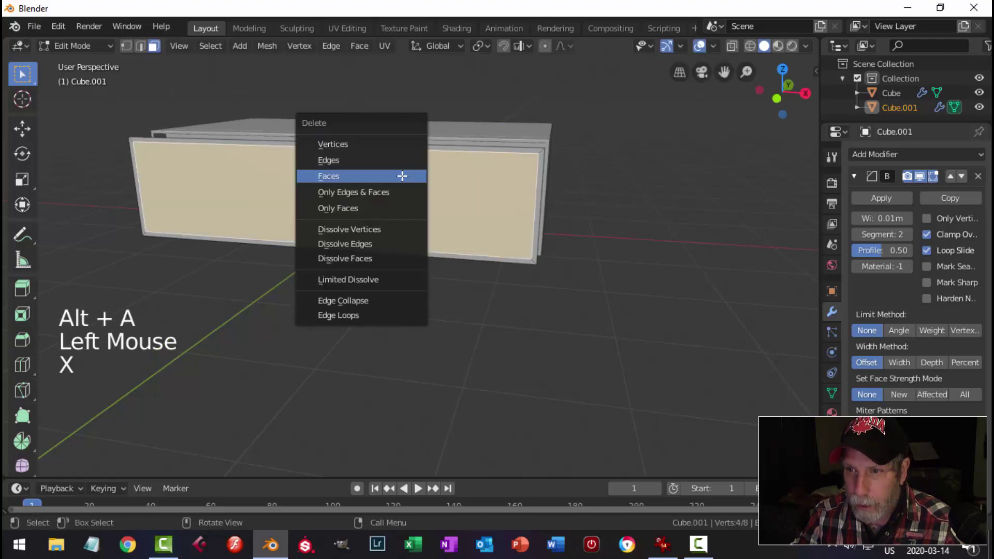
pyautogui.click(402, 176)
# - Move the border frame's top face forward along Y, away from the box, so the frame slants outward
pyautogui.moveTo(379, 150); pyautogui.dragTo(379, 152, button='middle')
pyautogui.moveTo(363, 129); pyautogui.dragTo(347, 130)
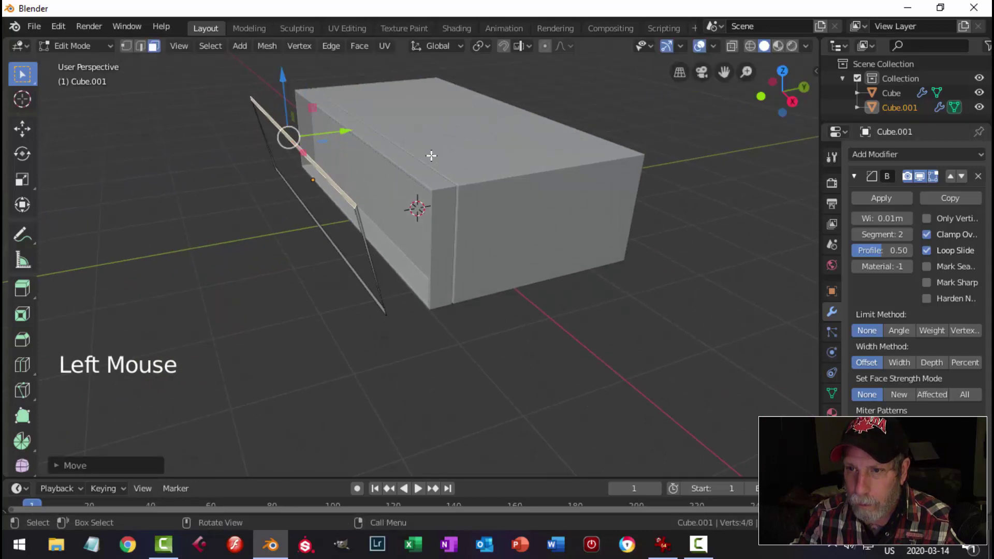
pyautogui.moveTo(431, 155); pyautogui.dragTo(408, 160, button='middle')
# - Extrude all faces of the slanted frame about 0.18 m toward the box
pyautogui.press('a')
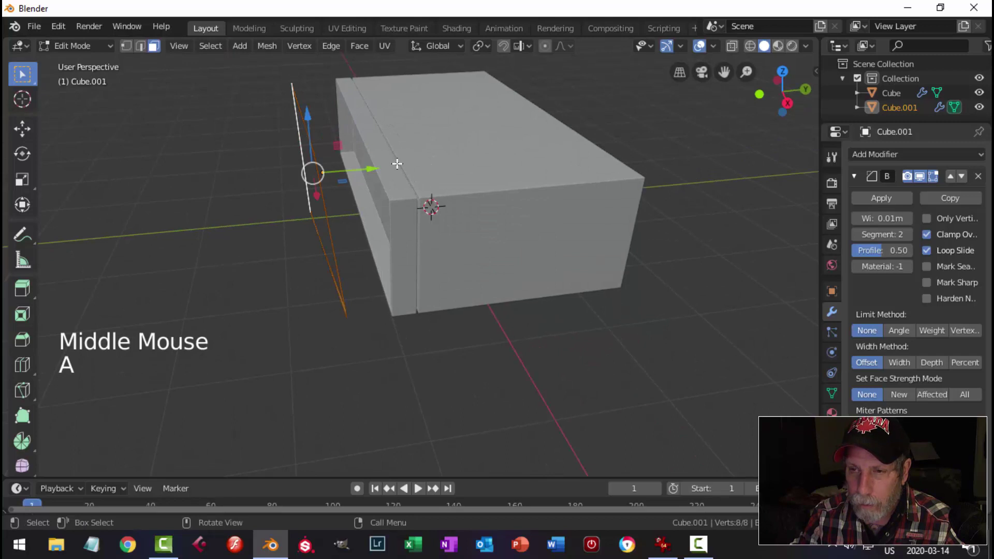
pyautogui.press('e')
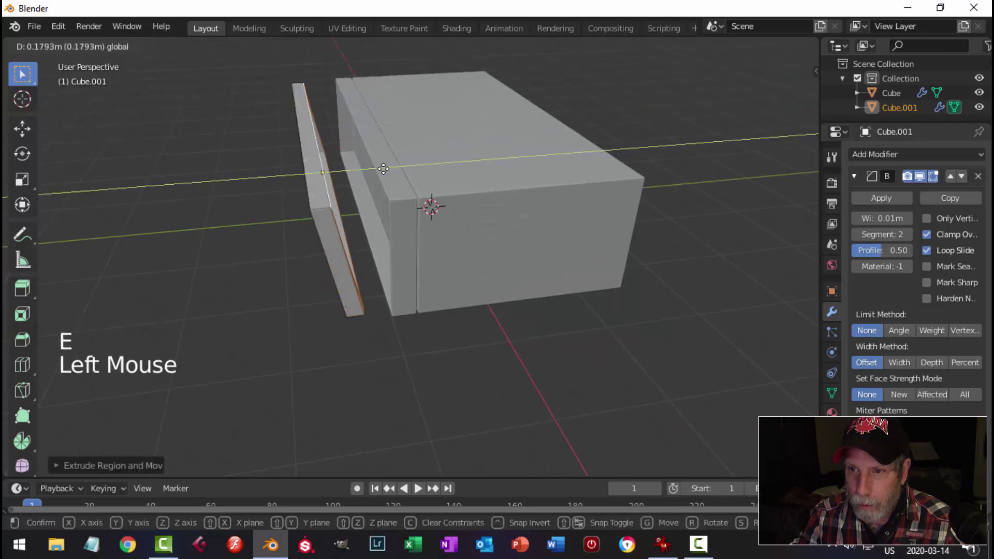
pyautogui.click(385, 169)
pyautogui.moveTo(385, 169); pyautogui.dragTo(488, 188, button='middle')
pyautogui.hotkey('alt', 'a')
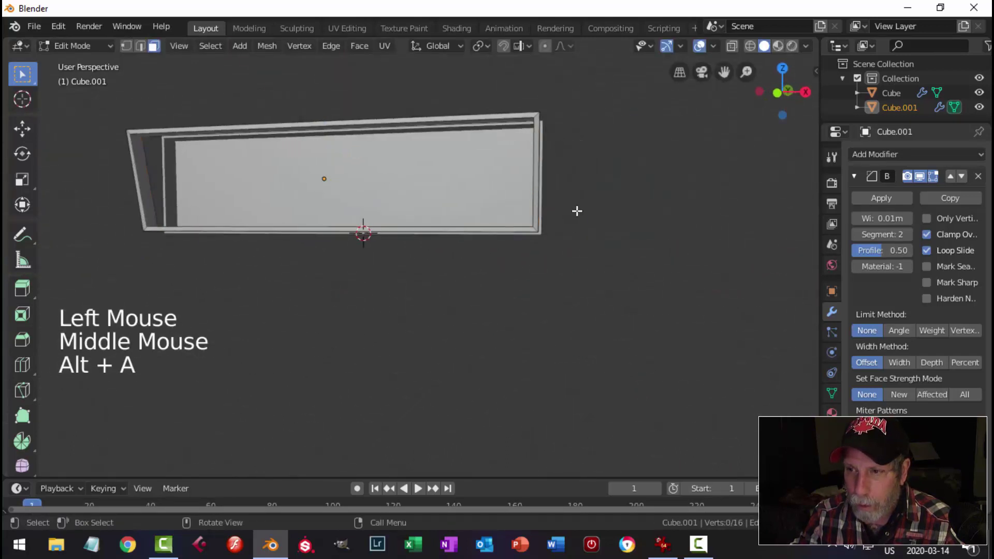
# - Select the back face of the frame's top side and move it along Y toward the box
pyautogui.moveTo(577, 211); pyautogui.dragTo(424, 226, button='middle')
pyautogui.click(329, 171)
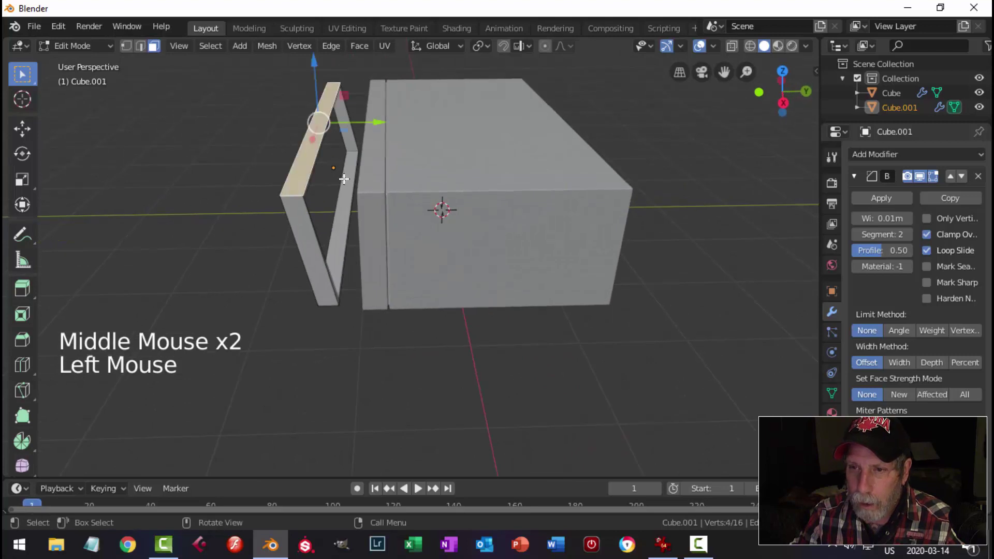
pyautogui.hotkey('alt', 'a')
pyautogui.moveTo(344, 179); pyautogui.dragTo(397, 158, button='middle')
pyautogui.click(361, 183)
pyautogui.hotkey('alt', 'a')
pyautogui.scroll(2, 251, 155)
pyautogui.click(214, 130)
pyautogui.scroll(-1, 317, 162)
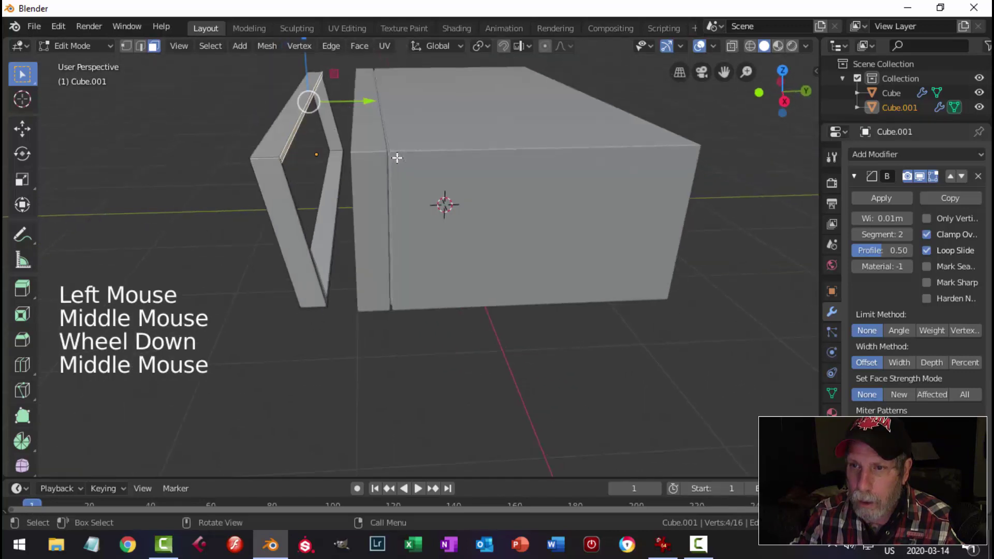
pyautogui.moveTo(367, 100); pyautogui.dragTo(412, 106)
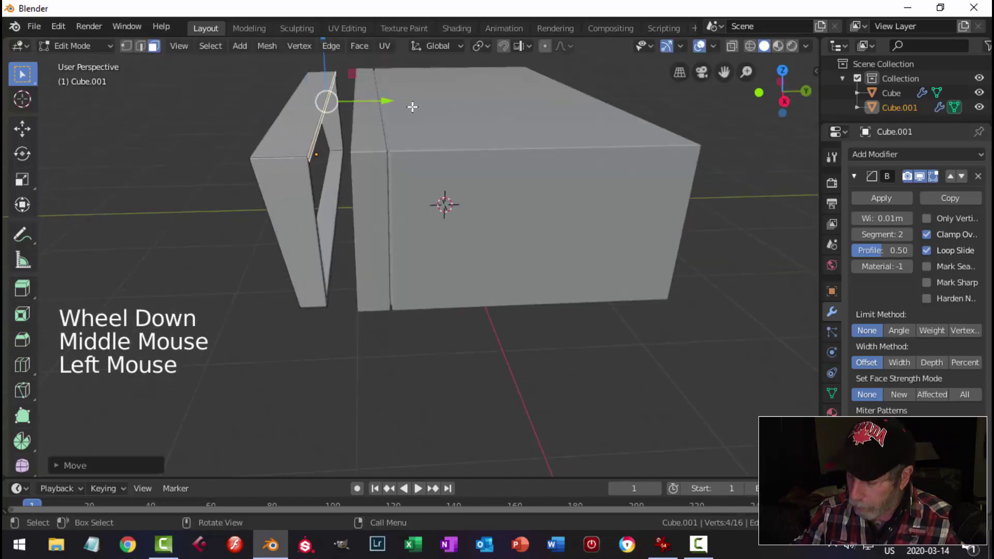
# - Enable snapping in the right side view and align the top back face with the frame's lower back corner along Y
pyautogui.press('KP_3')
pyautogui.scroll(1, 362, 145)
pyautogui.keyDown('shift'); pyautogui.moveTo(362, 145); pyautogui.dragTo(403, 205, button='middle'); pyautogui.keyUp('shift')
pyautogui.scroll(2, 368, 204)
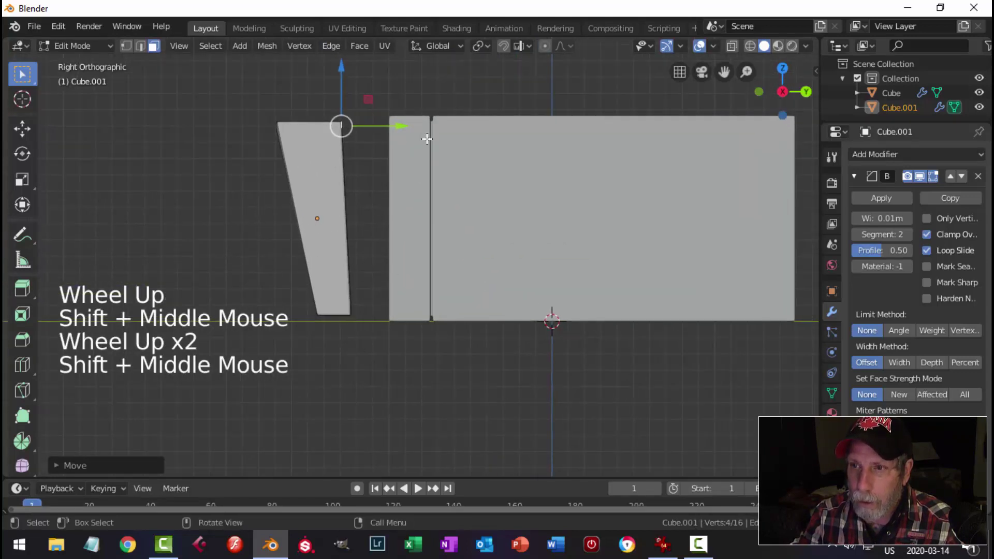
pyautogui.click(506, 46)
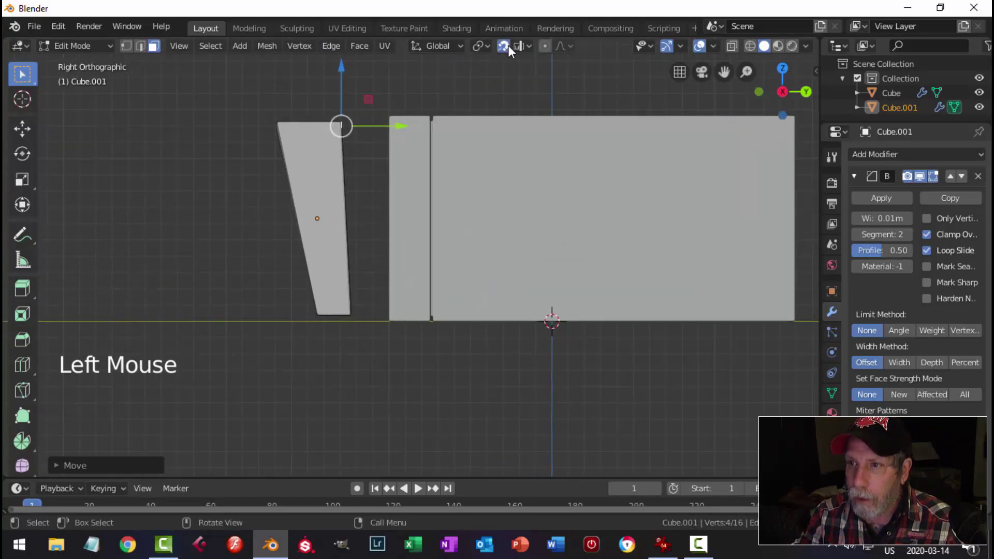
pyautogui.click(526, 47)
pyautogui.click(492, 117)
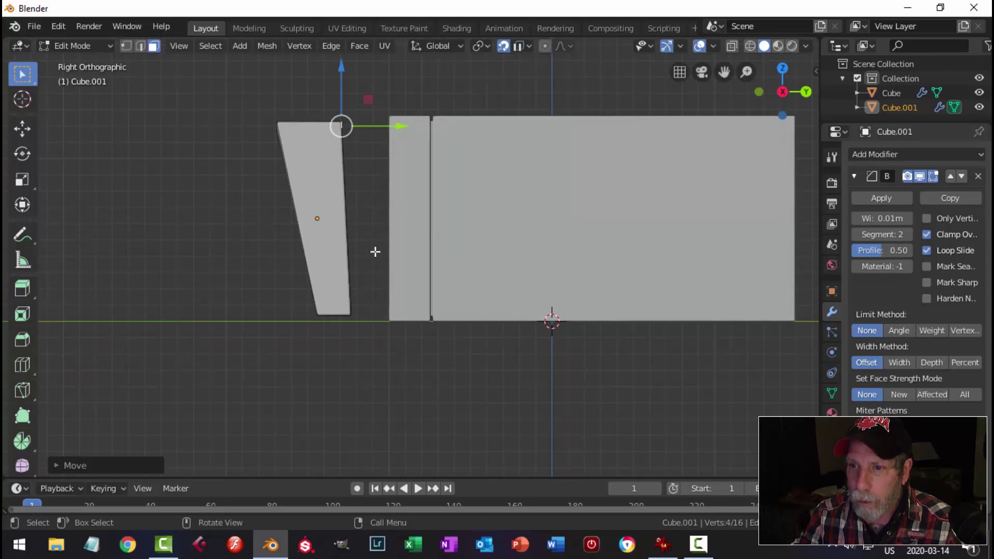
pyautogui.moveTo(395, 126); pyautogui.dragTo(351, 316)
pyautogui.hotkey('alt', 'a')
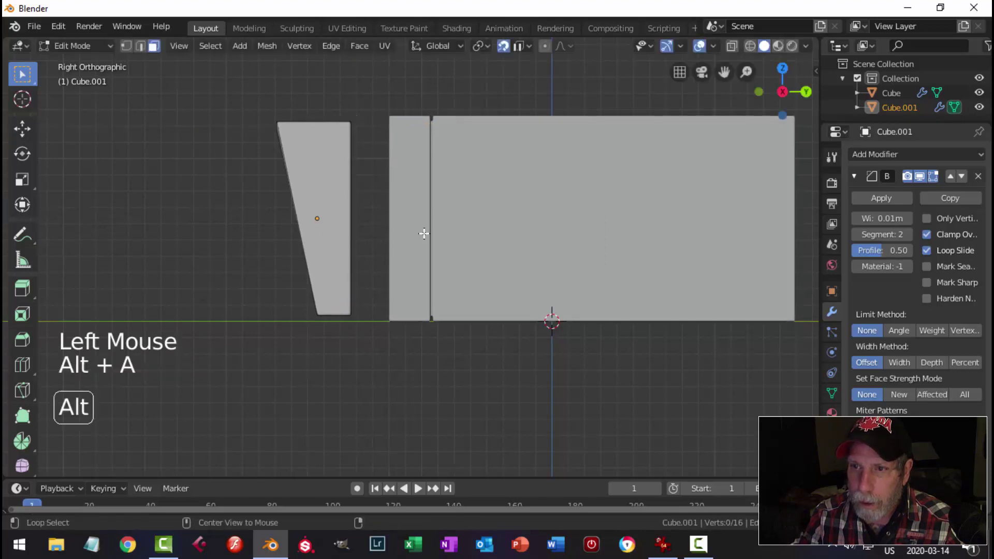
# - Turn off snapping in Object Mode and move the frame along Y until its back sits in the box front
pyautogui.press('Tab')
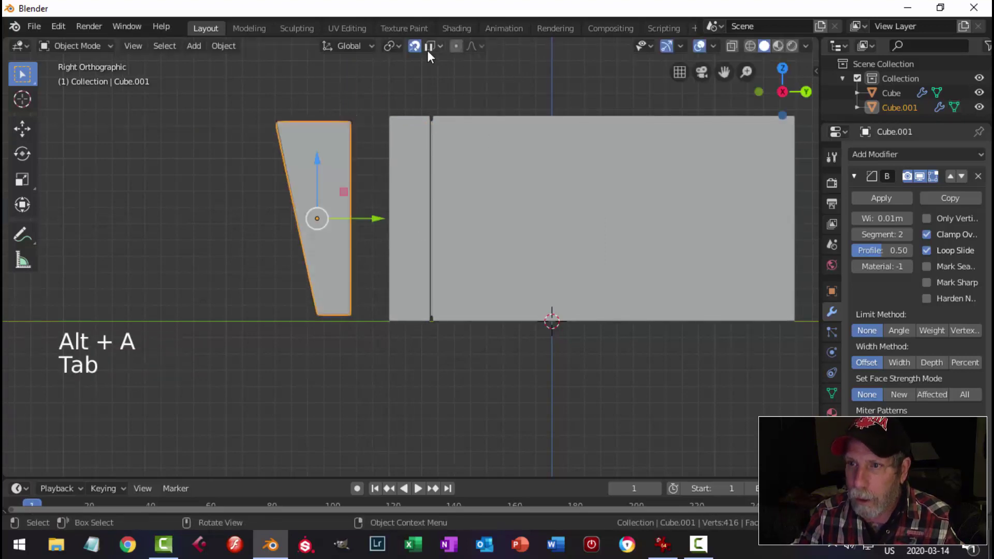
pyautogui.click(411, 47)
pyautogui.moveTo(380, 222); pyautogui.dragTo(442, 222)
pyautogui.moveTo(441, 222); pyautogui.dragTo(492, 231, button='middle')
pyautogui.moveTo(397, 196); pyautogui.dragTo(414, 196)
# - Examine how the slanted frame fits against the box front from both sides
pyautogui.moveTo(584, 398); pyautogui.dragTo(563, 403, button='middle')
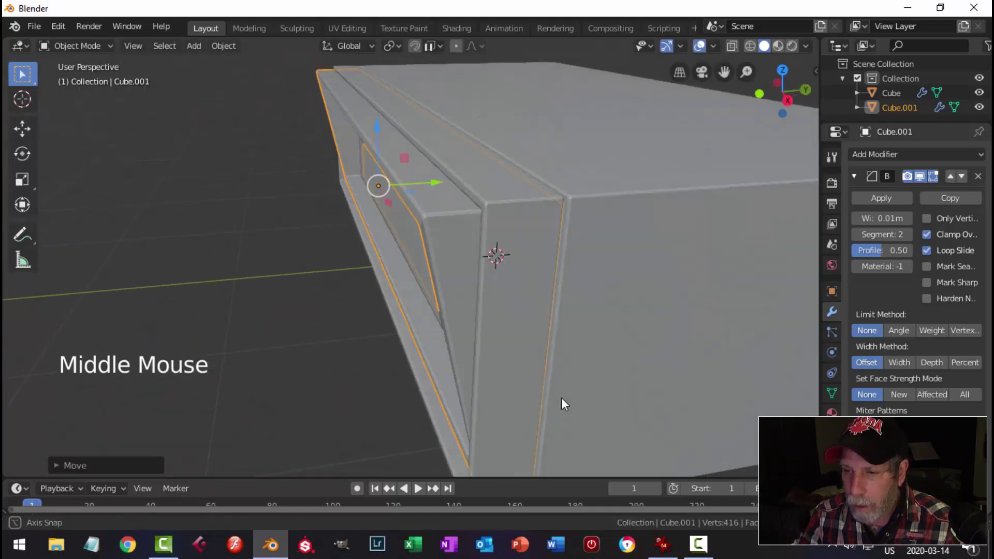
pyautogui.moveTo(448, 224); pyautogui.dragTo(687, 241, button='middle')
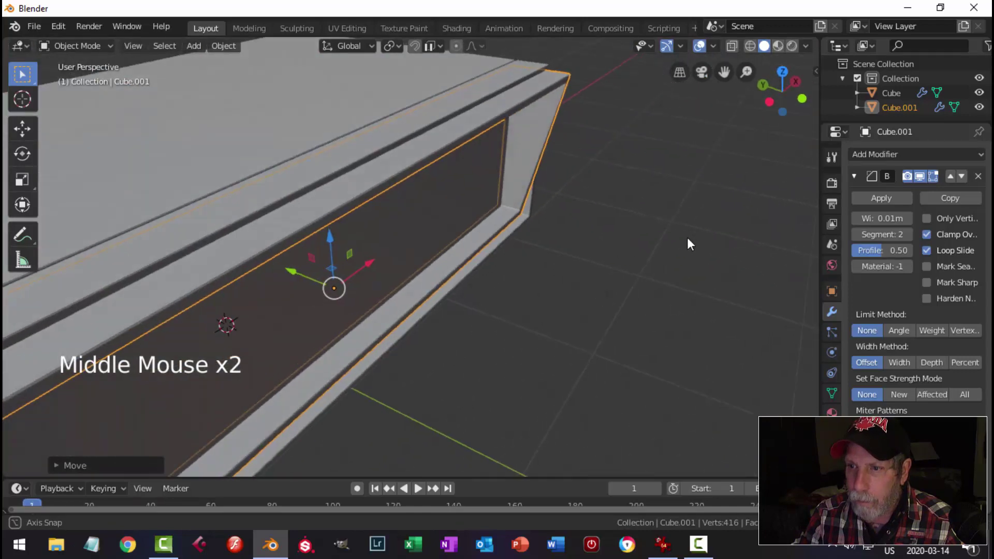
pyautogui.scroll(-2, 554, 257)
pyautogui.moveTo(555, 257); pyautogui.dragTo(281, 257, button='middle')
pyautogui.scroll(-1, 559, 249)
pyautogui.click(364, 204)
pyautogui.hotkey('alt', 'a')
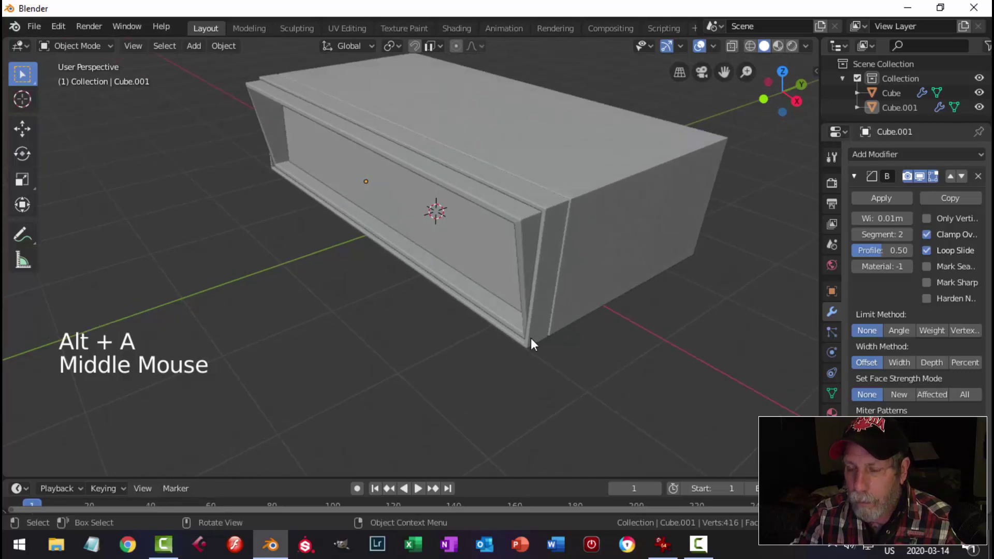
pyautogui.moveTo(531, 343); pyautogui.dragTo(549, 250, button='middle')
# - Select all of the frame's geometry in Edit Mode and show it in front view with wireframe shading
pyautogui.click(566, 163)
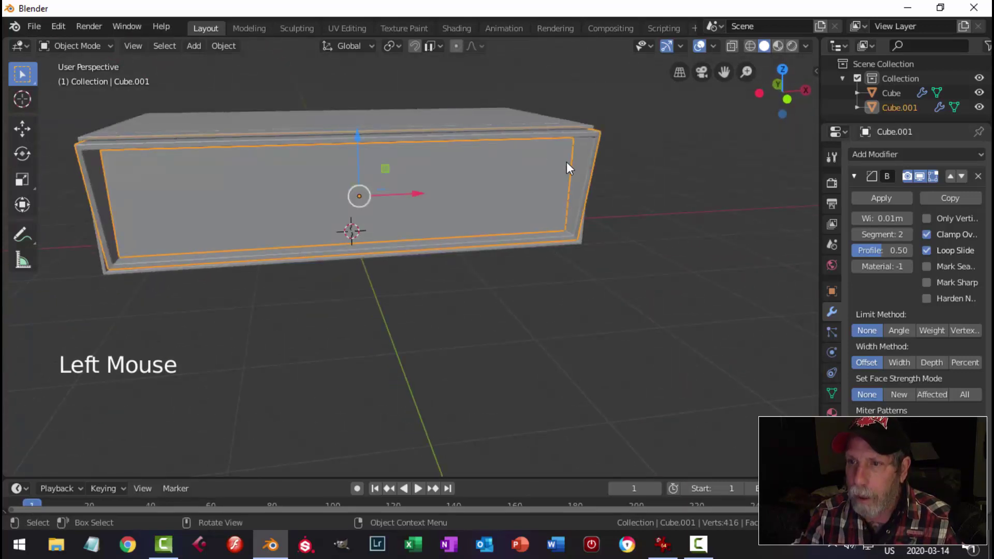
pyautogui.press('Tab')
pyautogui.press('a')
pyautogui.press('KP_1')
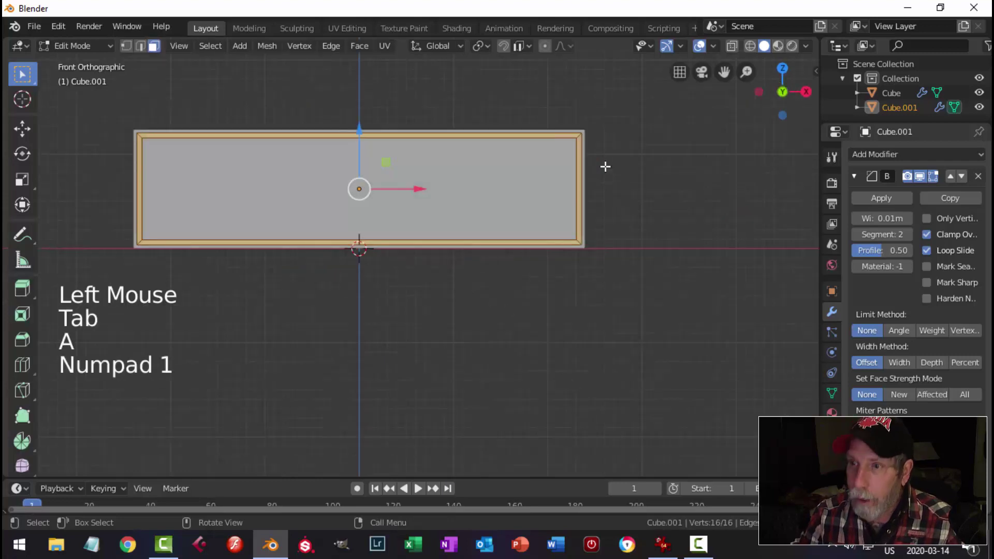
pyautogui.keyDown('shift'); pyautogui.moveTo(537, 187); pyautogui.dragTo(538, 234, button='middle'); pyautogui.keyUp('shift')
pyautogui.press('z')
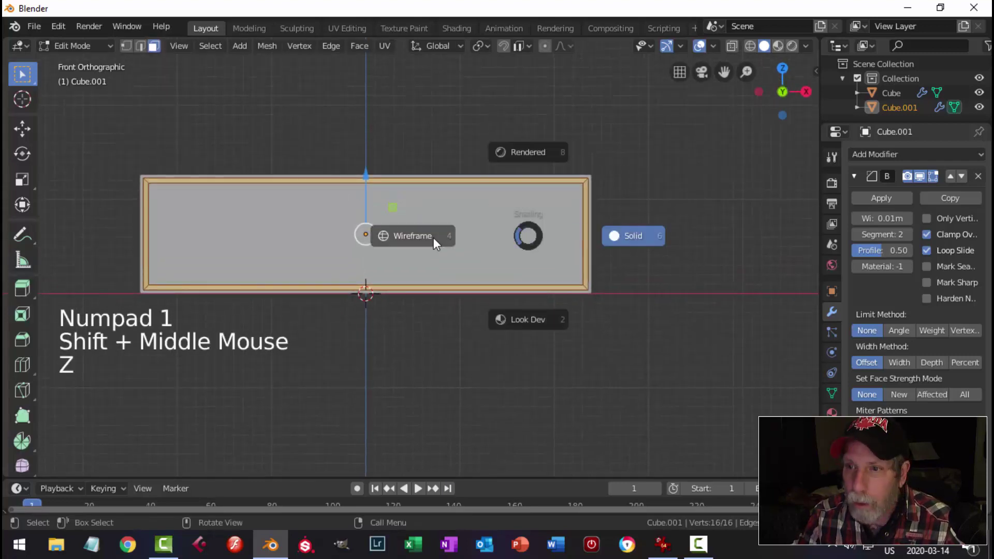
# - Try to scale the whole frame slightly narrower along X and adjust its scale along Z
pyautogui.press('b')
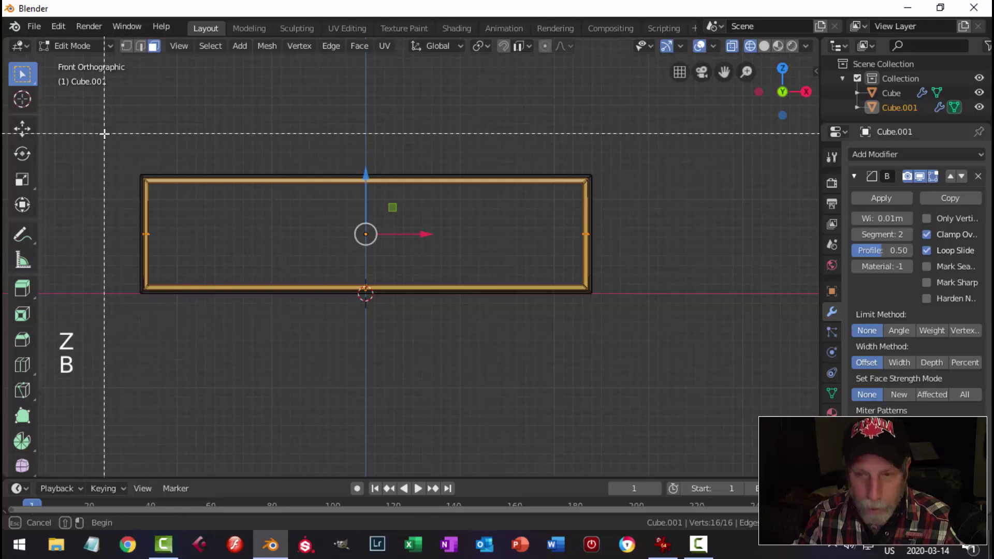
pyautogui.press('Escape')
pyautogui.press('`')
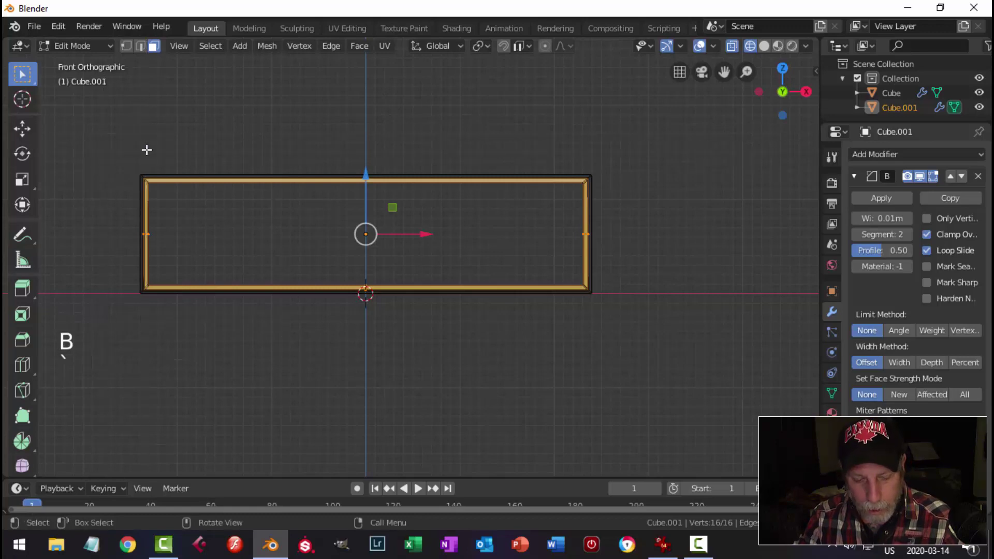
pyautogui.hotkey('alt', 'a')
pyautogui.press('a')
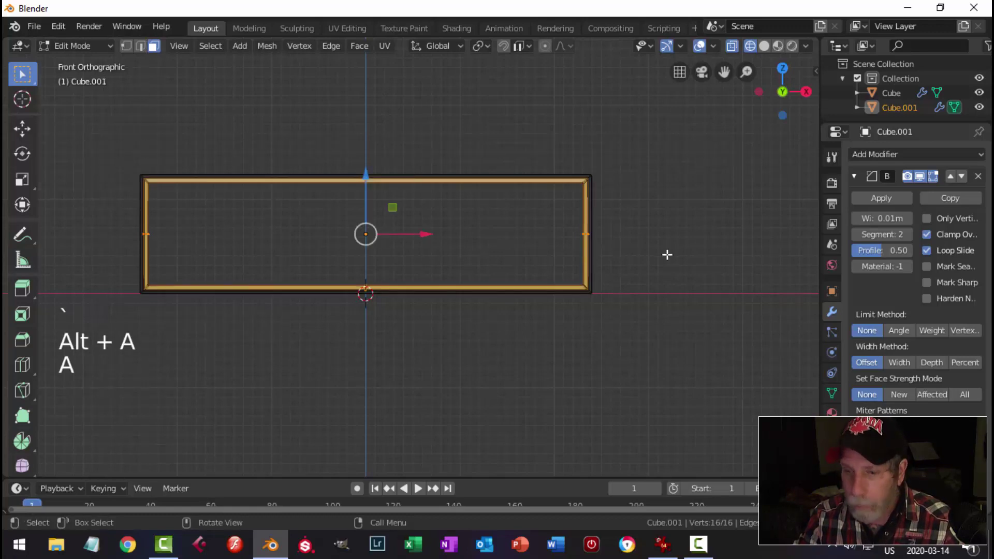
pyautogui.press('s')
pyautogui.press('x')
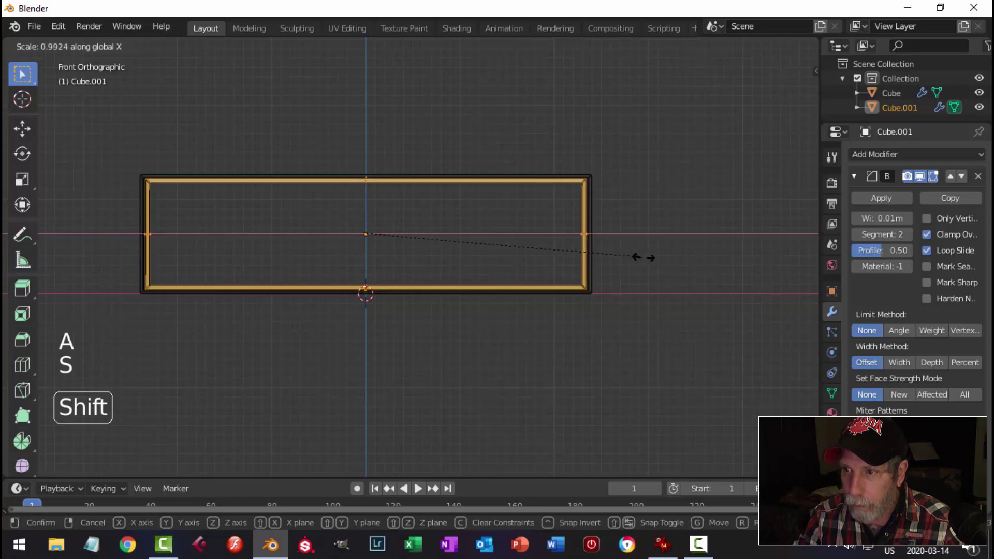
pyautogui.click(623, 257)
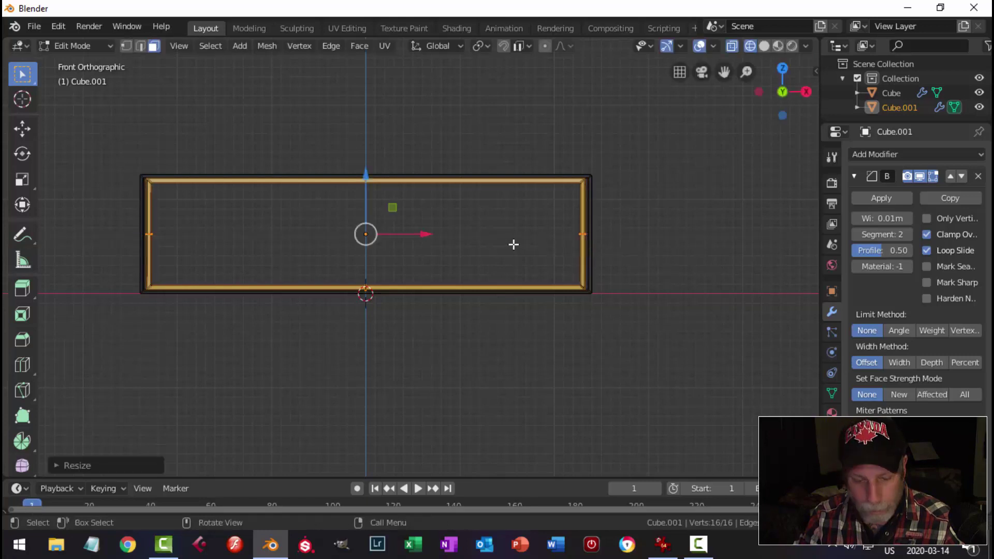
pyautogui.press('s')
pyautogui.press('z')
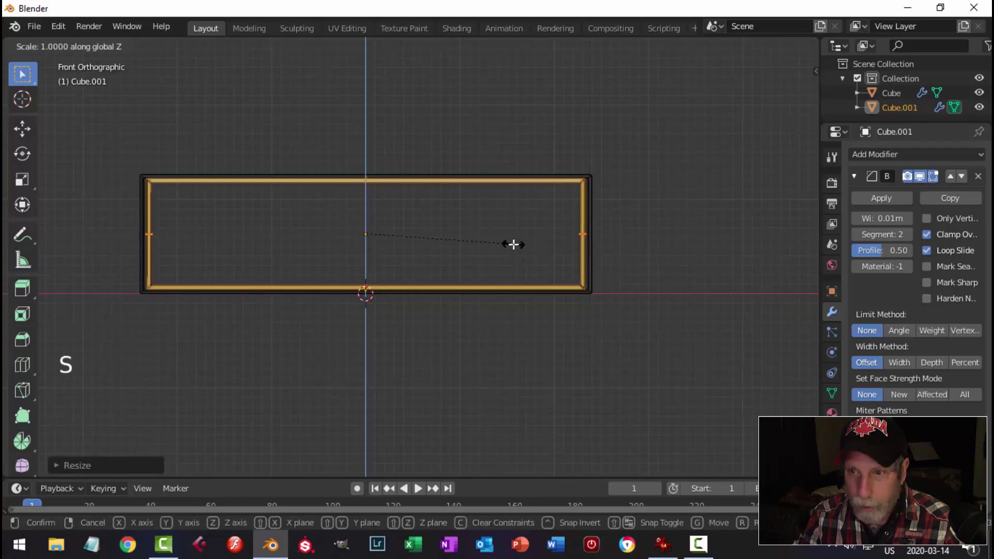
pyautogui.click(513, 244)
# - Undo the scaling of the frame
pyautogui.hotkey('ctrl', 'z')
pyautogui.hotkey('ctrl', 'z')
pyautogui.hotkey('ctrl', 'z')
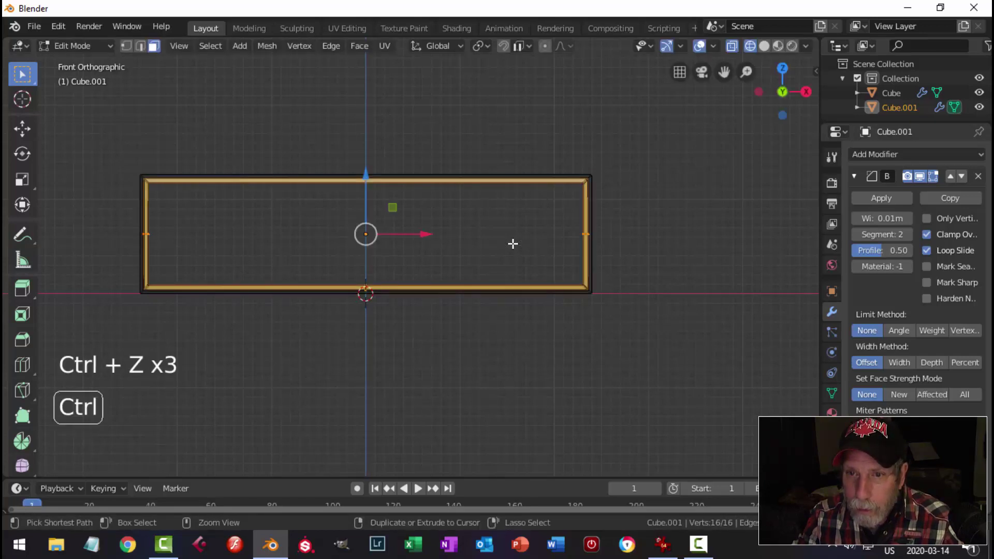
# - Box-select the frame's left side and move it slightly inward along X
pyautogui.hotkey('alt', 'a')
pyautogui.scroll(2, 345, 227)
pyautogui.keyDown('shift'); pyautogui.moveTo(363, 204); pyautogui.dragTo(523, 243, button='middle'); pyautogui.keyUp('shift')
pyautogui.scroll(2, 523, 244)
pyautogui.scroll(-4, 524, 245)
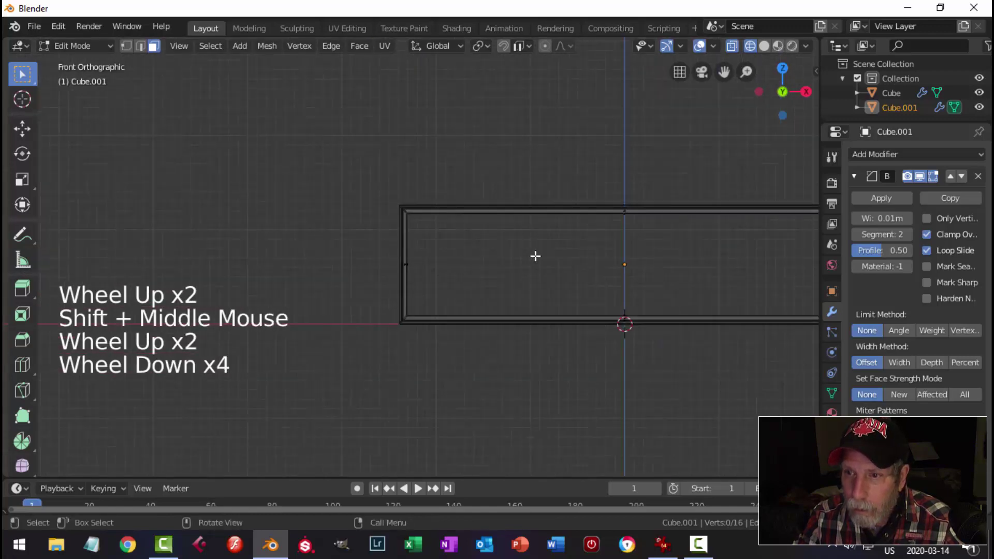
pyautogui.keyDown('shift'); pyautogui.moveTo(592, 267); pyautogui.dragTo(466, 249, button='middle'); pyautogui.keyUp('shift')
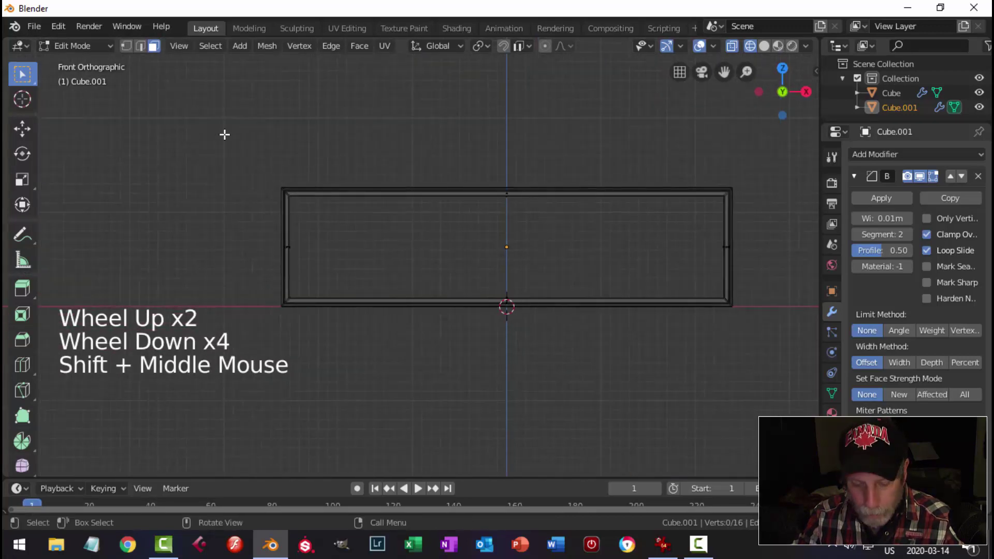
pyautogui.press('b')
pyautogui.moveTo(227, 144); pyautogui.dragTo(312, 352)
pyautogui.moveTo(347, 246); pyautogui.dragTo(352, 246)
# - Box-select the frame's right side and move it slightly inward along X
pyautogui.keyDown('shift'); pyautogui.moveTo(442, 250); pyautogui.dragTo(309, 241, button='middle'); pyautogui.keyUp('shift')
pyautogui.hotkey('alt', 'a')
pyautogui.press('b')
pyautogui.moveTo(539, 140); pyautogui.dragTo(640, 351)
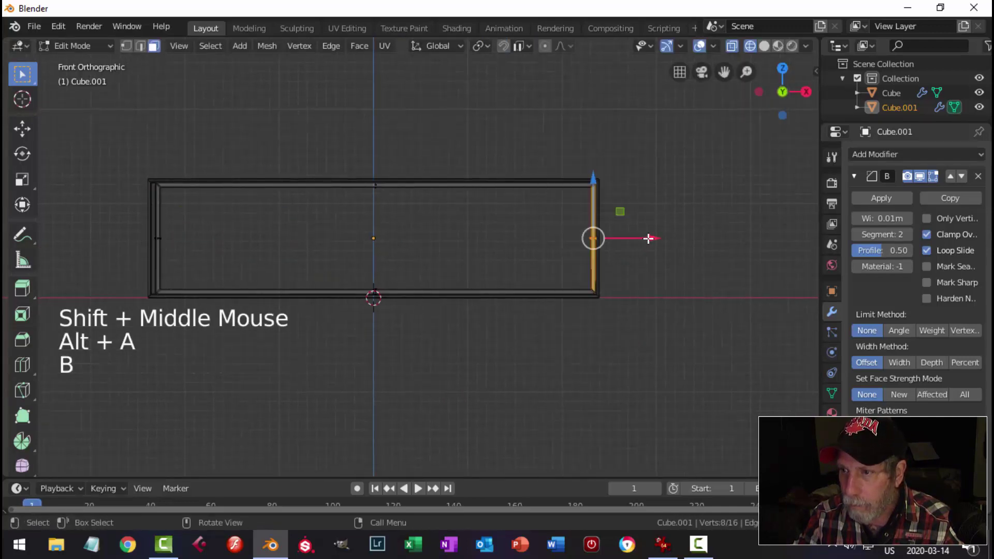
pyautogui.moveTo(647, 238); pyautogui.dragTo(641, 236)
pyautogui.hotkey('alt', 'a')
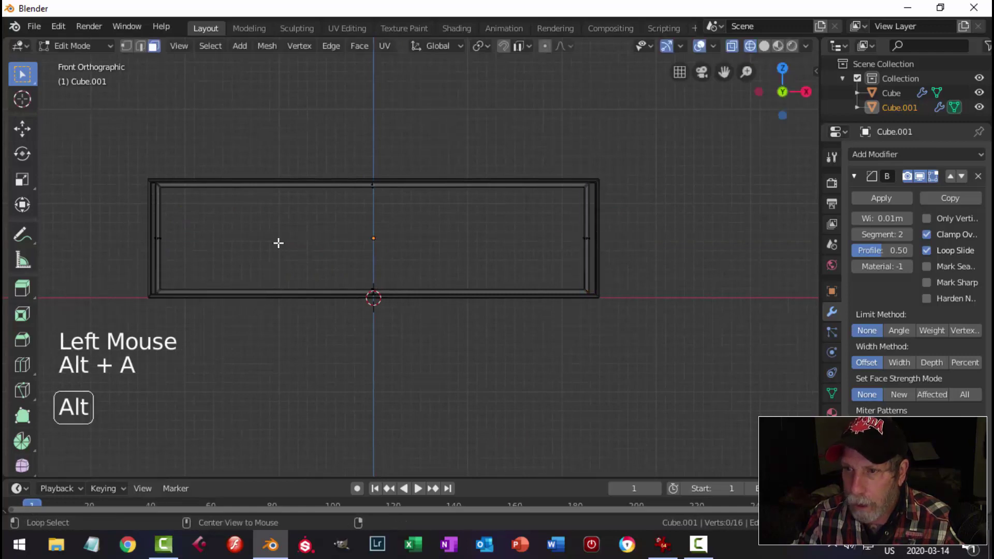
# - Reselect the frame's left side and move it about 0.015 m back outward along X
pyautogui.press('b')
pyautogui.moveTo(135, 153); pyautogui.dragTo(206, 328)
pyautogui.moveTo(217, 238); pyautogui.dragTo(218, 238)
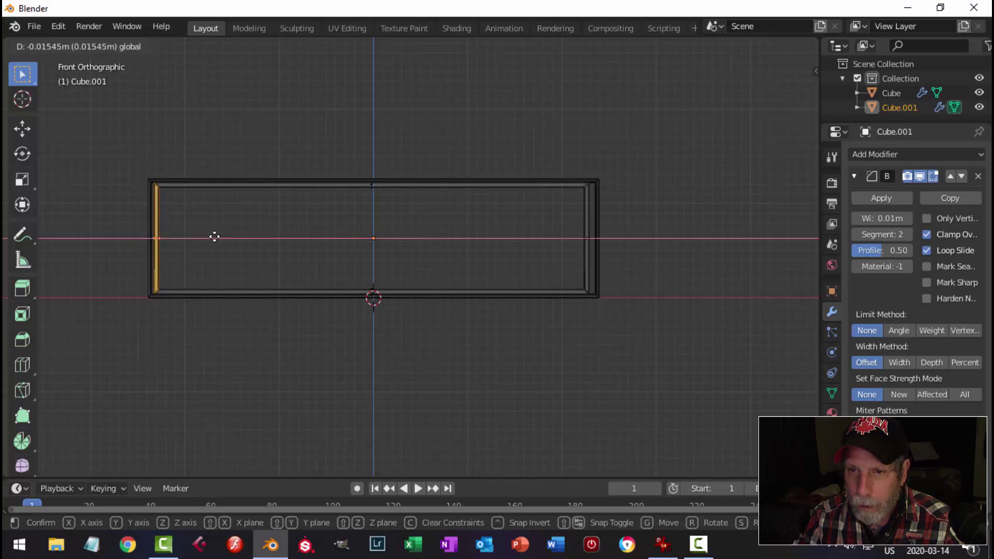
pyautogui.moveTo(215, 236); pyautogui.dragTo(215, 236)
# - Reselect the frame's right side and move it slightly back outward to match the left gap
pyautogui.hotkey('alt', 'a')
pyautogui.press('b')
pyautogui.moveTo(554, 151); pyautogui.dragTo(619, 305)
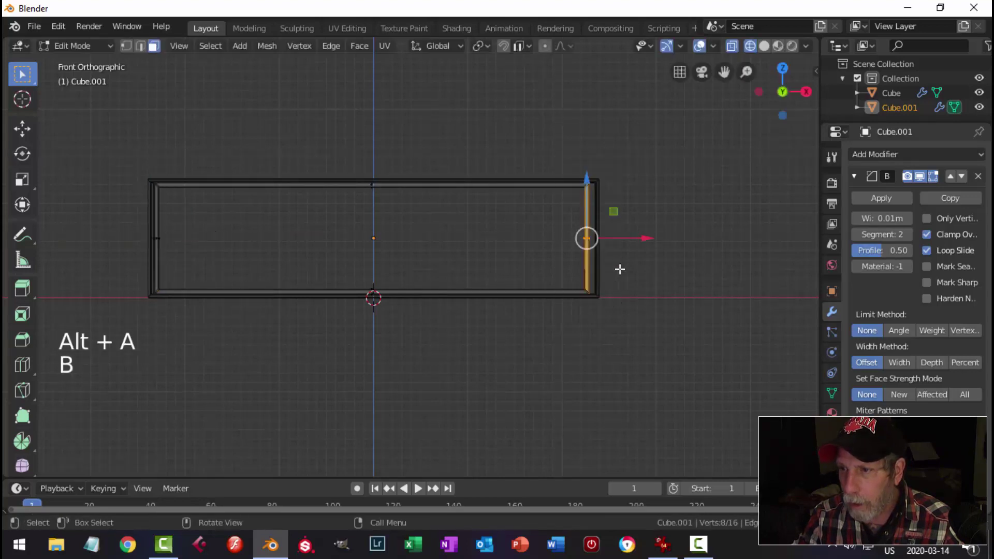
pyautogui.moveTo(647, 241); pyautogui.dragTo(649, 241)
pyautogui.hotkey('alt', 'a')
# - Box-select the frame's top side and lower it along Z to leave a gap below the box's top edge
pyautogui.press('b')
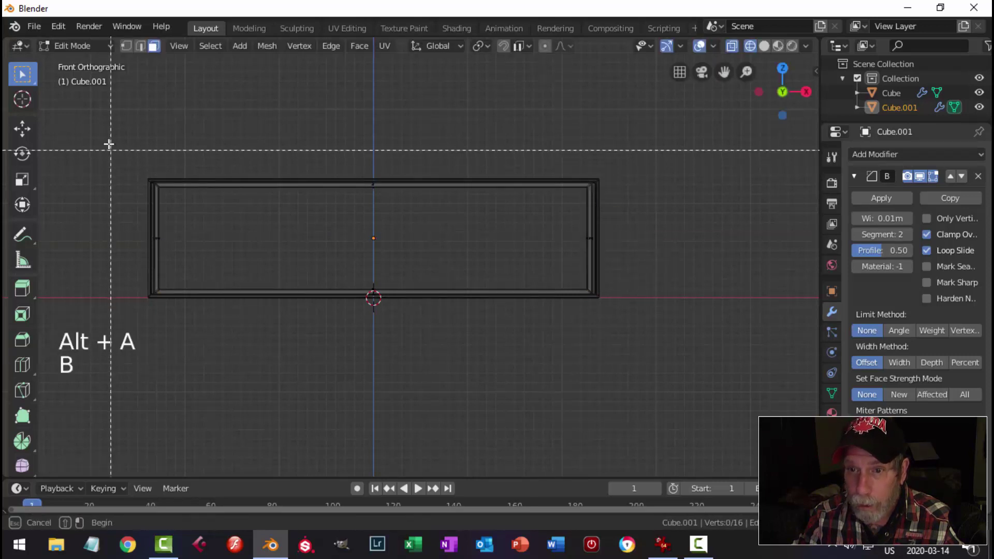
pyautogui.moveTo(110, 144); pyautogui.dragTo(646, 218)
pyautogui.moveTo(374, 127); pyautogui.dragTo(375, 139)
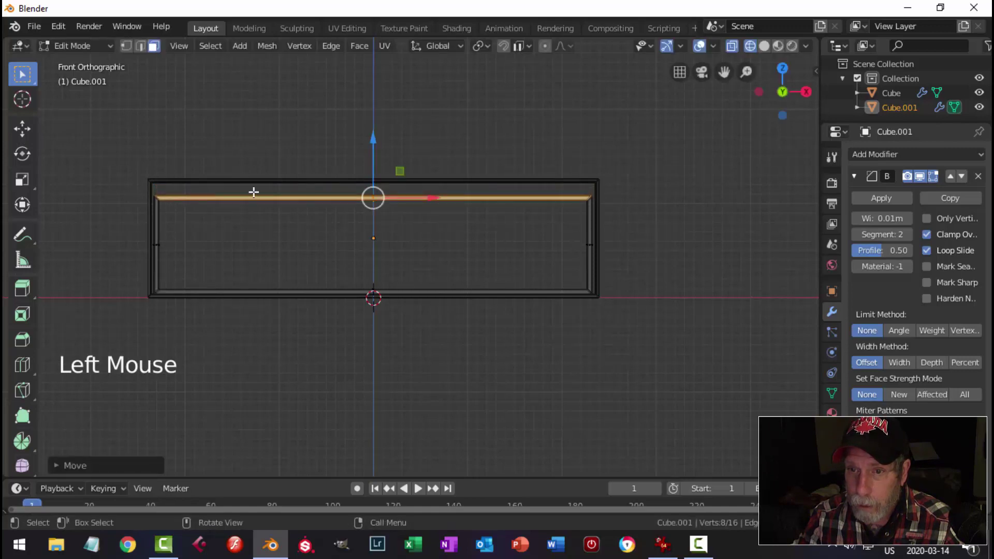
# - Box-select the frame's bottom side and raise it slightly along Z to leave a gap above the box's bottom edge
pyautogui.hotkey('alt', 'a')
pyautogui.press('b')
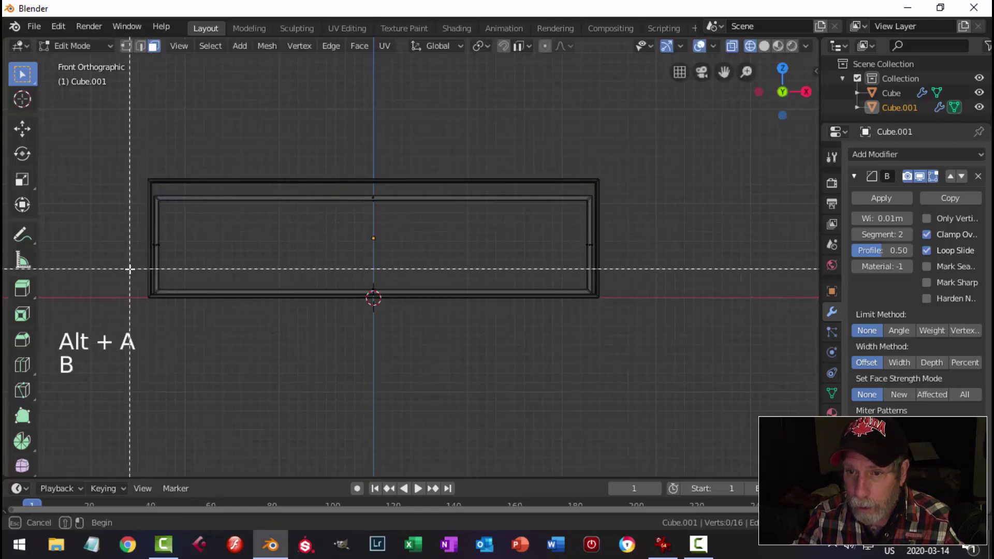
pyautogui.moveTo(129, 269); pyautogui.dragTo(624, 336)
pyautogui.moveTo(376, 234); pyautogui.dragTo(371, 224)
pyautogui.hotkey('alt', 'a')
# - Return to Object Mode with solid shading and clear the selection
pyautogui.moveTo(707, 264); pyautogui.dragTo(527, 319, button='middle')
pyautogui.press('Tab')
pyautogui.press('z')
pyautogui.click(754, 278)
pyautogui.hotkey('alt', 'a')
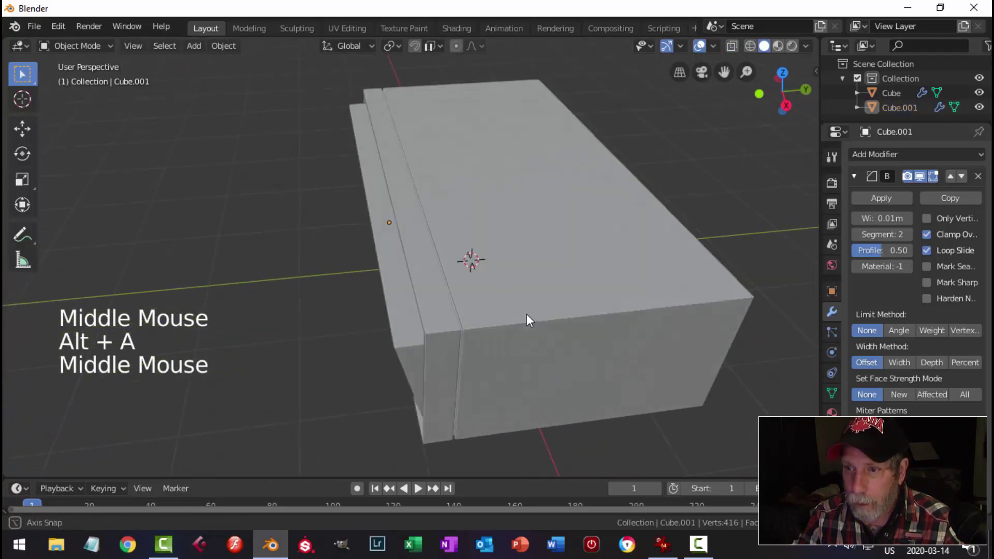
# - Move the frame's top front face back along Y to reduce the frame's slant, and return to Object Mode
pyautogui.moveTo(420, 314); pyautogui.dragTo(446, 227, button='middle')
pyautogui.click(382, 206)
pyautogui.press('Tab')
pyautogui.click(413, 231)
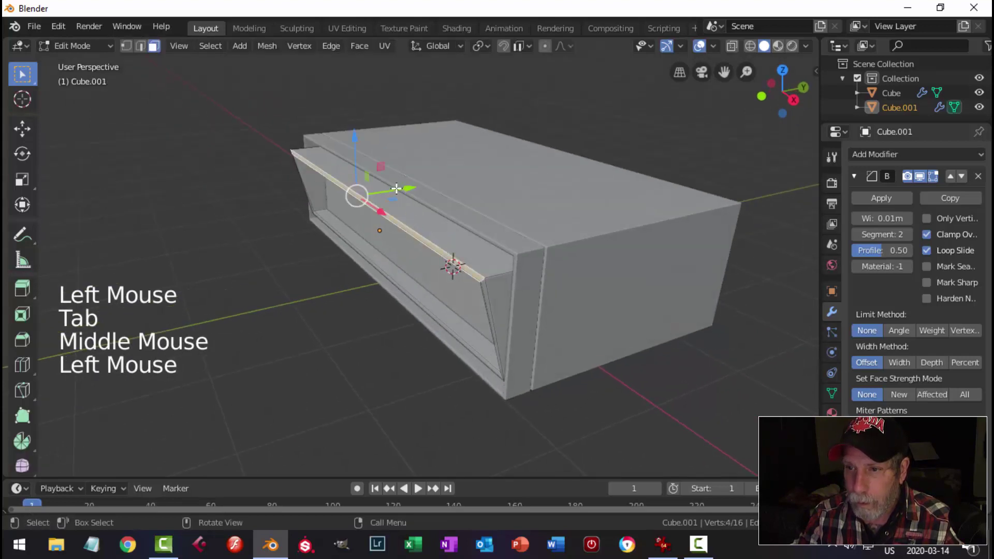
pyautogui.moveTo(396, 188); pyautogui.dragTo(438, 188)
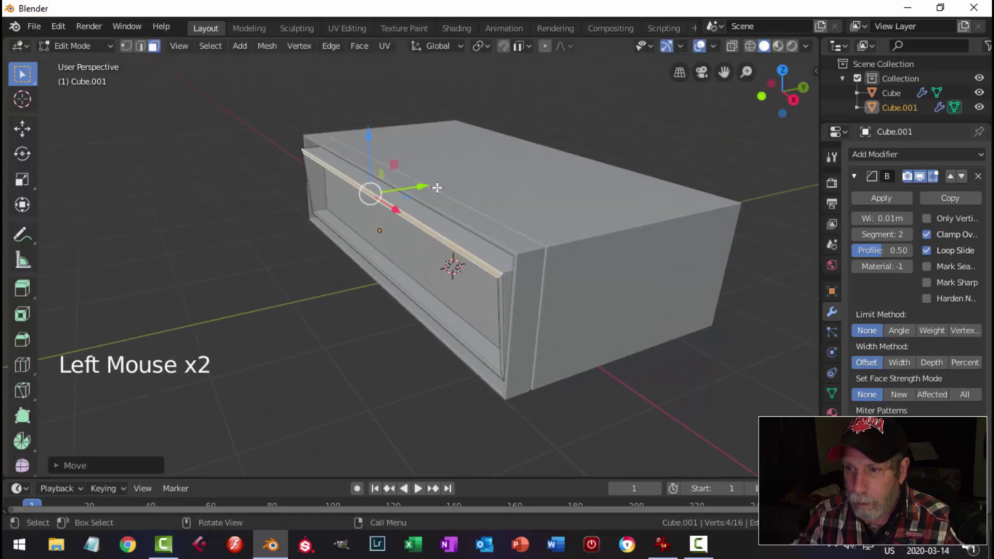
pyautogui.hotkey('alt', 'a')
pyautogui.moveTo(437, 187); pyautogui.dragTo(483, 237, button='middle')
pyautogui.press('Tab')
pyautogui.hotkey('alt', 'a')
pyautogui.moveTo(405, 247); pyautogui.dragTo(439, 213, button='middle')
pyautogui.click(462, 220)
pyautogui.hotkey('alt', 'a')
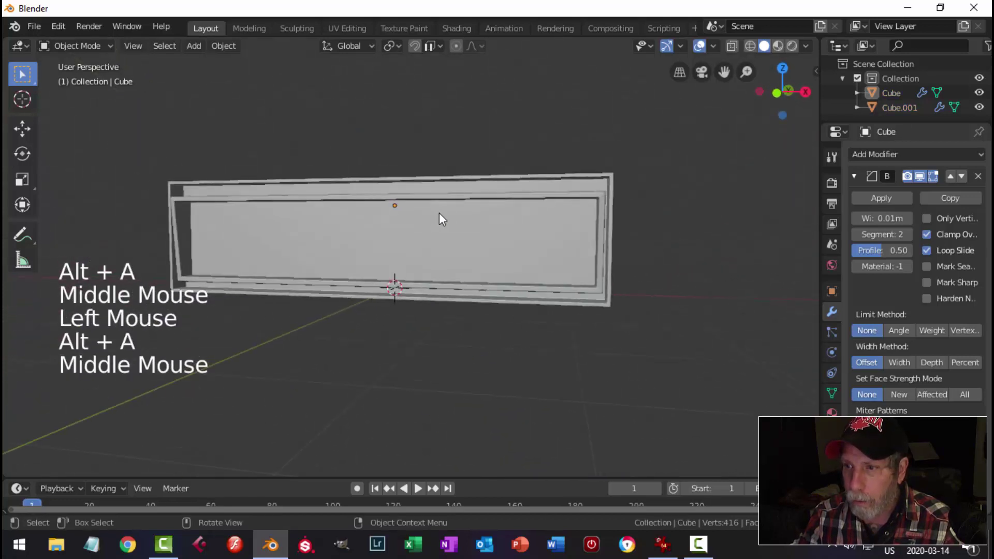
# - In the front wireframe view, box-select the frame's top side and raise it slightly along Z
pyautogui.click(539, 212)
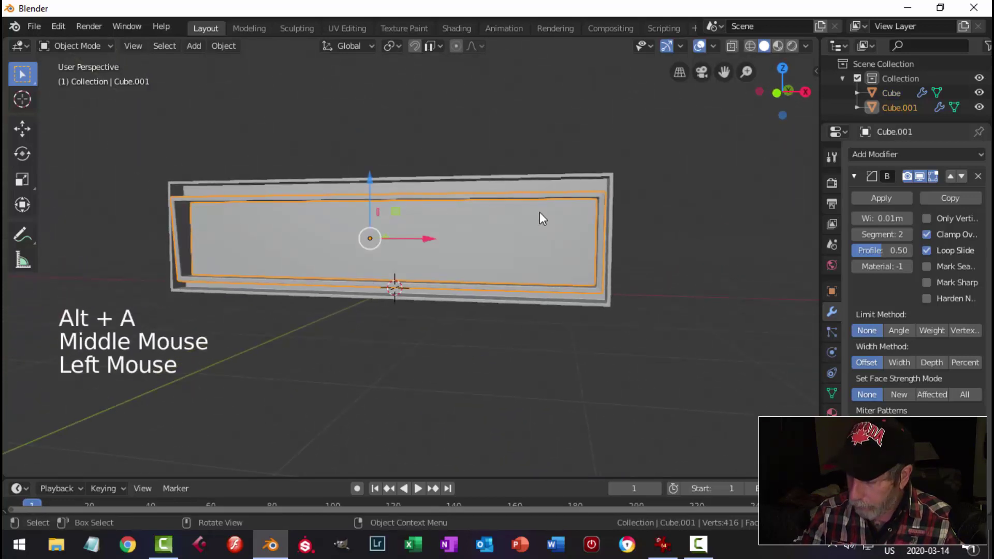
pyautogui.press('KP_1')
pyautogui.press('Tab')
pyautogui.press('z')
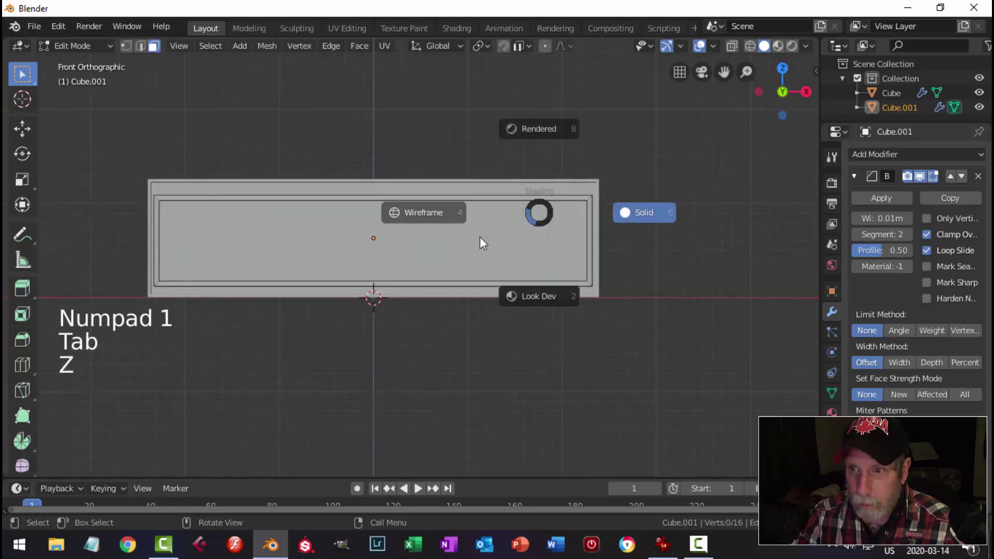
pyautogui.click(428, 211)
pyautogui.press('space')
pyautogui.moveTo(104, 158)
pyautogui.mouseDown()
pyautogui.moveTo(302, 195)
pyautogui.moveTo(608, 217)
pyautogui.mouseUp()
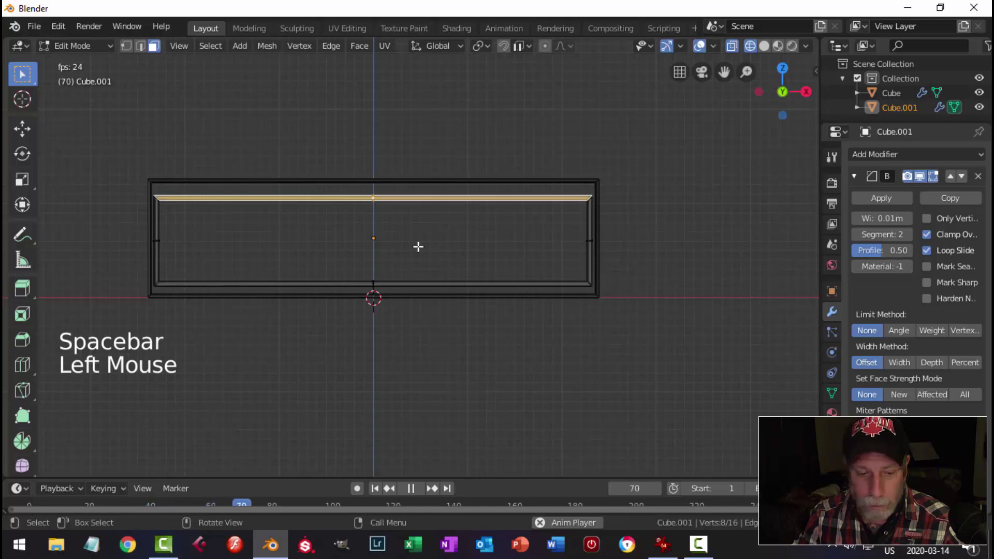
pyautogui.press('Escape')
pyautogui.moveTo(375, 152); pyautogui.dragTo(379, 138)
pyautogui.hotkey('alt', 'a')
# - Restore solid shading, check the frame's fit inside the box front, and return to Object Mode
pyautogui.press('z')
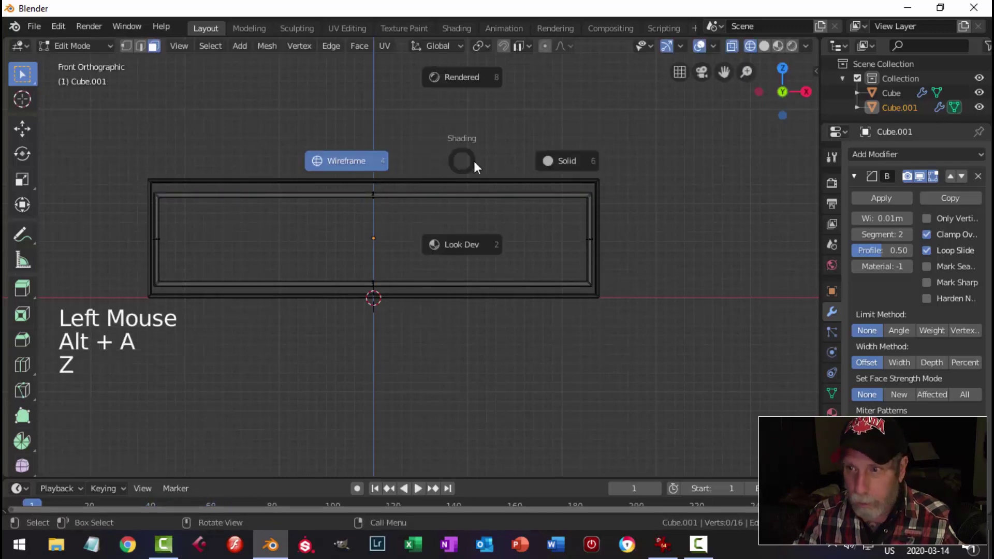
pyautogui.moveTo(572, 160); pyautogui.dragTo(541, 230, button='middle')
pyautogui.moveTo(625, 218); pyautogui.dragTo(401, 223, button='middle')
pyautogui.scroll(-2, 647, 248)
pyautogui.scroll(1, 464, 246)
pyautogui.scroll(2, 457, 266)
pyautogui.scroll(2, 434, 211)
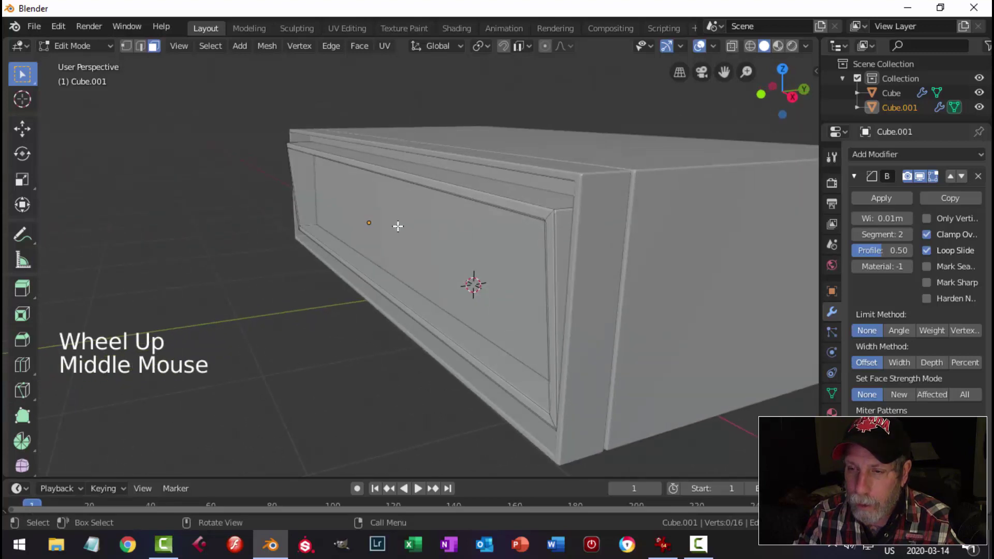
pyautogui.press('Tab')
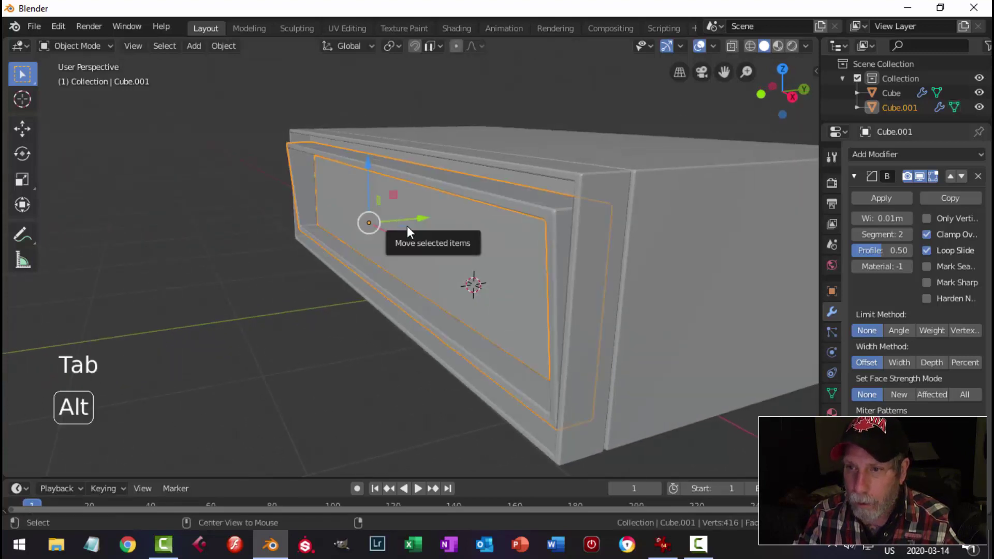
# - Select the box's recessed front face and move it slightly forward along Y, leaving Edit Mode with nothing selected
pyautogui.hotkey('alt', 'a')
pyautogui.click(425, 229)
pyautogui.press('Tab')
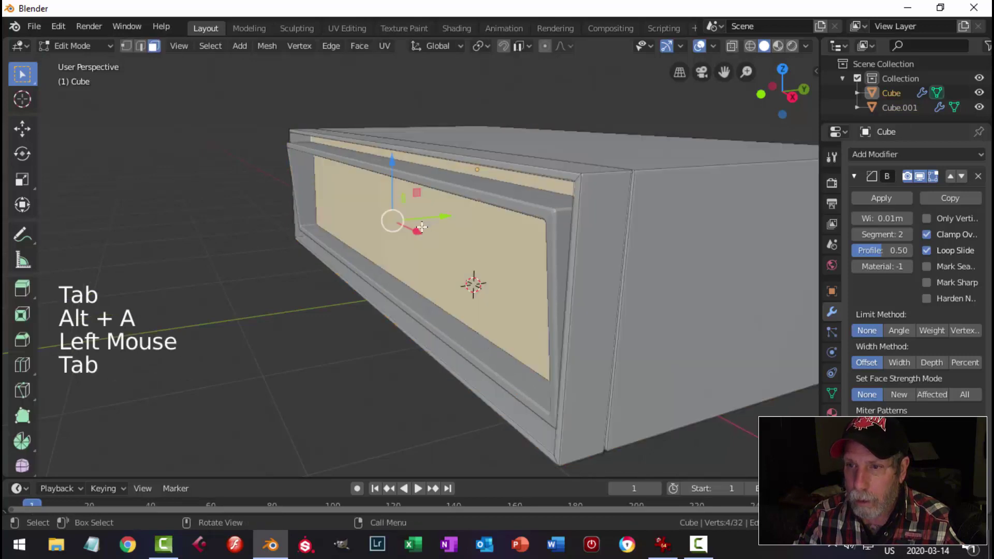
pyautogui.hotkey('alt', 'a')
pyautogui.click(461, 222)
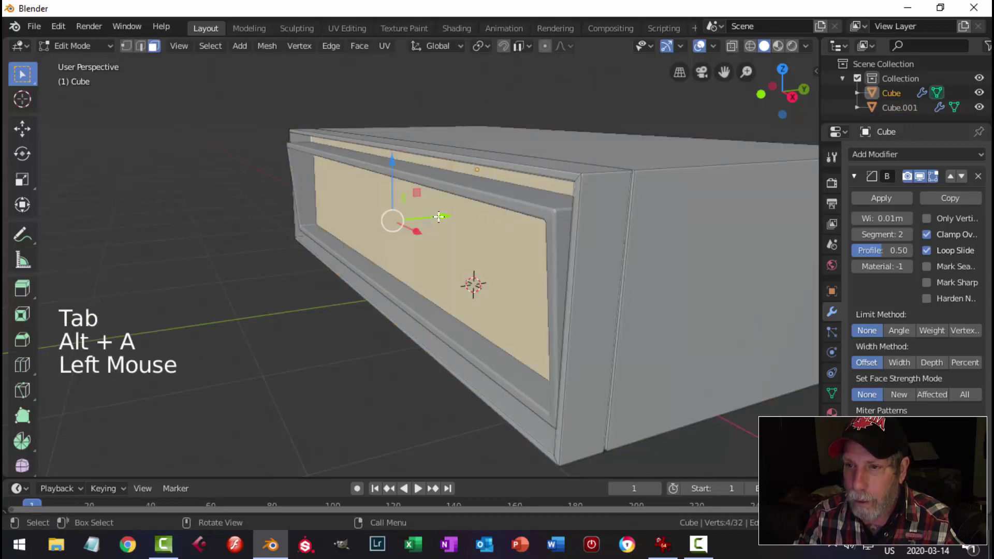
pyautogui.moveTo(438, 216); pyautogui.dragTo(431, 215)
pyautogui.hotkey('alt', 'a')
pyautogui.moveTo(430, 215); pyautogui.dragTo(324, 178, button='middle')
pyautogui.press('Tab')
pyautogui.hotkey('alt', 'a')
# - Add a plane mesh to the scene from the front view
pyautogui.scroll(-2, 554, 245)
pyautogui.scroll(-1, 377, 207)
pyautogui.keyDown('shift'); pyautogui.moveTo(377, 207); pyautogui.dragTo(439, 199, button='middle'); pyautogui.keyUp('shift')
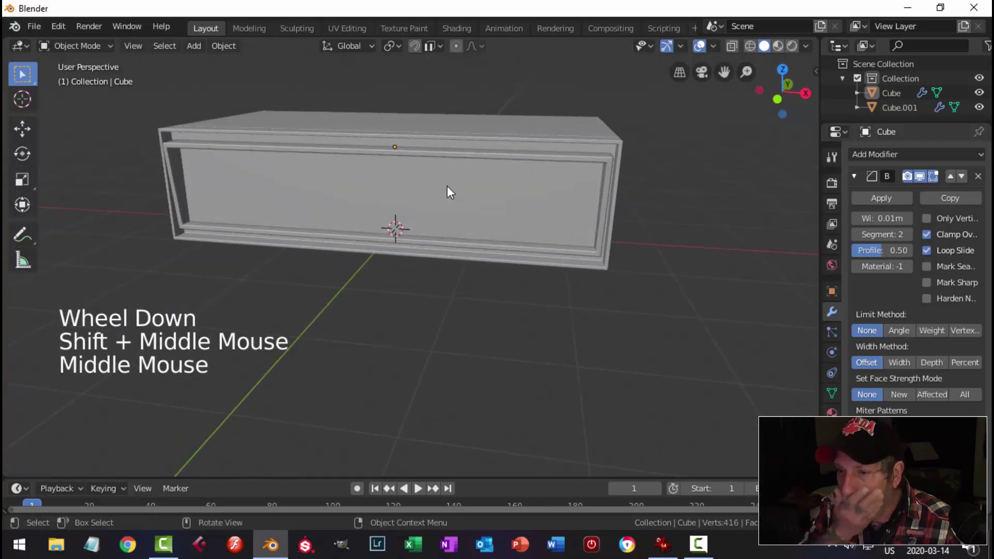
pyautogui.press('KP_1')
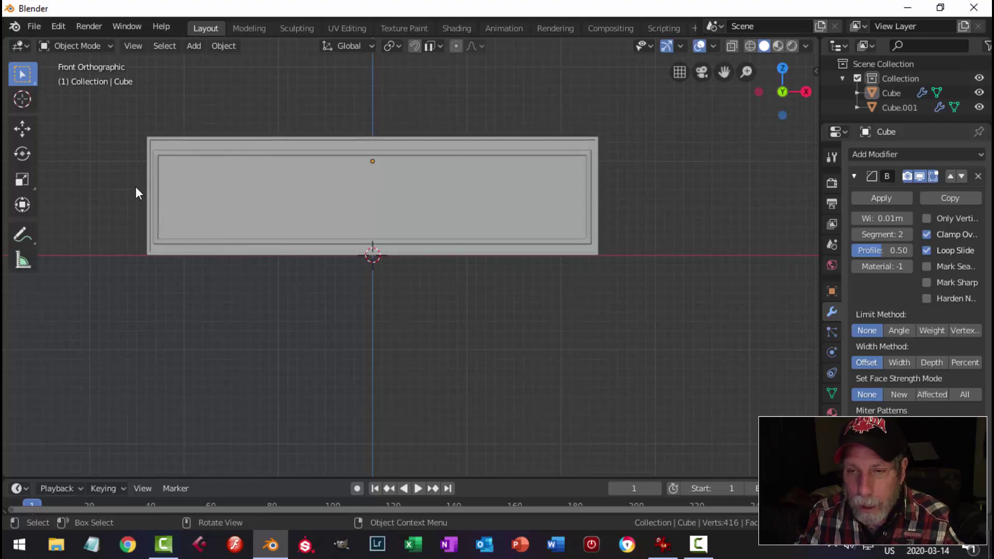
pyautogui.scroll(1, 221, 184)
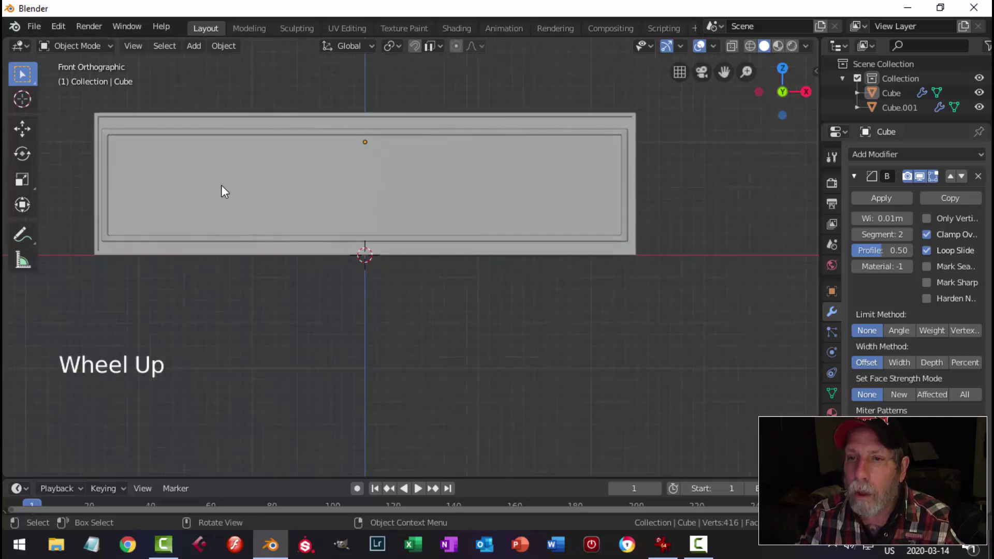
pyautogui.scroll(-1, 222, 185)
pyautogui.keyDown('shift'); pyautogui.moveTo(221, 185); pyautogui.dragTo(270, 174, button='middle'); pyautogui.keyUp('shift')
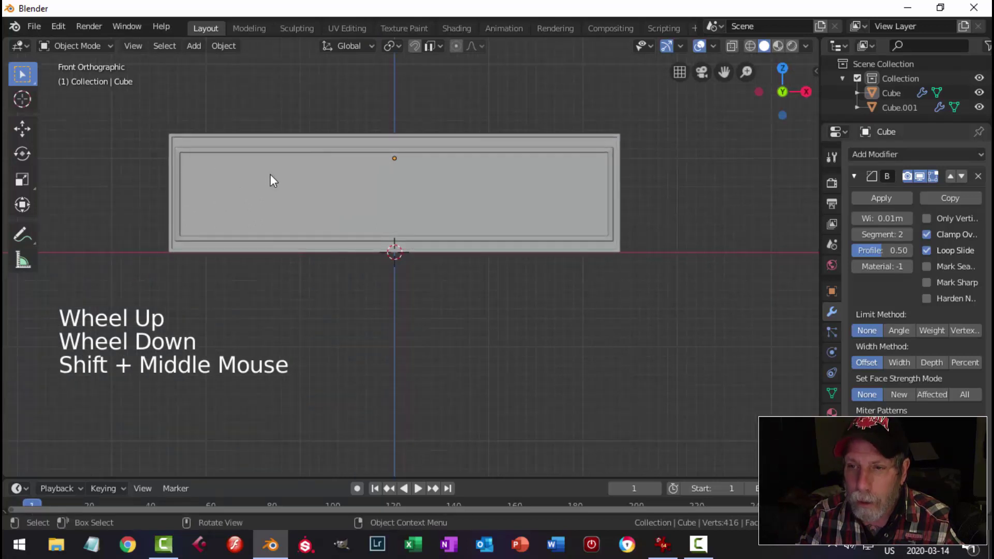
pyautogui.hotkey('shift', 'a')
pyautogui.moveTo(362, 167)
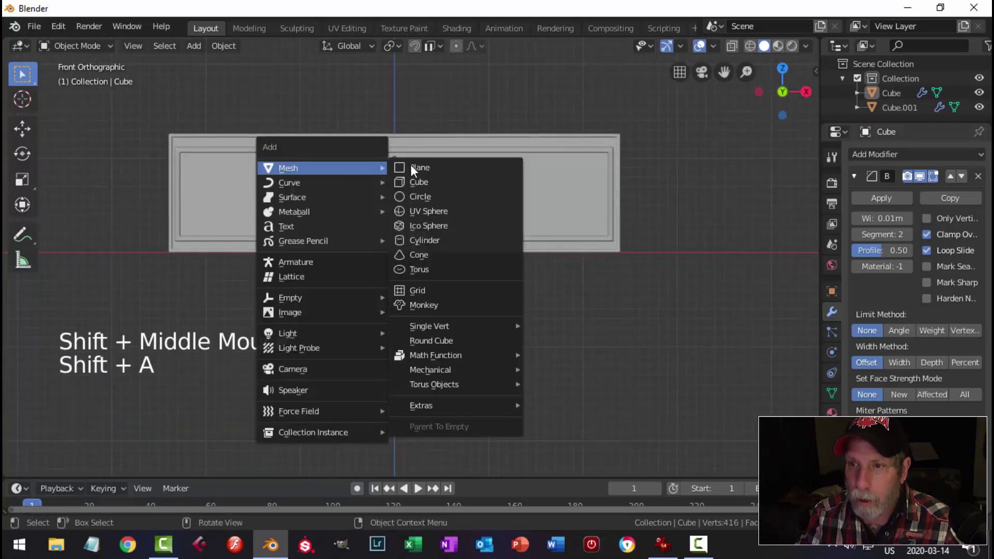
pyautogui.click(410, 165)
# - Move the whole plane forward along Y in front of the box and rotate it 90 degrees about X
pyautogui.moveTo(481, 153); pyautogui.dragTo(433, 195, button='middle')
pyautogui.press('Tab')
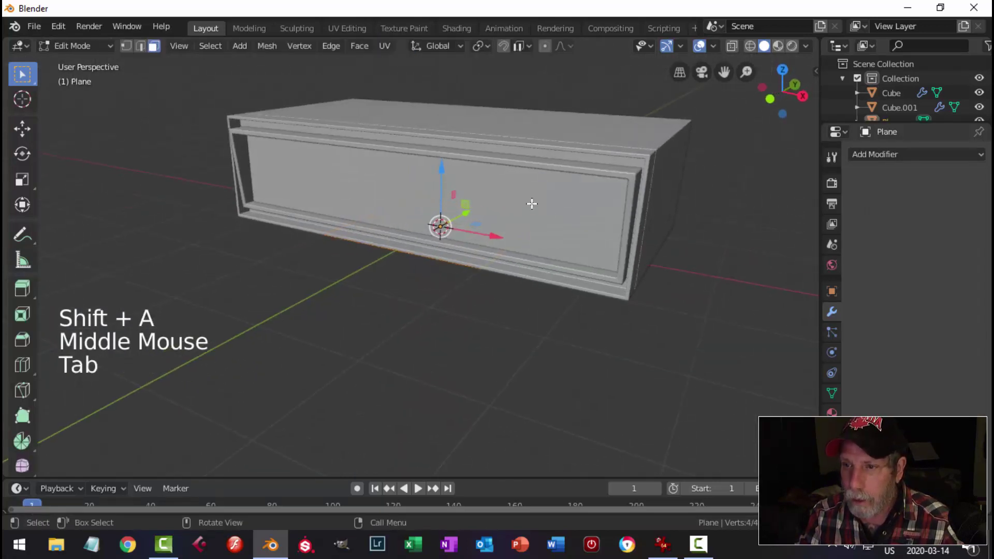
pyautogui.press('a')
pyautogui.moveTo(538, 213); pyautogui.dragTo(506, 223, button='middle')
pyautogui.moveTo(505, 223); pyautogui.dragTo(375, 246)
pyautogui.write('rx90')
pyautogui.press('Return')
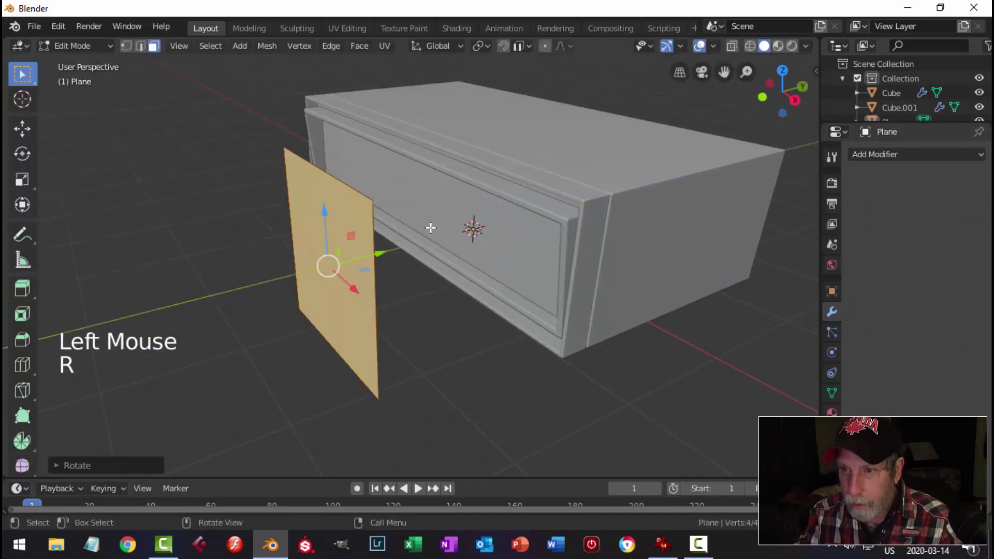
# - In the front view, move the plane over the left part of the recessed front and scale it to about half size
pyautogui.press('KP_1')
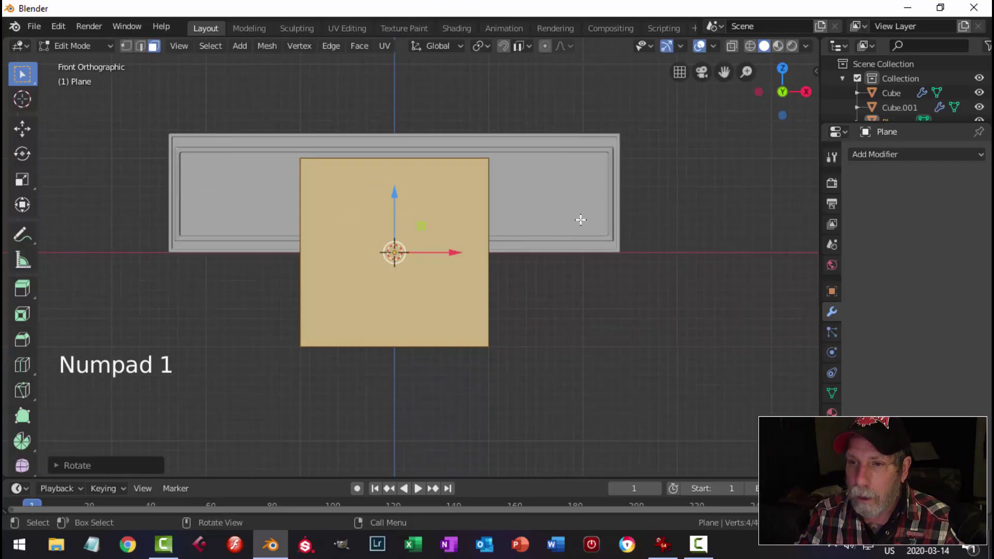
pyautogui.press('g')
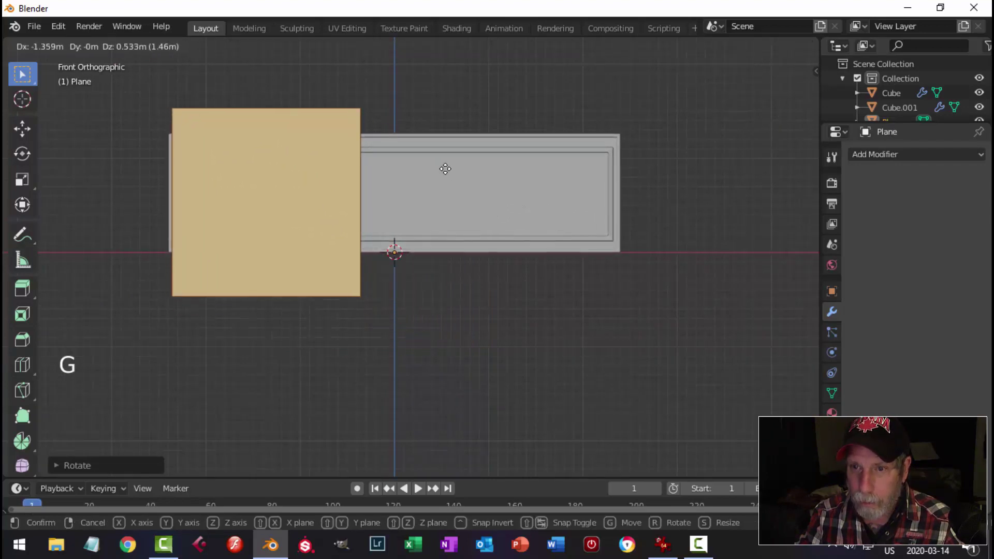
pyautogui.click(445, 165)
pyautogui.press('s')
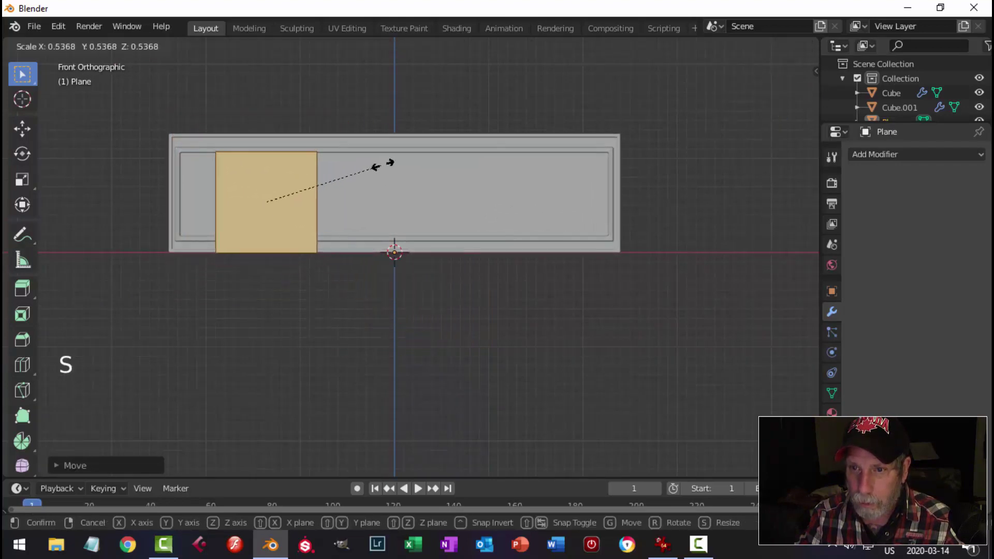
pyautogui.click(377, 164)
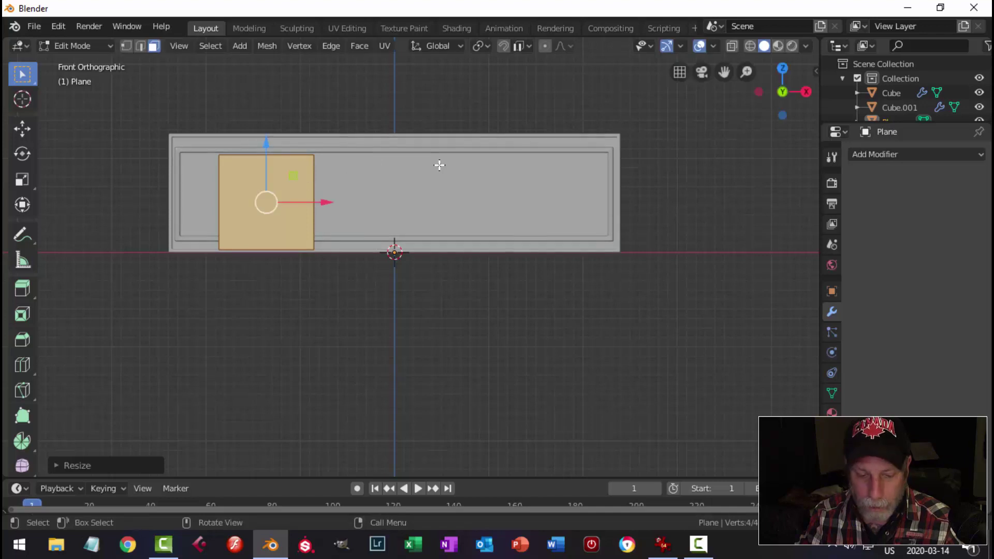
# - Shrink the plane to nearly the frame opening's height, centre it vertically, and move it to the opening's left end
pyautogui.press('s')
pyautogui.click(325, 157)
pyautogui.moveTo(267, 144); pyautogui.dragTo(266, 137)
pyautogui.press('s')
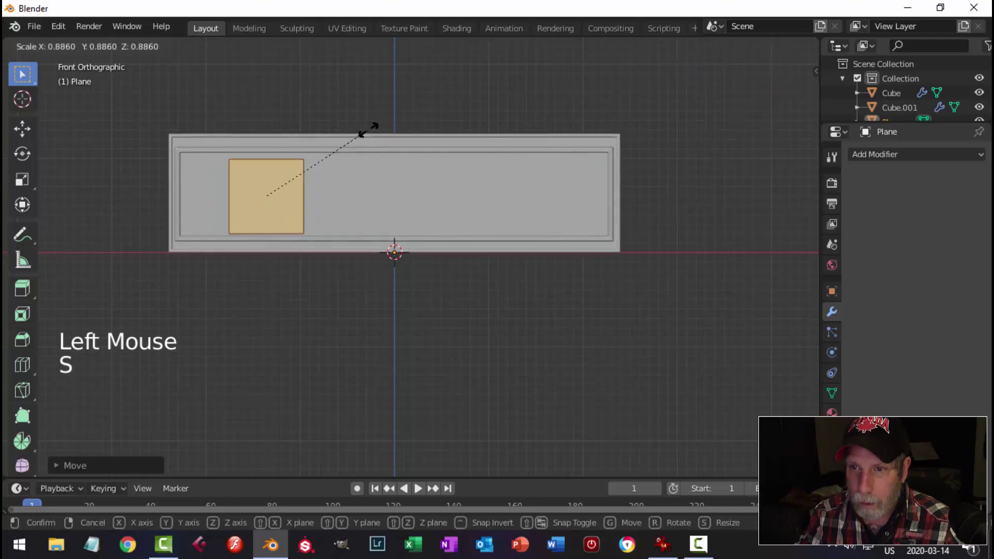
pyautogui.click(382, 118)
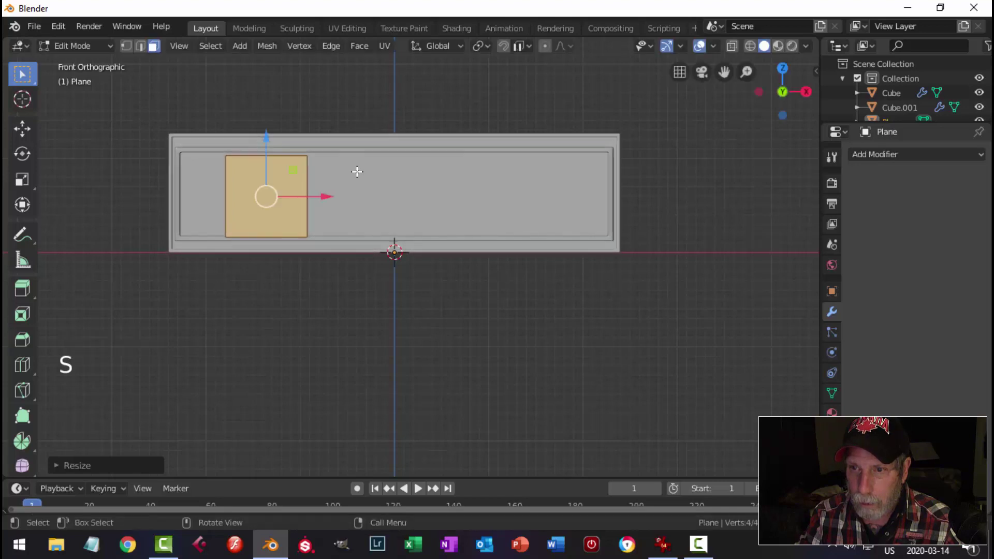
pyautogui.moveTo(328, 193); pyautogui.dragTo(288, 193)
# - Move the plane back along Y into the frame opening
pyautogui.moveTo(411, 222); pyautogui.dragTo(335, 186, button='middle')
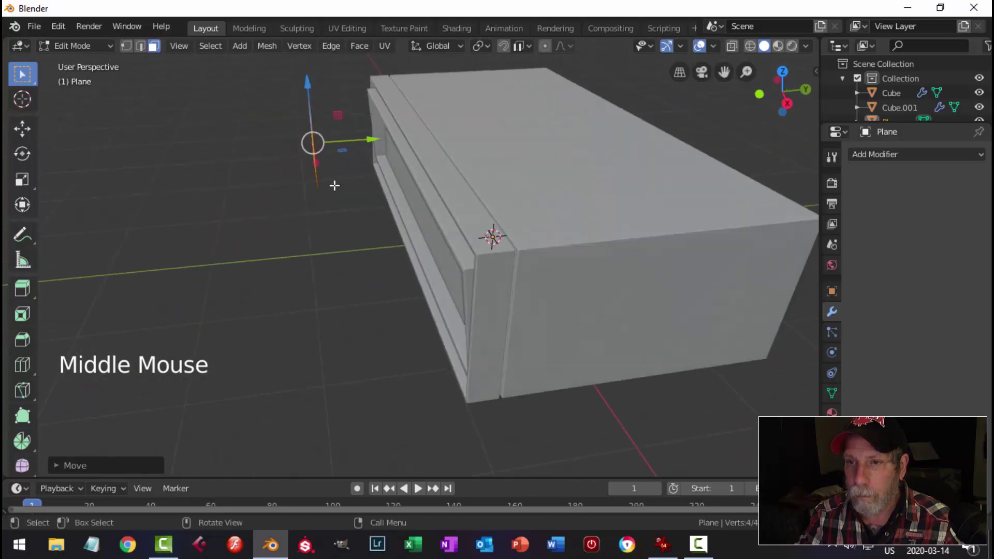
pyautogui.moveTo(380, 140); pyautogui.dragTo(452, 140)
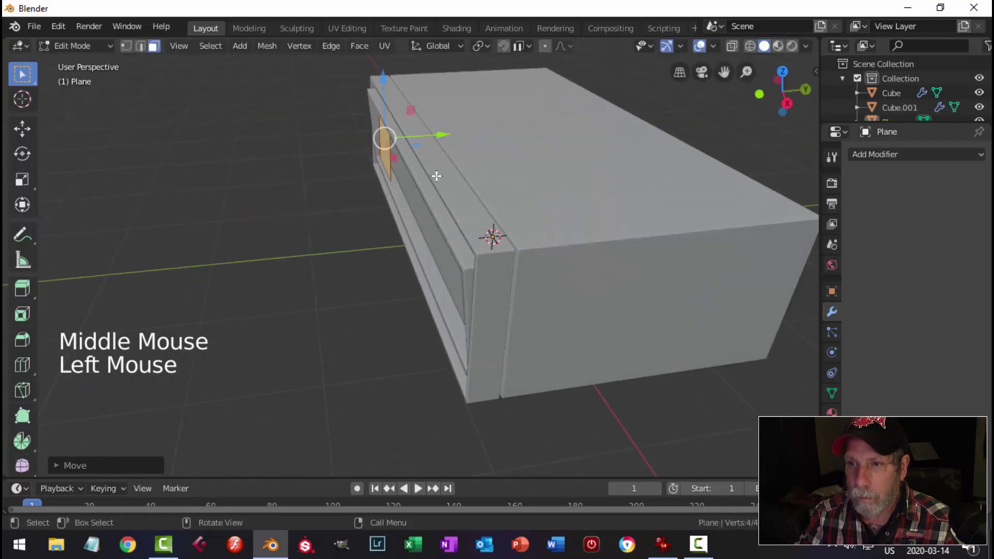
pyautogui.scroll(3, 408, 195)
pyautogui.moveTo(408, 195); pyautogui.dragTo(519, 166, button='middle')
pyautogui.scroll(-2, 385, 190)
pyautogui.keyDown('shift'); pyautogui.moveTo(385, 190); pyautogui.dragTo(455, 183, button='middle'); pyautogui.keyUp('shift')
pyautogui.moveTo(456, 184); pyautogui.dragTo(502, 177, button='middle')
# - Scale the plane up by a factor of about 1.02 in the front view to tighten its fit in the opening
pyautogui.press('KP_1')
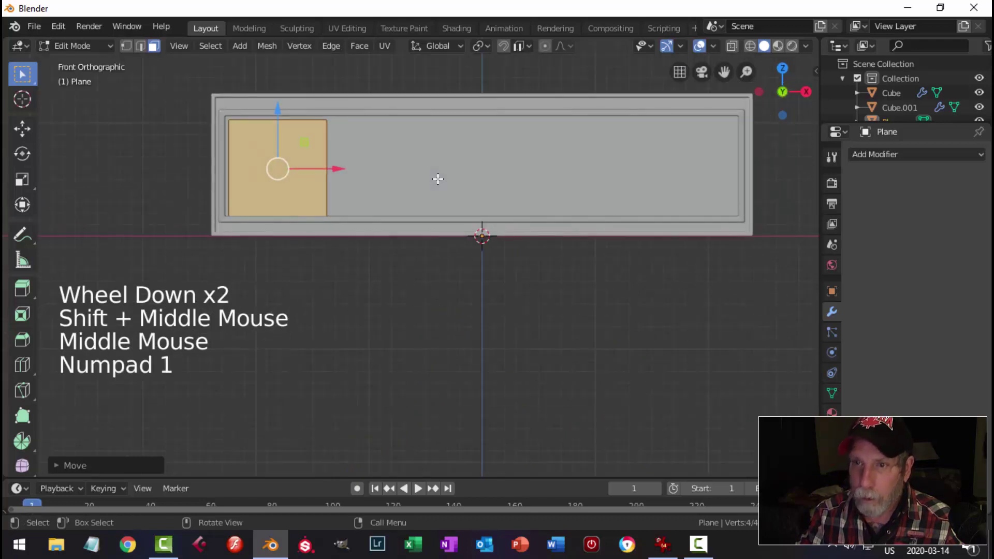
pyautogui.scroll(1, 353, 151)
pyautogui.keyDown('shift'); pyautogui.moveTo(352, 151); pyautogui.dragTo(426, 217, button='middle'); pyautogui.keyUp('shift')
pyautogui.scroll(2, 383, 217)
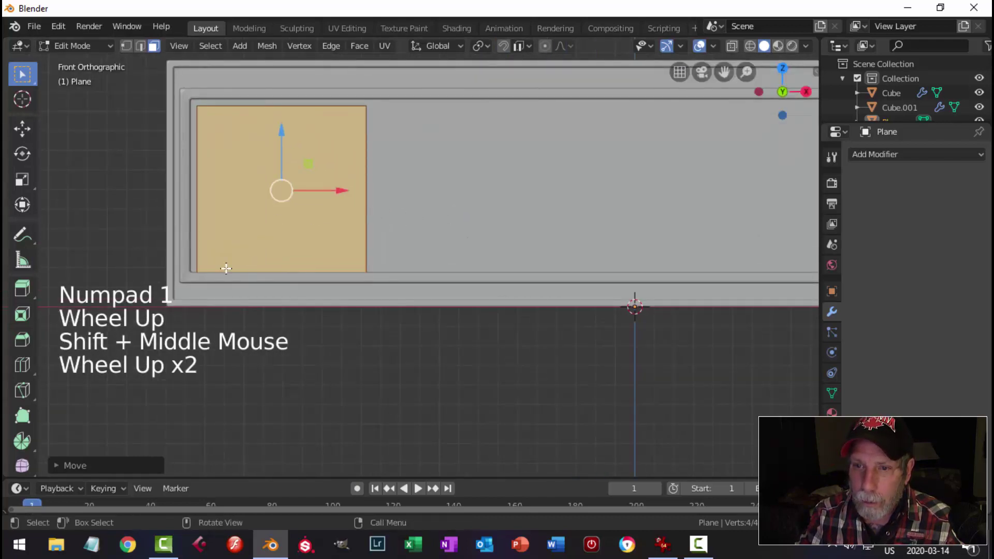
pyautogui.press('s')
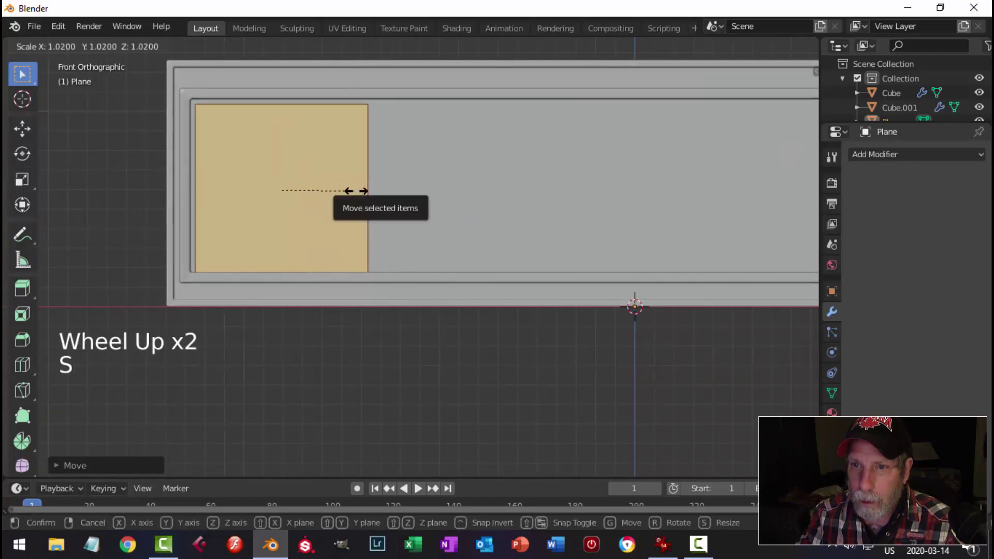
pyautogui.click(355, 191)
# - Extrude the plane into a shallow block along Y and shift the whole block slightly back
pyautogui.moveTo(355, 191); pyautogui.dragTo(417, 222, button='middle')
pyautogui.press('e')
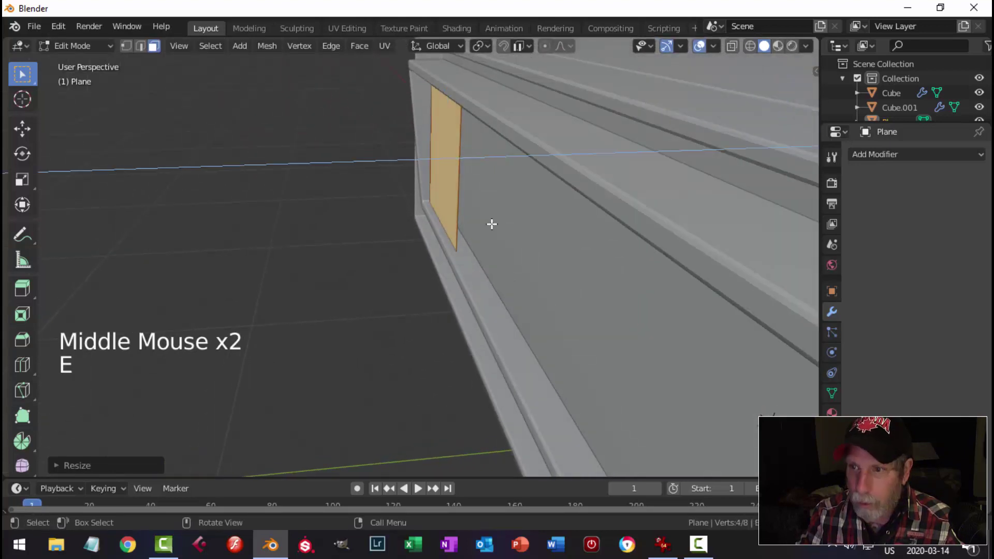
pyautogui.click(493, 215)
pyautogui.moveTo(500, 160)
pyautogui.mouseDown()
pyautogui.moveTo(483, 157)
pyautogui.moveTo(499, 156)
pyautogui.mouseUp()
pyautogui.press('a')
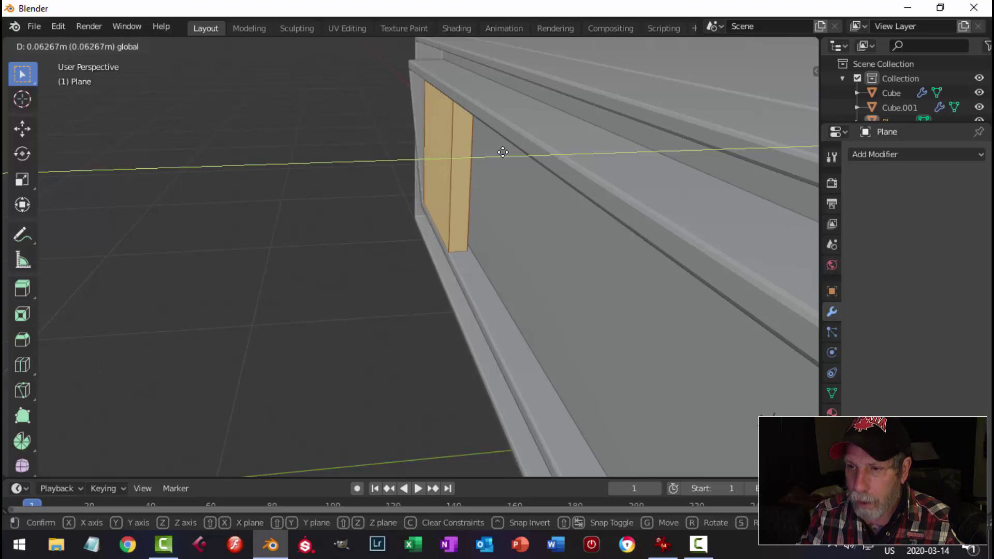
pyautogui.moveTo(505, 151); pyautogui.dragTo(506, 155)
# - Move only the block's front face slightly forward along Y and clear the selection
pyautogui.hotkey('alt', 'a')
pyautogui.click(435, 142)
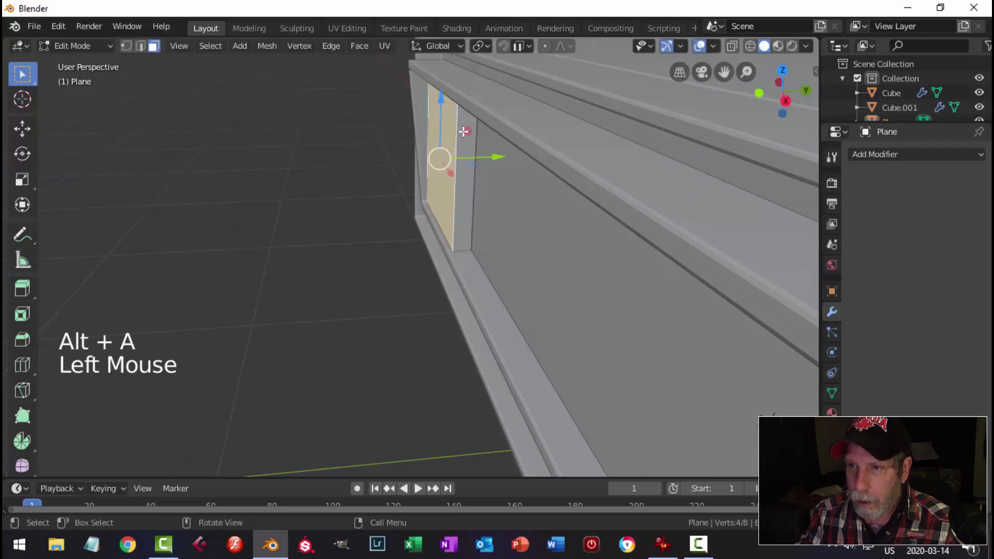
pyautogui.click(498, 159)
pyautogui.hotkey('alt', 'a')
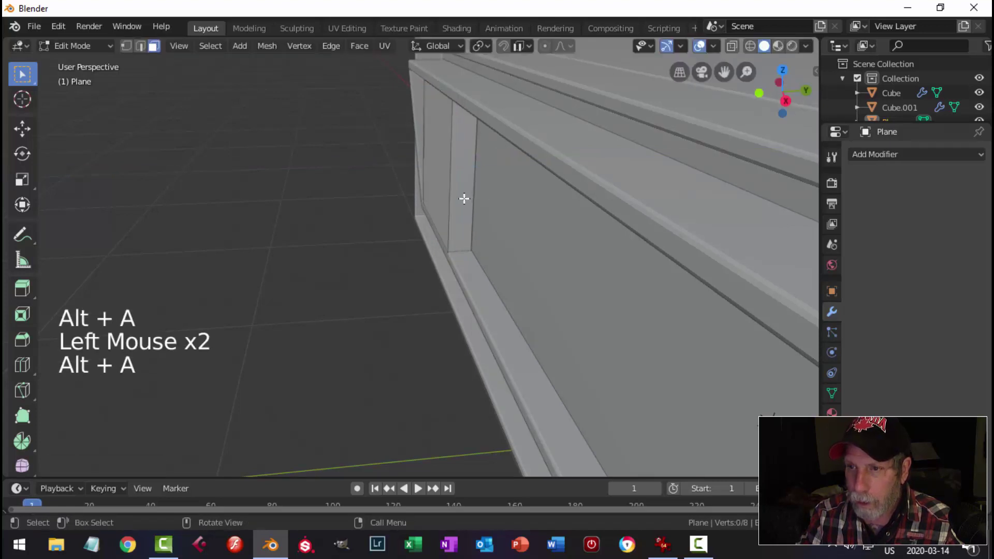
# - Move the whole block forward along Y so it sticks out of the frame opening, and clear the selection
pyautogui.press('a')
pyautogui.click(505, 157)
pyautogui.moveTo(479, 160); pyautogui.dragTo(459, 219, button='middle')
pyautogui.hotkey('alt', 'a')
# - Try to select the block's front and back faces together
pyautogui.click(459, 220)
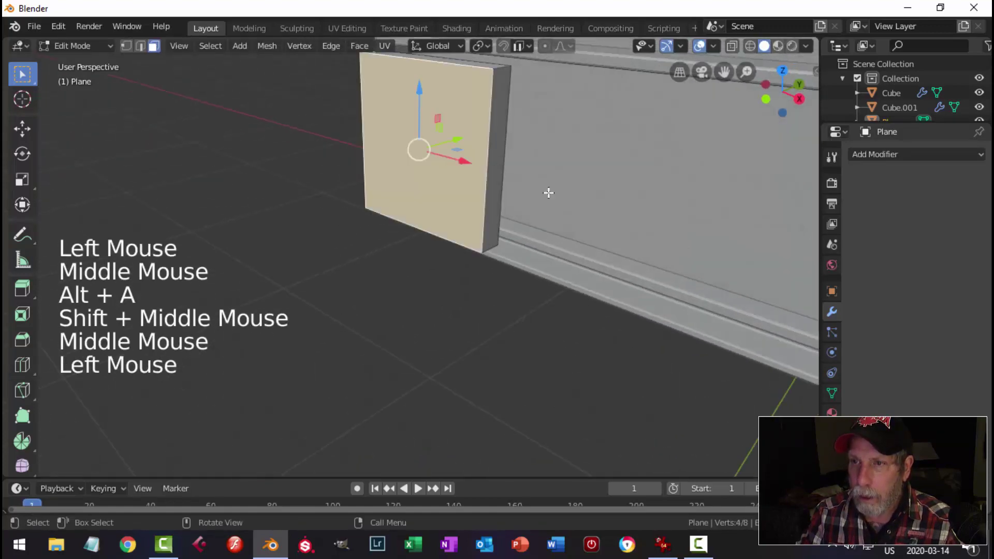
pyautogui.moveTo(548, 191); pyautogui.dragTo(482, 171, button='middle')
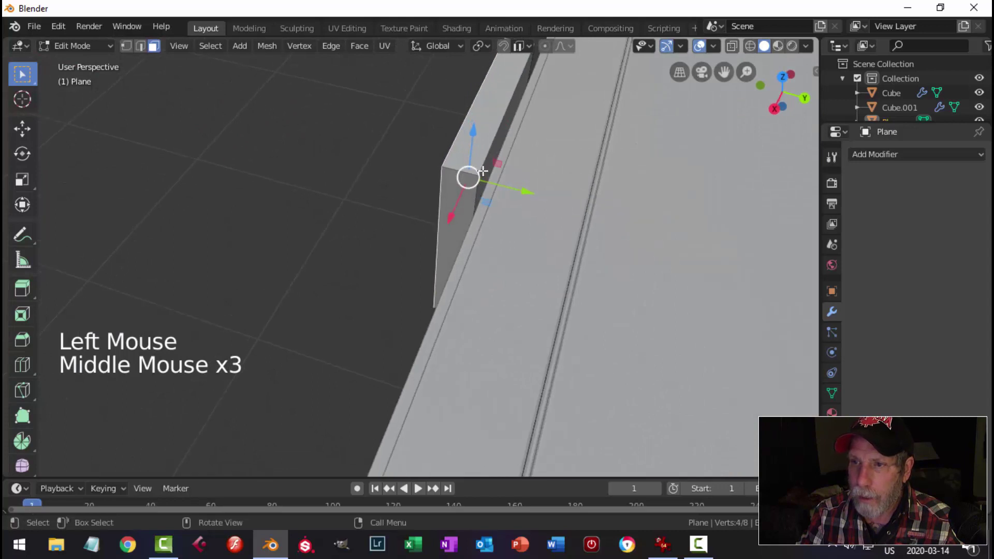
pyautogui.keyDown('shift'); pyautogui.click(496, 181); pyautogui.keyUp('shift')
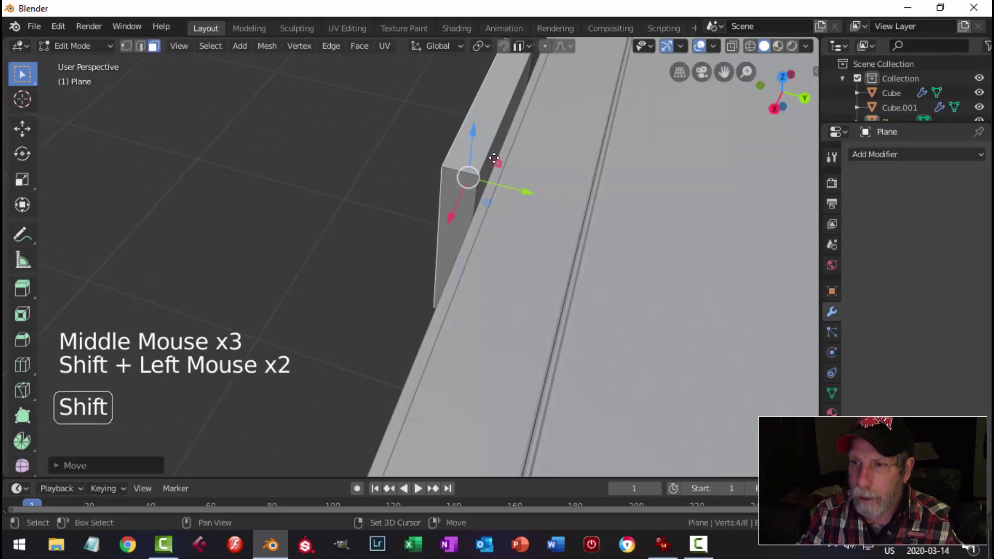
pyautogui.press('3')
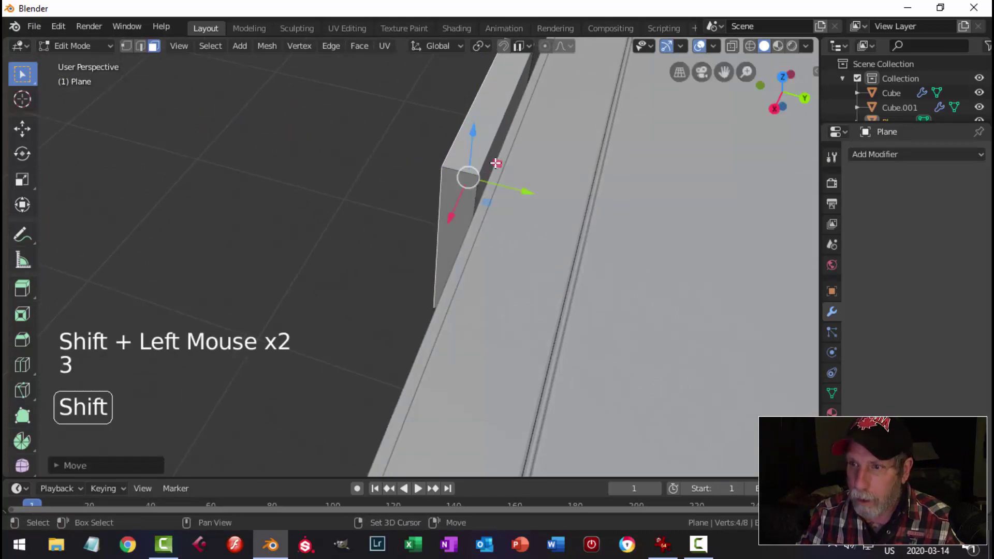
pyautogui.keyDown('shift'); pyautogui.click(492, 162); pyautogui.keyUp('shift')
pyautogui.click(478, 173)
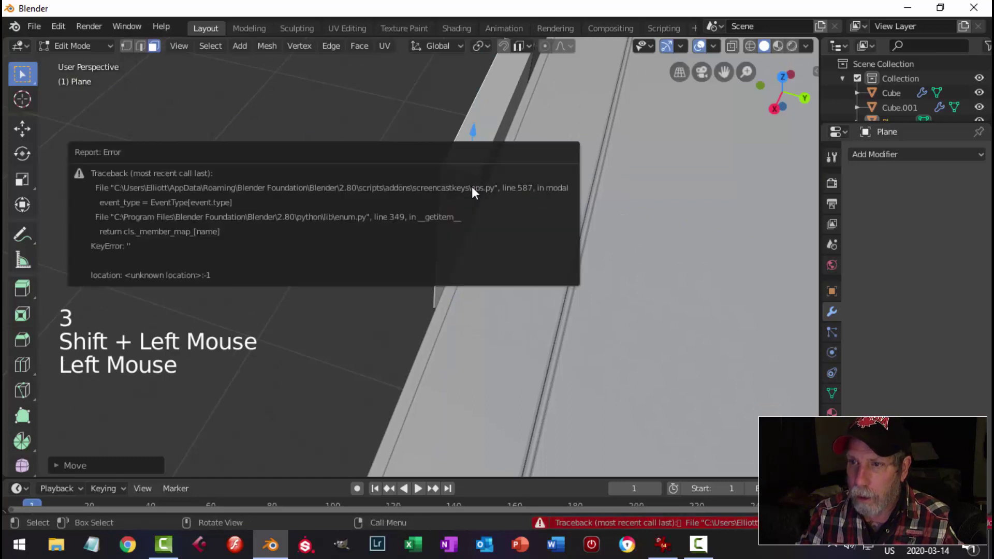
# - Turn the Screencast Keys display back on
pyautogui.press('n')
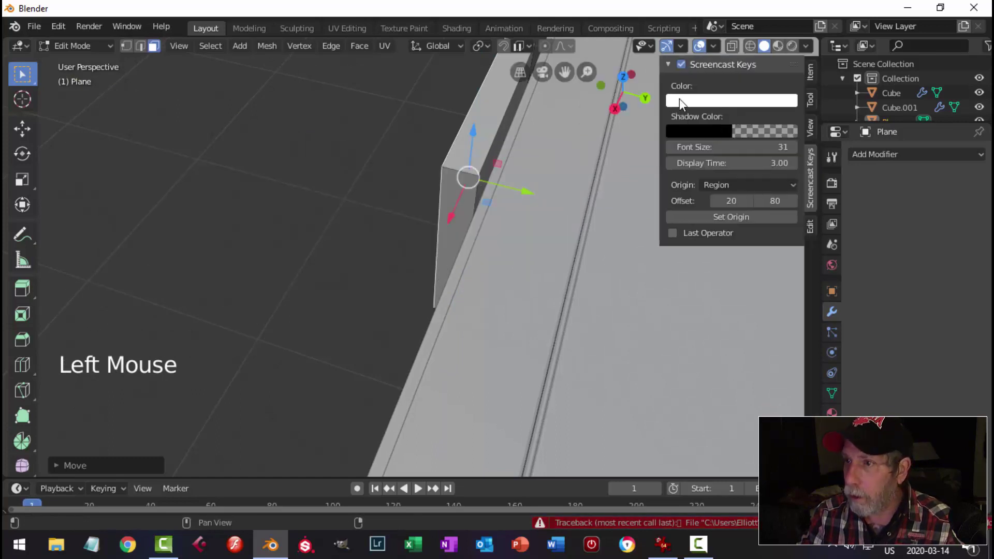
pyautogui.click(681, 63)
pyautogui.press('n')
# - Move the whole block farther forward along Y, clear of the frame opening, and deselect it
pyautogui.press('a')
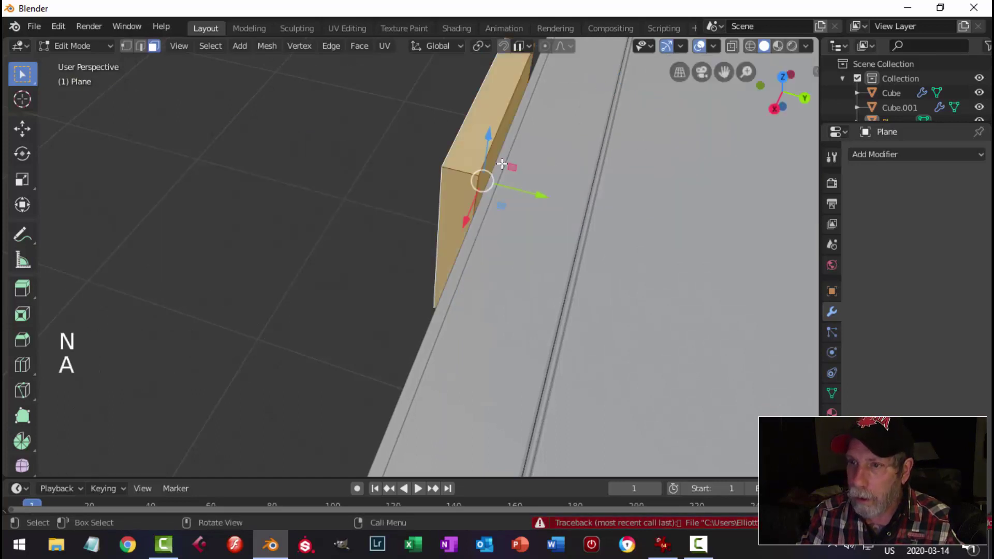
pyautogui.click(476, 168)
pyautogui.hotkey('alt', 'a')
# - Inset the block's back and front faces together with a thickness of about 0.0286
pyautogui.click(450, 171)
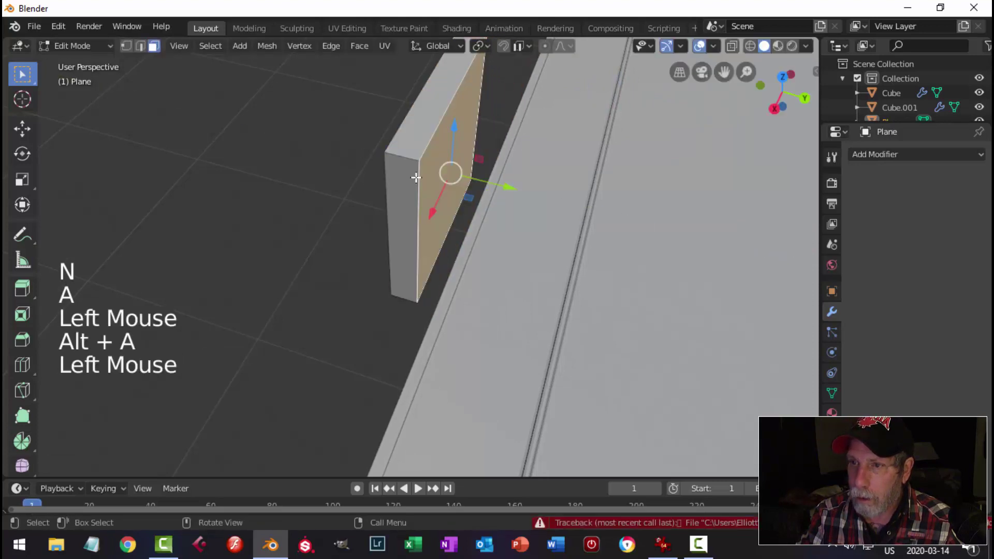
pyautogui.moveTo(451, 171); pyautogui.dragTo(499, 233, button='middle')
pyautogui.keyDown('shift'); pyautogui.click(398, 129); pyautogui.keyUp('shift')
pyautogui.press('KP_1')
pyautogui.scroll(3, 566, 201)
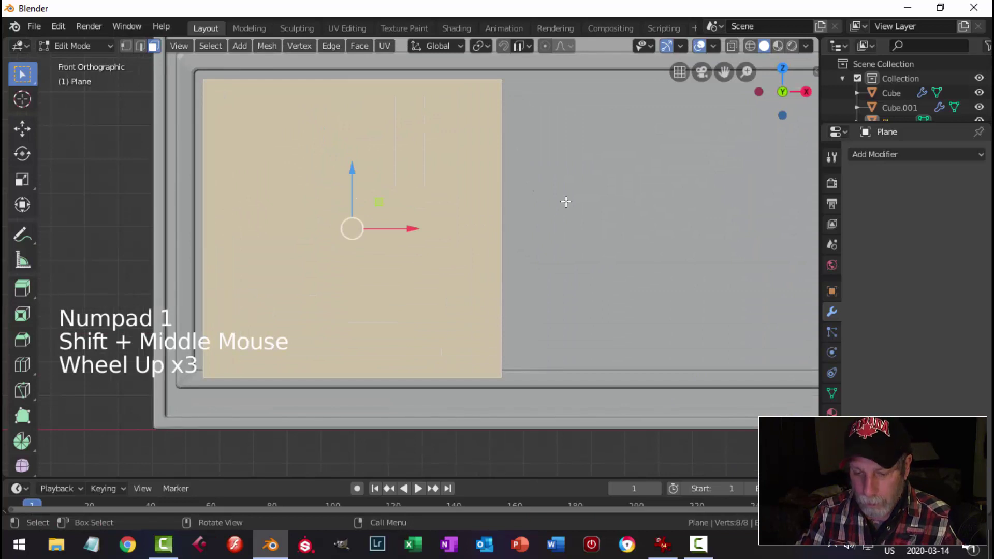
pyautogui.press('i')
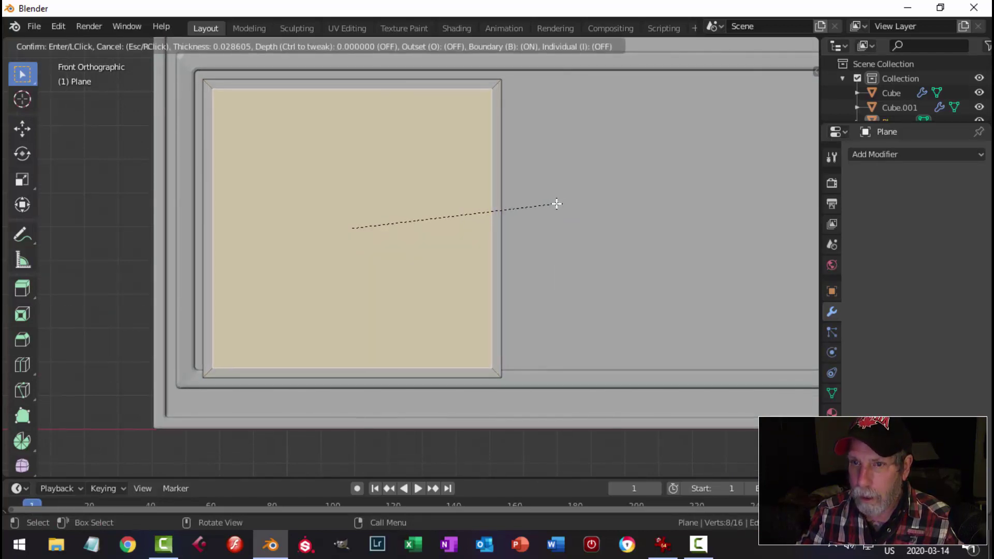
pyautogui.click(556, 203)
# - Try deleting the inset faces on the block's front and back, and undo the deletion
pyautogui.moveTo(632, 166); pyautogui.dragTo(466, 199, button='middle')
pyautogui.press('x')
pyautogui.click(516, 206)
pyautogui.hotkey('ctrl', 'z')
# - Bridge the inset front and back faces with Bridge Edge Loops, turning the block into a hollow frame
pyautogui.hotkey('ctrl', 'e')
pyautogui.click(501, 216)
pyautogui.hotkey('alt', 'a')
# - Move the whole hollow frame back along Y into the device's front opening and deselect it
pyautogui.press('a')
pyautogui.moveTo(482, 195); pyautogui.dragTo(615, 151)
pyautogui.hotkey('alt', 'a')
# - Examine how the small hollow frame sits inside the device's front opening from several angles
pyautogui.moveTo(555, 177); pyautogui.dragTo(532, 194, button='middle')
pyautogui.scroll(-3, 566, 202)
pyautogui.scroll(-5, 641, 224)
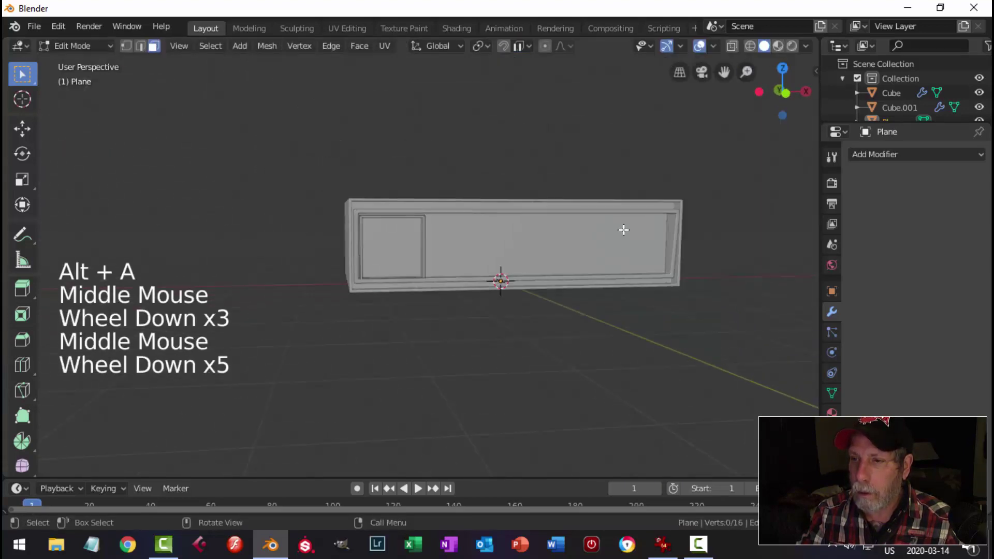
pyautogui.keyDown('shift'); pyautogui.moveTo(623, 229); pyautogui.dragTo(451, 235, button='middle'); pyautogui.keyUp('shift')
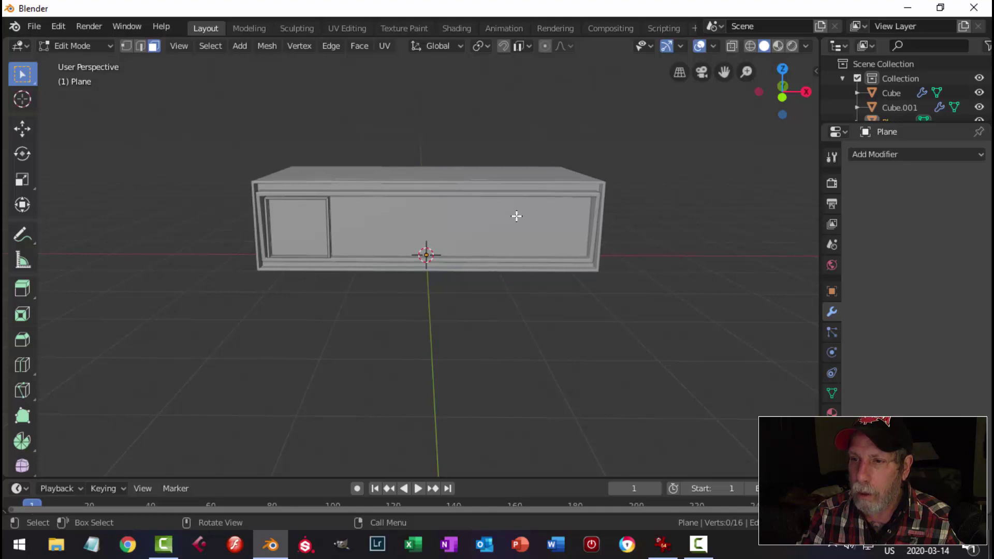
pyautogui.scroll(4, 389, 207)
pyautogui.keyDown('shift'); pyautogui.moveTo(313, 202); pyautogui.dragTo(404, 203, button='middle'); pyautogui.keyUp('shift')
pyautogui.moveTo(403, 203)
pyautogui.mouseDown(button='middle')
pyautogui.moveTo(414, 204)
pyautogui.moveTo(390, 210)
pyautogui.mouseUp(button='middle')
pyautogui.scroll(2, 406, 153)
pyautogui.moveTo(405, 153); pyautogui.dragTo(417, 219, button='middle')
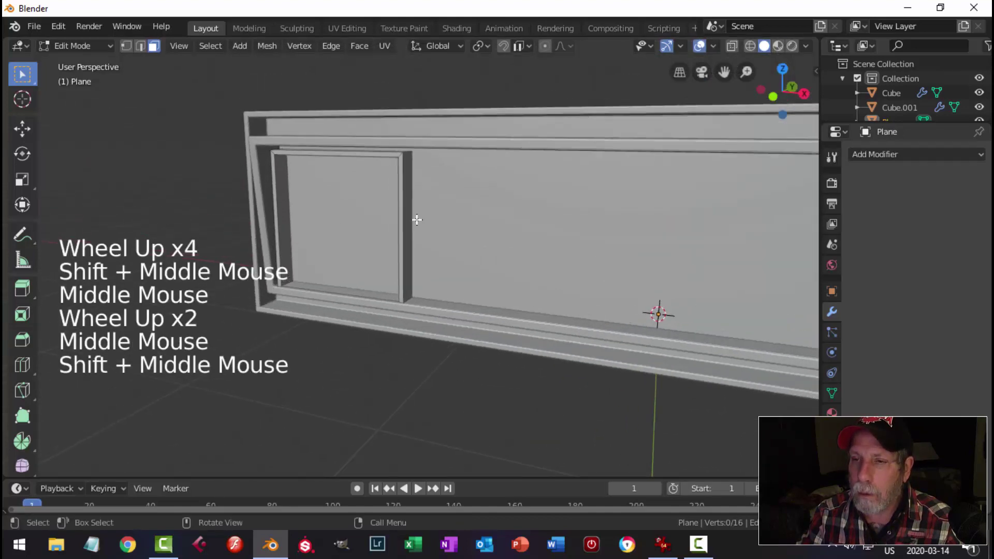
pyautogui.scroll(3, 423, 199)
pyautogui.press('Tab')
pyautogui.hotkey('alt', 'a')
pyautogui.moveTo(418, 145)
pyautogui.mouseDown(button='middle')
pyautogui.moveTo(416, 169)
pyautogui.moveTo(414, 153)
pyautogui.mouseUp(button='middle')
pyautogui.click(413, 158)
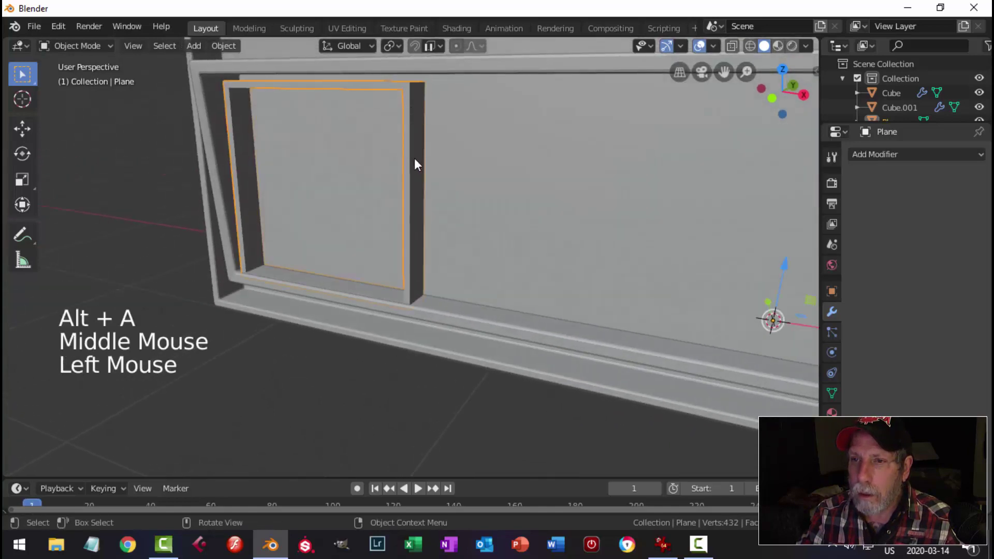
pyautogui.press('Tab')
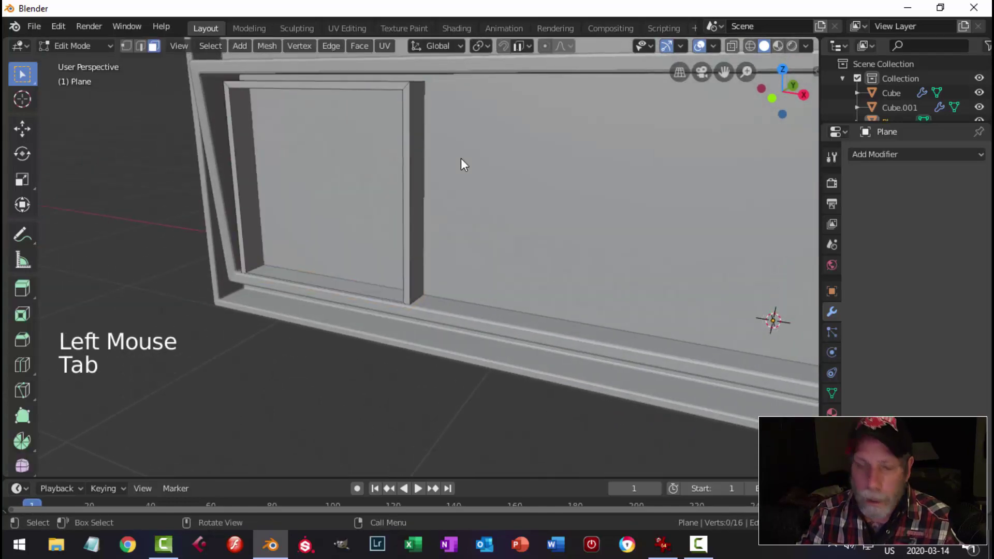
# - Select the hollow frame's entire mesh and restart the Screencast Keys display
pyautogui.press('a')
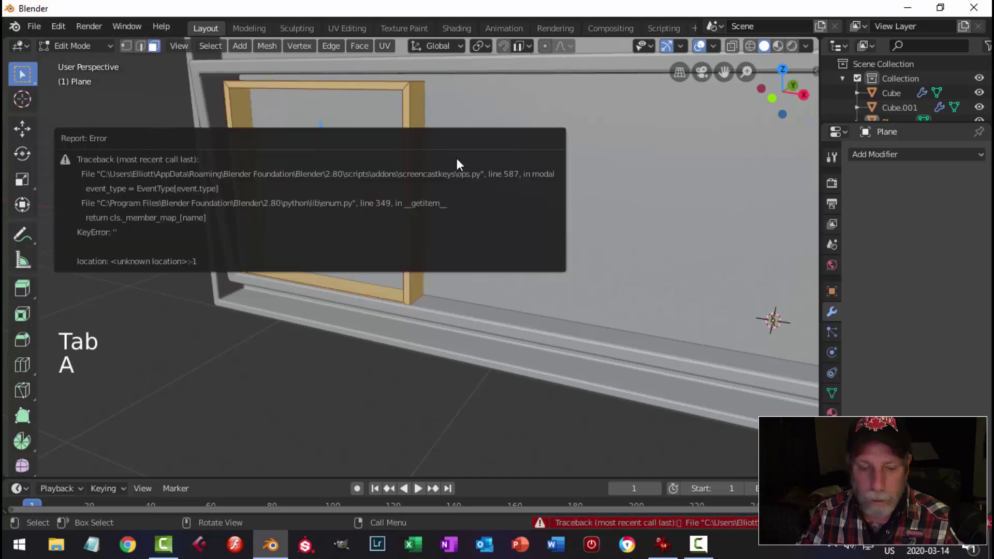
pyautogui.keyDown('shift'); pyautogui.moveTo(556, 223); pyautogui.dragTo(708, 177, button='middle'); pyautogui.keyUp('shift')
pyautogui.press('n')
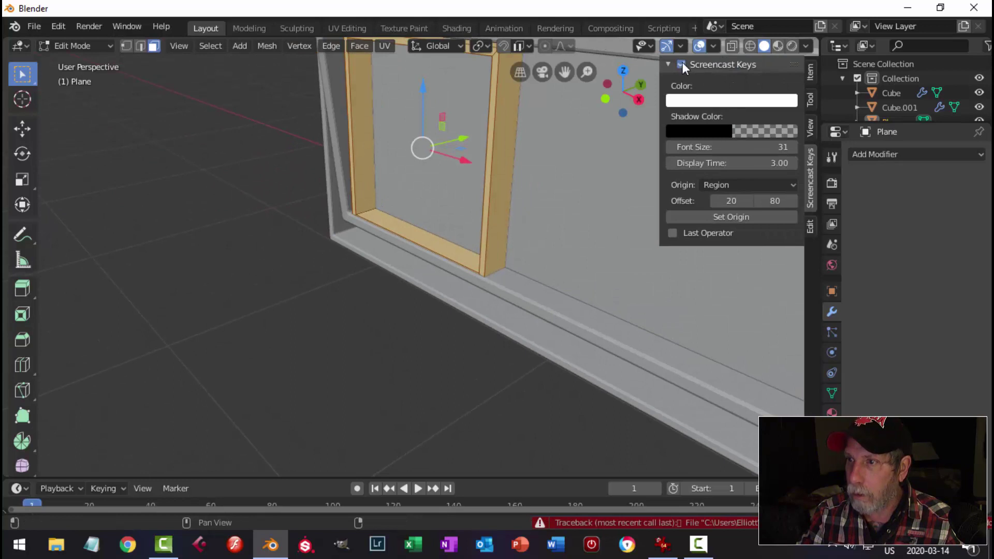
pyautogui.press('n')
# - Move the whole hollow frame forward along Y out of the opening and clear the selection
pyautogui.scroll(-2, 508, 173)
pyautogui.moveTo(507, 173); pyautogui.dragTo(570, 125, button='middle')
pyautogui.moveTo(555, 126); pyautogui.dragTo(462, 147)
pyautogui.moveTo(441, 181); pyautogui.dragTo(471, 196, button='middle')
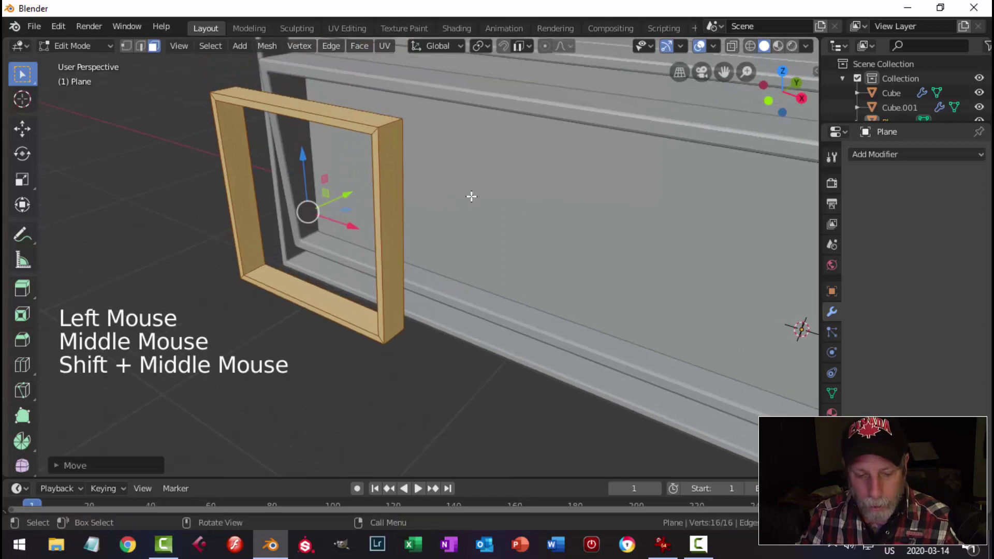
pyautogui.hotkey('alt', 'a')
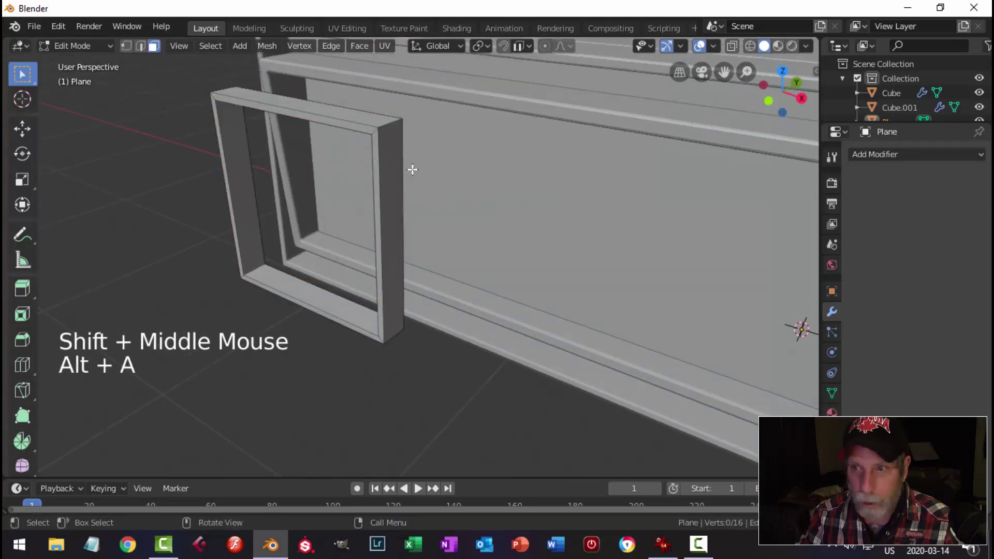
# - Bevel the edge loops at all four corners of the hollow frame with 4 segments, about 0.025 m wide
pyautogui.press('2')
pyautogui.click(388, 120)
pyautogui.hotkey('alt', 'a')
pyautogui.keyDown('alt'); pyautogui.keyDown('shift'); pyautogui.click(389, 124); pyautogui.keyUp('shift'); pyautogui.keyUp('alt')
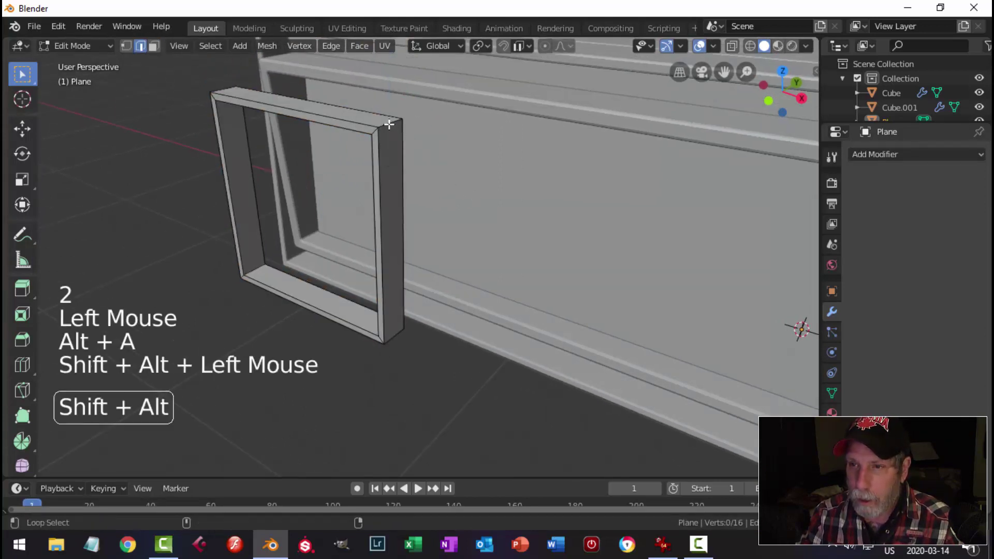
pyautogui.moveTo(389, 124); pyautogui.dragTo(485, 266, button='middle')
pyautogui.scroll(-2, 288, 186)
pyautogui.keyDown('alt'); pyautogui.keyDown('shift'); pyautogui.click(256, 217); pyautogui.keyUp('shift'); pyautogui.keyUp('alt')
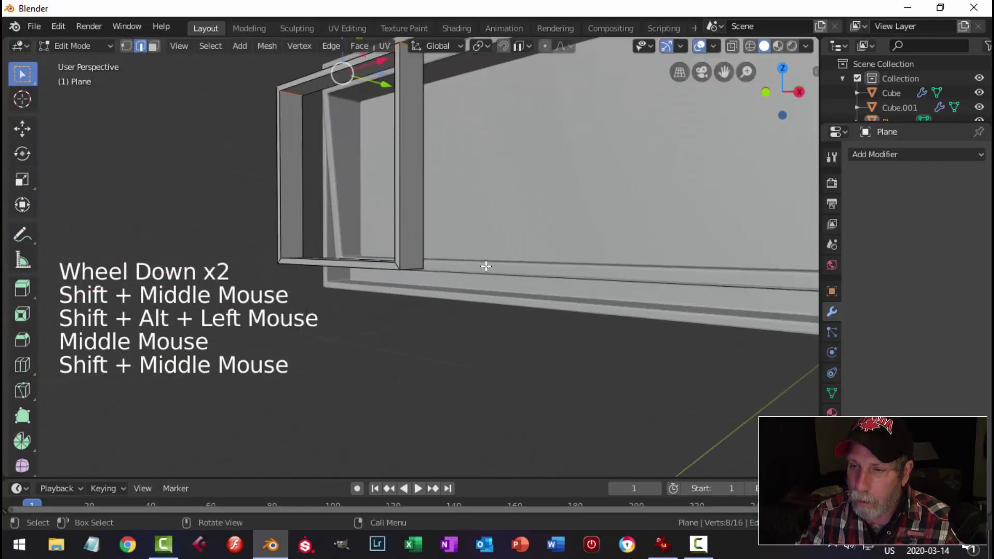
pyautogui.scroll(3, 410, 272)
pyautogui.keyDown('alt'); pyautogui.keyDown('shift'); pyautogui.click(344, 317); pyautogui.keyUp('shift'); pyautogui.keyUp('alt')
pyautogui.moveTo(343, 318); pyautogui.dragTo(422, 279, button='middle')
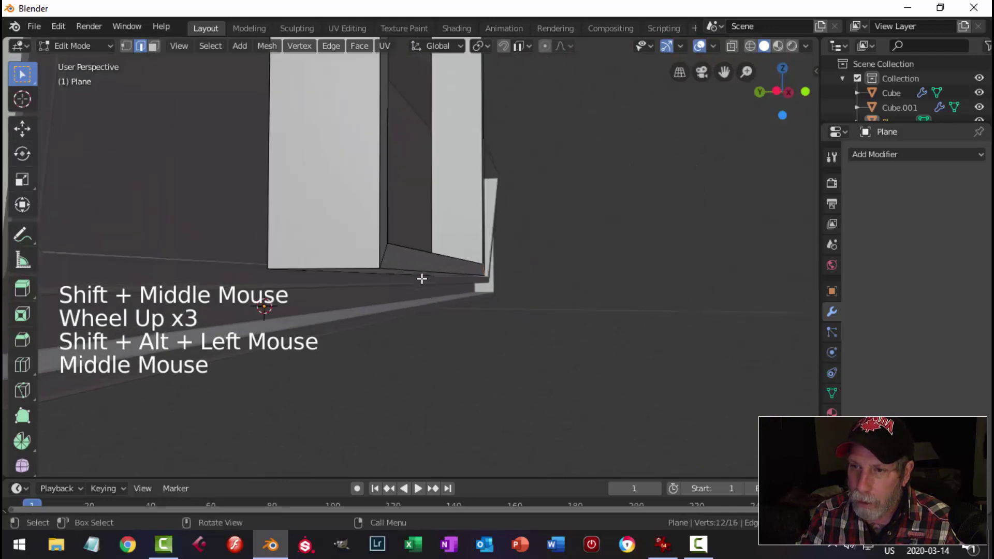
pyautogui.keyDown('alt'); pyautogui.keyDown('shift'); pyautogui.click(345, 261); pyautogui.keyUp('shift'); pyautogui.keyUp('alt')
pyautogui.moveTo(563, 242); pyautogui.dragTo(511, 277, button='middle')
pyautogui.scroll(-3, 559, 207)
pyautogui.hotkey('ctrl', 'b')
pyautogui.press('shift')
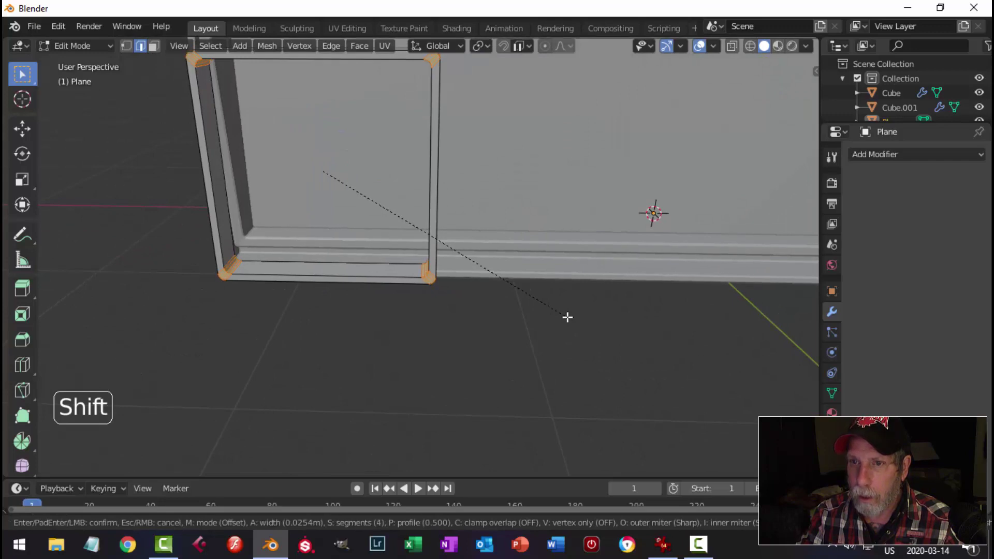
pyautogui.click(535, 295)
pyautogui.hotkey('alt', 'a')
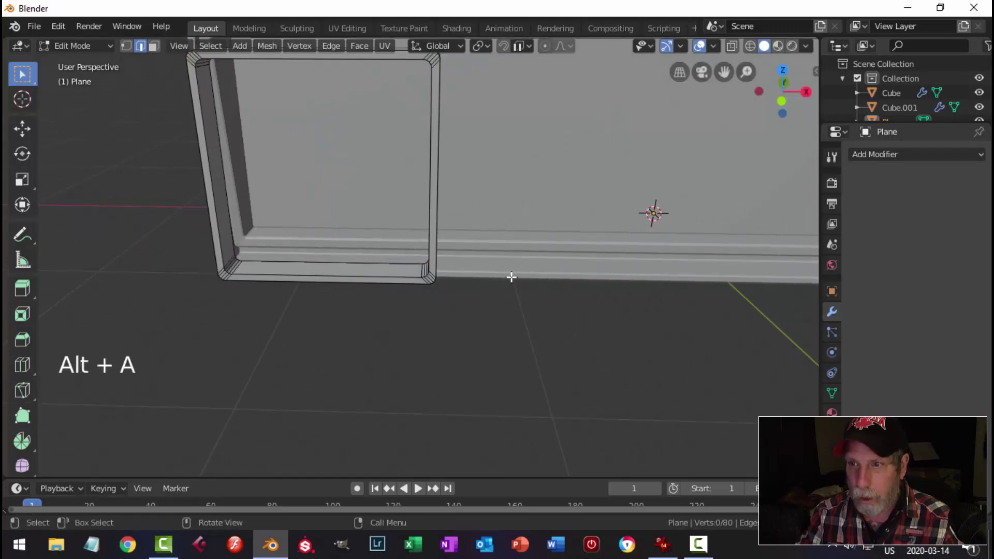
# - Bevel the outer and inner edge loops of the hollow frame's front with 4 segments, about 0.006 m wide, and return to Object Mode
pyautogui.keyDown('alt'); pyautogui.keyDown('shift'); pyautogui.click(437, 187); pyautogui.keyUp('shift'); pyautogui.keyUp('alt')
pyautogui.keyDown('alt'); pyautogui.keyDown('shift'); pyautogui.click(435, 164); pyautogui.keyUp('shift'); pyautogui.keyUp('alt')
pyautogui.keyDown('shift'); pyautogui.moveTo(457, 166); pyautogui.dragTo(459, 291, button='middle'); pyautogui.keyUp('shift')
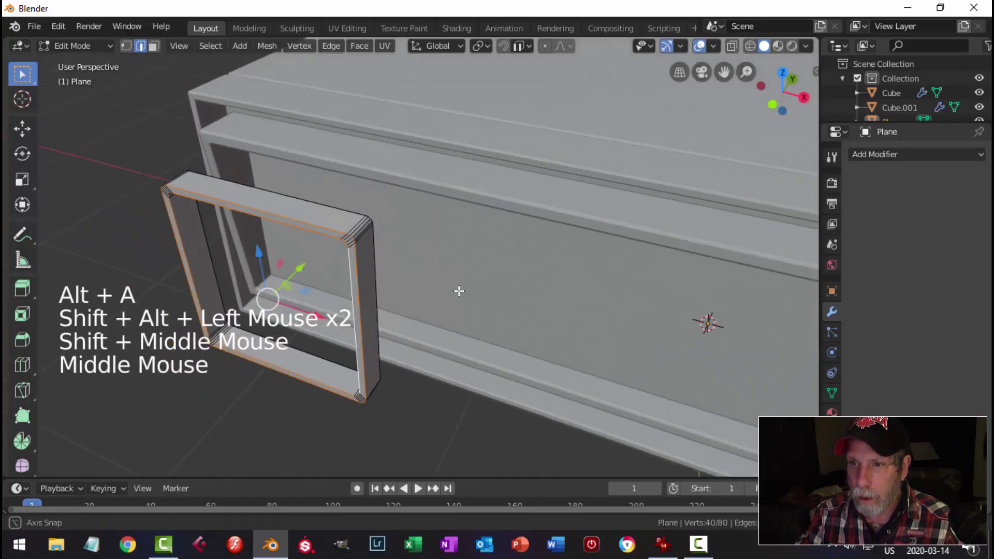
pyautogui.scroll(3, 399, 279)
pyautogui.keyDown('shift'); pyautogui.moveTo(399, 279); pyautogui.dragTo(447, 275, button='middle'); pyautogui.keyUp('shift')
pyautogui.moveTo(448, 274); pyautogui.dragTo(497, 268, button='middle')
pyautogui.hotkey('ctrl', 'b')
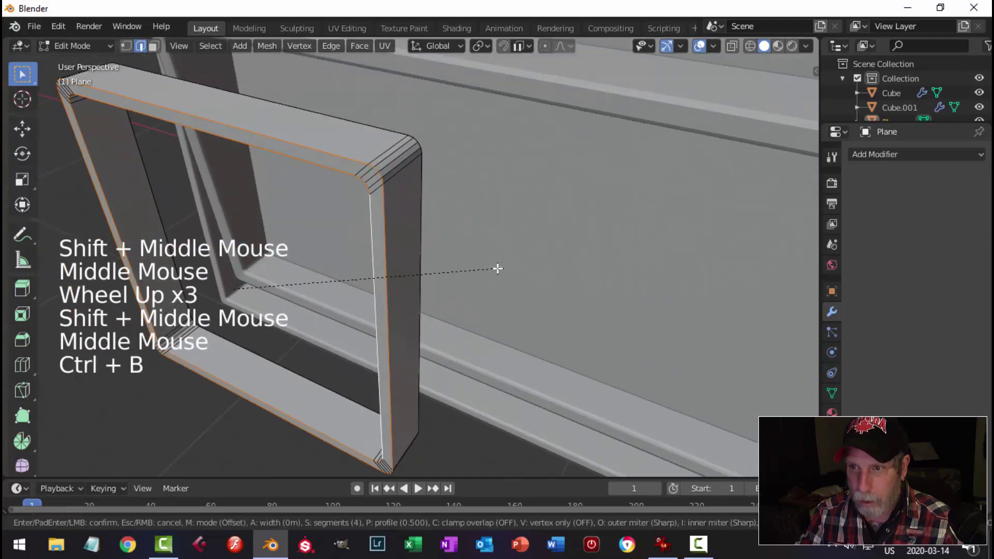
pyautogui.press('shift')
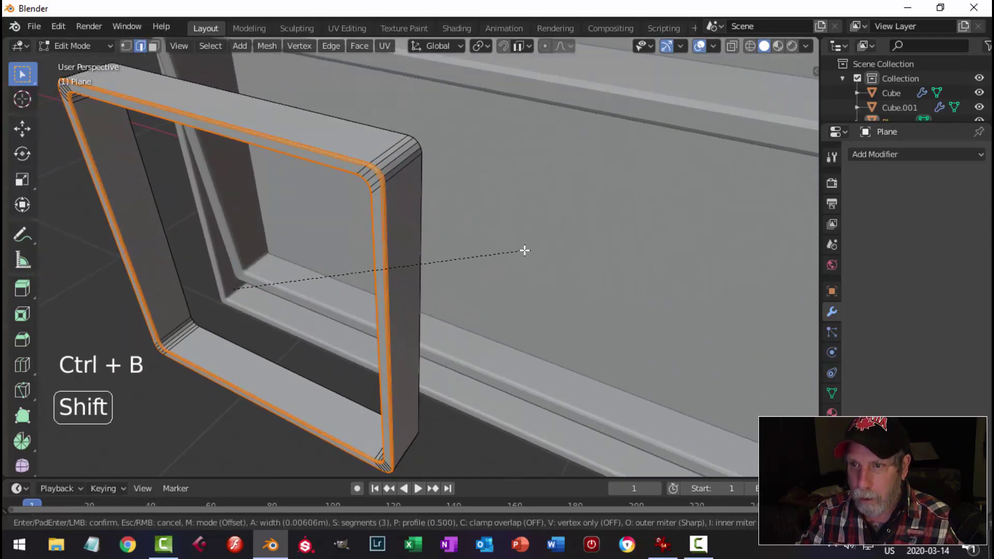
pyautogui.click(524, 250)
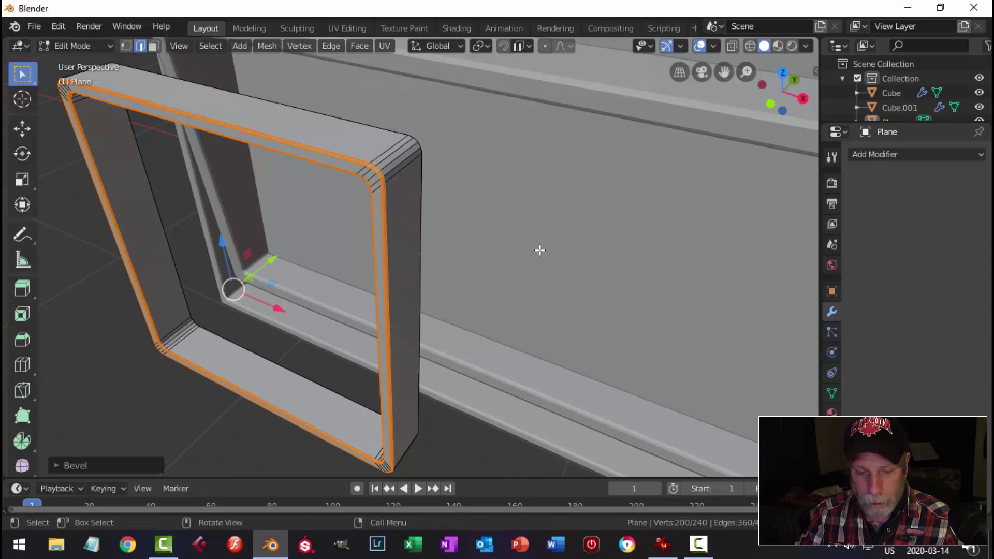
pyautogui.hotkey('alt', 'a')
pyautogui.press('Tab')
pyautogui.hotkey('alt', 'a')
pyautogui.scroll(-2, 480, 256)
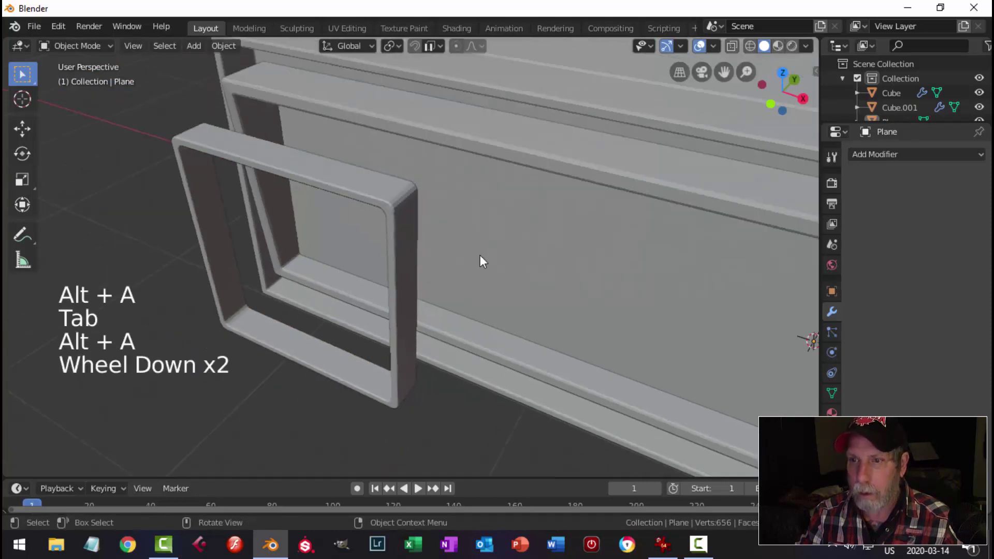
# - Apply Shade Smooth to the outer and inner face loops around the hollow frame
pyautogui.click(401, 202)
pyautogui.press('Tab')
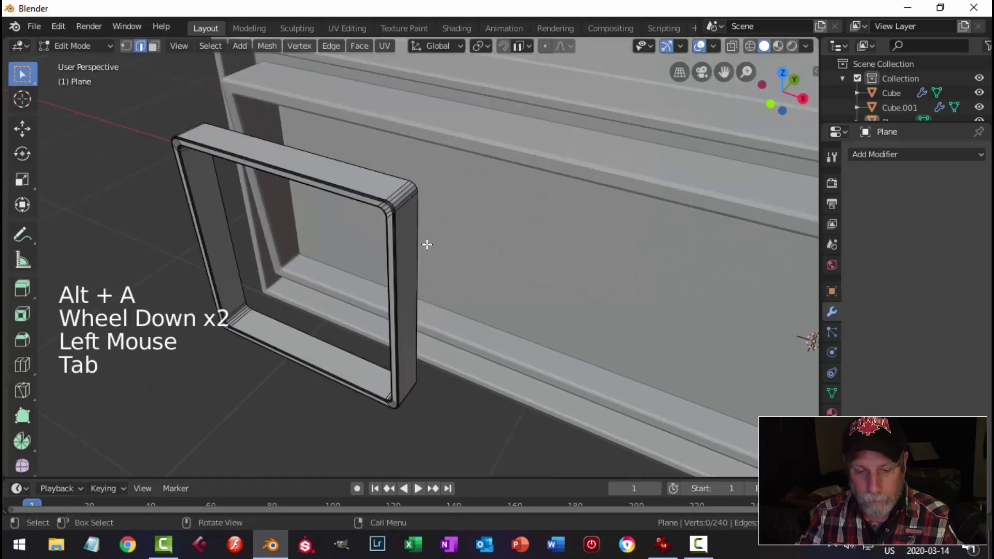
pyautogui.press('3')
pyautogui.keyDown('alt'); pyautogui.keyDown('shift'); pyautogui.click(396, 210); pyautogui.keyUp('shift'); pyautogui.keyUp('alt')
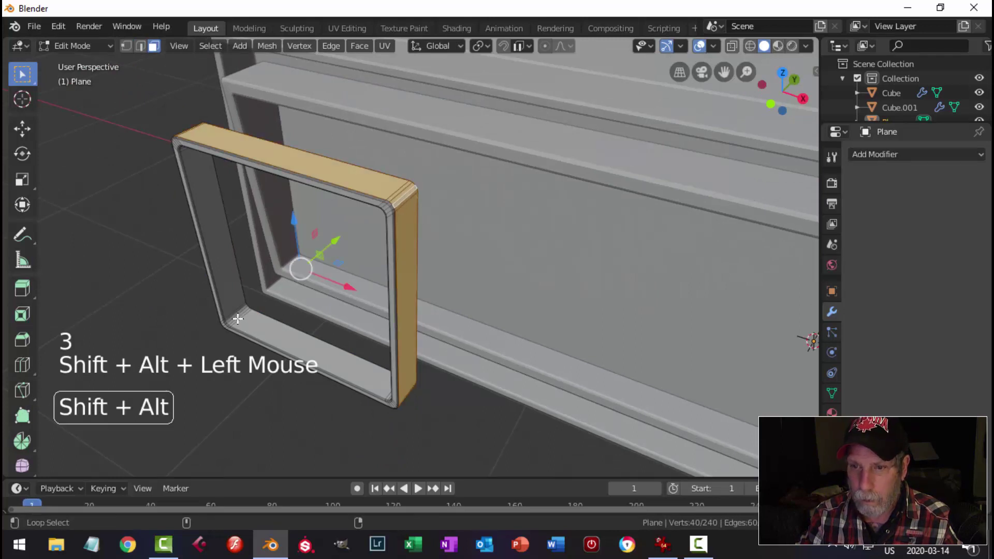
pyautogui.keyDown('alt'); pyautogui.keyDown('shift'); pyautogui.click(233, 297); pyautogui.keyUp('shift'); pyautogui.keyUp('alt')
pyautogui.rightClick(259, 154)
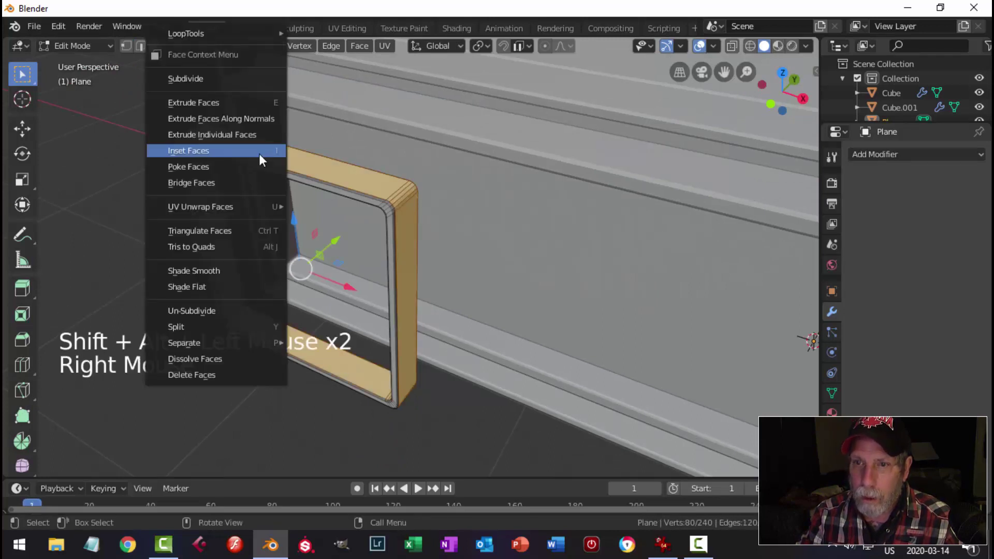
pyautogui.click(208, 269)
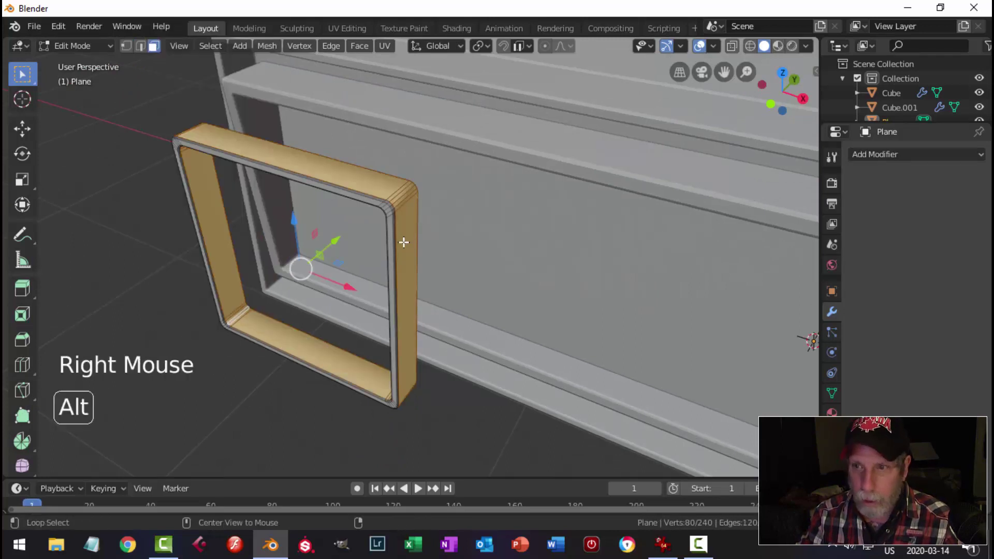
pyautogui.hotkey('alt', 'a')
# - Add an Edge Split modifier to the hollow frame object in Object Mode
pyautogui.press('Tab')
pyautogui.click(862, 155)
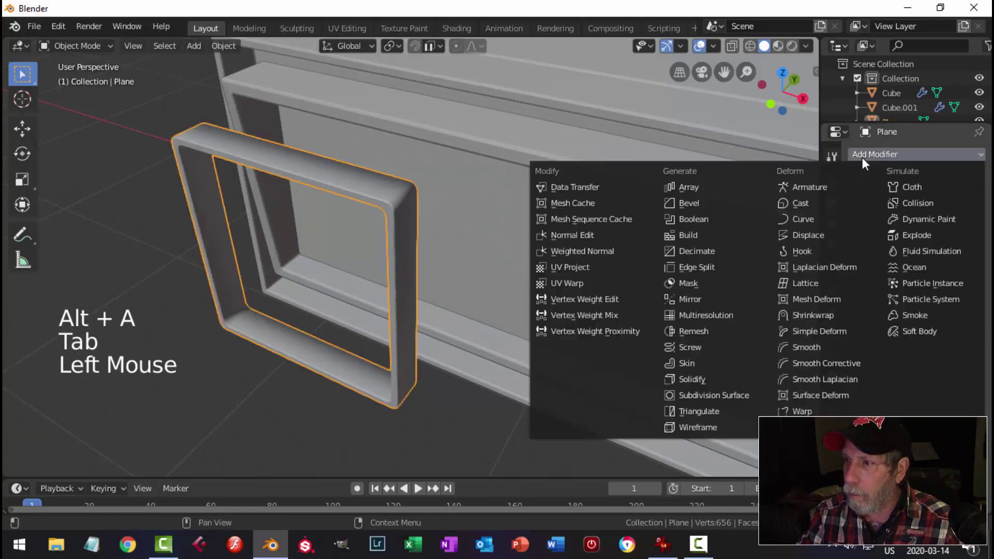
pyautogui.click(690, 261)
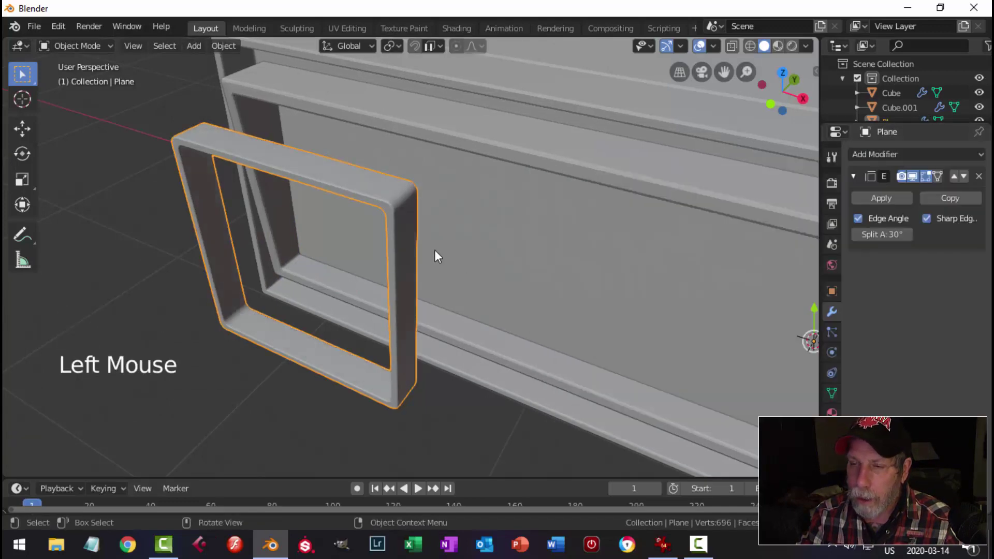
# - Set the hollow frame's origin to its geometry
pyautogui.hotkey('alt', 'a')
pyautogui.moveTo(435, 253); pyautogui.dragTo(364, 205, button='middle')
pyautogui.click(448, 221)
pyautogui.click(365, 204)
pyautogui.scroll(-1, 384, 228)
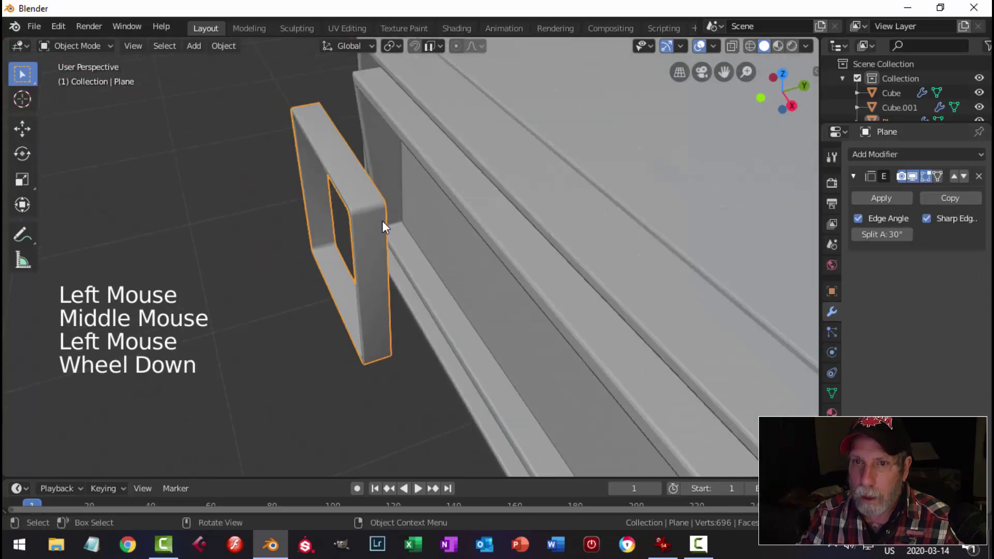
pyautogui.scroll(-2, 480, 197)
pyautogui.press('Escape')
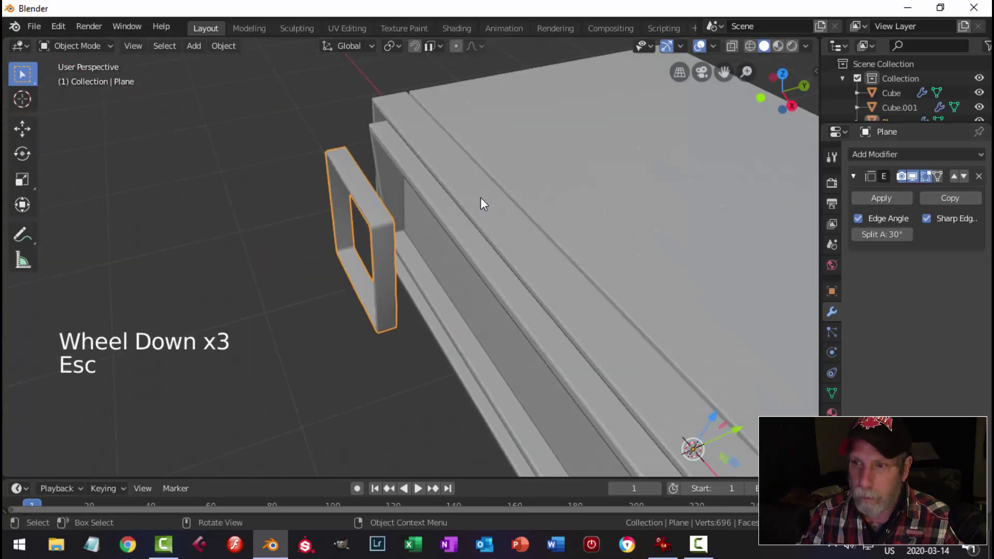
pyautogui.click(231, 46)
pyautogui.moveTo(280, 76)
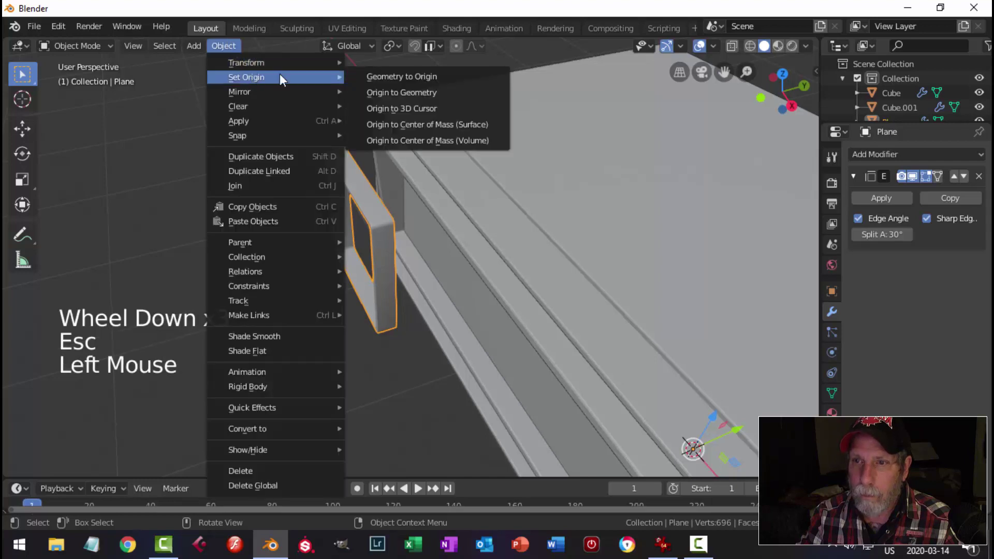
pyautogui.click(390, 92)
# - Move the hollow frame along the Y axis into the recess at the end of the device's front
pyautogui.moveTo(408, 228); pyautogui.dragTo(469, 199)
pyautogui.hotkey('alt', 'a')
pyautogui.moveTo(442, 263); pyautogui.dragTo(547, 236, button='middle')
pyautogui.scroll(-2, 517, 246)
pyautogui.moveTo(492, 257); pyautogui.dragTo(691, 194, button='middle')
pyautogui.scroll(3, 465, 255)
# - Set the viewport's Clip Start to 0.001 m
pyautogui.press('n')
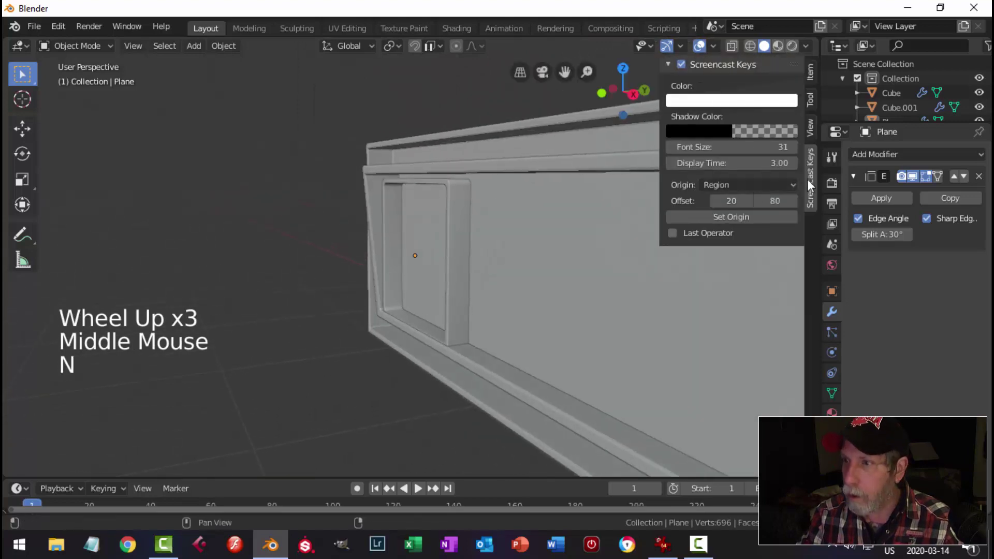
pyautogui.click(810, 128)
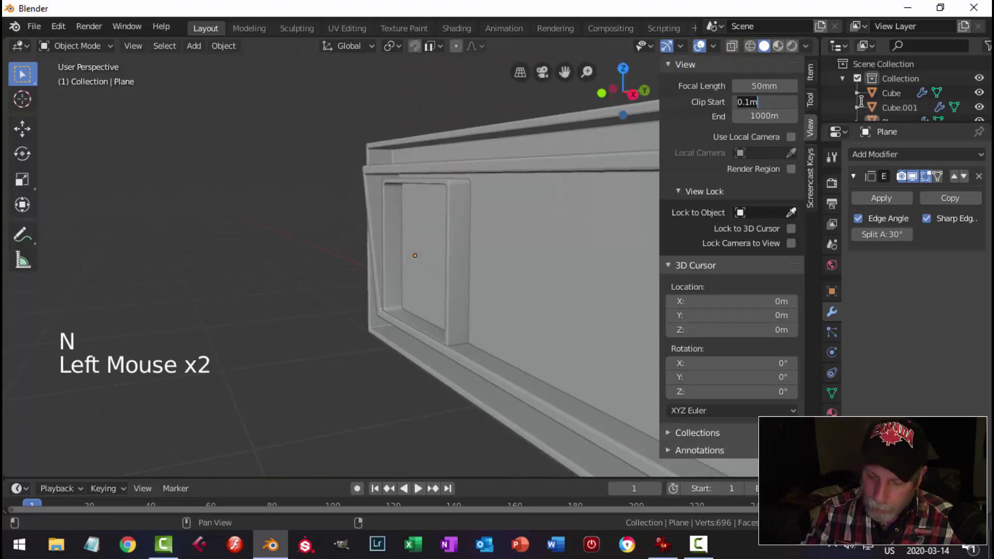
pyautogui.write('00')
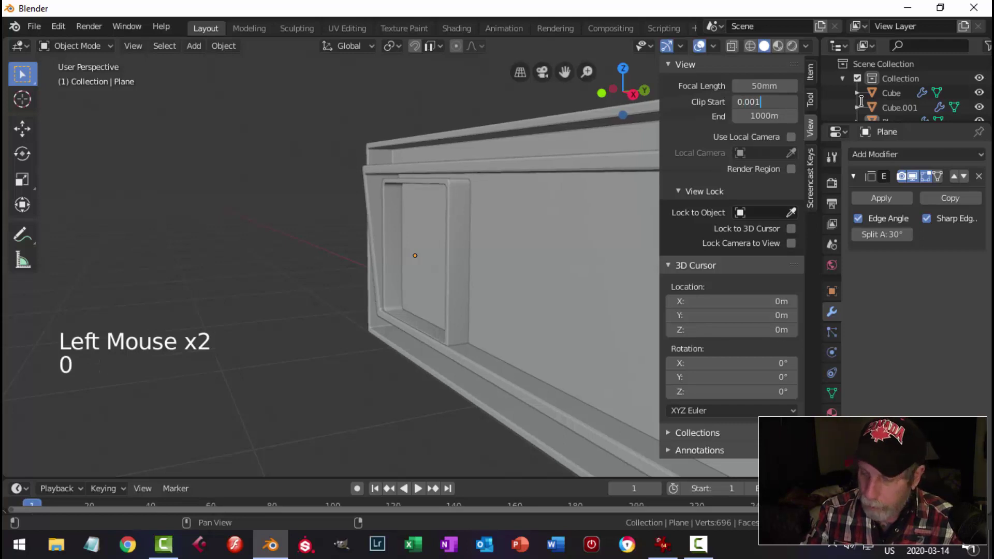
pyautogui.press('Return')
pyautogui.press('n')
pyautogui.scroll(4, 584, 233)
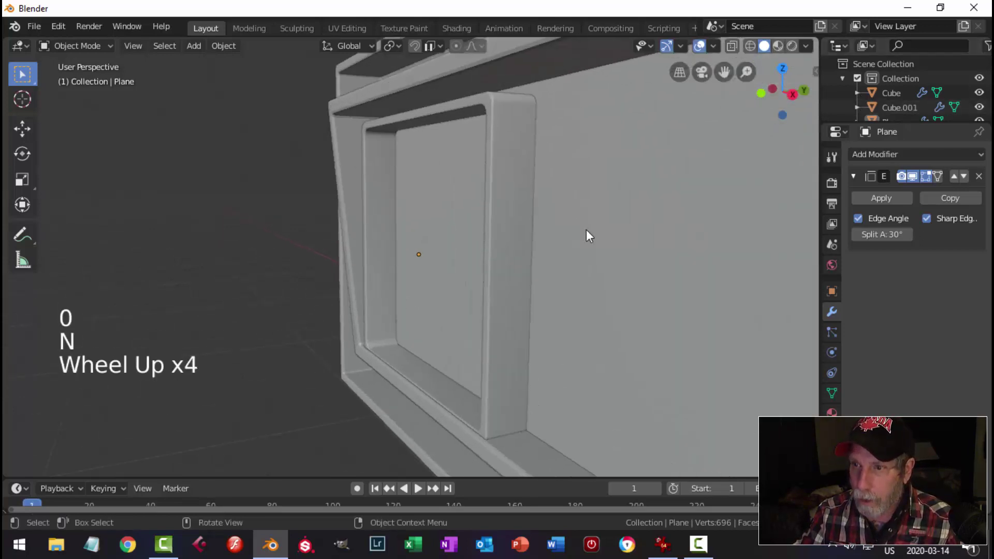
pyautogui.scroll(-5, 538, 234)
pyautogui.moveTo(492, 235); pyautogui.dragTo(479, 262, button='middle')
pyautogui.scroll(5, 474, 244)
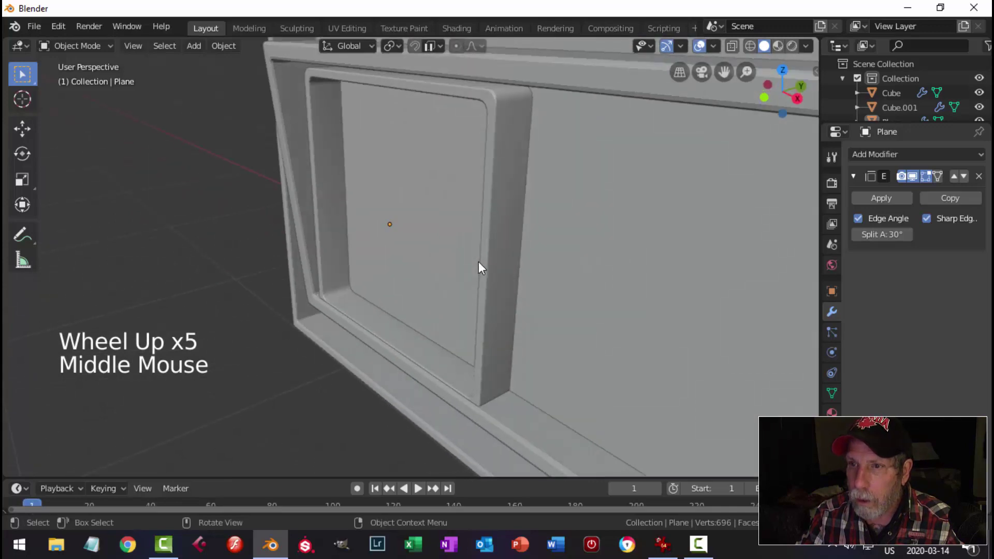
pyautogui.scroll(-3, 478, 262)
# - Add one centred loop cut around the inner walls of the hollow frame in Edit Mode
pyautogui.click(505, 168)
pyautogui.moveTo(505, 168); pyautogui.dragTo(514, 250, button='middle')
pyautogui.hotkey('alt', 'a')
pyautogui.click(460, 292)
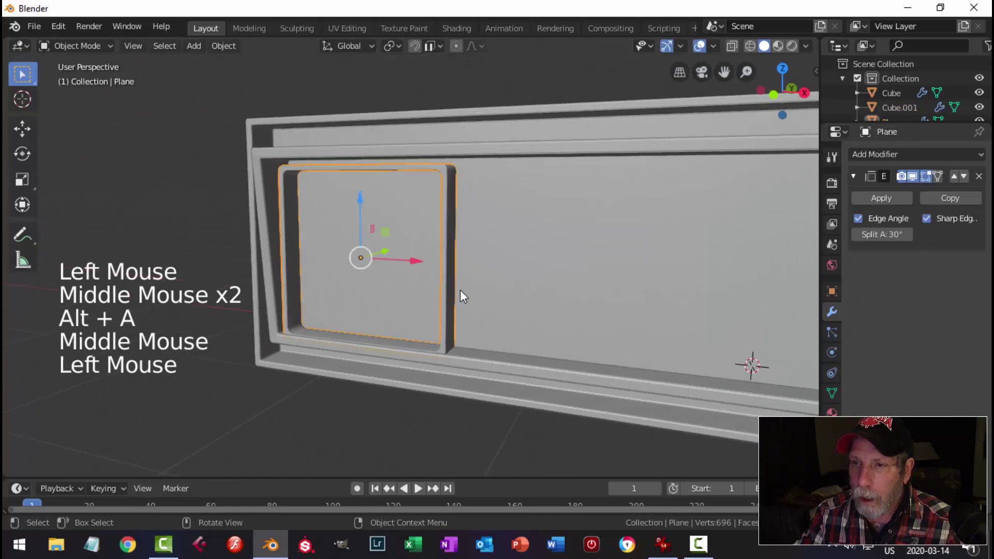
pyautogui.moveTo(460, 292); pyautogui.dragTo(497, 313, button='middle')
pyautogui.moveTo(497, 313); pyautogui.dragTo(496, 263, button='middle')
pyautogui.press('Tab')
pyautogui.scroll(3, 445, 263)
pyautogui.hotkey('ctrl', 'r')
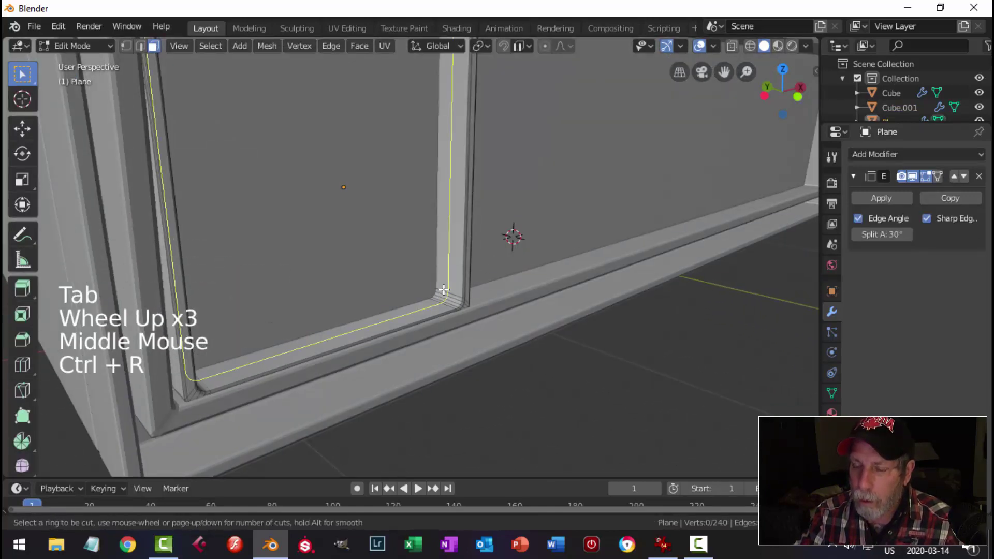
pyautogui.click(443, 289)
pyautogui.rightClick(444, 288)
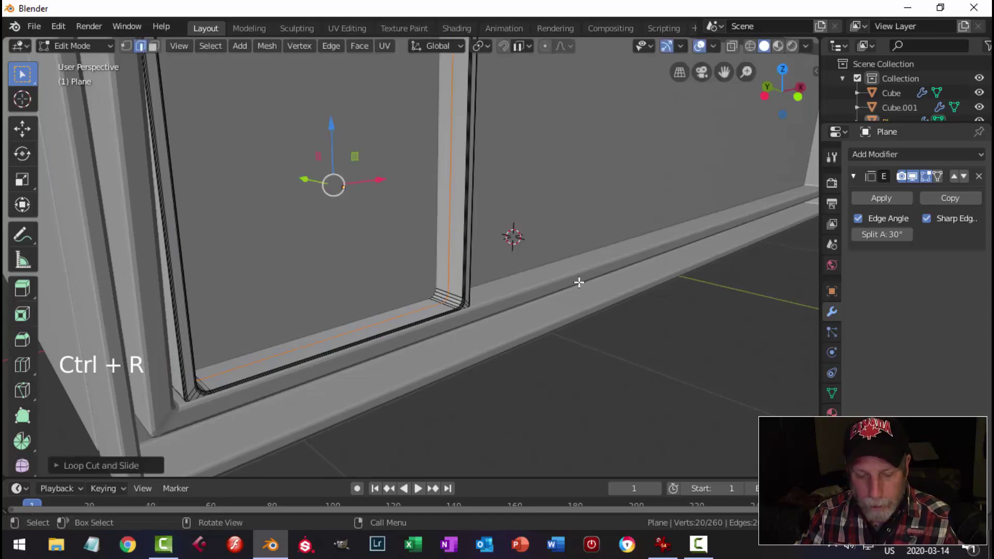
# - Extrude the new inner edge loop and scale it slightly inward to form a thin lip inside the frame
pyautogui.press('e')
pyautogui.press('s')
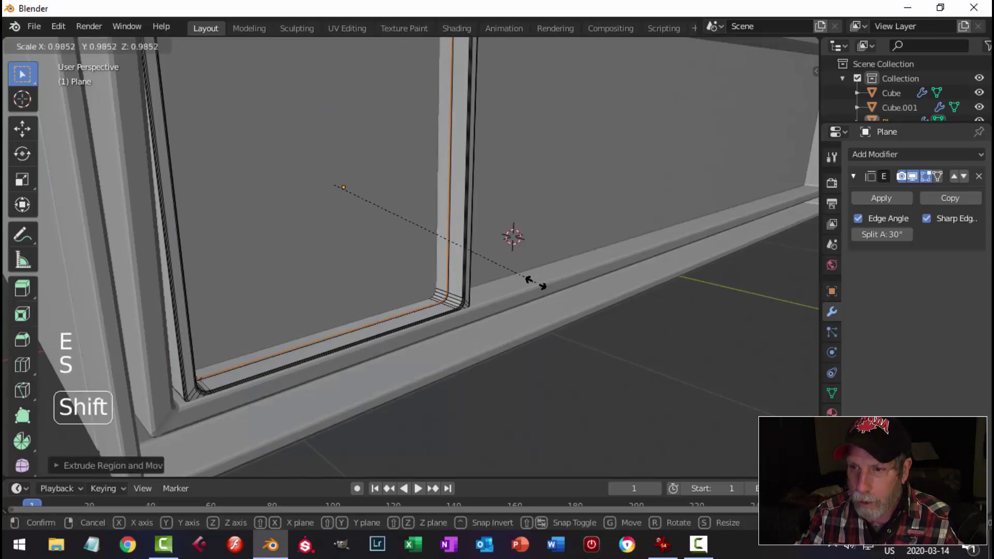
pyautogui.click(472, 282)
pyautogui.moveTo(472, 283); pyautogui.dragTo(357, 264, button='middle')
pyautogui.hotkey('alt', 'a')
pyautogui.press('Tab')
pyautogui.press('Tab')
pyautogui.press('Tab')
pyautogui.scroll(4, 406, 225)
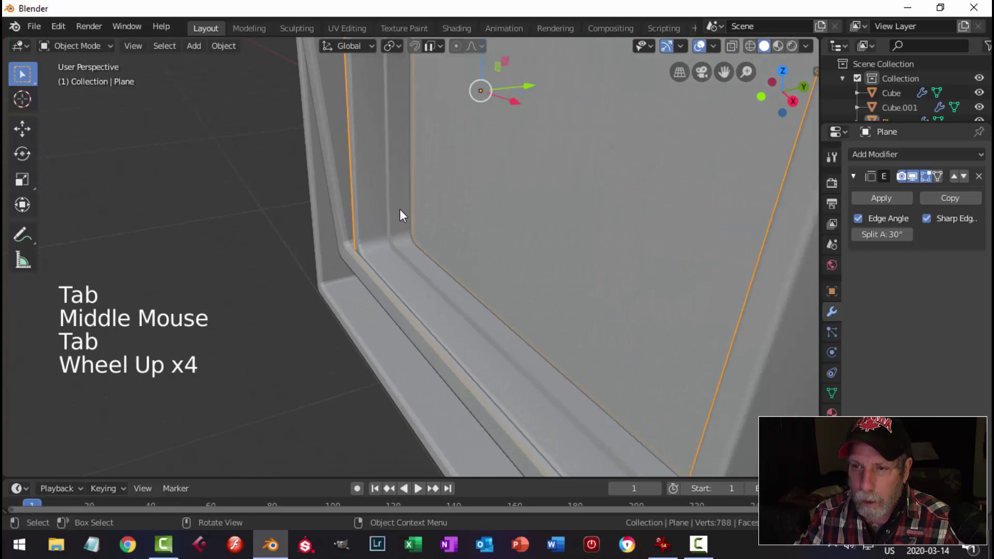
# - Extrude the edge loop of the frame's inner lip backward along the Y axis and return to Object Mode
pyautogui.press('Tab')
pyautogui.press('2')
pyautogui.keyDown('alt'); pyautogui.keyDown('shift'); pyautogui.click(386, 187); pyautogui.keyUp('shift'); pyautogui.keyUp('alt')
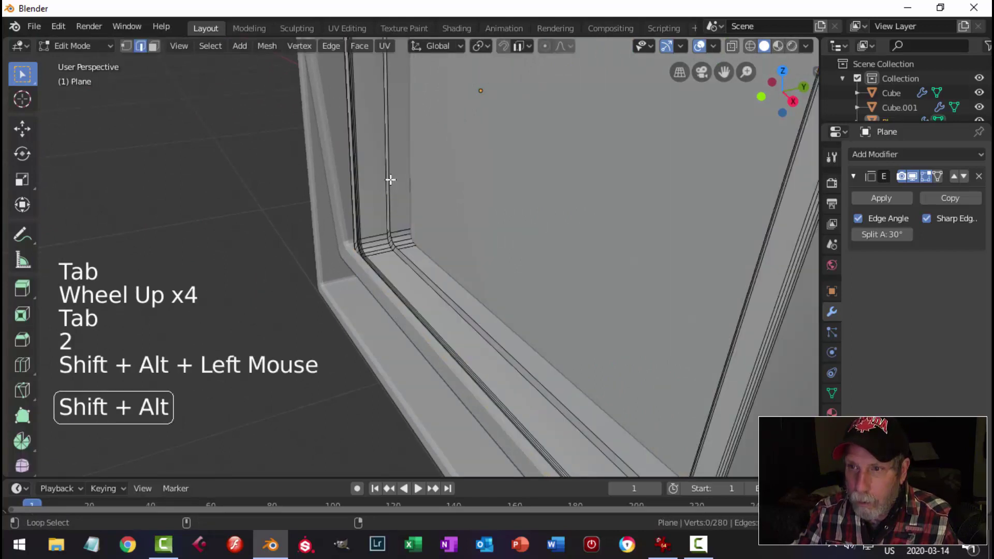
pyautogui.scroll(-1, 437, 207)
pyautogui.moveTo(437, 207); pyautogui.dragTo(429, 228, button='middle')
pyautogui.press('e')
pyautogui.click(550, 111)
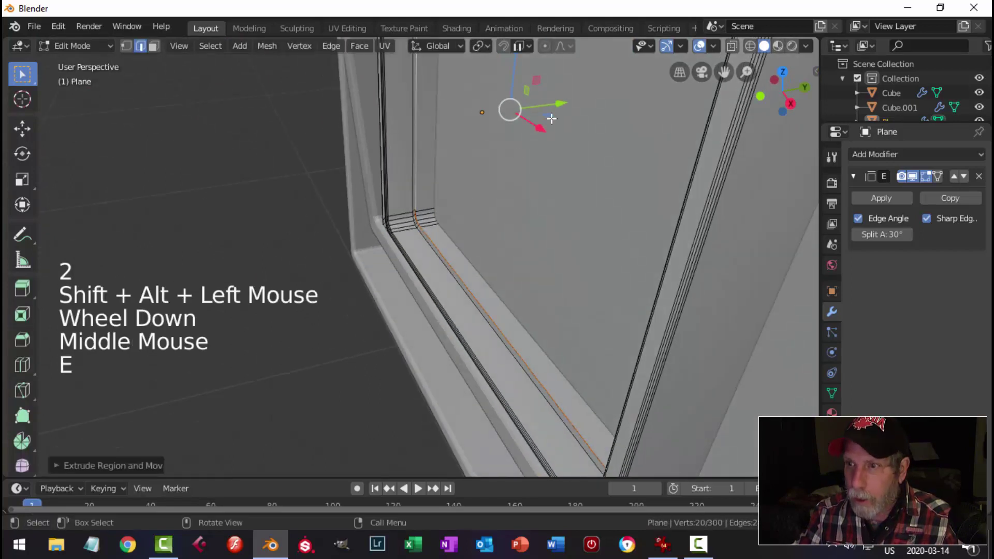
pyautogui.moveTo(560, 103); pyautogui.dragTo(590, 98)
pyautogui.hotkey('alt', 'a')
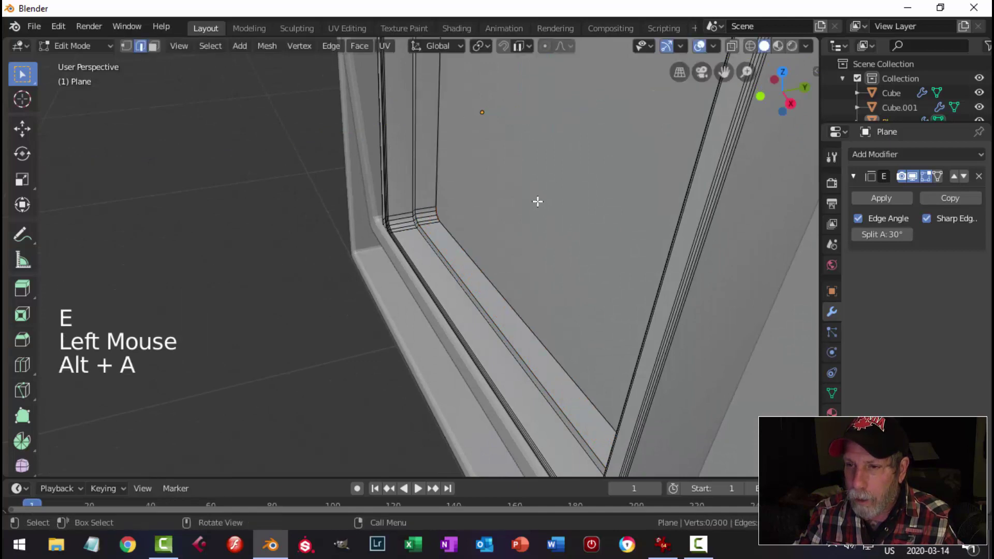
pyautogui.press('Tab')
pyautogui.hotkey('alt', 'a')
# - Set the hollow frame's origin to its geometry and snap the 3D cursor to the frame
pyautogui.scroll(-3, 449, 238)
pyautogui.moveTo(678, 217); pyautogui.dragTo(593, 245, button='middle')
pyautogui.moveTo(593, 246); pyautogui.dragTo(414, 218, button='middle')
pyautogui.press('KP_1')
pyautogui.scroll(-6, 414, 215)
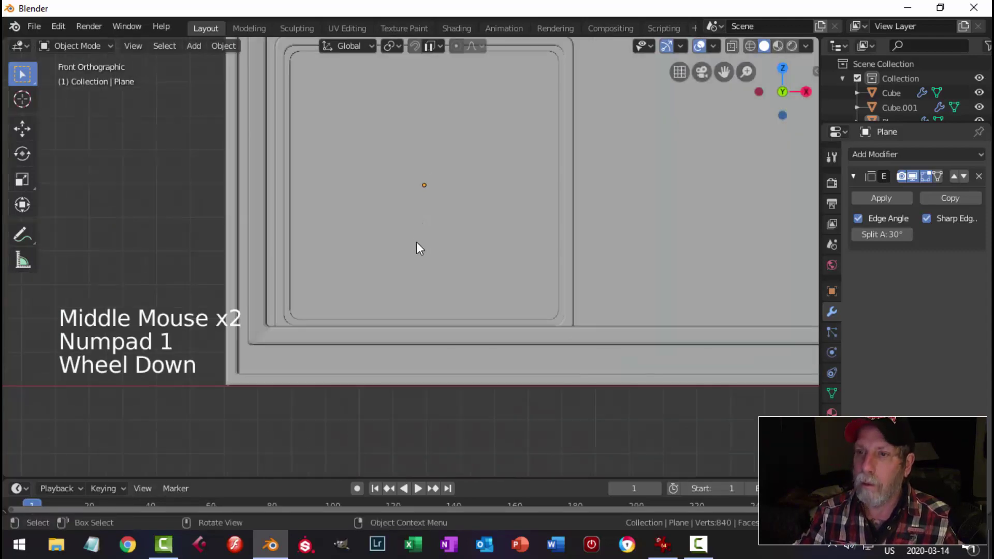
pyautogui.click(475, 183)
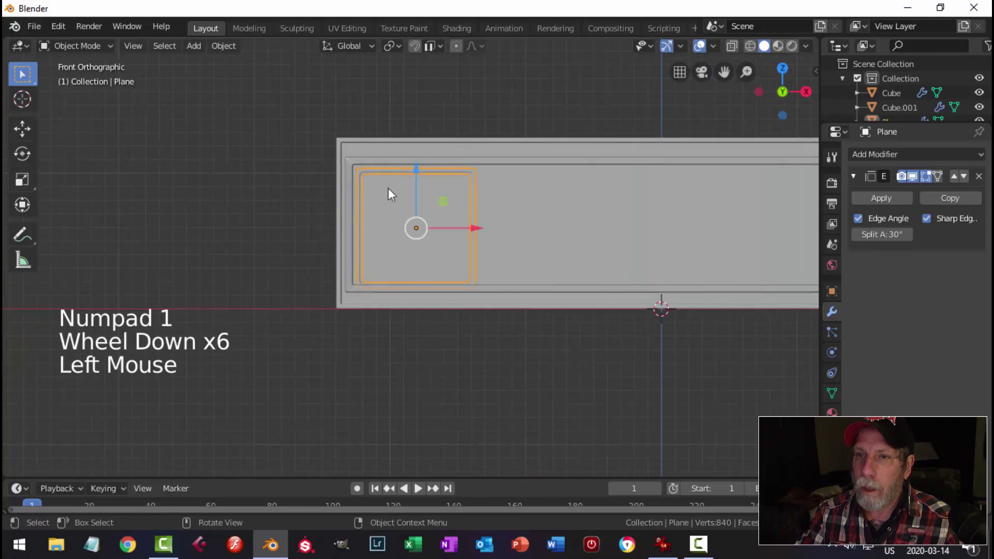
pyautogui.click(232, 48)
pyautogui.moveTo(317, 76)
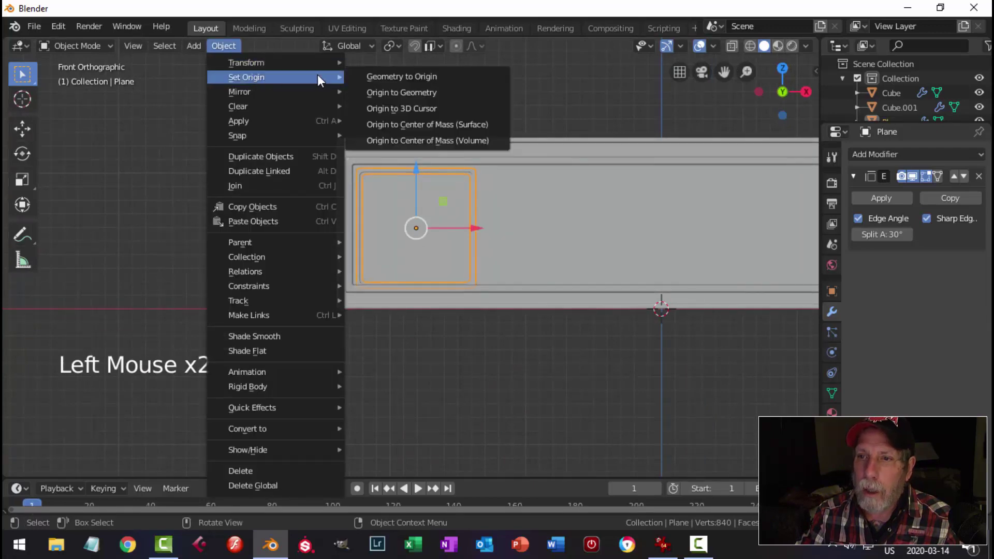
pyautogui.click(375, 92)
pyautogui.hotkey('shift', 's')
pyautogui.click(545, 319)
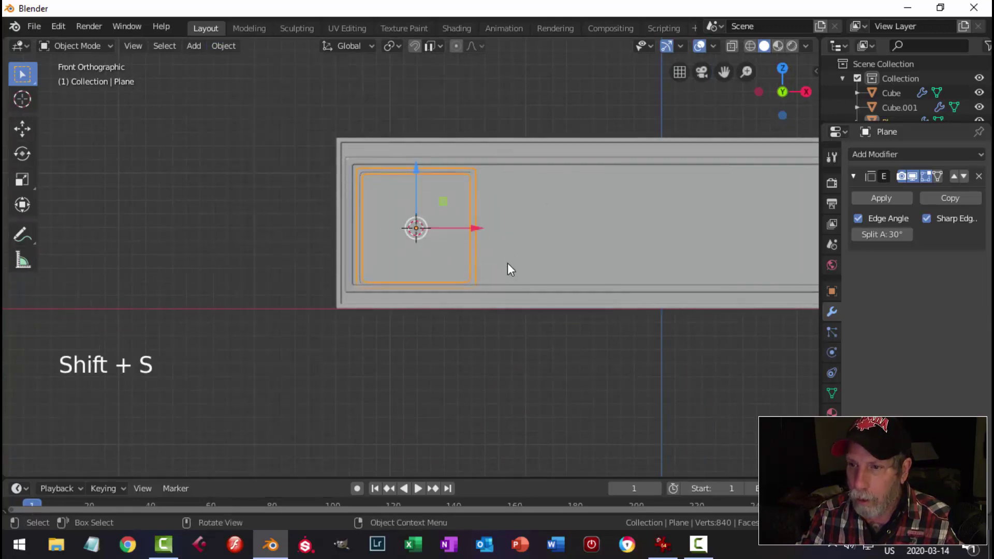
# - Add a plane at the 3D cursor and rotate its mesh 90° about the X axis in Edit Mode
pyautogui.hotkey('shift', 'a')
pyautogui.moveTo(495, 250)
pyautogui.click(578, 247)
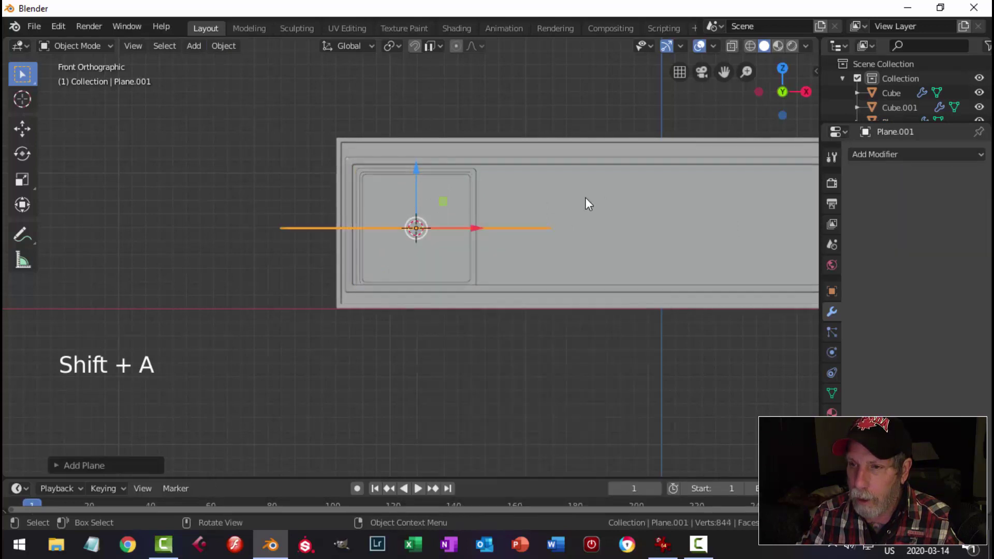
pyautogui.moveTo(585, 199); pyautogui.dragTo(515, 226, button='middle')
pyautogui.press('Tab')
pyautogui.press('a')
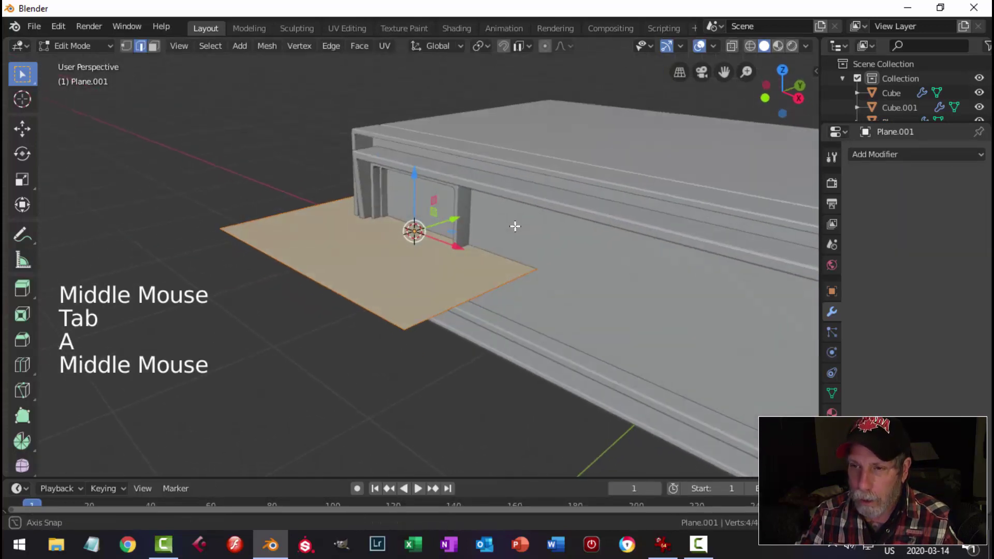
pyautogui.write('rx90')
pyautogui.press('Return')
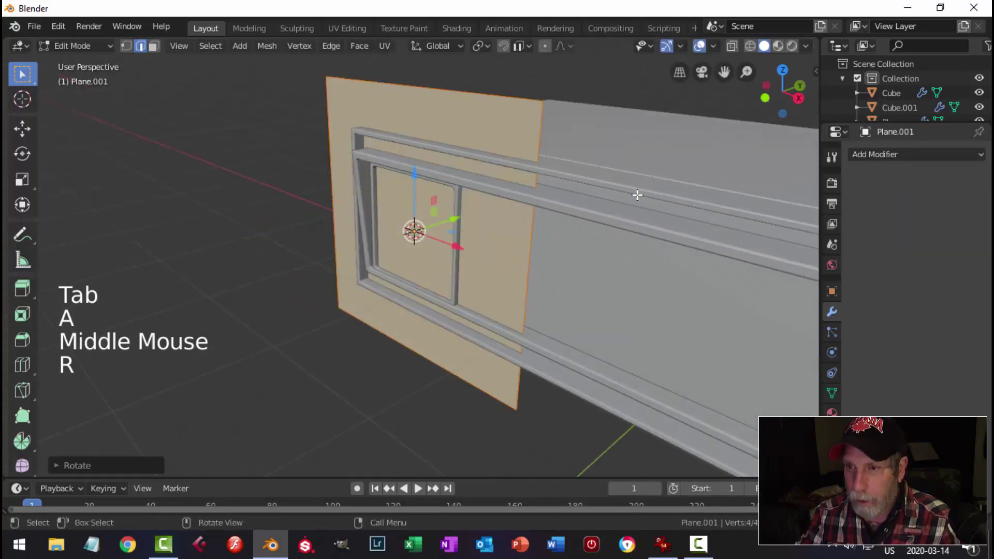
# - Scale the plane to about 0.44 so it fills the hollow frame's opening
pyautogui.press('s')
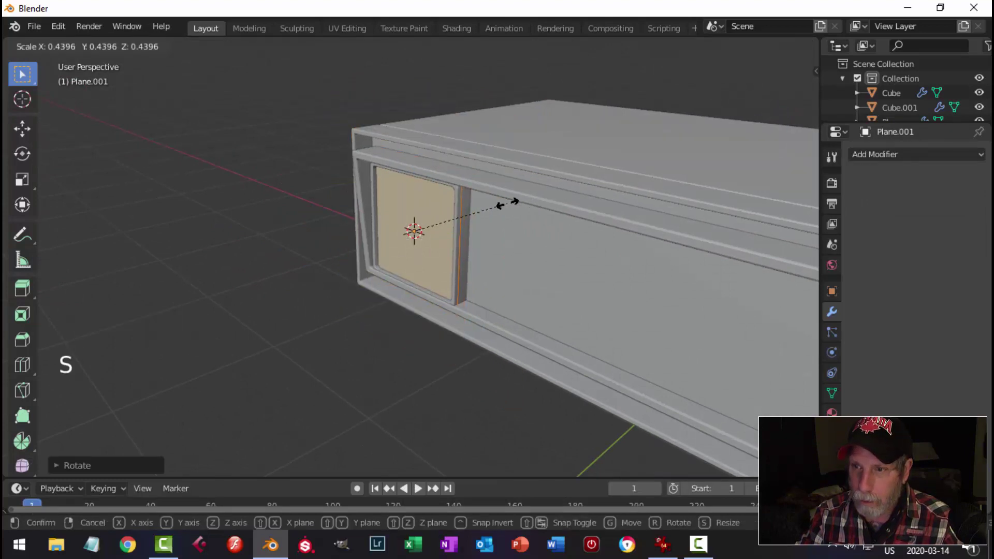
pyautogui.click(513, 202)
pyautogui.moveTo(513, 202); pyautogui.dragTo(526, 229, button='middle')
pyautogui.scroll(3, 619, 261)
# - Subdivide the plane with 5 cuts
pyautogui.rightClick(453, 159)
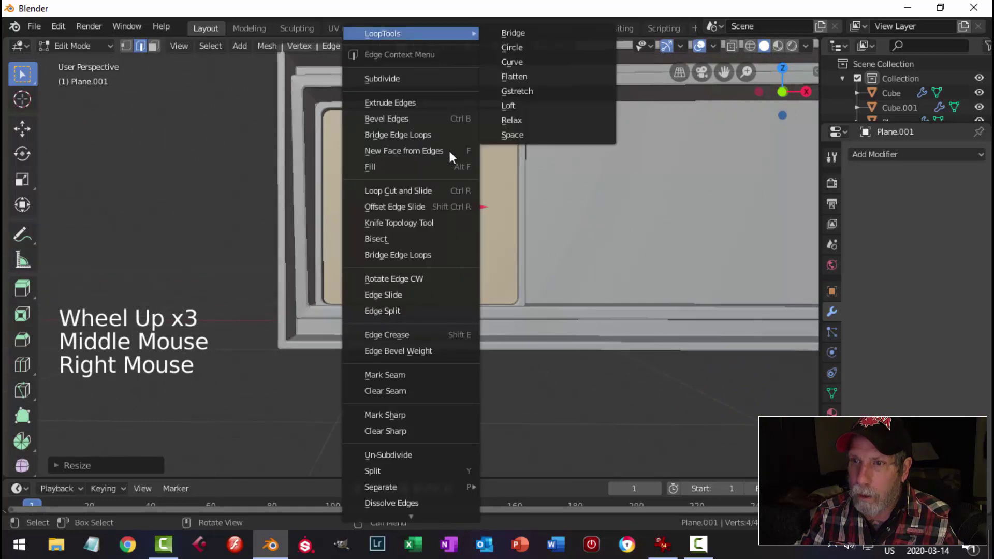
pyautogui.click(415, 79)
pyautogui.click(127, 463)
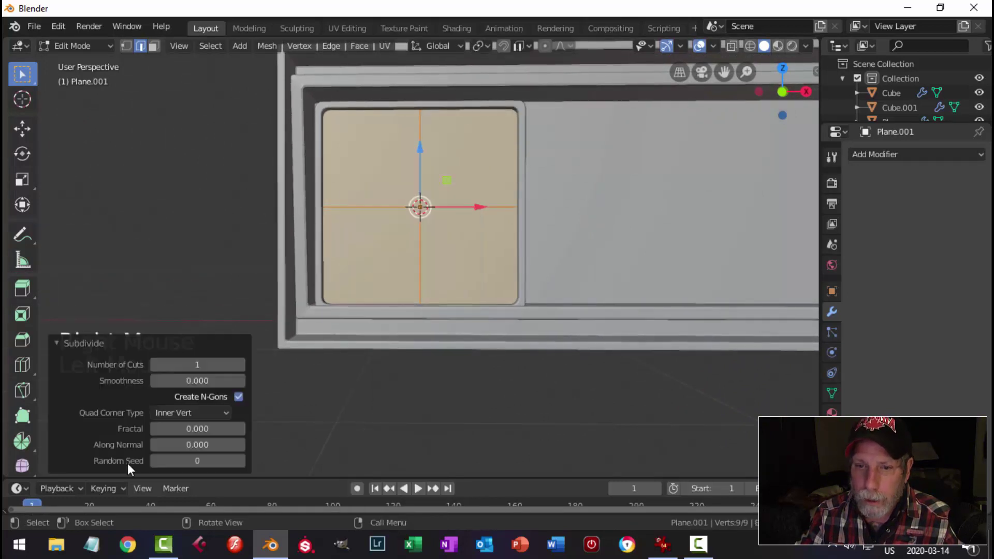
pyautogui.click(241, 365)
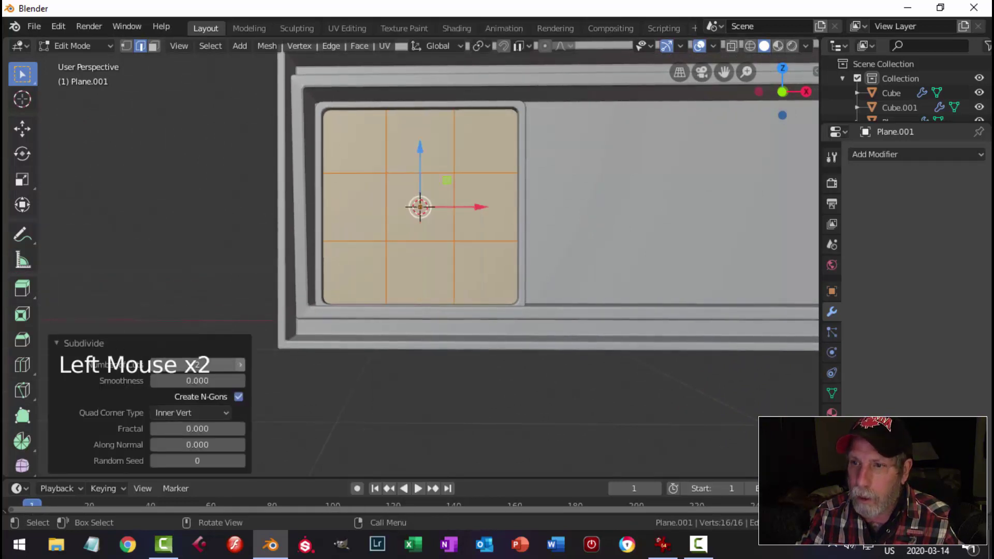
pyautogui.click(241, 364)
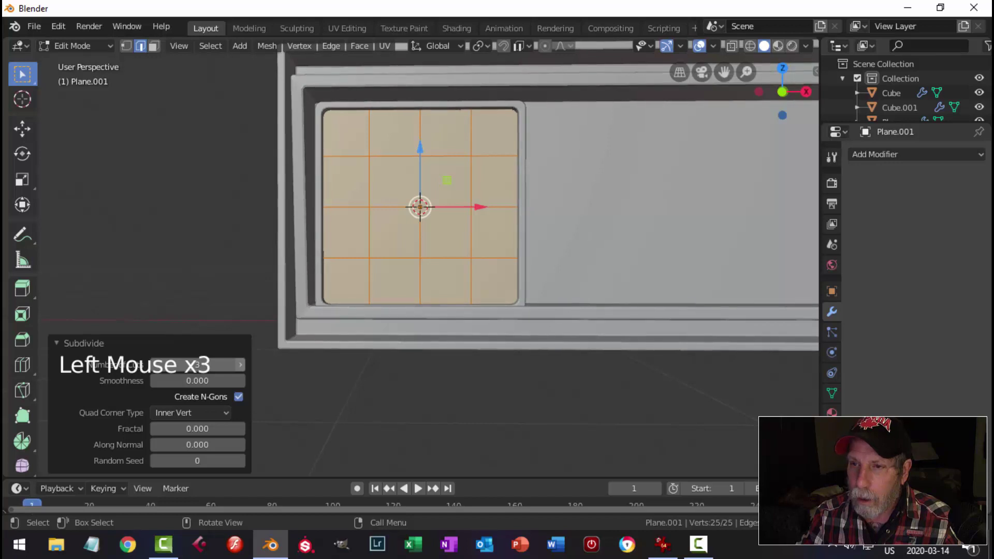
pyautogui.click(240, 364)
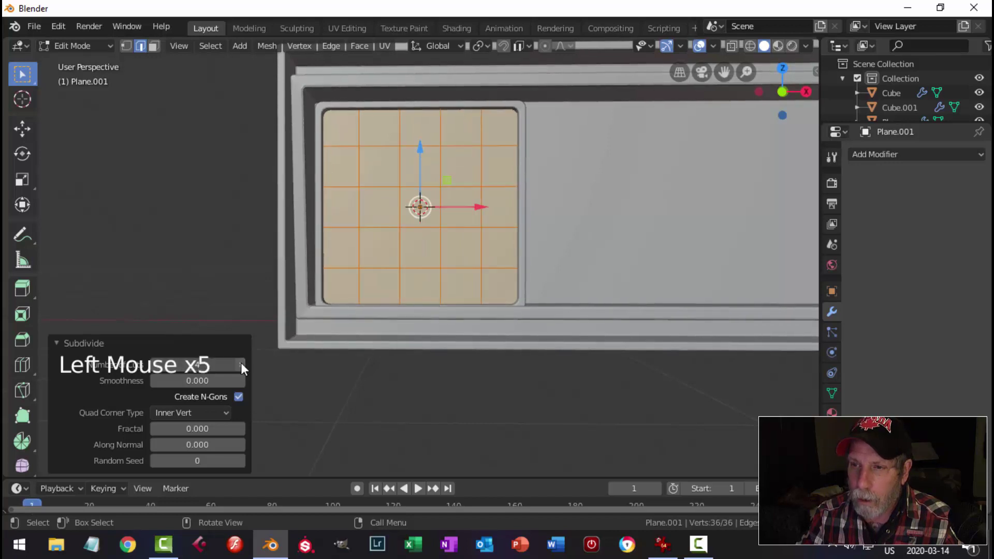
pyautogui.hotkey('alt', 'a')
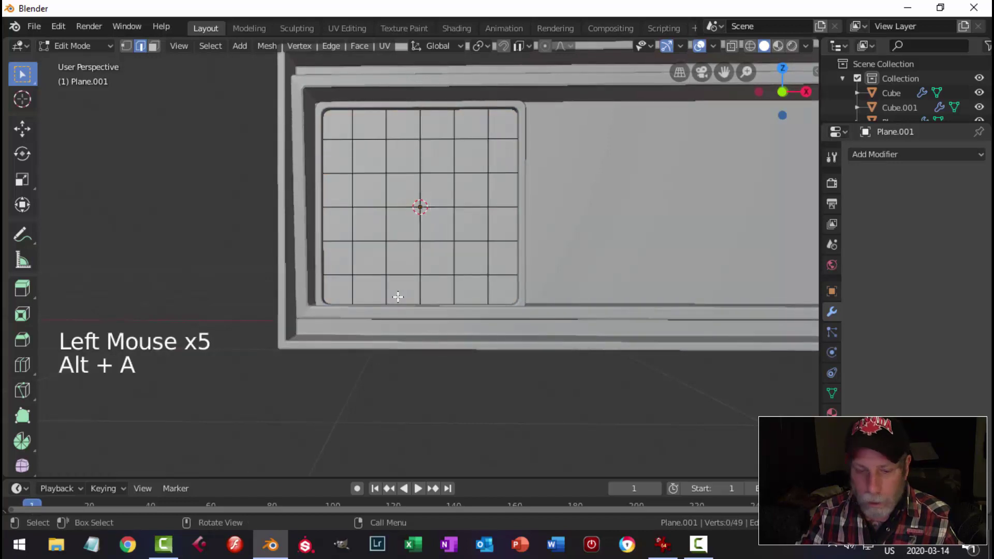
# - Pull the plane's centre vertex slightly forward along the Y axis with proportional editing, and return to Object Mode
pyautogui.press('1')
pyautogui.moveTo(649, 268); pyautogui.dragTo(543, 308, button='middle')
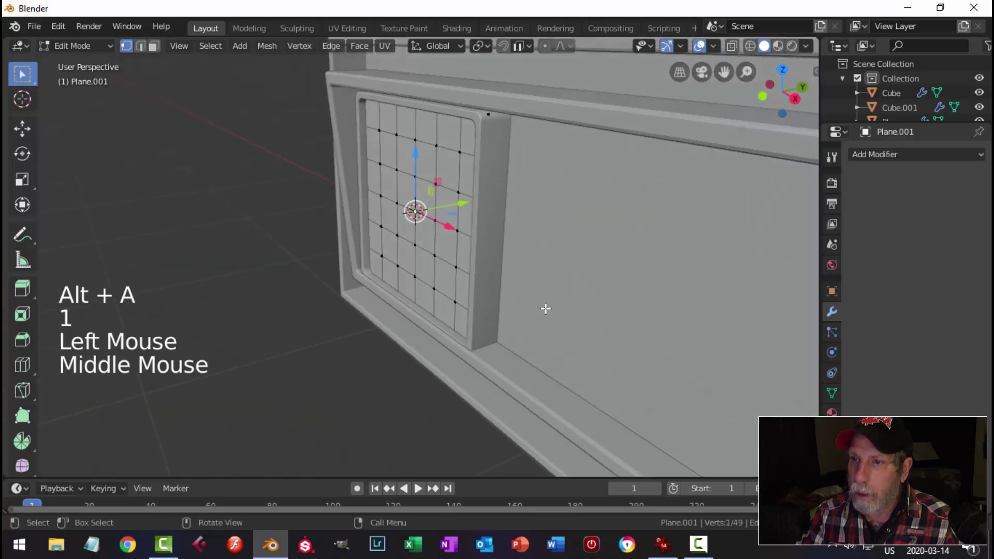
pyautogui.scroll(-2, 576, 187)
pyautogui.click(545, 45)
pyautogui.moveTo(627, 246); pyautogui.dragTo(522, 280, button='middle')
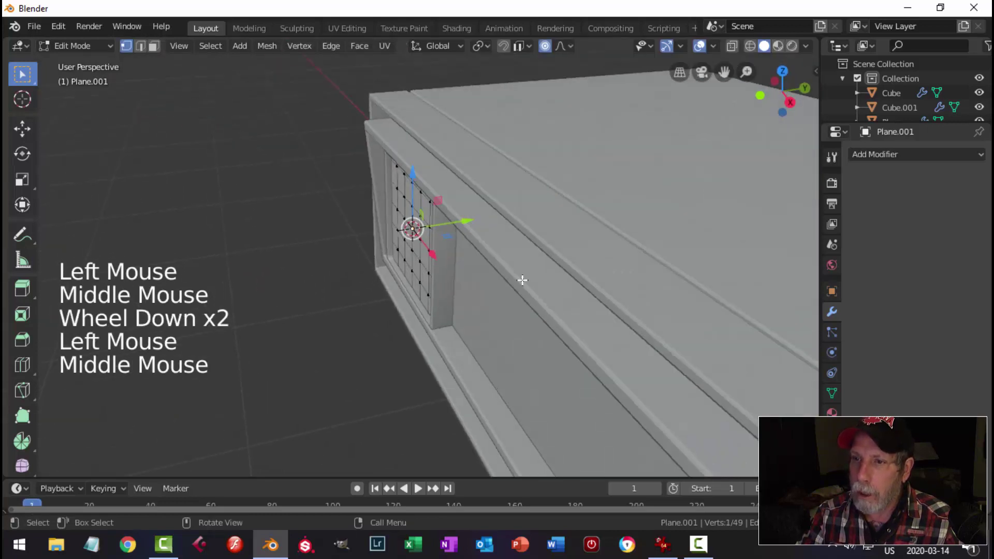
pyautogui.moveTo(472, 218); pyautogui.dragTo(464, 222)
pyautogui.hotkey('alt', 'a')
pyautogui.press('Tab')
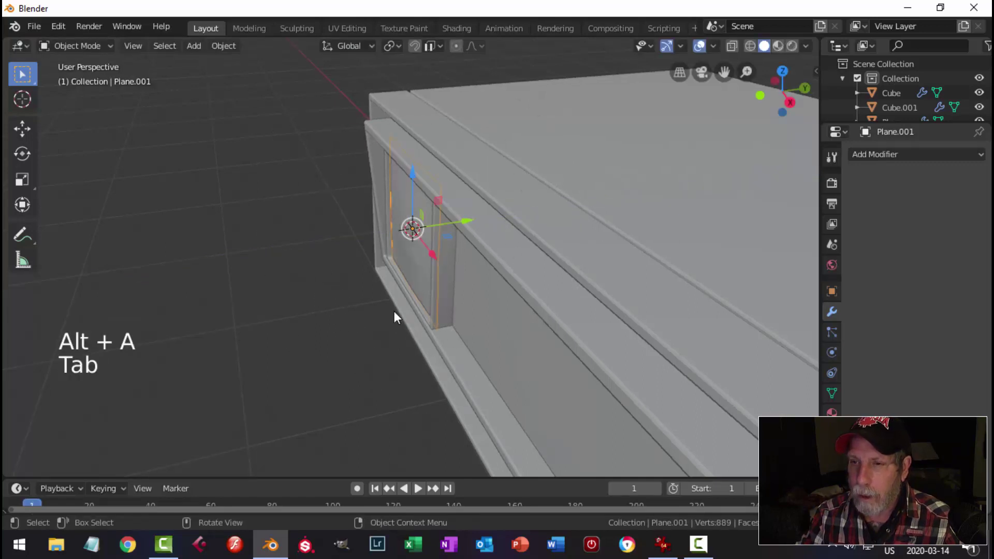
# - Apply Shade Smooth to the bulged plane inside the hollow frame
pyautogui.hotkey('alt', 'a')
pyautogui.moveTo(395, 316); pyautogui.dragTo(465, 223, button='middle')
pyautogui.click(453, 206)
pyautogui.rightClick(453, 206)
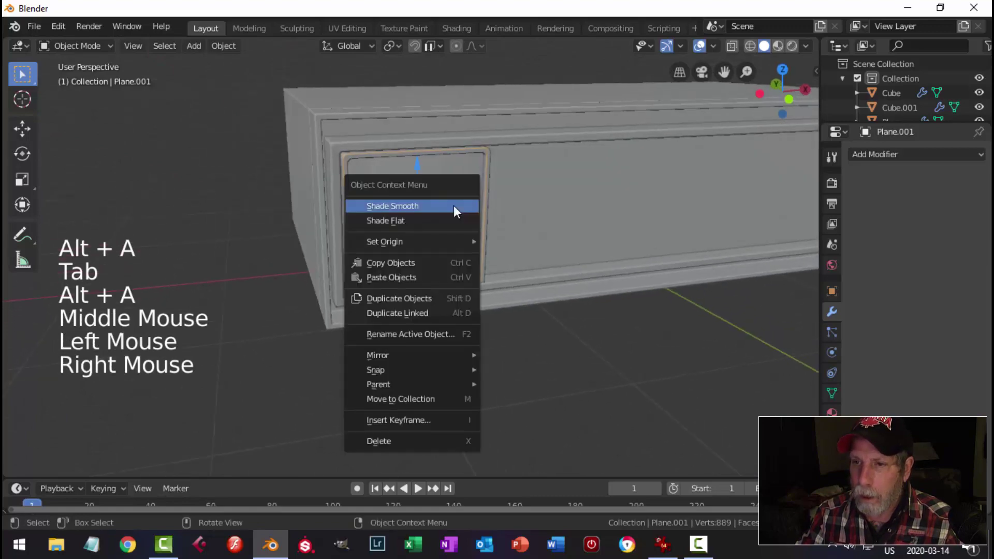
pyautogui.click(453, 205)
pyautogui.hotkey('alt', 'a')
pyautogui.moveTo(623, 260); pyautogui.dragTo(631, 302, button='middle')
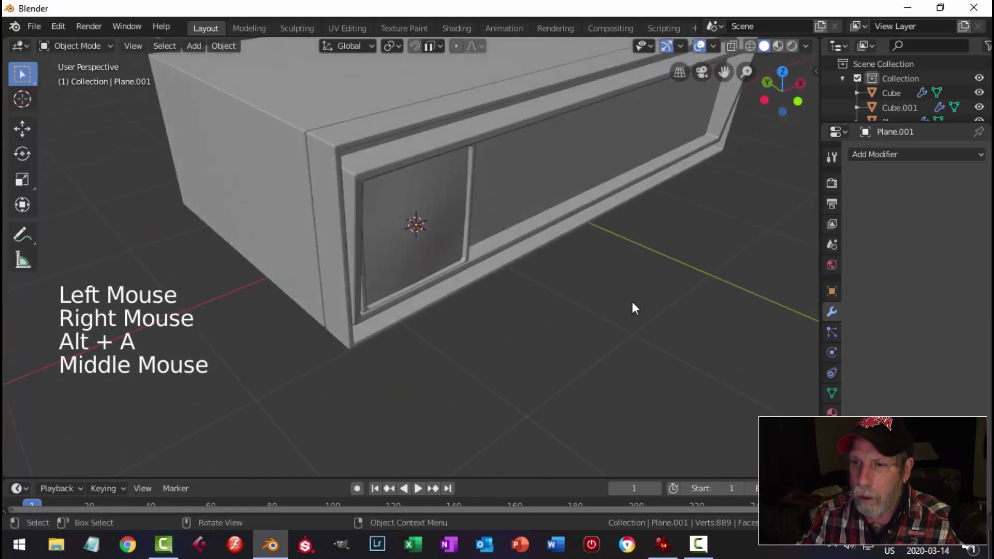
# - Move the bulged panel back about 0.056 m along the Y axis inside the hollow frame
pyautogui.scroll(2, 631, 301)
pyautogui.click(422, 215)
pyautogui.moveTo(422, 216); pyautogui.dragTo(372, 181, button='middle')
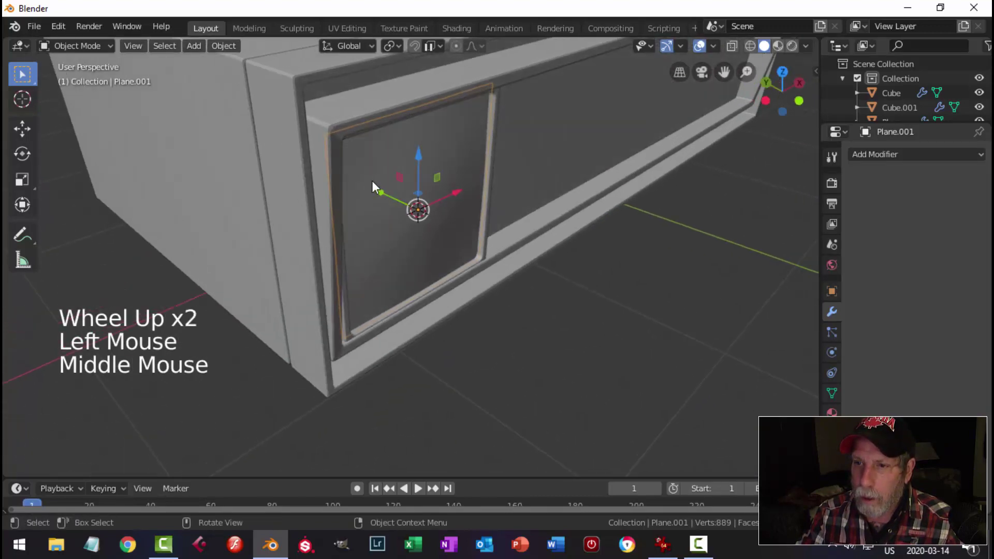
pyautogui.moveTo(377, 191); pyautogui.dragTo(371, 179)
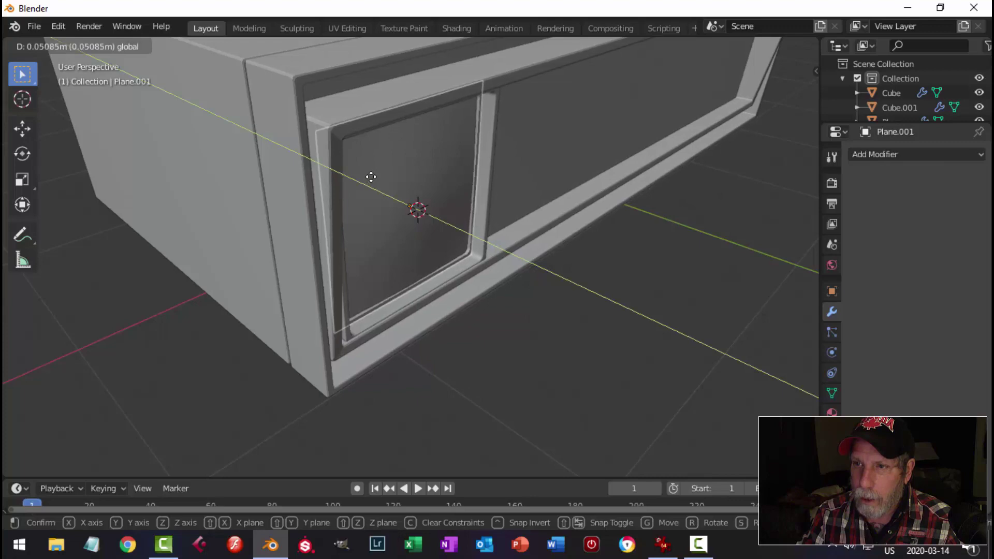
pyautogui.moveTo(371, 177); pyautogui.dragTo(369, 177)
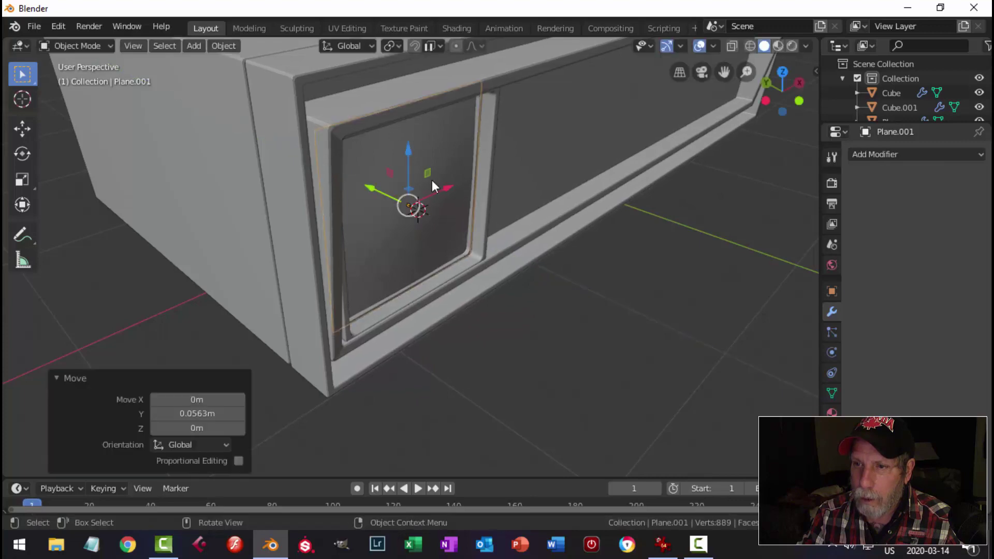
pyautogui.hotkey('alt', 'a')
# - Select the bulged panel together with the hollow frame and move both -0.0073 m along the Y axis
pyautogui.moveTo(495, 229)
pyautogui.mouseDown(button='middle')
pyautogui.moveTo(452, 161)
pyautogui.moveTo(346, 184)
pyautogui.moveTo(306, 204)
pyautogui.moveTo(299, 220)
pyautogui.moveTo(443, 235)
pyautogui.moveTo(539, 182)
pyautogui.moveTo(512, 228)
pyautogui.mouseUp(button='middle')
pyautogui.scroll(2, 470, 169)
pyautogui.click(415, 151)
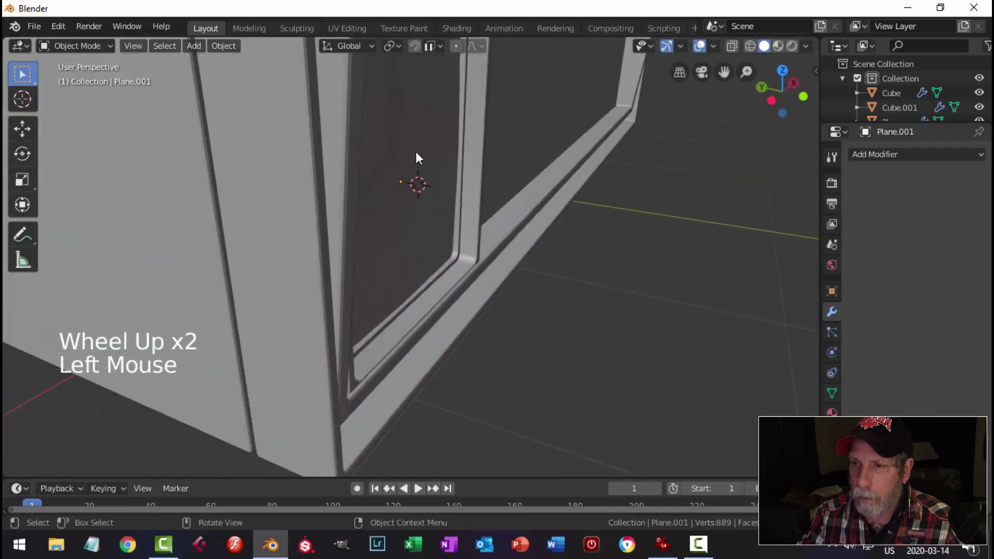
pyautogui.keyDown('shift'); pyautogui.click(468, 138); pyautogui.keyUp('shift')
pyautogui.moveTo(358, 176); pyautogui.dragTo(357, 175)
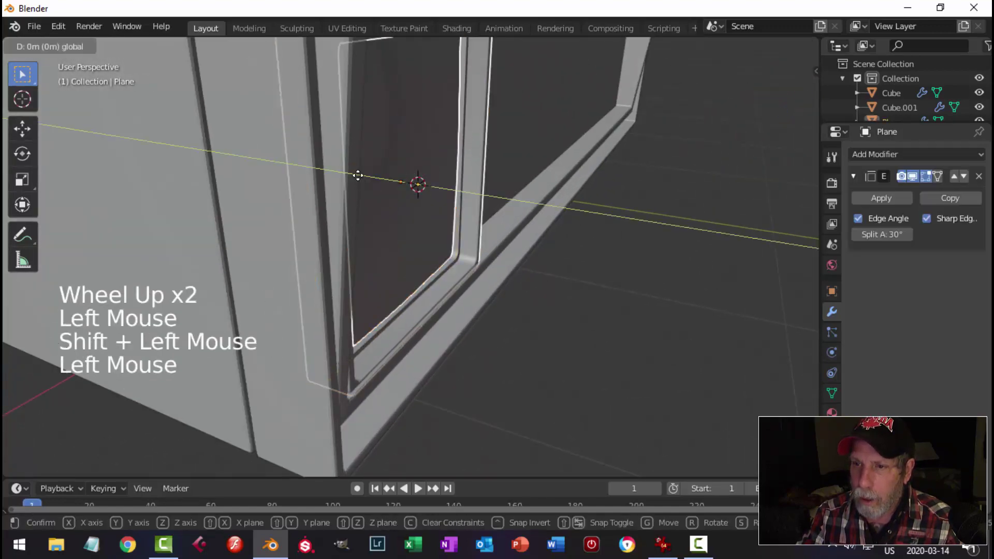
pyautogui.click(358, 175)
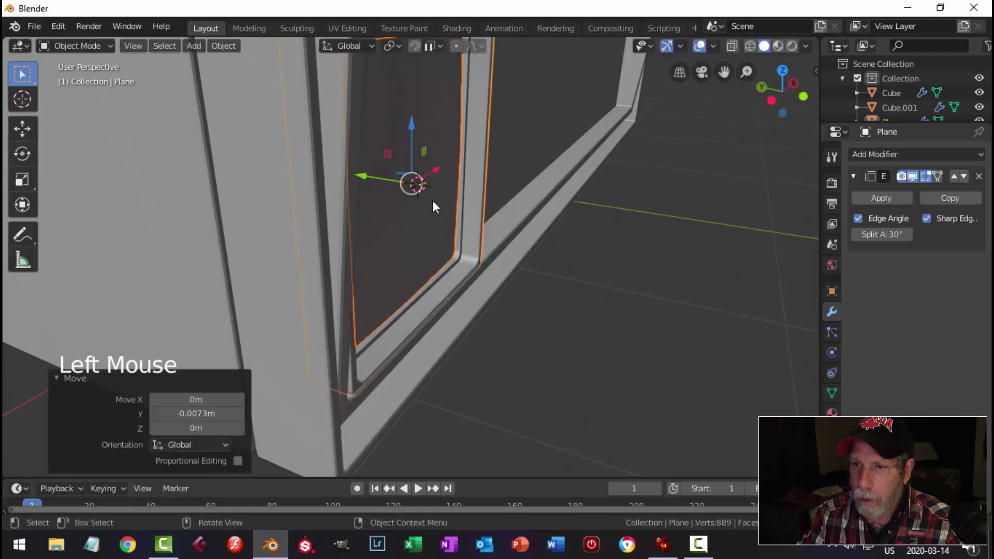
pyautogui.hotkey('alt', 'a')
pyautogui.moveTo(536, 238); pyautogui.dragTo(573, 233, button='middle')
pyautogui.click(471, 171)
pyautogui.press('Tab')
pyautogui.scroll(1, 572, 233)
pyautogui.press('Tab')
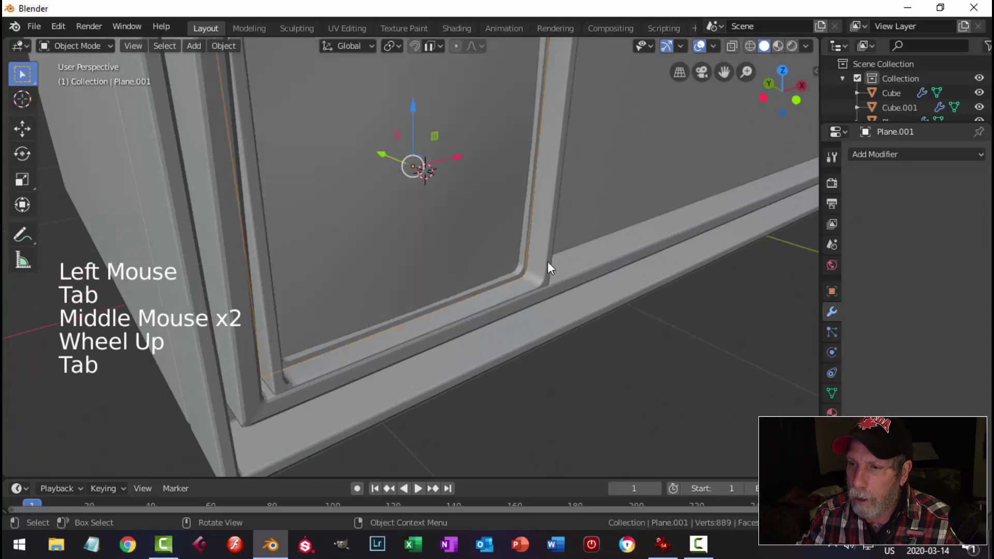
pyautogui.press('Tab')
pyautogui.press('Tab')
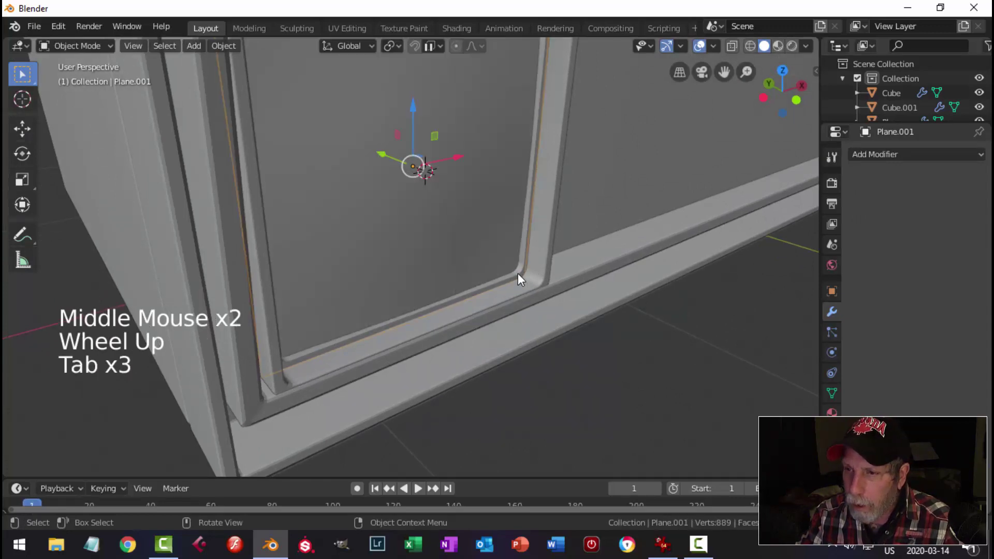
# - Shift the face loop around the hollow frame's inner rim slightly back along the Y axis, and return to Object Mode
pyautogui.click(517, 272)
pyautogui.press('Tab')
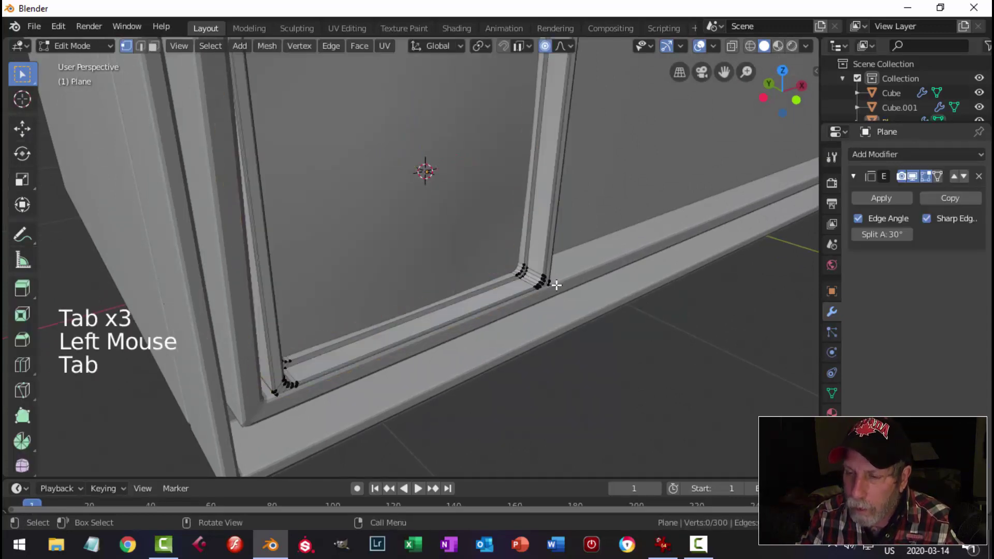
pyautogui.scroll(3, 556, 284)
pyautogui.keyDown('shift'); pyautogui.moveTo(556, 284); pyautogui.dragTo(464, 262, button='middle'); pyautogui.keyUp('shift')
pyautogui.press('3')
pyautogui.keyDown('alt'); pyautogui.keyDown('shift'); pyautogui.click(525, 229); pyautogui.keyUp('shift'); pyautogui.keyUp('alt')
pyautogui.scroll(-2, 528, 251)
pyautogui.scroll(-3, 364, 146)
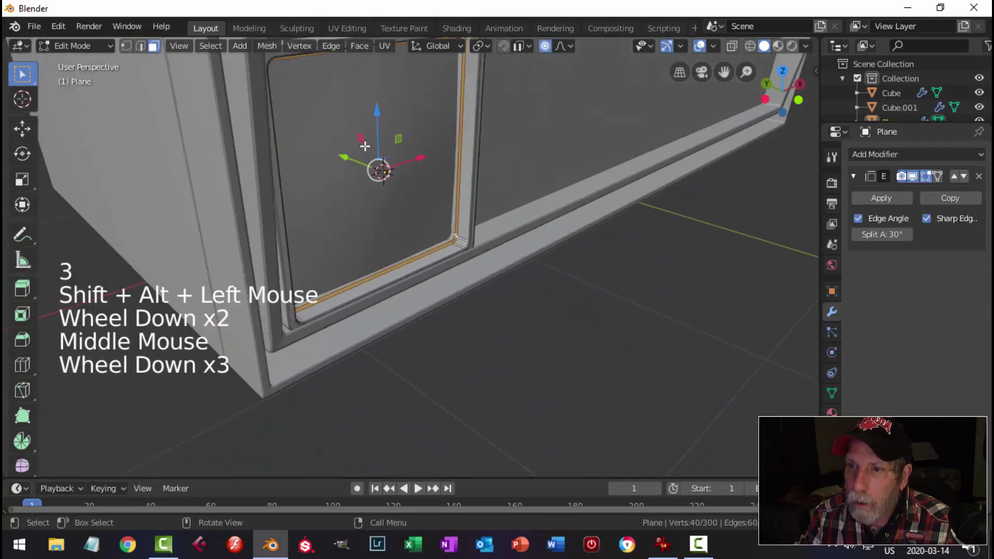
pyautogui.moveTo(351, 156); pyautogui.dragTo(345, 156)
pyautogui.hotkey('alt', 'a')
pyautogui.press('Tab')
# - Move the bulged panel about -0.006 m along the Y axis so it sits slightly further forward in the frame
pyautogui.click(372, 214)
pyautogui.hotkey('alt', 'a')
pyautogui.moveTo(561, 215); pyautogui.dragTo(627, 207, button='middle')
pyautogui.scroll(-3, 405, 215)
pyautogui.scroll(3, 489, 240)
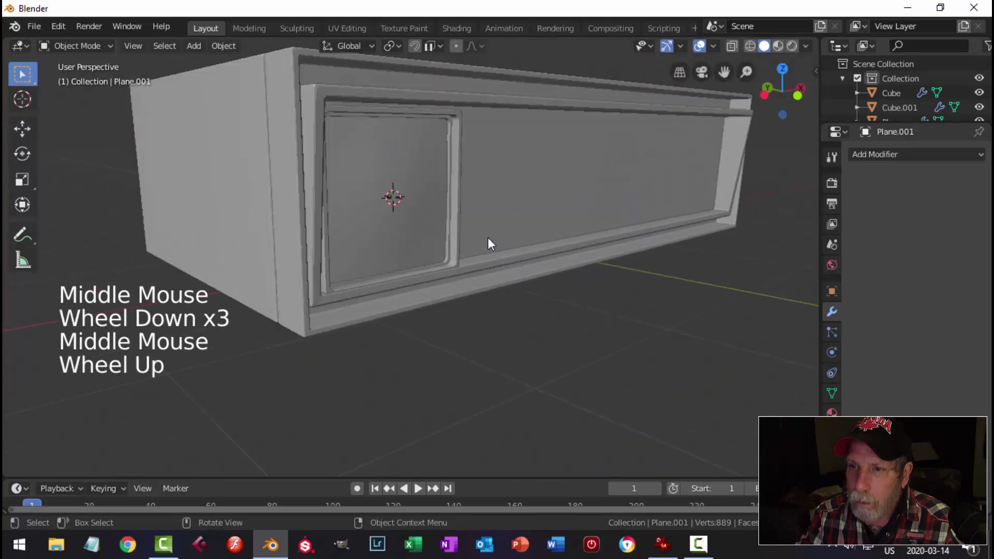
pyautogui.moveTo(489, 241); pyautogui.dragTo(525, 251, button='middle')
pyautogui.scroll(-1, 524, 245)
pyautogui.click(390, 154)
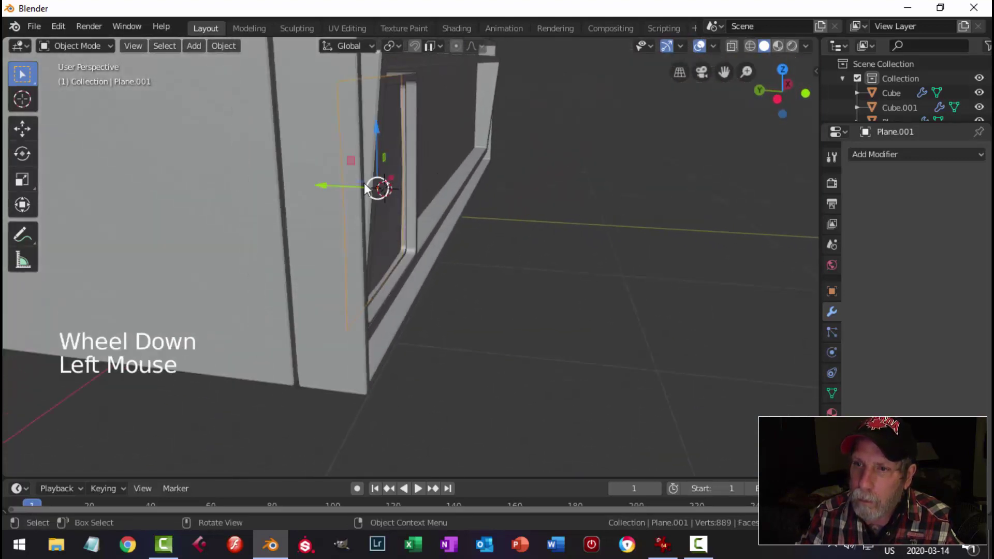
pyautogui.click(327, 183)
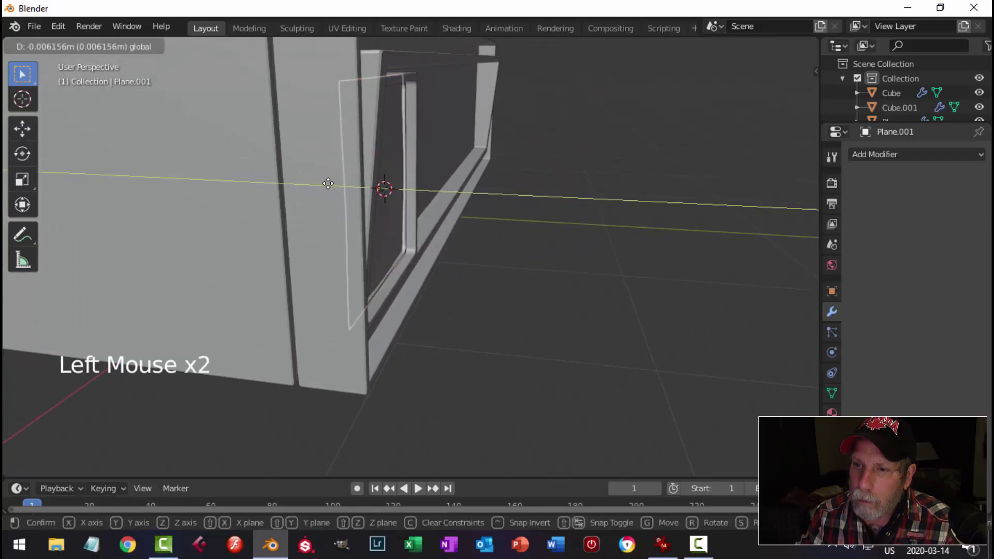
pyautogui.hotkey('alt', 'a')
# - Select the face loop just inside the hollow frame's front rim and isolate the frame by hiding all other objects
pyautogui.moveTo(485, 244); pyautogui.dragTo(377, 264, button='middle')
pyautogui.scroll(-3, 399, 252)
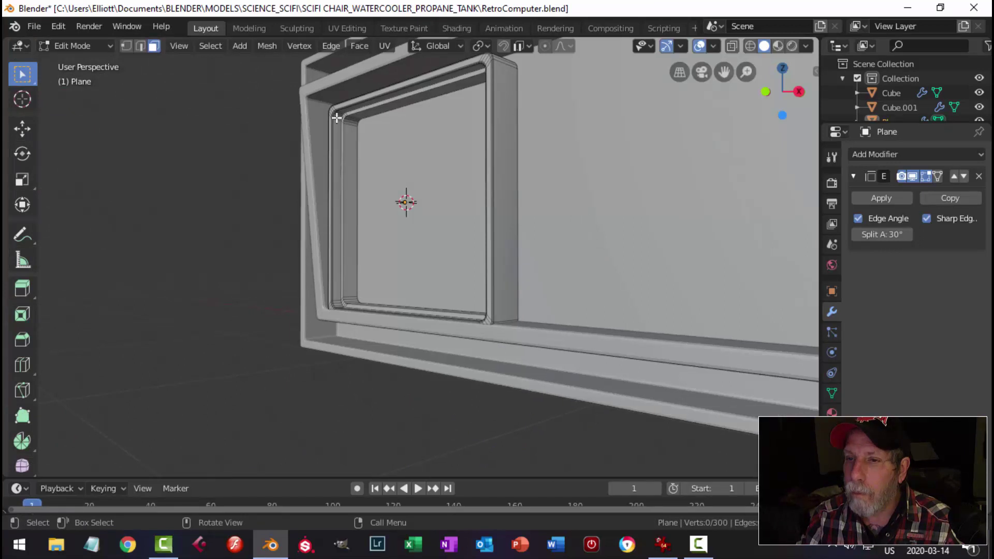
pyautogui.keyDown('alt'); pyautogui.keyDown('shift'); pyautogui.click(336, 118); pyautogui.keyUp('shift'); pyautogui.keyUp('alt')
pyautogui.scroll(4, 383, 129)
pyautogui.keyDown('shift'); pyautogui.middleClick(340, 178); pyautogui.keyUp('shift')
pyautogui.keyDown('shift'); pyautogui.moveTo(442, 223); pyautogui.dragTo(470, 233, button='middle'); pyautogui.keyUp('shift')
pyautogui.scroll(2, 539, 277)
pyautogui.press('Tab')
pyautogui.hotkey('shift', 'h')
pyautogui.press('Tab')
# - Extend the selection inward with the two neighbouring face loops along the frame's inner wall
pyautogui.scroll(-4, 452, 277)
pyautogui.scroll(2, 369, 154)
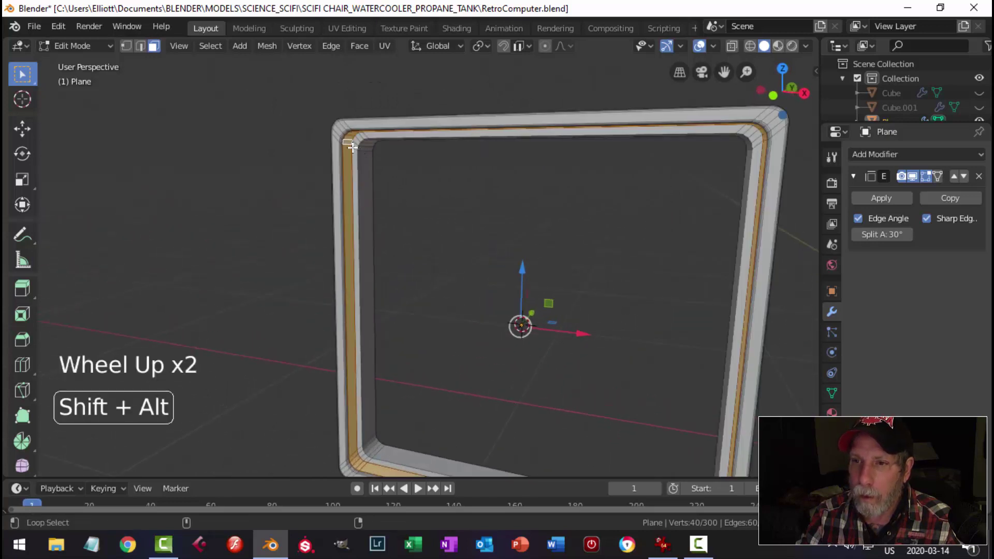
pyautogui.keyDown('alt'); pyautogui.keyDown('shift'); pyautogui.click(355, 147); pyautogui.keyUp('shift'); pyautogui.keyUp('alt')
pyautogui.keyDown('alt'); pyautogui.keyDown('shift'); pyautogui.click(359, 138); pyautogui.keyUp('shift'); pyautogui.keyUp('alt')
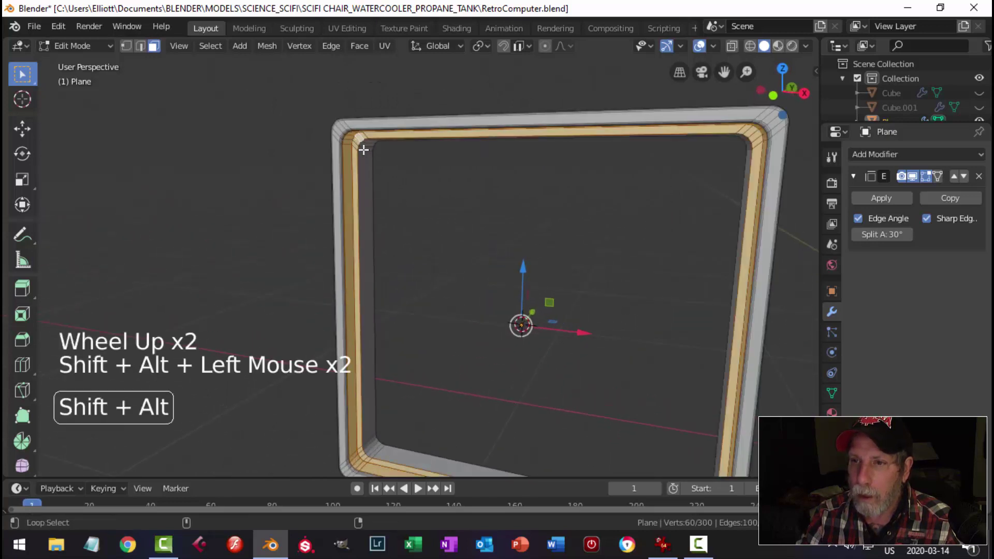
pyautogui.keyDown('alt'); pyautogui.keyDown('shift'); pyautogui.click(364, 150); pyautogui.keyUp('shift'); pyautogui.keyUp('alt')
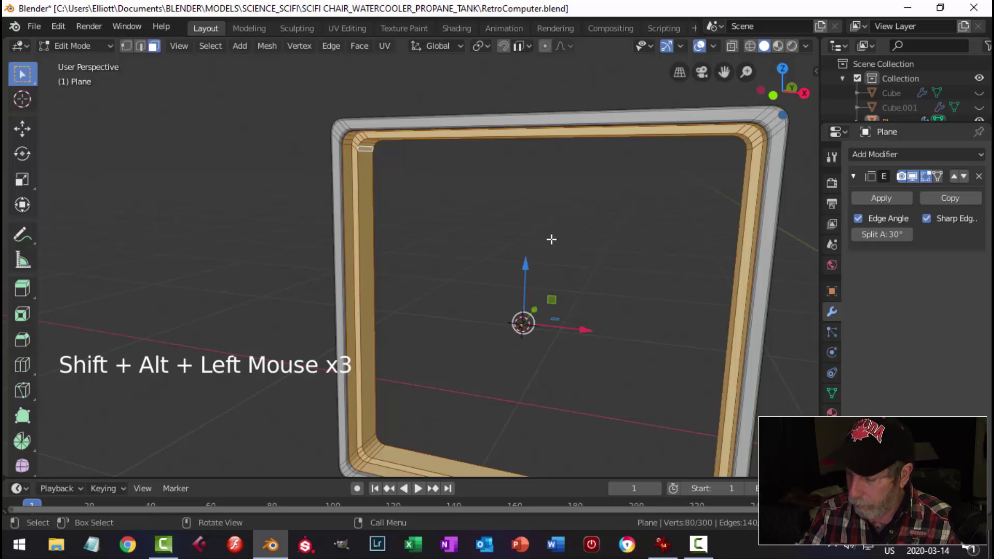
pyautogui.press('KP_1')
pyautogui.press('s')
pyautogui.hotkey('shift', 'y')
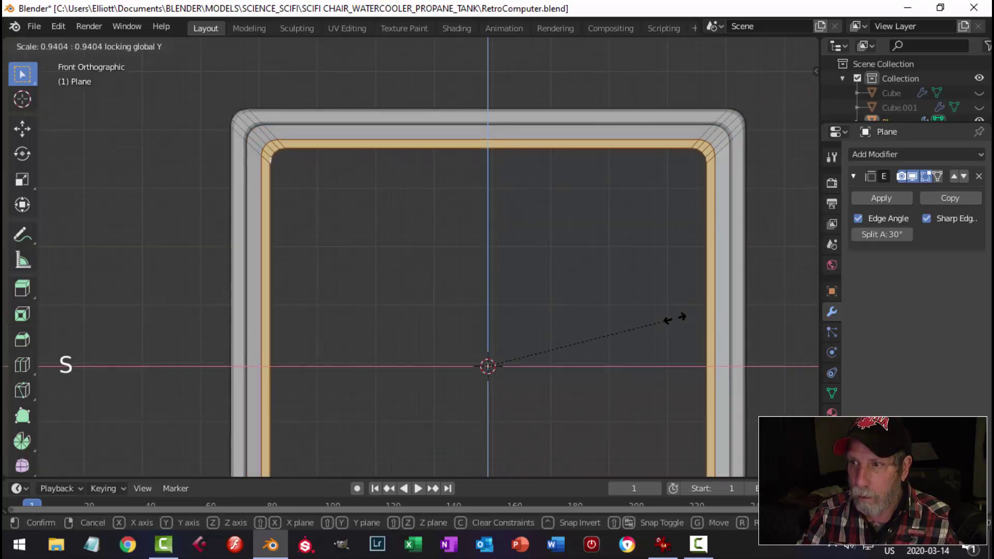
pyautogui.click(673, 318)
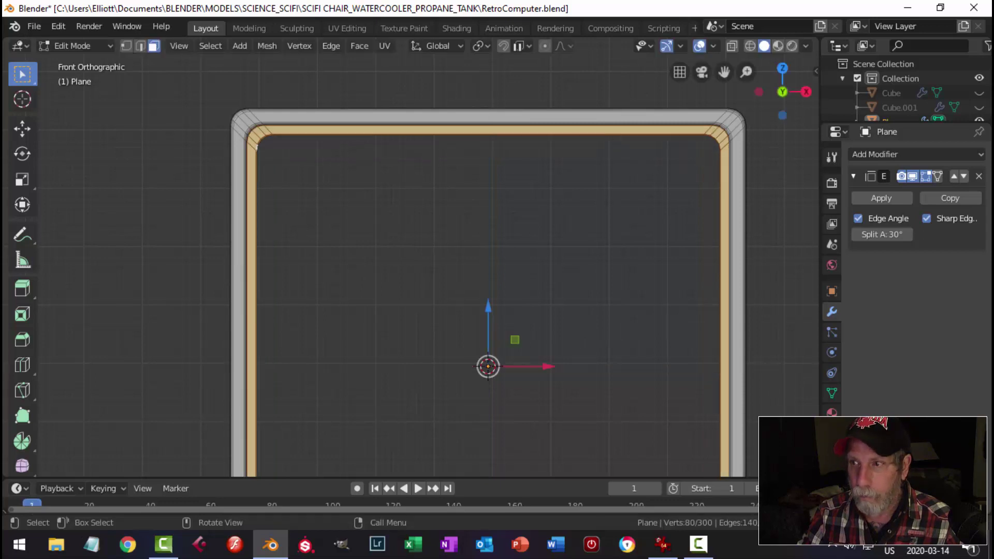
# - Add the frame's front rim face loop and grow the selection twice to include the narrow bevel loops beside it
pyautogui.moveTo(673, 317); pyautogui.dragTo(709, 243, button='middle')
pyautogui.keyDown('shift'); pyautogui.moveTo(478, 279); pyautogui.dragTo(460, 197, button='middle'); pyautogui.keyUp('shift')
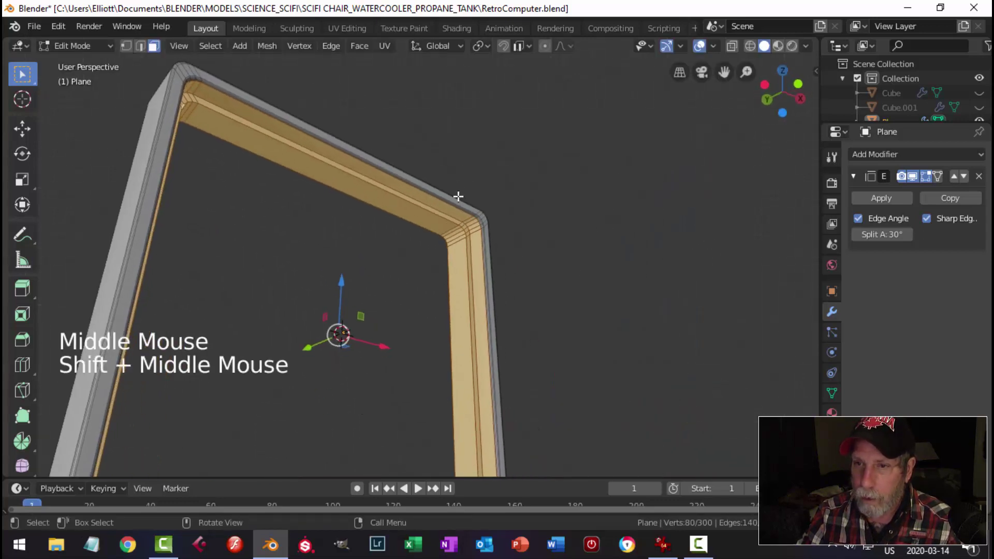
pyautogui.scroll(2, 475, 210)
pyautogui.scroll(5, 503, 215)
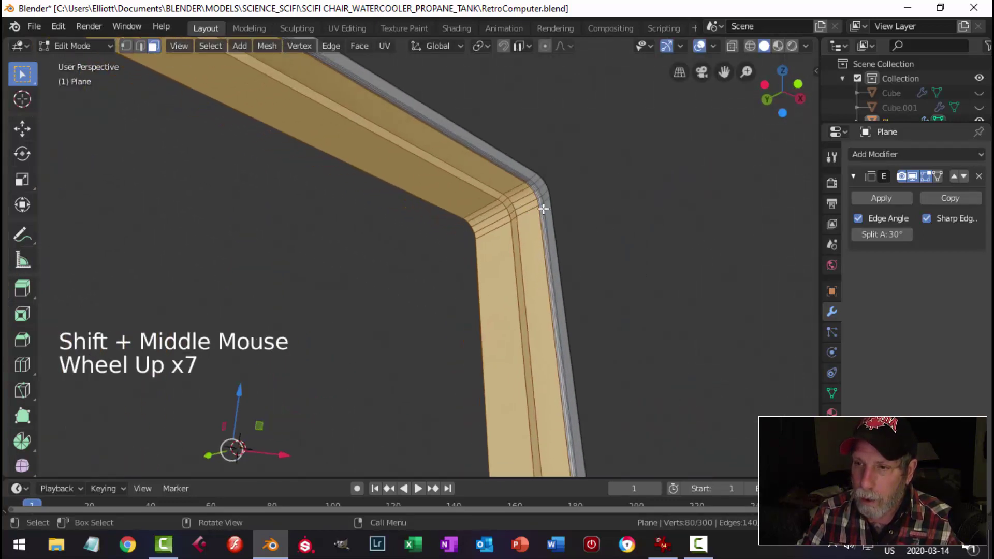
pyautogui.scroll(7, 544, 207)
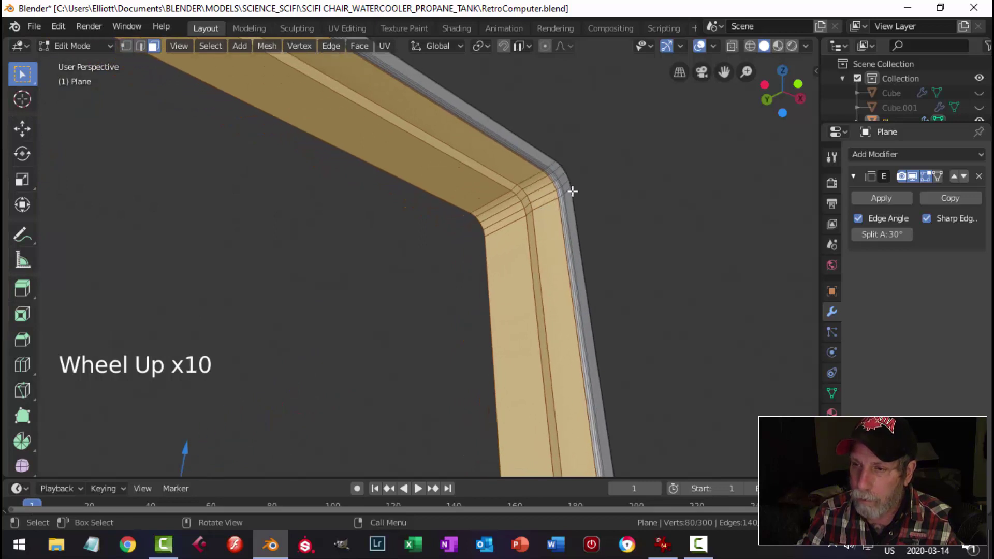
pyautogui.keyDown('alt'); pyautogui.keyDown('shift'); pyautogui.click(576, 182); pyautogui.keyUp('shift'); pyautogui.keyUp('alt')
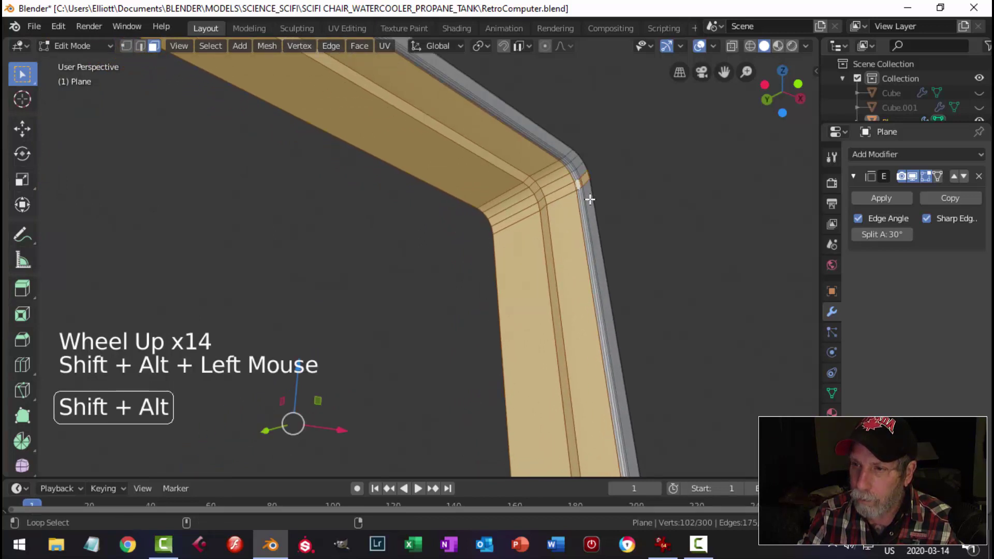
pyautogui.hotkey('ctrl', 'z')
pyautogui.keyDown('alt'); pyautogui.keyDown('shift'); pyautogui.click(578, 164); pyautogui.keyUp('shift'); pyautogui.keyUp('alt')
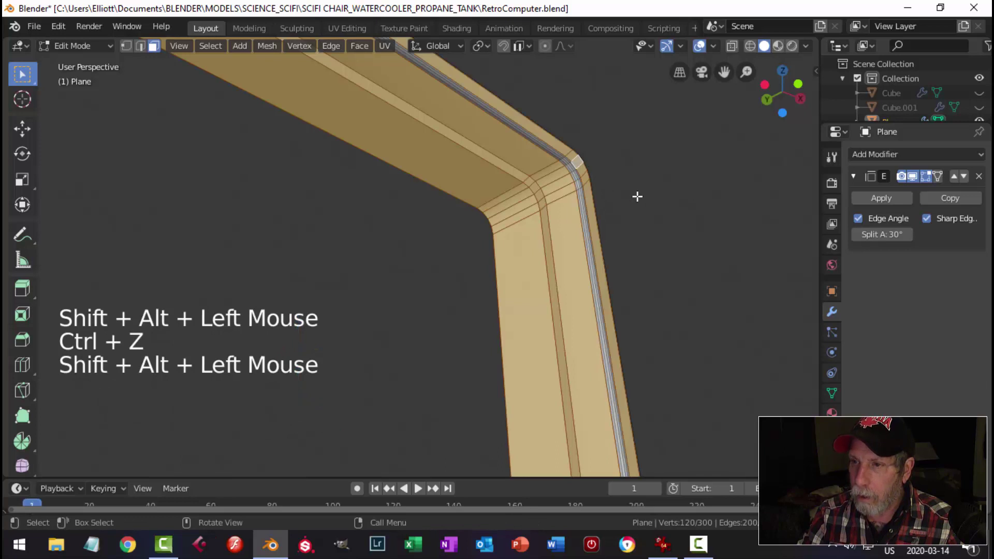
pyautogui.press('ctrl+KP_Add')
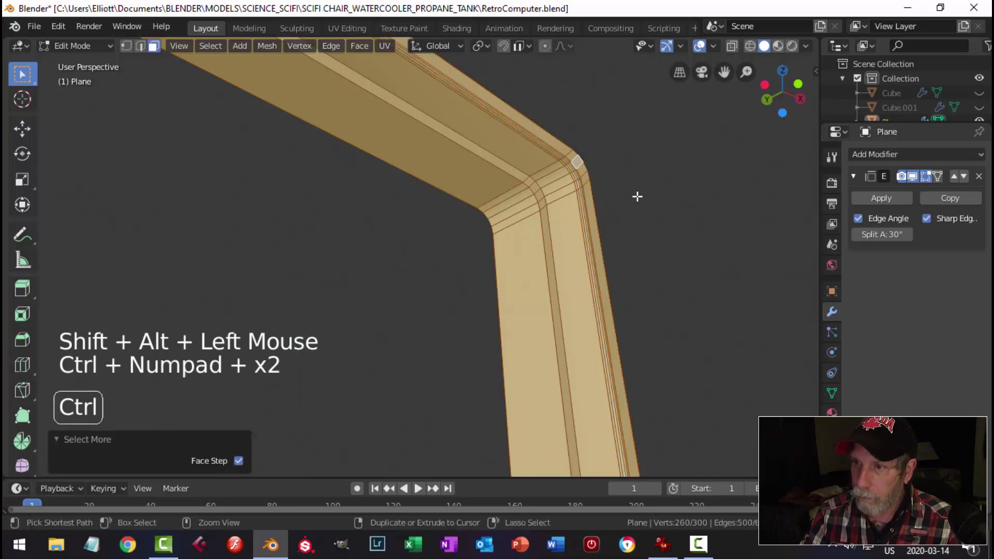
# - Remove the two narrow bevel loops bordering the frame's outer sides from the face selection
pyautogui.scroll(-3, 630, 195)
pyautogui.moveTo(629, 195); pyautogui.dragTo(443, 296, button='middle')
pyautogui.scroll(-11, 568, 286)
pyautogui.scroll(-1, 582, 281)
pyautogui.scroll(2, 661, 276)
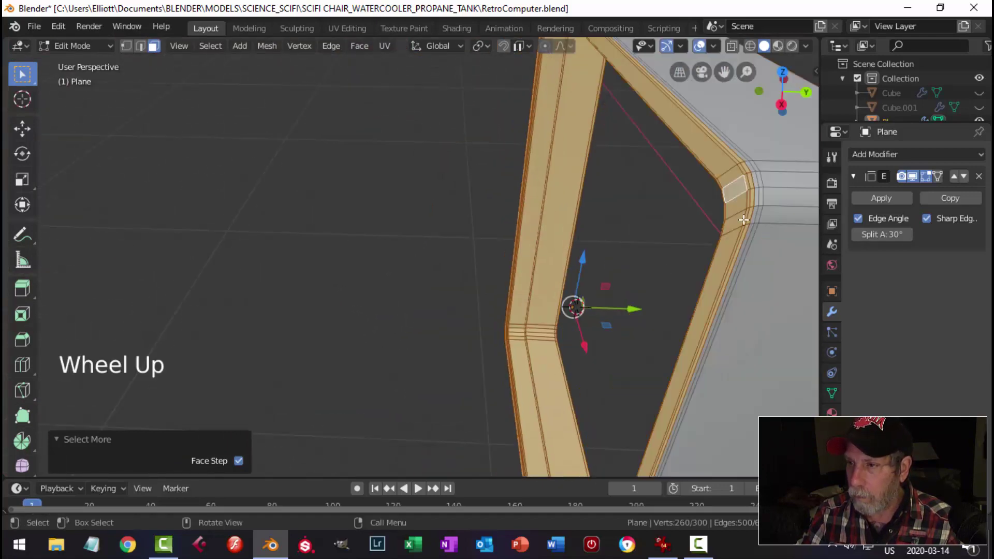
pyautogui.keyDown('alt'); pyautogui.keyDown('shift'); pyautogui.click(752, 187); pyautogui.keyUp('shift'); pyautogui.keyUp('alt')
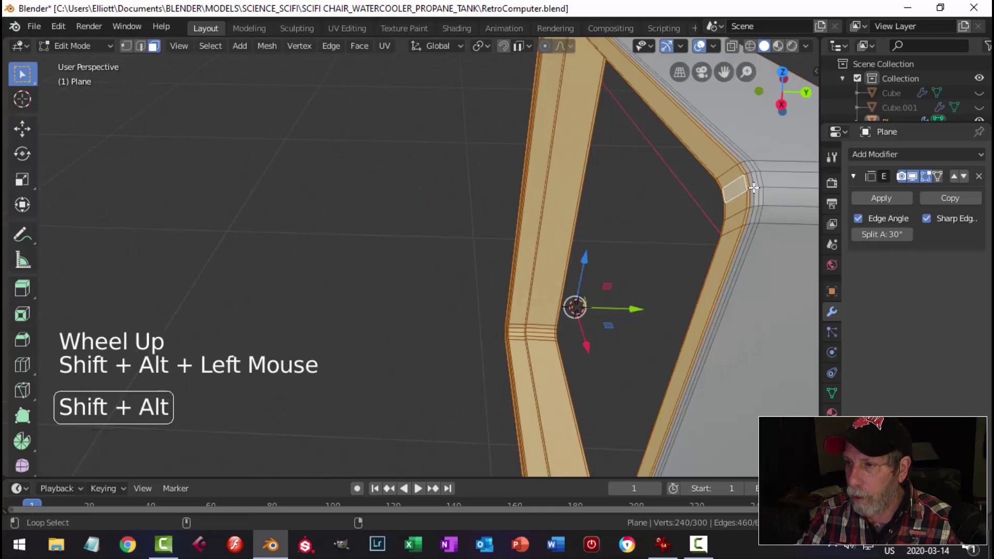
pyautogui.scroll(3, 761, 211)
pyautogui.scroll(-2, 781, 219)
pyautogui.keyDown('shift'); pyautogui.moveTo(781, 220); pyautogui.dragTo(695, 232, button='middle'); pyautogui.keyUp('shift')
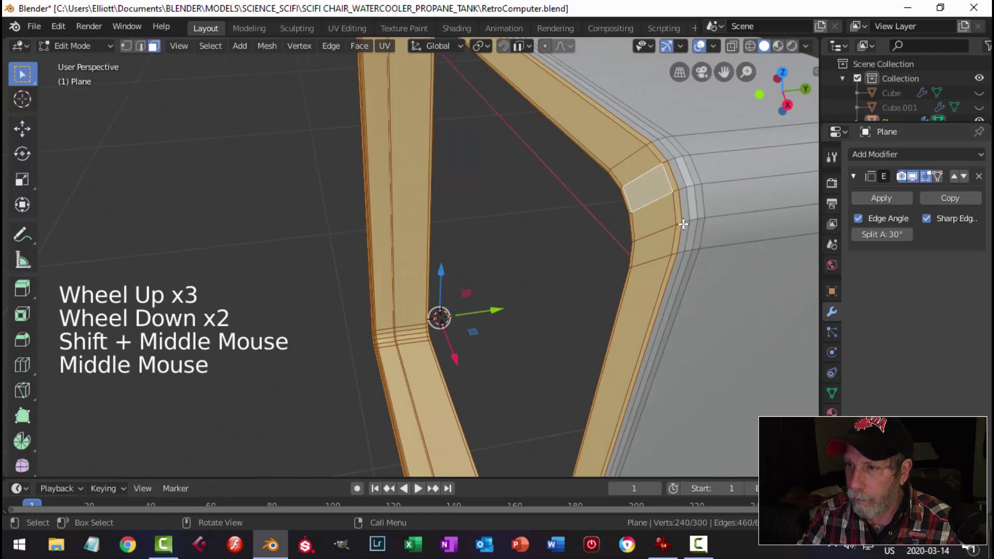
pyautogui.keyDown('alt'); pyautogui.keyDown('shift'); pyautogui.click(678, 225); pyautogui.keyUp('shift'); pyautogui.keyUp('alt')
pyautogui.scroll(-4, 538, 253)
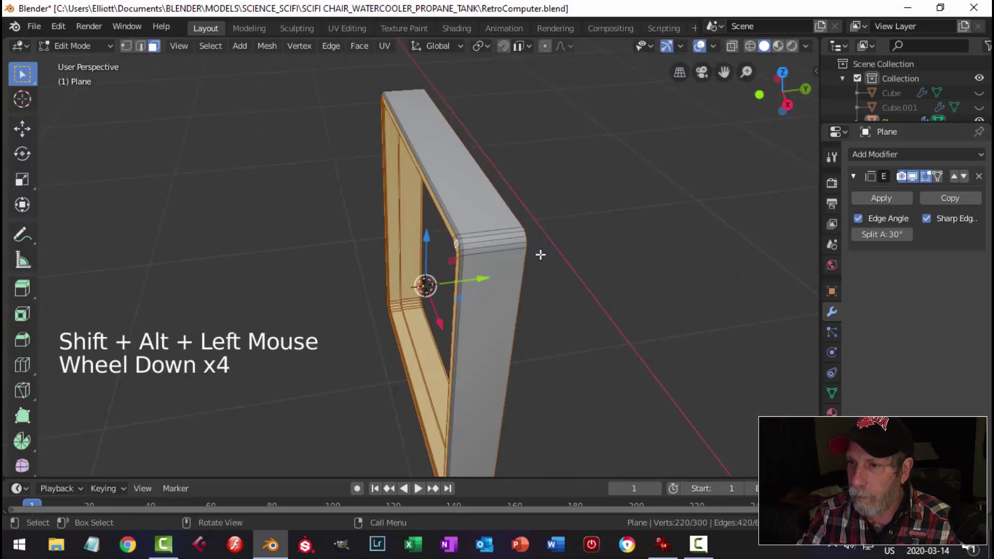
pyautogui.moveTo(538, 253); pyautogui.dragTo(631, 240, button='middle')
pyautogui.press('s')
pyautogui.hotkey('shift', 'y')
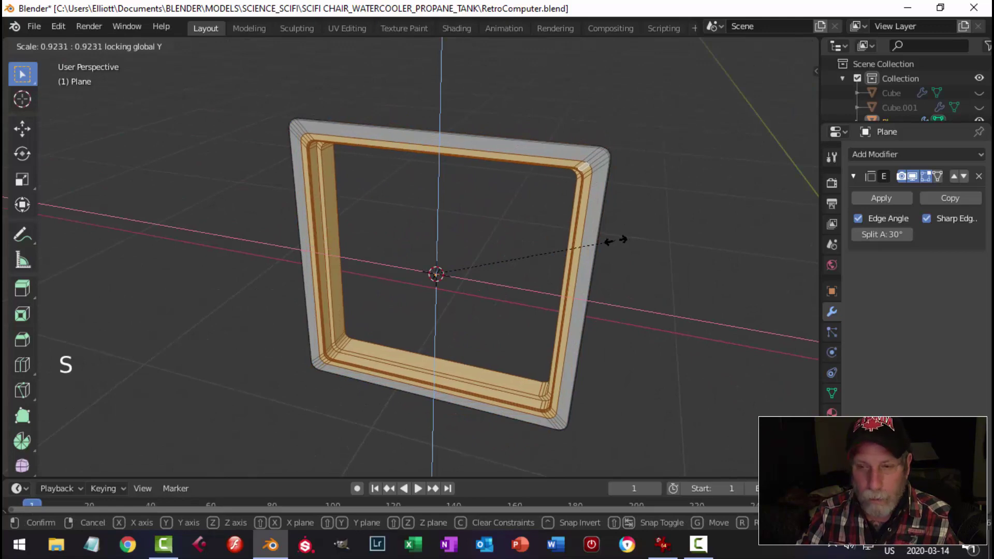
pyautogui.click(616, 240)
# - Deselect the face loop on the frame's rear side and scale the remaining inner faces to 0.917 in X and Z only
pyautogui.moveTo(616, 240); pyautogui.dragTo(381, 201, button='middle')
pyautogui.keyDown('alt'); pyautogui.keyDown('shift'); pyautogui.click(308, 151); pyautogui.keyUp('shift'); pyautogui.keyUp('alt')
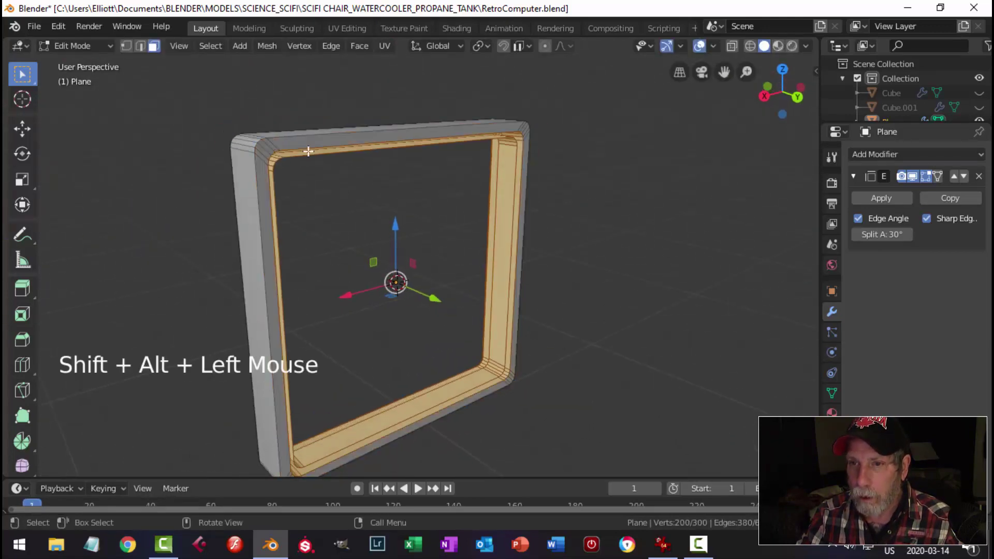
pyautogui.moveTo(328, 170); pyautogui.dragTo(577, 190, button='middle')
pyautogui.press('s')
pyautogui.hotkey('shift', 'y')
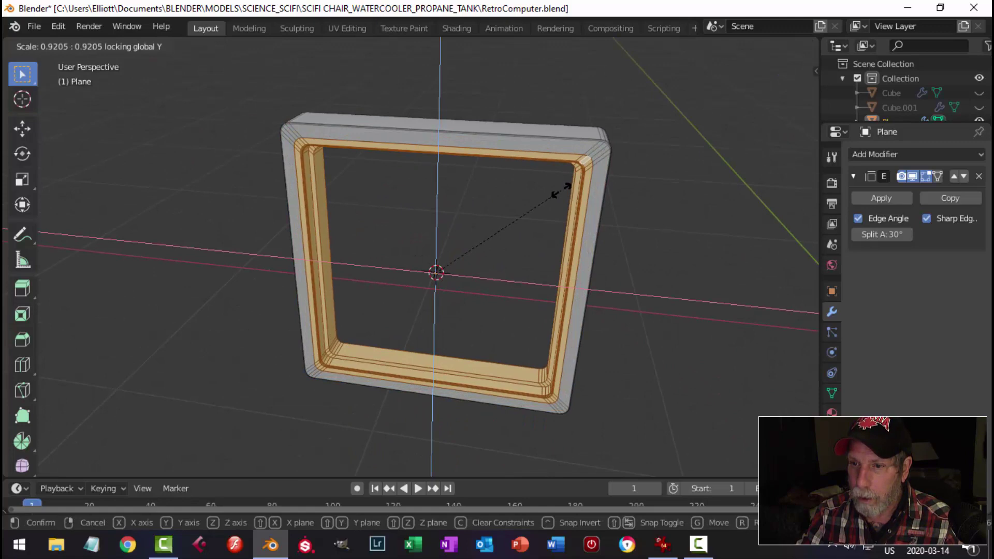
pyautogui.click(559, 189)
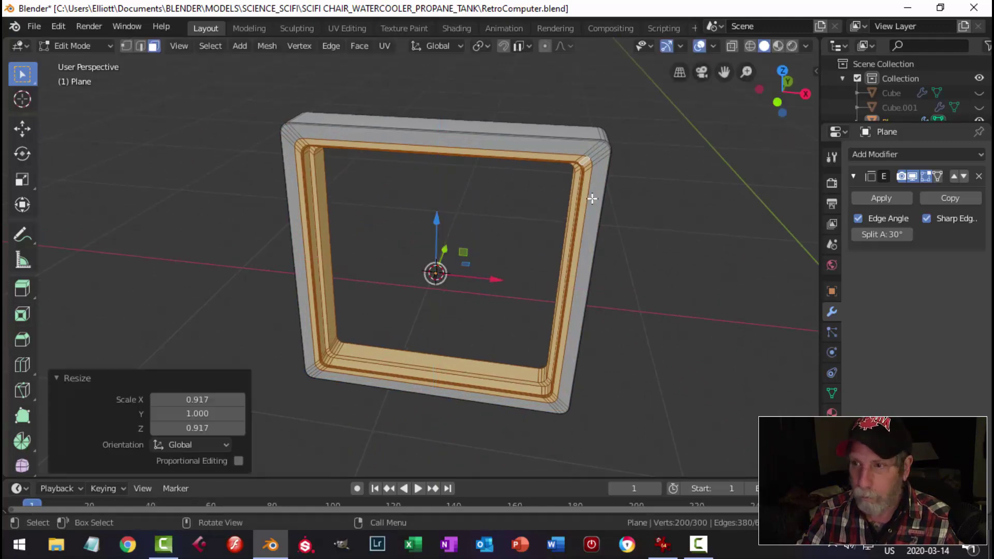
# - Return to Object Mode and unhide all hidden objects
pyautogui.press('Tab')
pyautogui.moveTo(592, 198); pyautogui.dragTo(428, 164, button='middle')
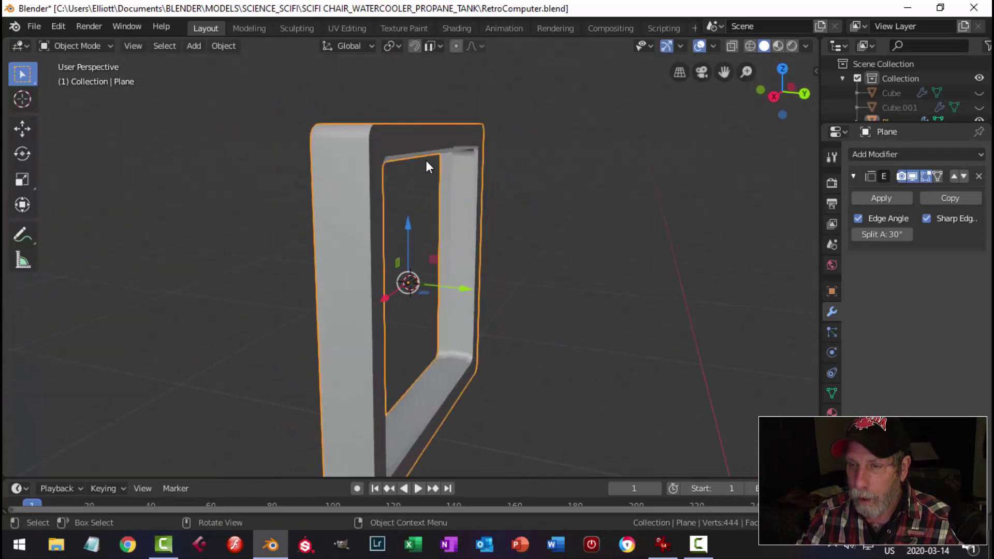
pyautogui.hotkey('alt', 'h')
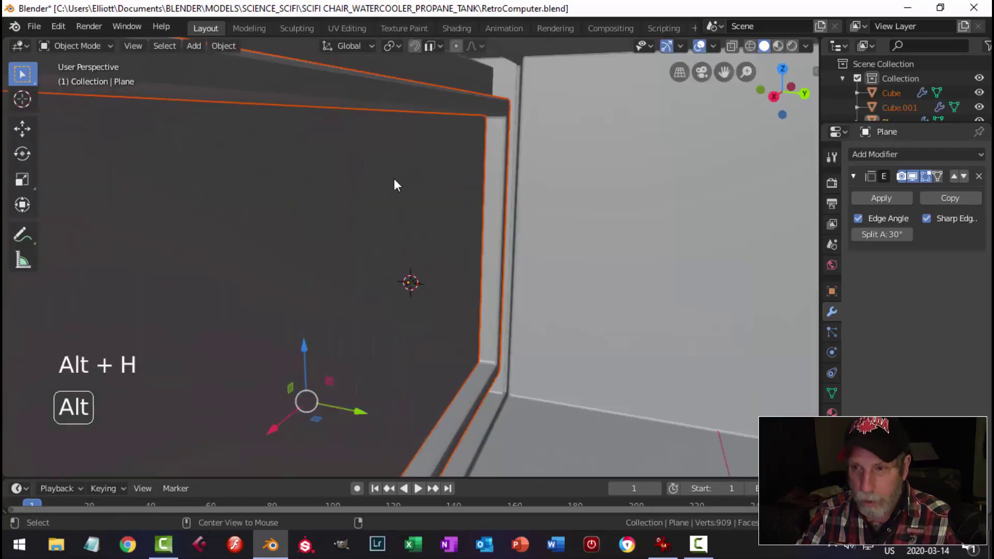
# - Scale the selected inner faces of the screen frame to 0.980 in X and Z only and return to Object Mode
pyautogui.hotkey('alt', 'a')
pyautogui.scroll(-5, 433, 195)
pyautogui.moveTo(432, 196); pyautogui.dragTo(549, 211, button='middle')
pyautogui.scroll(2, 503, 252)
pyautogui.scroll(2, 480, 240)
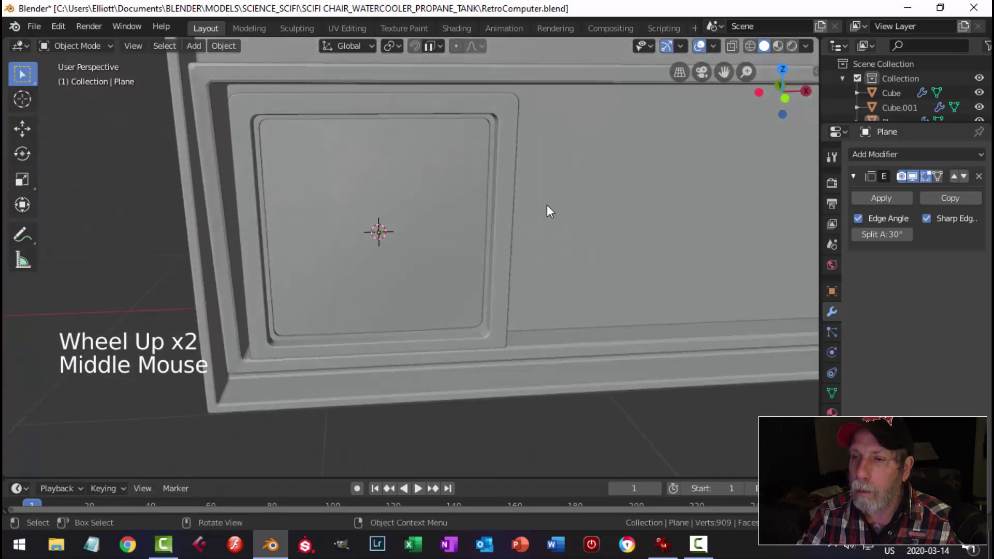
pyautogui.click(507, 171)
pyautogui.press('Tab')
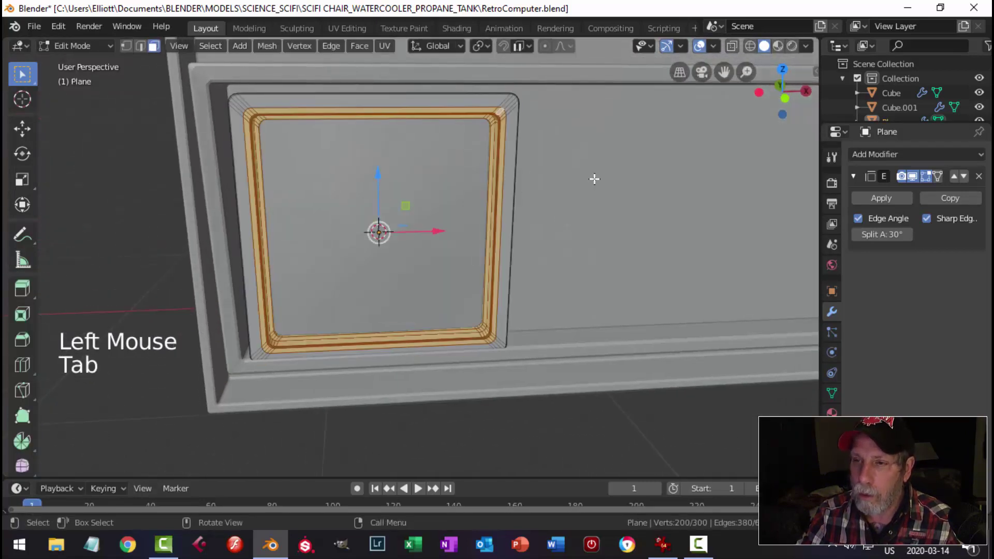
pyautogui.press('s')
pyautogui.hotkey('shift', 'y')
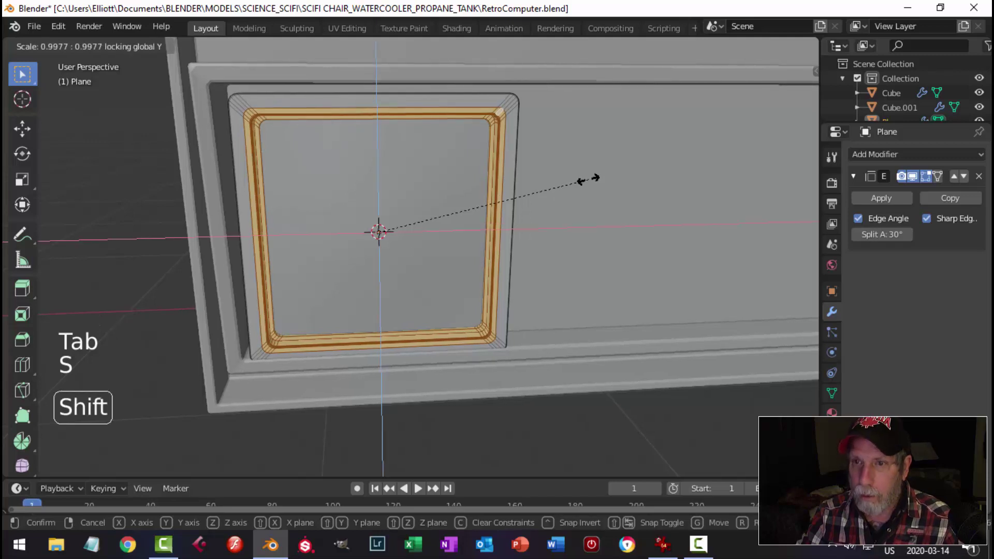
pyautogui.click(559, 184)
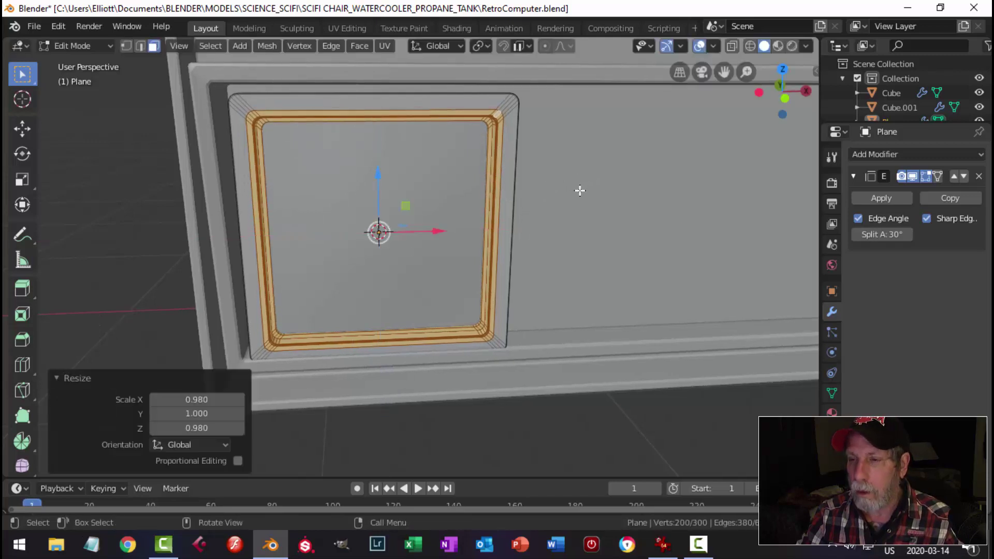
pyautogui.press('Tab')
pyautogui.moveTo(590, 204); pyautogui.dragTo(506, 209, button='middle')
pyautogui.hotkey('alt', 'a')
# - Open the outer case and the front frame together in Edit Mode, in front view with wireframe shading
pyautogui.scroll(-2, 466, 213)
pyautogui.moveTo(443, 217); pyautogui.dragTo(532, 211, button='middle')
pyautogui.scroll(-2, 605, 216)
pyautogui.keyDown('shift'); pyautogui.moveTo(534, 216); pyautogui.dragTo(505, 211, button='middle'); pyautogui.keyUp('shift')
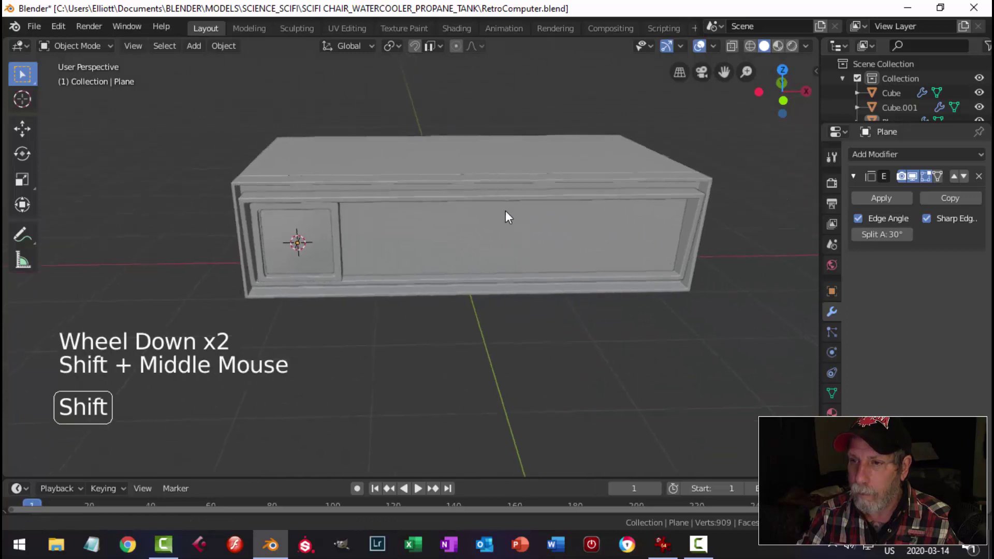
pyautogui.press('KP_1')
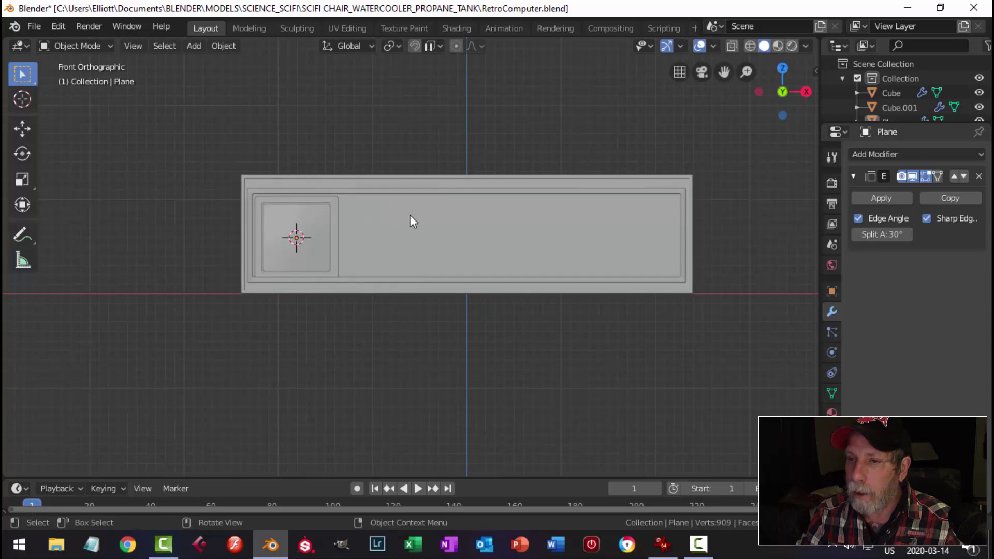
pyautogui.click(522, 179)
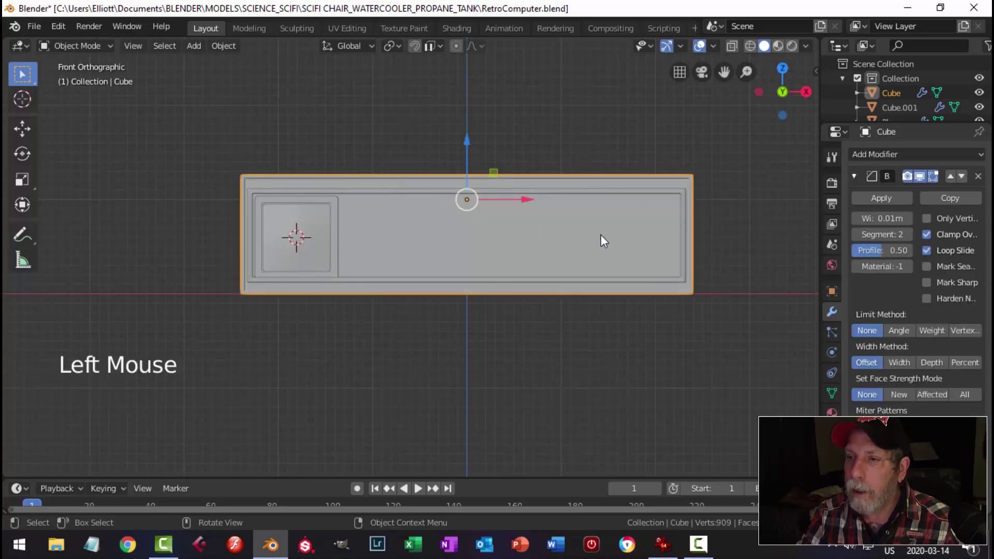
pyautogui.keyDown('shift'); pyautogui.click(581, 196); pyautogui.keyUp('shift')
pyautogui.press('Tab')
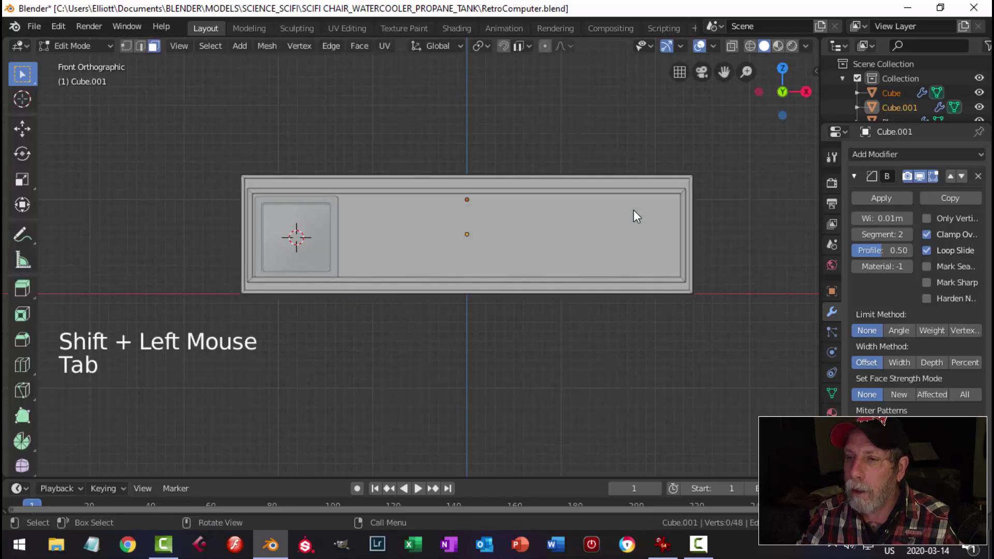
pyautogui.press('a')
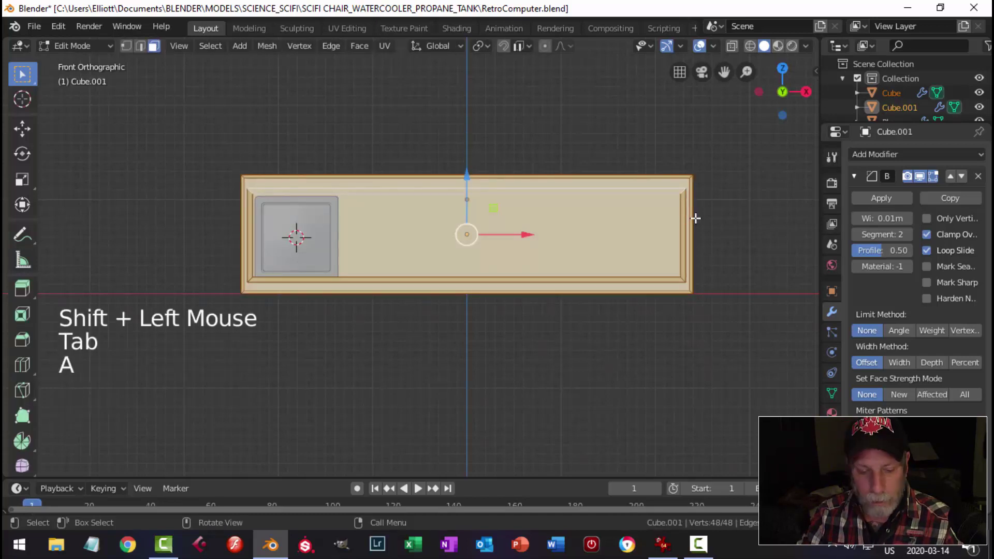
pyautogui.press('z')
pyautogui.click(590, 219)
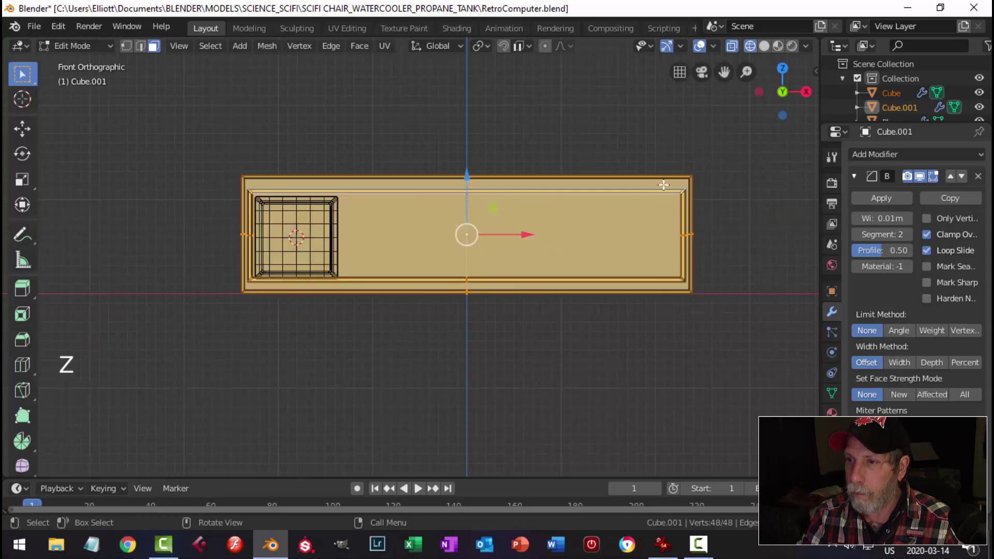
# - Shorten the case and front frame by moving their +X end geometry about 0.9 m inward along X
pyautogui.hotkey('alt', 'a')
pyautogui.press('b')
pyautogui.moveTo(618, 112); pyautogui.dragTo(726, 356)
pyautogui.moveTo(739, 235); pyautogui.dragTo(655, 248)
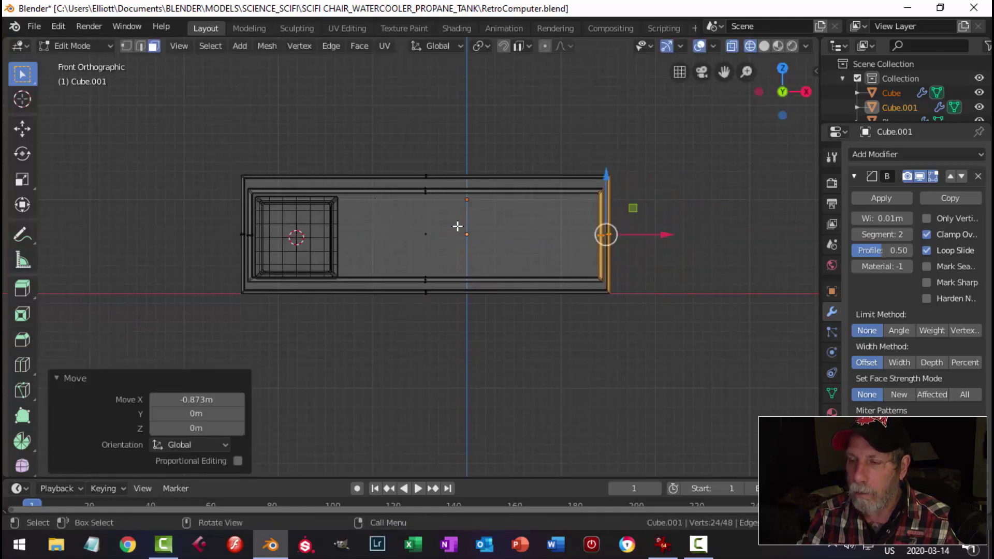
pyautogui.click(657, 234)
pyautogui.hotkey('alt', 'a')
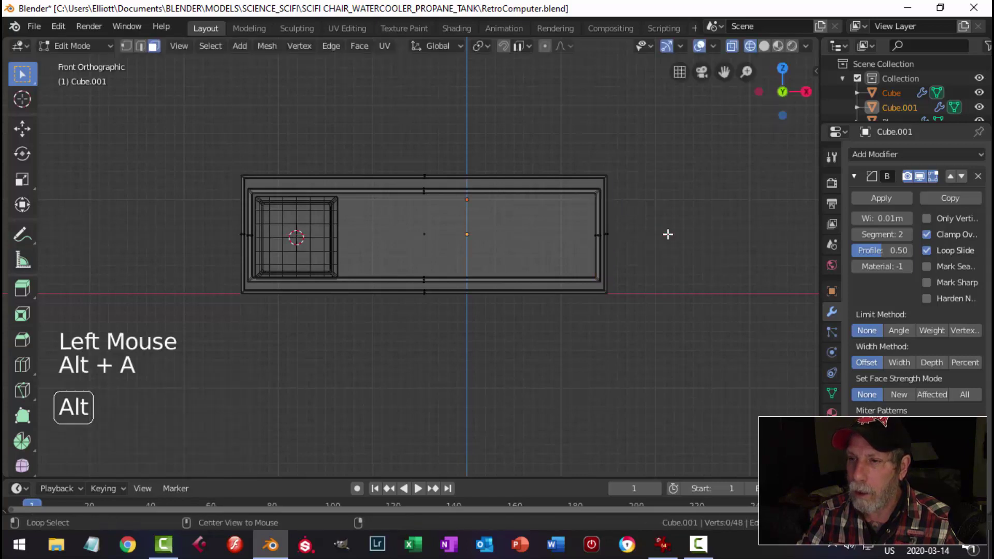
pyautogui.press('Tab')
# - Move all objects 0.34 m along X and restore solid shading
pyautogui.press('a')
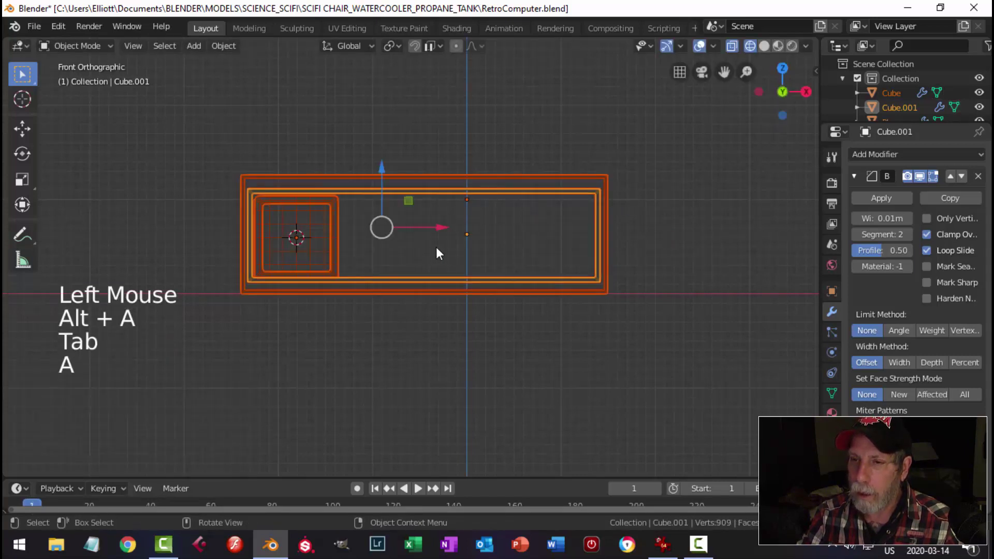
pyautogui.moveTo(439, 231); pyautogui.dragTo(466, 226)
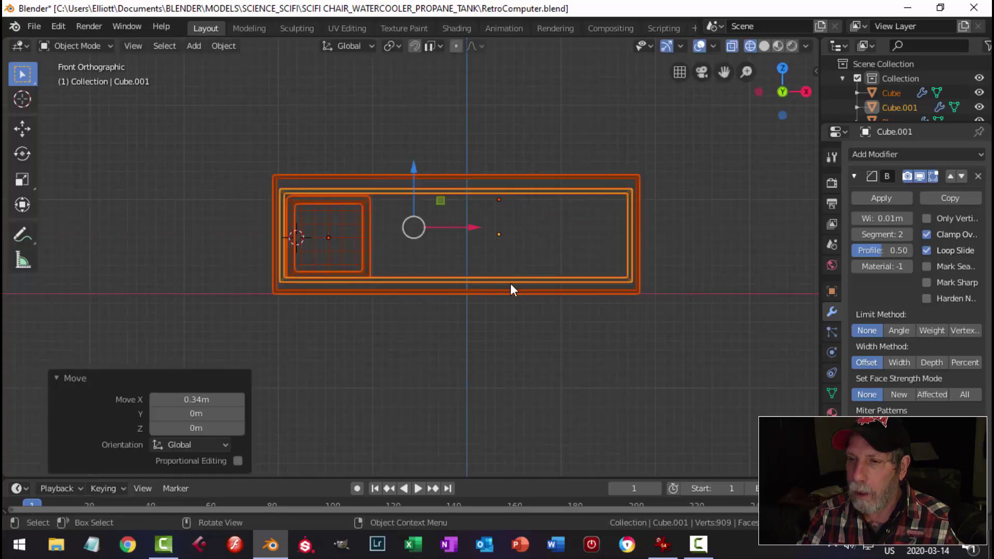
pyautogui.hotkey('alt', 'a')
pyautogui.press('z')
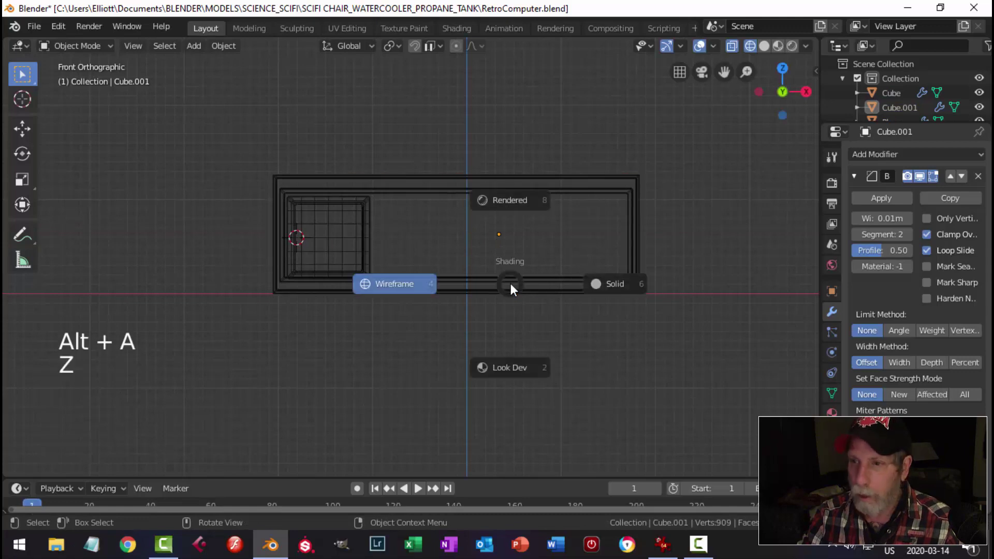
pyautogui.click(613, 287)
# - Reset the 3D cursor to the world origin and add a plane inside the front frame's mesh
pyautogui.moveTo(716, 269)
pyautogui.mouseDown(button='middle')
pyautogui.moveTo(648, 300)
pyautogui.moveTo(594, 306)
pyautogui.moveTo(525, 279)
pyautogui.moveTo(573, 255)
pyautogui.moveTo(701, 290)
pyautogui.moveTo(595, 302)
pyautogui.moveTo(559, 342)
pyautogui.moveTo(590, 337)
pyautogui.moveTo(528, 329)
pyautogui.moveTo(536, 320)
pyautogui.mouseUp(button='middle')
pyautogui.press('Tab')
pyautogui.scroll(-3, 524, 280)
pyautogui.scroll(3, 595, 302)
pyautogui.scroll(2, 577, 333)
pyautogui.press('KP_1')
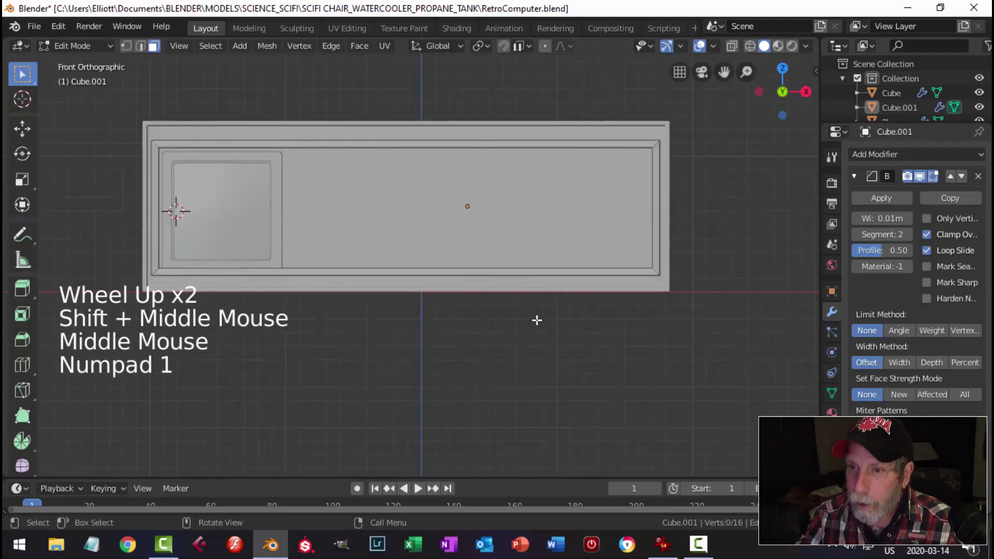
pyautogui.scroll(2, 472, 320)
pyautogui.moveTo(473, 321); pyautogui.dragTo(497, 328, button='middle')
pyautogui.scroll(-1, 421, 299)
pyautogui.moveTo(396, 194); pyautogui.dragTo(450, 237, button='middle')
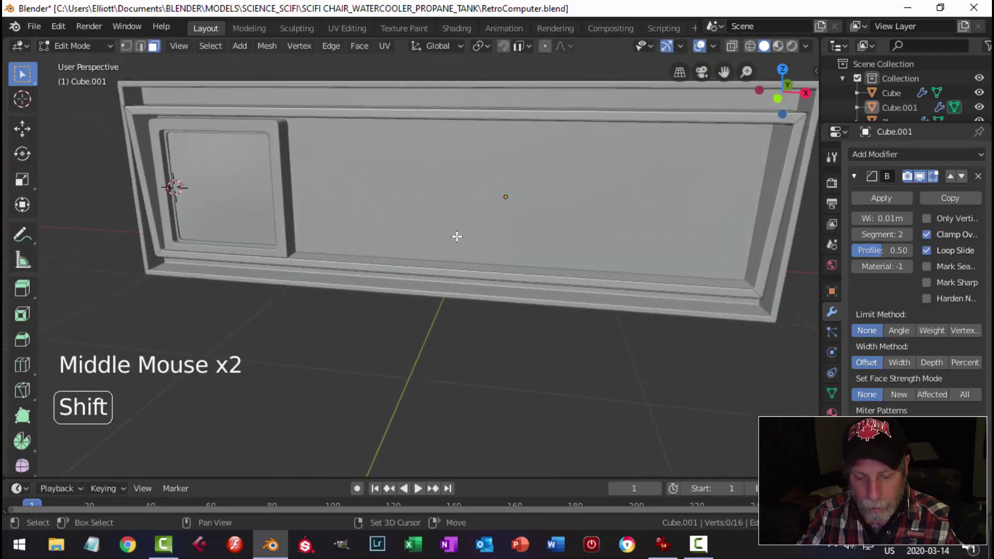
pyautogui.hotkey('shift', 'c')
pyautogui.press('KP_1')
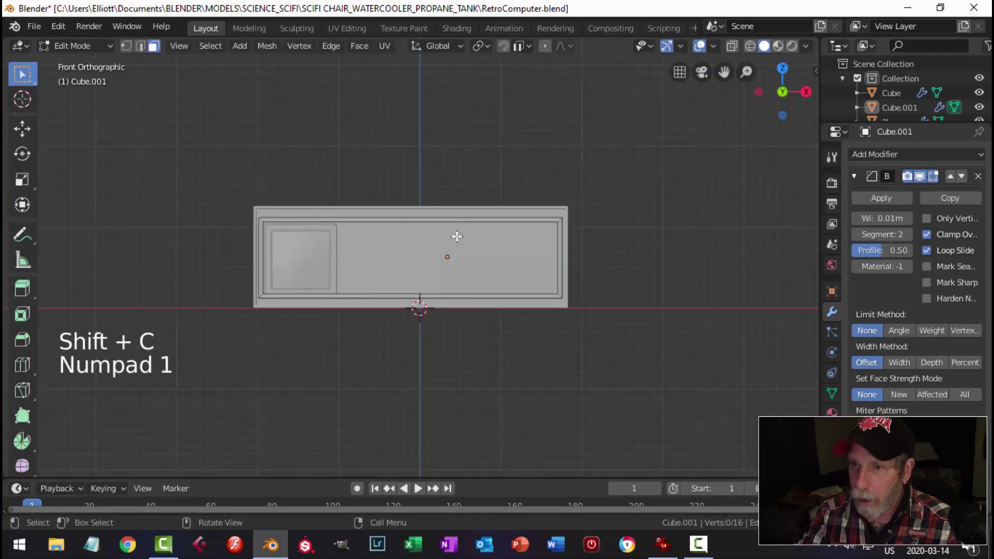
pyautogui.scroll(1, 483, 293)
pyautogui.hotkey('shift', 'a')
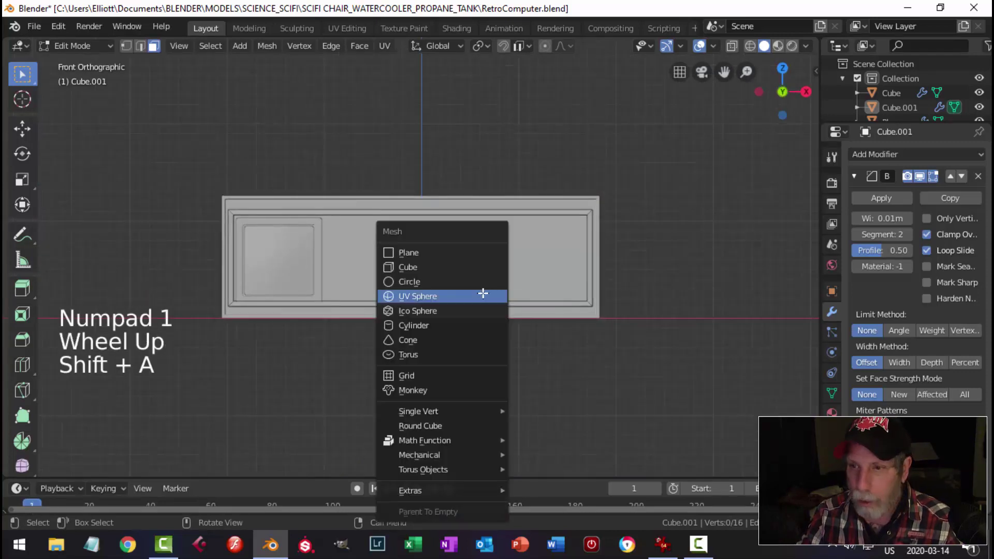
pyautogui.click(454, 255)
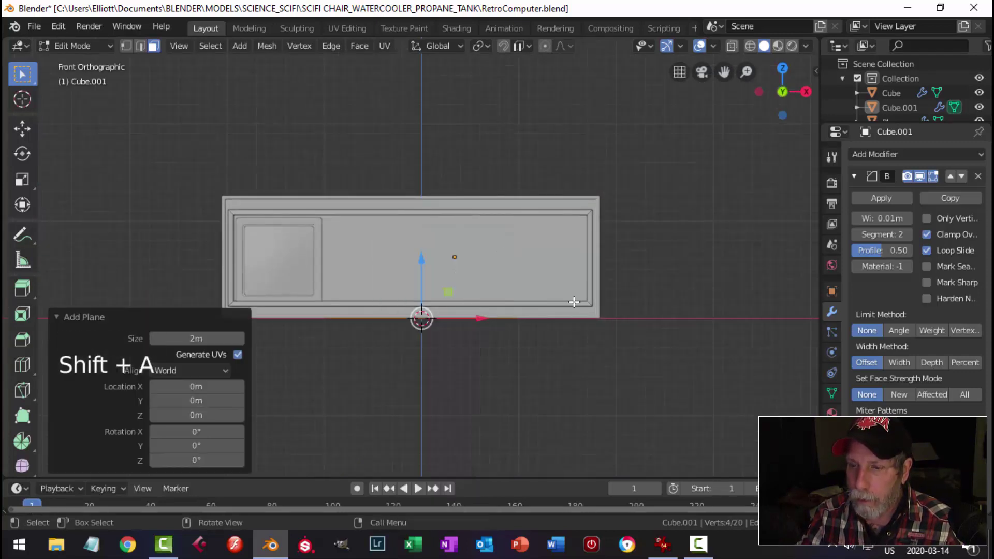
# - Move the plane -1.09 m in Y and 0.323 m up in Z, and stand it upright with a 90° rotation about X
pyautogui.moveTo(573, 302); pyautogui.dragTo(482, 322, button='middle')
pyautogui.moveTo(451, 309); pyautogui.dragTo(399, 326)
pyautogui.scroll(-2, 373, 320)
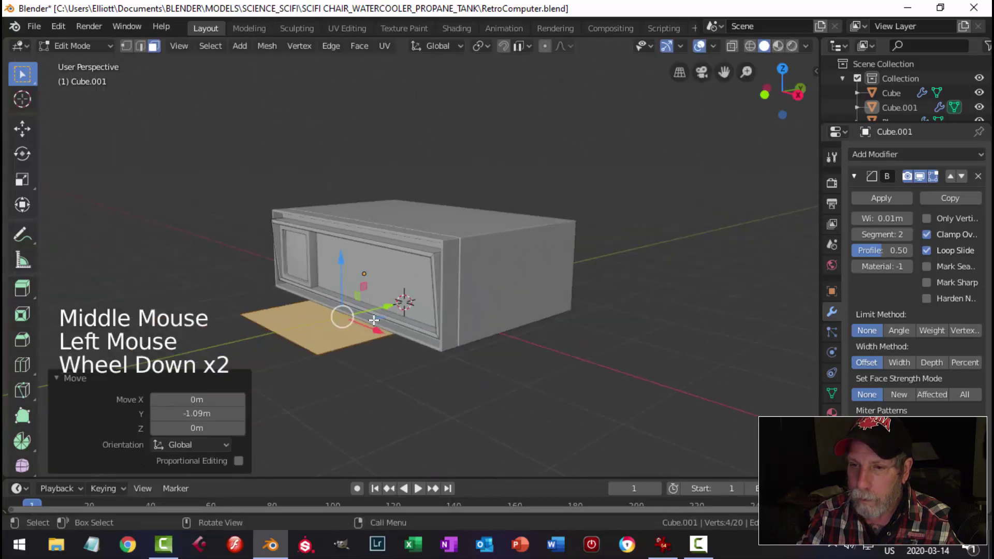
pyautogui.moveTo(340, 267); pyautogui.dragTo(341, 238)
pyautogui.write('r')
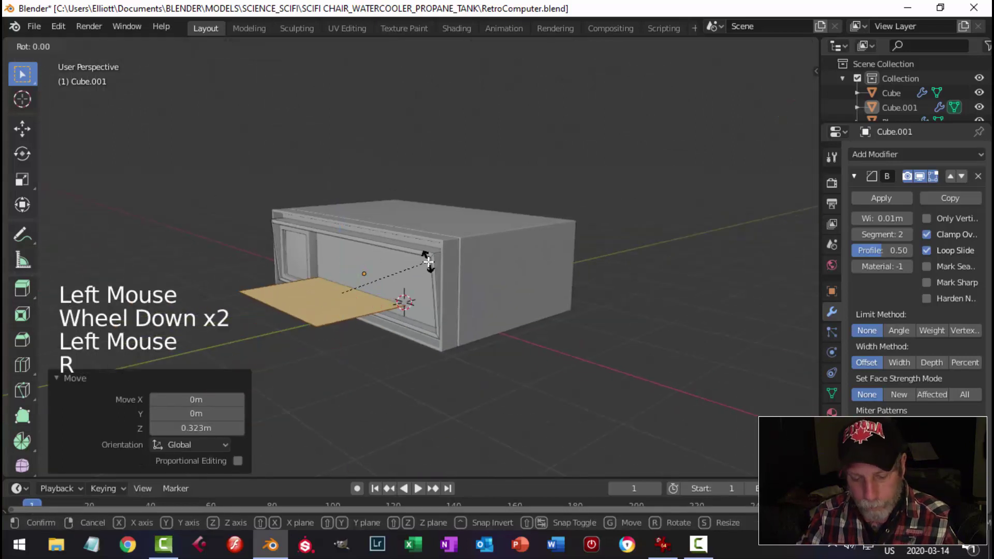
pyautogui.write('90')
pyautogui.press('Return')
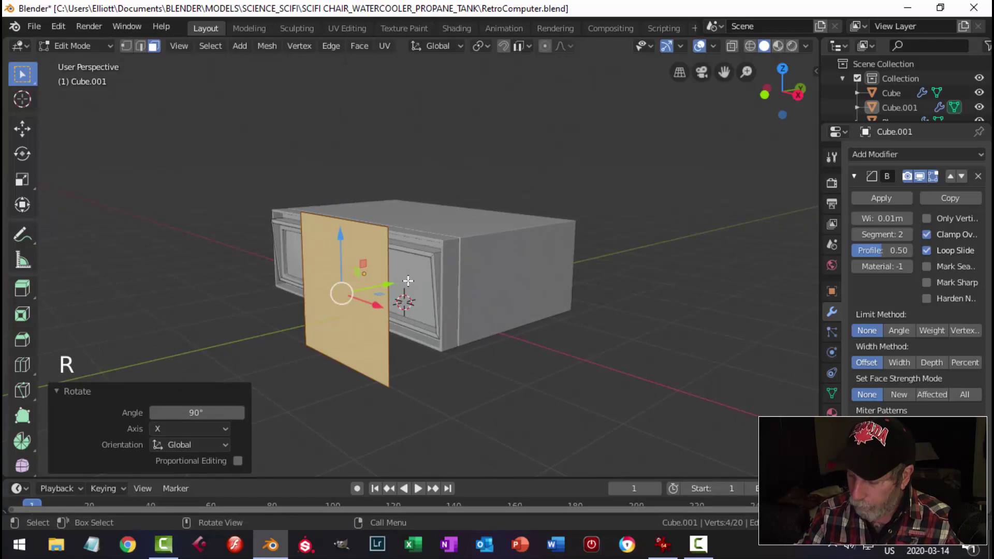
# - Narrow the upright plane to a thin strip by scaling it to 0.031 in X
pyautogui.press('KP_1')
pyautogui.scroll(2, 568, 296)
pyautogui.press('s')
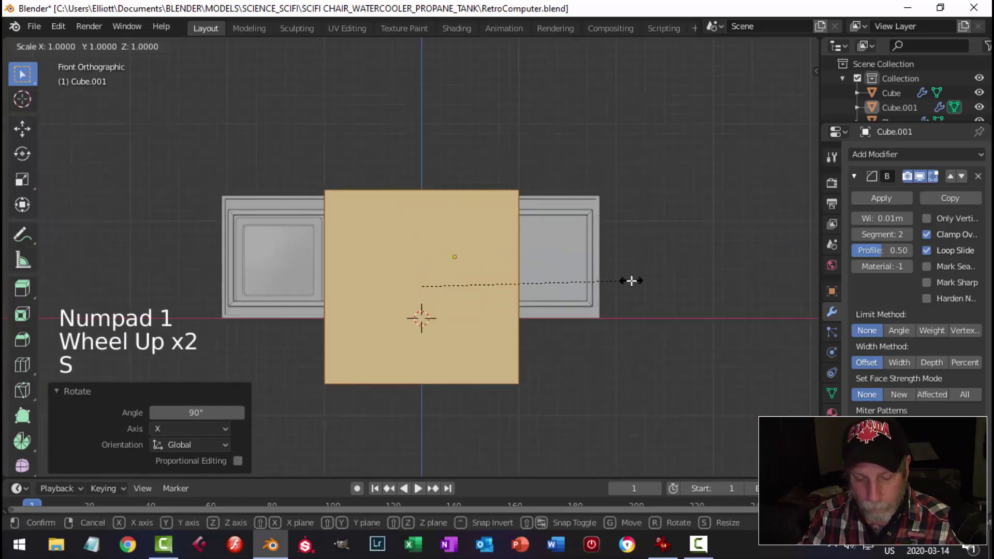
pyautogui.press('x')
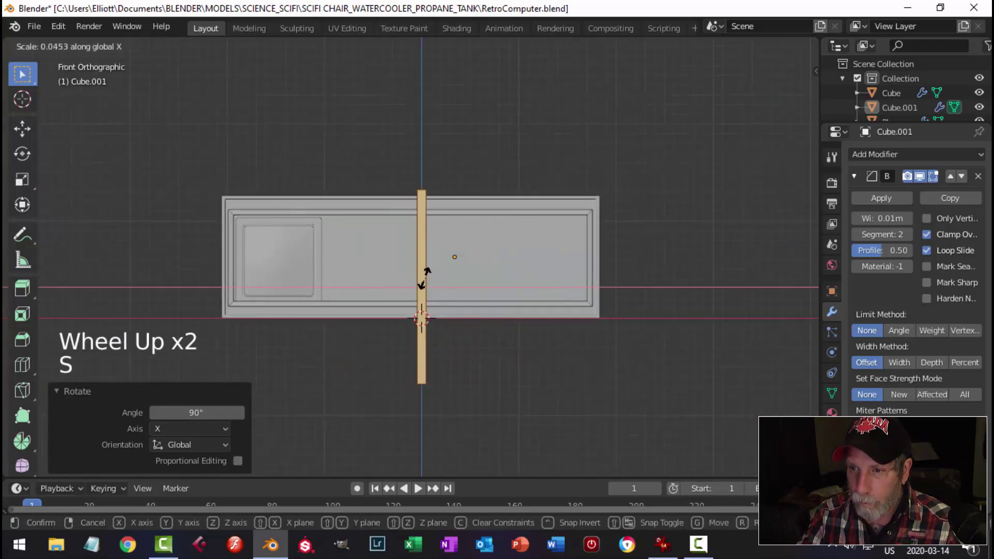
pyautogui.click(426, 275)
pyautogui.moveTo(505, 266); pyautogui.dragTo(414, 310, button='middle')
pyautogui.press('KP_1')
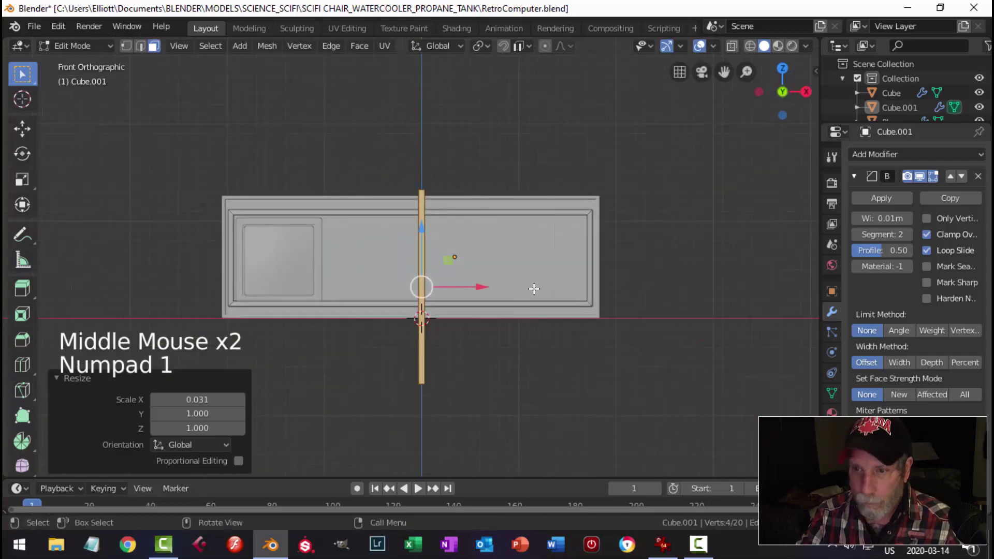
# - Shorten the strip in Z and raise it so it spans the height of the front frame's opening
pyautogui.press('s')
pyautogui.press('z')
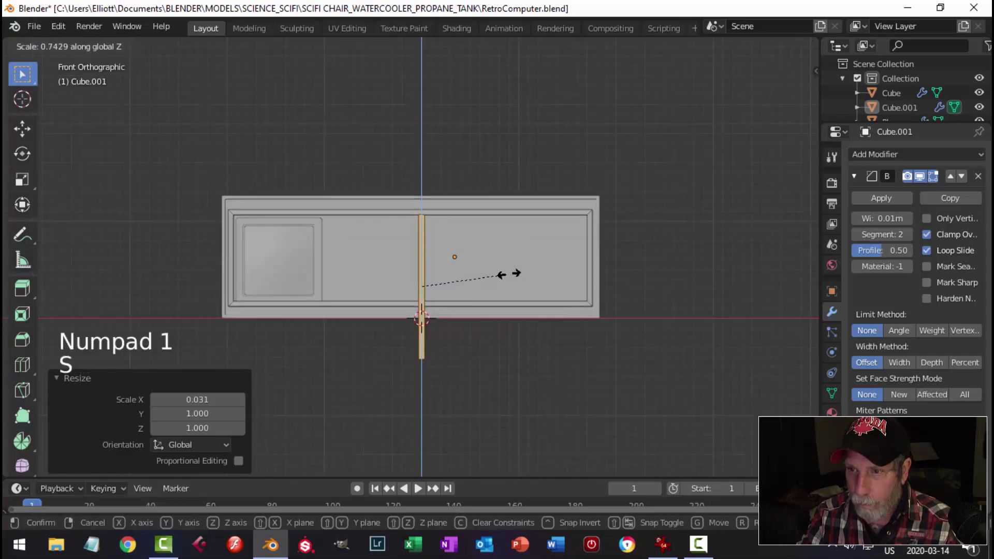
pyautogui.click(480, 256)
pyautogui.moveTo(421, 228)
pyautogui.mouseDown()
pyautogui.moveTo(440, 221)
pyautogui.moveTo(418, 212)
pyautogui.mouseUp()
pyautogui.press('s')
pyautogui.press('z')
pyautogui.click(487, 258)
# - Extrude the strip toward the case along Y to give the vertical divider bar depth
pyautogui.moveTo(417, 212); pyautogui.dragTo(327, 288, button='middle')
pyautogui.scroll(3, 327, 287)
pyautogui.press('e')
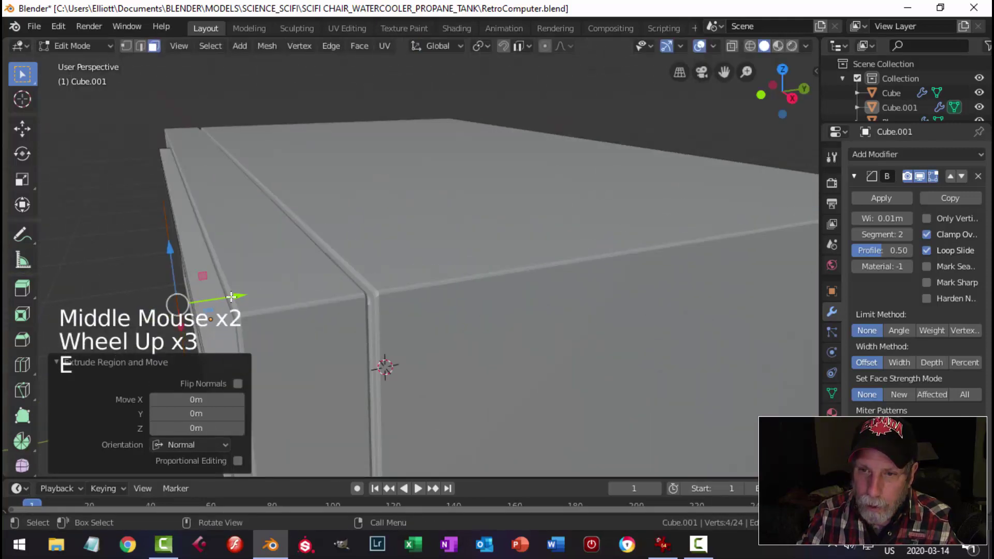
pyautogui.click(238, 293)
pyautogui.moveTo(243, 290); pyautogui.dragTo(251, 313, button='middle')
# - Select the divider bar's linked geometry and separate it from the front frame into its own object
pyautogui.press('a')
pyautogui.hotkey('alt', 'a')
pyautogui.click(242, 263)
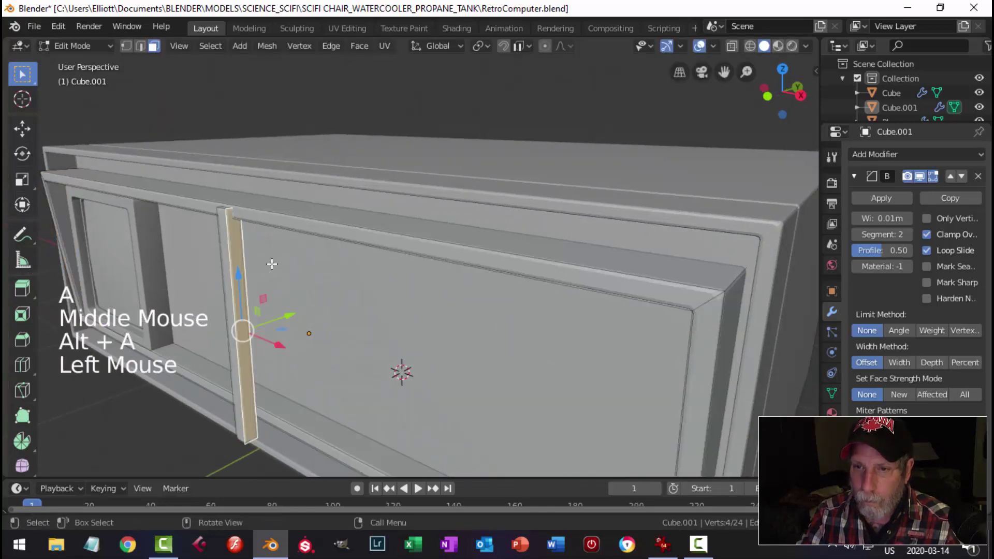
pyautogui.press('Tab')
pyautogui.click(226, 266)
pyautogui.press('Tab')
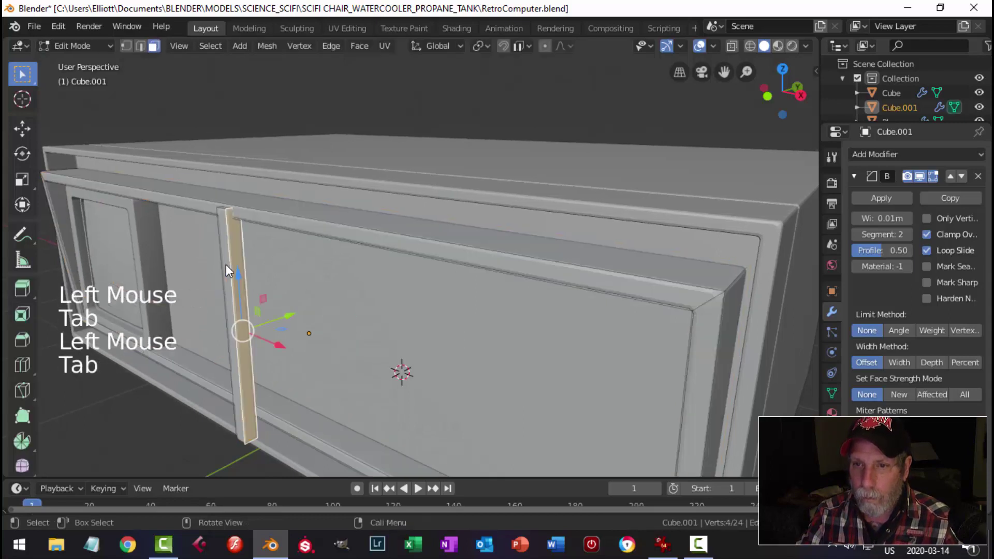
pyautogui.hotkey('ctrl', 'l')
pyautogui.press('p')
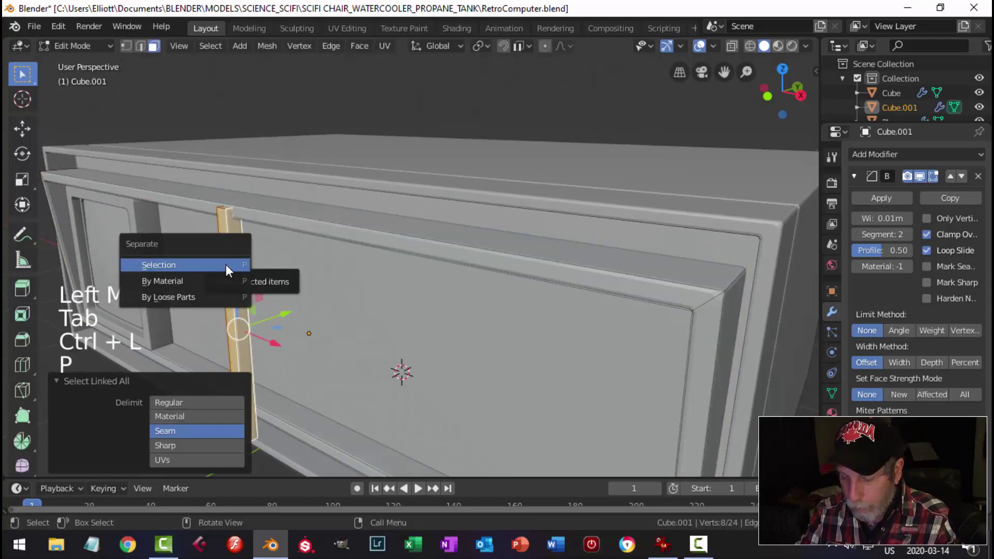
pyautogui.click(226, 265)
pyautogui.press('Tab')
# - Set the divider bar's origin to its geometry and move the bar 0.195 m along Y into the frame
pyautogui.click(225, 269)
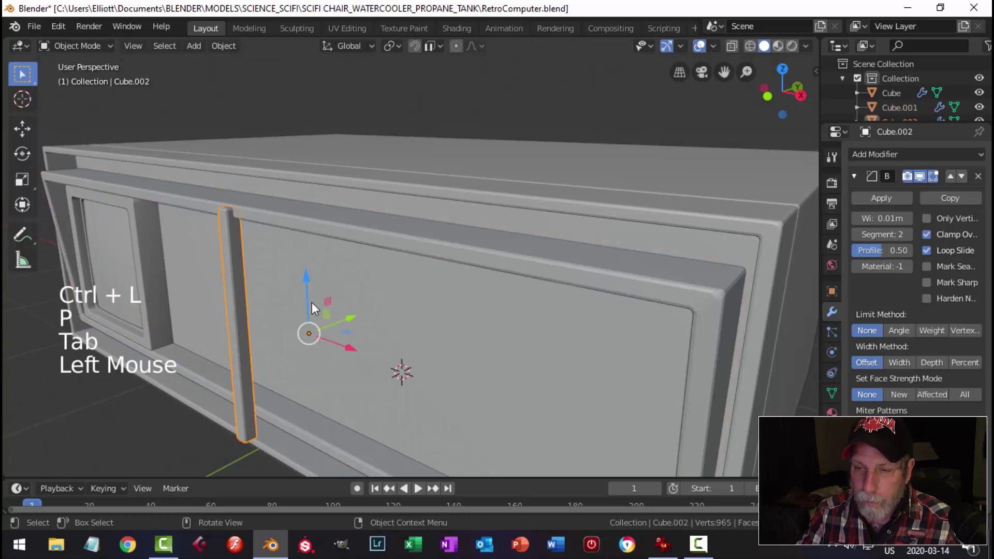
pyautogui.click(223, 45)
pyautogui.moveTo(246, 77)
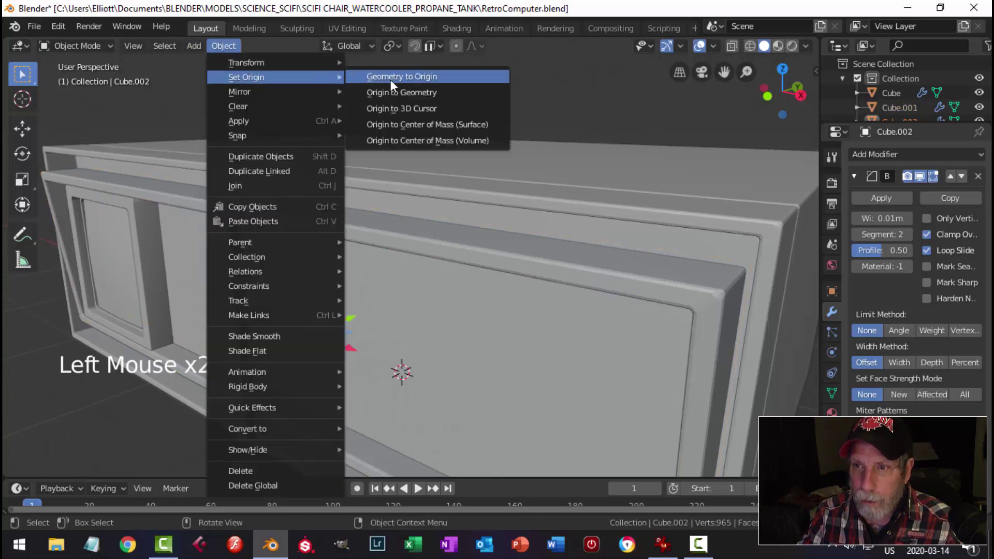
pyautogui.click(394, 92)
pyautogui.moveTo(275, 311); pyautogui.dragTo(311, 284)
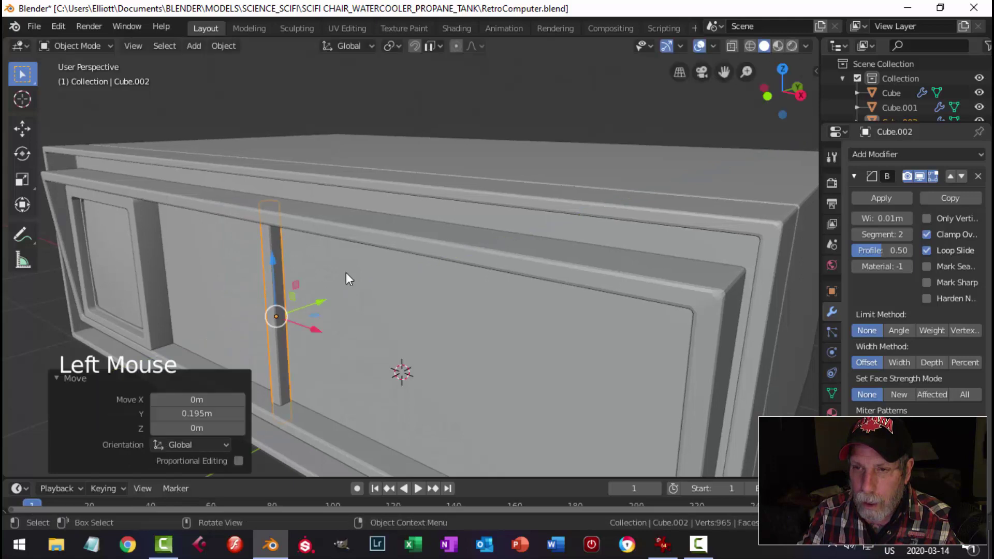
# - Deepen the divider bar by moving its front face about 0.053 m forward along negative Y
pyautogui.moveTo(346, 277); pyautogui.dragTo(270, 243, button='middle')
pyautogui.press('Tab')
pyautogui.click(251, 224)
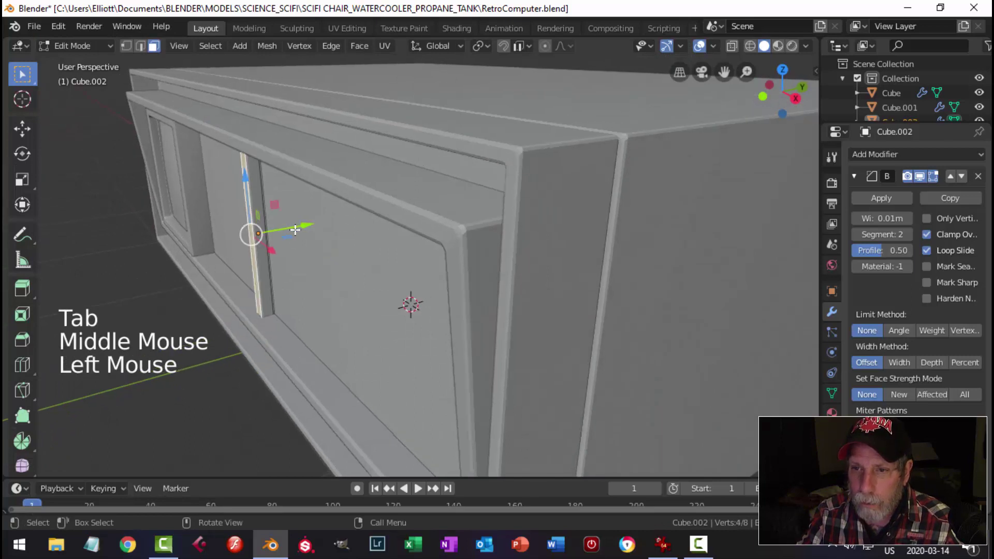
pyautogui.moveTo(295, 230); pyautogui.dragTo(286, 232)
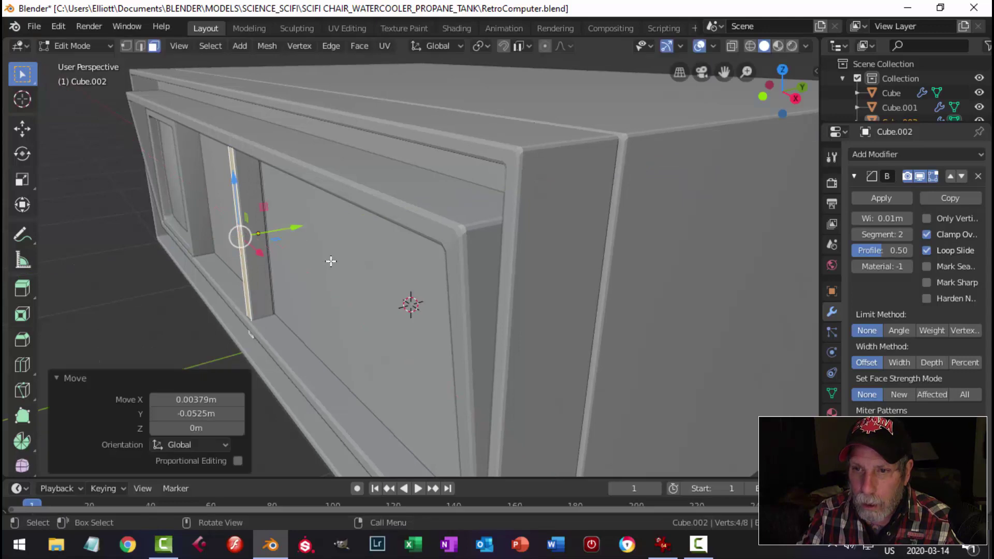
# - Raise the divider bar's bottom end face 0.0621 m in Z and delete that face
pyautogui.moveTo(331, 259); pyautogui.dragTo(444, 258, button='middle')
pyautogui.press('a')
pyautogui.press('s')
pyautogui.click(490, 264)
pyautogui.hotkey('alt', 'a')
pyautogui.click(444, 258)
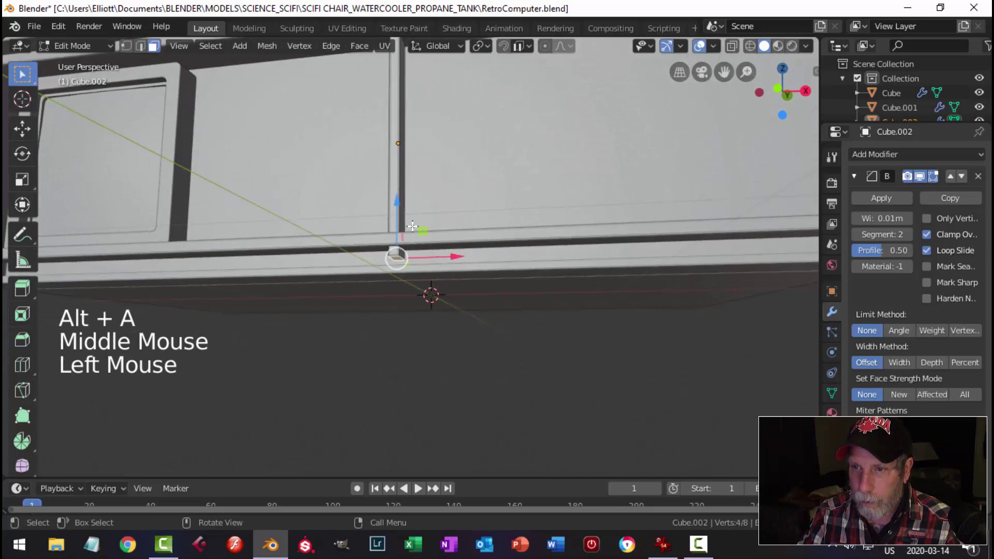
pyautogui.moveTo(399, 218); pyautogui.dragTo(401, 195)
pyautogui.press('x')
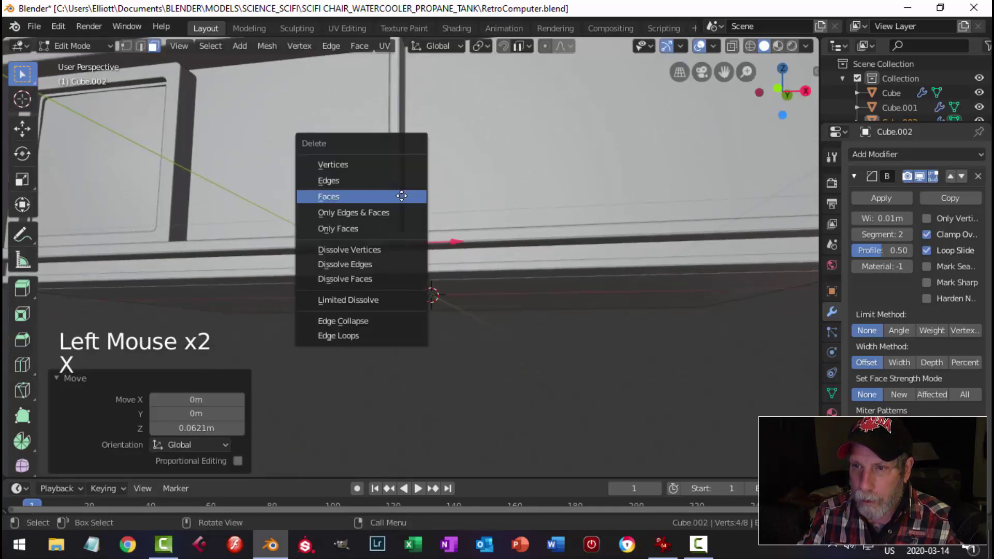
pyautogui.click(401, 196)
# - Lower the divider bar's top end face 0.0108 m in Z using wireframe display, and delete that face
pyautogui.moveTo(474, 166); pyautogui.dragTo(355, 197, button='middle')
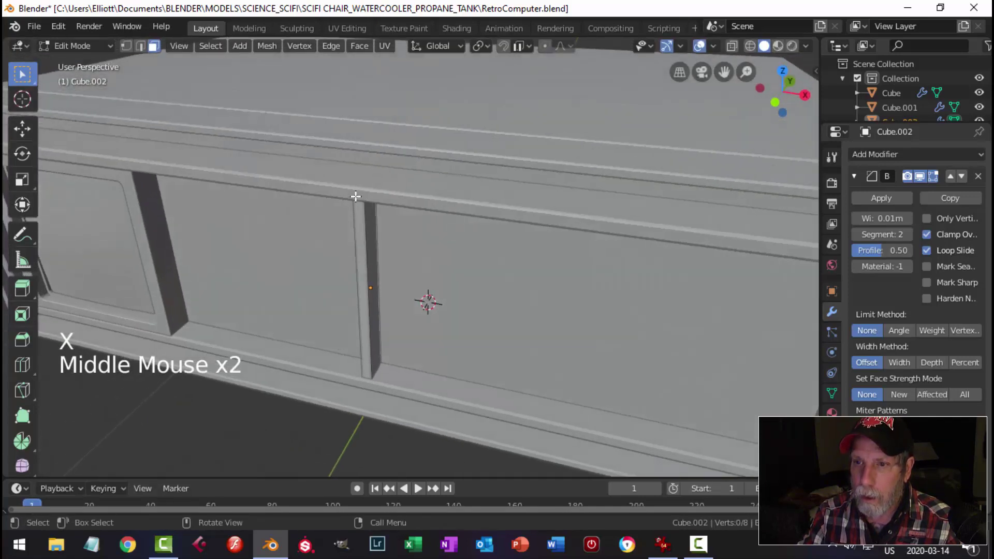
pyautogui.press('z')
pyautogui.click(250, 179)
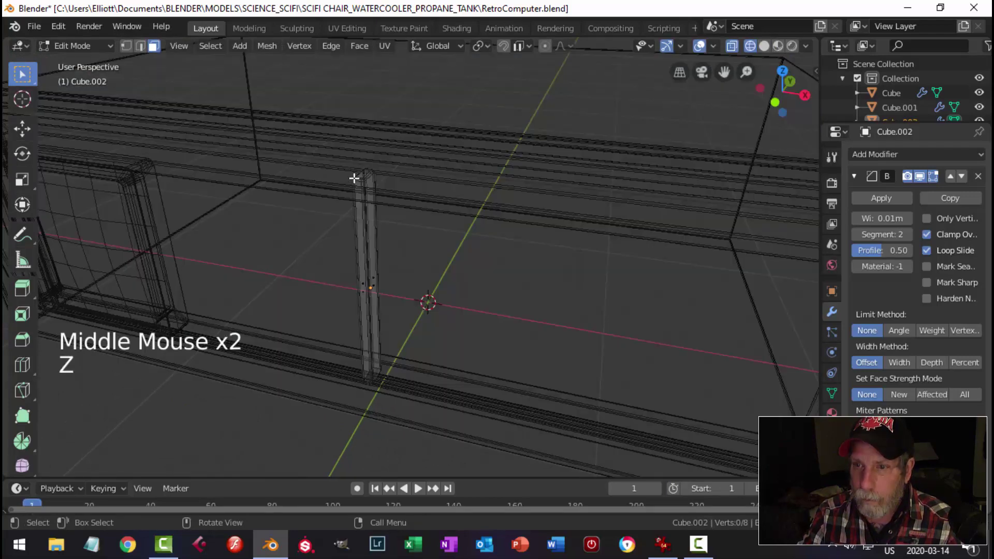
pyautogui.press('KP_1')
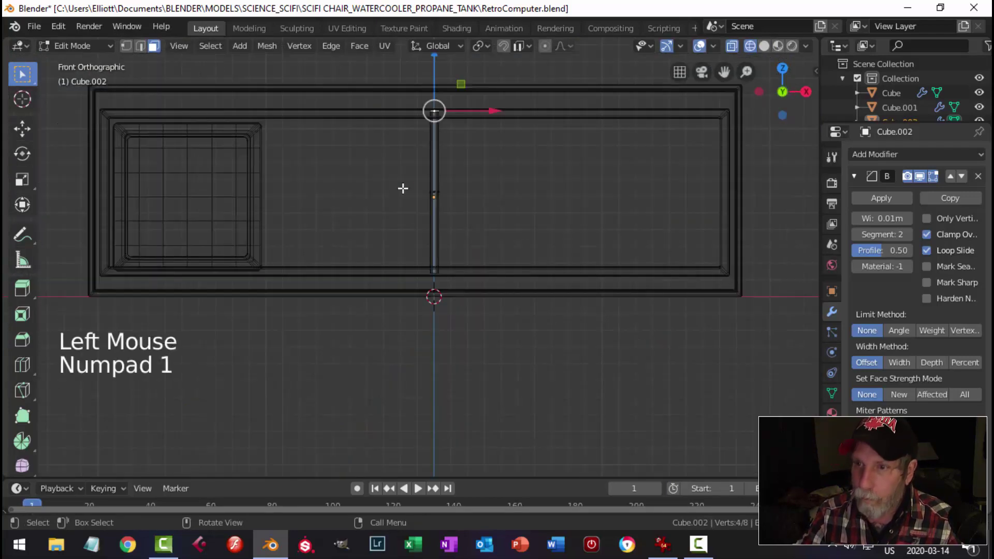
pyautogui.keyDown('shift'); pyautogui.moveTo(471, 155); pyautogui.dragTo(439, 224, button='middle'); pyautogui.keyUp('shift')
pyautogui.scroll(1, 445, 172)
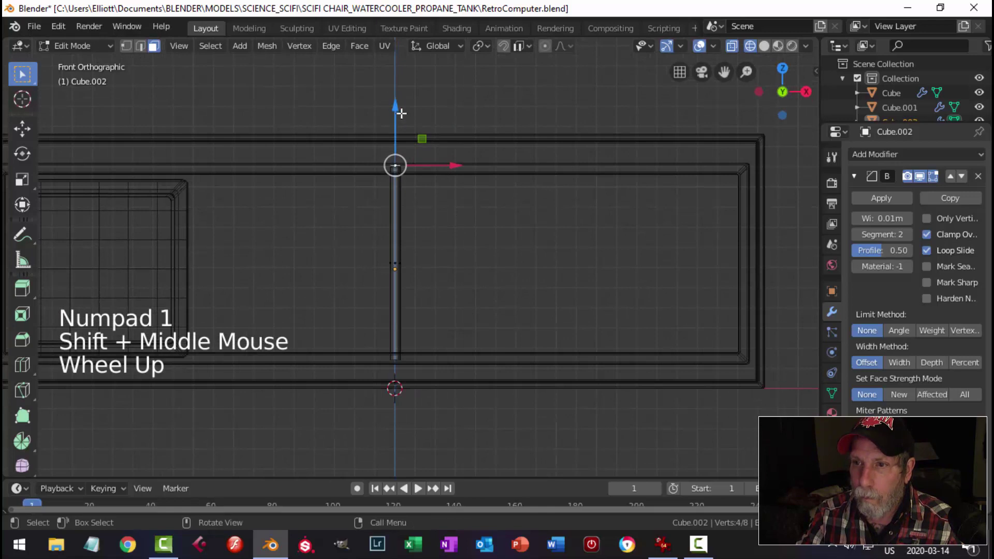
pyautogui.moveTo(402, 114); pyautogui.dragTo(396, 109)
pyautogui.press('x')
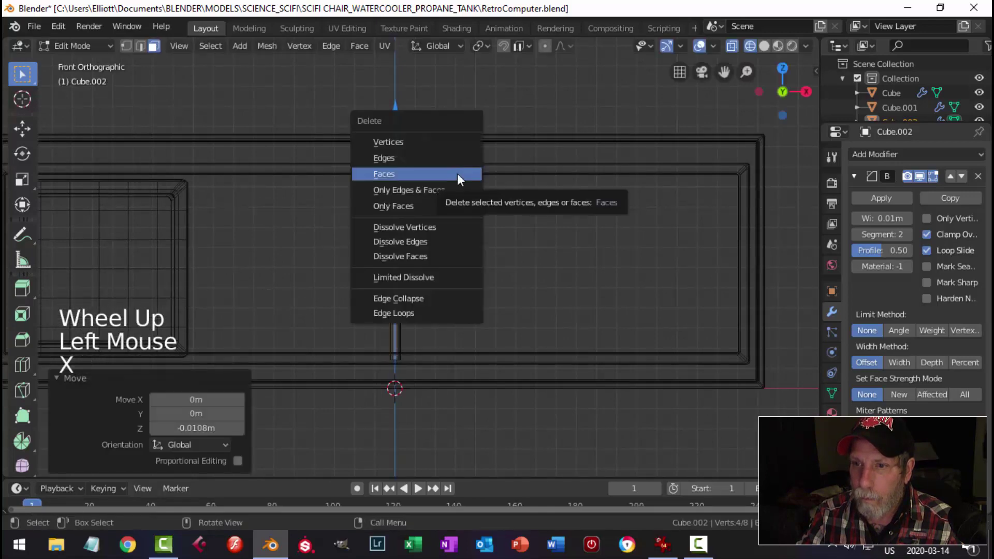
pyautogui.click(457, 173)
# - Adjust the divider bar's hidden back face along Y, delete it, and return to Object Mode in solid shading
pyautogui.moveTo(512, 215); pyautogui.dragTo(281, 235, button='middle')
pyautogui.click(285, 236)
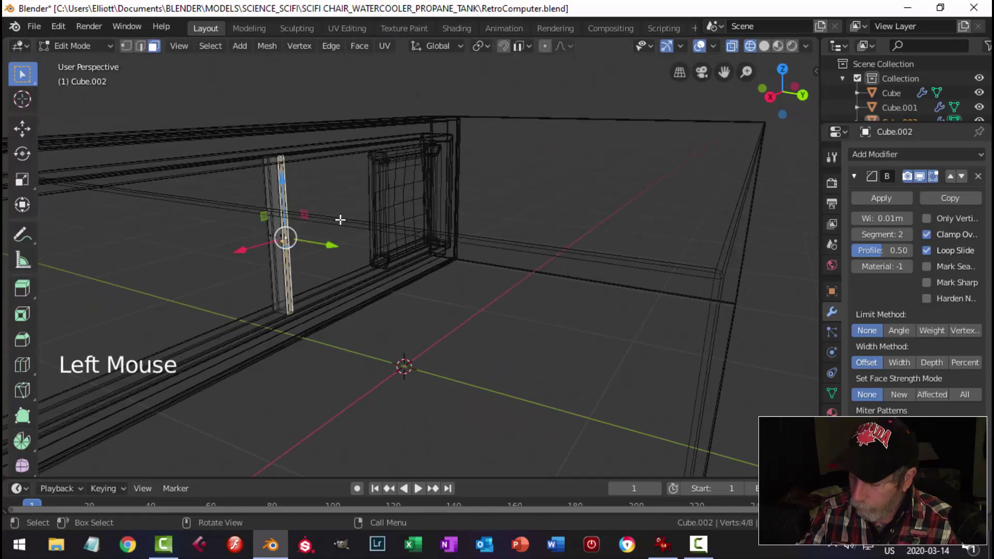
pyautogui.press('KP_3')
pyautogui.scroll(4, 335, 220)
pyautogui.keyDown('shift'); pyautogui.moveTo(379, 224); pyautogui.dragTo(352, 313, button='middle'); pyautogui.keyUp('shift')
pyautogui.moveTo(343, 314); pyautogui.dragTo(346, 311)
pyautogui.press('x')
pyautogui.click(401, 290)
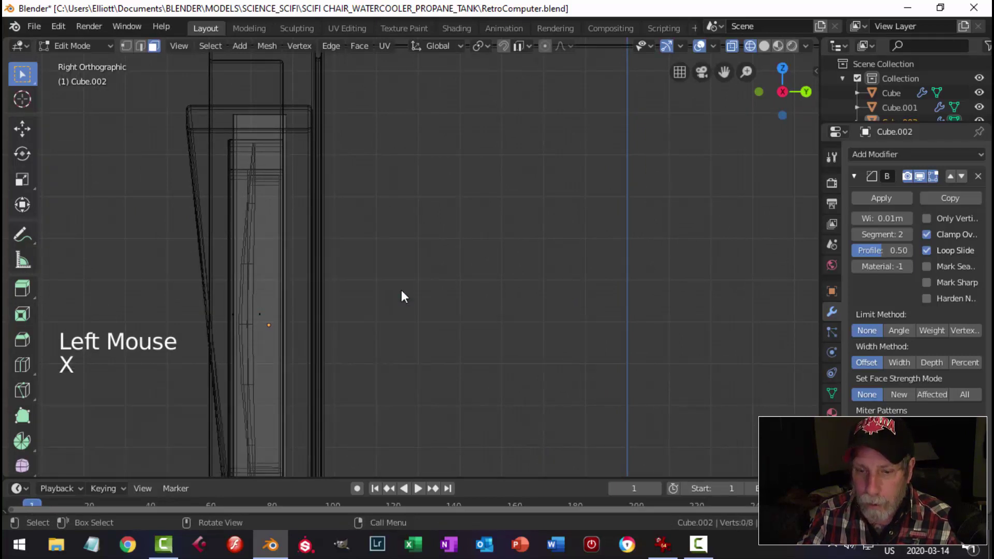
pyautogui.press('z')
pyautogui.scroll(-2, 361, 289)
pyautogui.moveTo(362, 288); pyautogui.dragTo(452, 323, button='middle')
pyautogui.scroll(-1, 368, 328)
pyautogui.press('Tab')
pyautogui.hotkey('alt', 'a')
pyautogui.scroll(-5, 421, 324)
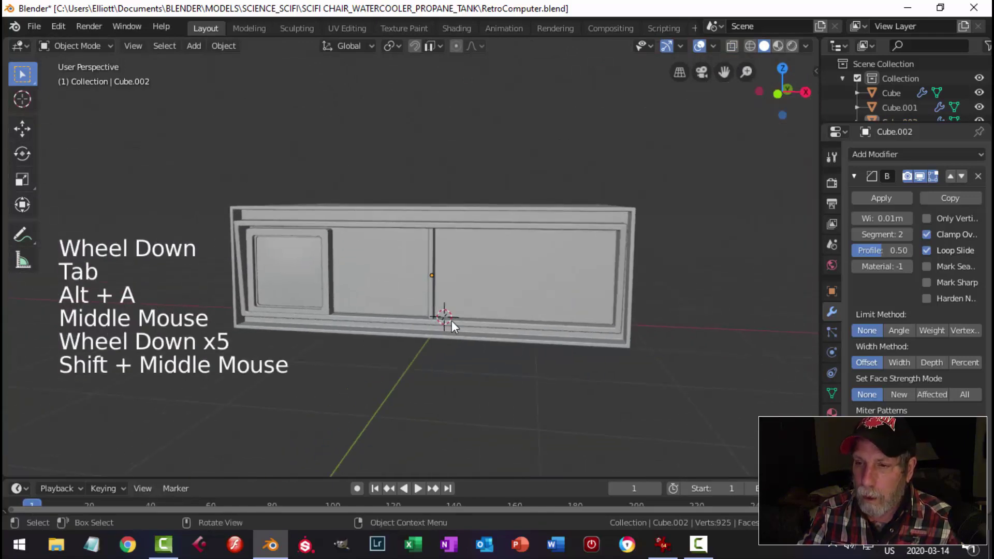
# - Move the divider bar 0.828 m along X, and fine-tune it by -0.0178 m
pyautogui.click(431, 274)
pyautogui.moveTo(489, 271); pyautogui.dragTo(572, 289)
pyautogui.scroll(2, 588, 287)
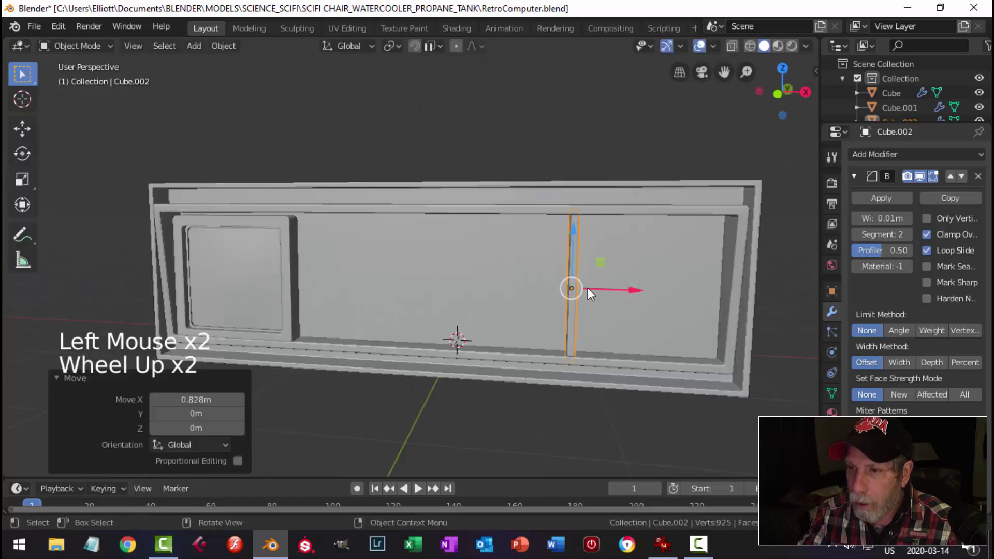
pyautogui.moveTo(635, 289); pyautogui.dragTo(634, 288)
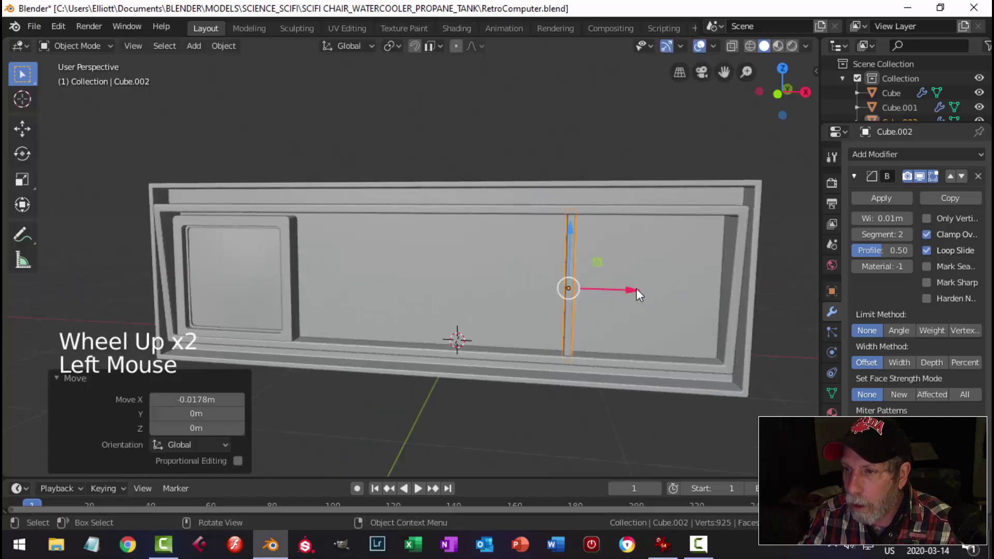
# - Duplicate the divider bar twice along negative X, placing one copy mid-opening and one beside the framed screen
pyautogui.hotkey('shift', 'd')
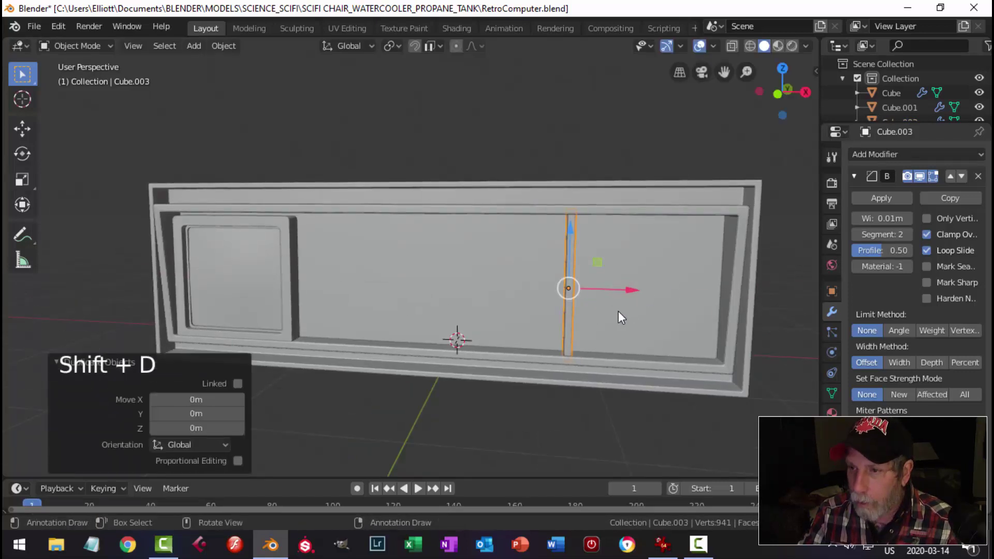
pyautogui.moveTo(629, 291); pyautogui.dragTo(373, 298)
pyautogui.hotkey('shift', 'd')
pyautogui.moveTo(455, 293); pyautogui.dragTo(406, 322, button='middle')
pyautogui.hotkey('alt', 'a')
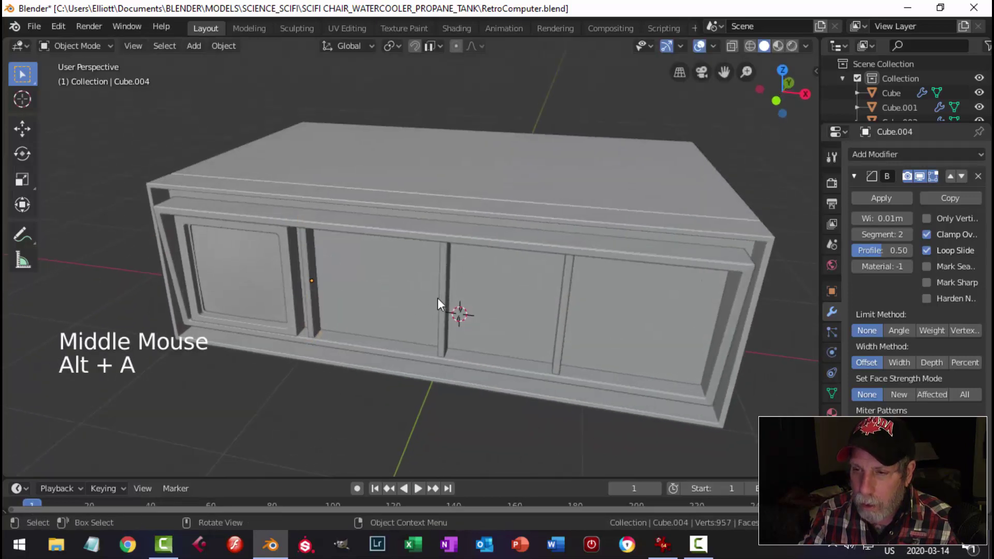
# - Shift the two divider bars farthest from the screen together along X toward it, and save the file
pyautogui.click(446, 296)
pyautogui.keyDown('shift'); pyautogui.click(567, 299); pyautogui.keyUp('shift')
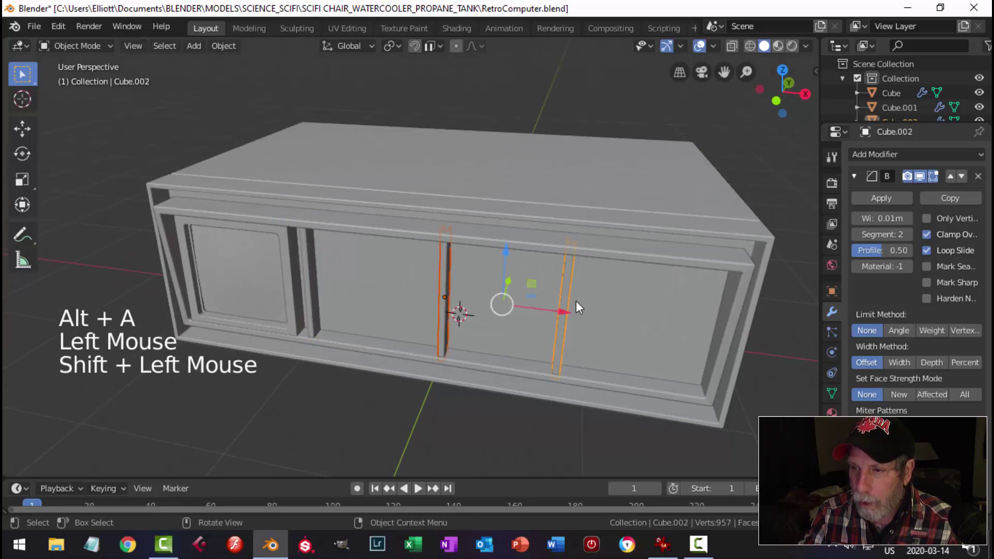
pyautogui.moveTo(575, 300); pyautogui.dragTo(527, 310)
pyautogui.hotkey('alt', 'a')
pyautogui.moveTo(524, 355); pyautogui.dragTo(429, 325, button='middle')
pyautogui.scroll(-2, 592, 304)
pyautogui.hotkey('ctrl', 's')
# - Select the case's recessed front panel face in Edit Mode and move it slightly forward along Y
pyautogui.scroll(3, 455, 336)
pyautogui.click(525, 338)
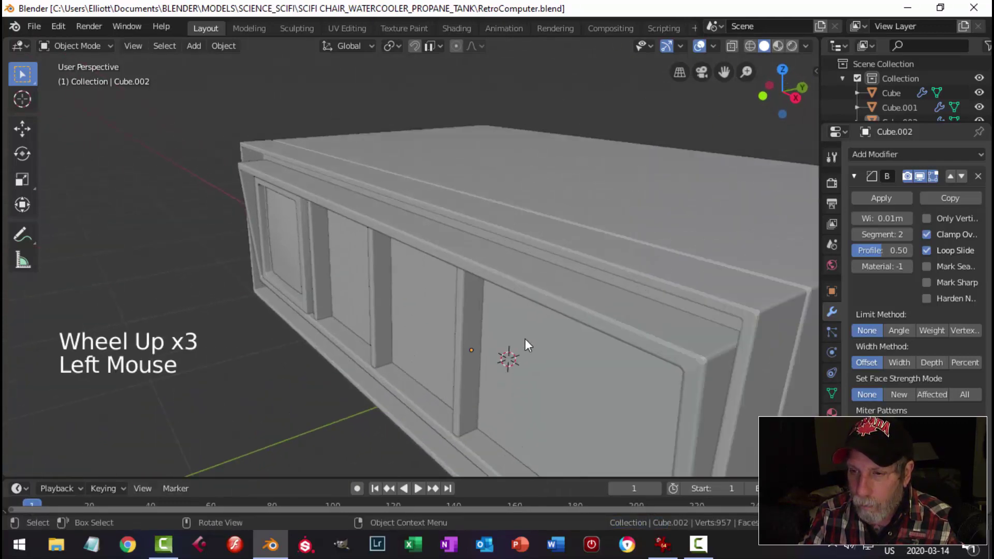
pyautogui.click(589, 280)
pyautogui.press('Tab')
pyautogui.click(541, 367)
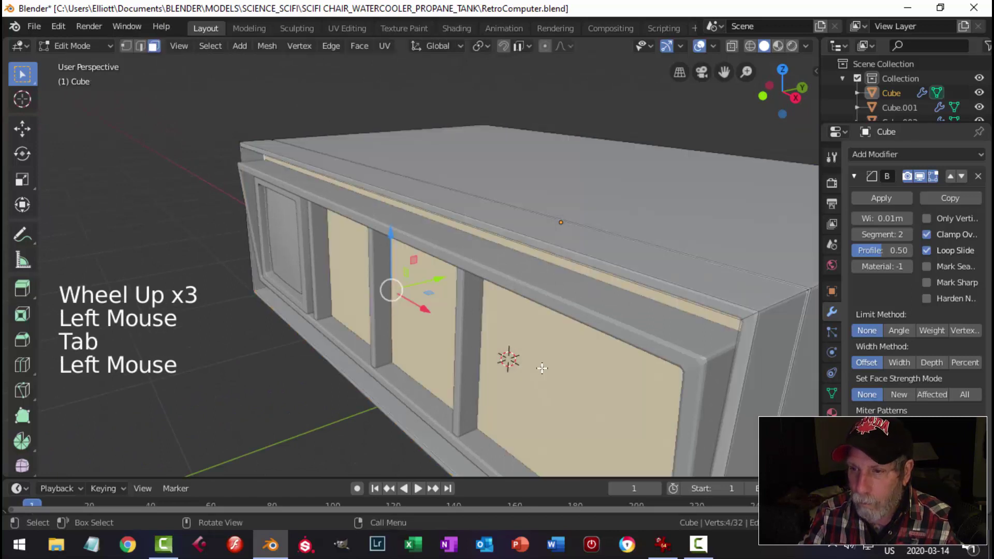
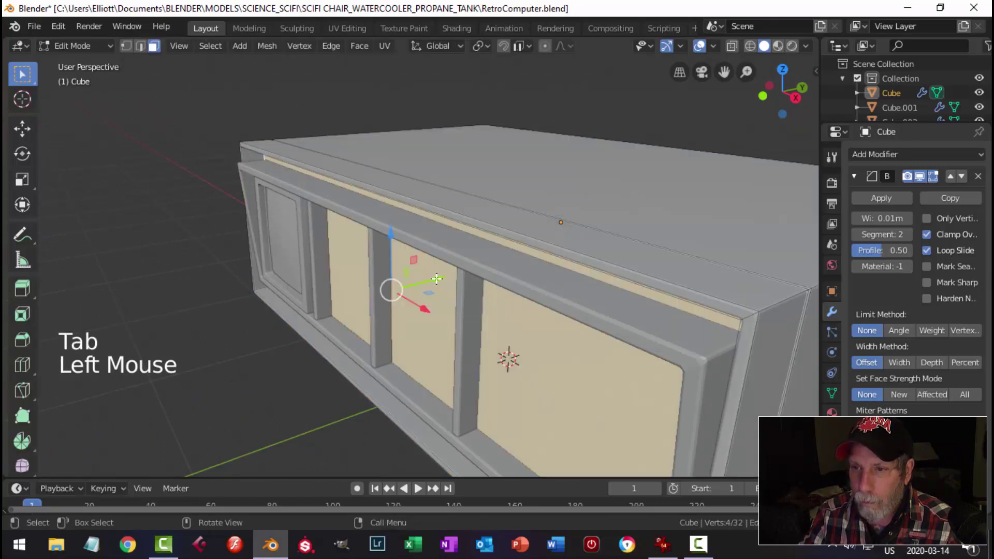
pyautogui.moveTo(436, 278); pyautogui.dragTo(428, 286)
pyautogui.hotkey('alt', 'a')
pyautogui.press('Tab')
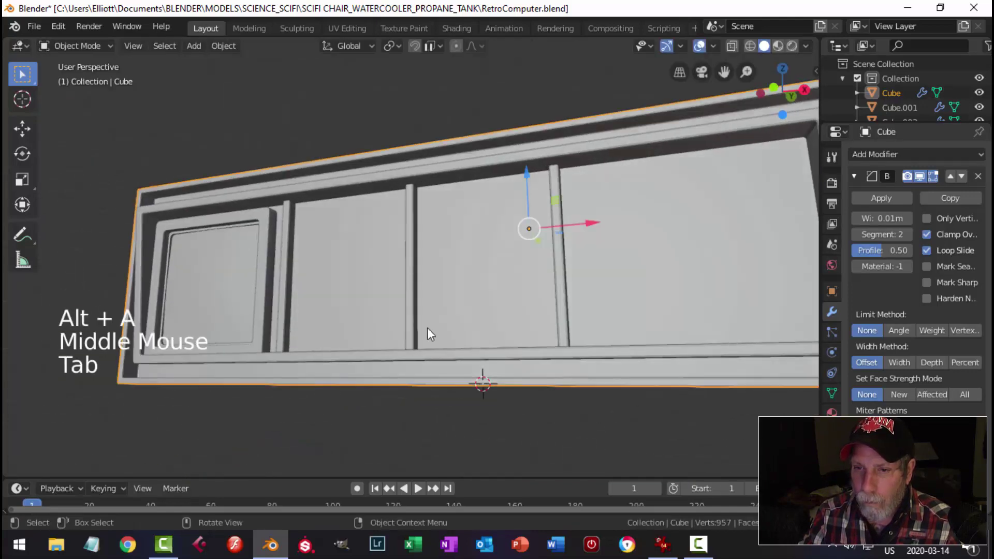
# - Move the middle divider bar along negative X to narrow the compartment beside the framed screen
pyautogui.moveTo(427, 328); pyautogui.dragTo(494, 371, button='middle')
pyautogui.hotkey('alt', 'a')
pyautogui.scroll(2, 556, 362)
pyautogui.scroll(-3, 494, 371)
pyautogui.moveTo(494, 317); pyautogui.dragTo(606, 316, button='middle')
pyautogui.scroll(2, 497, 326)
pyautogui.moveTo(495, 322); pyautogui.dragTo(506, 321, button='middle')
pyautogui.moveTo(507, 321); pyautogui.dragTo(449, 242, button='middle')
pyautogui.click(444, 238)
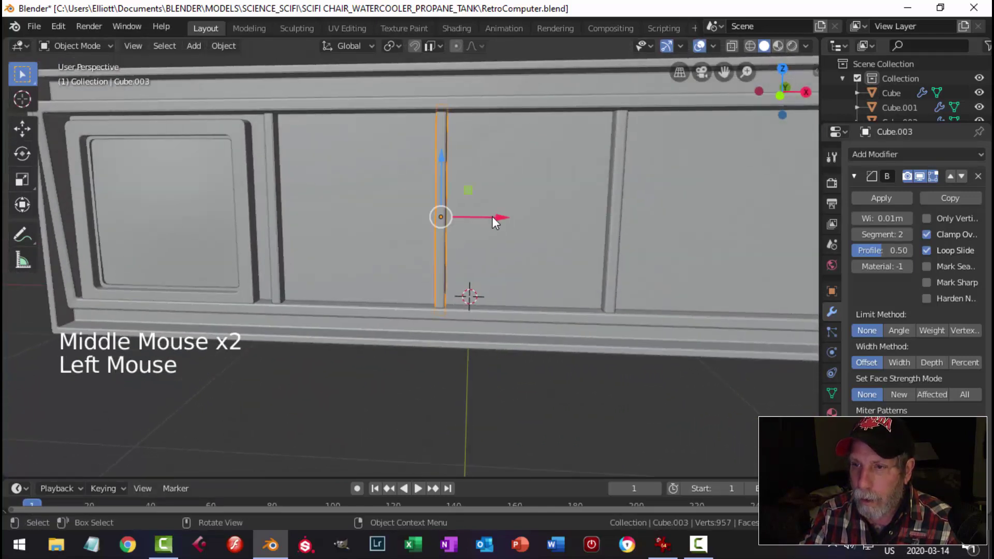
pyautogui.scroll(-3, 502, 222)
pyautogui.moveTo(488, 238); pyautogui.dragTo(457, 232)
pyautogui.hotkey('alt', 'a')
pyautogui.keyDown('shift'); pyautogui.moveTo(393, 242); pyautogui.dragTo(436, 280, button='middle'); pyautogui.keyUp('shift')
pyautogui.scroll(2, 409, 259)
pyautogui.click(453, 250)
pyautogui.press('Tab')
pyautogui.press('Tab')
# - Add a mesh circle with 18 vertices
pyautogui.hotkey('shift', 'a')
pyautogui.moveTo(421, 273)
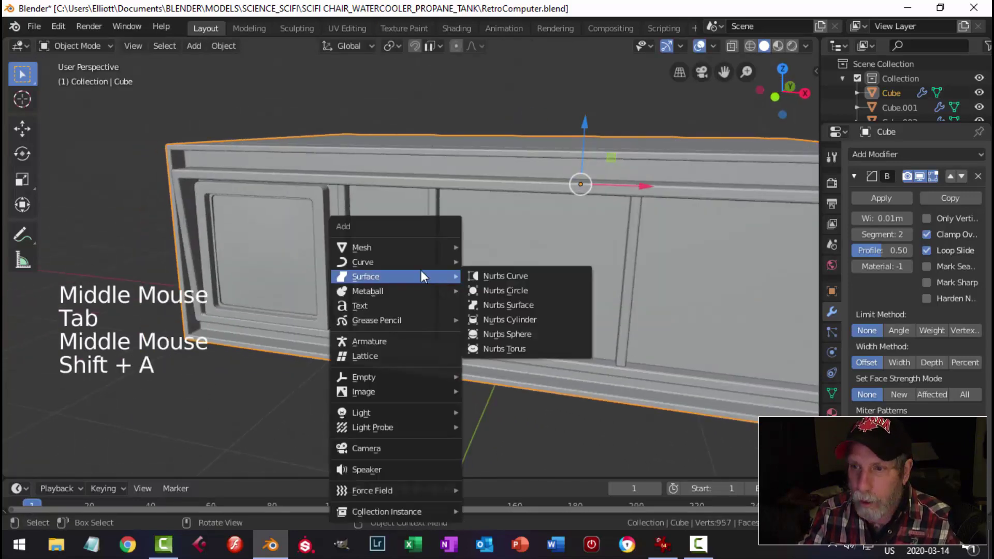
pyautogui.moveTo(420, 247)
pyautogui.click(502, 275)
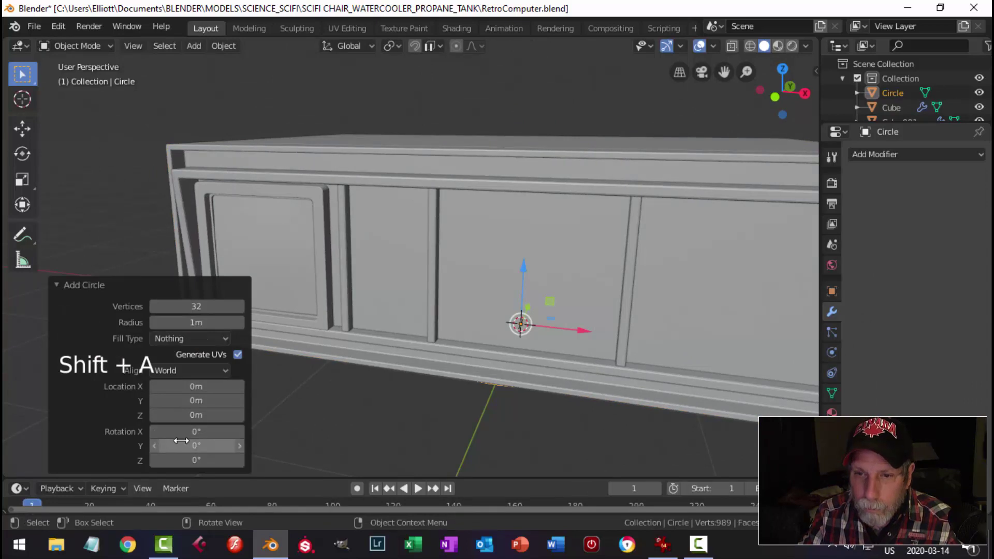
pyautogui.click(193, 308)
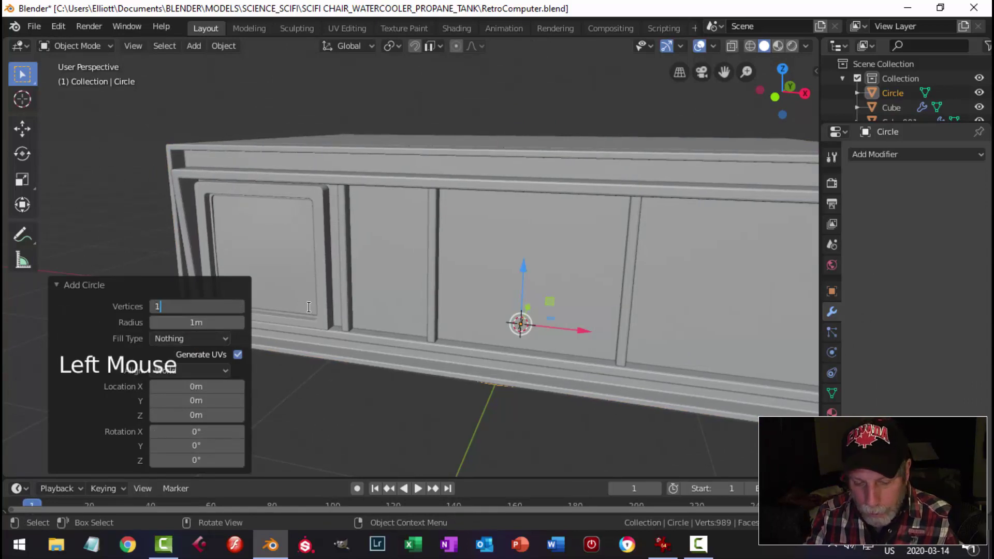
# - Move the circle up and forward so it sits in front of the computer's case
pyautogui.moveTo(623, 336); pyautogui.dragTo(584, 336, button='middle')
pyautogui.moveTo(582, 317); pyautogui.dragTo(399, 262)
pyautogui.scroll(-2, 407, 374)
# - Scale the circle's vertices to 0.087 and rotate them 90° about X to face the front
pyautogui.press('Tab')
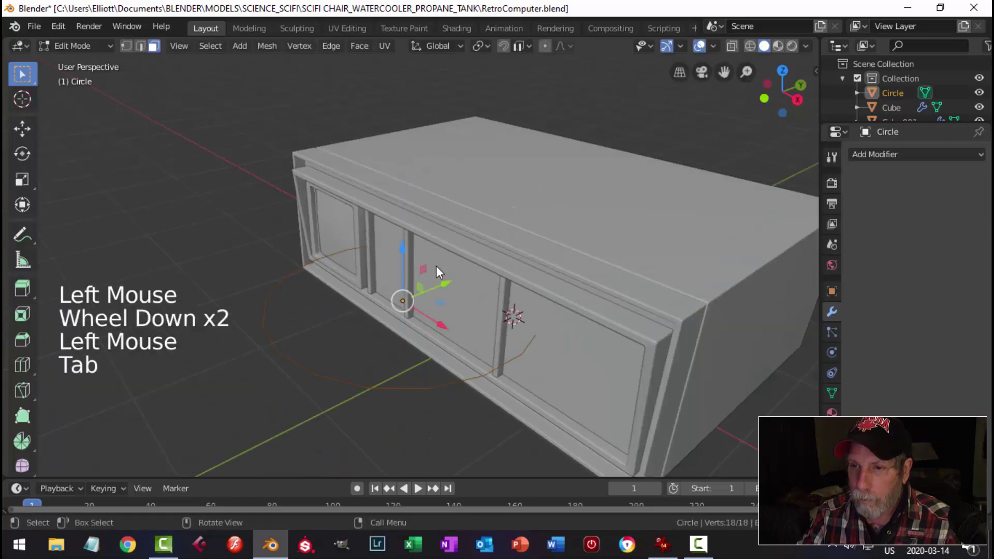
pyautogui.press('s')
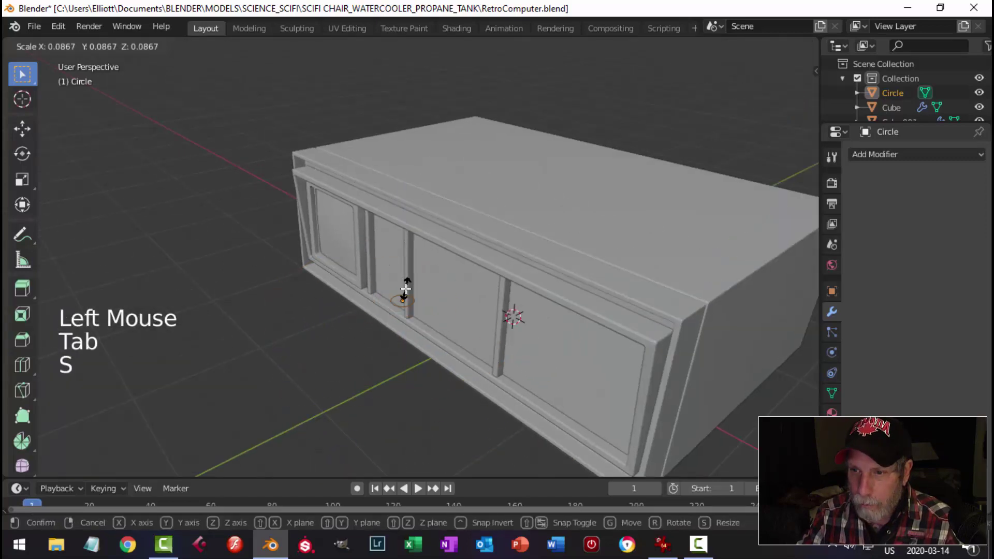
pyautogui.click(406, 287)
pyautogui.press('r')
pyautogui.press('x')
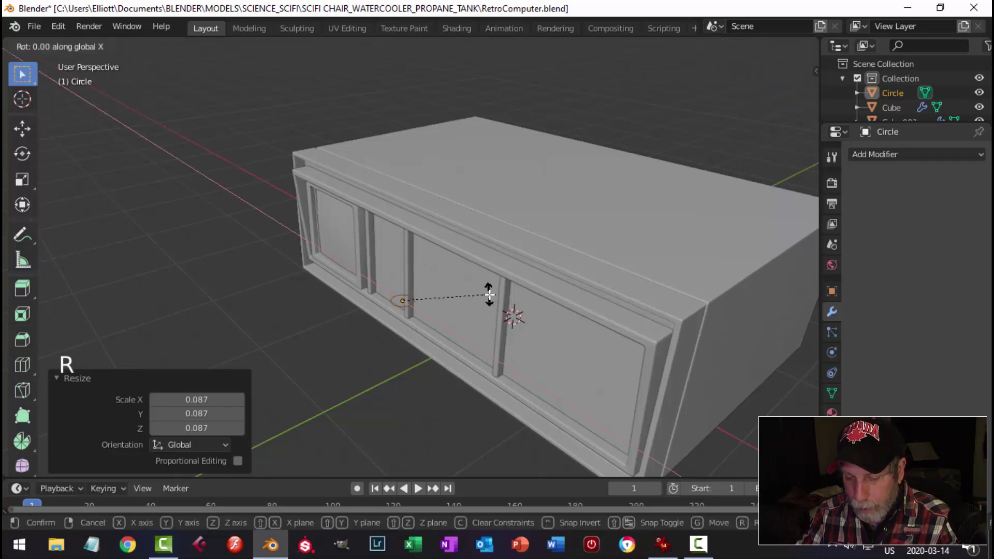
pyautogui.press('Return')
# - Place the circle in the upper part of the narrow compartment, moving it -0.761 m in X and 0.268 m in Z, and scale it to 0.744
pyautogui.press('KP_1')
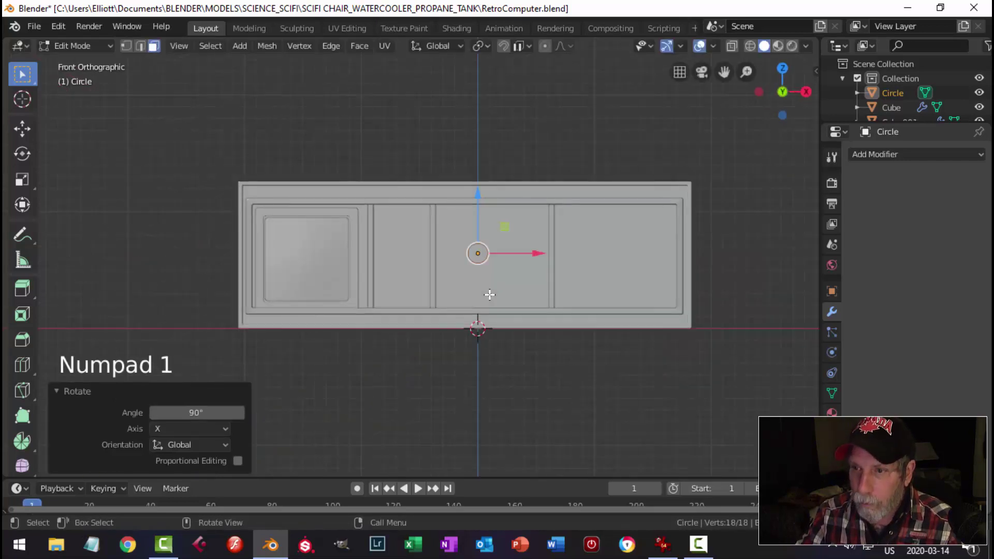
pyautogui.press('g')
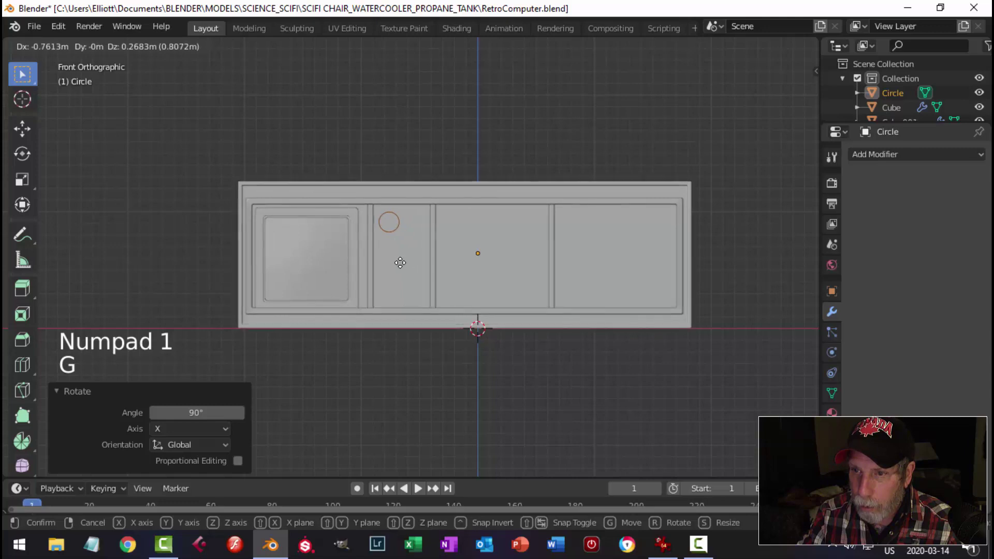
pyautogui.click(400, 262)
pyautogui.scroll(6, 483, 238)
pyautogui.press('s')
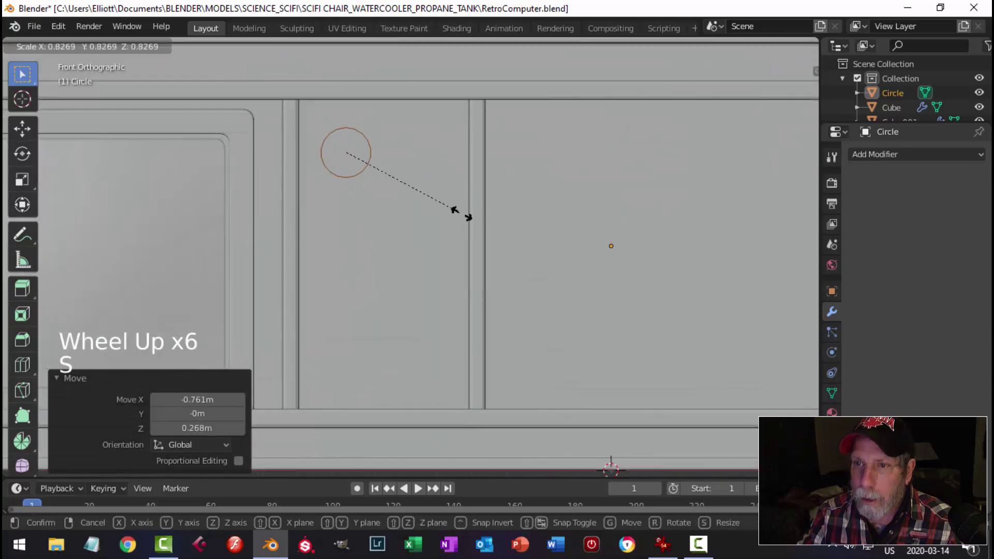
pyautogui.click(445, 204)
# - Move the circle 0.369 m along Y toward the compartment's back panel
pyautogui.moveTo(445, 204); pyautogui.dragTo(323, 223, button='middle')
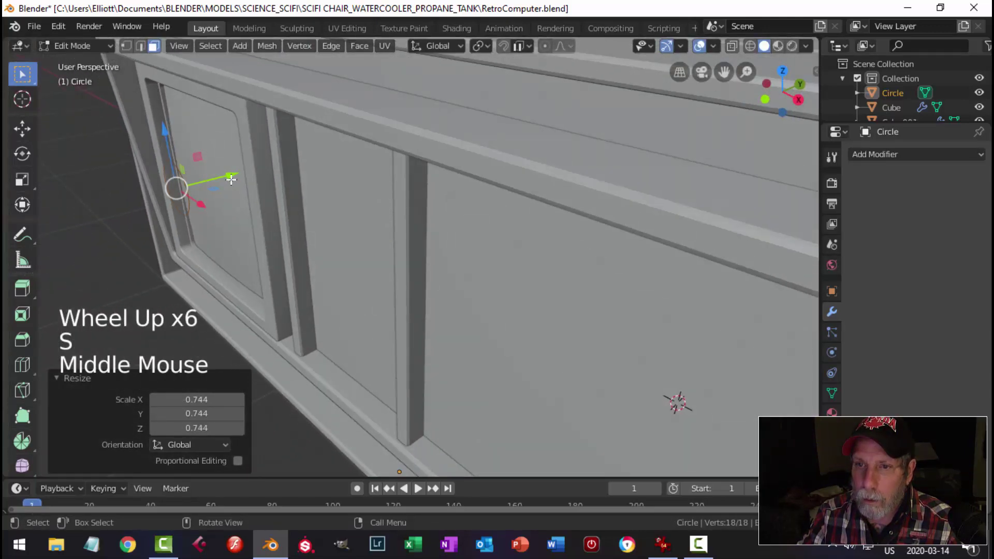
pyautogui.moveTo(231, 179); pyautogui.dragTo(293, 162)
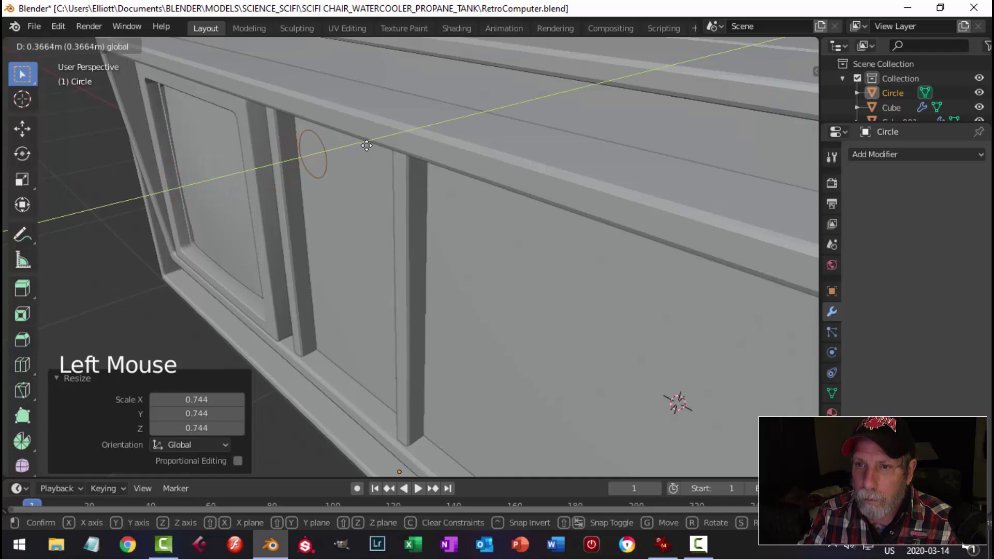
pyautogui.moveTo(366, 145); pyautogui.dragTo(367, 146)
pyautogui.press('KP_1')
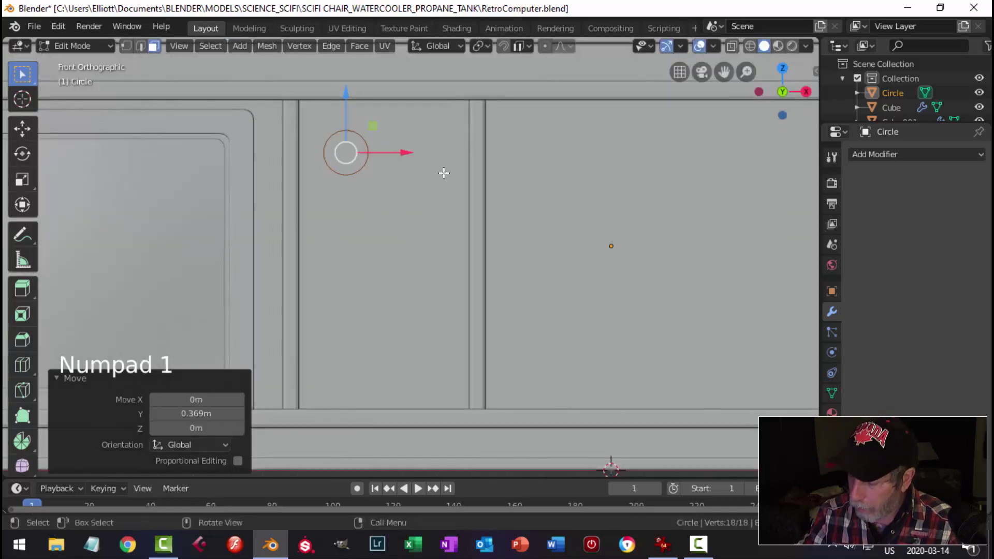
# - Extrude the circle a short distance forward along Y to form the knob's base disc
pyautogui.press('KP_3')
pyautogui.scroll(2, 444, 172)
pyautogui.keyDown('shift'); pyautogui.moveTo(444, 172); pyautogui.dragTo(492, 278, button='middle'); pyautogui.keyUp('shift')
pyautogui.scroll(2, 495, 273)
pyautogui.press('e')
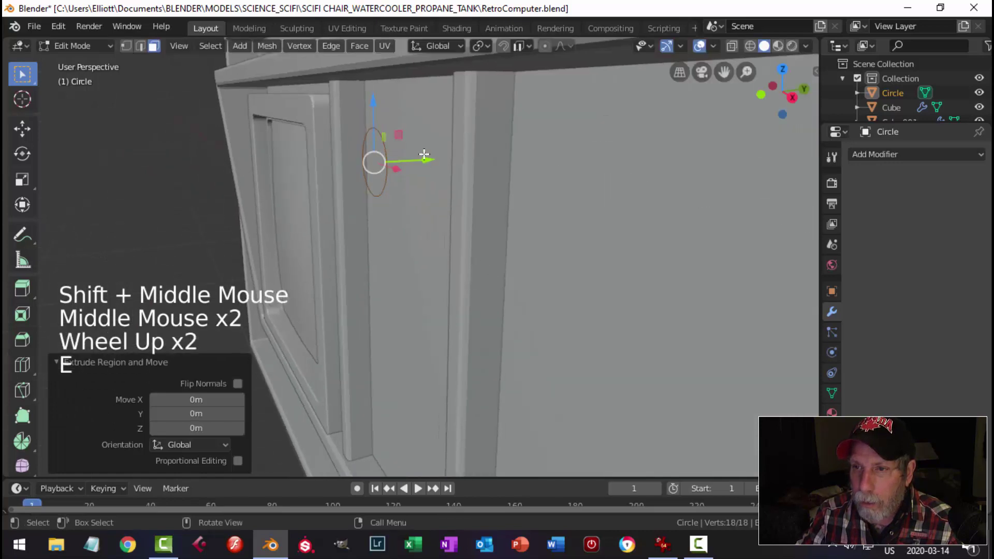
pyautogui.moveTo(424, 154); pyautogui.dragTo(407, 162)
pyautogui.click(424, 167)
# - Extrude the base disc's front edge in place and scale it inward to make a narrower ring
pyautogui.press('e')
pyautogui.moveTo(407, 162); pyautogui.dragTo(446, 195, button='middle')
pyautogui.press('e')
pyautogui.press('s')
pyautogui.click(421, 193)
# - Extrude the inner ring about 0.057 m forward along Y to form the knob's stem
pyautogui.press('e')
pyautogui.moveTo(406, 159); pyautogui.dragTo(391, 161)
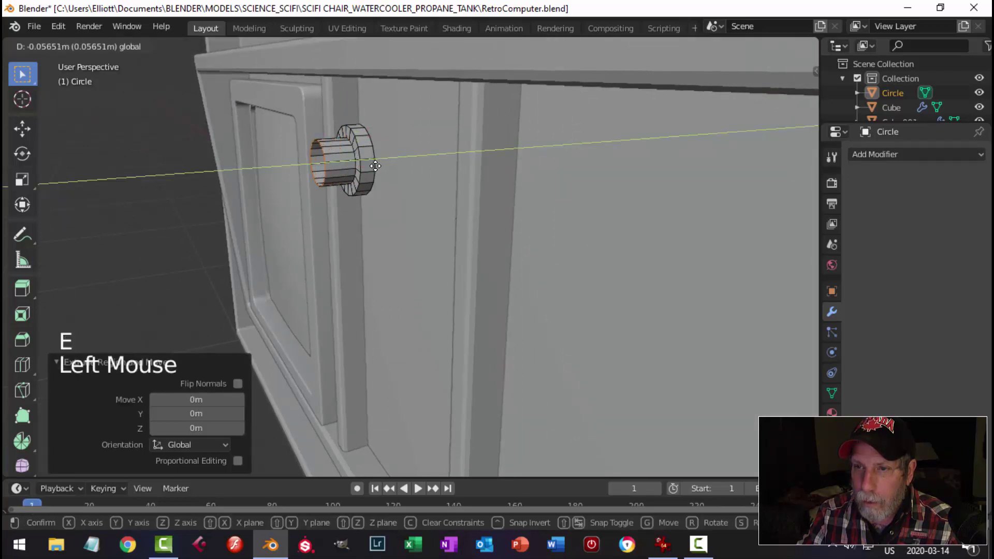
pyautogui.click(375, 165)
# - Extrude the stem's front edge, scale it inward to 0.814, and close the opening with Grid Fill
pyautogui.moveTo(375, 165); pyautogui.dragTo(437, 191, button='middle')
pyautogui.press('e')
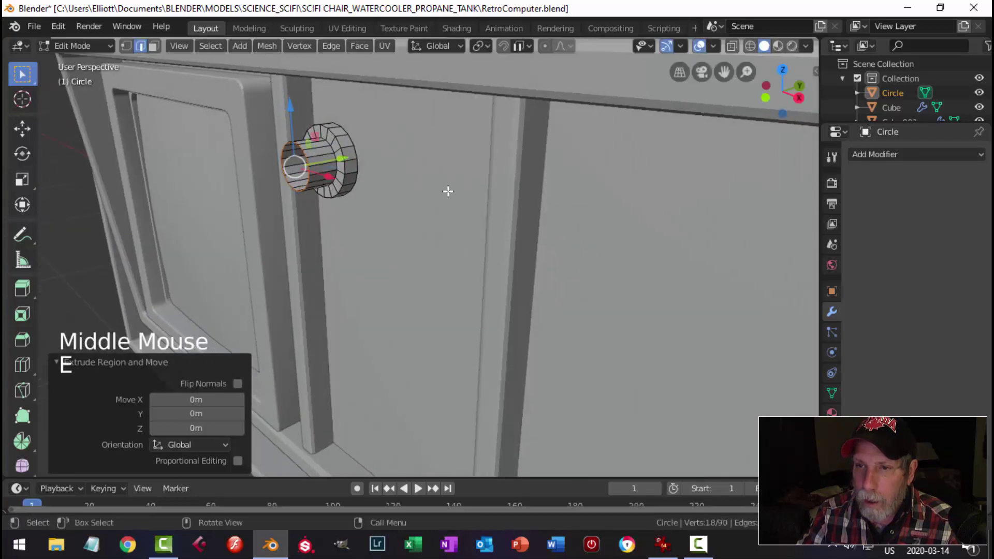
pyautogui.press('s')
pyautogui.click(420, 189)
pyautogui.click(357, 46)
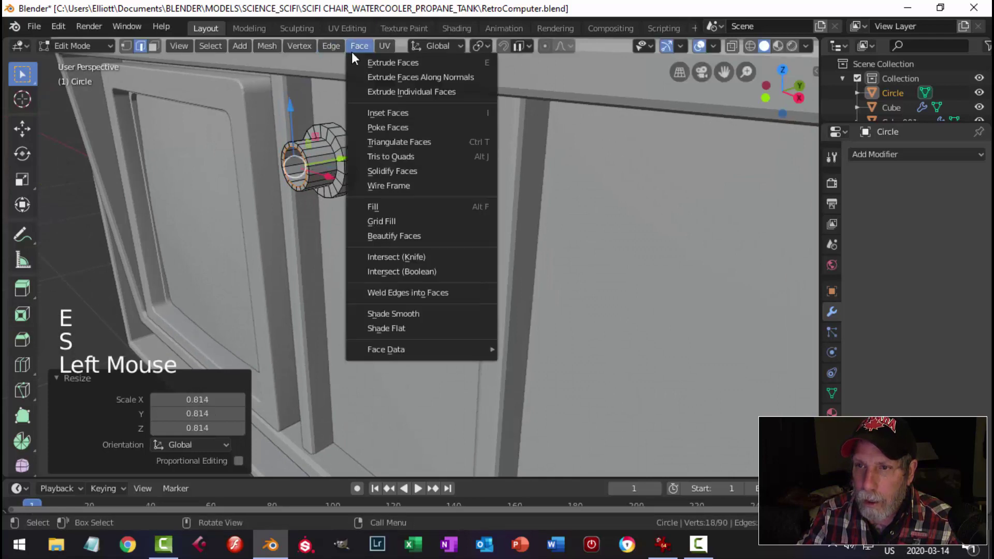
pyautogui.click(382, 221)
# - Bevel the front edge loops of the knob's stem and base about 0.0037 m wide with 2 segments
pyautogui.hotkey('alt', 'a')
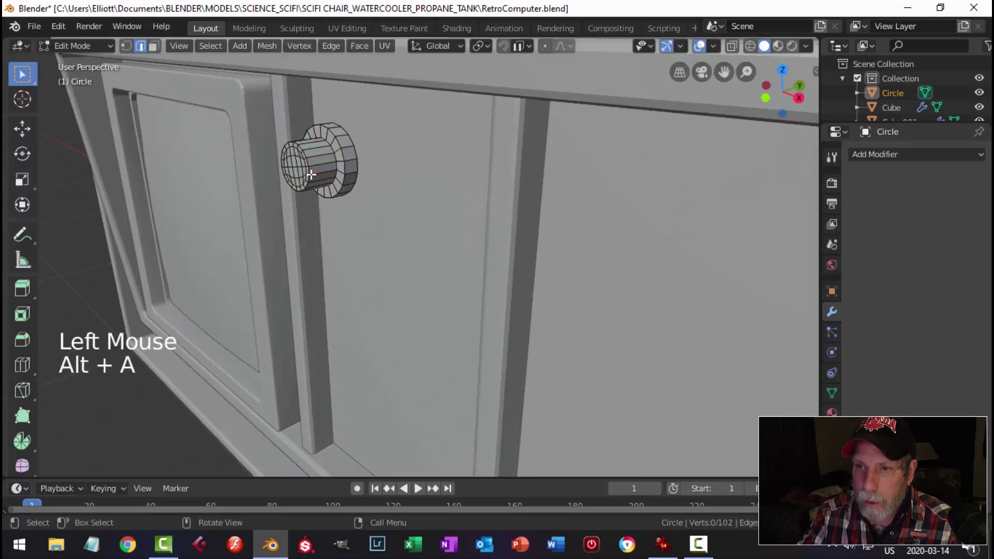
pyautogui.scroll(4, 381, 221)
pyautogui.keyDown('shift'); pyautogui.moveTo(382, 221); pyautogui.dragTo(461, 223, button='middle'); pyautogui.keyUp('shift')
pyautogui.keyDown('alt'); pyautogui.keyDown('shift'); pyautogui.click(346, 142); pyautogui.keyUp('shift'); pyautogui.keyUp('alt')
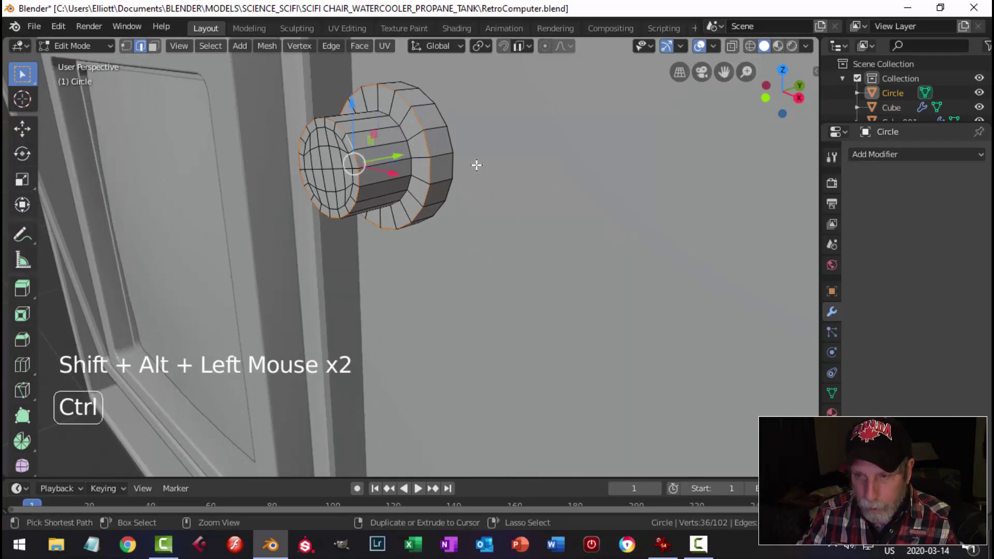
pyautogui.hotkey('ctrl', 'b')
pyautogui.scroll(-3, 517, 183)
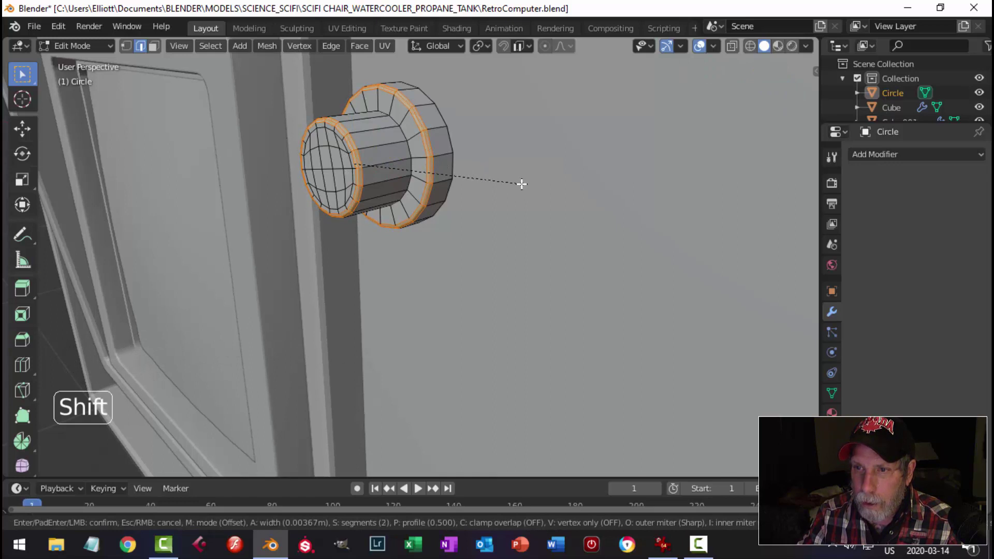
pyautogui.click(521, 184)
# - Shade the knob smooth and add an Edge Split modifier to it
pyautogui.hotkey('alt', 'a')
pyautogui.press('Tab')
pyautogui.rightClick(386, 157)
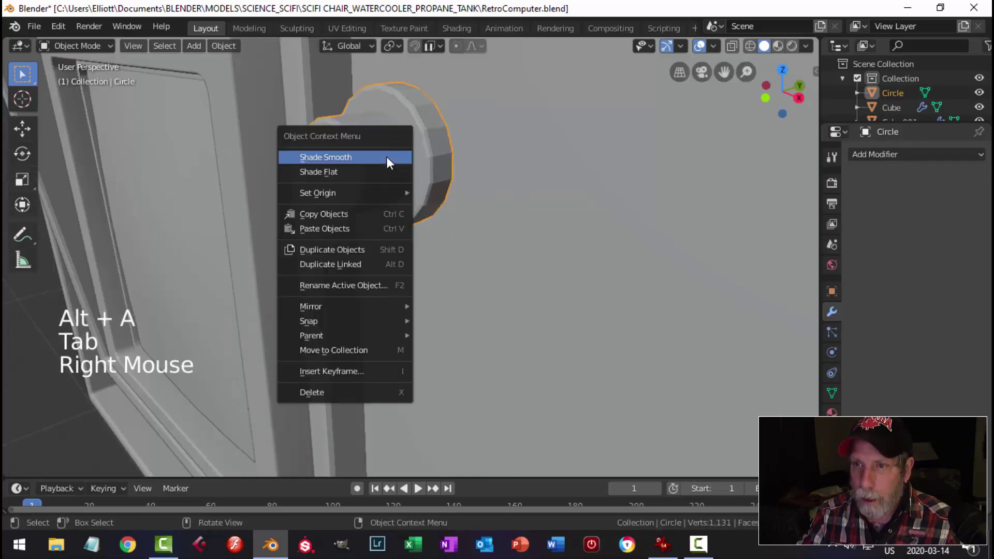
pyautogui.click(386, 156)
pyautogui.scroll(-2, 466, 197)
pyautogui.click(883, 155)
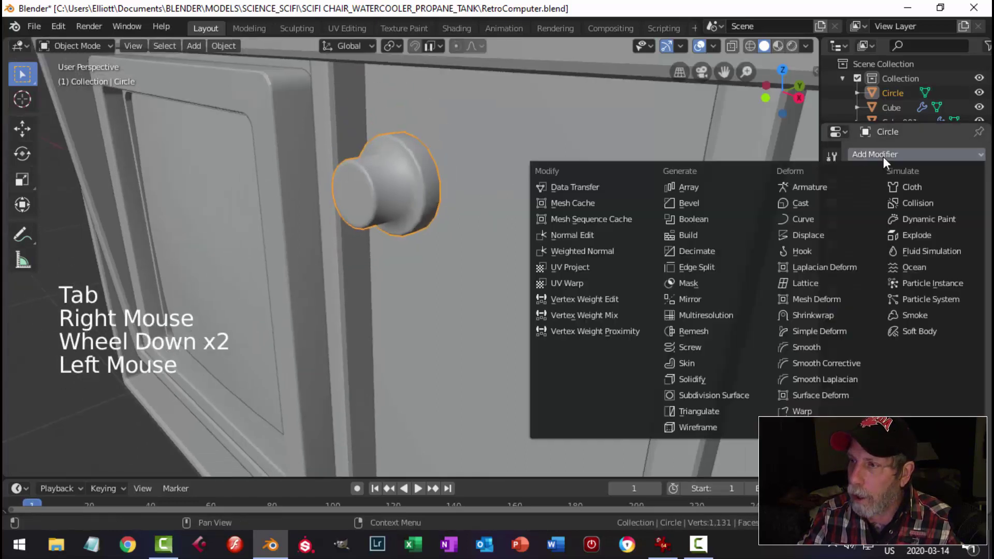
pyautogui.click(709, 267)
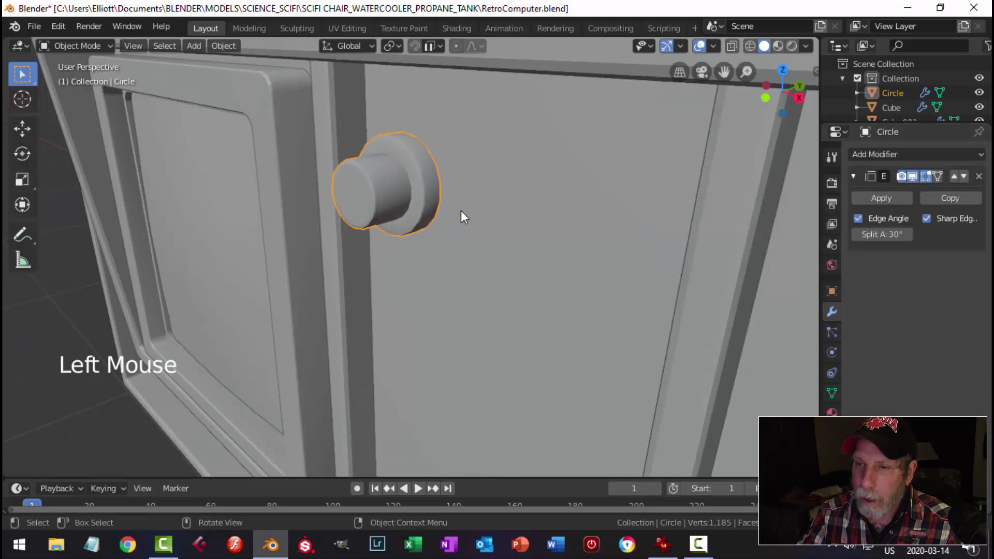
# - Set the knob object's origin to its geometry
pyautogui.hotkey('alt', 'a')
pyautogui.scroll(-4, 461, 217)
pyautogui.moveTo(444, 237); pyautogui.dragTo(497, 237, button='middle')
pyautogui.click(384, 229)
pyautogui.click(232, 48)
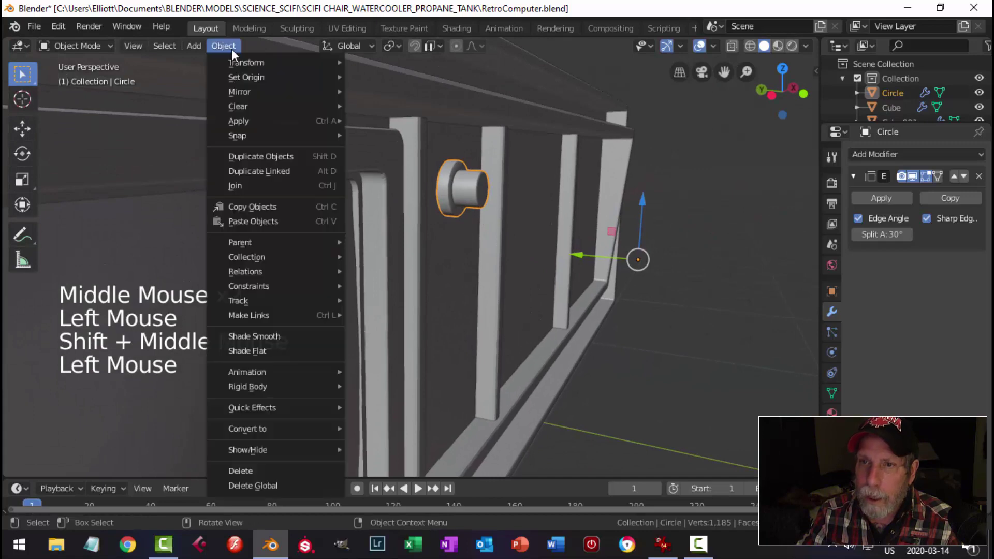
pyautogui.moveTo(231, 77)
pyautogui.click(388, 92)
# - Move the knob 0.0519 m along Y so it sits deeper in the narrow compartment against the back panel
pyautogui.moveTo(473, 208); pyautogui.dragTo(418, 185, button='middle')
pyautogui.moveTo(418, 185); pyautogui.dragTo(395, 184)
pyautogui.moveTo(500, 216); pyautogui.dragTo(358, 187, button='middle')
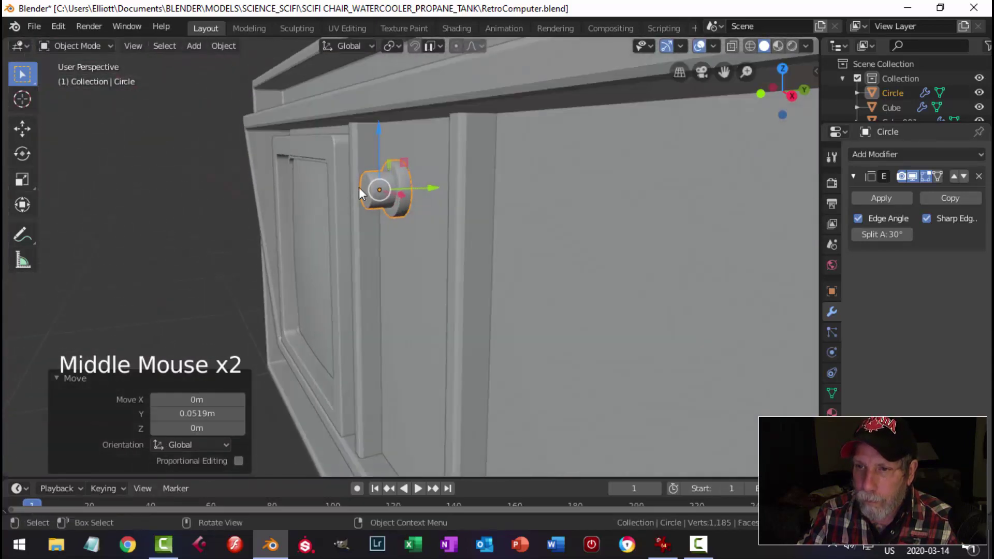
pyautogui.moveTo(441, 189); pyautogui.dragTo(441, 192)
pyautogui.scroll(-4, 444, 218)
pyautogui.hotkey('alt', 'a')
# - Duplicate the knob and place the copy beside the original along X in the narrow compartment
pyautogui.scroll(-3, 439, 264)
pyautogui.moveTo(438, 265); pyautogui.dragTo(541, 304, button='middle')
pyautogui.press('KP_1')
pyautogui.scroll(4, 535, 294)
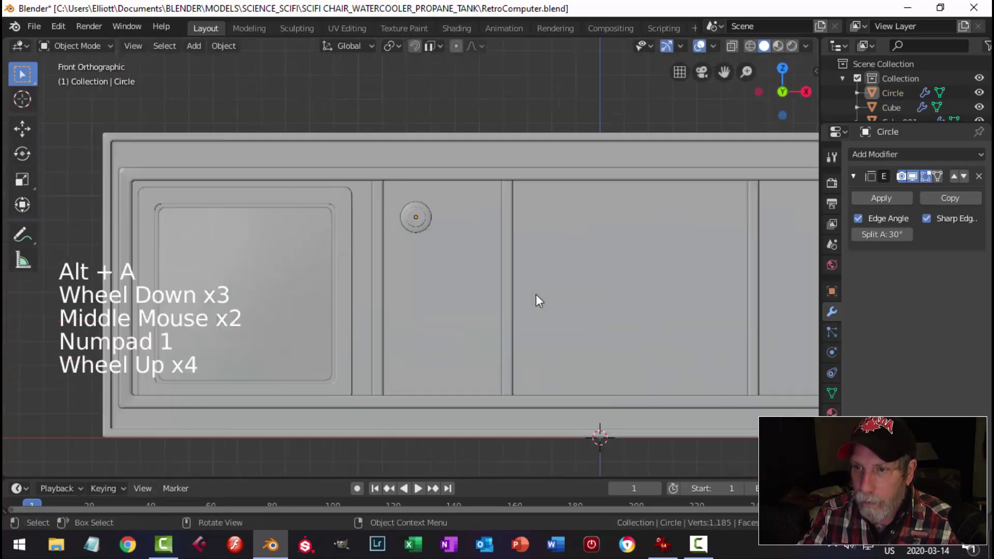
pyautogui.scroll(1, 536, 295)
pyautogui.click(421, 213)
pyautogui.moveTo(471, 208)
pyautogui.mouseDown()
pyautogui.moveTo(535, 213)
pyautogui.moveTo(477, 206)
pyautogui.mouseUp()
pyautogui.hotkey('shift', 'd')
pyautogui.click(463, 215)
pyautogui.click(418, 210)
pyautogui.hotkey('alt', 'a')
# - Join the two knobs into one object, keeping the original knob as the active one
pyautogui.scroll(-4, 554, 235)
pyautogui.moveTo(554, 235); pyautogui.dragTo(480, 263, button='middle')
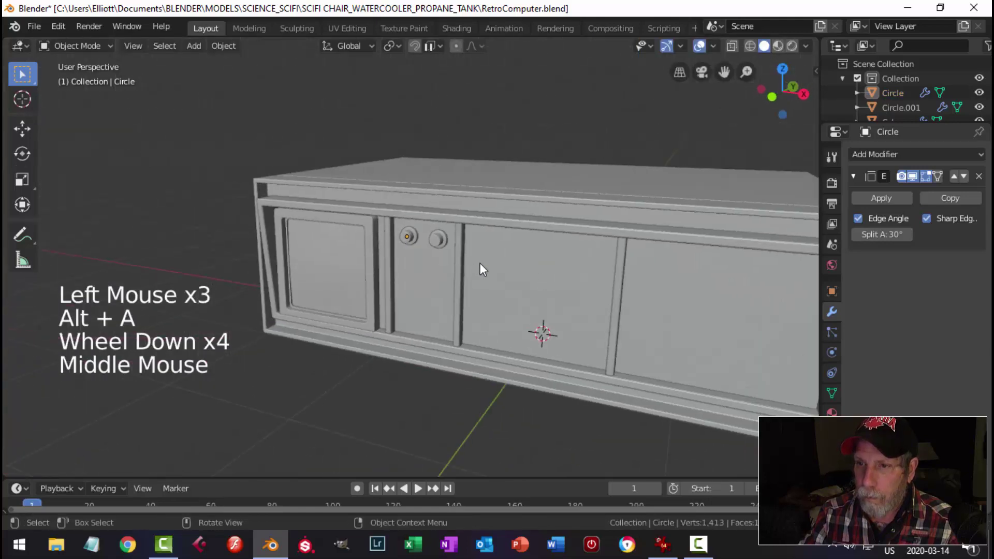
pyautogui.scroll(3, 460, 230)
pyautogui.click(460, 230)
pyautogui.keyDown('shift'); pyautogui.click(403, 219); pyautogui.keyUp('shift')
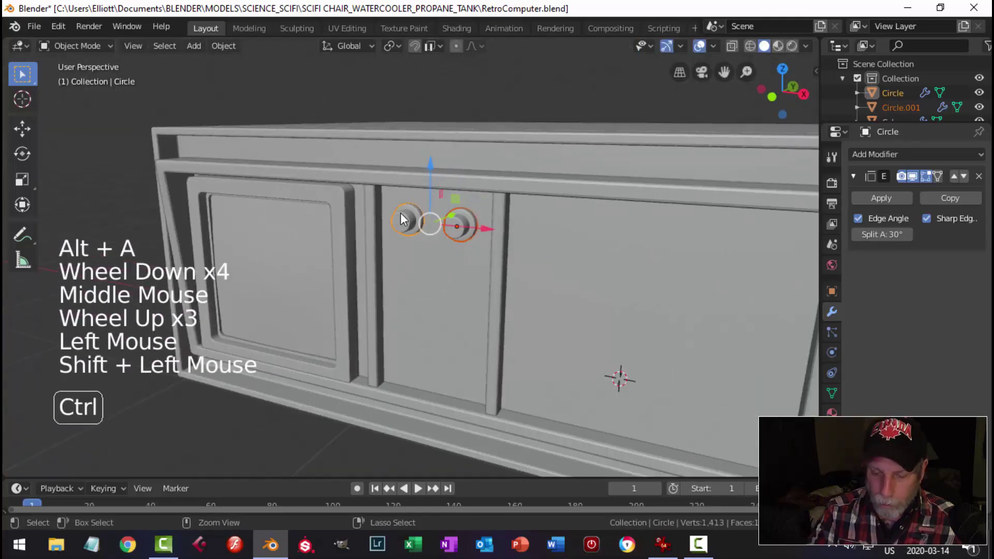
pyautogui.hotkey('ctrl', 'j')
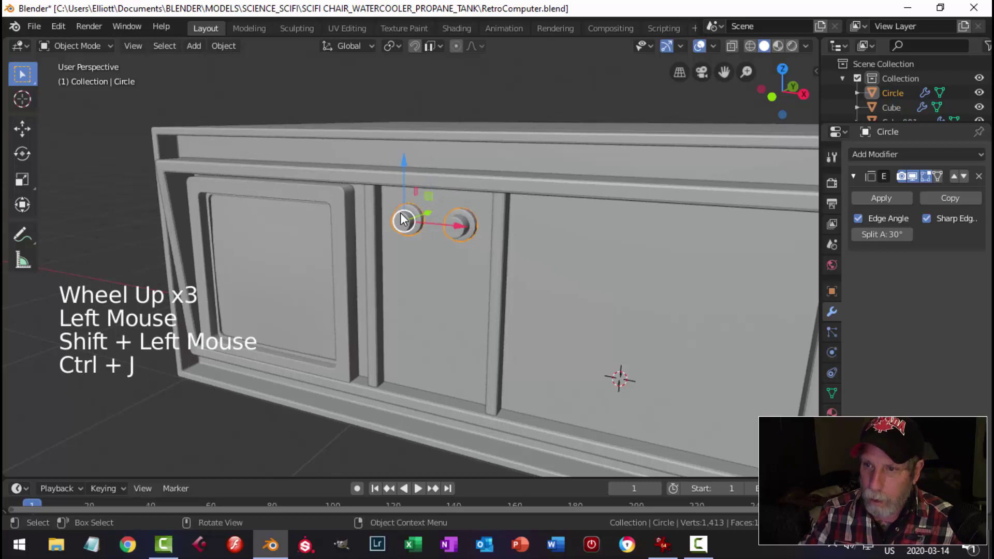
# - Add an Array modifier to the knob pair with a count of 4 and relative offsets X 0 and Z -1.250
pyautogui.click(853, 177)
pyautogui.click(866, 160)
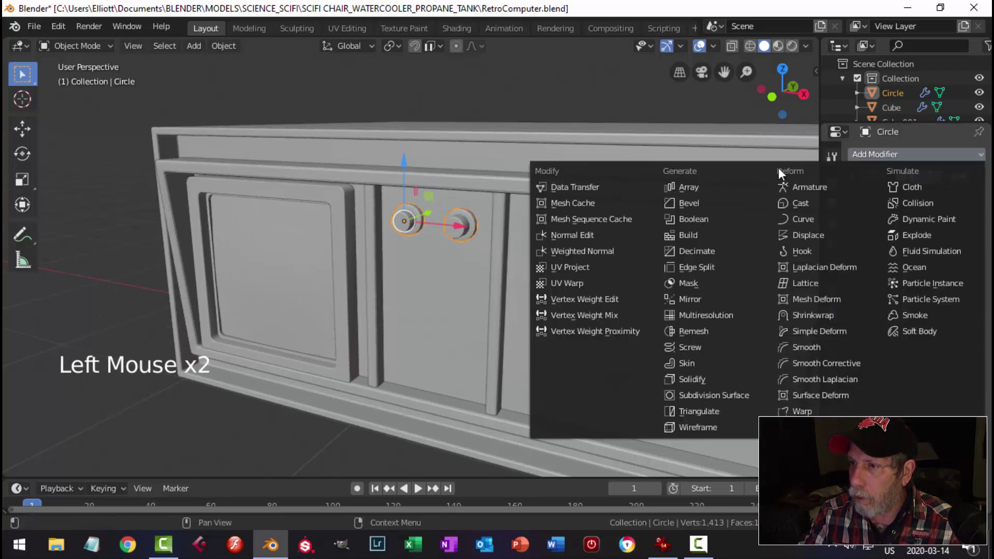
pyautogui.click(710, 186)
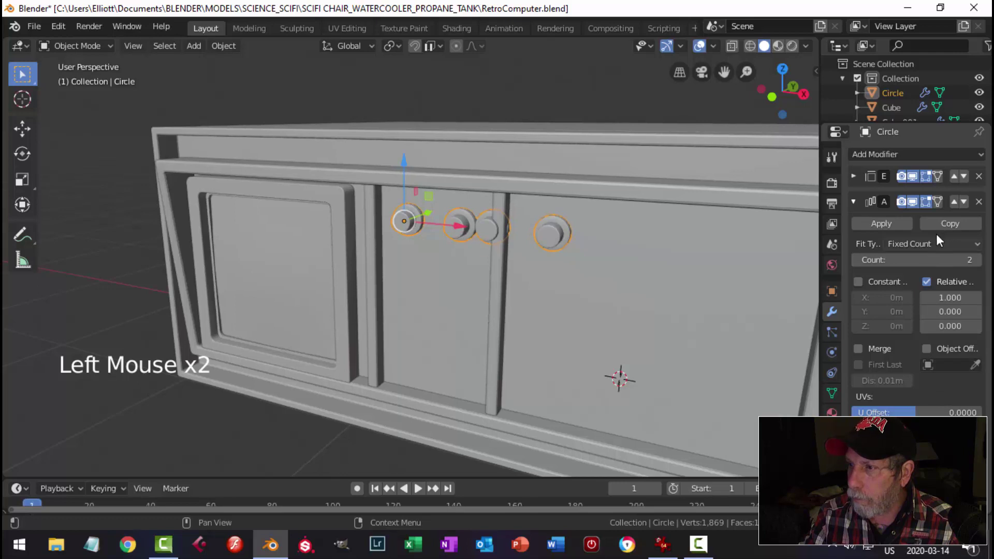
pyautogui.keyDown('shift'); pyautogui.moveTo(954, 326); pyautogui.dragTo(944, 326); pyautogui.keyUp('shift')
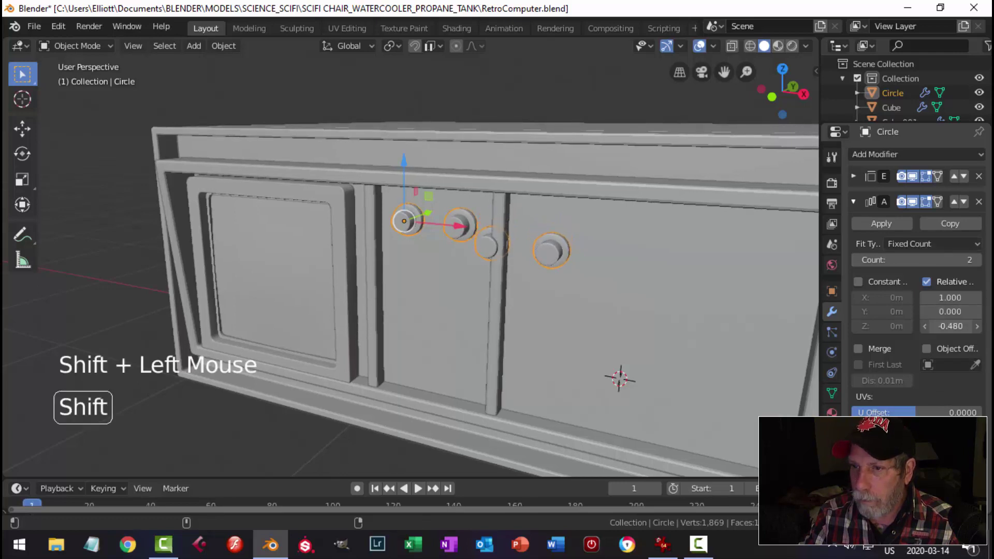
pyautogui.click(957, 298)
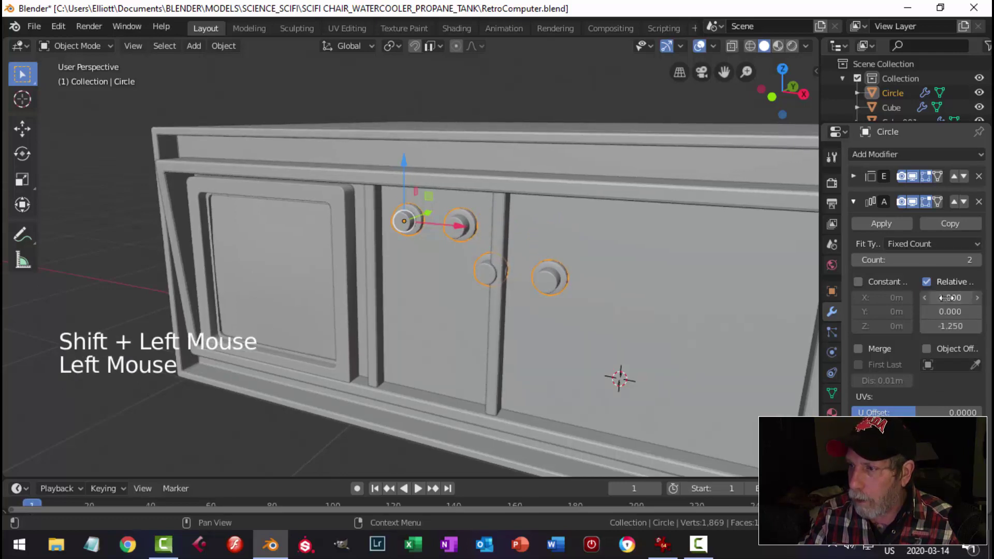
pyautogui.press('Return')
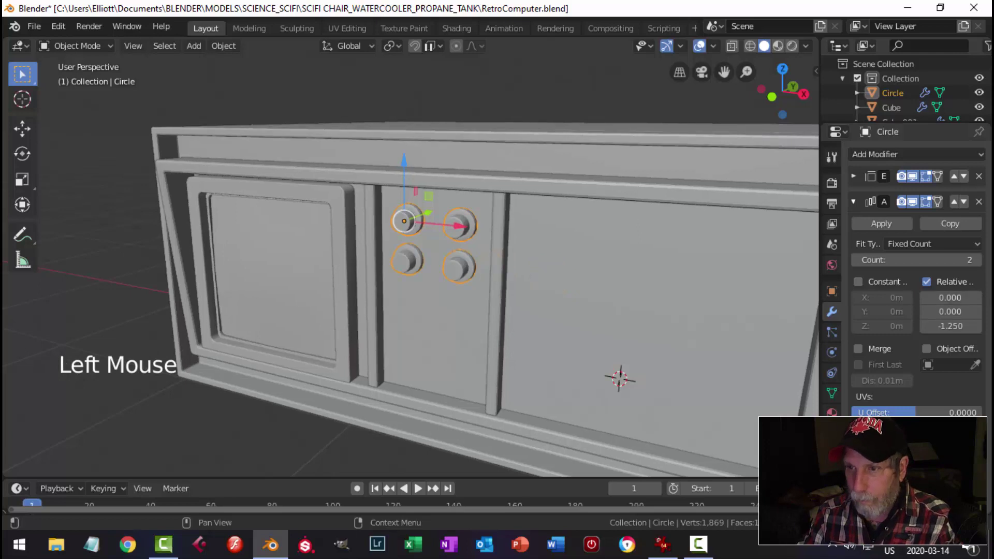
pyautogui.click(977, 260)
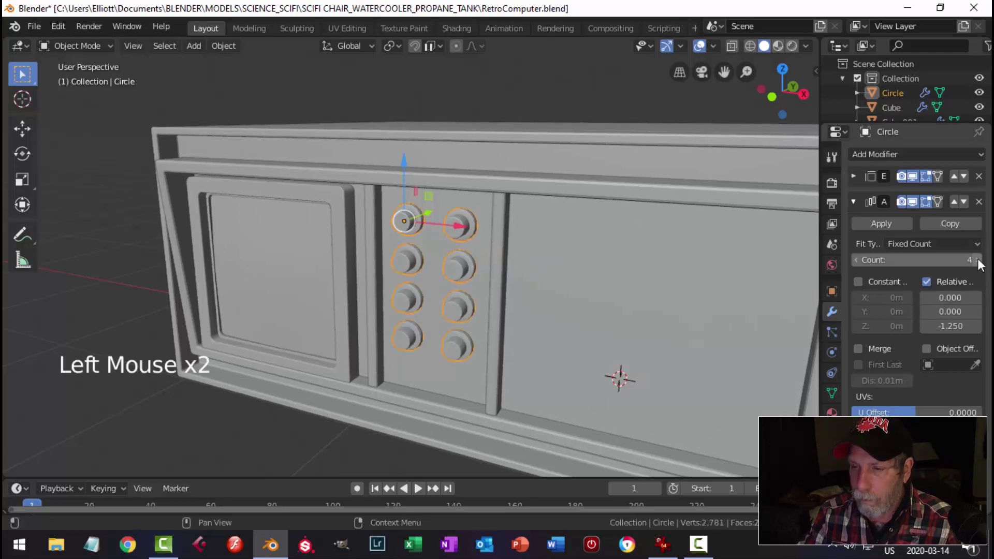
# - Spread the knob rows further apart by setting the array's relative Z offset to -1.480
pyautogui.hotkey('alt', 'a')
pyautogui.scroll(-2, 467, 240)
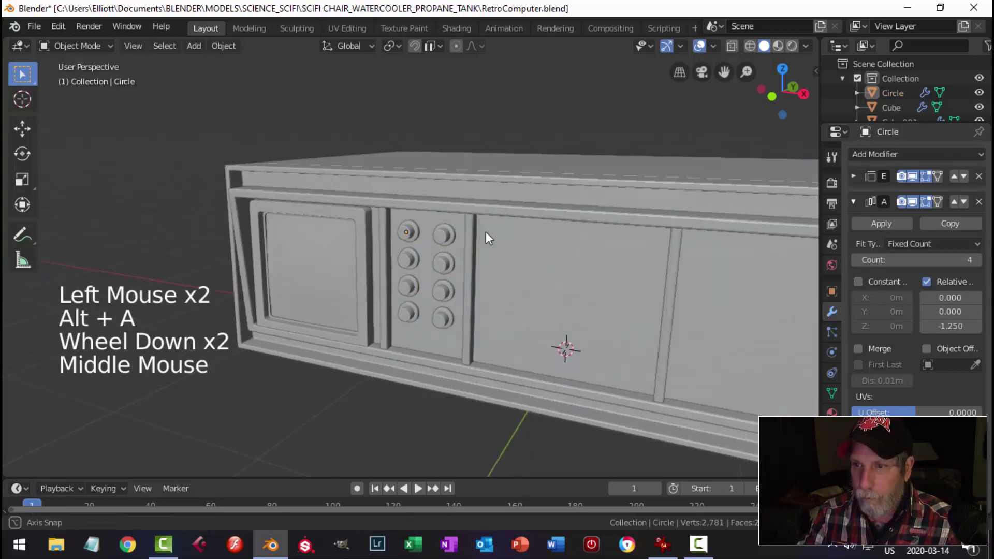
pyautogui.moveTo(485, 231); pyautogui.dragTo(463, 255, button='middle')
pyautogui.click(445, 266)
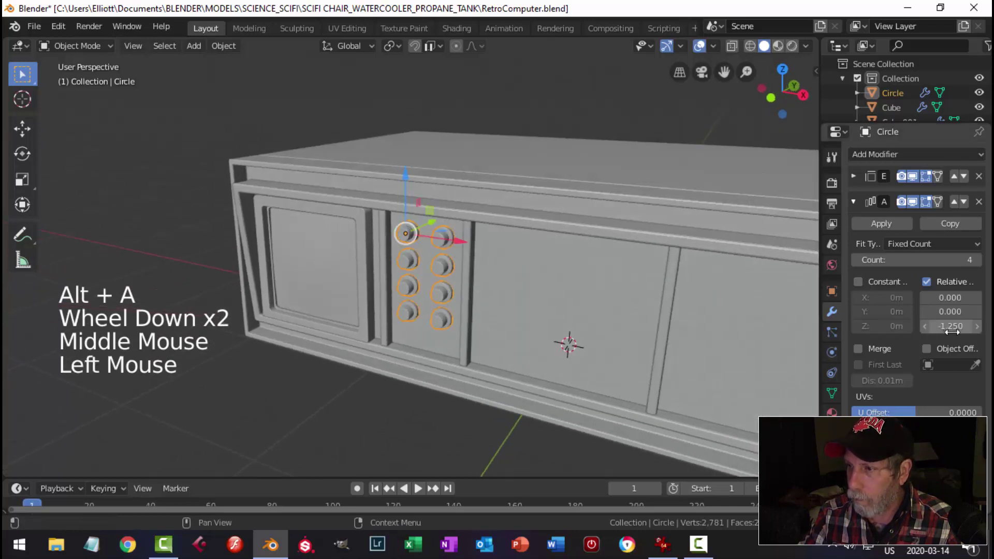
pyautogui.keyDown('shift'); pyautogui.moveTo(952, 326); pyautogui.dragTo(936, 326); pyautogui.keyUp('shift')
pyautogui.hotkey('alt', 'a')
# - Check the knob array's depth in the compartment and save the file
pyautogui.scroll(-3, 482, 282)
pyautogui.moveTo(444, 281); pyautogui.dragTo(527, 244, button='middle')
pyautogui.scroll(4, 492, 287)
pyautogui.scroll(-2, 406, 279)
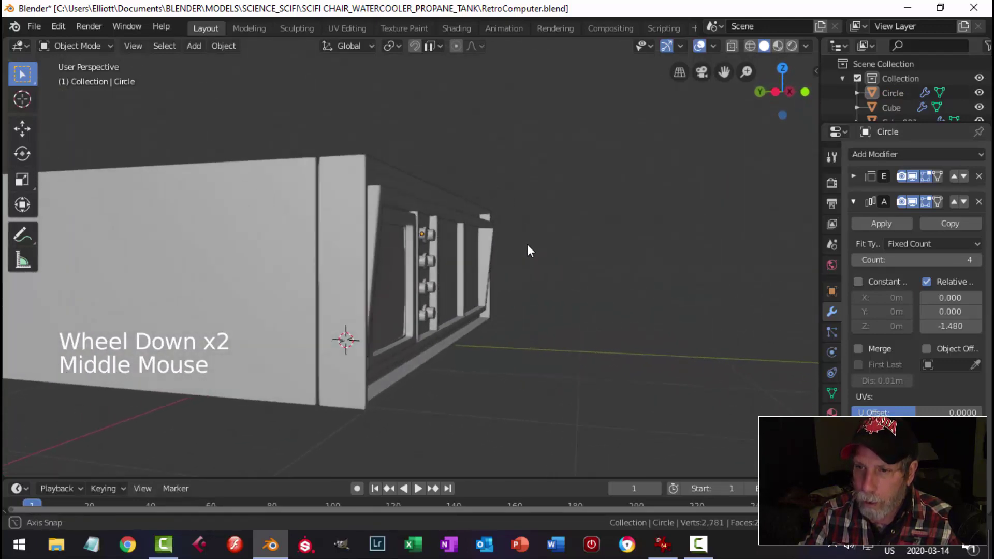
pyautogui.scroll(6, 424, 278)
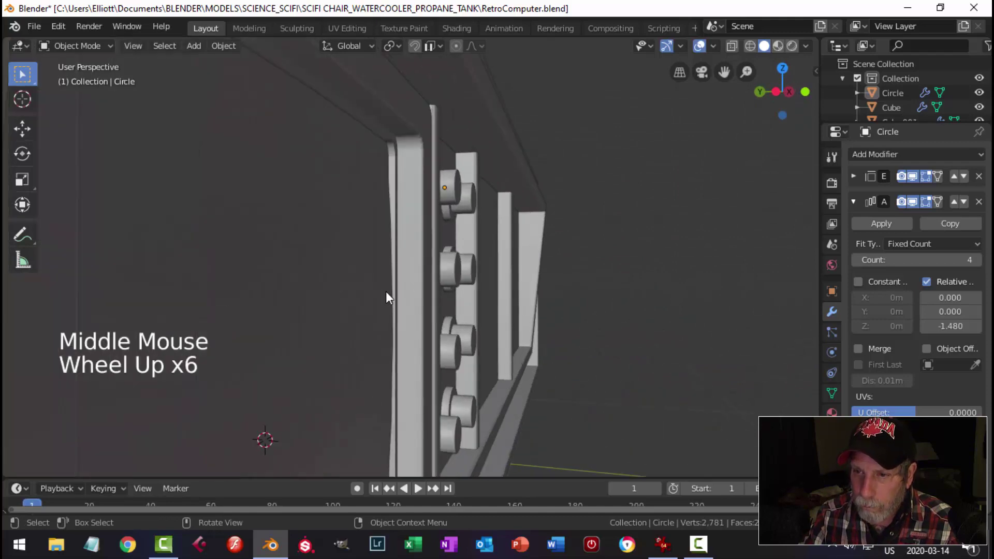
pyautogui.scroll(-3, 428, 277)
pyautogui.moveTo(523, 280); pyautogui.dragTo(509, 277, button='middle')
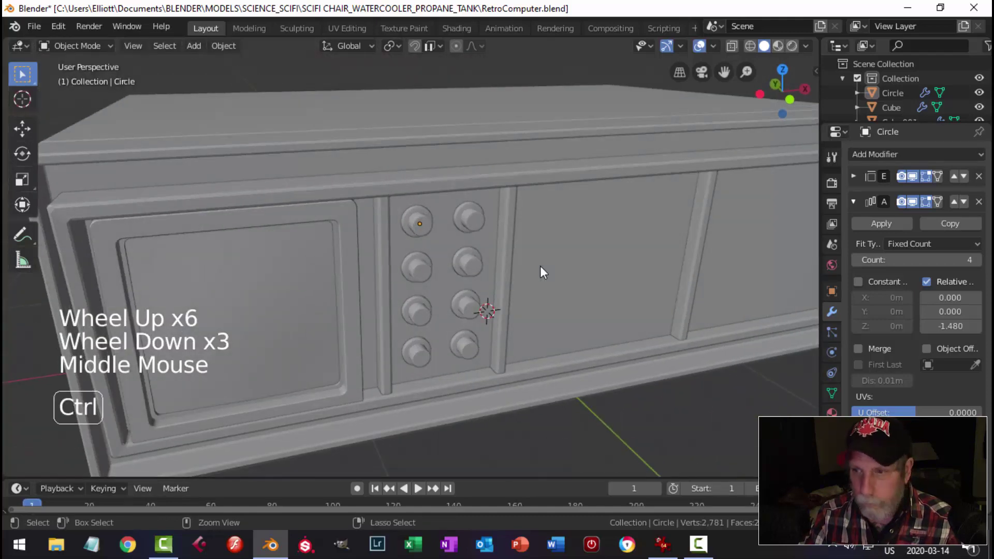
pyautogui.hotkey('ctrl', 's')
# - Turn on Cavity in the viewport shading options and save the file
pyautogui.scroll(-3, 564, 269)
pyautogui.keyDown('shift'); pyautogui.moveTo(588, 271); pyautogui.dragTo(544, 268, button='middle'); pyautogui.keyUp('shift')
pyautogui.moveTo(543, 268); pyautogui.dragTo(476, 251, button='middle')
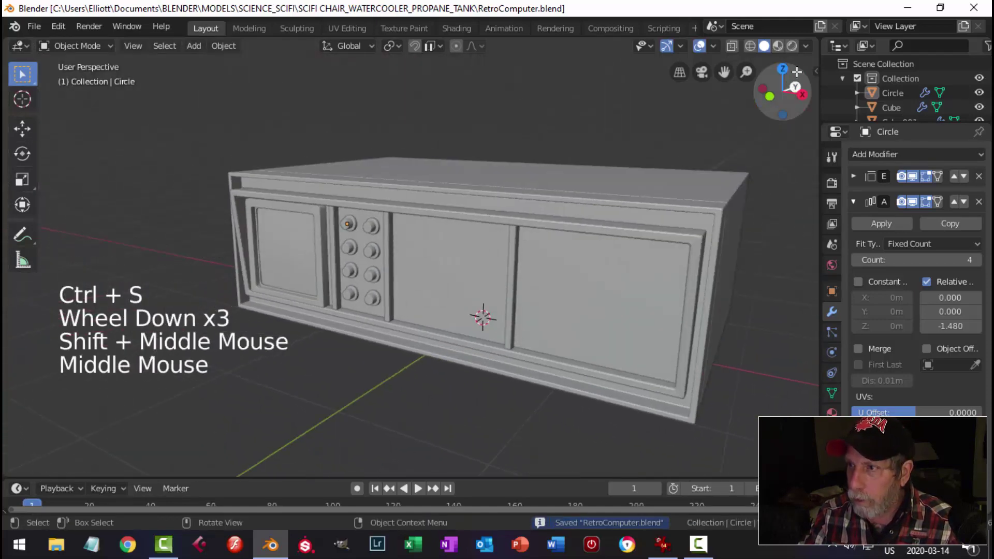
pyautogui.click(806, 46)
pyautogui.click(726, 373)
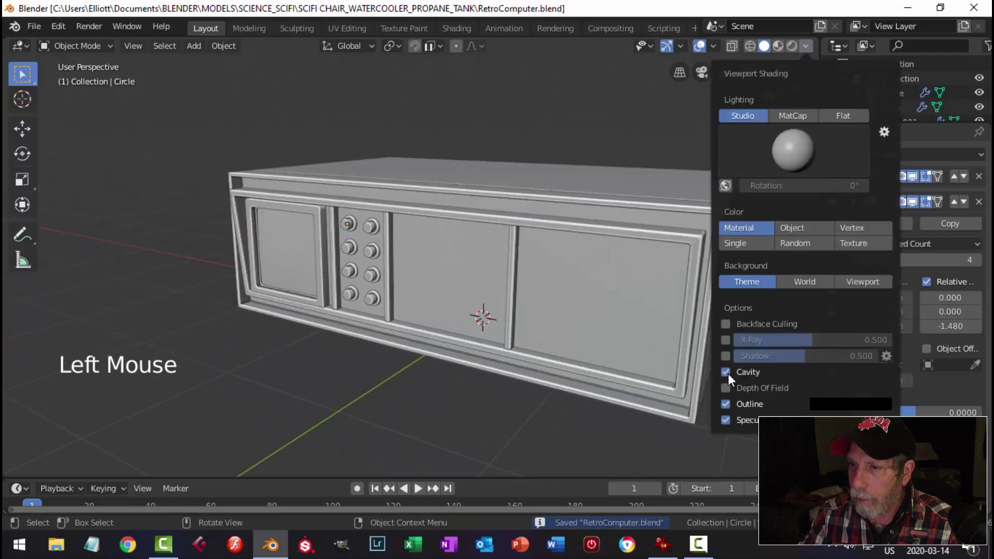
pyautogui.scroll(3, 567, 255)
pyautogui.moveTo(566, 255)
pyautogui.mouseDown(button='middle')
pyautogui.moveTo(632, 280)
pyautogui.moveTo(549, 262)
pyautogui.moveTo(647, 235)
pyautogui.moveTo(590, 189)
pyautogui.moveTo(572, 235)
pyautogui.moveTo(523, 236)
pyautogui.moveTo(661, 213)
pyautogui.moveTo(690, 162)
pyautogui.moveTo(646, 171)
pyautogui.moveTo(667, 219)
pyautogui.moveTo(572, 222)
pyautogui.mouseUp(button='middle')
pyautogui.scroll(-2, 549, 262)
pyautogui.scroll(-2, 667, 218)
pyautogui.hotkey('ctrl', 's')
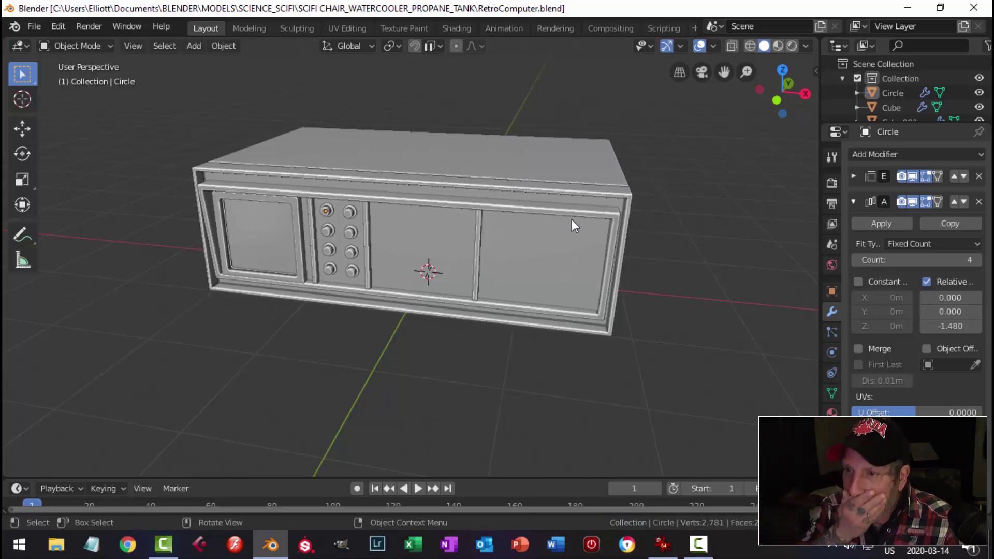
pyautogui.keyDown('shift'); pyautogui.moveTo(545, 279); pyautogui.dragTo(570, 290, button='middle'); pyautogui.keyUp('shift')
pyautogui.click(581, 258)
pyautogui.press('Tab')
pyautogui.press('Tab')
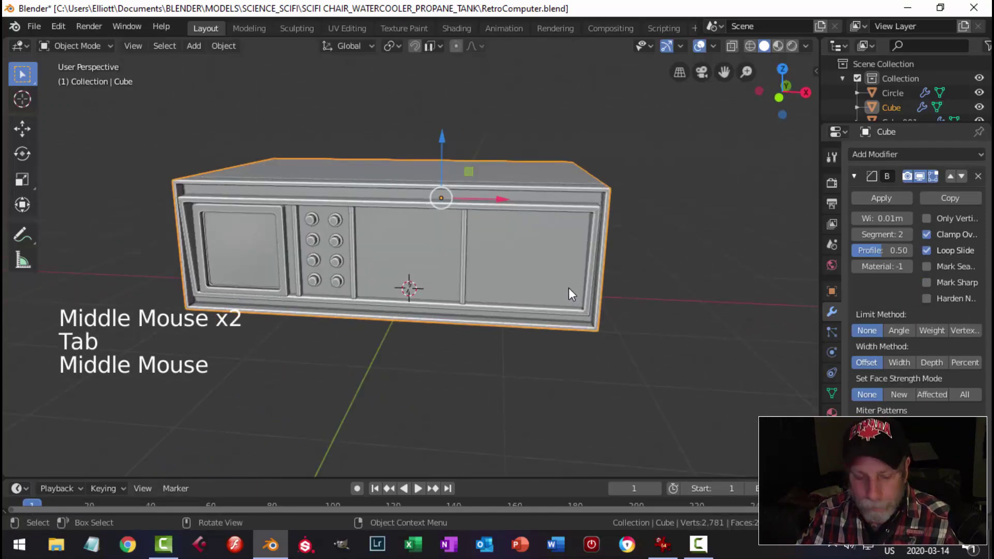
# - Add a plane and move it forward along Y so it lies in front of the computer case
pyautogui.hotkey('shift', 'a')
pyautogui.moveTo(529, 245)
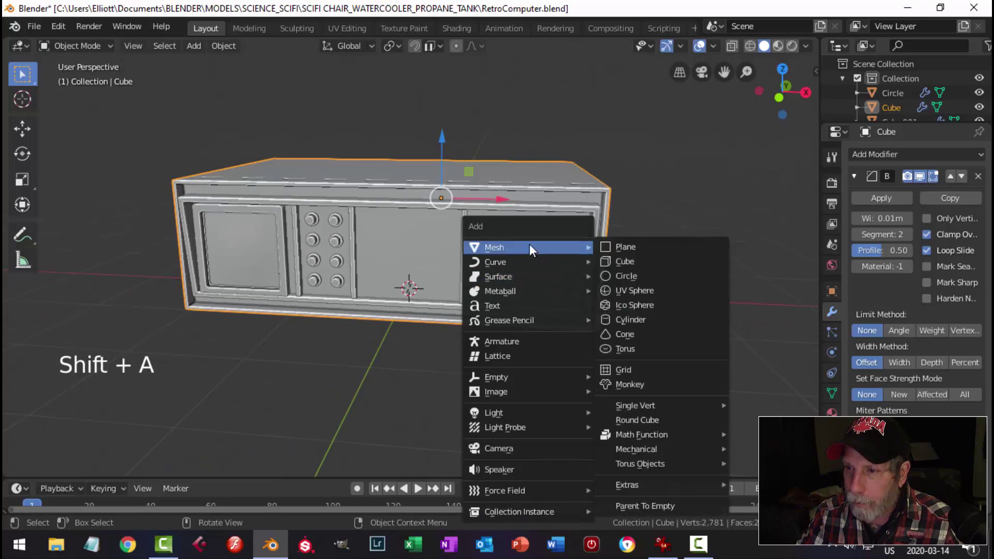
pyautogui.click(616, 245)
pyautogui.moveTo(662, 317); pyautogui.dragTo(556, 325, button='middle')
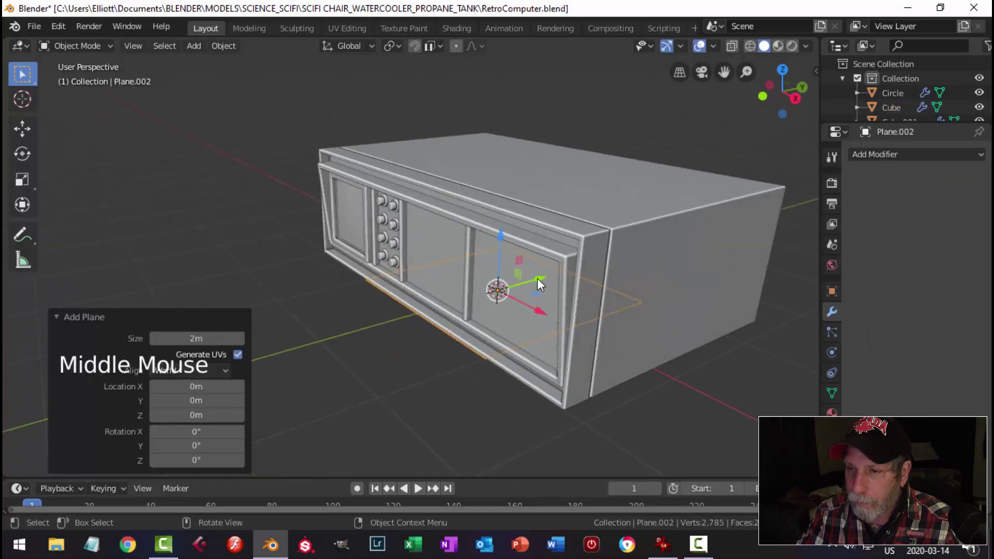
pyautogui.moveTo(537, 278); pyautogui.dragTo(441, 309)
pyautogui.moveTo(442, 309); pyautogui.dragTo(529, 290, button='middle')
# - Rotate the plane's geometry 90° about X so it stands upright facing the front
pyautogui.press('Tab')
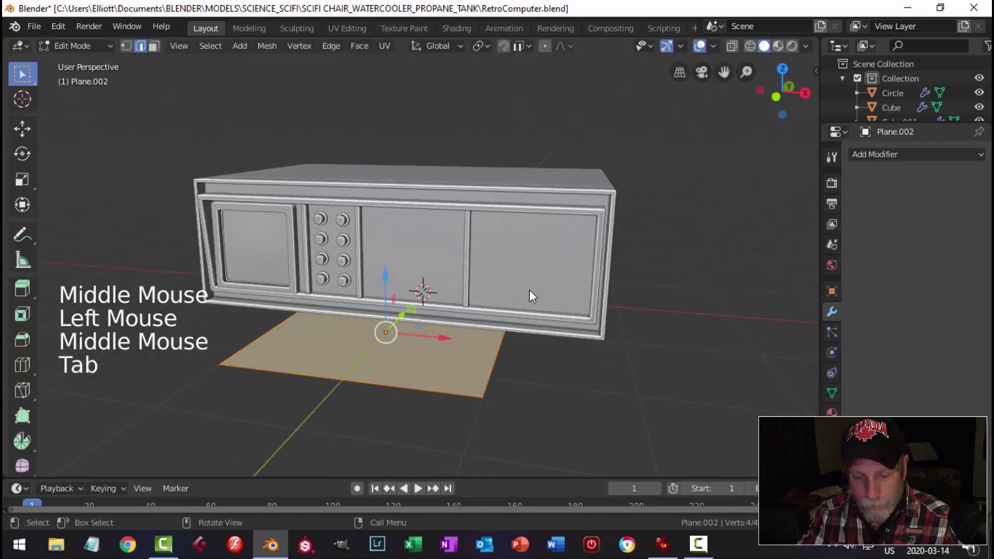
pyautogui.write('rx90')
pyautogui.press('Return')
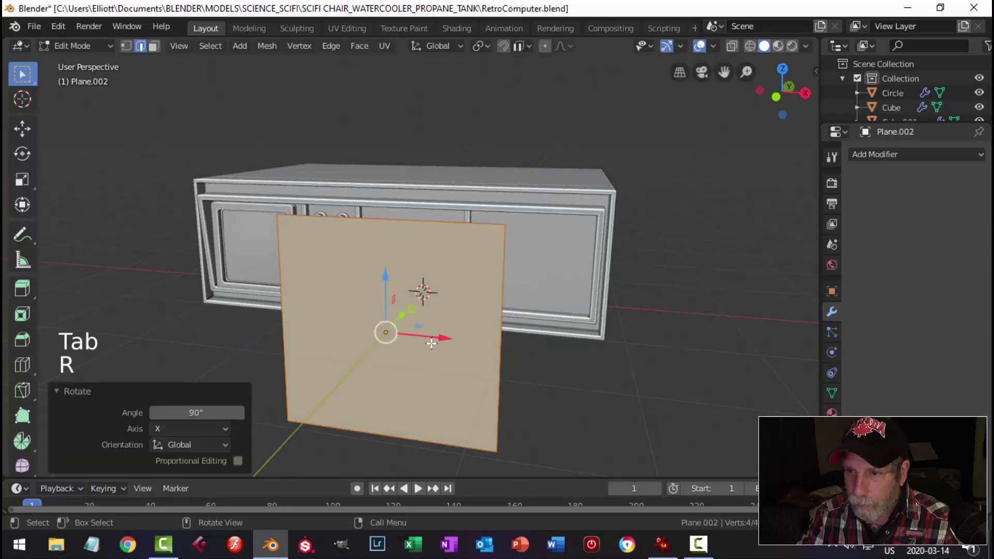
# - Move the upright plane 1.04 m along X and scale it uniformly to 0.633
pyautogui.moveTo(431, 343); pyautogui.dragTo(574, 327)
pyautogui.moveTo(681, 304); pyautogui.dragTo(644, 310, button='middle')
pyautogui.press('s')
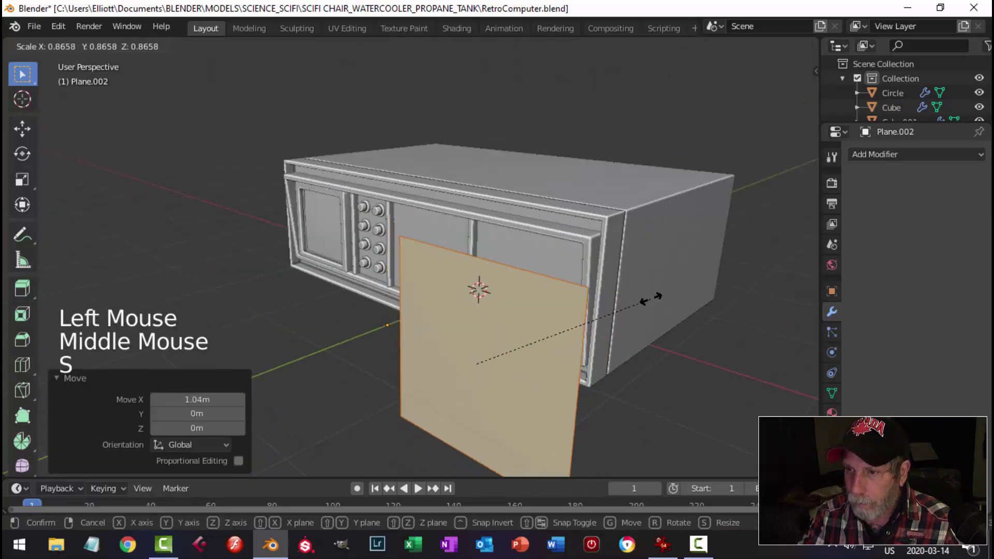
pyautogui.click(597, 296)
# - Move the plane 0.137 m in X and 0.543 m in Z over the rightmost front compartment and scale it to the opening's width
pyautogui.press('KP_1')
pyautogui.press('KP_4')
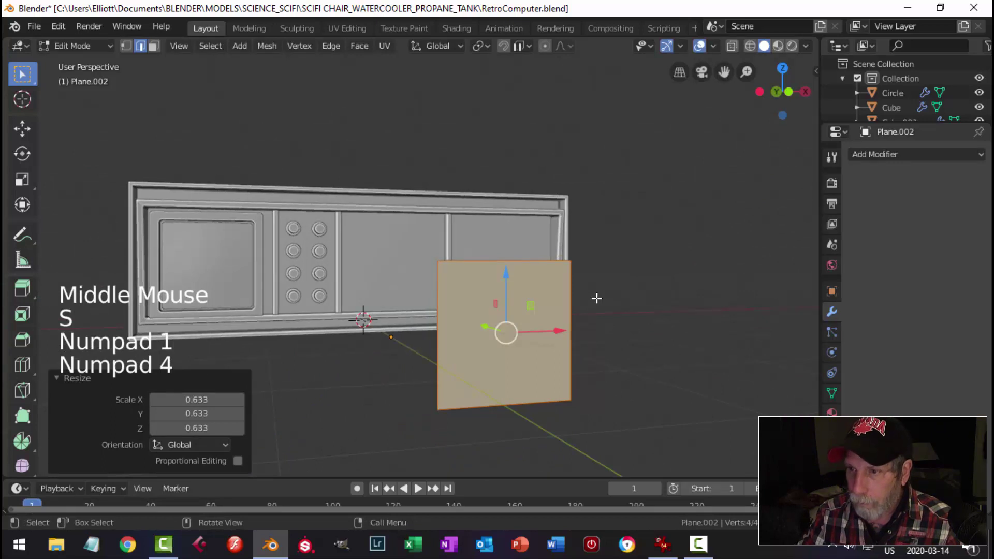
pyautogui.press('KP_1')
pyautogui.press('g')
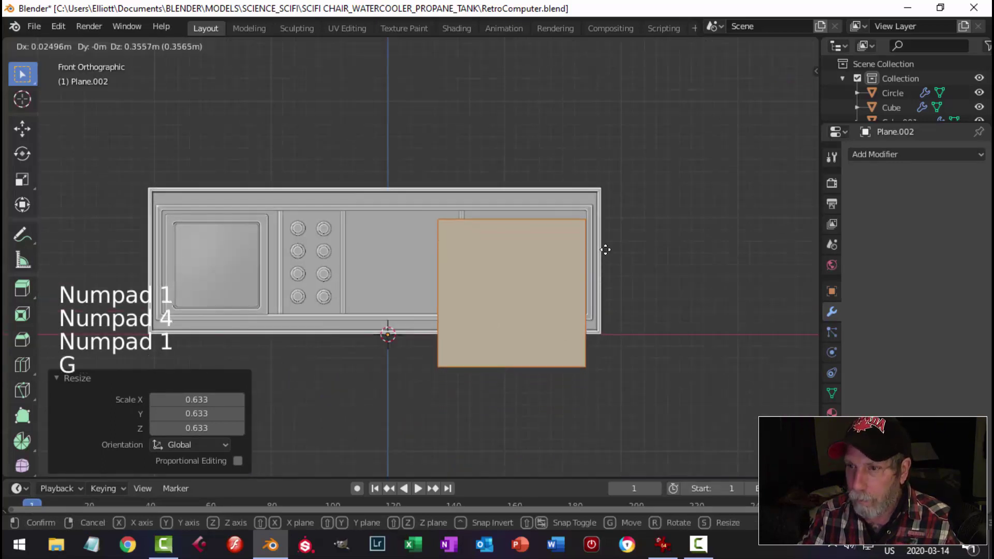
pyautogui.click(614, 231)
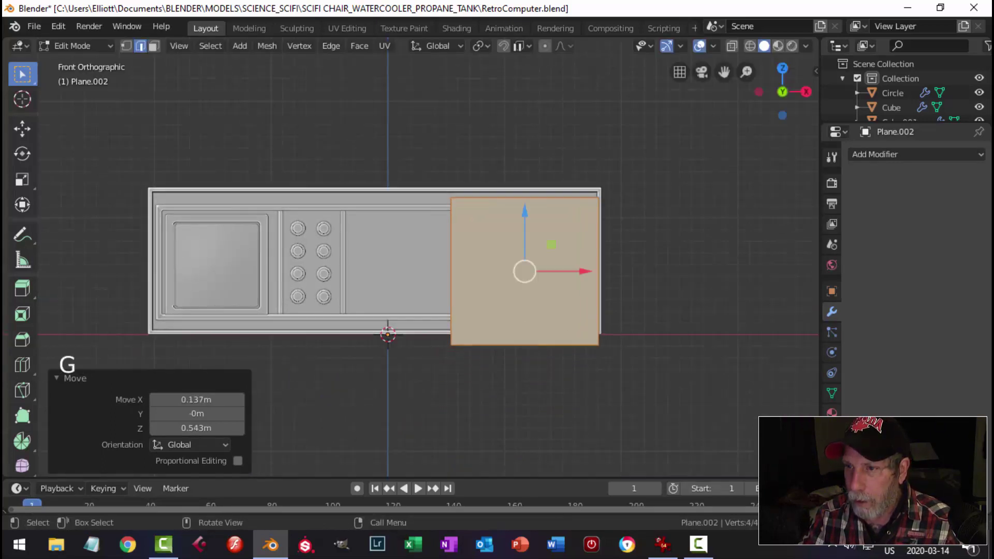
pyautogui.press('s')
pyautogui.click(648, 224)
# - Push the plane 0.402 m along Y so it sits recessed inside the rightmost compartment
pyautogui.moveTo(647, 224); pyautogui.dragTo(527, 314, button='middle')
pyautogui.moveTo(507, 307); pyautogui.dragTo(548, 289)
pyautogui.moveTo(548, 289); pyautogui.dragTo(699, 305, button='middle')
pyautogui.scroll(3, 698, 311)
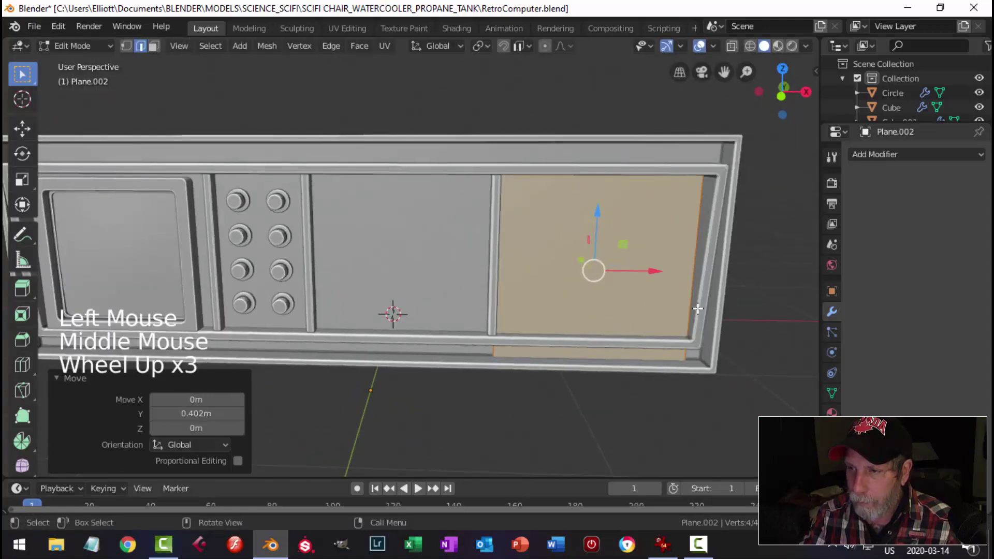
# - Raise the plane's bottom edge to the compartment frame and extend its right edge outward 0.0181 m along X
pyautogui.press('KP_1')
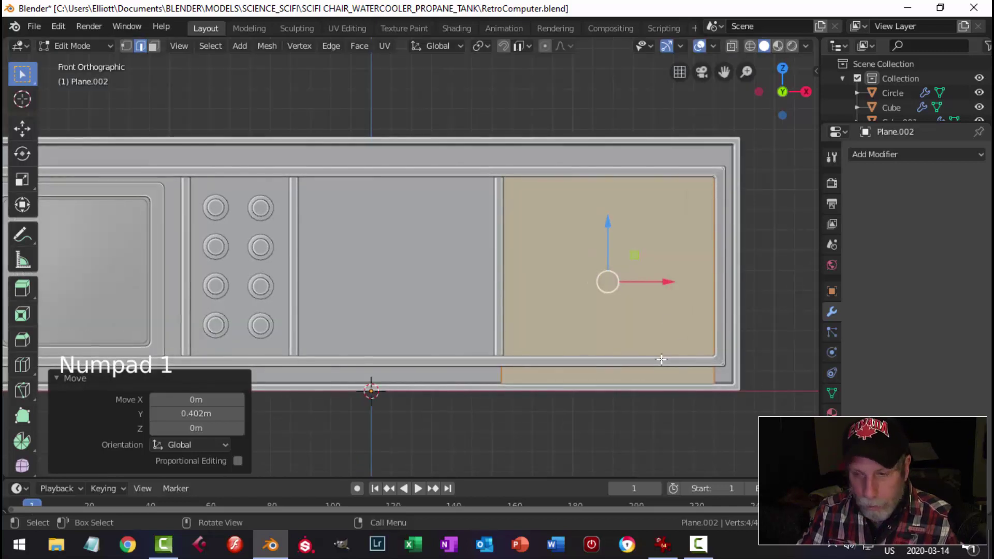
pyautogui.click(628, 379)
pyautogui.moveTo(604, 327); pyautogui.dragTo(604, 297)
pyautogui.click(710, 243)
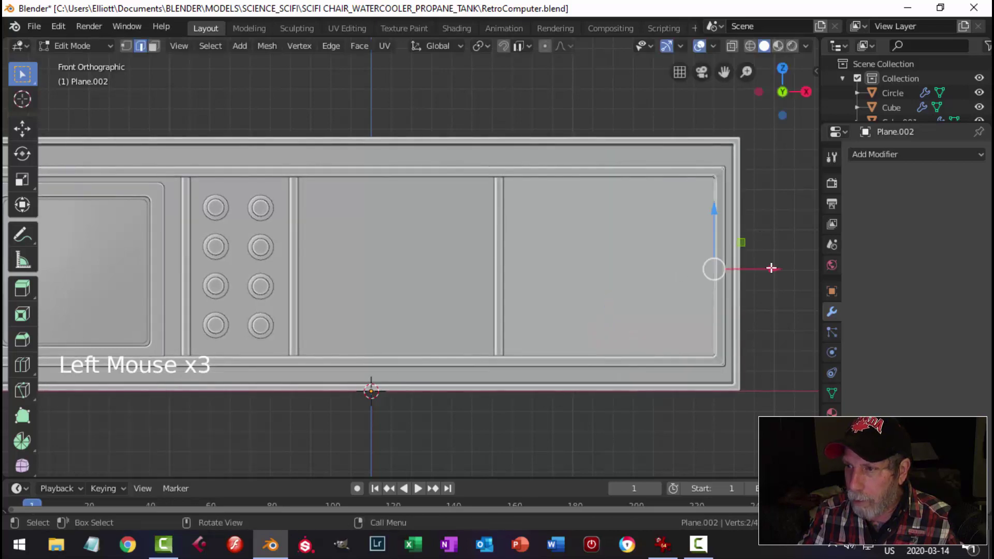
pyautogui.moveTo(771, 268); pyautogui.dragTo(774, 269)
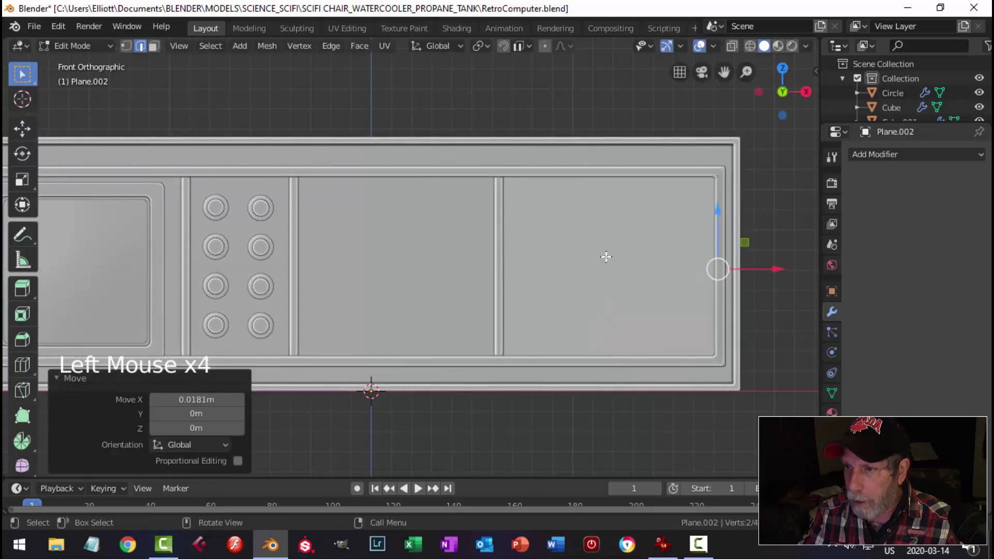
pyautogui.click(495, 233)
pyautogui.click(566, 171)
pyautogui.hotkey('alt', 'a')
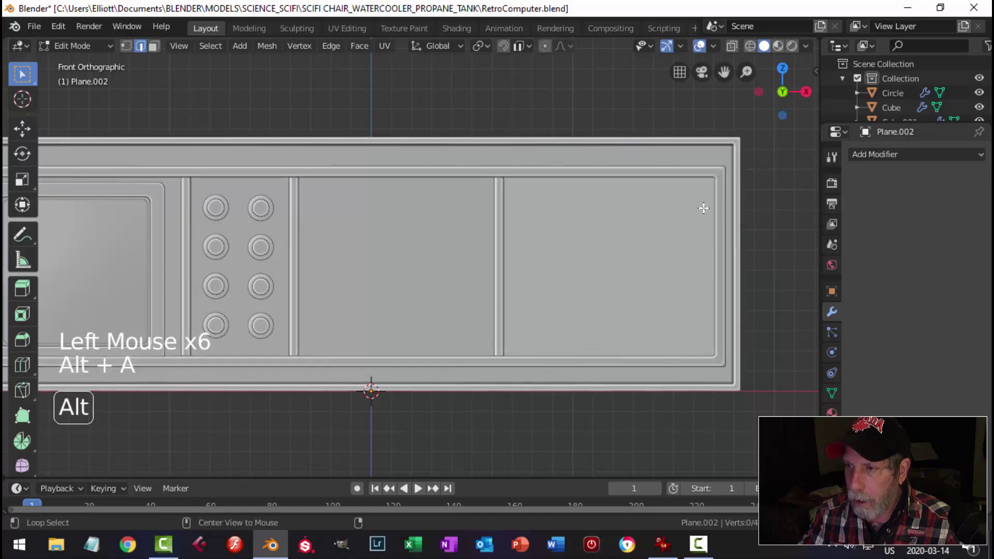
# - Add two horizontal loop cuts across the plane, sliding the first down by a factor of 0.191 and centring the second above it
pyautogui.keyDown('shift'); pyautogui.moveTo(739, 224); pyautogui.dragTo(647, 232, button='middle'); pyautogui.keyUp('shift')
pyautogui.scroll(-2, 702, 230)
pyautogui.press('KP_1')
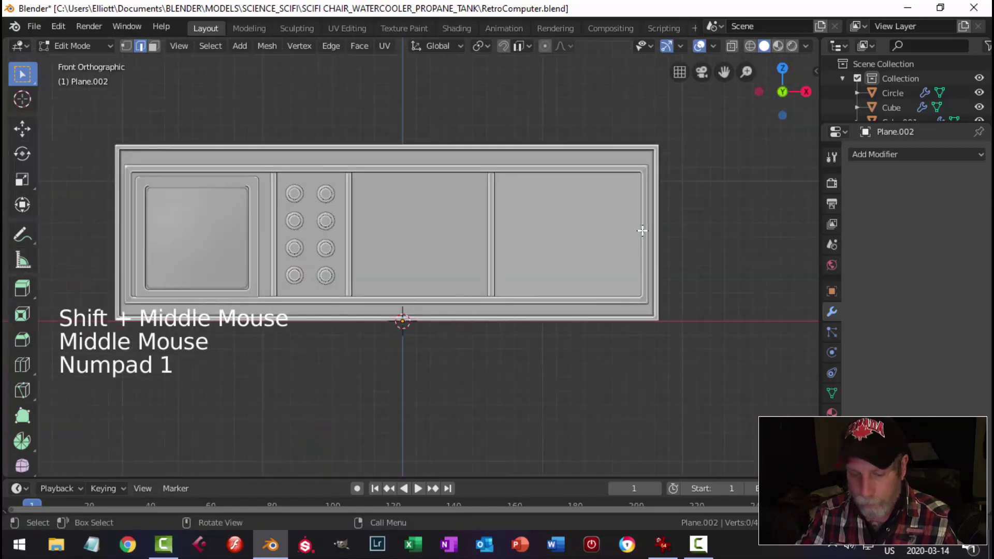
pyautogui.hotkey('ctrl', 'r')
pyautogui.click(642, 230)
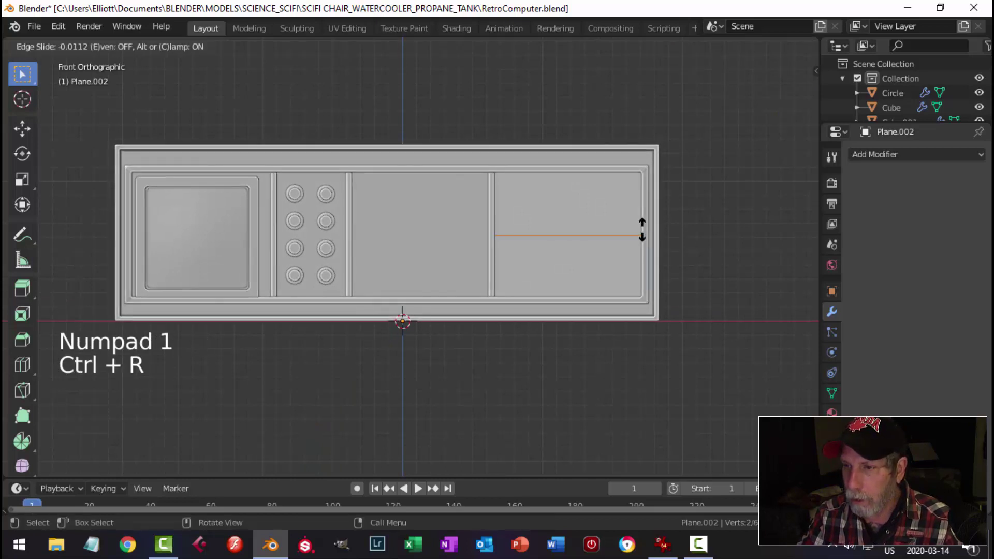
pyautogui.click(633, 242)
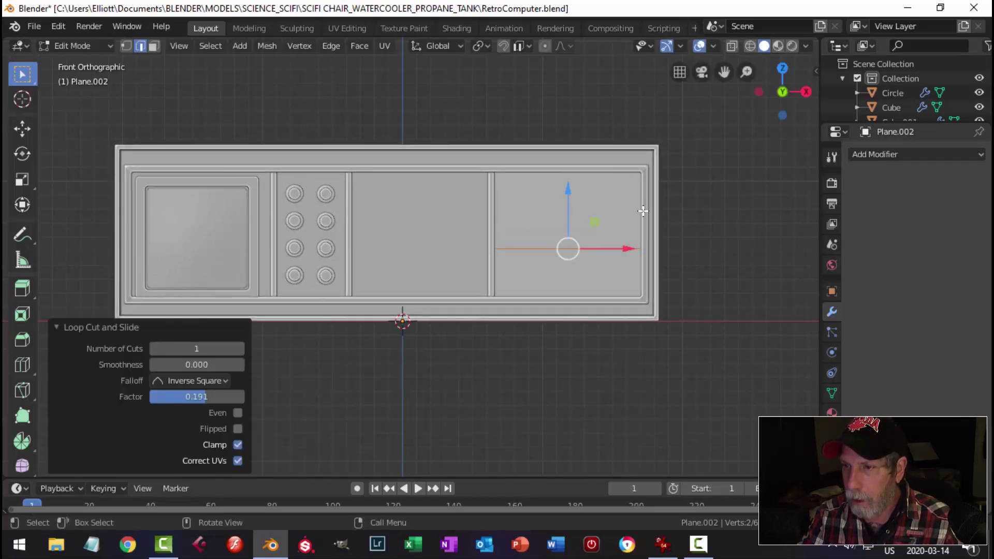
pyautogui.hotkey('ctrl', 'r')
pyautogui.click(643, 207)
pyautogui.rightClick(681, 212)
pyautogui.hotkey('alt', 'a')
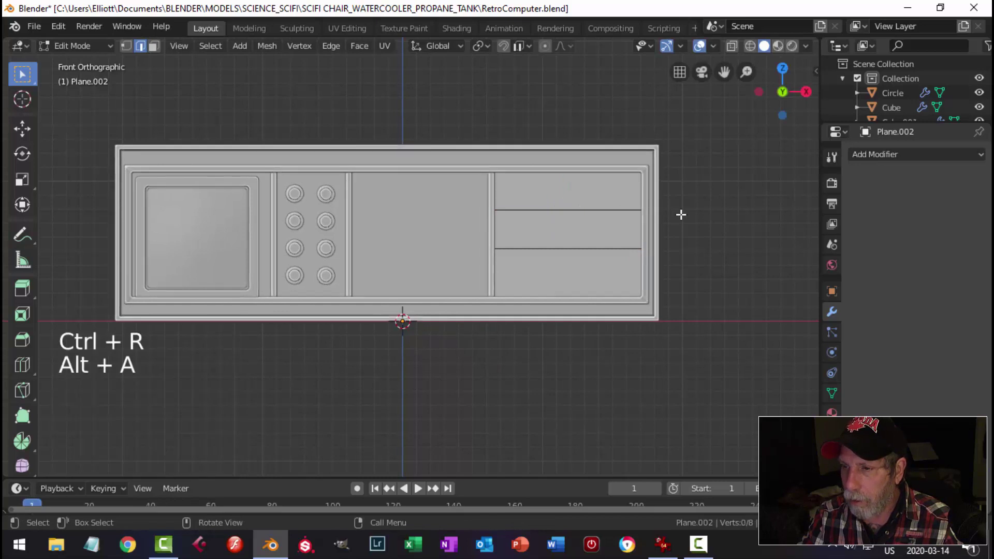
# - Move both horizontal edge loops of the plane up 0.0542 m along Z
pyautogui.scroll(2, 681, 213)
pyautogui.keyDown('shift'); pyautogui.moveTo(681, 213); pyautogui.dragTo(552, 215, button='middle'); pyautogui.keyUp('shift')
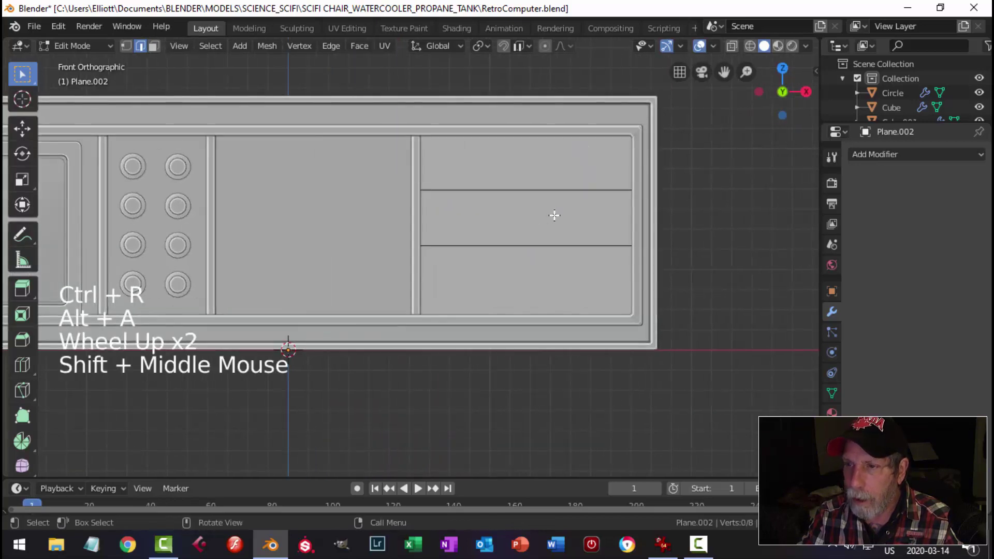
pyautogui.keyDown('shift'); pyautogui.click(540, 189); pyautogui.keyUp('shift')
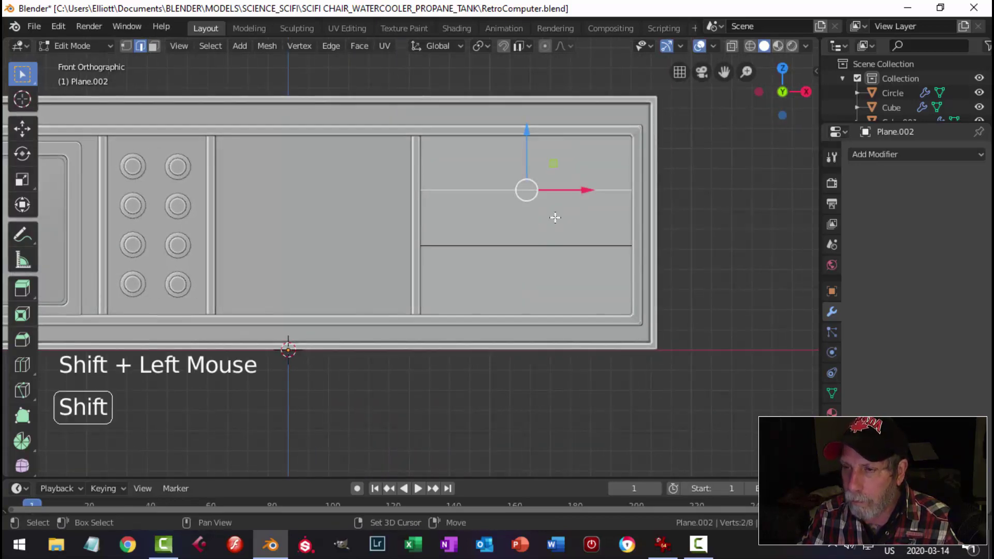
pyautogui.keyDown('shift'); pyautogui.click(539, 243); pyautogui.keyUp('shift')
pyautogui.moveTo(528, 163); pyautogui.dragTo(526, 152)
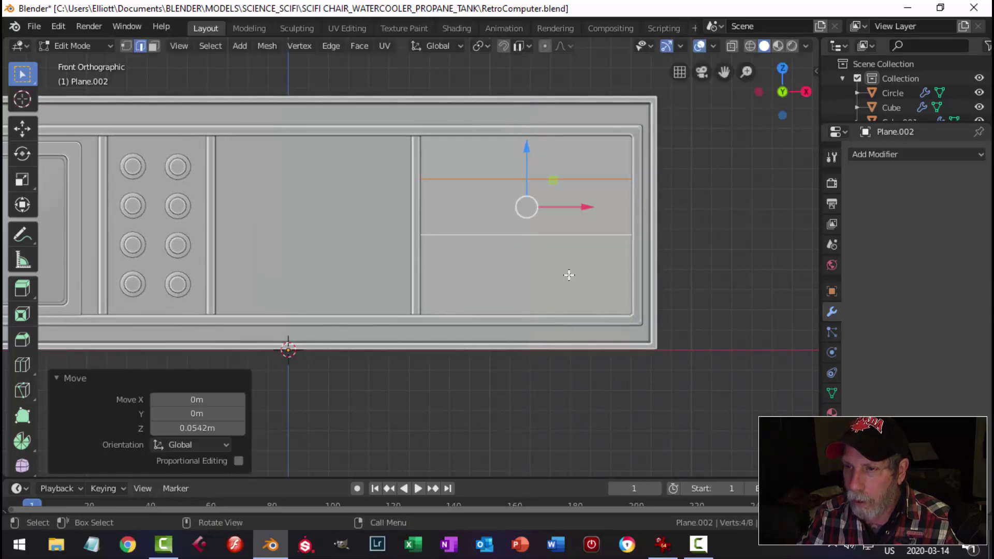
pyautogui.hotkey('alt', 'a')
pyautogui.scroll(-2, 420, 261)
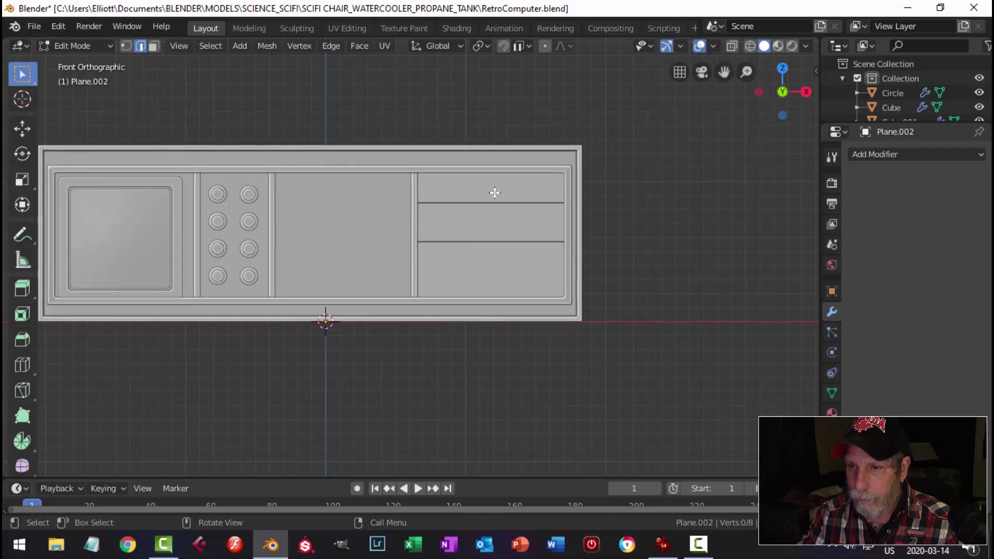
# - Separate the plane's middle strip face into its own object and select it in Object Mode
pyautogui.press('3')
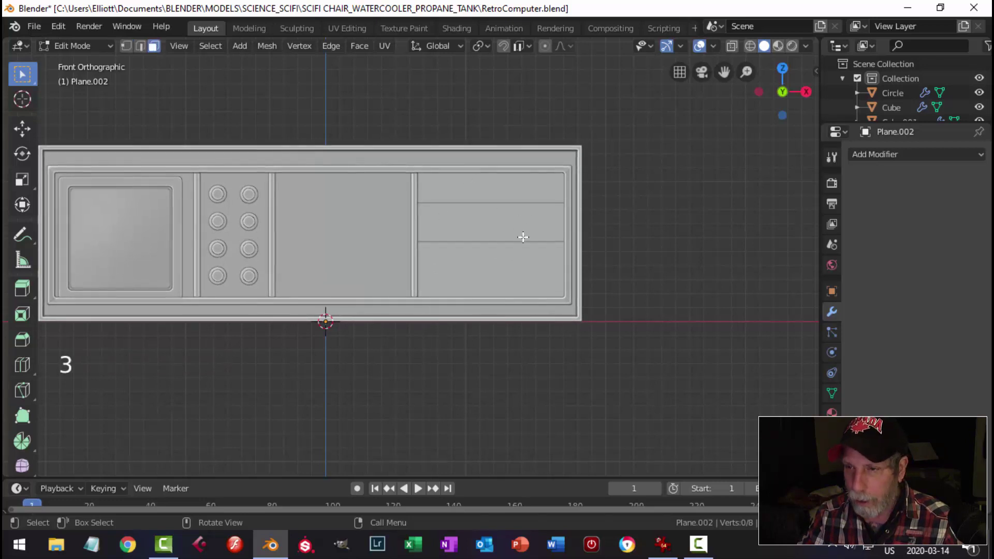
pyautogui.click(561, 221)
pyautogui.scroll(3, 623, 223)
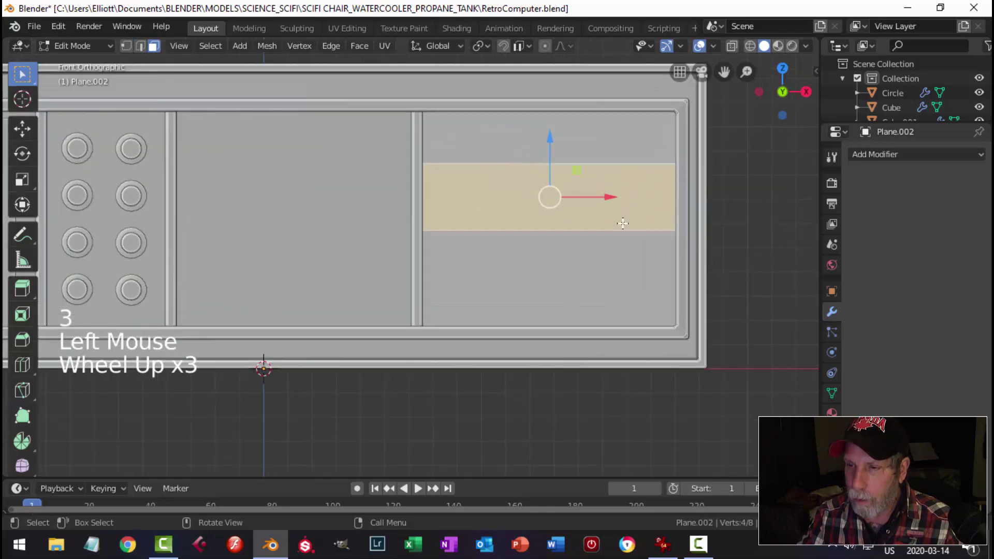
pyautogui.hotkey('alt', 'a')
pyautogui.moveTo(640, 222)
pyautogui.mouseDown(button='middle')
pyautogui.moveTo(620, 227)
pyautogui.moveTo(650, 224)
pyautogui.moveTo(625, 212)
pyautogui.mouseUp(button='middle')
pyautogui.click(596, 189)
pyautogui.moveTo(712, 202); pyautogui.dragTo(624, 221, button='middle')
pyautogui.press('p')
pyautogui.click(623, 222)
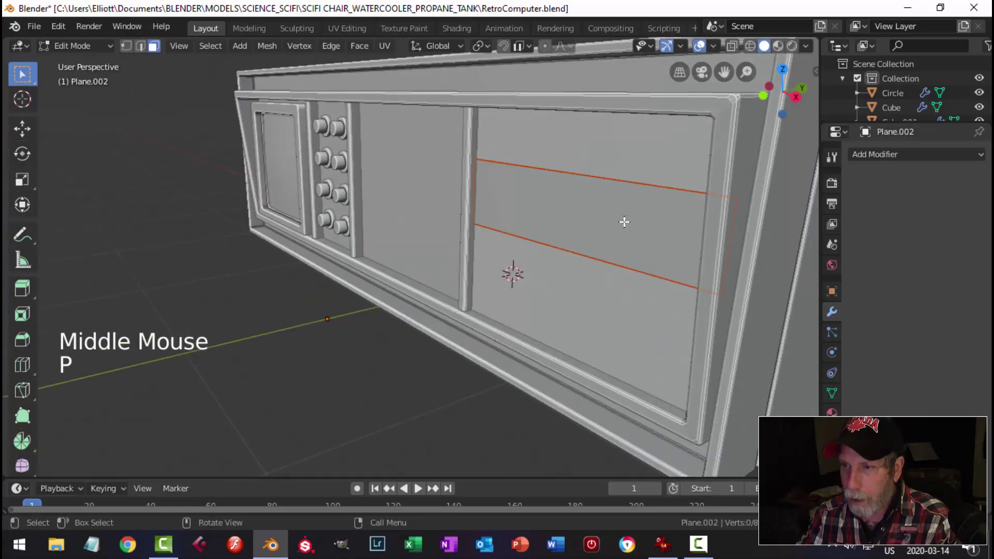
pyautogui.press('Tab')
pyautogui.click(608, 227)
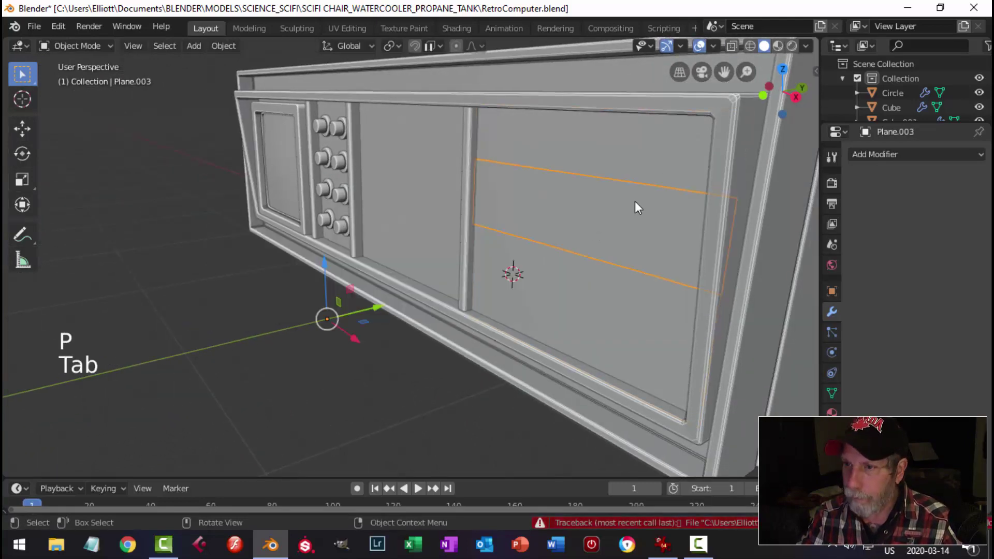
pyautogui.press('n')
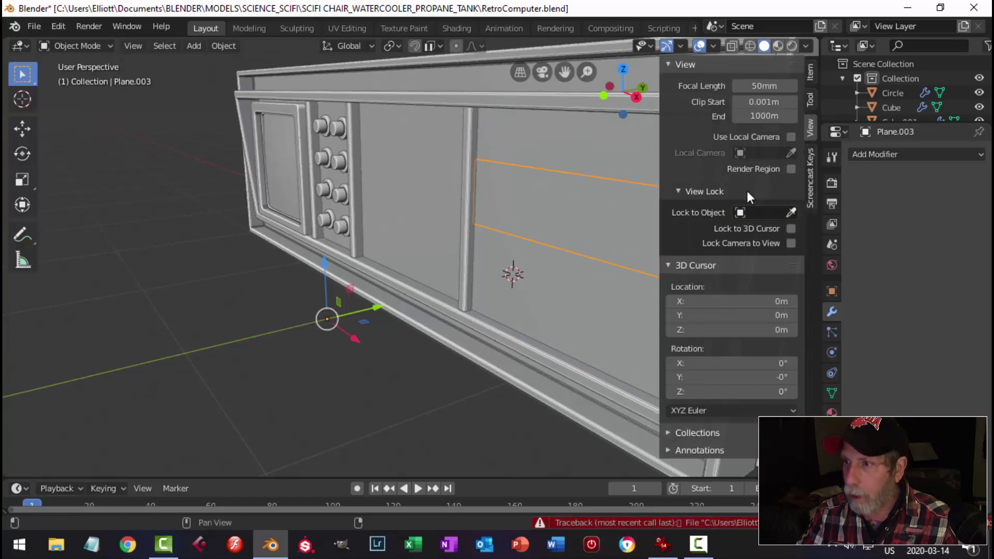
pyautogui.click(811, 182)
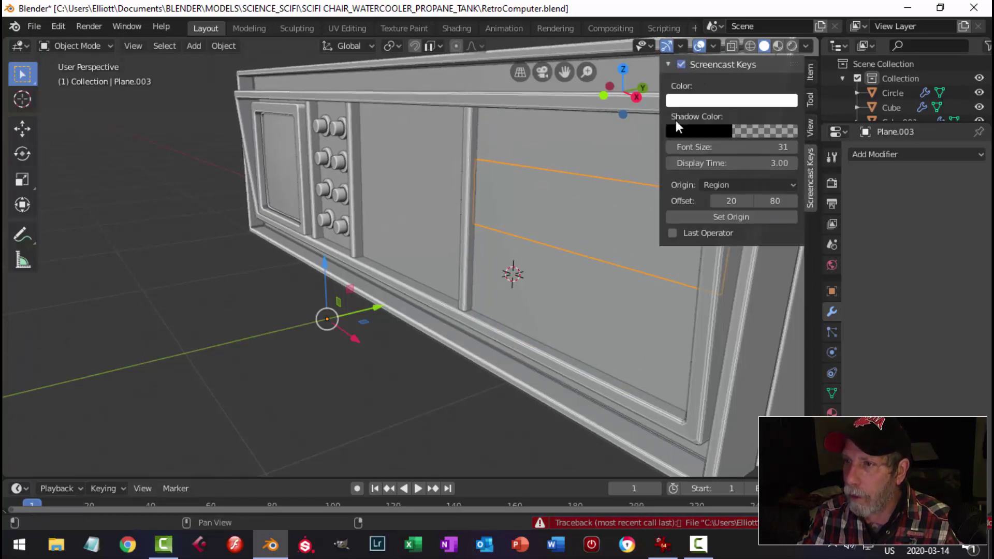
pyautogui.press('n')
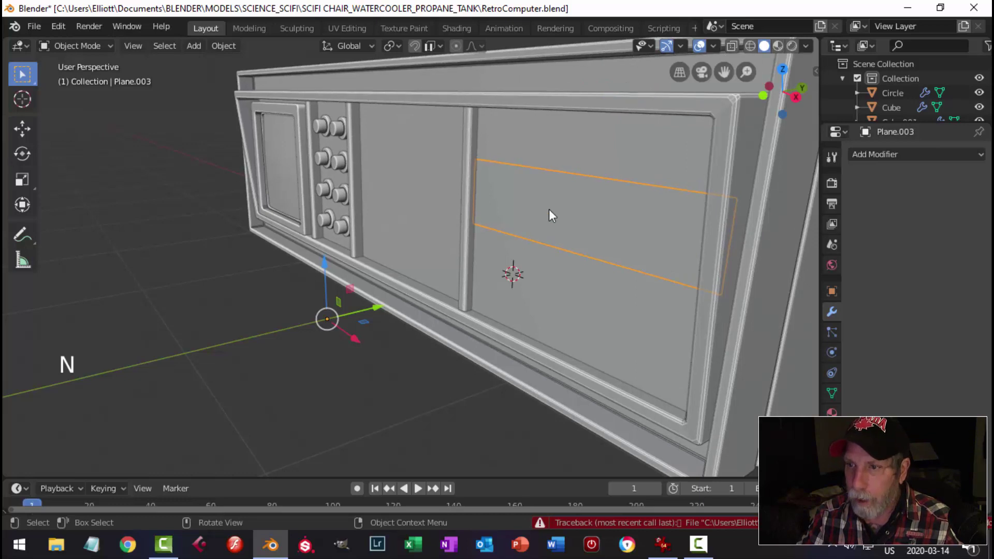
# - Set the separated strip's origin to its geometry and pull the strip forward along Y out of the compartment
pyautogui.click(224, 46)
pyautogui.moveTo(250, 77)
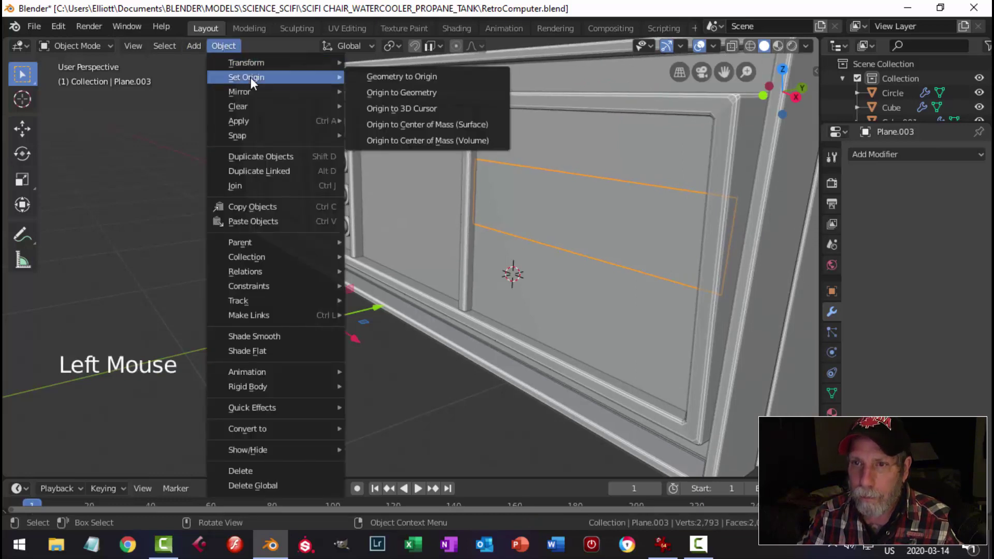
pyautogui.click(411, 92)
pyautogui.moveTo(620, 206); pyautogui.dragTo(573, 213)
# - Isolate the separated strip by hiding all unselected objects, and enter Edit Mode on it
pyautogui.moveTo(647, 221); pyautogui.dragTo(623, 262, button='middle')
pyautogui.click(651, 253)
pyautogui.hotkey('alt', 'a')
pyautogui.click(514, 218)
pyautogui.moveTo(515, 218); pyautogui.dragTo(564, 220, button='middle')
pyautogui.press('KP_1')
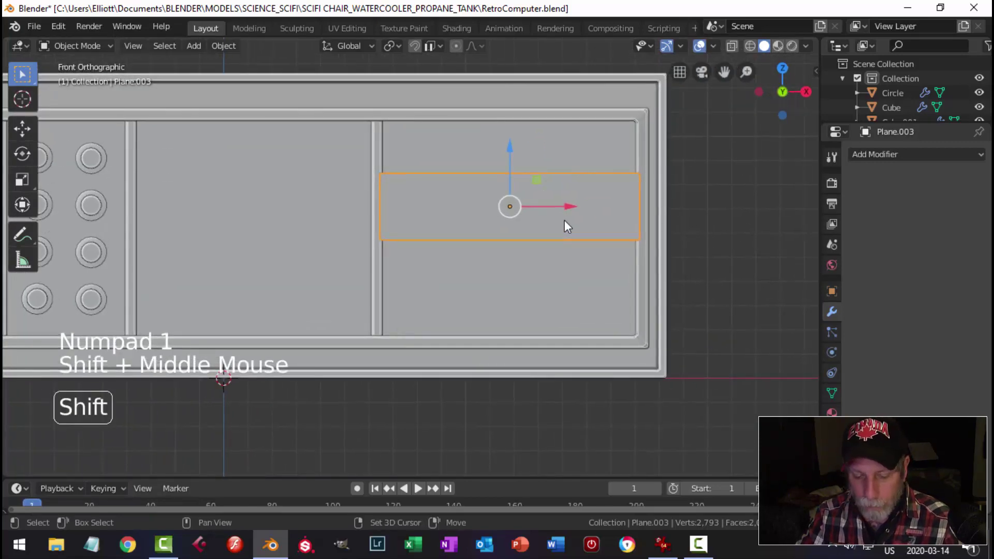
pyautogui.hotkey('shift', 'h')
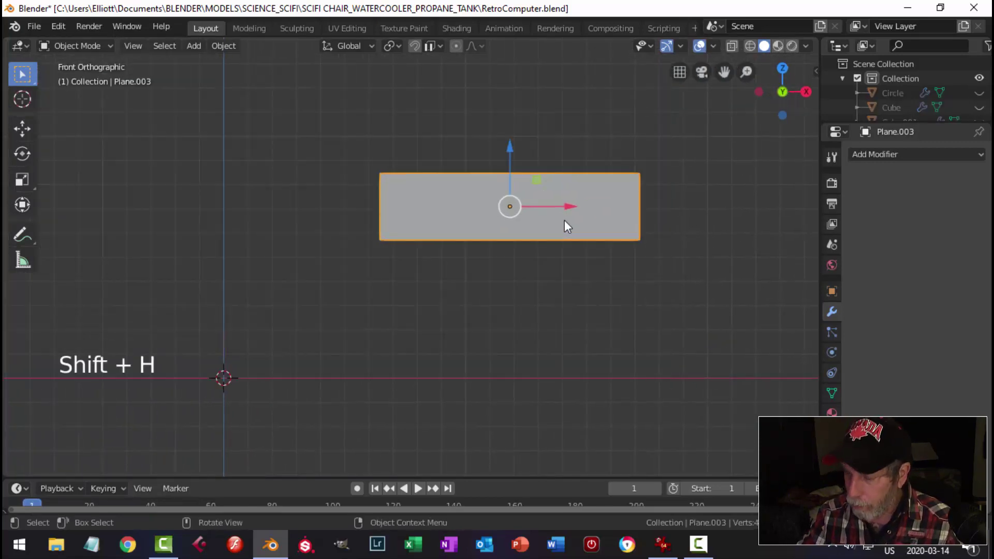
pyautogui.press('KP_Decimal')
pyautogui.press('Tab')
pyautogui.scroll(3, 456, 291)
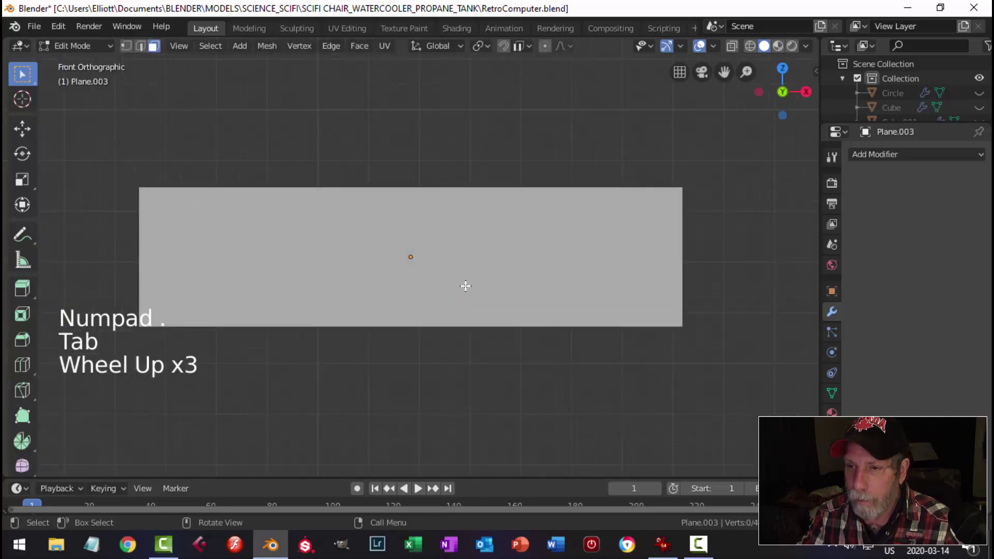
pyautogui.keyDown('shift'); pyautogui.moveTo(559, 277); pyautogui.dragTo(572, 273, button='middle'); pyautogui.keyUp('shift')
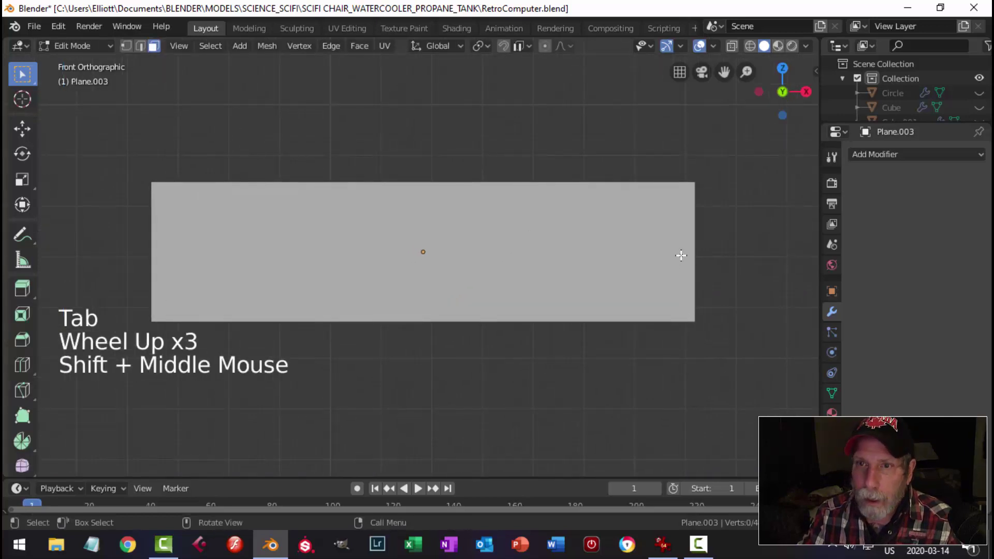
# - Switch to the Modeling workspace and add a centred horizontal loop cut across the strip
pyautogui.click(251, 29)
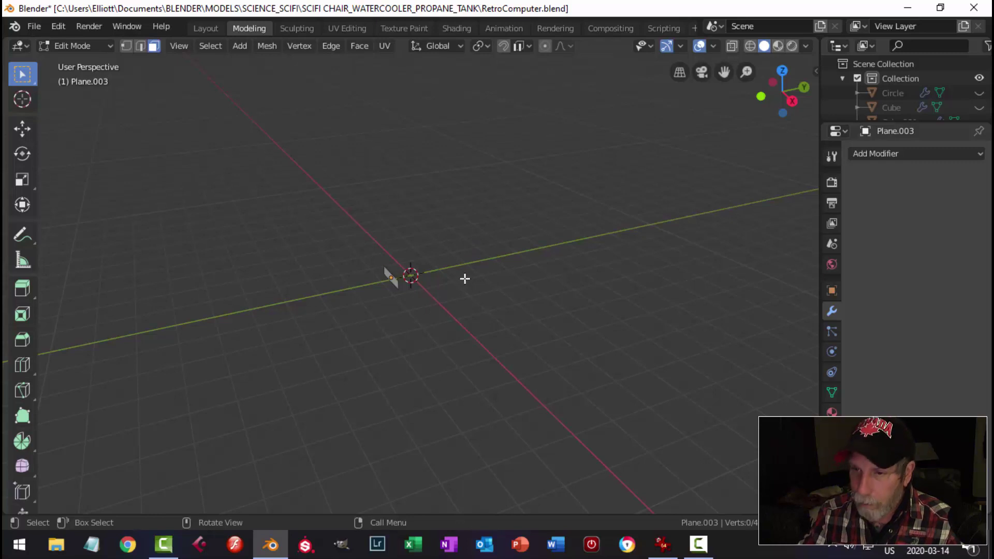
pyautogui.press('KP_Decimal')
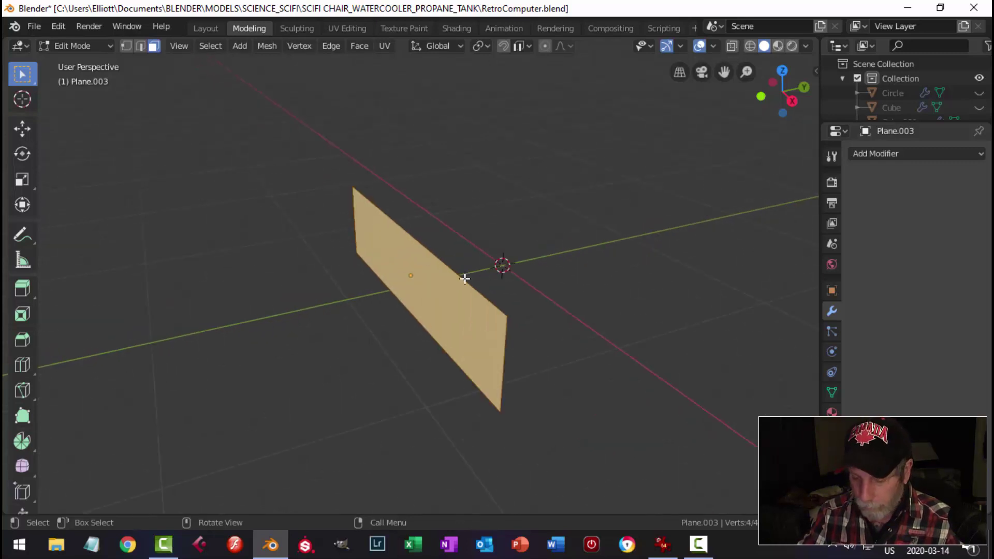
pyautogui.press('KP_1')
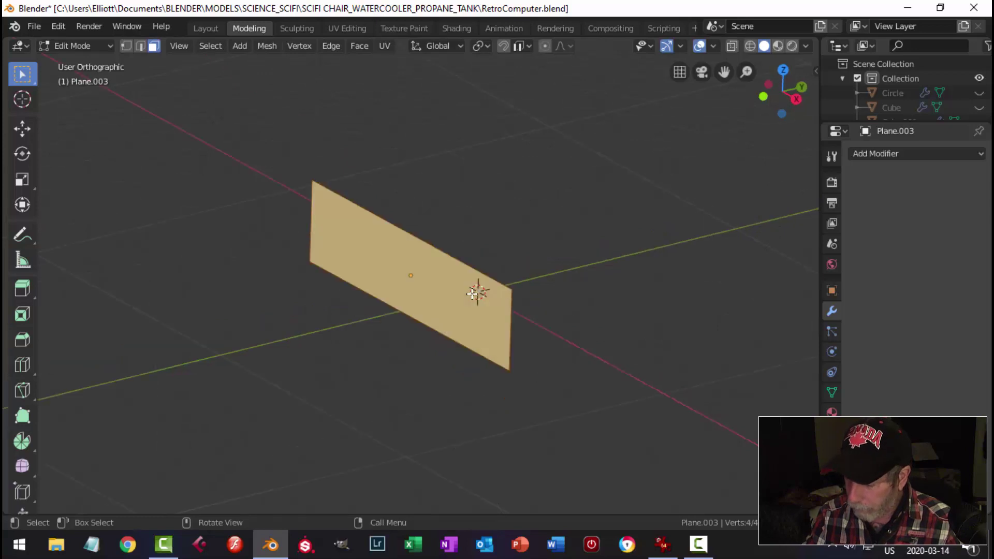
pyautogui.scroll(1, 472, 292)
pyautogui.keyDown('shift'); pyautogui.moveTo(509, 300); pyautogui.dragTo(516, 279, button='middle'); pyautogui.keyUp('shift')
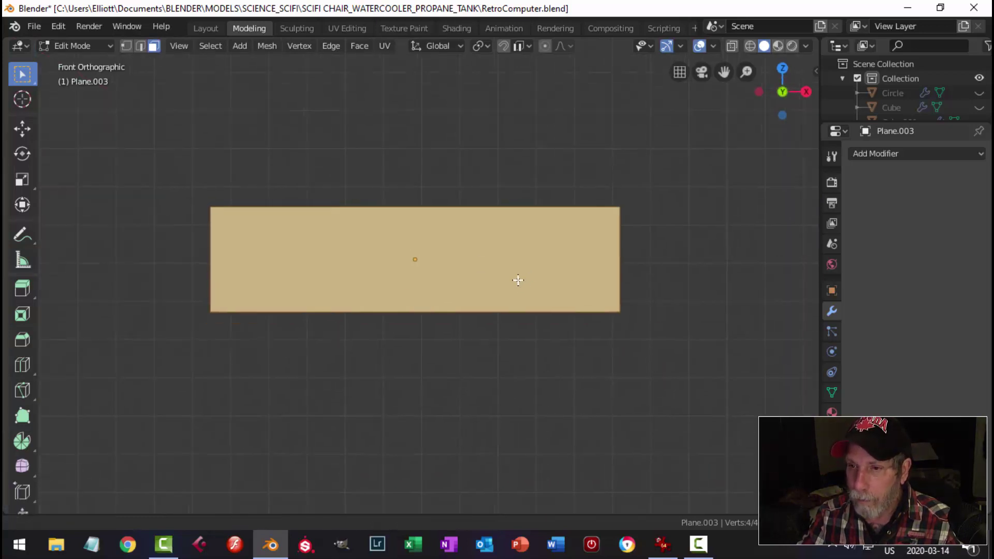
pyautogui.hotkey('ctrl', 'r')
pyautogui.click(610, 264)
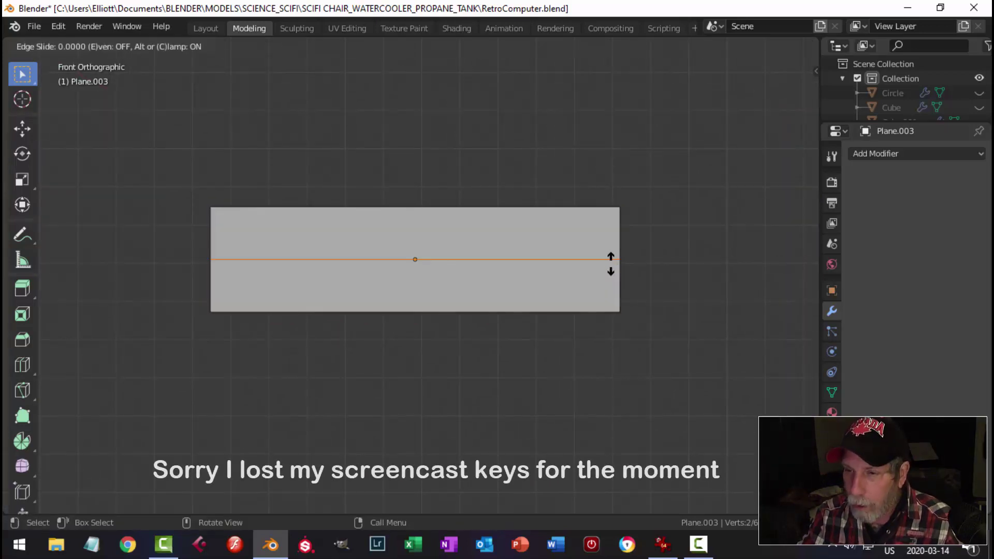
pyautogui.rightClick(611, 263)
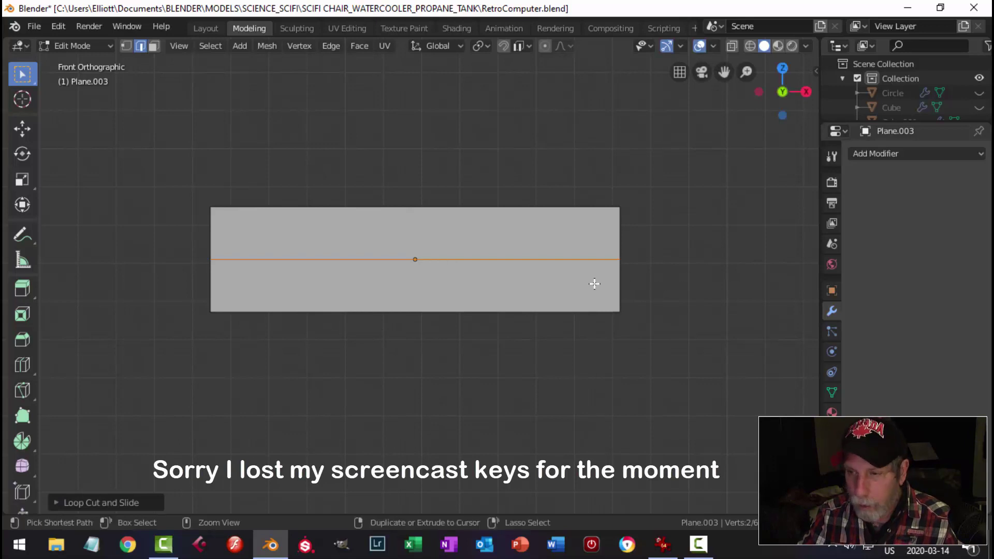
# - Bevel the strip's centre edge into a narrow band about 0.008 m wide and add two evenly spaced vertical loop cuts
pyautogui.hotkey('ctrl', 'b')
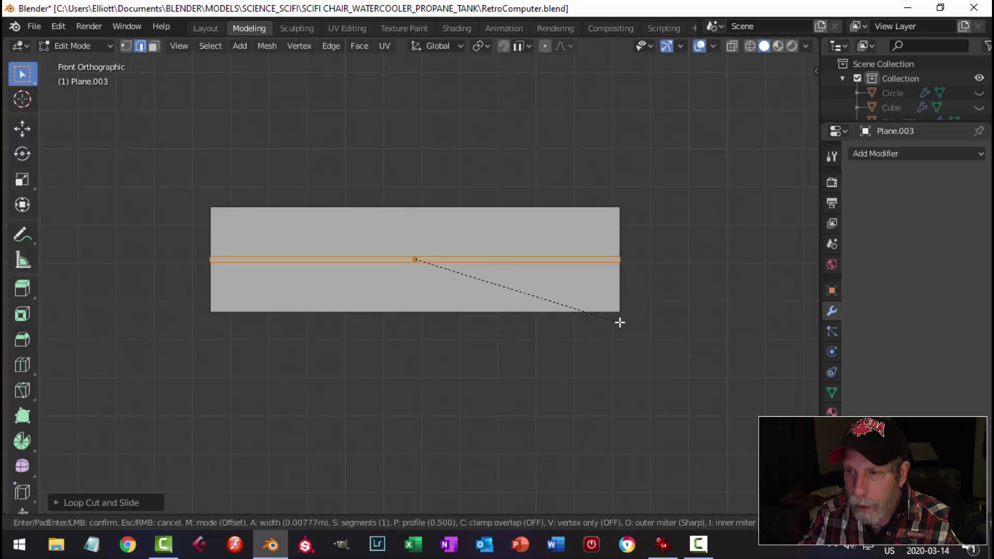
pyautogui.click(627, 327)
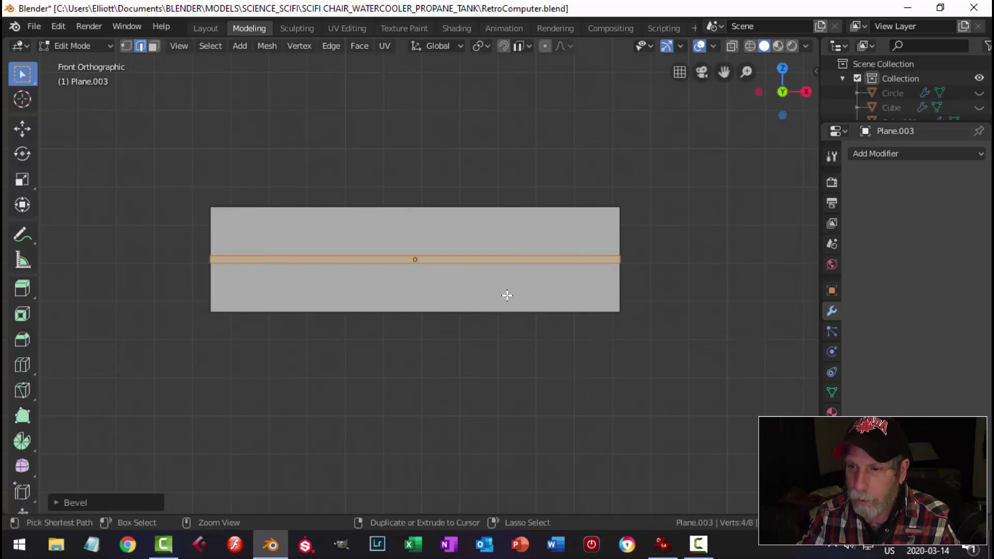
pyautogui.hotkey('ctrl', 'r')
pyautogui.scroll(1, 506, 295)
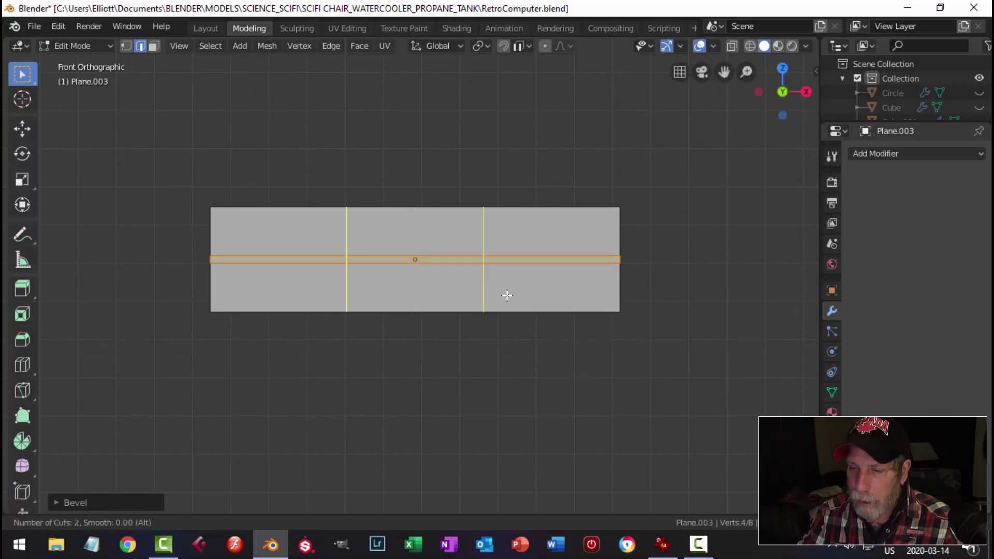
pyautogui.click(506, 295)
pyautogui.rightClick(507, 295)
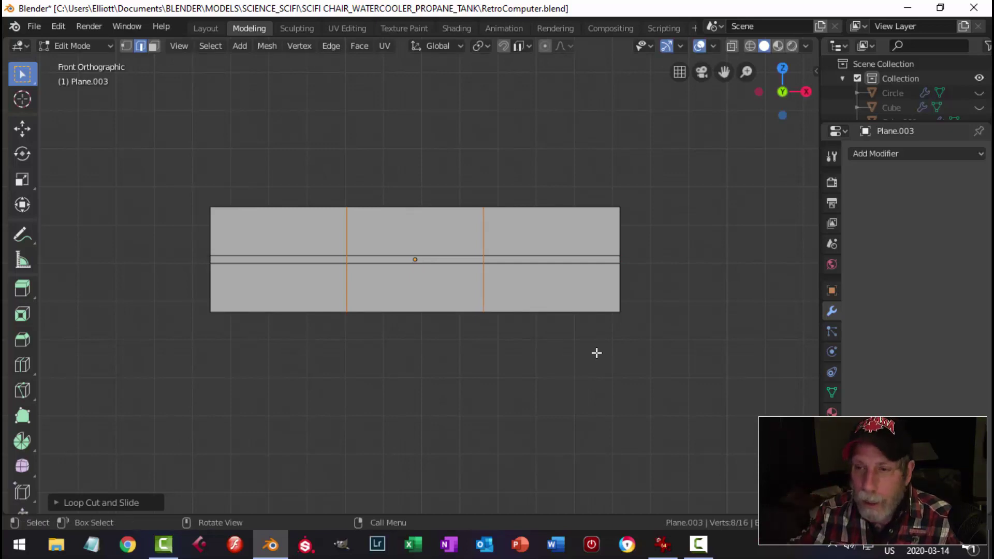
# - Add a centred horizontal loop cut across each of the strip's wide sections above and below the narrow middle band
pyautogui.hotkey('ctrl', 'r')
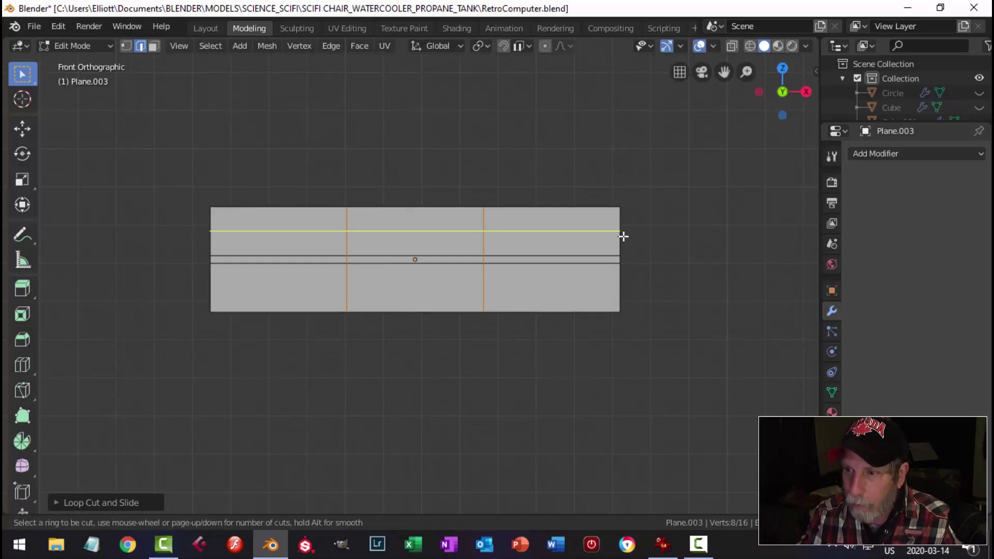
pyautogui.click(622, 236)
pyautogui.rightClick(623, 236)
pyautogui.hotkey('ctrl', 'r')
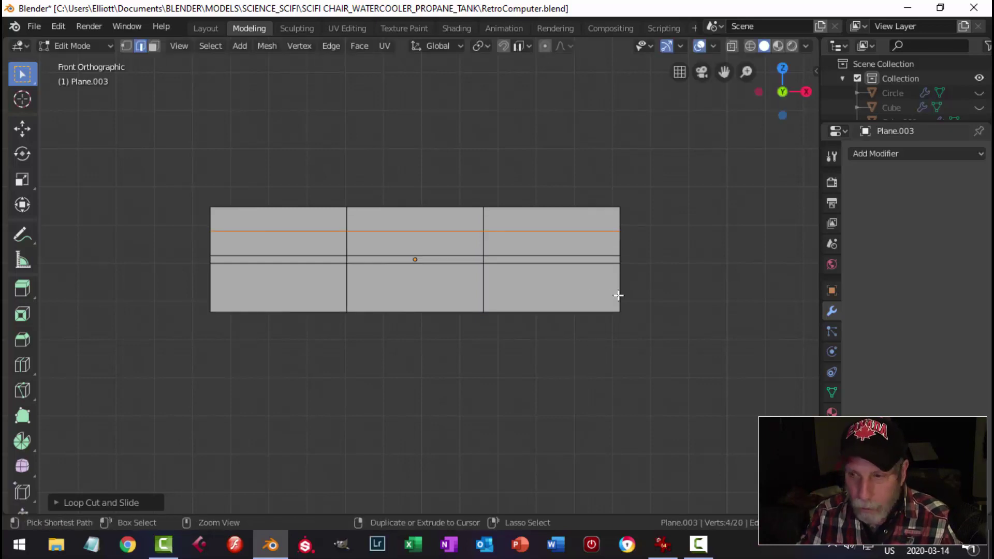
# - Add a horizontal loop cut through the panel's lower band, then scale it and the upper loop outward along Z toward the panel edges
pyautogui.click(617, 295)
pyautogui.rightClick(618, 295)
pyautogui.keyDown('alt'); pyautogui.keyDown('shift'); pyautogui.click(545, 231); pyautogui.keyUp('shift'); pyautogui.keyUp('alt')
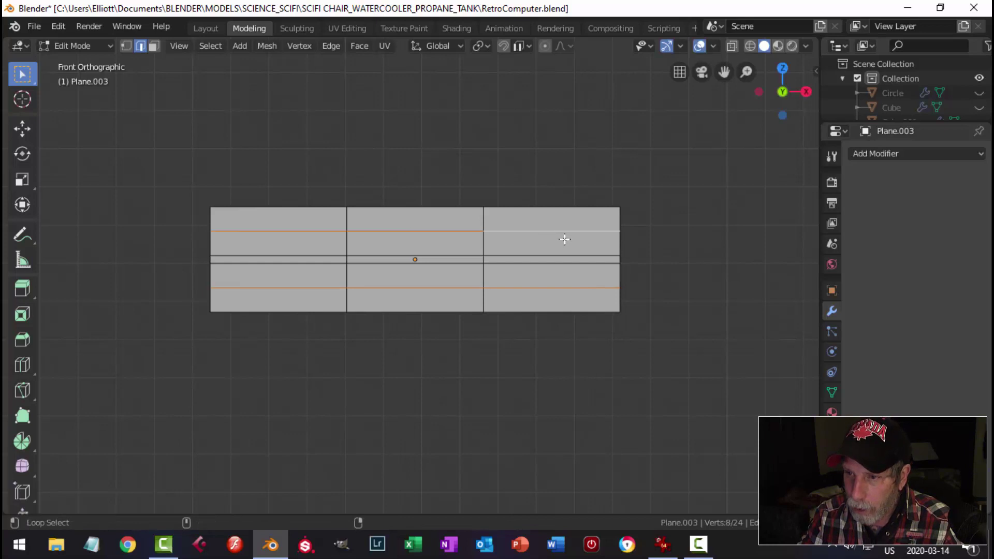
pyautogui.click(679, 46)
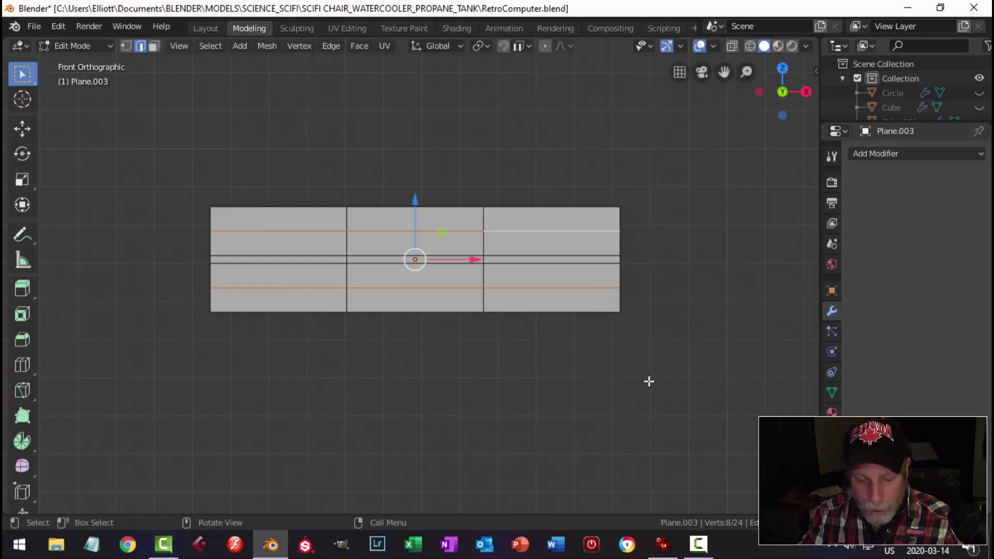
pyautogui.press('s')
pyautogui.press('z')
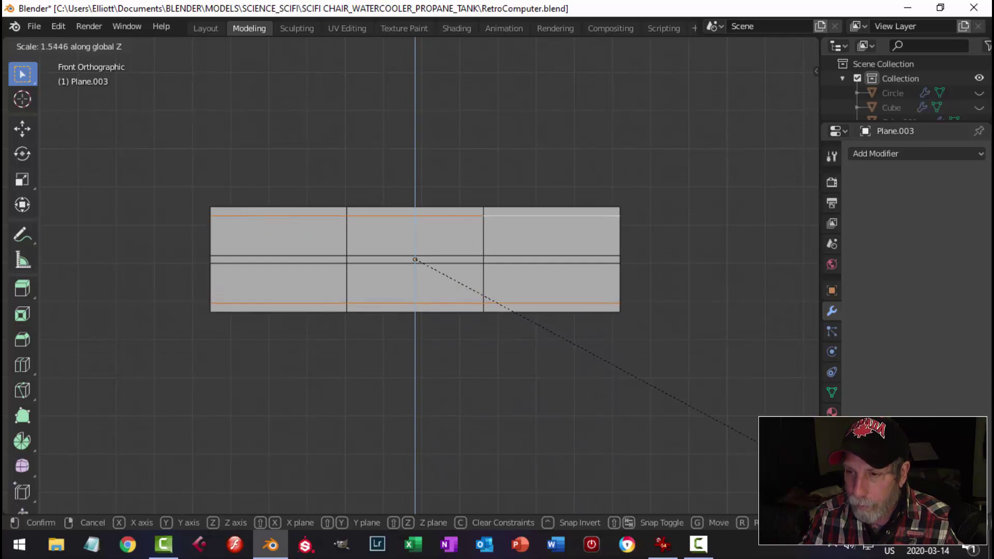
pyautogui.click(624, 383)
pyautogui.click(624, 382)
# - Add a centred vertical loop cut in each of the panel's two outer columns
pyautogui.moveTo(652, 341); pyautogui.dragTo(584, 373, button='middle')
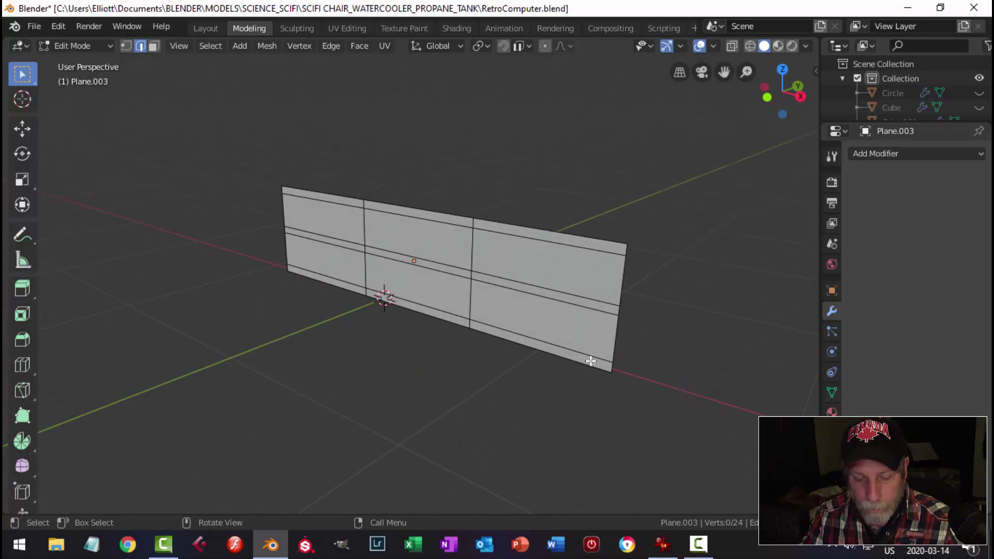
pyautogui.moveTo(594, 325); pyautogui.dragTo(630, 324, button='middle')
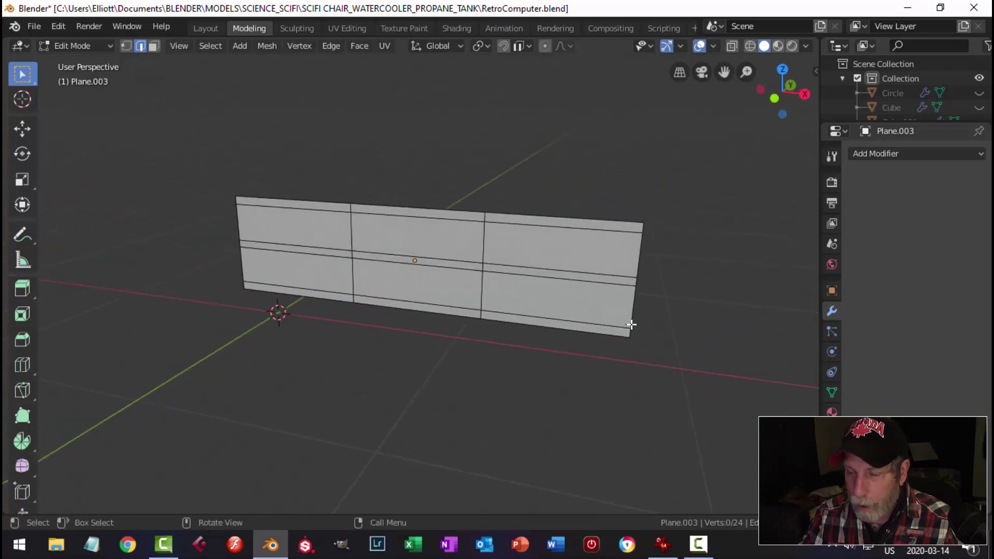
pyautogui.hotkey('ctrl', 'r')
pyautogui.click(587, 291)
pyautogui.rightClick(587, 291)
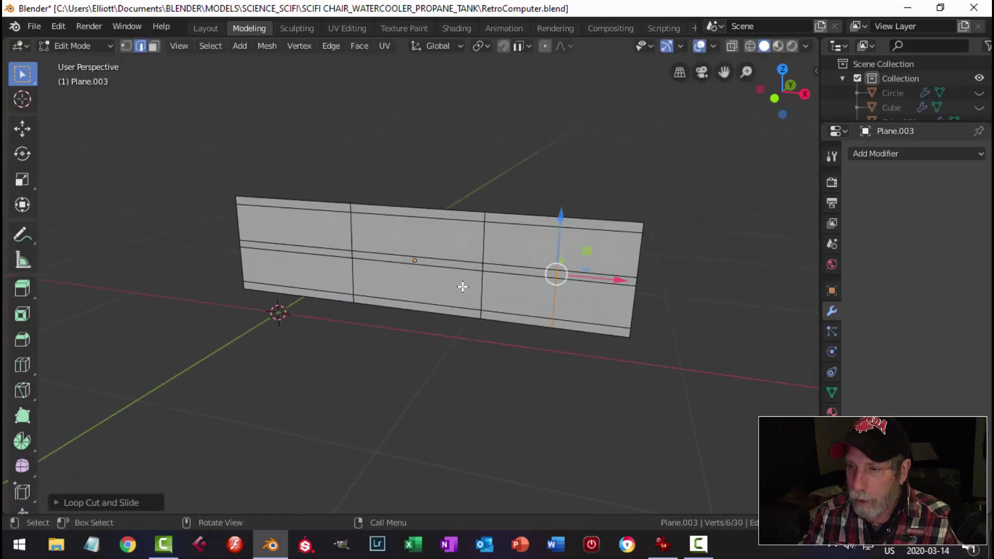
pyautogui.hotkey('ctrl', 'r')
pyautogui.click(282, 248)
pyautogui.rightClick(358, 255)
# - Scale the two new vertical loops outward along X until they sit close to the panel's ends
pyautogui.keyDown('alt'); pyautogui.keyDown('shift'); pyautogui.click(562, 254); pyautogui.keyUp('shift'); pyautogui.keyUp('alt')
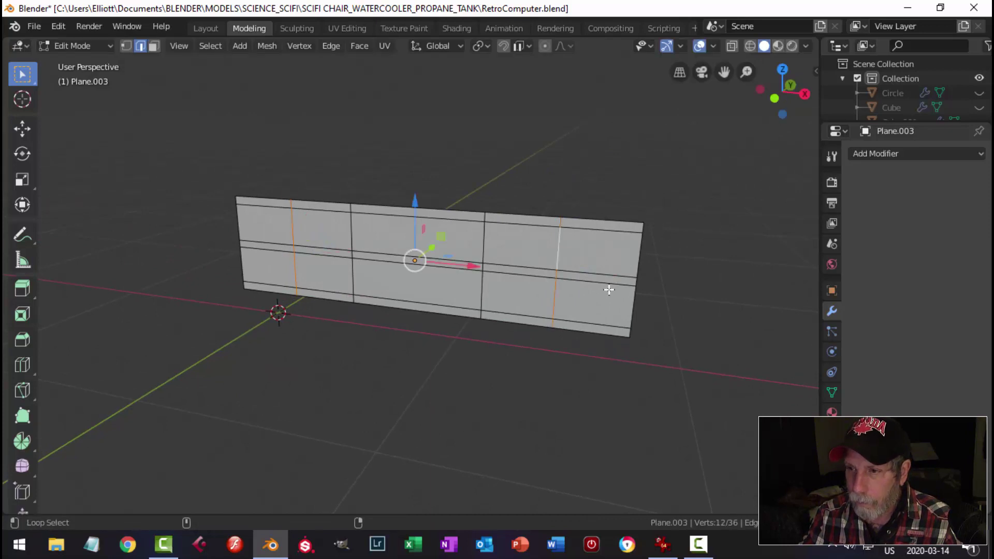
pyautogui.moveTo(607, 288); pyautogui.dragTo(623, 284, button='middle')
pyautogui.press('s')
pyautogui.press('x')
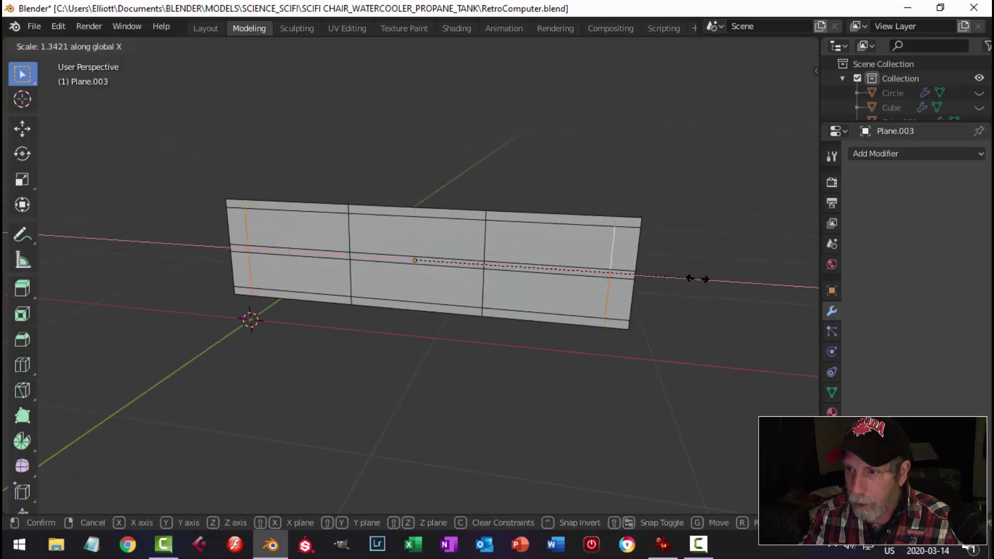
pyautogui.click(714, 275)
pyautogui.click(690, 280)
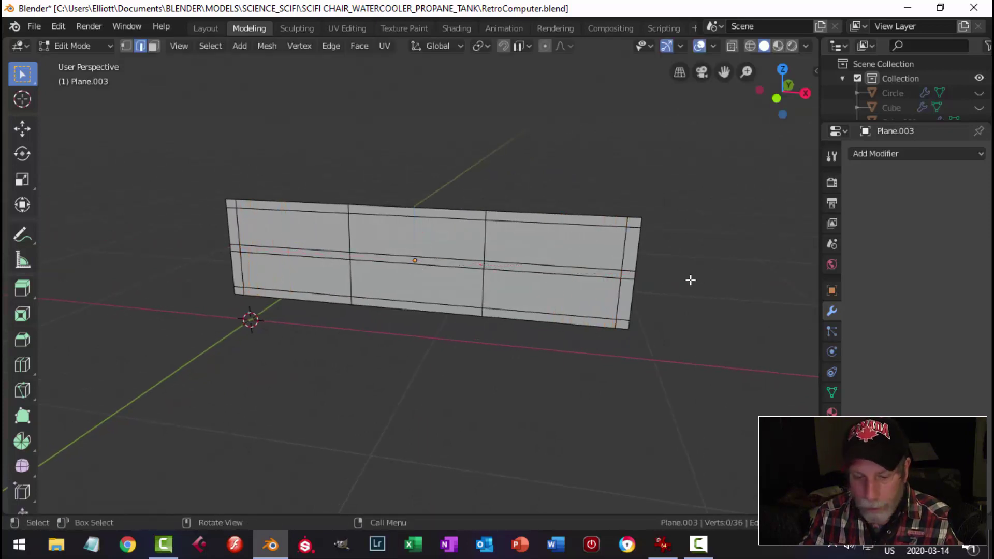
# - Delete the faces of the thin middle strip and the large centre column, leaving the panel's outer border intact
pyautogui.press('3')
pyautogui.click(569, 269)
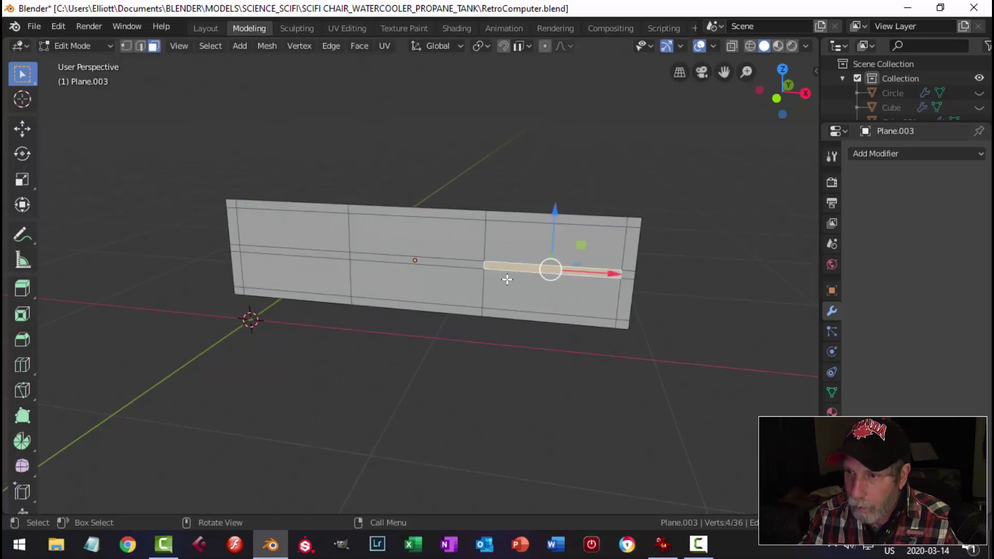
pyautogui.keyDown('shift'); pyautogui.click(451, 263); pyautogui.keyUp('shift')
pyautogui.keyDown('shift'); pyautogui.click(423, 236); pyautogui.keyUp('shift')
pyautogui.keyDown('shift'); pyautogui.click(415, 282); pyautogui.keyUp('shift')
pyautogui.keyDown('shift'); pyautogui.click(332, 254); pyautogui.keyUp('shift')
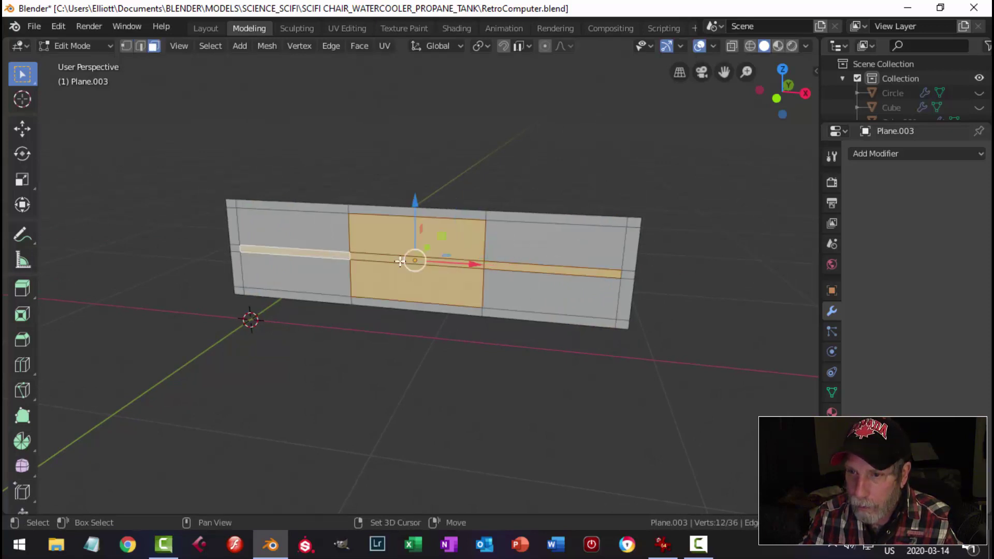
pyautogui.moveTo(593, 283); pyautogui.dragTo(441, 274, button='middle')
pyautogui.press('x')
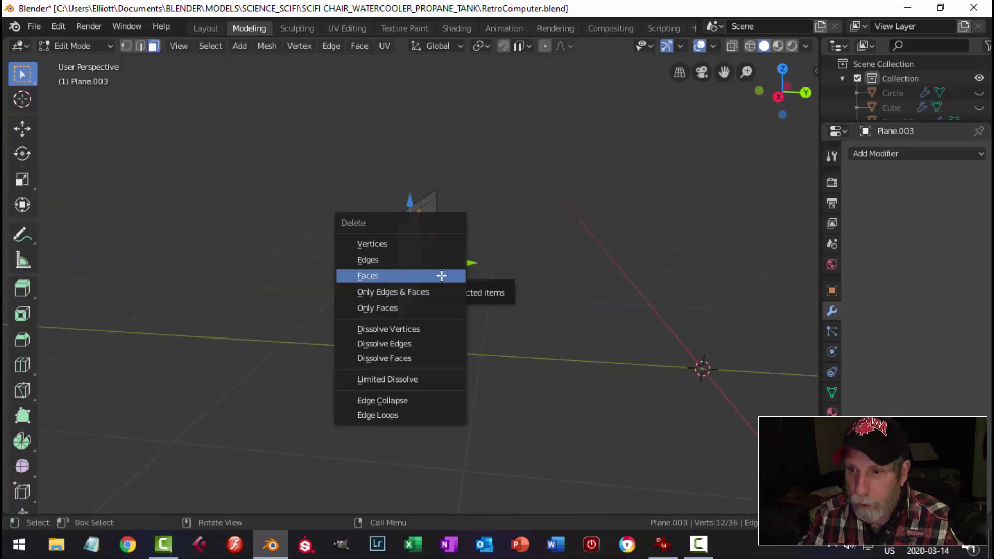
pyautogui.click(440, 276)
# - Extrude the boundary edges of the slot and centre opening about 0.11 m backward along Y
pyautogui.moveTo(565, 287); pyautogui.dragTo(512, 297, button='middle')
pyautogui.press('2')
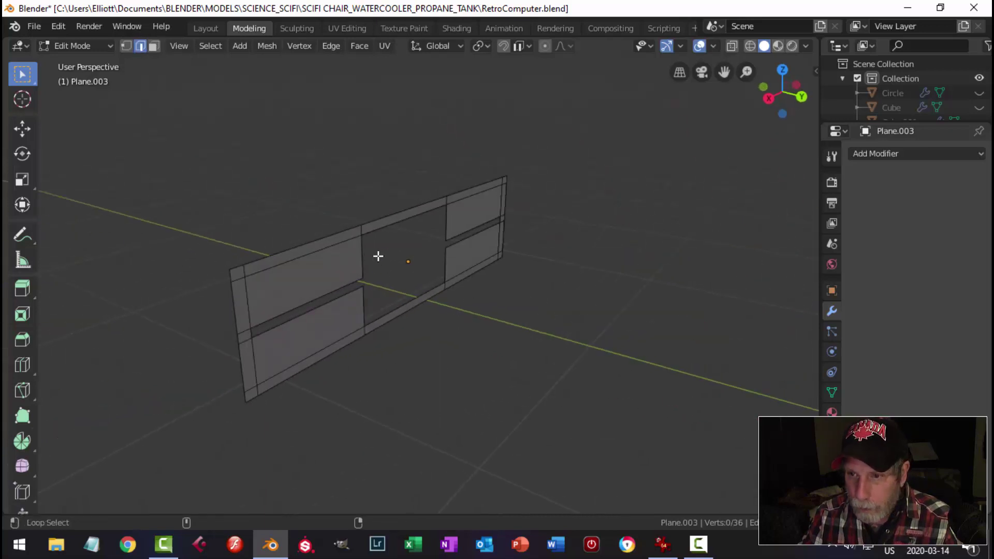
pyautogui.keyDown('alt'); pyautogui.click(446, 299); pyautogui.keyUp('alt')
pyautogui.keyDown('alt'); pyautogui.keyDown('shift'); pyautogui.click(342, 290); pyautogui.keyUp('shift'); pyautogui.keyUp('alt')
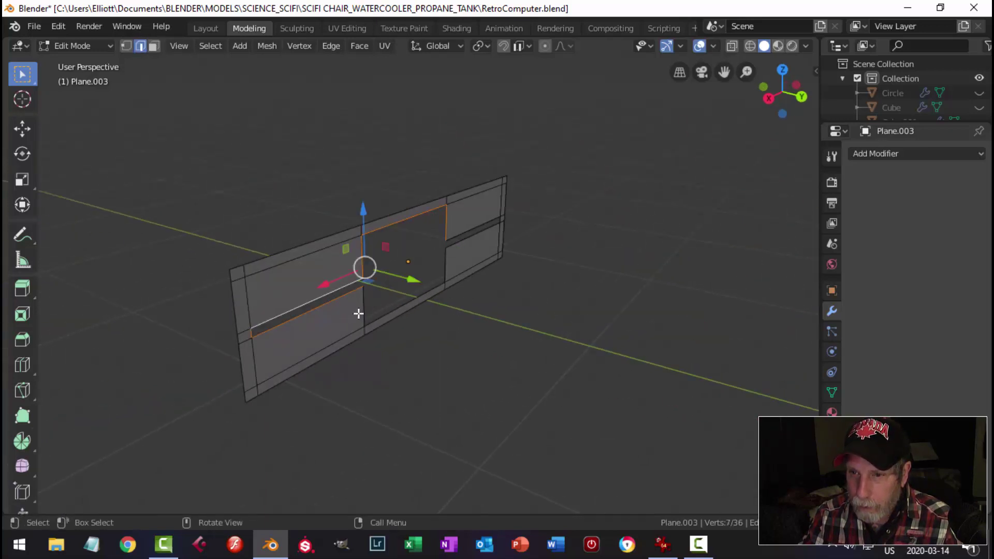
pyautogui.keyDown('alt'); pyautogui.keyDown('shift'); pyautogui.click(365, 306); pyautogui.keyUp('shift'); pyautogui.keyUp('alt')
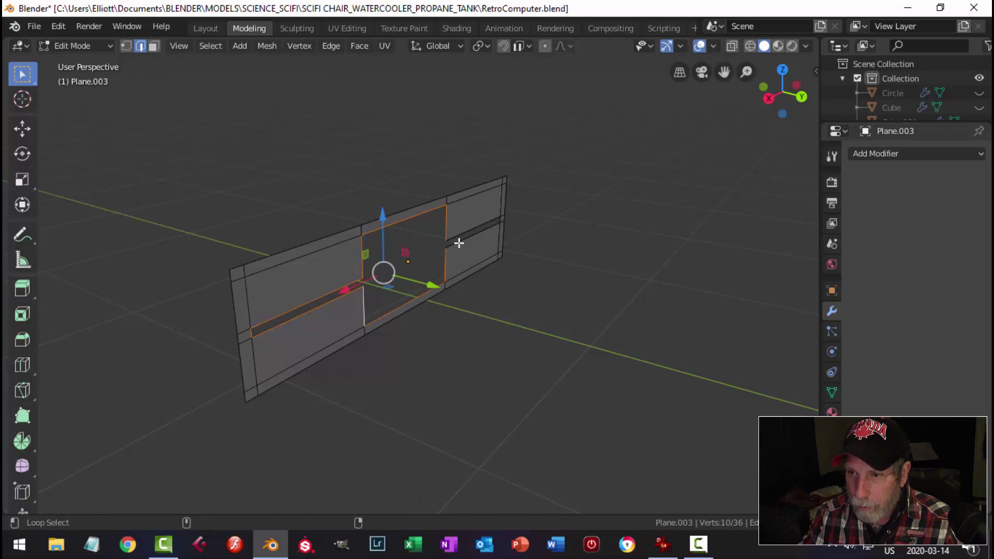
pyautogui.keyDown('alt'); pyautogui.keyDown('shift'); pyautogui.click(459, 243); pyautogui.keyUp('shift'); pyautogui.keyUp('alt')
pyautogui.moveTo(477, 309); pyautogui.dragTo(492, 309, button='middle')
pyautogui.press('e')
pyautogui.rightClick(494, 303)
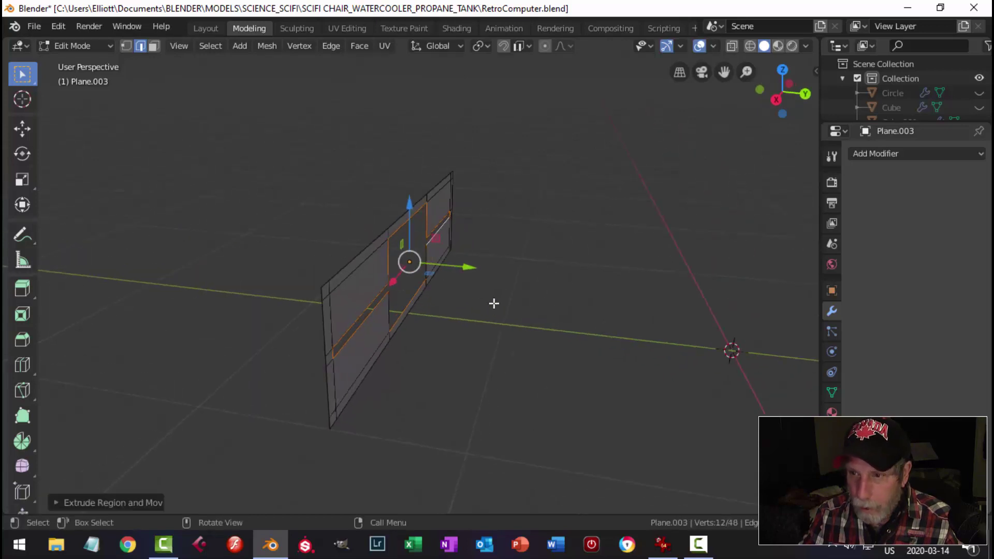
pyautogui.press('e')
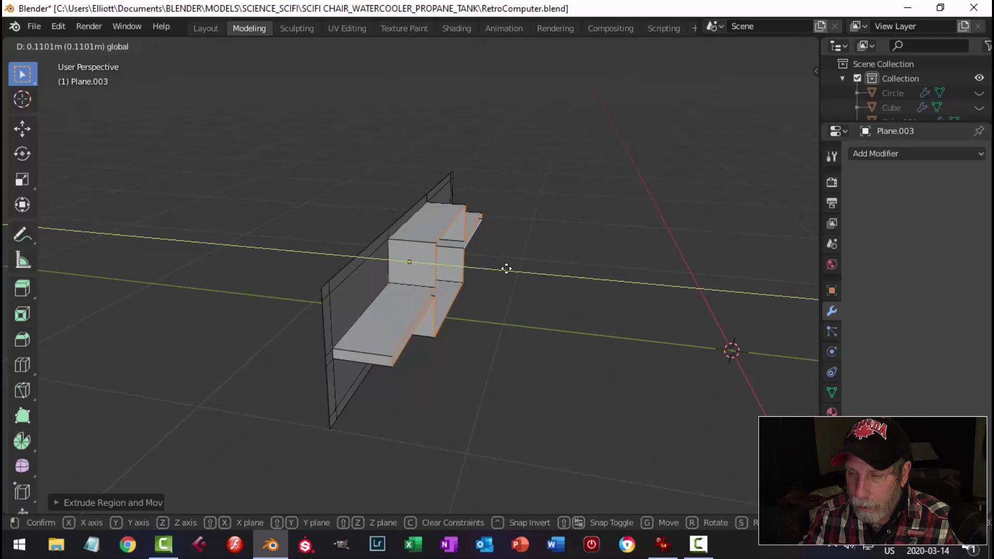
pyautogui.click(506, 268)
# - Fill the narrow strip across the back of the centre recess between the two short vertical edges at slot height
pyautogui.moveTo(595, 291); pyautogui.dragTo(321, 295, button='middle')
pyautogui.hotkey('alt', 'a')
pyautogui.click(301, 311)
pyautogui.keyDown('alt'); pyautogui.keyDown('shift'); pyautogui.click(309, 312); pyautogui.keyUp('shift'); pyautogui.keyUp('alt')
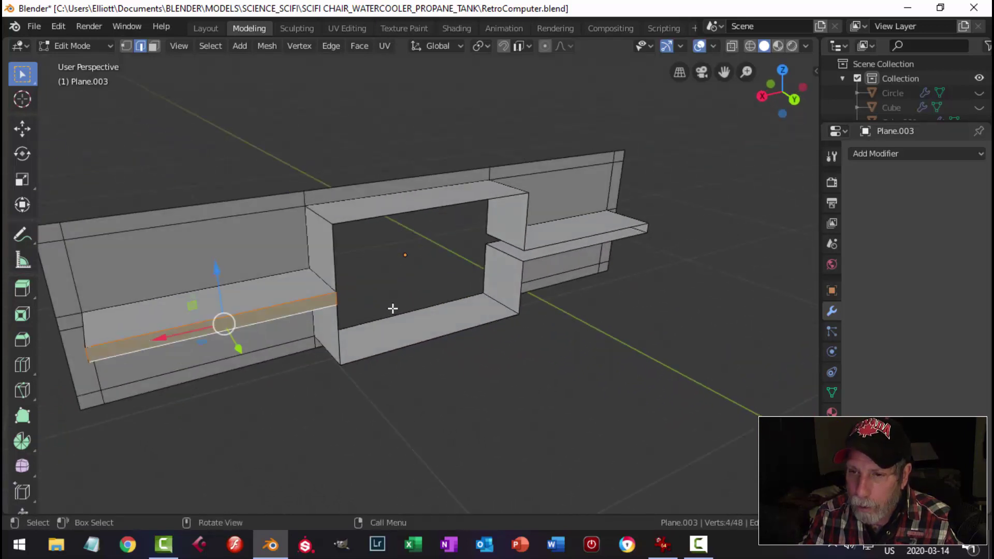
pyautogui.click(402, 260)
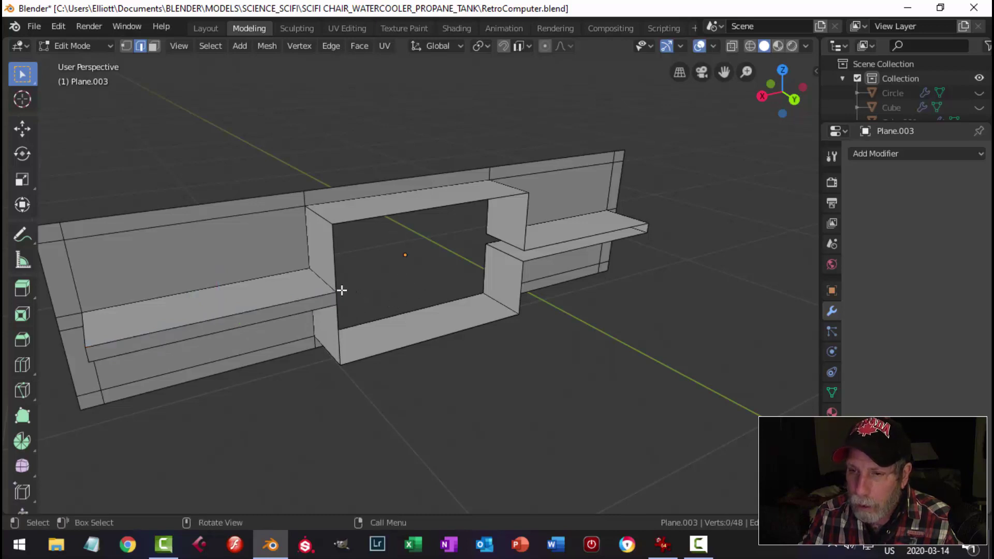
pyautogui.keyDown('alt'); pyautogui.keyDown('shift'); pyautogui.click(546, 259); pyautogui.keyUp('shift'); pyautogui.keyUp('alt')
pyautogui.hotkey('alt', 'a')
pyautogui.scroll(3, 548, 290)
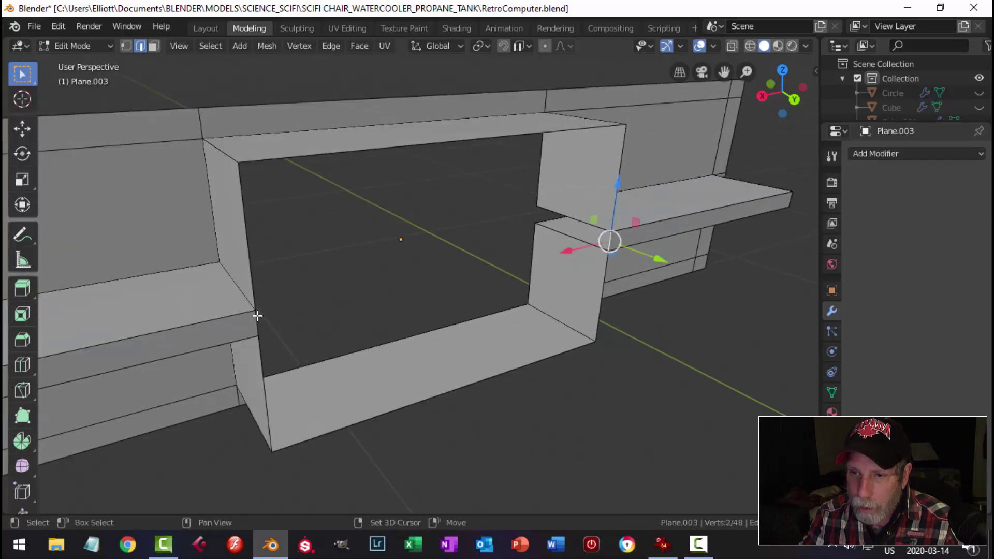
pyautogui.keyDown('shift'); pyautogui.click(258, 316); pyautogui.keyUp('shift')
# - Fill the remaining upper and lower gaps at the back of the centre recess with faces
pyautogui.click(389, 145)
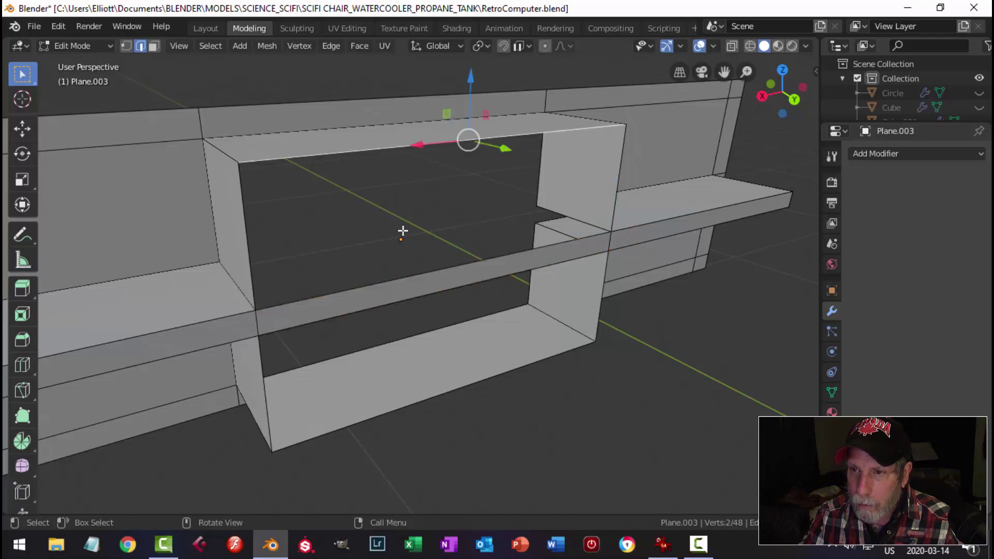
pyautogui.keyDown('shift'); pyautogui.click(361, 284); pyautogui.keyUp('shift')
pyautogui.press('f')
pyautogui.click(397, 313)
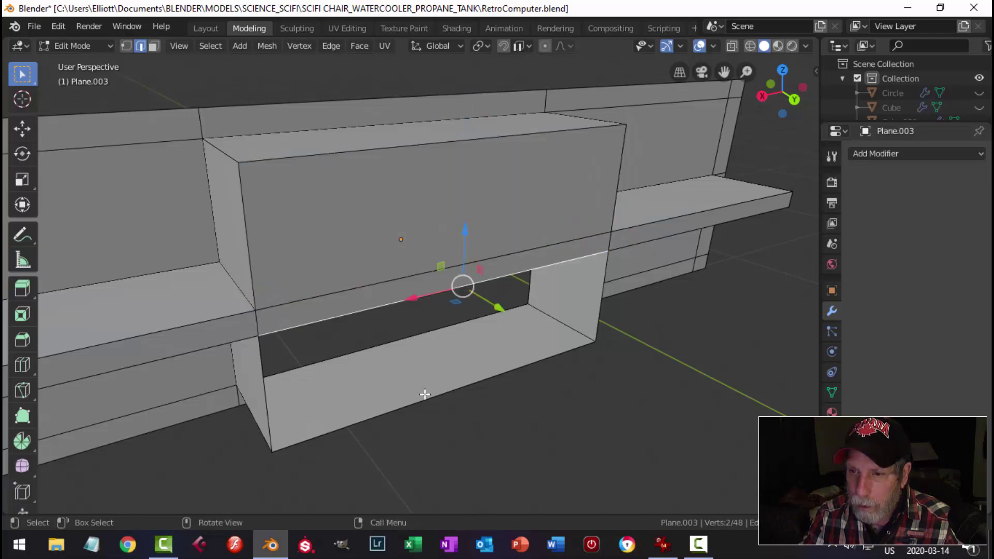
pyautogui.keyDown('shift'); pyautogui.click(482, 385); pyautogui.keyUp('shift')
pyautogui.press('f')
# - Scale the recess's upper and lower rear edges together along Z so the recess tapers toward the slot
pyautogui.click(422, 146)
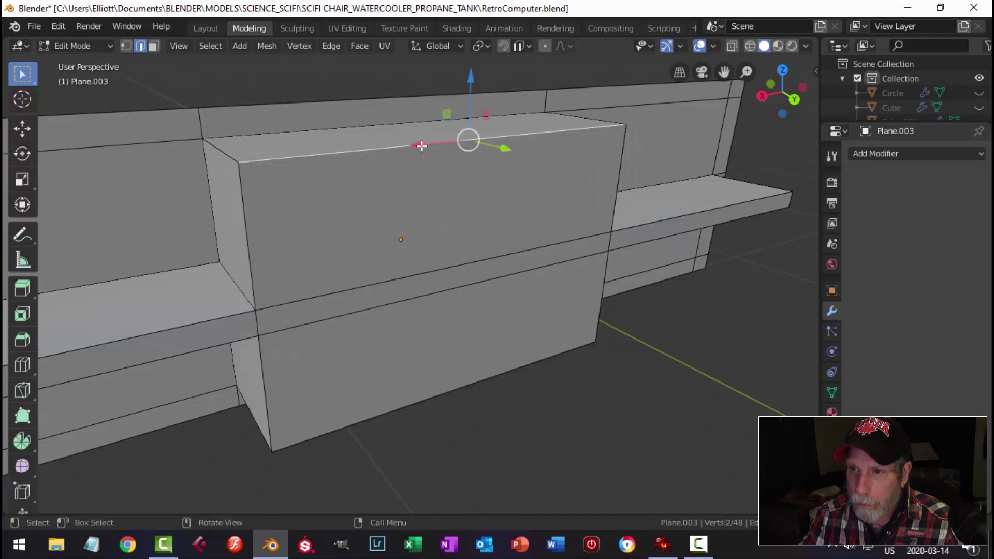
pyautogui.keyDown('shift'); pyautogui.click(464, 385); pyautogui.keyUp('shift')
pyautogui.hotkey('alt', 'a')
pyautogui.moveTo(395, 337); pyautogui.dragTo(572, 333, button='middle')
pyautogui.keyDown('shift'); pyautogui.click(518, 317); pyautogui.keyUp('shift')
pyautogui.press('s')
pyautogui.press('z')
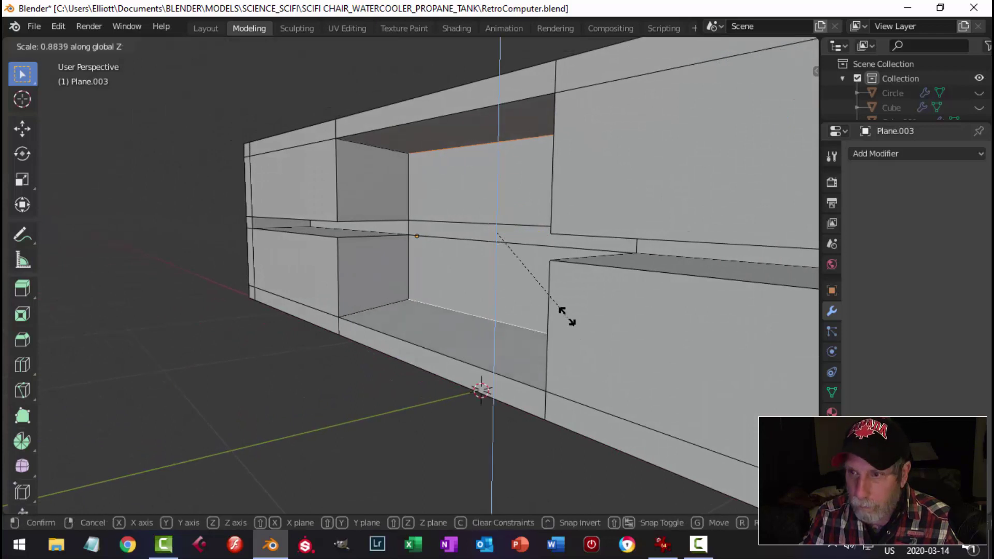
pyautogui.click(505, 237)
# - Delete all the rear faces closing off the side slots and the tapered centre recess
pyautogui.moveTo(676, 275); pyautogui.dragTo(523, 292, button='middle')
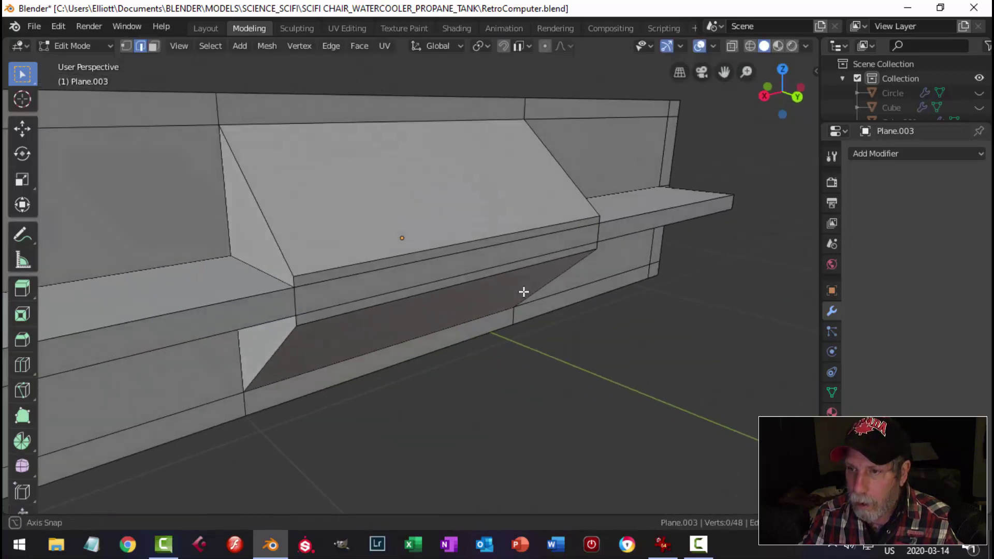
pyautogui.press('3')
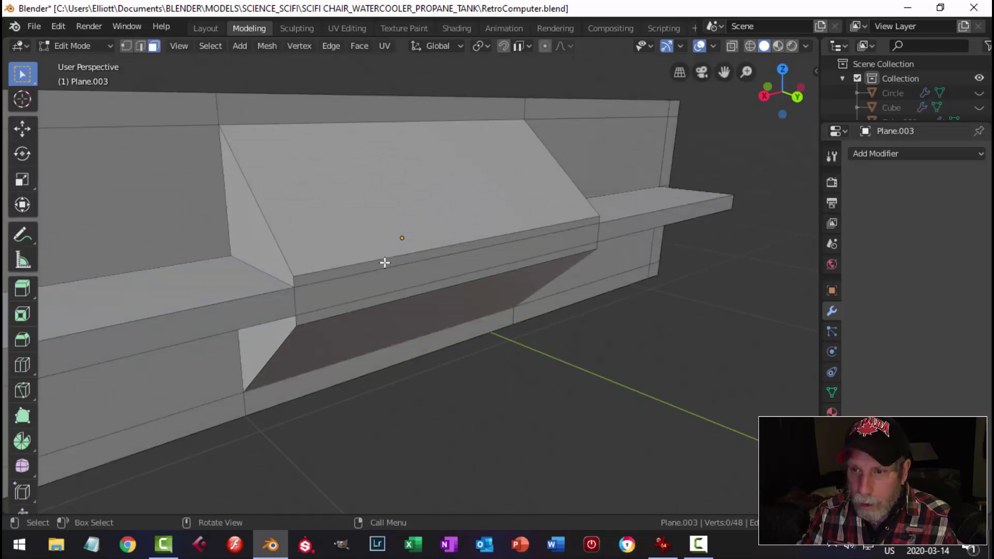
pyautogui.click(297, 299)
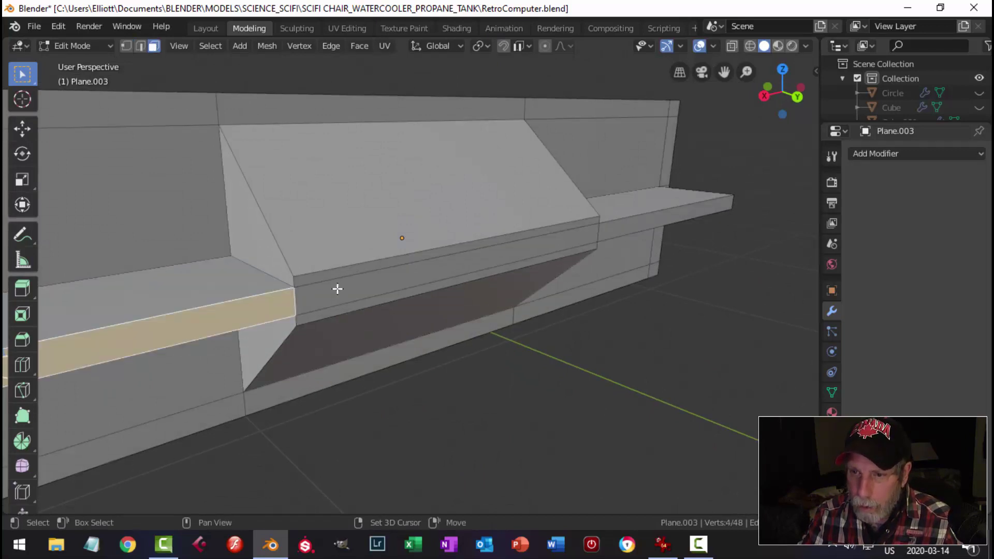
pyautogui.keyDown('shift'); pyautogui.click(336, 284); pyautogui.keyUp('shift')
pyautogui.keyDown('shift'); pyautogui.click(374, 273); pyautogui.keyUp('shift')
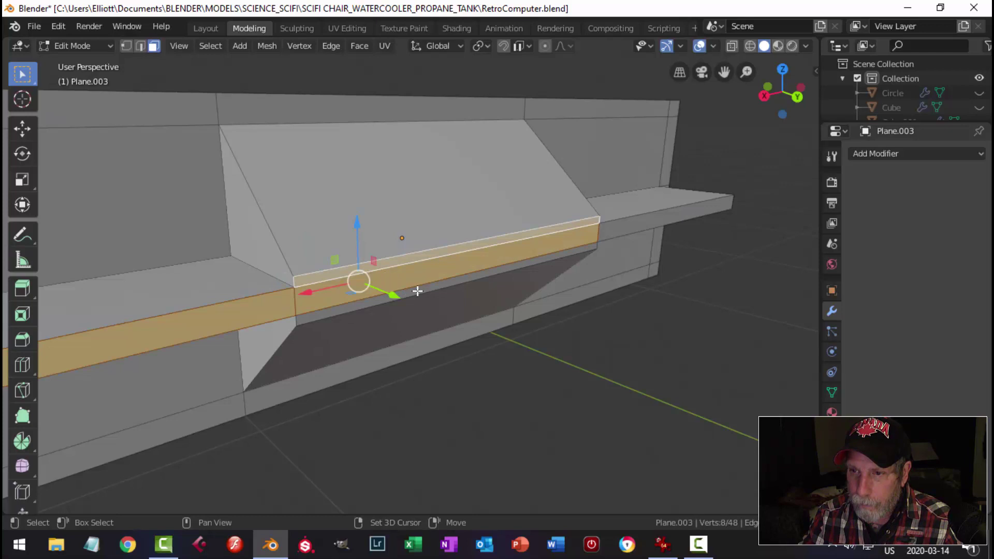
pyautogui.keyDown('shift'); pyautogui.click(455, 282); pyautogui.keyUp('shift')
pyautogui.keyDown('shift'); pyautogui.click(647, 221); pyautogui.keyUp('shift')
pyautogui.press('x')
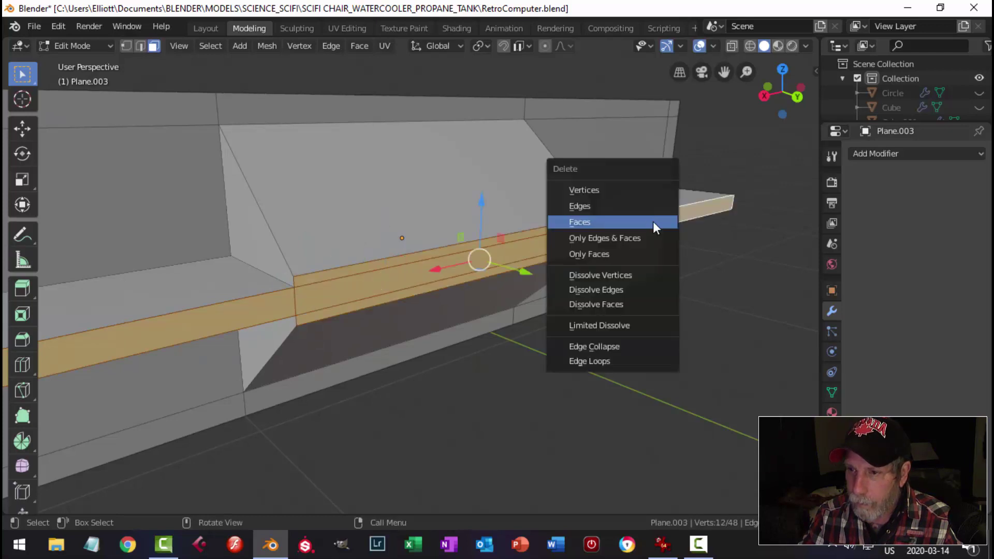
pyautogui.click(653, 222)
# - Return to Object Mode, reveal all hidden objects and leave only the slotted panel selected
pyautogui.scroll(-5, 559, 302)
pyautogui.press('Tab')
pyautogui.moveTo(559, 302); pyautogui.dragTo(590, 293, button='middle')
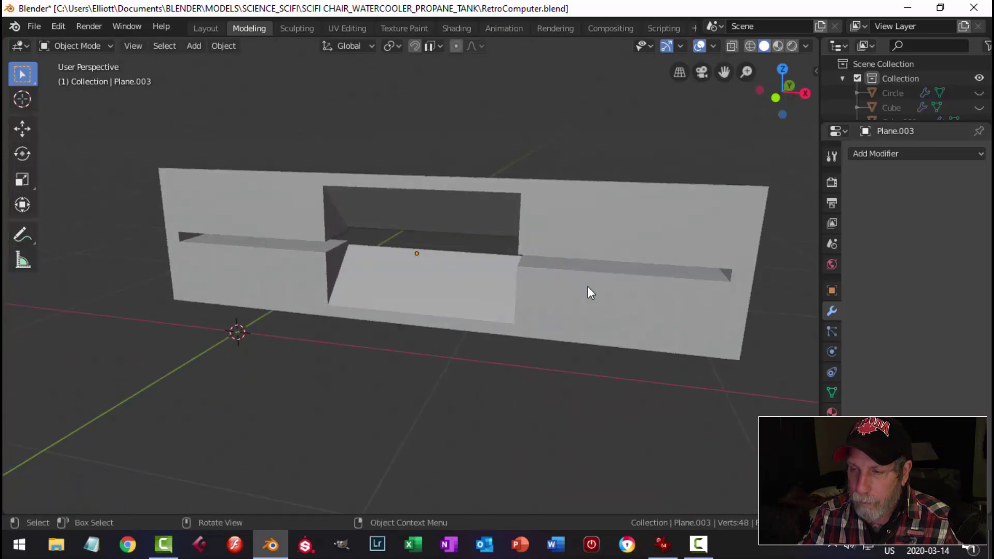
pyautogui.scroll(-4, 588, 287)
pyautogui.hotkey('alt', 'h')
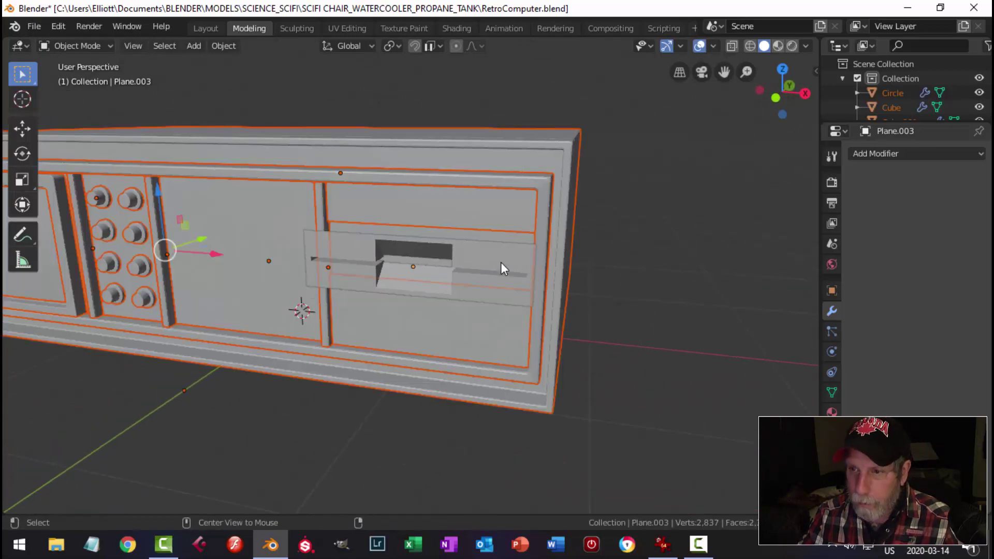
pyautogui.hotkey('alt', 'a')
pyautogui.click(523, 263)
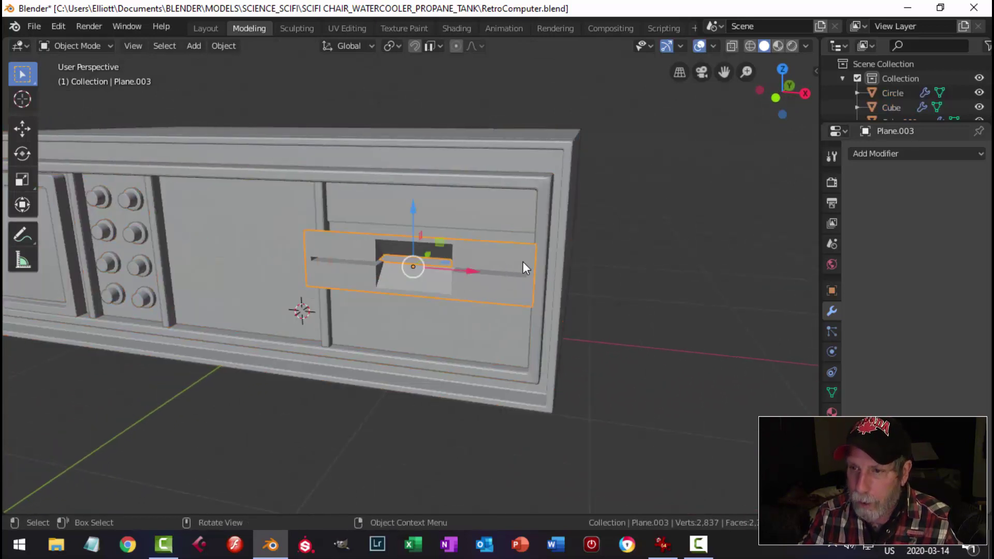
# - Link the bevel modifier from the inner front frame to the slotted panel and inspect the bevelled panel
pyautogui.click(375, 181)
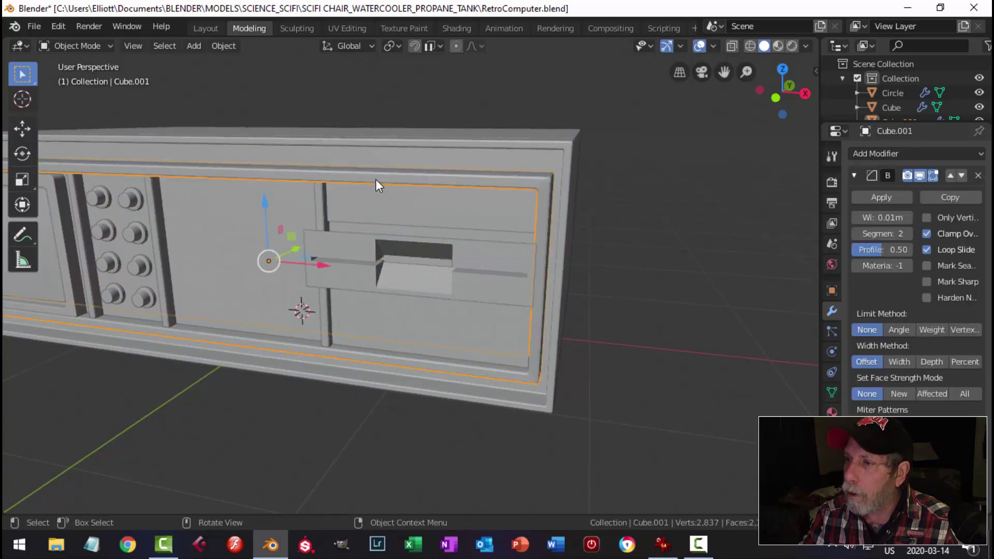
pyautogui.click(483, 259)
pyautogui.keyDown('shift'); pyautogui.click(462, 183); pyautogui.keyUp('shift')
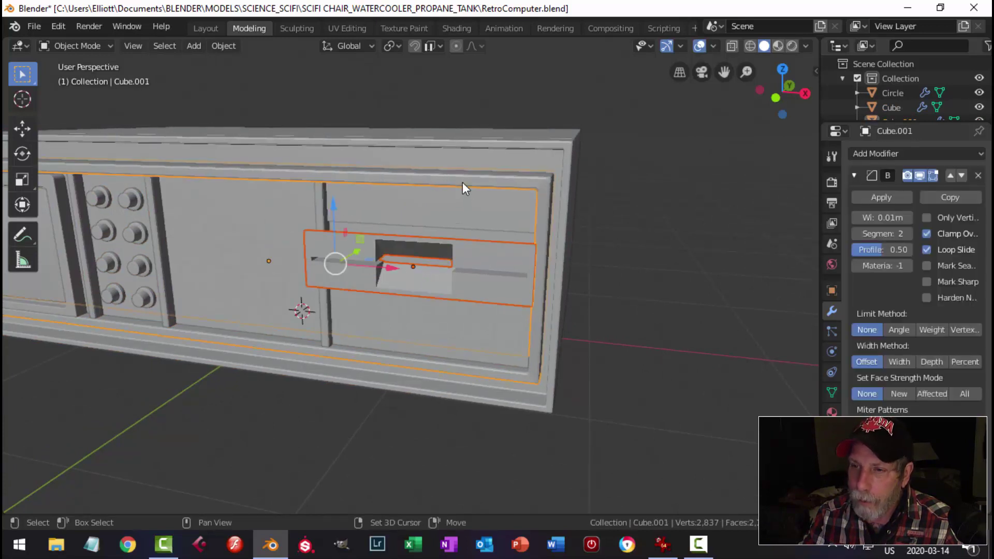
pyautogui.hotkey('ctrl', 'l')
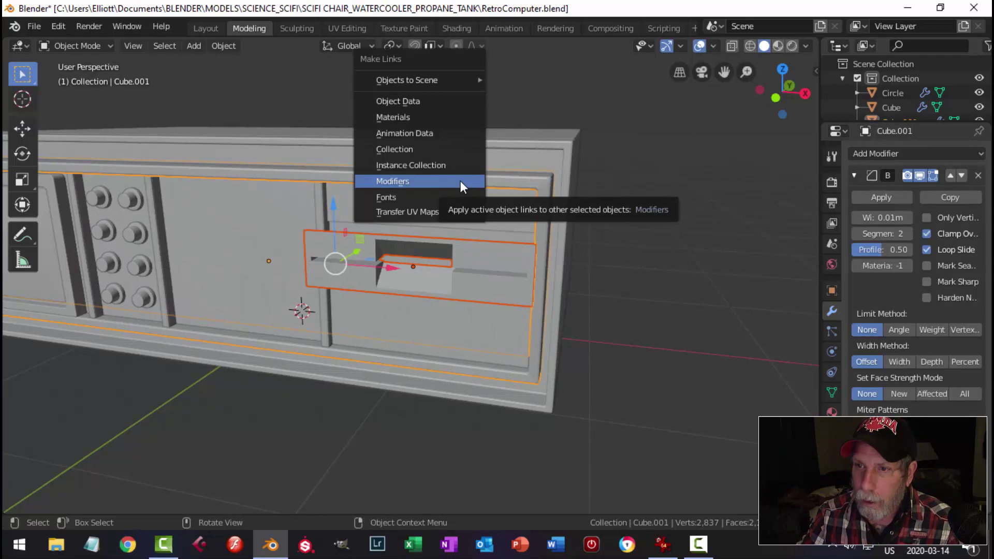
pyautogui.click(460, 181)
pyautogui.click(522, 253)
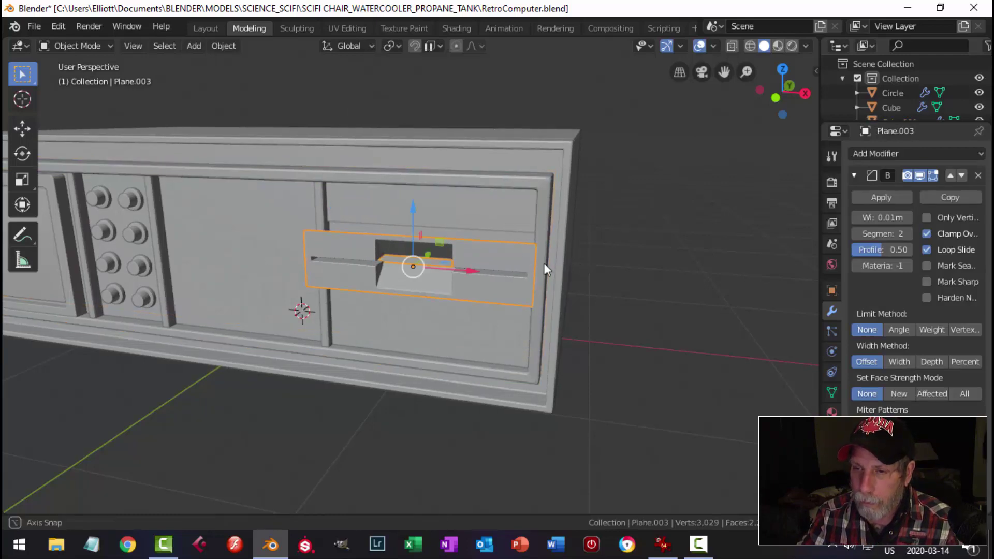
pyautogui.moveTo(545, 268); pyautogui.dragTo(491, 273, button='middle')
pyautogui.moveTo(466, 261); pyautogui.dragTo(489, 258)
pyautogui.hotkey('alt', 'a')
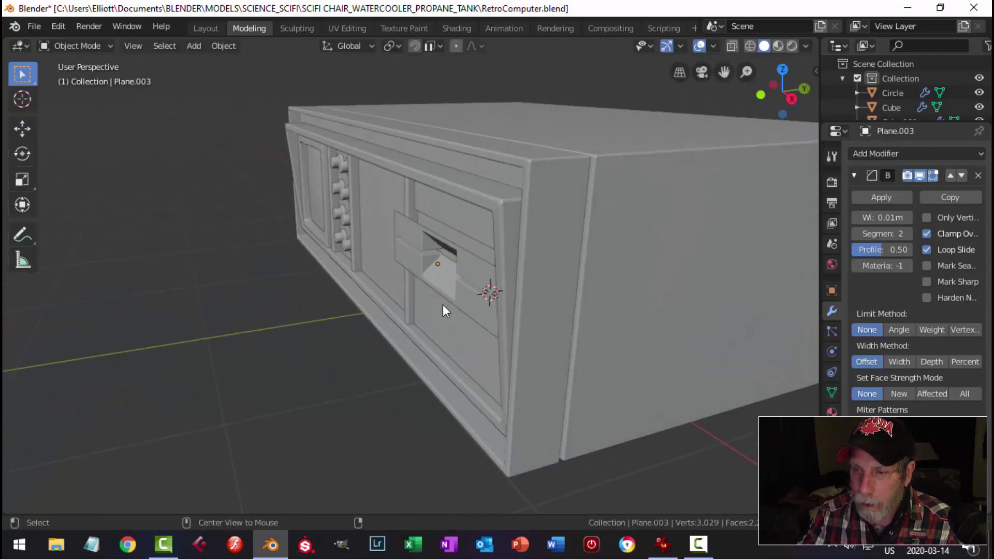
pyautogui.moveTo(442, 304); pyautogui.dragTo(532, 292, button='middle')
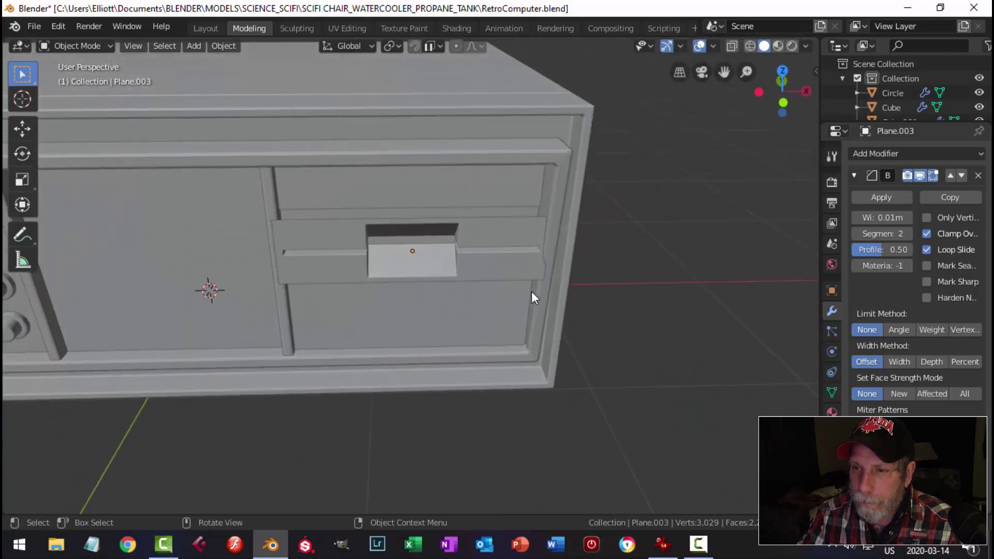
pyautogui.scroll(-2, 514, 247)
pyautogui.scroll(1, 469, 237)
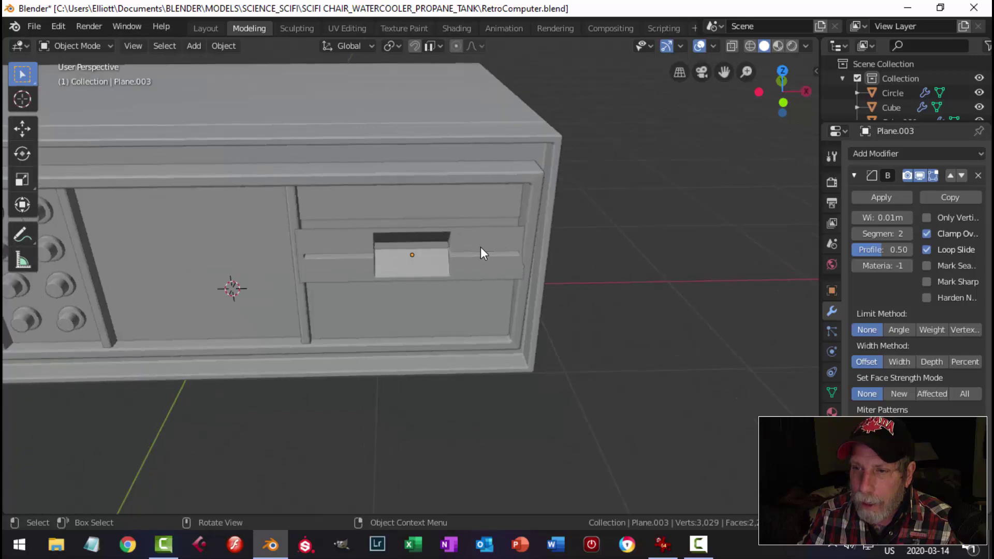
# - Delete the slotted panel to check the case surface behind it, and undo the deletion
pyautogui.click(522, 240)
pyautogui.press('Delete')
pyautogui.click(394, 252)
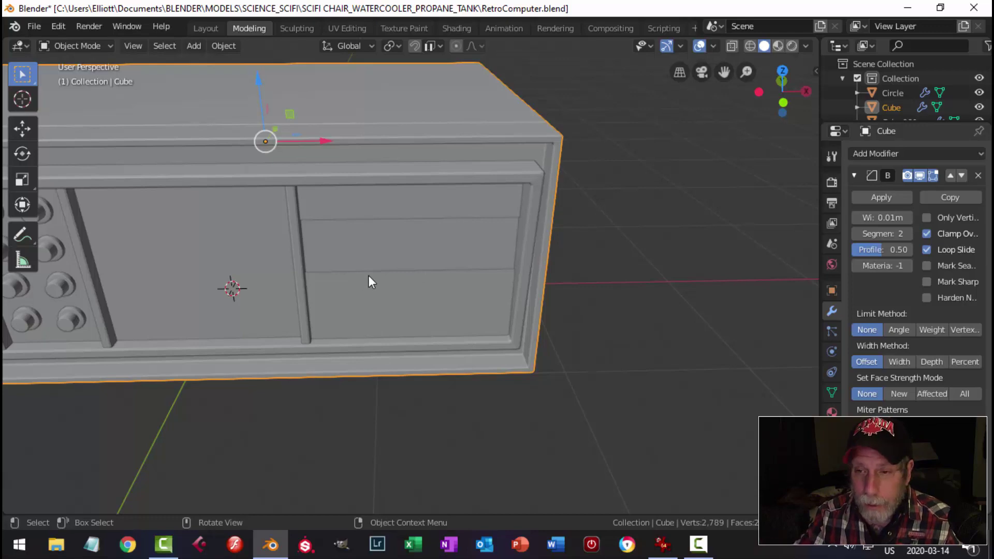
pyautogui.hotkey('ctrl', 'z')
pyautogui.hotkey('ctrl', 'z')
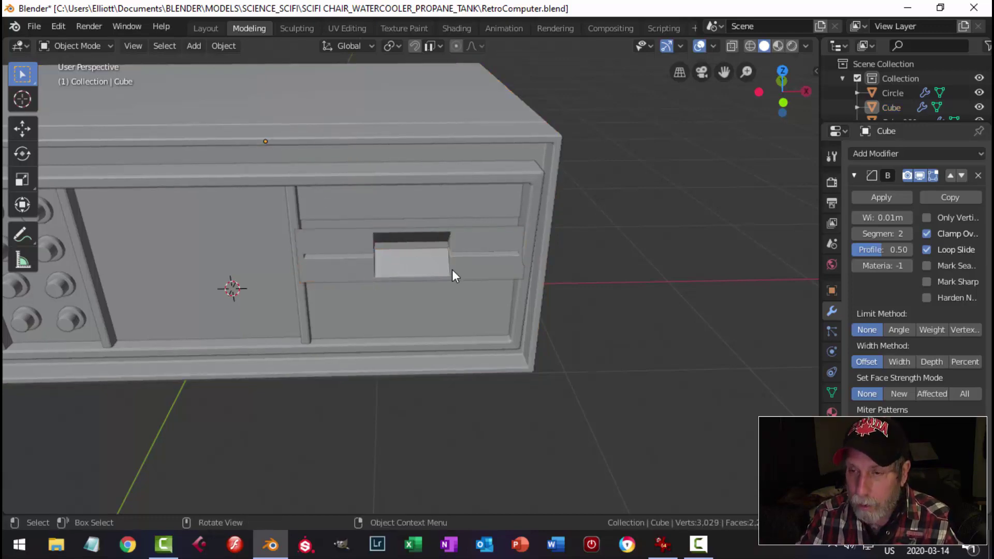
# - Select the computer case and open its mesh in Edit Mode from the front orthographic view
pyautogui.moveTo(452, 269); pyautogui.dragTo(463, 207, button='middle')
pyautogui.click(504, 241)
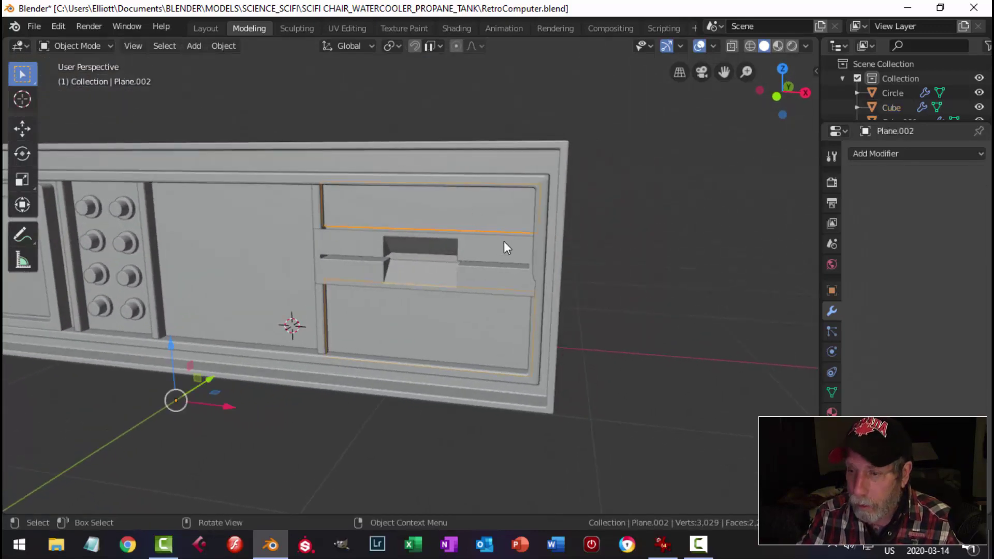
pyautogui.click(300, 246)
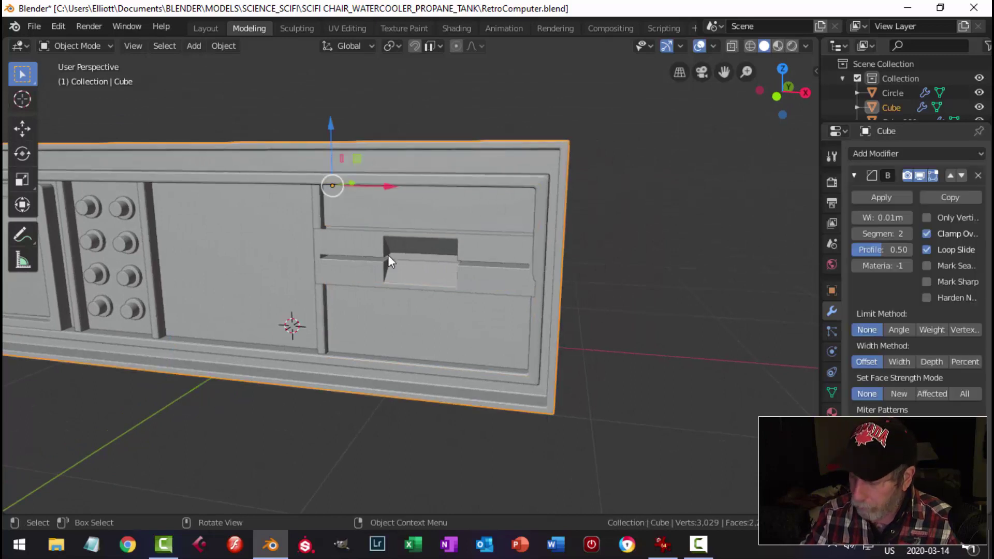
pyautogui.press('KP_1')
pyautogui.press('Tab')
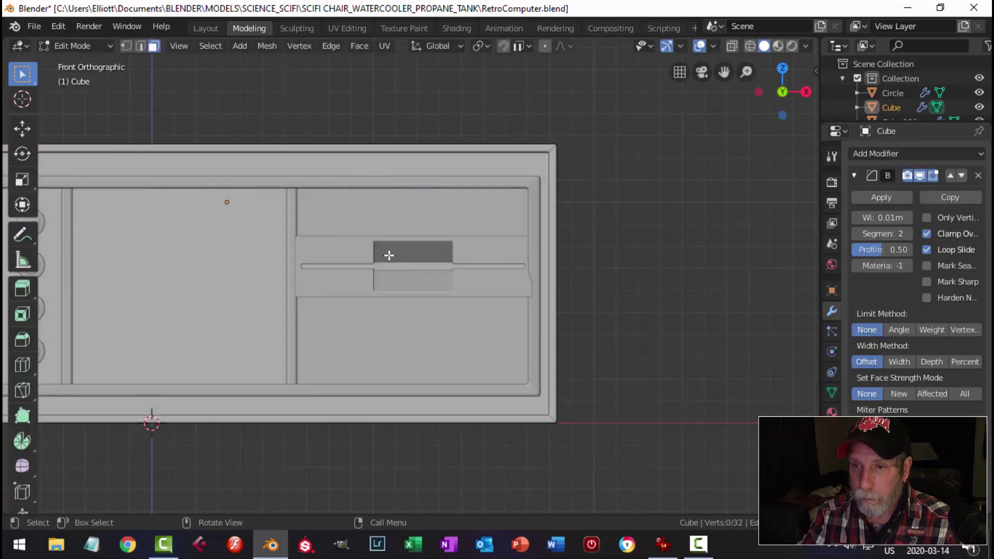
# - Cut a vertical edge loop through the case at the divider beside the slotted panel and flatten it with an X scale of 0
pyautogui.hotkey('ctrl', 'r')
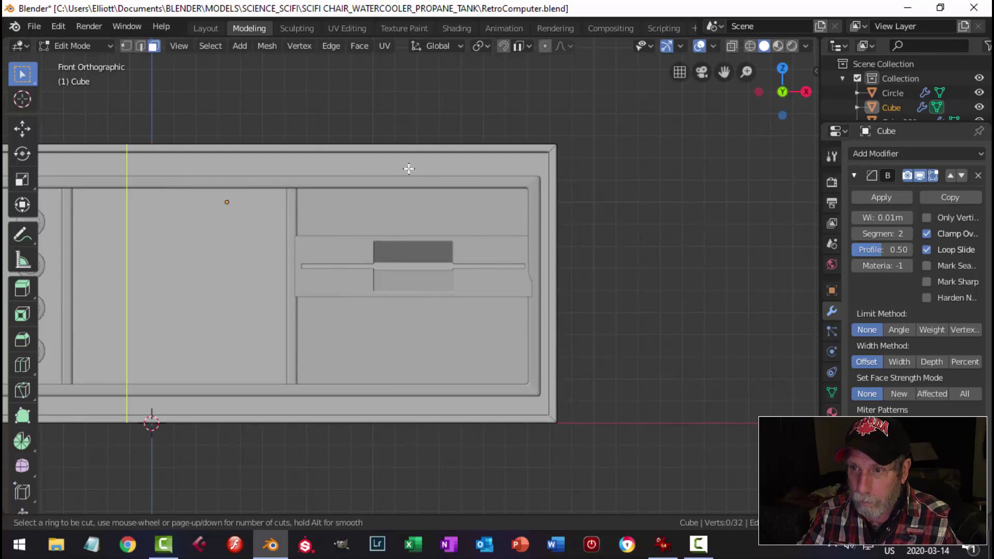
pyautogui.click(394, 163)
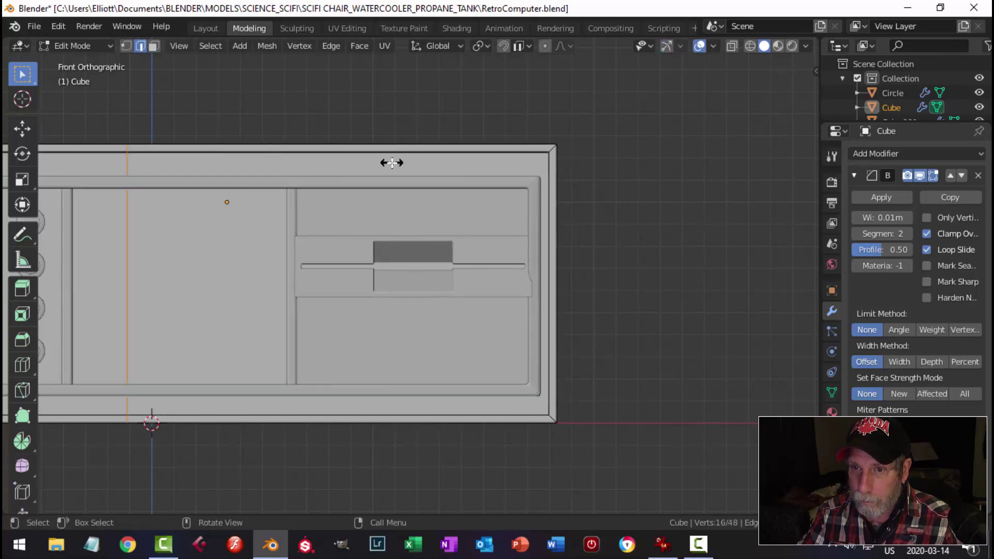
pyautogui.click(556, 156)
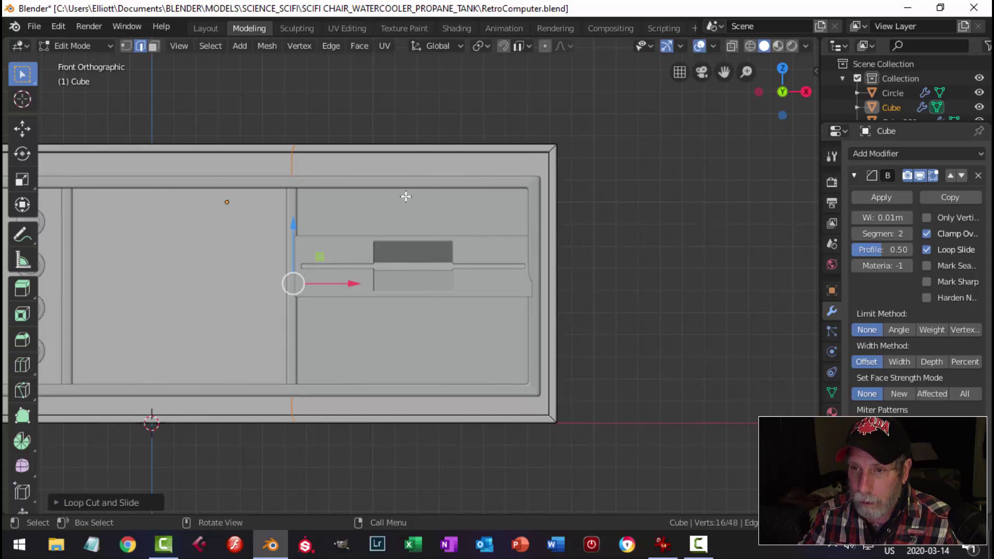
pyautogui.press('s')
pyautogui.press('x')
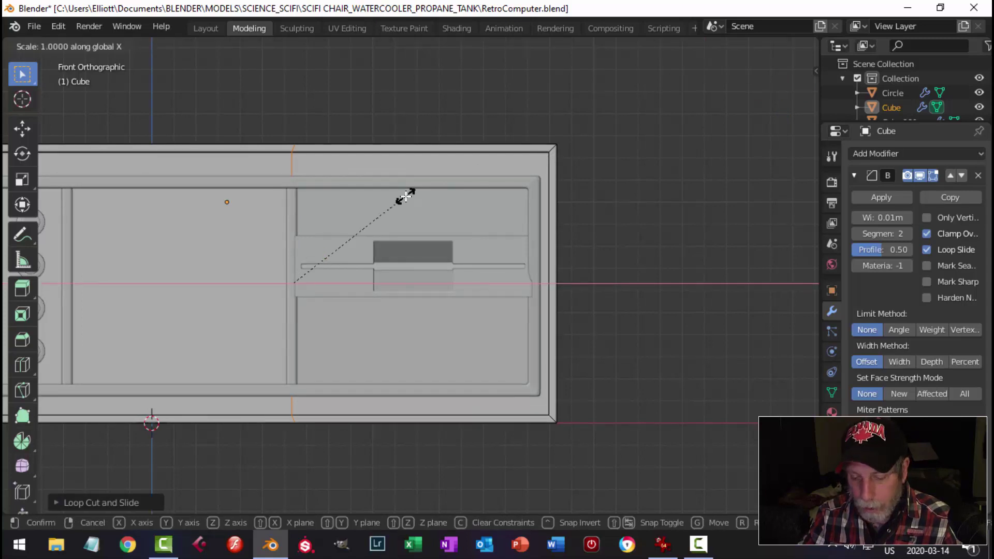
pyautogui.press('0')
pyautogui.press('Return')
pyautogui.hotkey('alt', 'a')
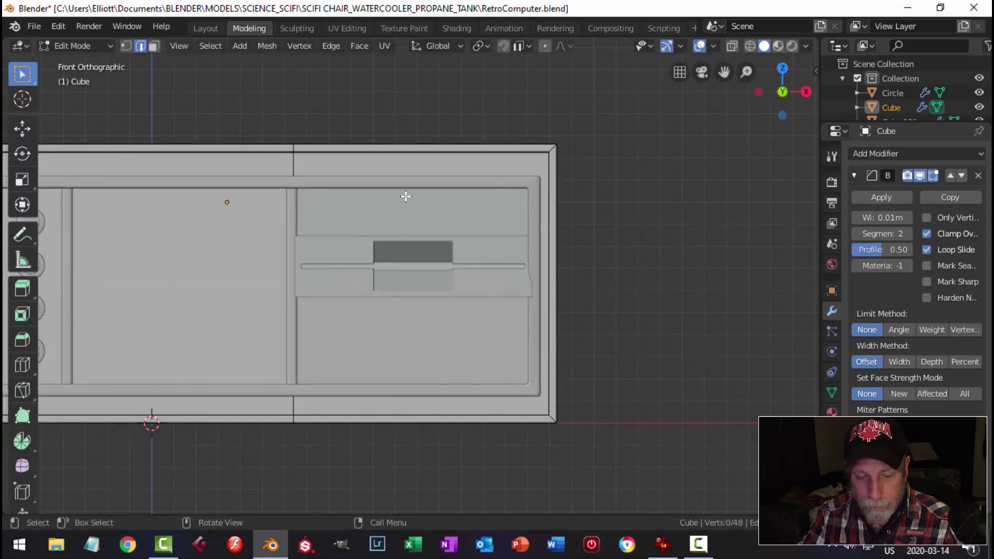
# - Select the case's front face behind the slotted panel to check its extent, and clear the selection
pyautogui.press('3')
pyautogui.click(414, 212)
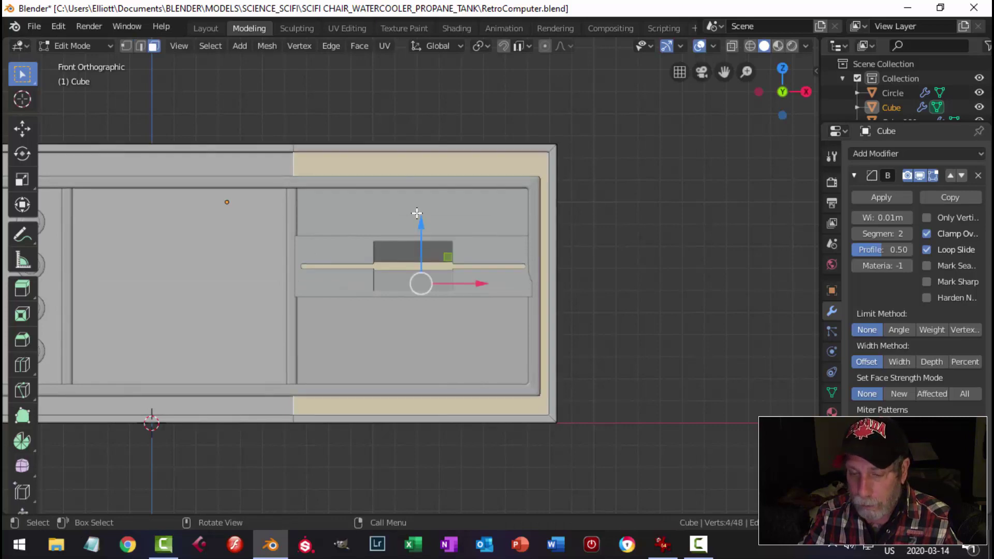
pyautogui.moveTo(416, 213); pyautogui.dragTo(442, 231, button='middle')
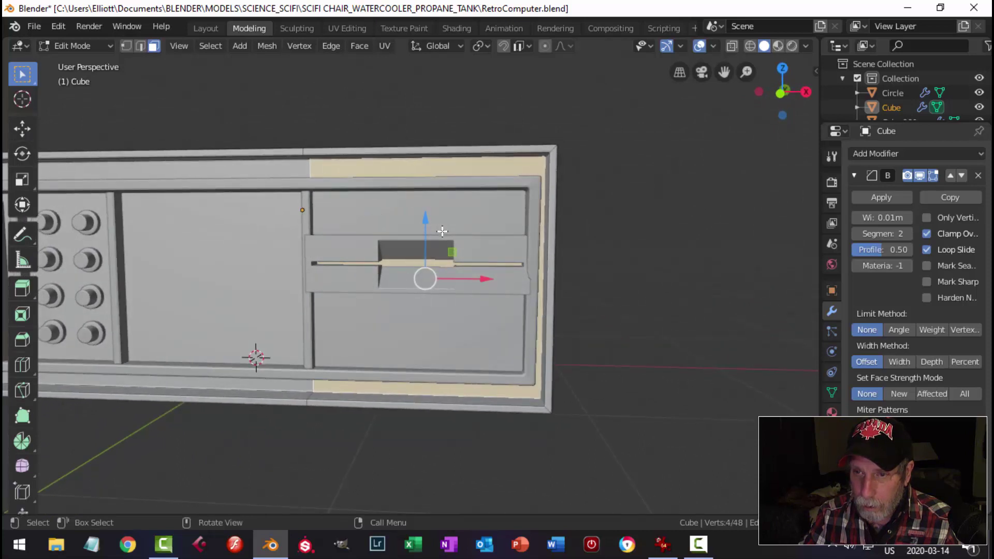
pyautogui.hotkey('alt', 'a')
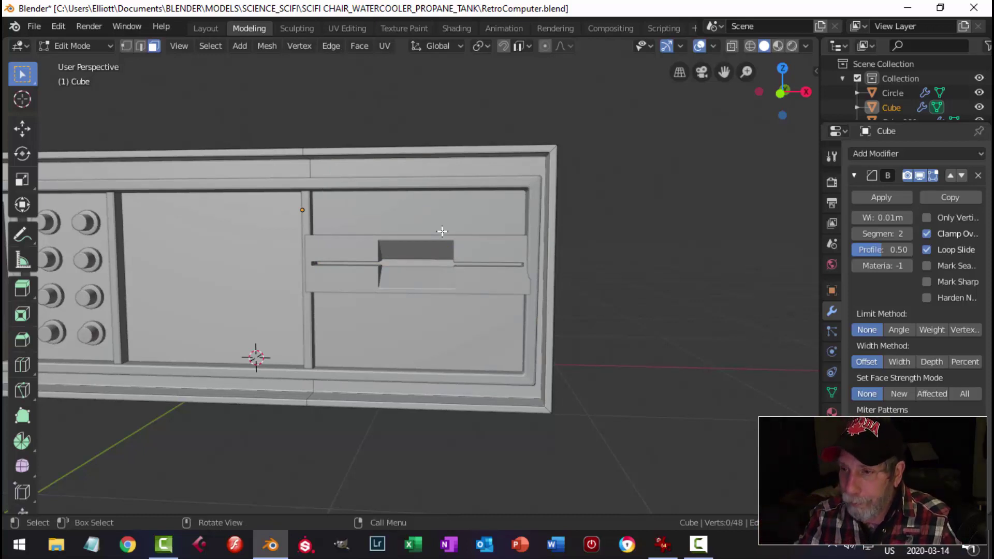
# - Cut a second vertical edge loop near the case's outer side, flatten it along X and align it with the inner frame's outer edge
pyautogui.hotkey('ctrl', 'r')
pyautogui.click(538, 160)
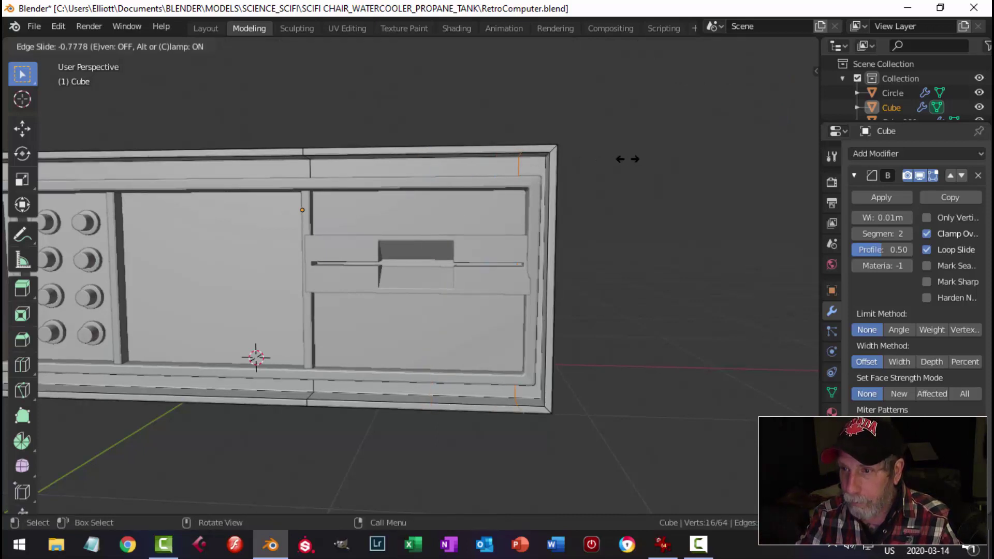
pyautogui.click(644, 151)
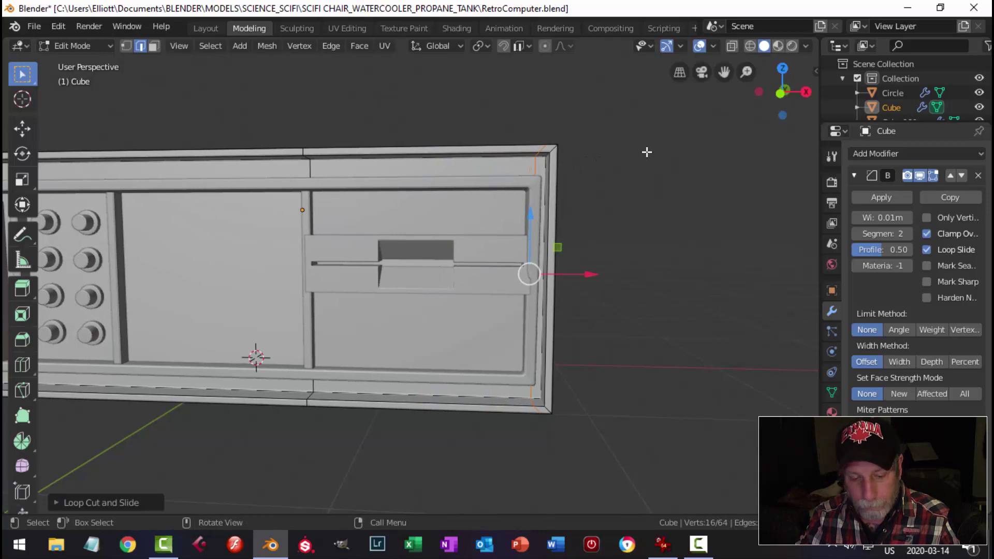
pyautogui.press('s')
pyautogui.press('x')
pyautogui.press('Return')
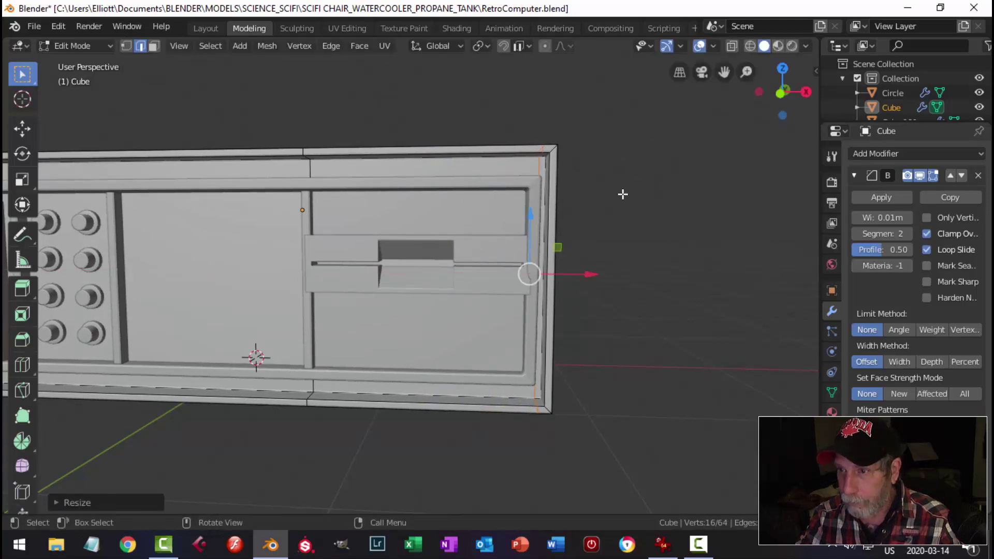
pyautogui.moveTo(583, 274); pyautogui.dragTo(581, 274)
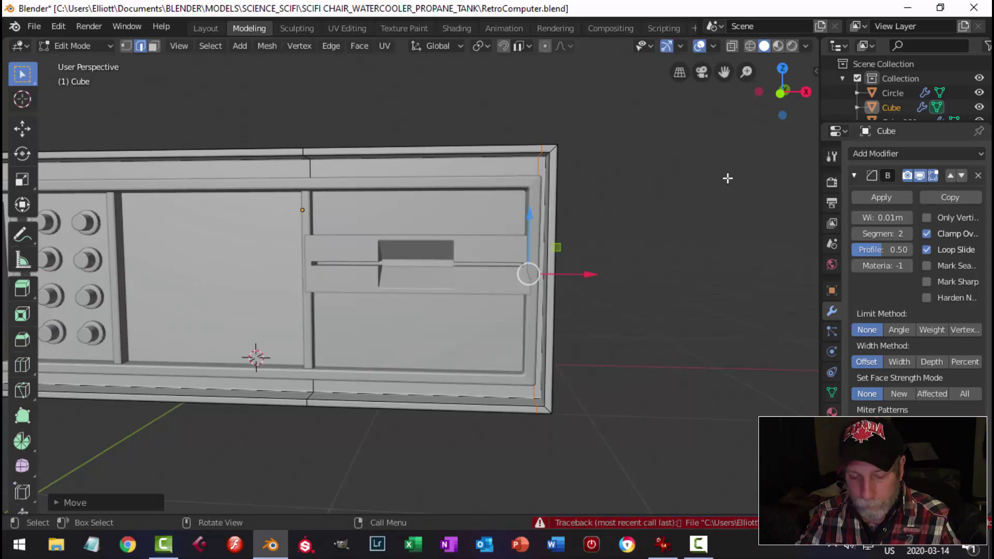
# - Turn on the Screencast Keys display
pyautogui.press('n')
pyautogui.click(811, 175)
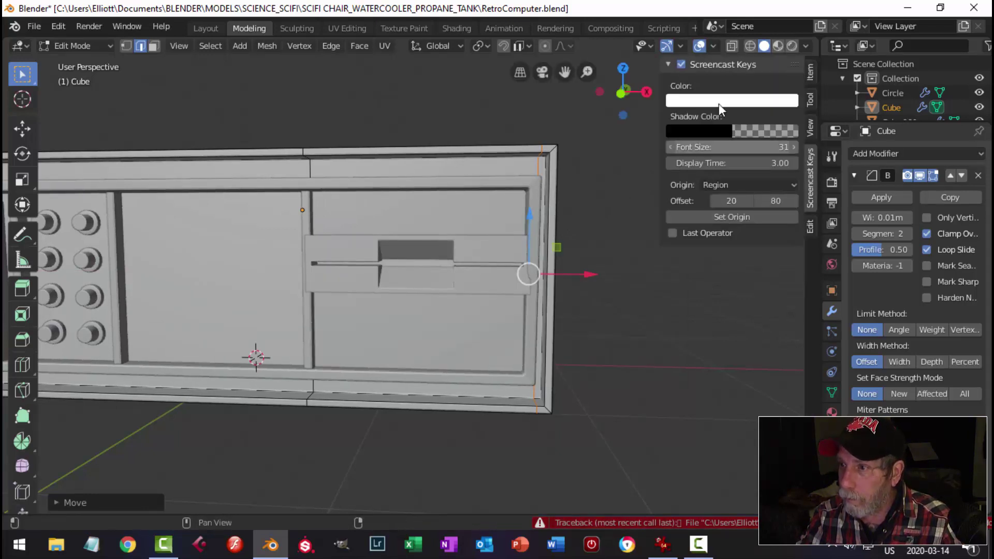
pyautogui.click(681, 64)
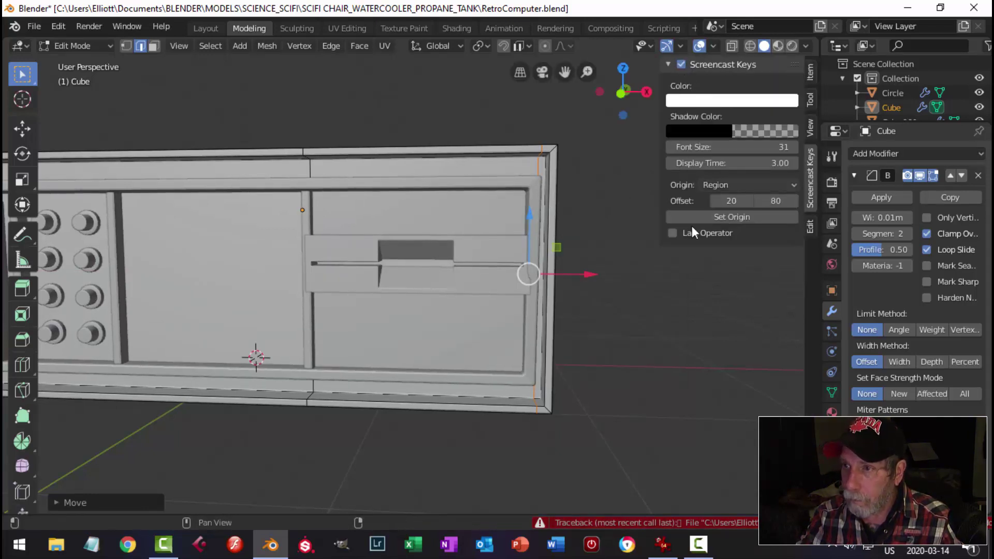
pyautogui.press('n')
# - Cut a horizontal edge loop near the case's upper edge, flatten it with a Z scale of 0 and lower it slightly within the frame
pyautogui.press('KP_1')
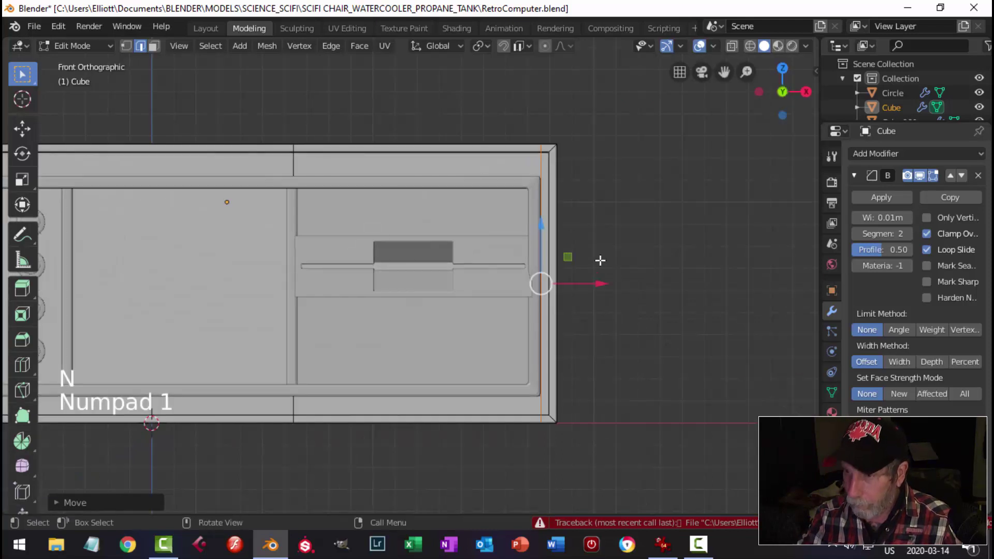
pyautogui.hotkey('ctrl', 'r')
pyautogui.click(557, 193)
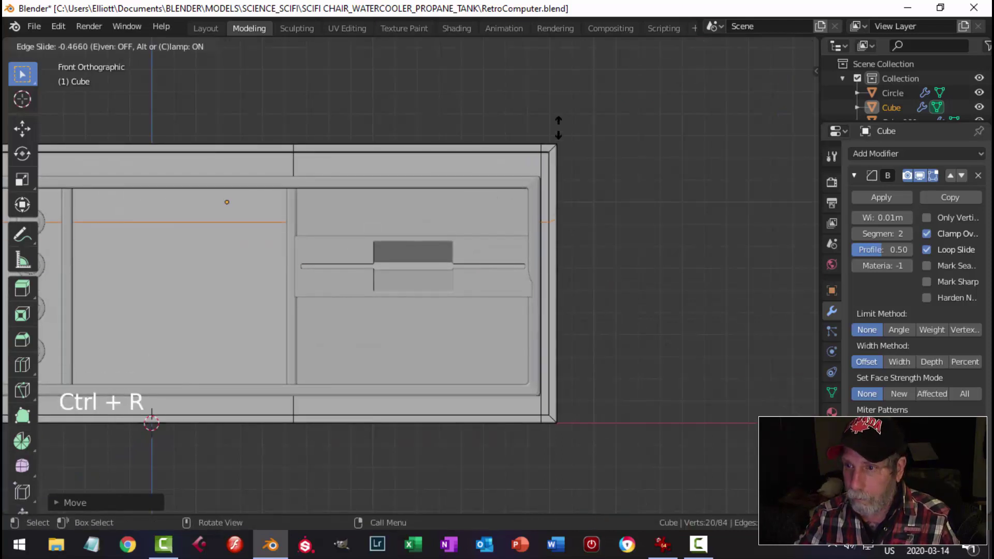
pyautogui.click(561, 85)
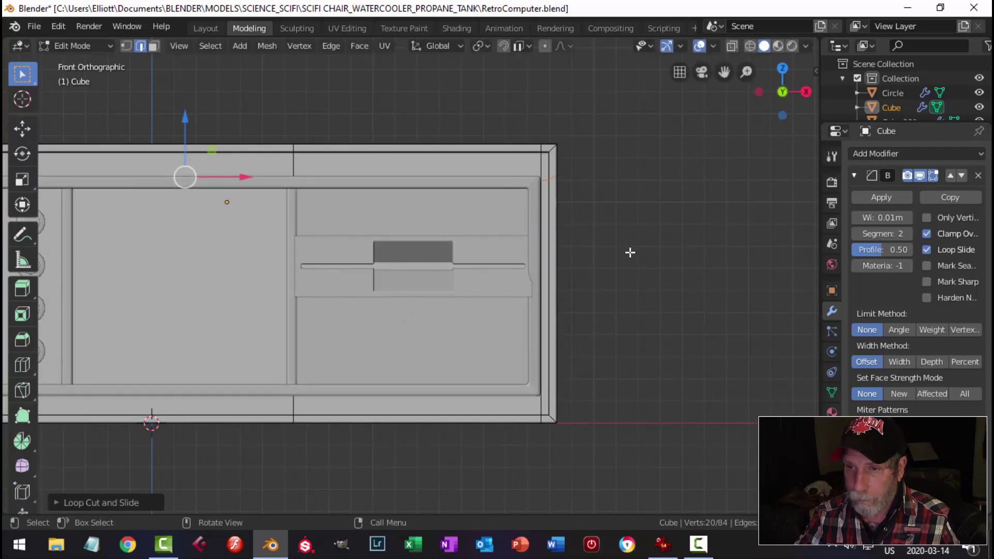
pyautogui.press('s')
pyautogui.press('z')
pyautogui.press('0')
pyautogui.press('Return')
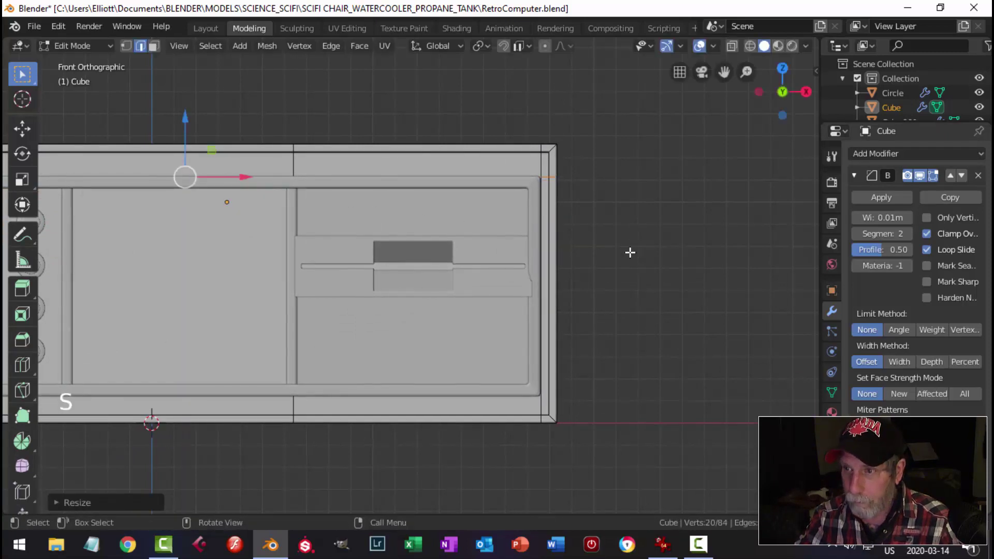
pyautogui.moveTo(178, 118); pyautogui.dragTo(185, 124)
pyautogui.hotkey('alt', 'a')
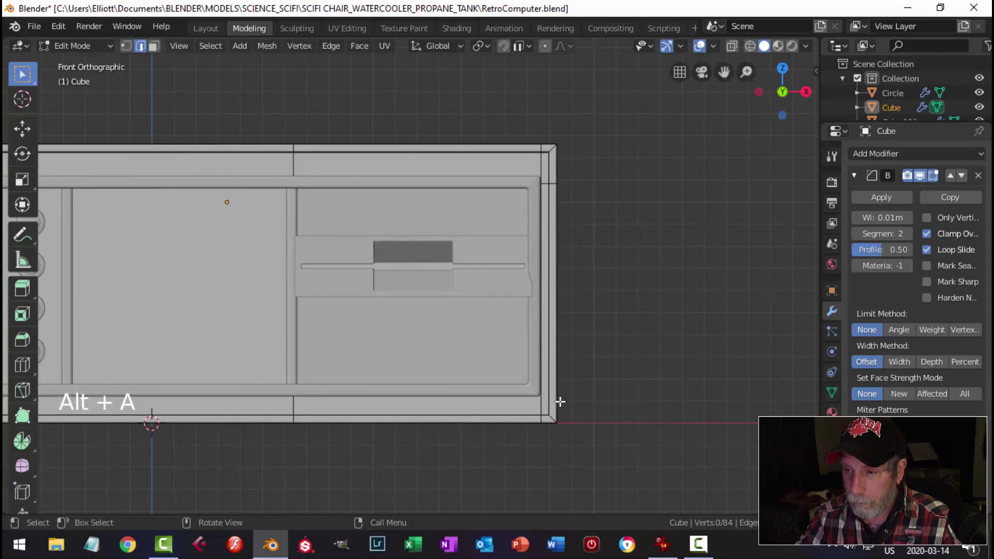
# - Cut a horizontal edge loop near the case's lower edge, flatten it with a Z scale of 0 and raise it slightly within the frame
pyautogui.hotkey('ctrl', 'r')
pyautogui.click(558, 383)
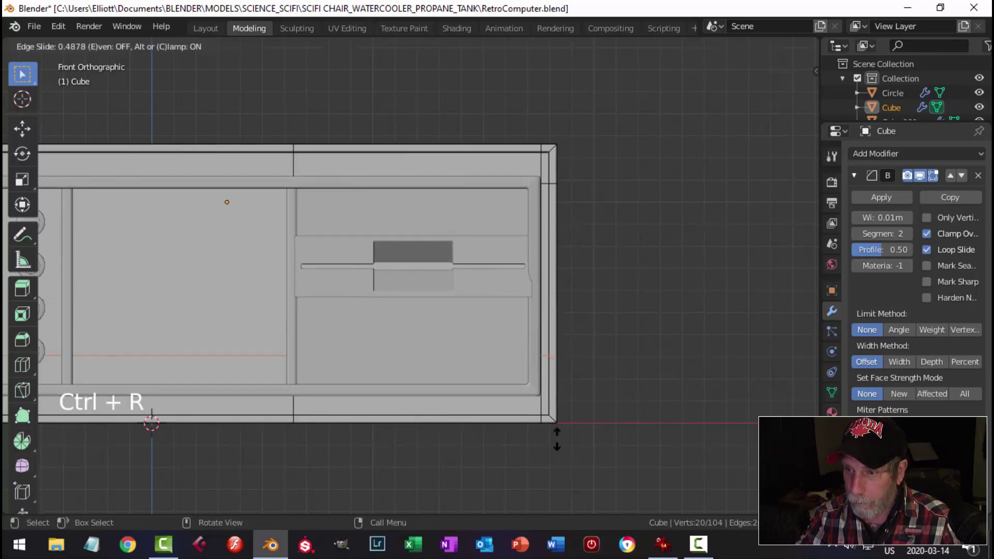
pyautogui.click(560, 472)
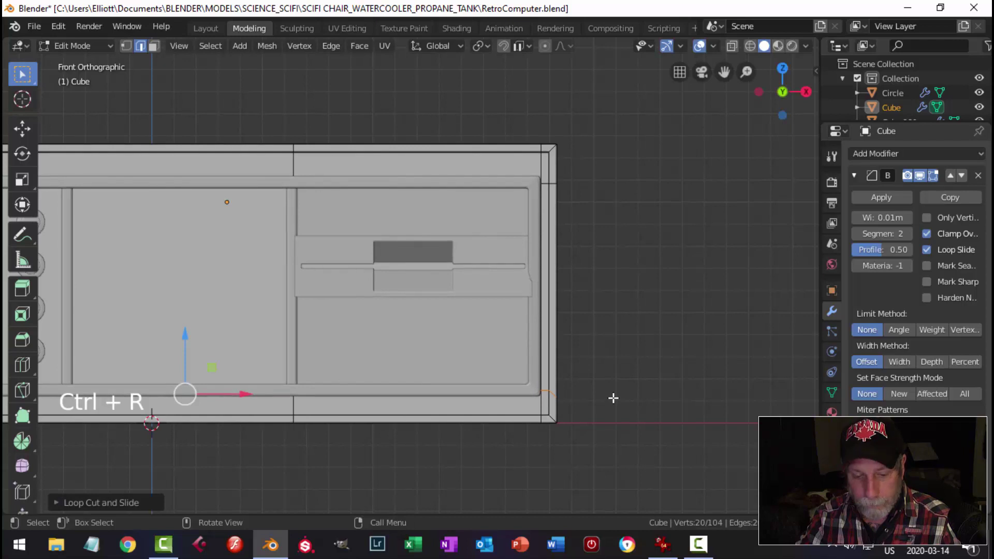
pyautogui.write('sz')
pyautogui.write('0')
pyautogui.press('Return')
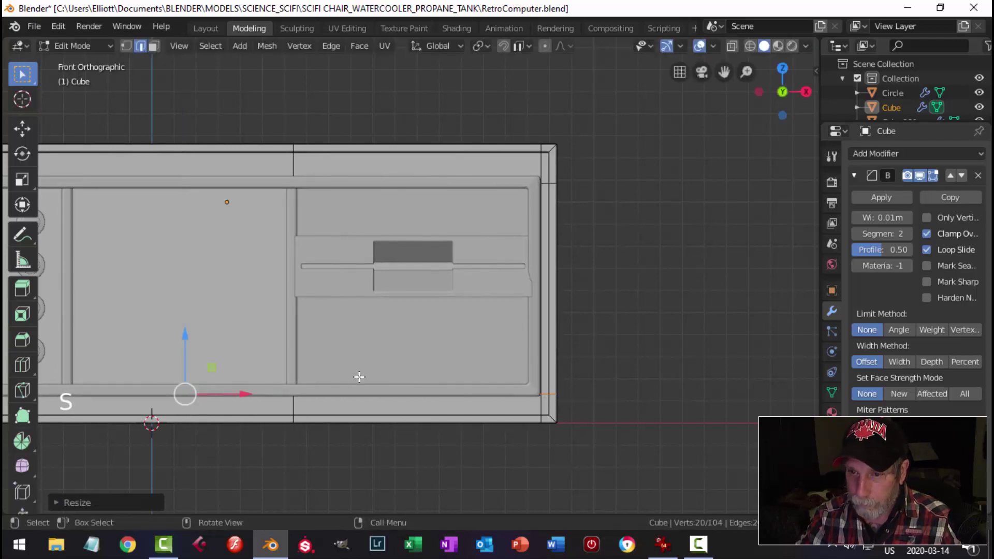
pyautogui.moveTo(185, 337); pyautogui.dragTo(185, 335)
pyautogui.hotkey('alt', 'a')
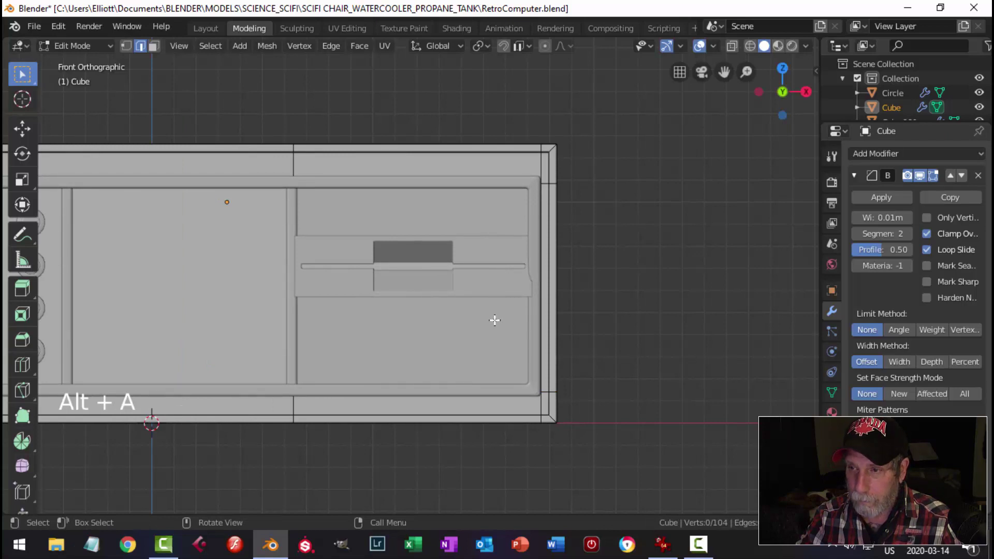
# - Delete the case's front face directly behind the slotted drive panel
pyautogui.press('Tab')
pyautogui.press('Tab')
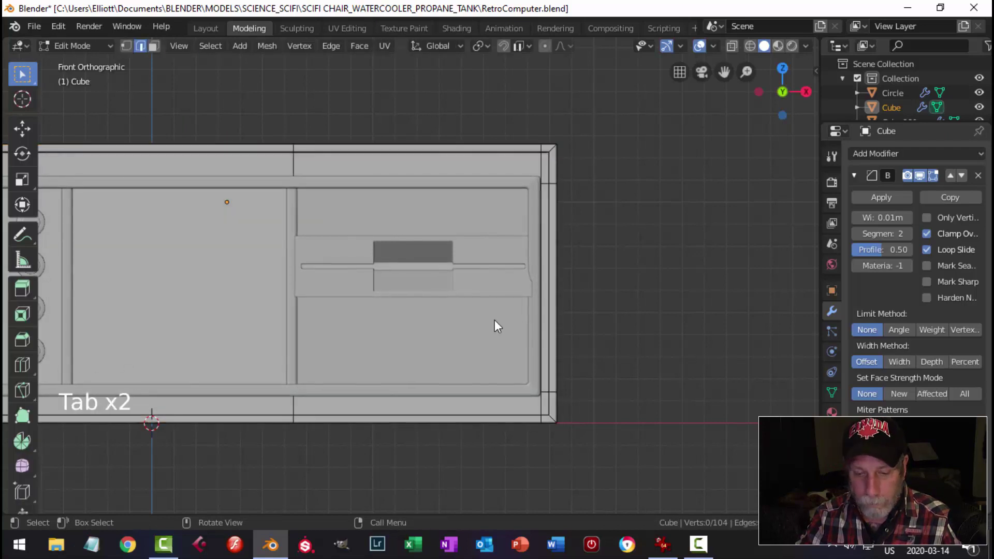
pyautogui.press('3')
pyautogui.click(545, 262)
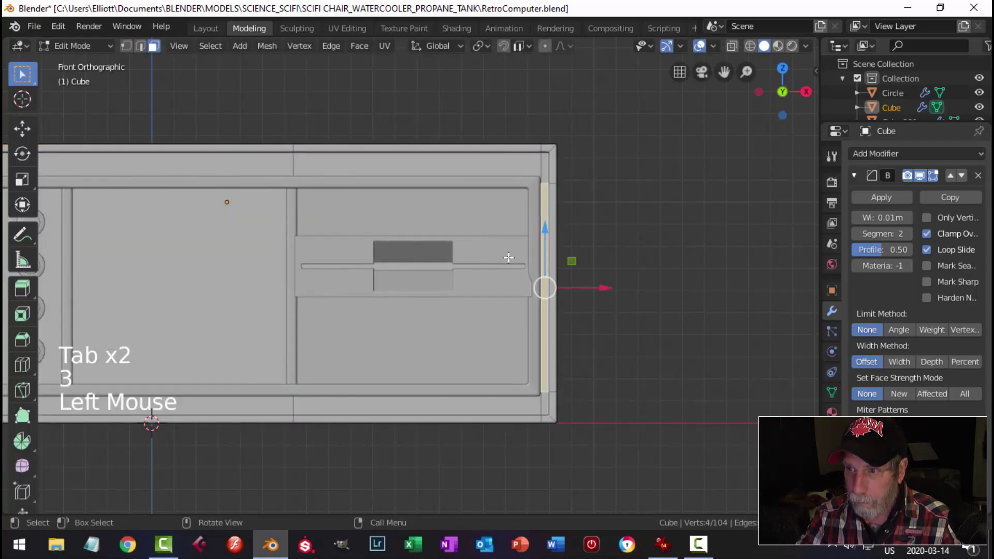
pyautogui.hotkey('alt', 'a')
pyautogui.click(516, 265)
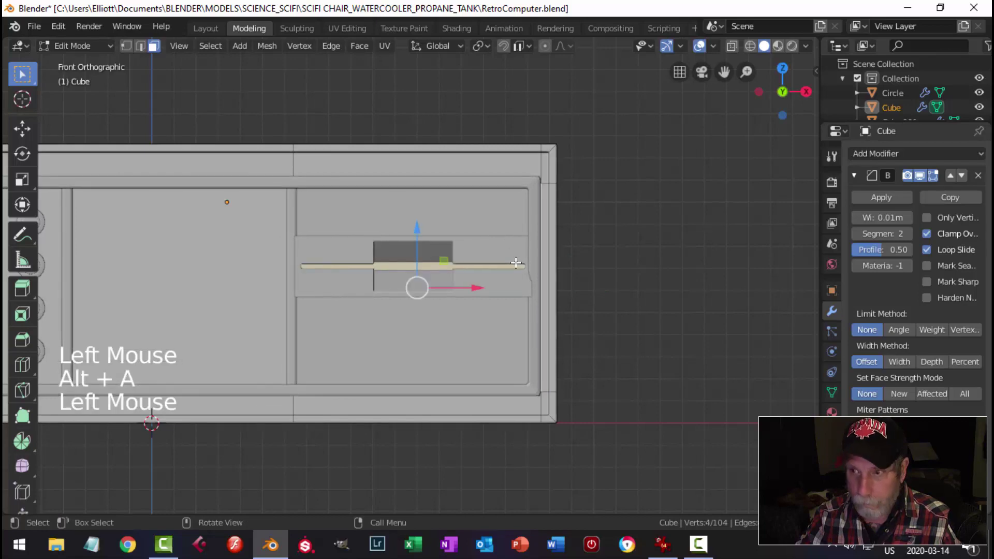
pyautogui.press('x')
pyautogui.click(514, 262)
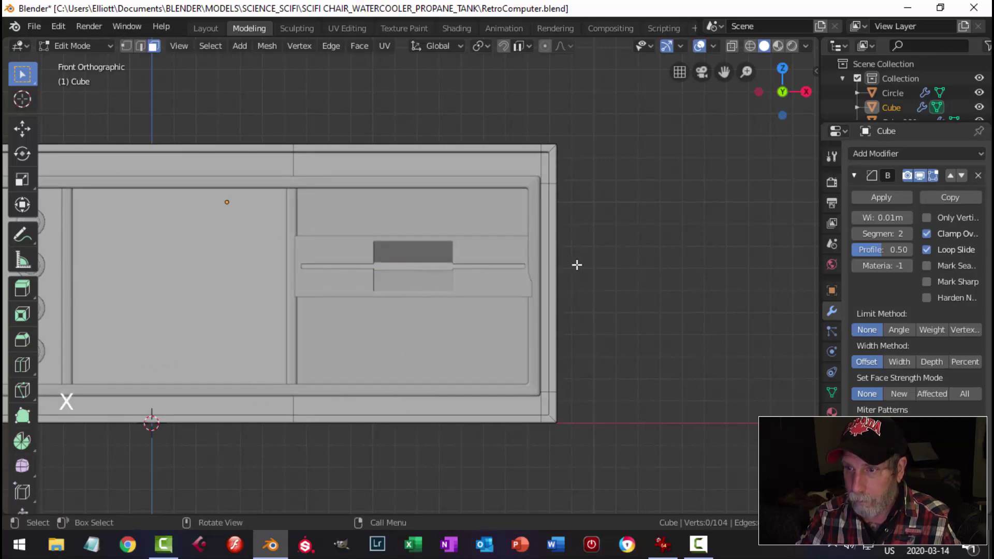
# - Nudge the case's outer vertical edge loop slightly inward along X behind the frame, and return to Object Mode
pyautogui.moveTo(576, 264); pyautogui.dragTo(564, 296, button='middle')
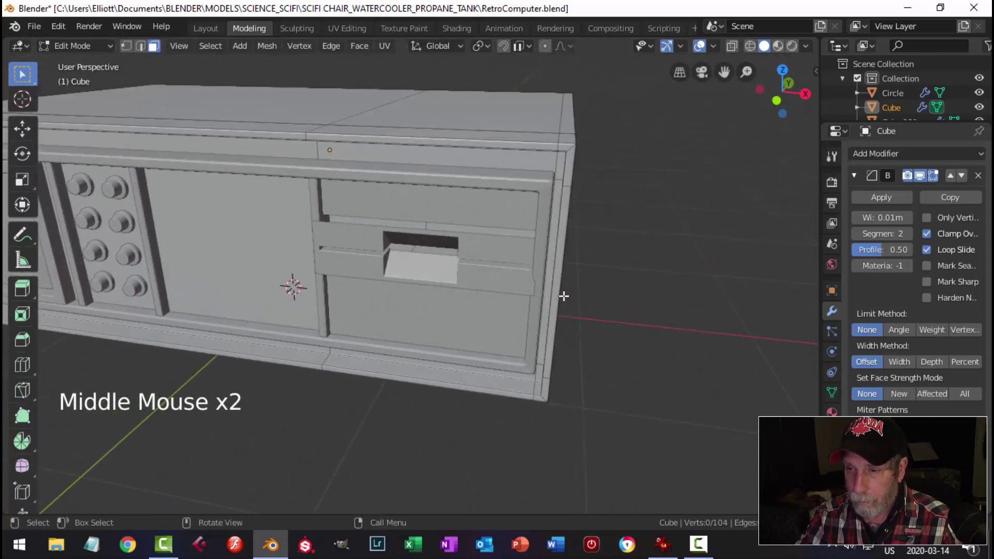
pyautogui.press('2')
pyautogui.keyDown('alt'); pyautogui.keyDown('shift'); pyautogui.click(585, 219); pyautogui.keyUp('shift'); pyautogui.keyUp('alt')
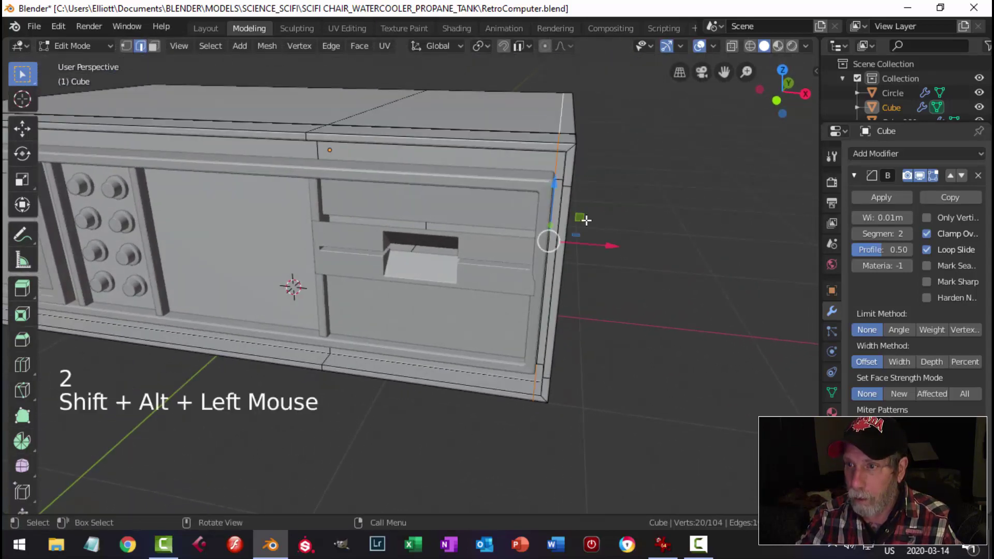
pyautogui.moveTo(609, 252); pyautogui.dragTo(607, 248)
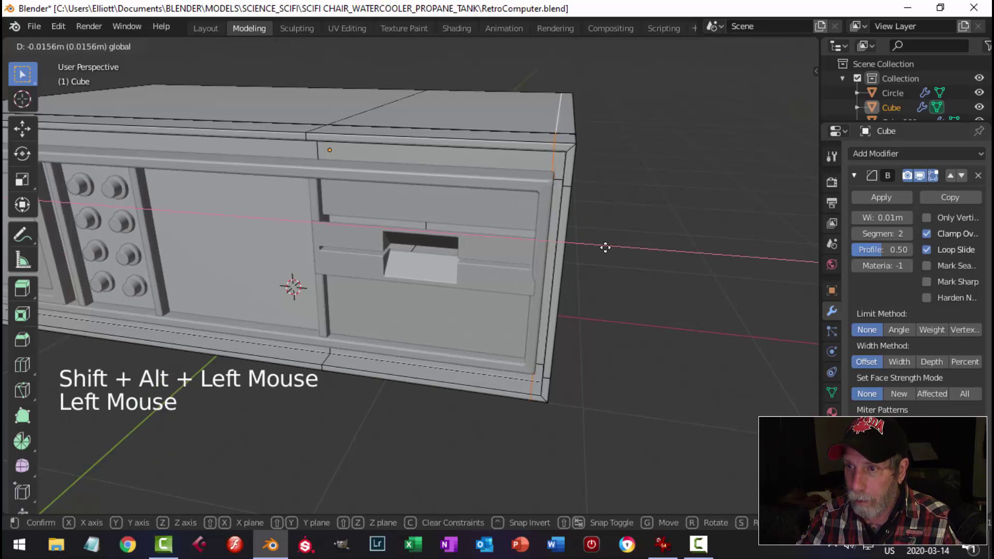
pyautogui.moveTo(605, 248); pyautogui.dragTo(611, 249)
pyautogui.hotkey('alt', 'a')
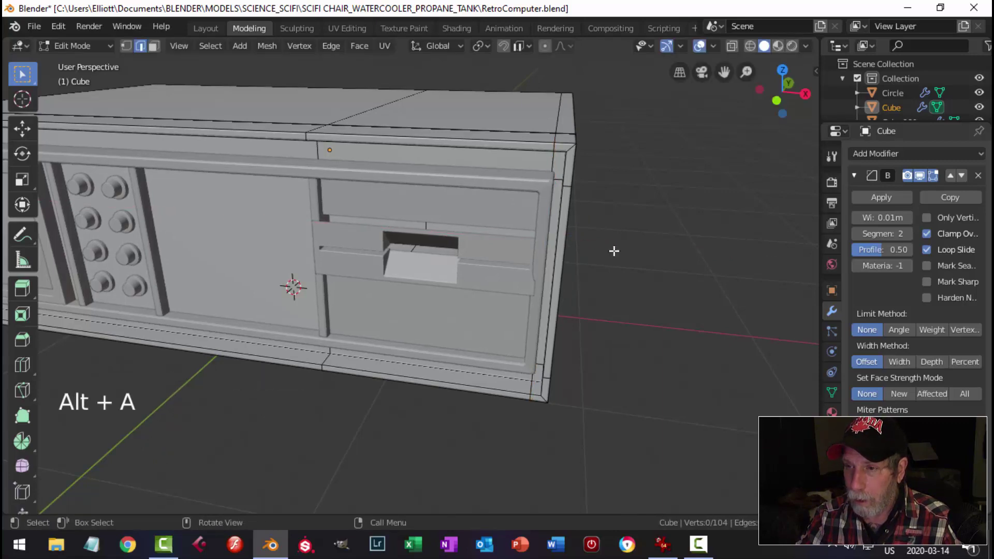
pyautogui.press('Tab')
pyautogui.hotkey('alt', 'a')
pyautogui.moveTo(612, 259); pyautogui.dragTo(466, 284, button='middle')
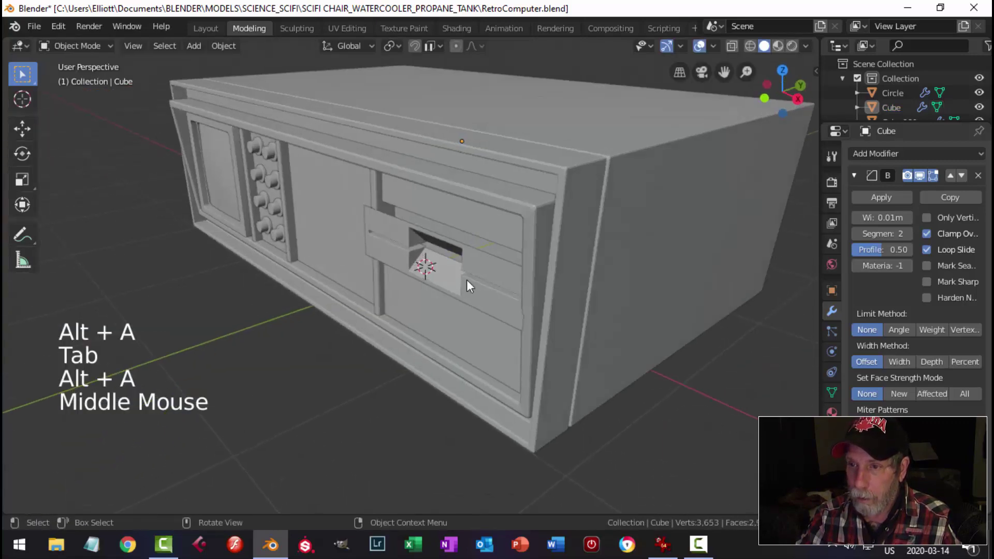
# - Move the drive panel forward along Y until it sits clear of the case, and open its mesh for editing
pyautogui.click(512, 296)
pyautogui.moveTo(476, 247); pyautogui.dragTo(491, 236)
pyautogui.hotkey('alt', 'a')
pyautogui.moveTo(475, 294); pyautogui.dragTo(505, 248, button='middle')
pyautogui.click(500, 270)
pyautogui.click(424, 274)
pyautogui.press('Tab')
# - Select all outer border edges of the drive panel and extrude them backward along Y to give the panel side walls
pyautogui.moveTo(423, 275); pyautogui.dragTo(381, 311, button='middle')
pyautogui.scroll(2, 297, 310)
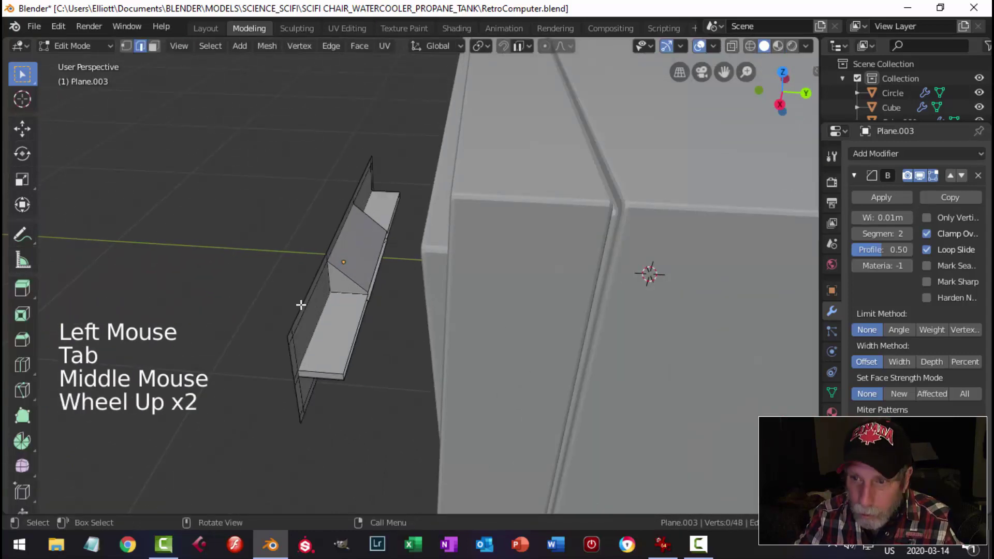
pyautogui.keyDown('alt'); pyautogui.keyDown('shift'); pyautogui.click(300, 305); pyautogui.keyUp('shift'); pyautogui.keyUp('alt')
pyautogui.keyDown('alt'); pyautogui.keyDown('shift'); pyautogui.click(290, 347); pyautogui.keyUp('shift'); pyautogui.keyUp('alt')
pyautogui.moveTo(289, 346); pyautogui.dragTo(306, 305, button='middle')
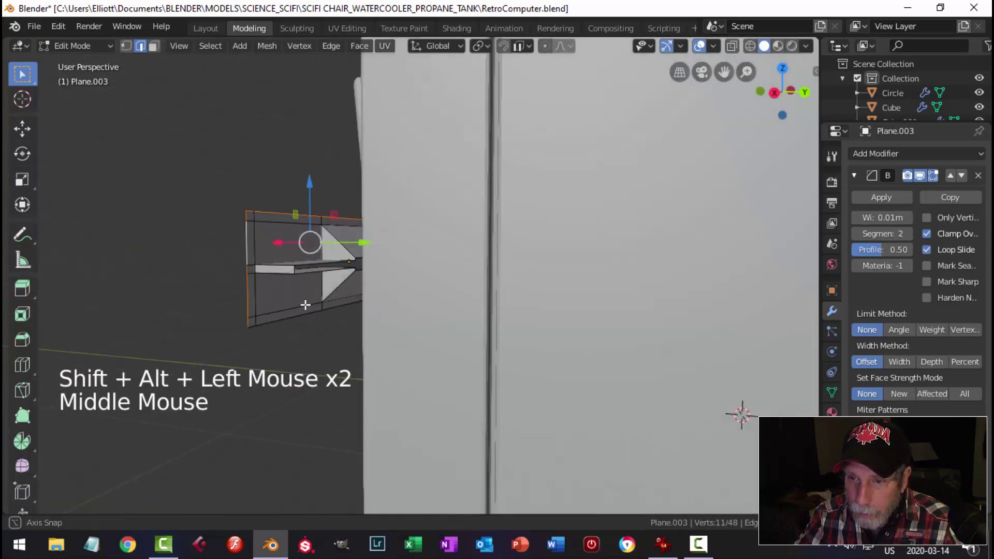
pyautogui.keyDown('alt'); pyautogui.keyDown('shift'); pyautogui.click(331, 266); pyautogui.keyUp('shift'); pyautogui.keyUp('alt')
pyautogui.moveTo(331, 267); pyautogui.dragTo(388, 287, button='middle')
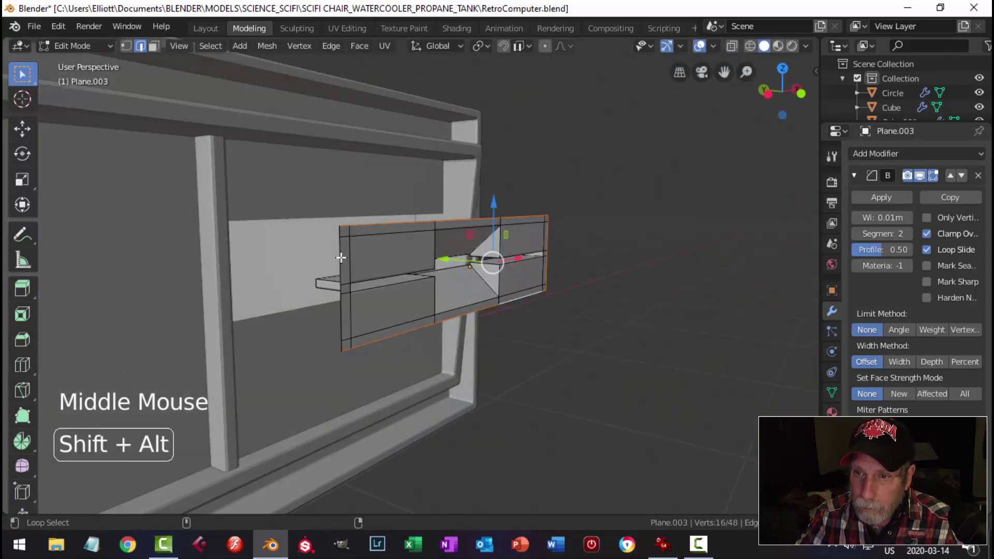
pyautogui.keyDown('alt'); pyautogui.keyDown('shift'); pyautogui.click(559, 283); pyautogui.keyUp('shift'); pyautogui.keyUp('alt')
pyautogui.moveTo(559, 284); pyautogui.dragTo(335, 308, button='middle')
pyautogui.press('e')
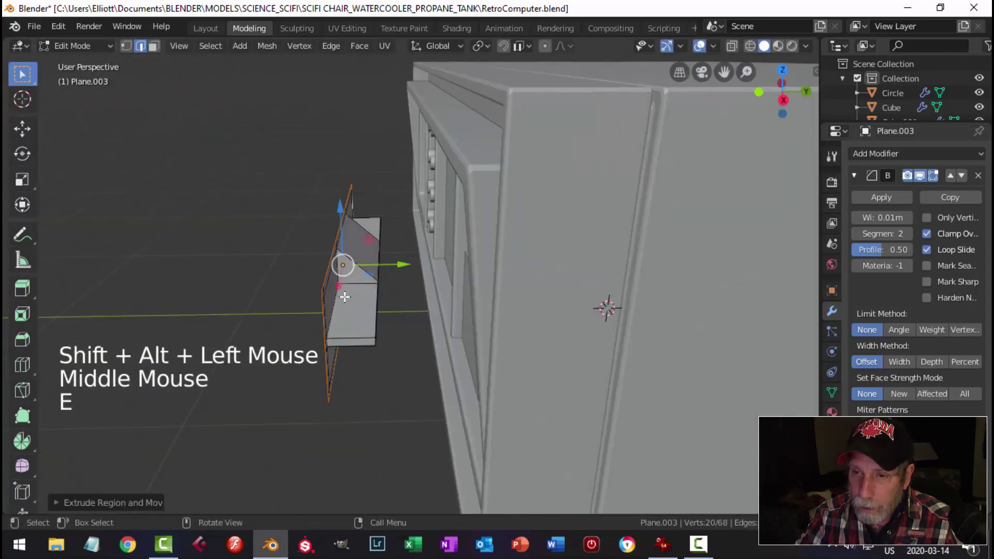
pyautogui.click(409, 264)
pyautogui.hotkey('alt', 'a')
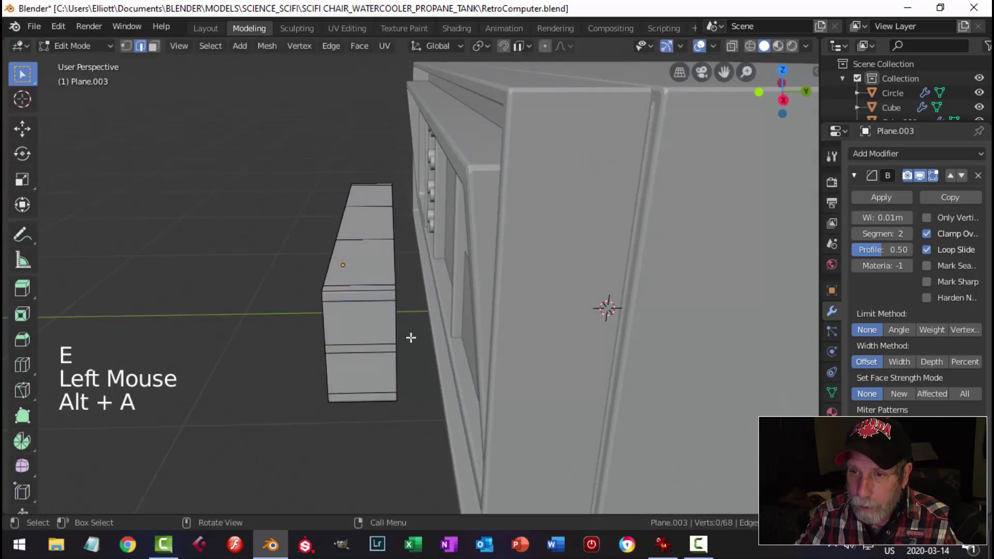
# - Slide the thickened drive panel back along Y into the case opening so its front sits within the frame
pyautogui.press('Tab')
pyautogui.moveTo(410, 337); pyautogui.dragTo(381, 267, button='middle')
pyautogui.hotkey('alt', 'a')
pyautogui.scroll(1, 555, 314)
pyautogui.click(440, 328)
pyautogui.moveTo(381, 267); pyautogui.dragTo(521, 252)
pyautogui.moveTo(521, 251); pyautogui.dragTo(515, 228, button='middle')
pyautogui.moveTo(515, 228); pyautogui.dragTo(524, 283)
pyautogui.hotkey('alt', 'a')
pyautogui.moveTo(523, 282)
pyautogui.mouseDown(button='middle')
pyautogui.moveTo(244, 395)
pyautogui.moveTo(678, 267)
pyautogui.moveTo(682, 285)
pyautogui.moveTo(613, 306)
pyautogui.moveTo(590, 274)
pyautogui.moveTo(538, 283)
pyautogui.mouseUp(button='middle')
pyautogui.click(535, 278)
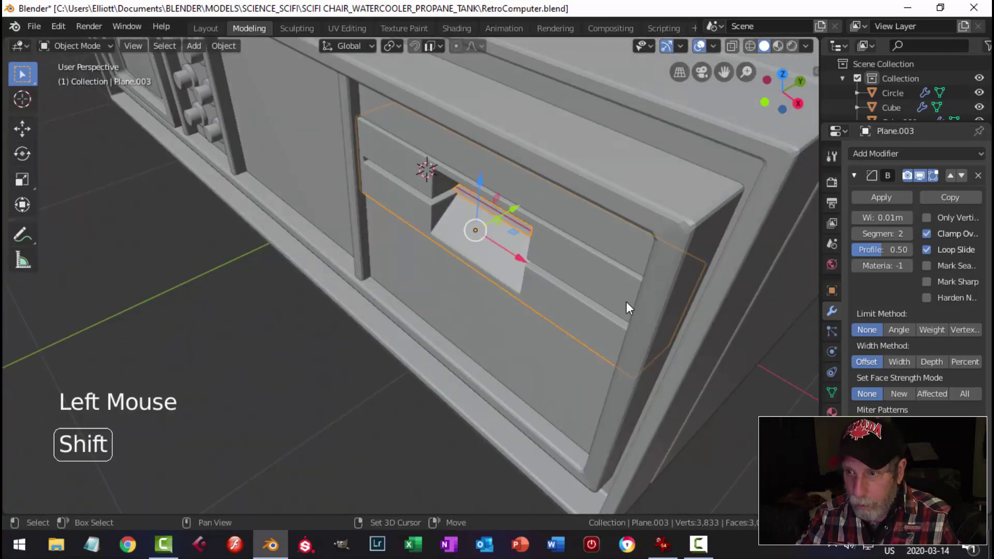
# - Isolate the drive panel by hiding all other objects, and edit its mesh from the front
pyautogui.hotkey('shift', 'h')
pyautogui.press('KP_1')
pyautogui.scroll(3, 626, 308)
pyautogui.keyDown('shift'); pyautogui.moveTo(626, 308); pyautogui.dragTo(572, 271, button='middle'); pyautogui.keyUp('shift')
pyautogui.press('Tab')
pyautogui.hotkey('alt', 'a')
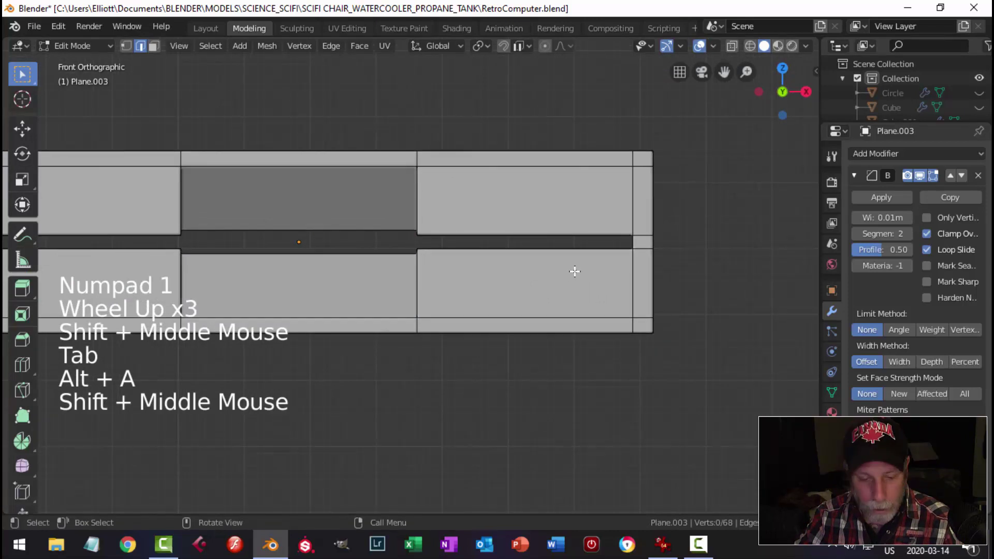
# - Duplicate the face below the slot's right half, shrink it to about a third and move it toward the panel's right end
pyautogui.press('3')
pyautogui.click(581, 282)
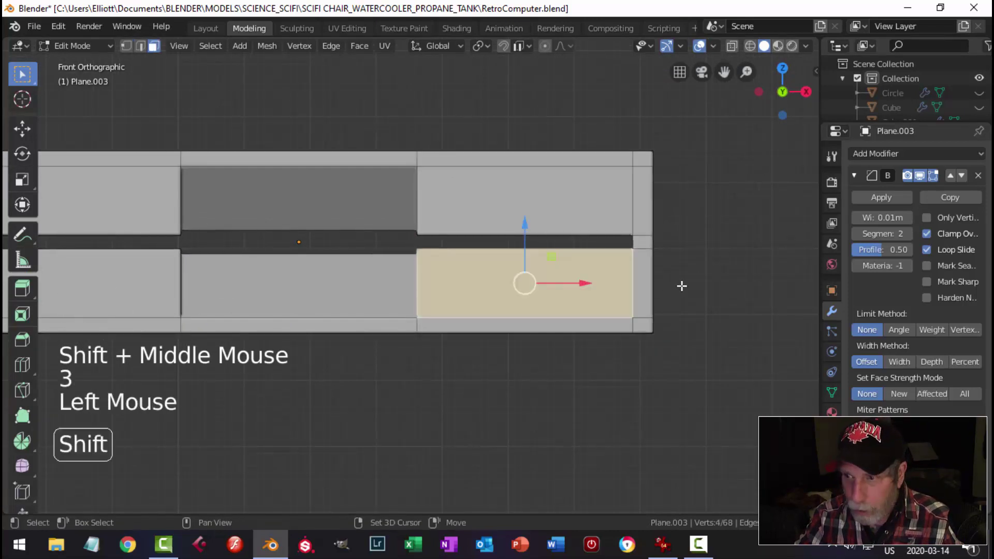
pyautogui.hotkey('shift', 'd')
pyautogui.press('s')
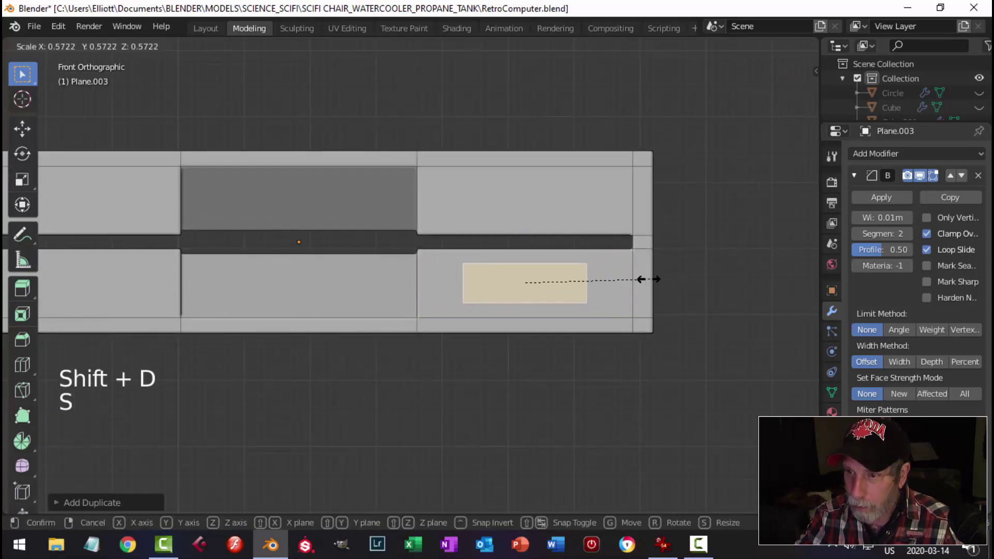
pyautogui.click(621, 283)
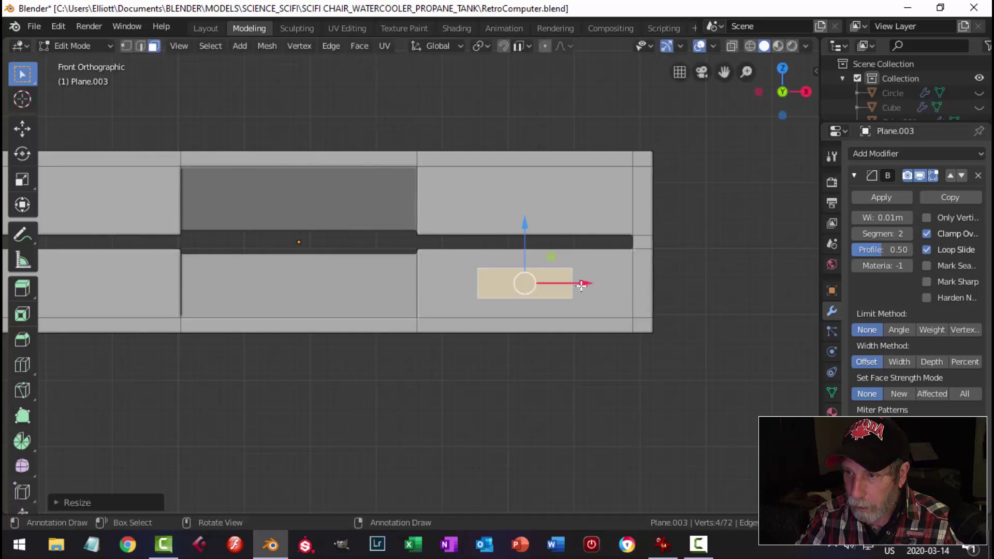
pyautogui.moveTo(582, 283); pyautogui.dragTo(650, 285)
pyautogui.press('s')
pyautogui.click(662, 286)
# - Extrude the small rectangle forward along Y into a button and scale its front face down slightly
pyautogui.moveTo(650, 284); pyautogui.dragTo(571, 260, button='middle')
pyautogui.press('e')
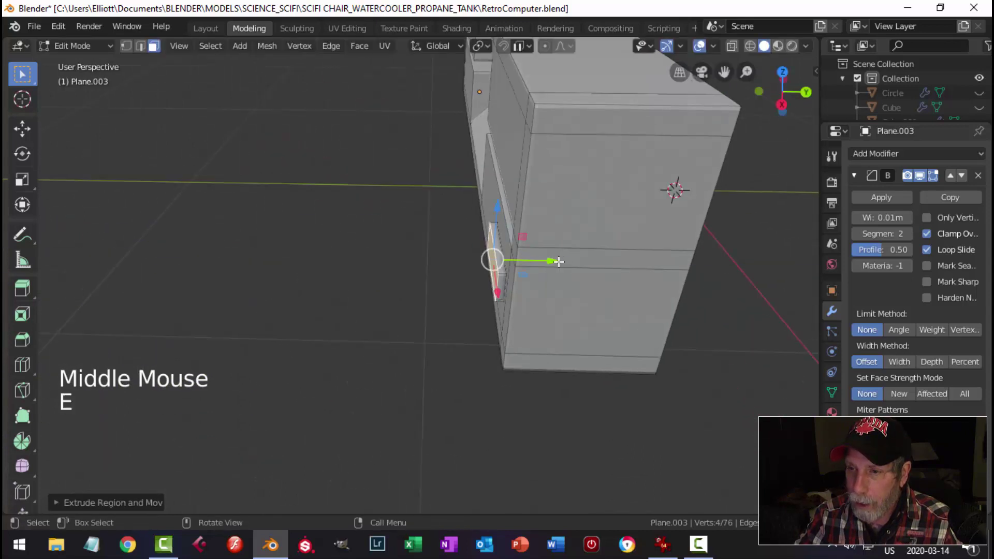
pyautogui.moveTo(552, 261); pyautogui.dragTo(549, 262)
pyautogui.press('s')
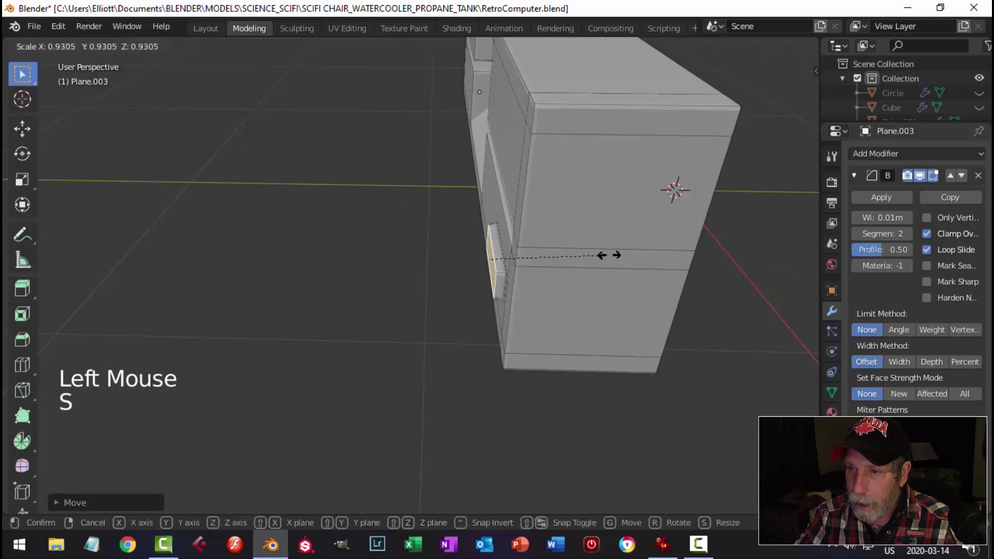
pyautogui.click(599, 256)
# - Widen the button's front face along X so its side taper nearly matches the base outline
pyautogui.moveTo(599, 256); pyautogui.dragTo(698, 226, button='middle')
pyautogui.press('KP_1')
pyautogui.scroll(3, 751, 200)
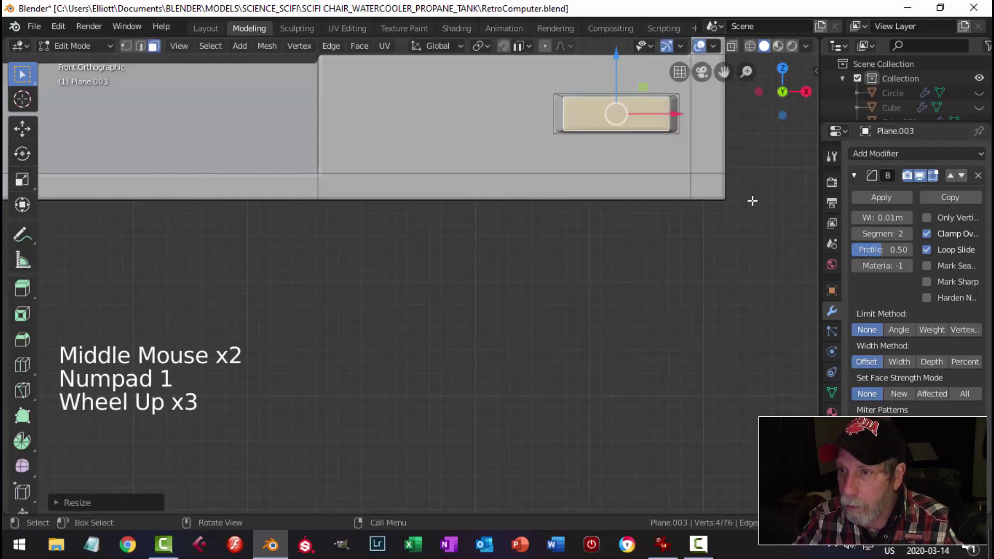
pyautogui.keyDown('shift'); pyautogui.moveTo(752, 200); pyautogui.dragTo(526, 253, button='middle'); pyautogui.keyUp('shift')
pyautogui.press('s')
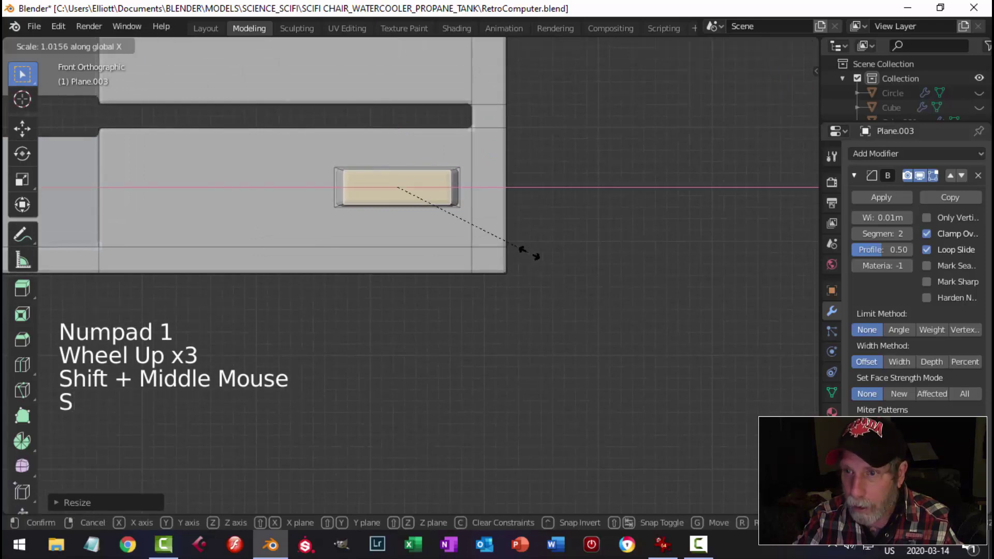
pyautogui.click(548, 247)
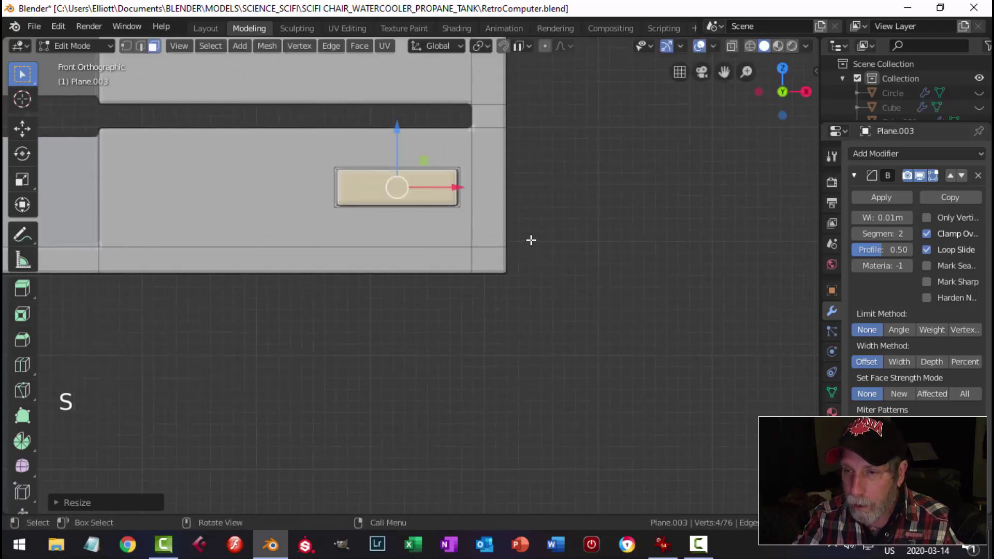
# - Select the whole button, duplicate it and place the copy beside the original, to its left along X
pyautogui.hotkey('ctrl', 'l')
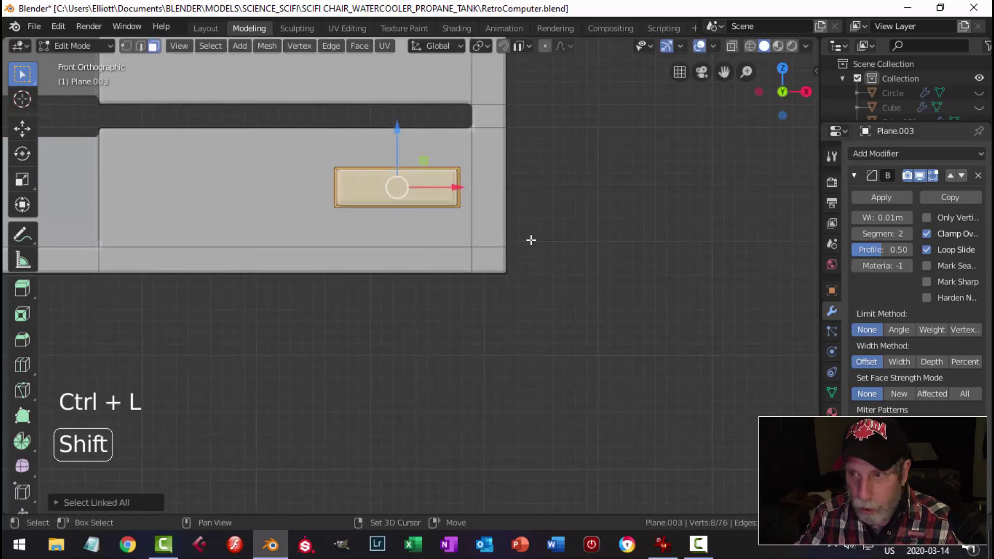
pyautogui.hotkey('shift', 'd')
pyautogui.moveTo(393, 191); pyautogui.dragTo(331, 192)
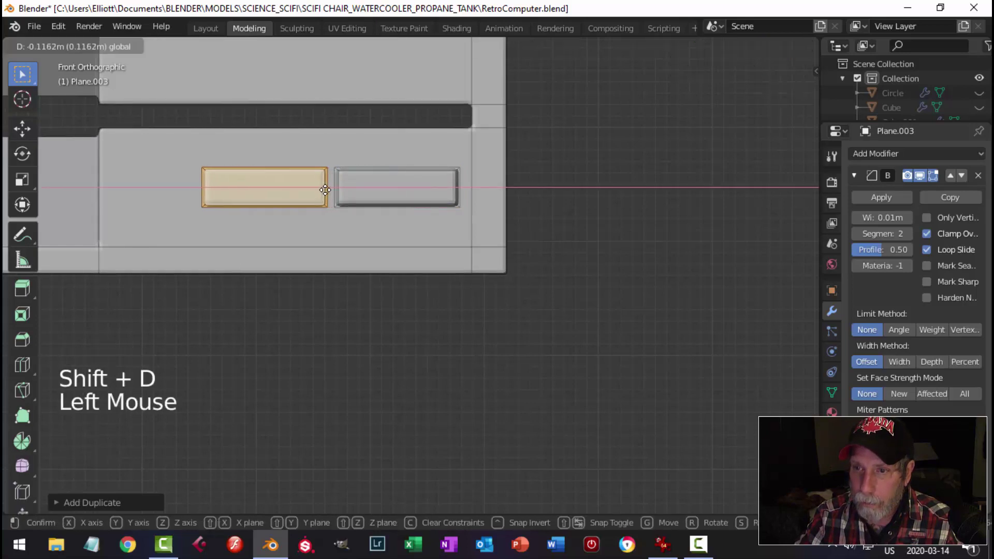
pyautogui.click(310, 192)
# - Shift the left button's front face slightly along Y to change its depth, and return to Object Mode
pyautogui.hotkey('alt', 'a')
pyautogui.click(305, 192)
pyautogui.moveTo(305, 191); pyautogui.dragTo(368, 277, button='middle')
pyautogui.scroll(2, 435, 189)
pyautogui.moveTo(439, 189); pyautogui.dragTo(444, 200)
pyautogui.hotkey('alt', 'a')
pyautogui.moveTo(443, 200); pyautogui.dragTo(519, 286, button='middle')
pyautogui.press('Tab')
pyautogui.hotkey('alt', 'a')
pyautogui.scroll(-4, 455, 263)
pyautogui.scroll(-3, 469, 282)
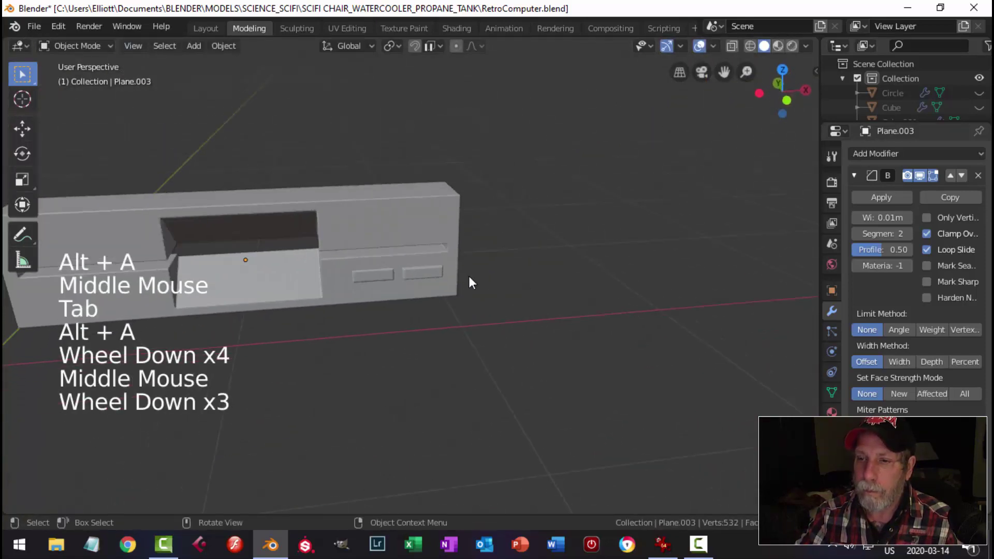
# - Reopen the panel mesh and pull the left button's front face slightly outward along Y
pyautogui.keyDown('shift'); pyautogui.moveTo(404, 265); pyautogui.dragTo(523, 241, button='middle'); pyautogui.keyUp('shift')
pyautogui.moveTo(522, 241)
pyautogui.mouseDown(button='middle')
pyautogui.moveTo(531, 241)
pyautogui.moveTo(492, 271)
pyautogui.moveTo(490, 215)
pyautogui.moveTo(541, 241)
pyautogui.moveTo(527, 244)
pyautogui.mouseUp(button='middle')
pyautogui.scroll(2, 527, 245)
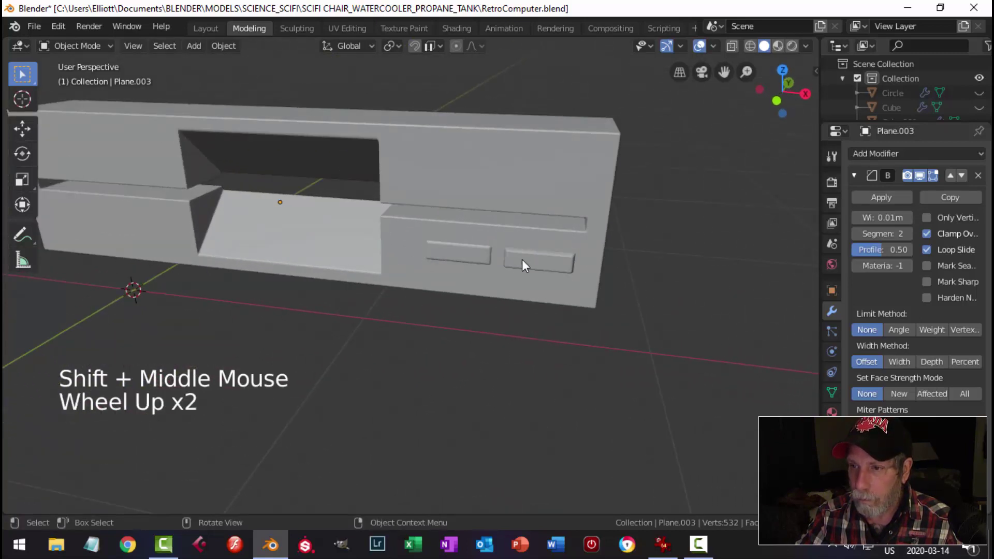
pyautogui.click(522, 260)
pyautogui.press('Tab')
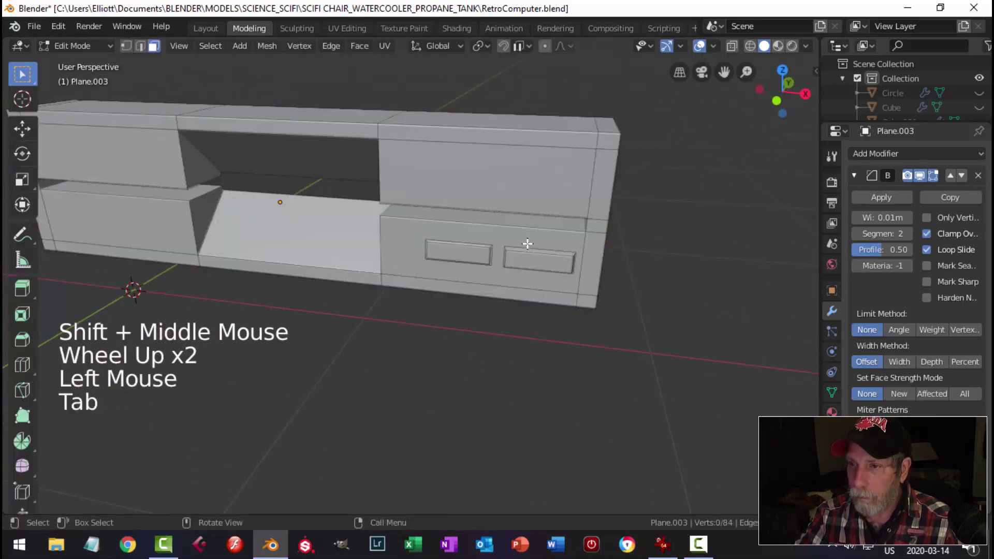
pyautogui.click(473, 252)
pyautogui.moveTo(474, 252)
pyautogui.mouseDown(button='middle')
pyautogui.moveTo(579, 237)
pyautogui.moveTo(474, 254)
pyautogui.mouseUp(button='middle')
pyautogui.moveTo(469, 252); pyautogui.dragTo(465, 250)
pyautogui.hotkey('alt', 'a')
# - Pull the right button's front face slightly outward along Y and leave Edit Mode
pyautogui.click(505, 305)
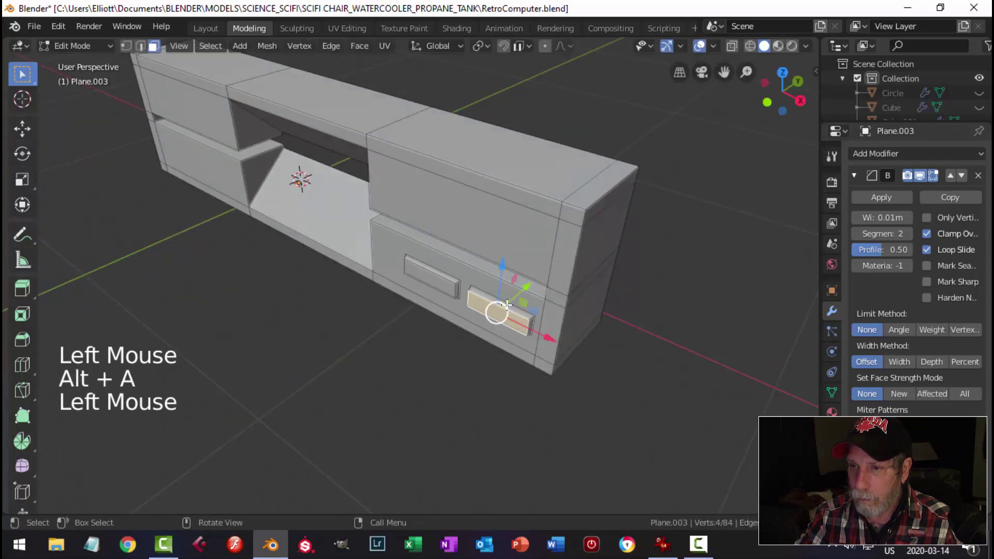
pyautogui.moveTo(523, 293); pyautogui.dragTo(521, 293)
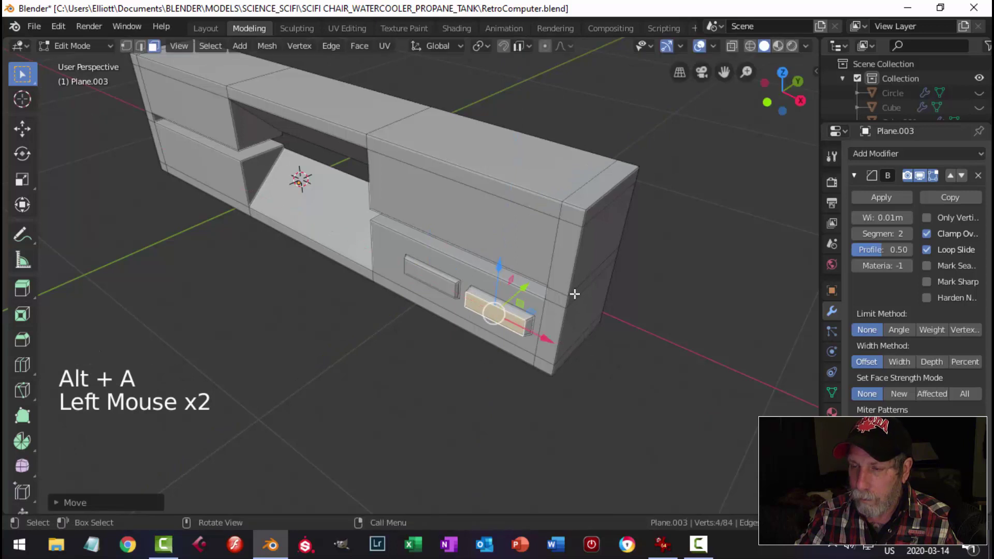
pyautogui.hotkey('alt', 'a')
pyautogui.moveTo(576, 294); pyautogui.dragTo(582, 252, button='middle')
pyautogui.press('Tab')
pyautogui.hotkey('alt', 'a')
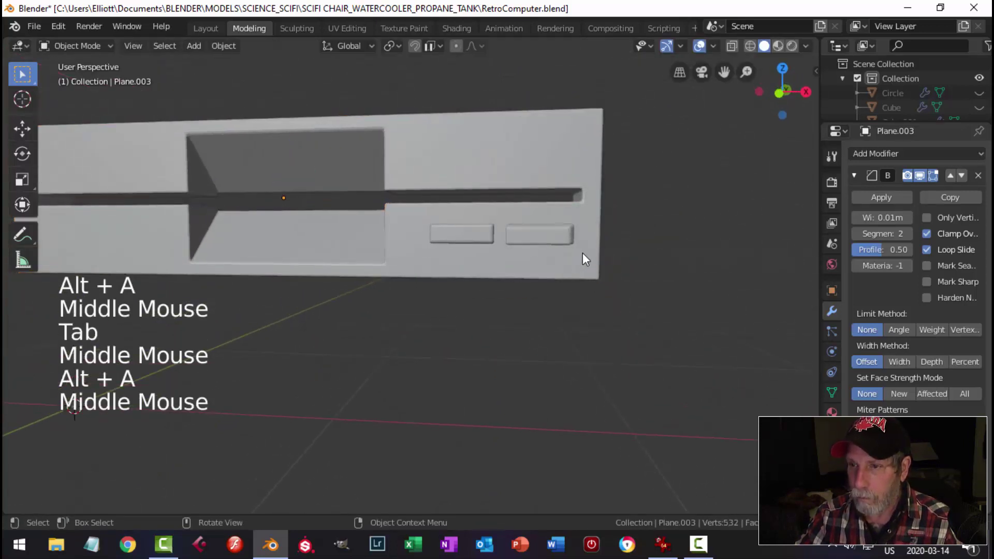
# - Shift the right button's front face slightly to the right along X to centre it over its base
pyautogui.press('KP_1')
pyautogui.scroll(4, 595, 244)
pyautogui.click(642, 200)
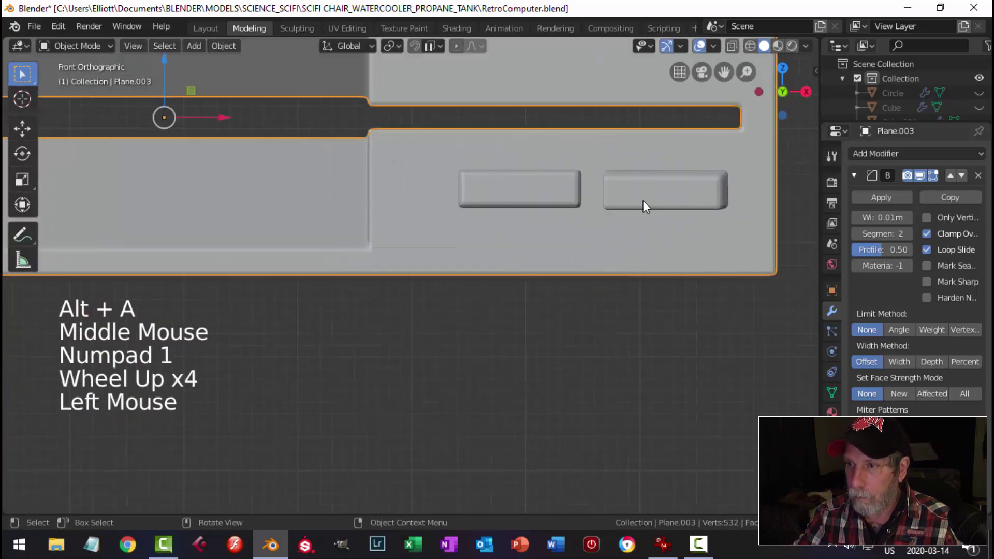
pyautogui.press('Tab')
pyautogui.click(706, 193)
pyautogui.moveTo(705, 193); pyautogui.dragTo(708, 193)
pyautogui.hotkey('alt', 'a')
pyautogui.press('Tab')
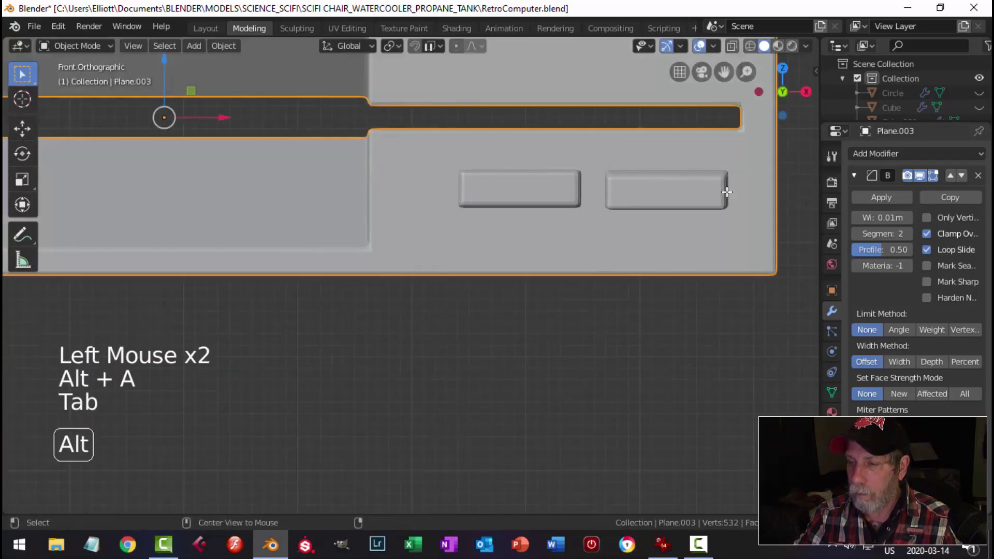
# - Examine the finished drive panel and its two buttons from several angles
pyautogui.hotkey('alt', 'a')
pyautogui.scroll(-3, 635, 199)
pyautogui.scroll(-3, 635, 199)
pyautogui.keyDown('shift'); pyautogui.moveTo(555, 186); pyautogui.dragTo(539, 217, button='middle'); pyautogui.keyUp('shift')
pyautogui.moveTo(538, 217); pyautogui.dragTo(512, 261, button='middle')
pyautogui.scroll(1, 510, 263)
pyautogui.moveTo(509, 262); pyautogui.dragTo(575, 224, button='middle')
pyautogui.click(574, 224)
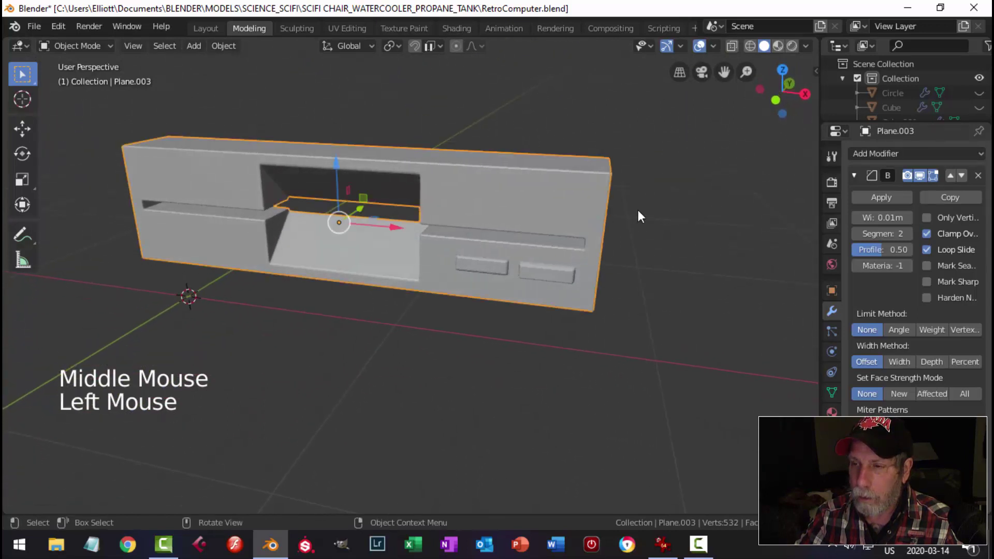
# - Open the panel mesh in Edit Mode and inset the front face at its upper right, above the slot
pyautogui.keyDown('shift'); pyautogui.moveTo(637, 211); pyautogui.dragTo(569, 229, button='middle'); pyautogui.keyUp('shift')
pyautogui.press('Tab')
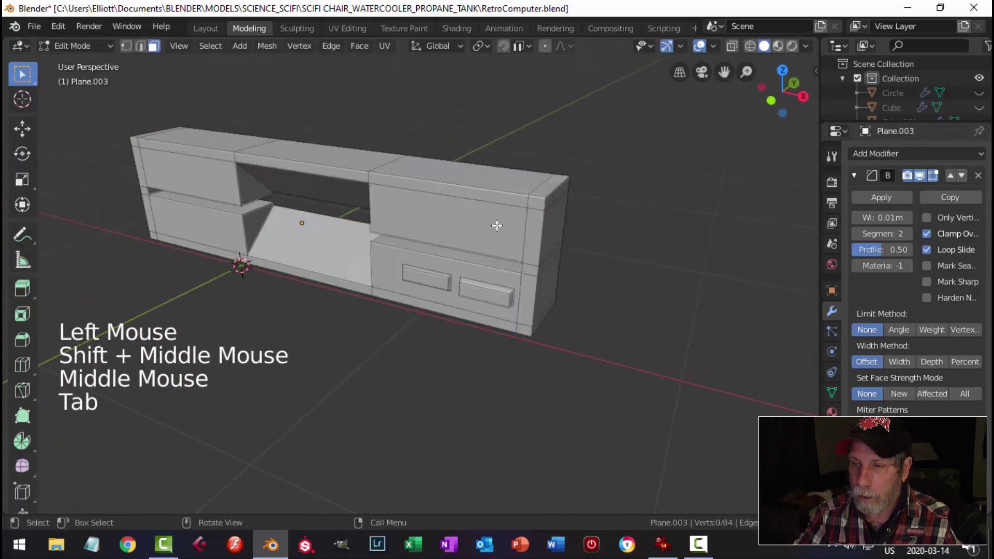
pyautogui.click(539, 224)
pyautogui.press('i')
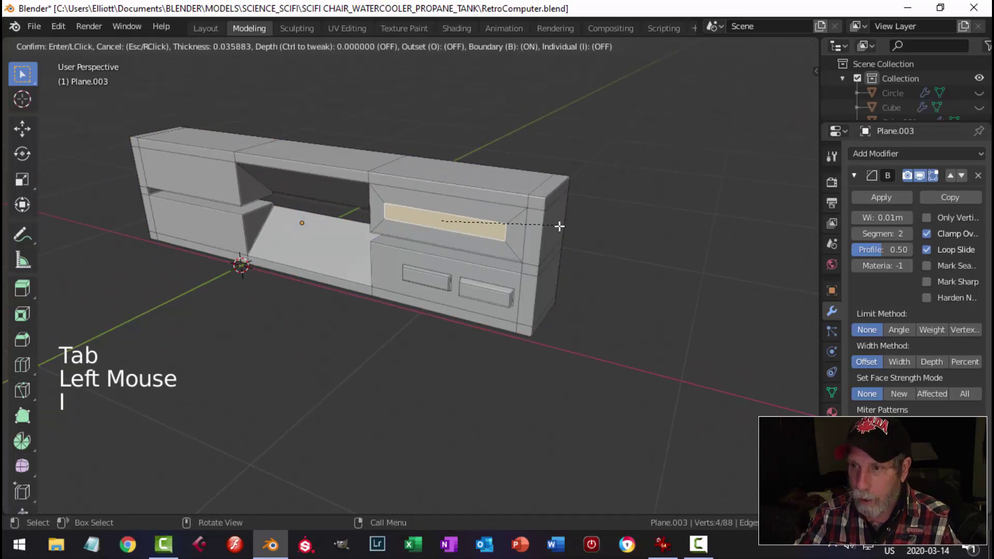
pyautogui.click(562, 223)
# - Narrow the inset face along X, shrink it slightly and shift it along X towards the panel's right edge
pyautogui.press('s')
pyautogui.press('x')
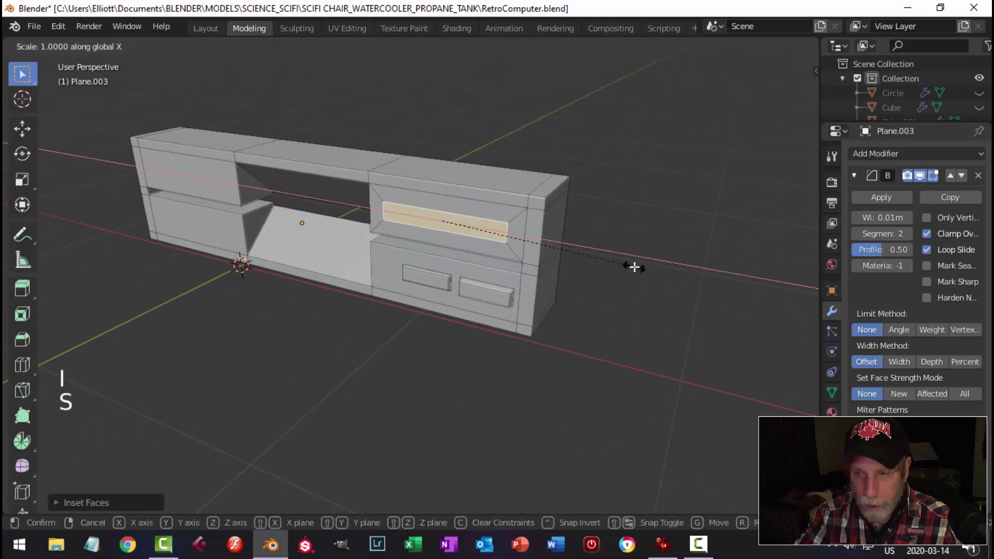
pyautogui.click(475, 233)
pyautogui.press('s')
pyautogui.click(477, 231)
pyautogui.moveTo(495, 233); pyautogui.dragTo(554, 239)
# - Extrude the small inset face inward to form a shallow recess and leave Edit Mode with nothing selected
pyautogui.moveTo(650, 237); pyautogui.dragTo(632, 242, button='middle')
pyautogui.press('e')
pyautogui.click(633, 239)
pyautogui.hotkey('alt', 'a')
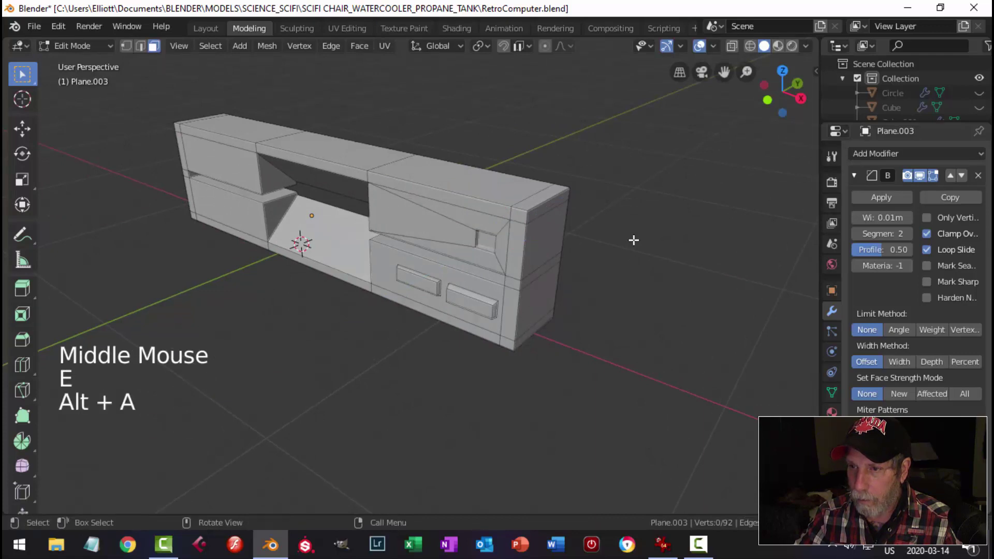
pyautogui.press('Tab')
pyautogui.hotkey('alt', 'a')
# - Add a cube at the 3D cursor in the small recess and scale its mesh far down in Edit Mode
pyautogui.moveTo(598, 259); pyautogui.dragTo(577, 273, button='middle')
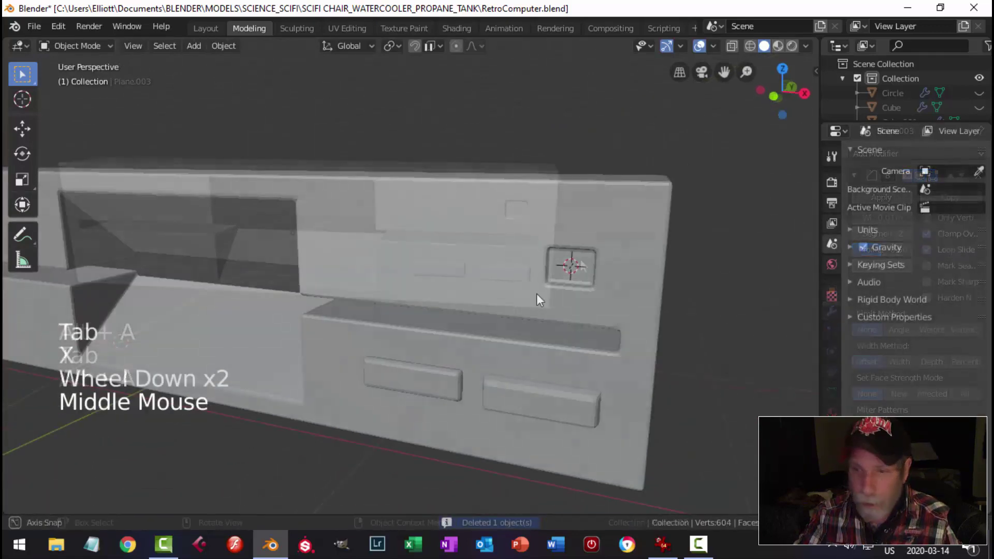
pyautogui.hotkey('shift', 'a')
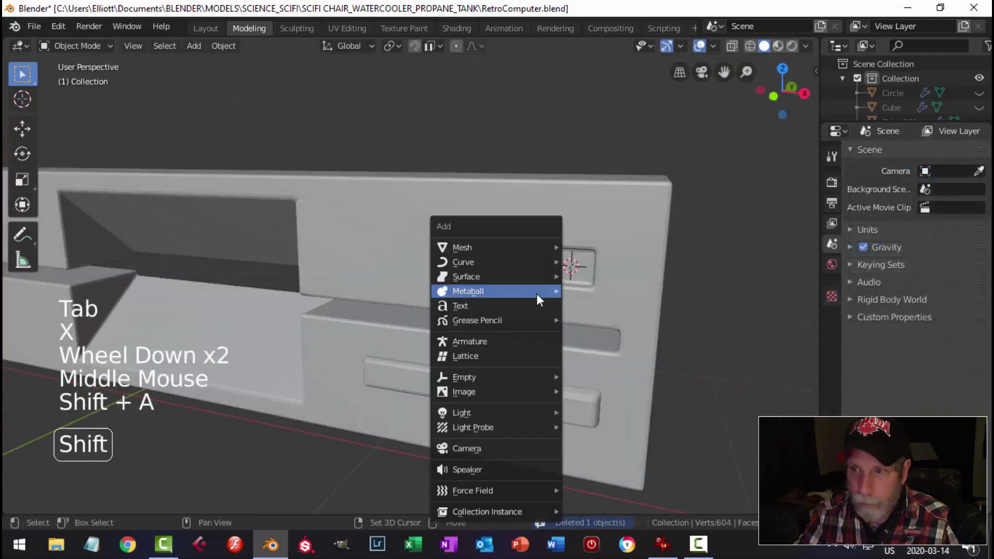
pyautogui.moveTo(553, 247)
pyautogui.click(613, 261)
pyautogui.scroll(-3, 613, 272)
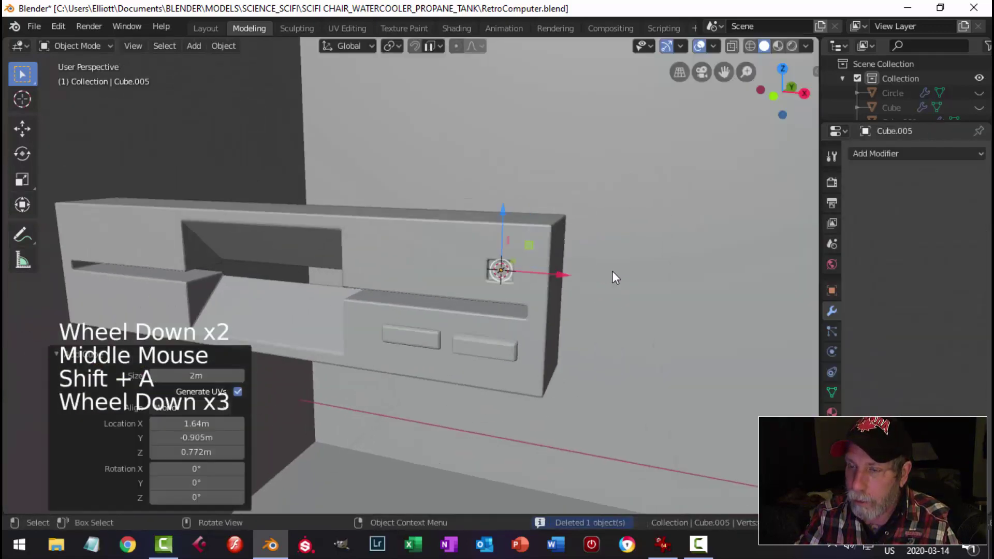
pyautogui.press('Tab')
pyautogui.scroll(-3, 678, 264)
pyautogui.scroll(-7, 678, 264)
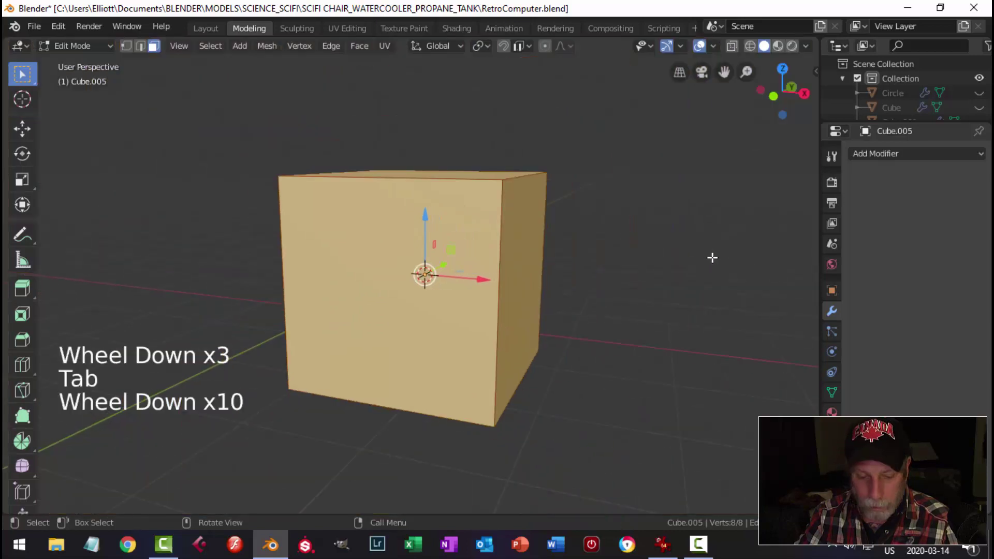
pyautogui.press('s')
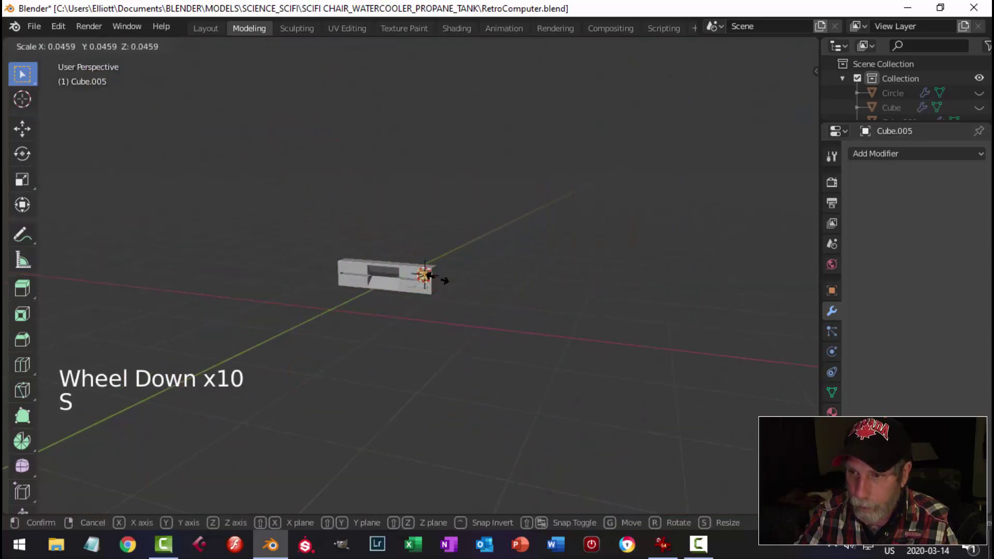
pyautogui.click(437, 278)
# - Move the small cube about -0.128 m along X so it sits beside the recess
pyautogui.press('g')
pyautogui.press('x')
pyautogui.click(479, 284)
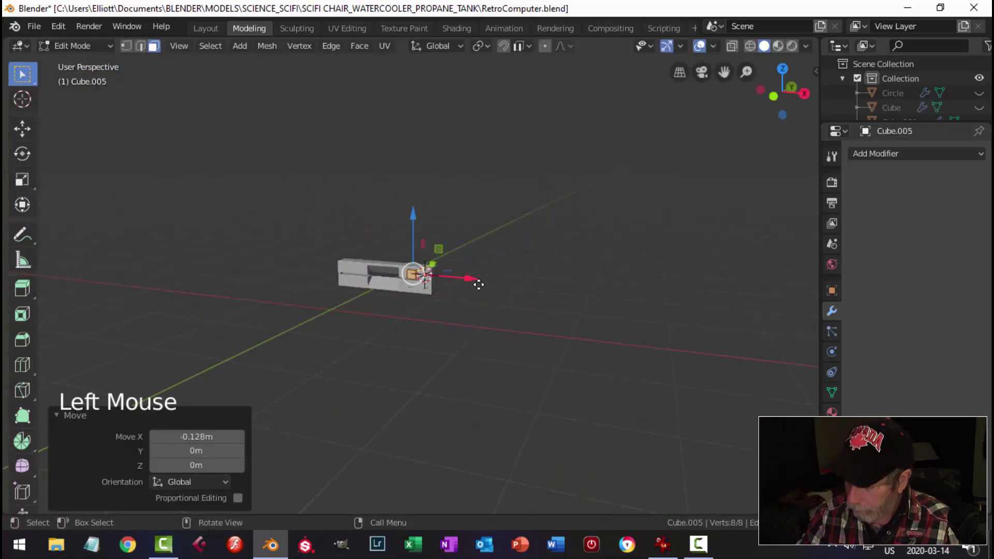
pyautogui.press('KP_Decimal')
pyautogui.scroll(-4, 507, 282)
pyautogui.press('s')
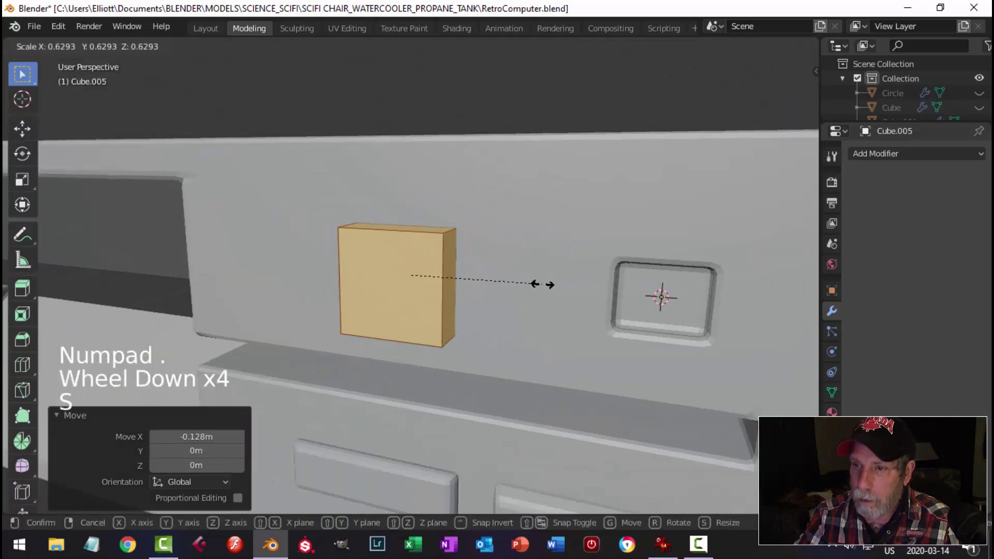
pyautogui.moveTo(539, 284); pyautogui.dragTo(427, 284, button='middle')
# - Pull the cube out in front of the panel along Y and scale it to about 0.61
pyautogui.moveTo(460, 278); pyautogui.dragTo(435, 275)
pyautogui.press('s')
pyautogui.click(472, 274)
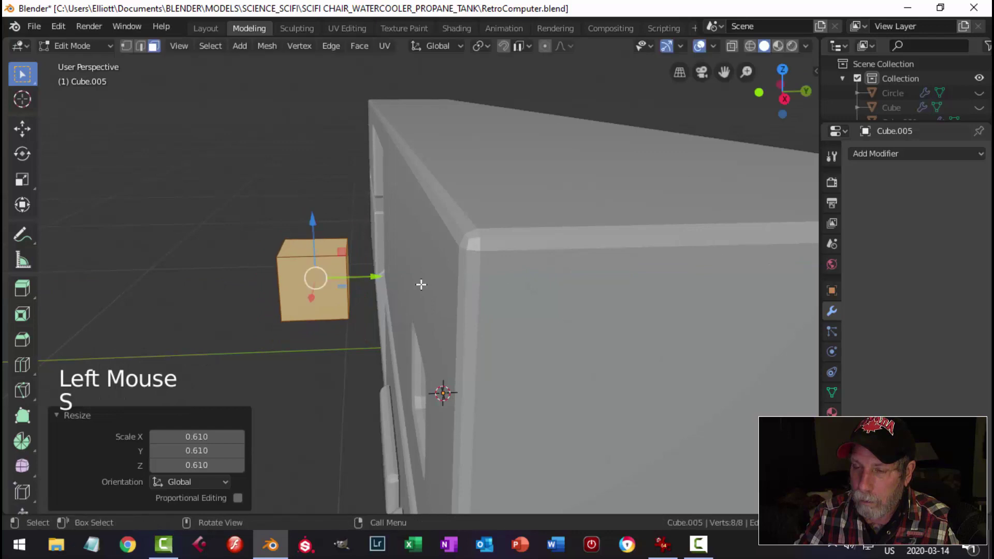
pyautogui.moveTo(421, 282); pyautogui.dragTo(560, 271, button='middle')
# - Round the cube into a ball with a level 1 subdivision in Object Mode and apply the modifier
pyautogui.press('Tab')
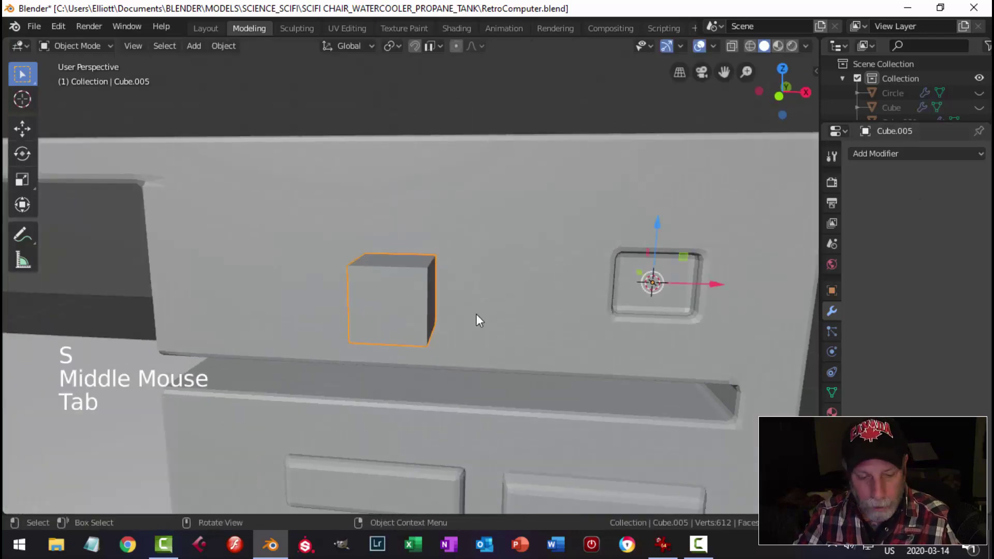
pyautogui.hotkey('ctrl', '1')
pyautogui.keyDown('shift'); pyautogui.moveTo(484, 319); pyautogui.dragTo(498, 282, button='middle'); pyautogui.keyUp('shift')
pyautogui.moveTo(498, 282); pyautogui.dragTo(504, 280, button='middle')
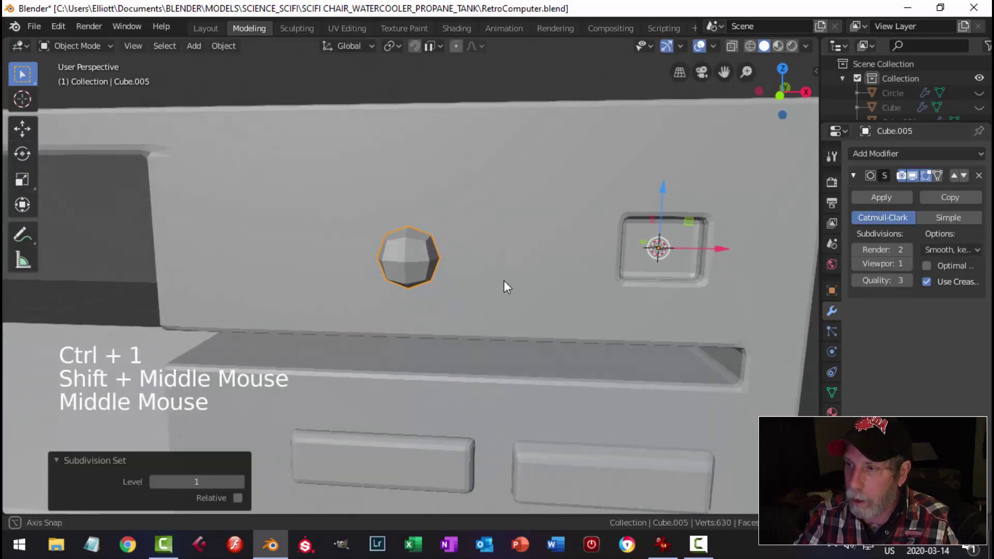
pyautogui.click(872, 199)
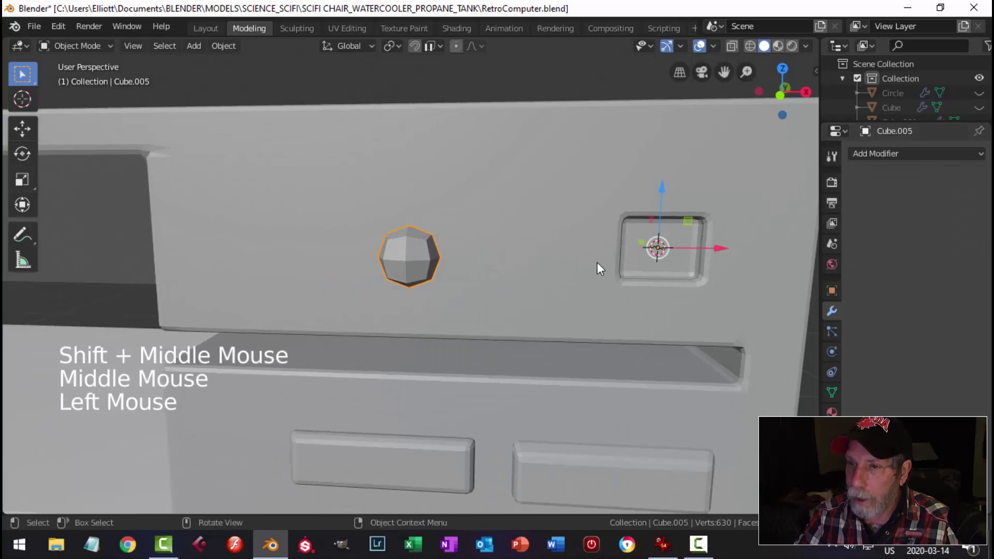
# - In the right wireframe view, select the vertices on the ball's panel-facing half and delete them
pyautogui.middleClick(595, 263)
pyautogui.press('KP_3')
pyautogui.press('Tab')
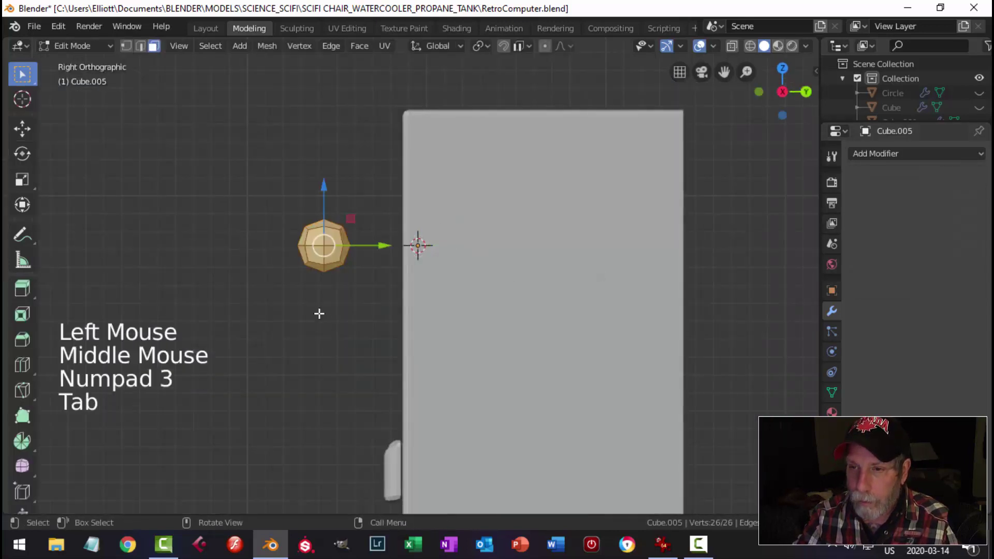
pyautogui.scroll(4, 317, 311)
pyautogui.press('1')
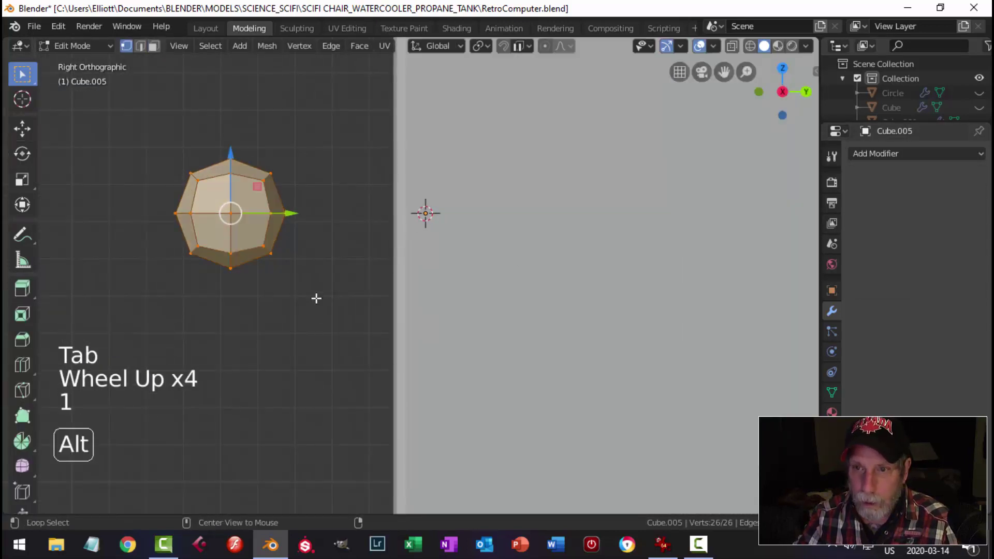
pyautogui.hotkey('alt', 'a')
pyautogui.press('z')
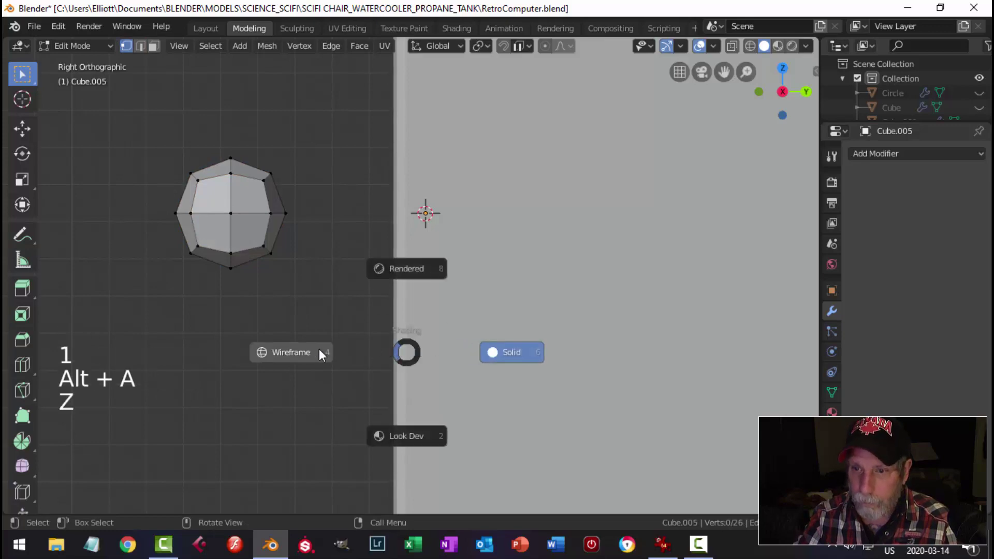
pyautogui.click(317, 351)
pyautogui.press('b')
pyautogui.moveTo(351, 343); pyautogui.dragTo(250, 131)
pyautogui.press('x')
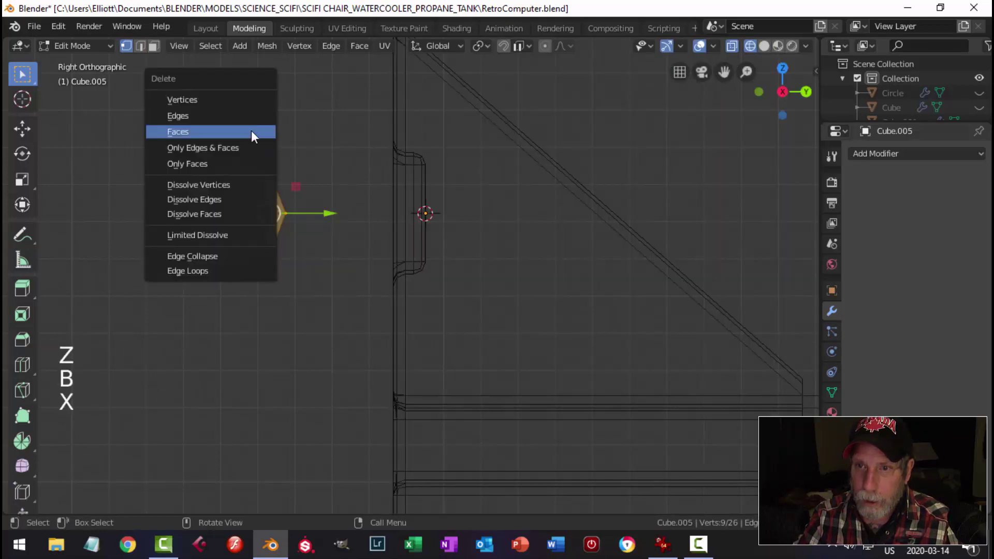
pyautogui.click(231, 101)
# - Return to Object Mode with solid shading and shade the half-ball smooth
pyautogui.moveTo(235, 226); pyautogui.dragTo(363, 254, button='middle')
pyautogui.scroll(-4, 362, 253)
pyautogui.press('Tab')
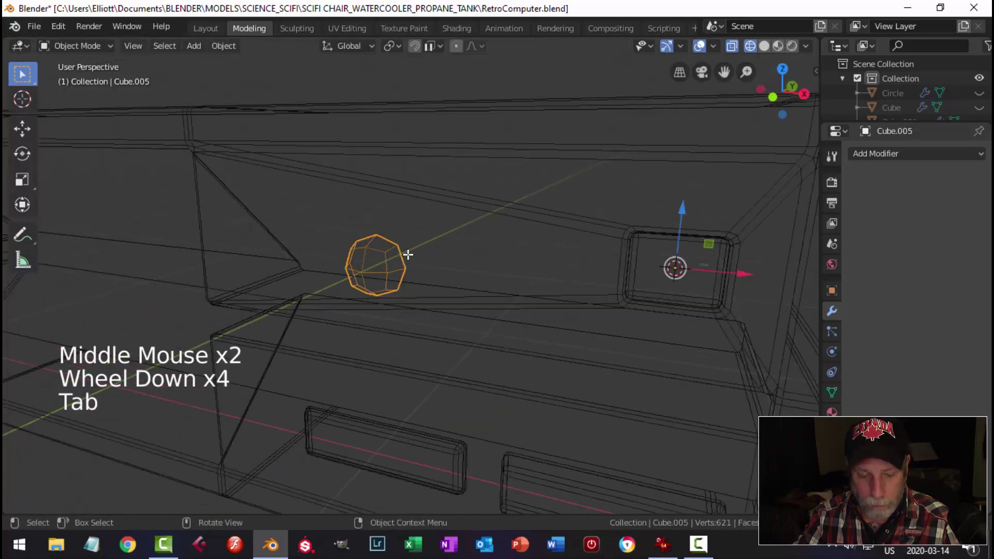
pyautogui.press('z')
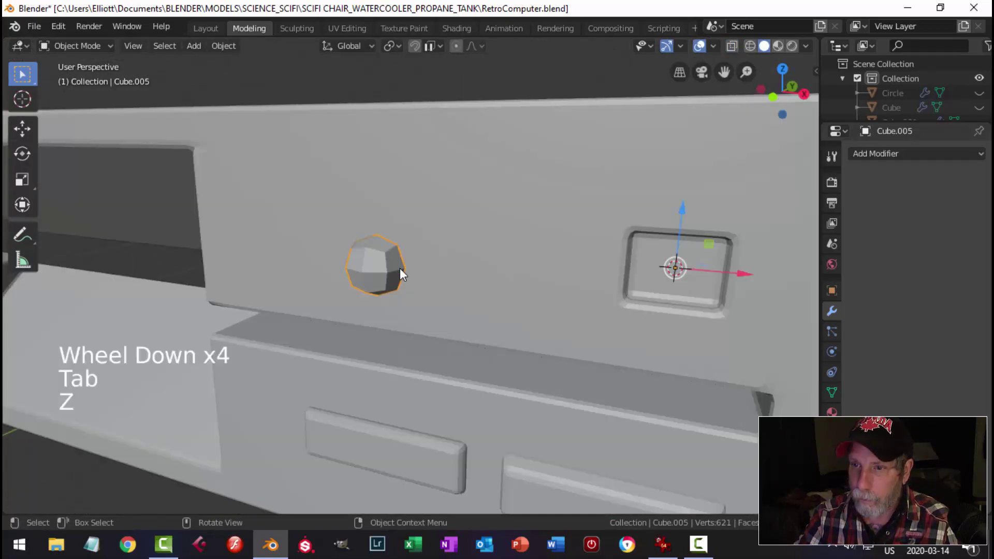
pyautogui.rightClick(369, 255)
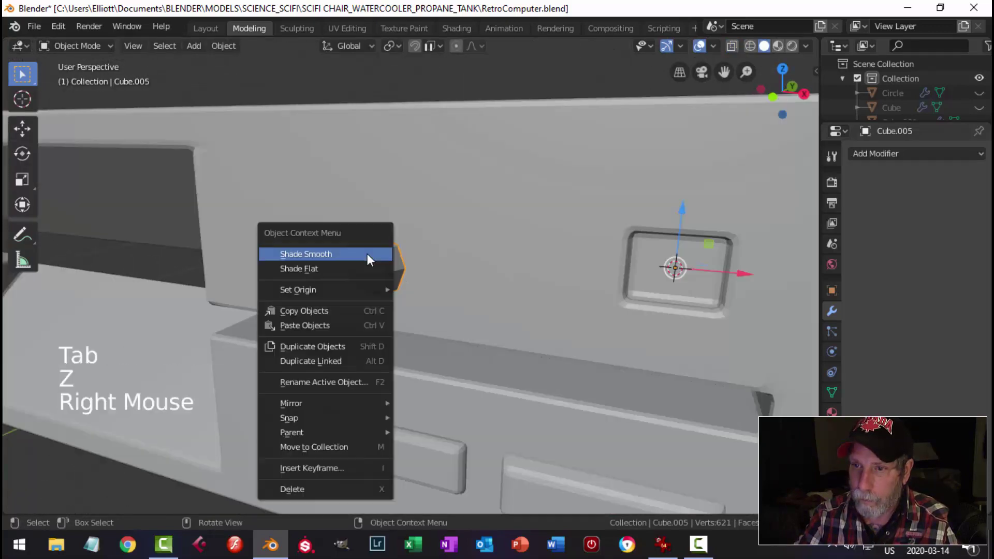
pyautogui.hotkey('alt', 'a')
pyautogui.click(390, 267)
pyautogui.moveTo(391, 267); pyautogui.dragTo(475, 292, button='middle')
# - Set the half-ball's origin to its geometry and move it about 0.0451 m along Y onto the panel's face
pyautogui.click(215, 46)
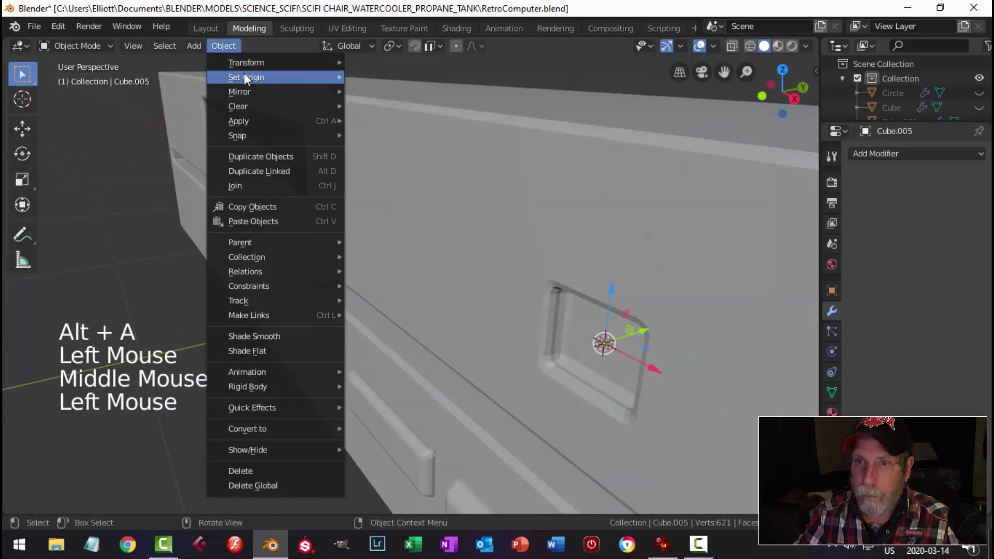
pyautogui.moveTo(244, 73)
pyautogui.click(365, 92)
pyautogui.moveTo(377, 155); pyautogui.dragTo(364, 254, button='middle')
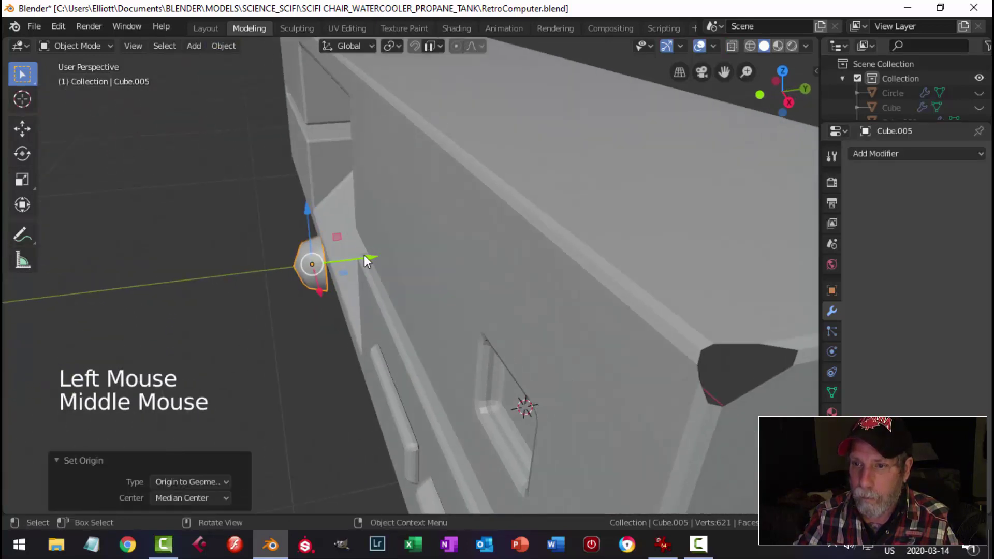
pyautogui.moveTo(365, 255); pyautogui.dragTo(448, 248)
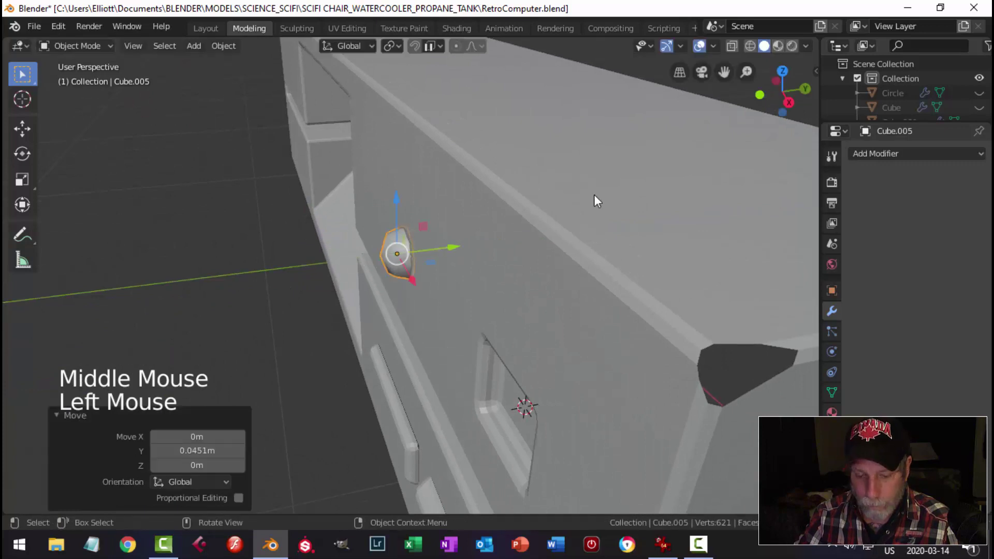
# - Set the viewport's clip start to 0.001 m
pyautogui.press('n')
pyautogui.click(808, 128)
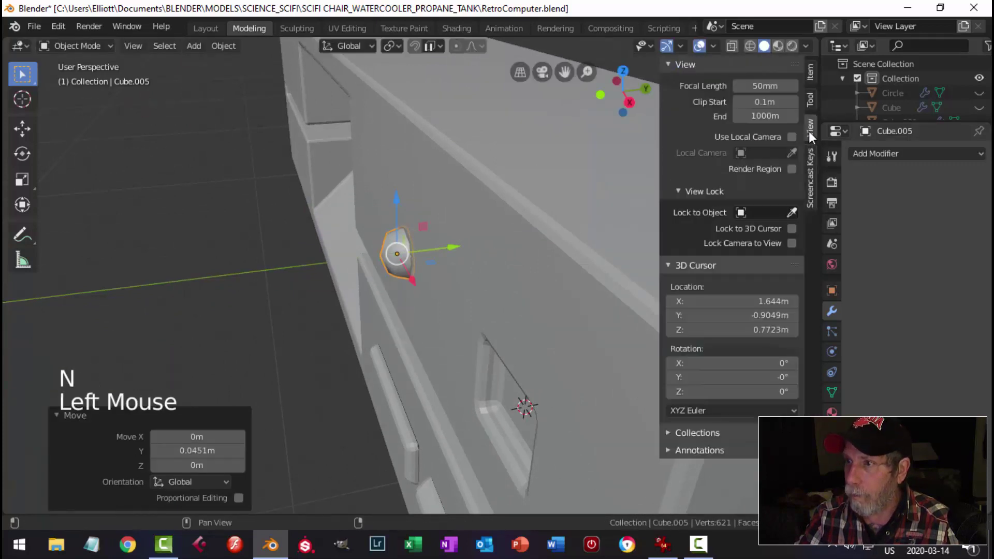
pyautogui.click(796, 104)
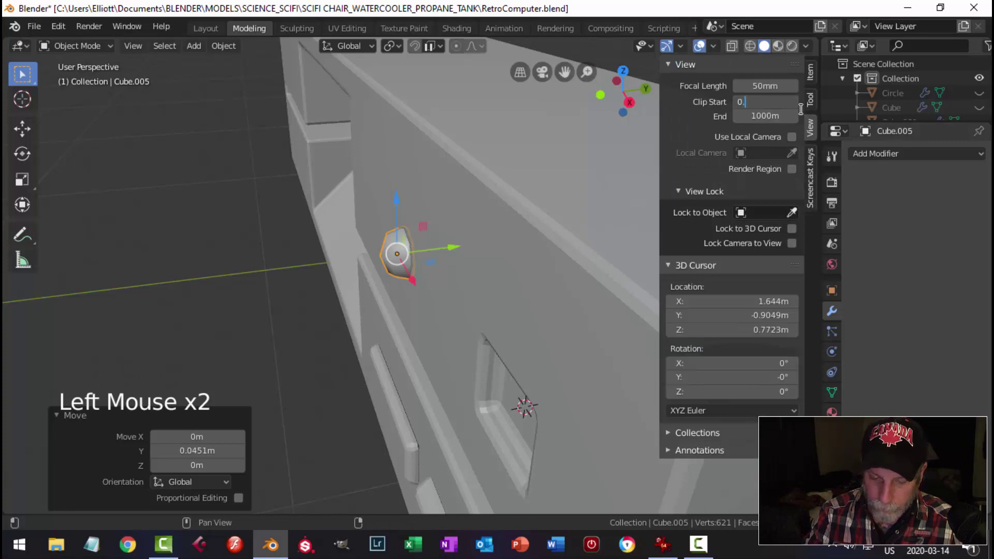
pyautogui.write('001m')
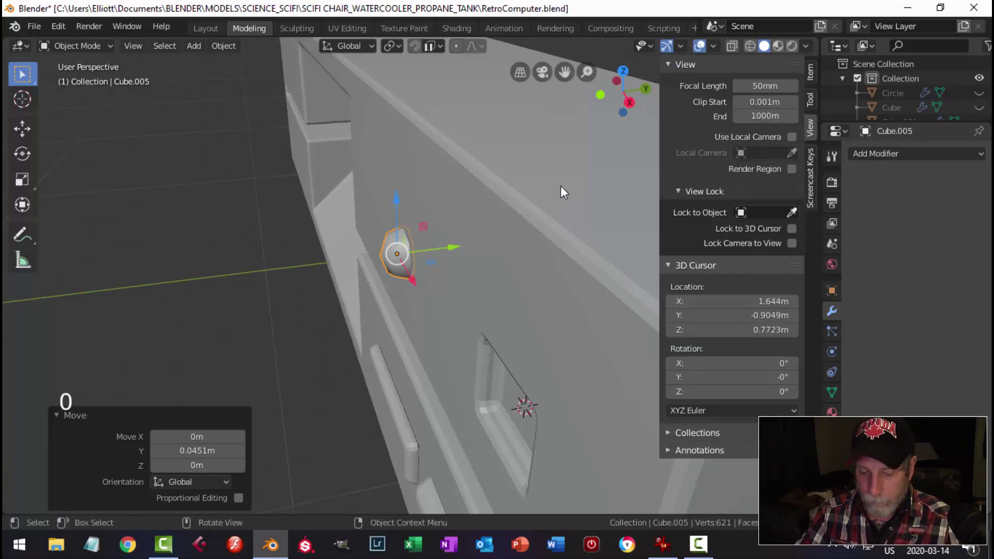
pyautogui.write('n')
# - Move the half-ball about 0.0621 m along X, closer to the small recess
pyautogui.scroll(-4, 482, 287)
pyautogui.hotkey('alt', 'a')
pyautogui.moveTo(482, 287); pyautogui.dragTo(580, 271, button='middle')
pyautogui.scroll(3, 549, 281)
pyautogui.click(424, 254)
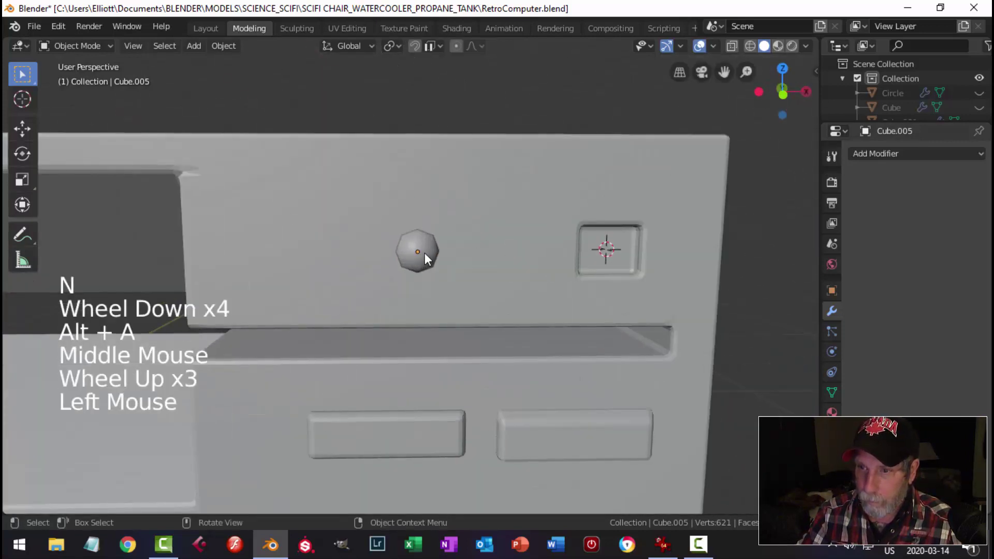
pyautogui.moveTo(483, 259); pyautogui.dragTo(571, 259)
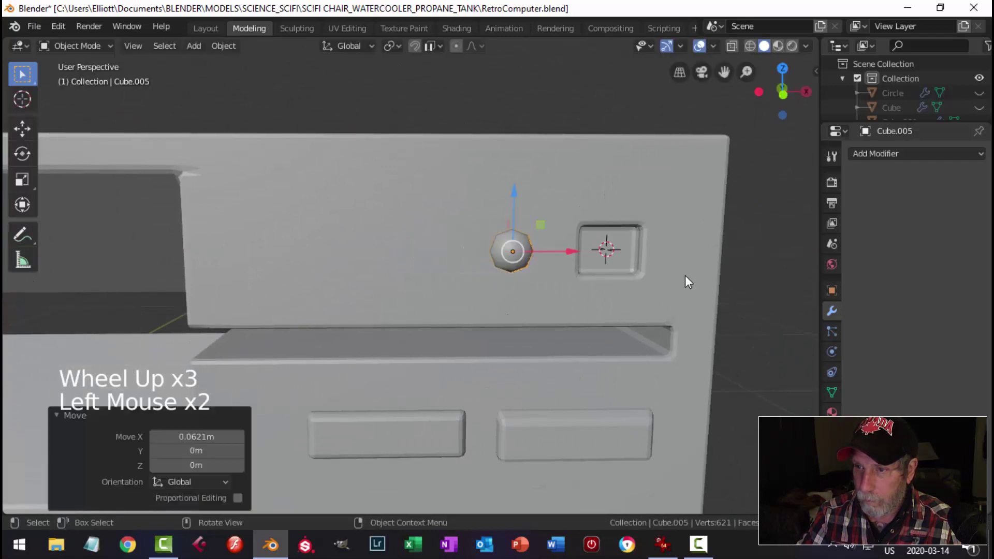
pyautogui.moveTo(685, 282); pyautogui.dragTo(640, 295, button='middle')
pyautogui.scroll(-1, 590, 290)
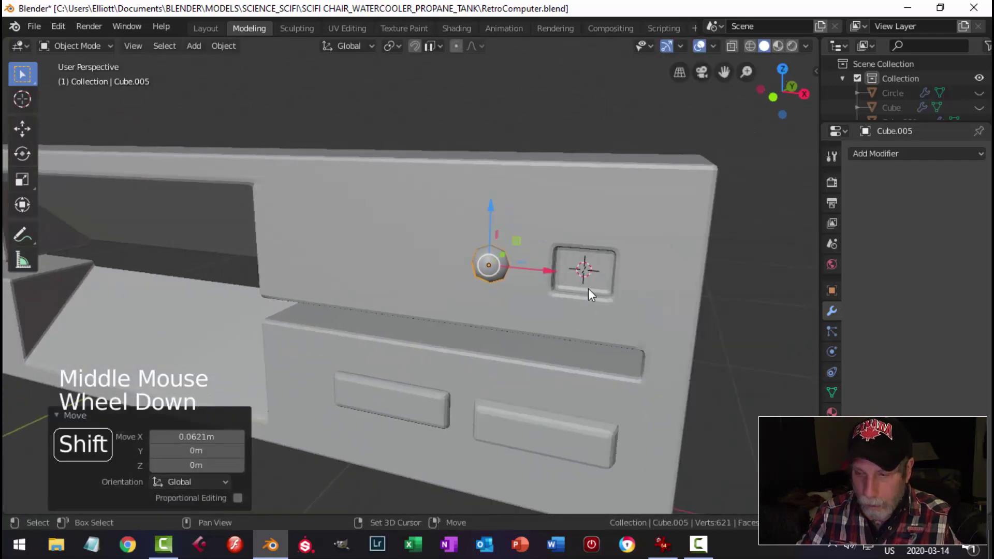
# - Give the half-ball a level 1 Subdivision Surface modifier while it is isolated, and unhide all objects
pyautogui.hotkey('shift', 'h')
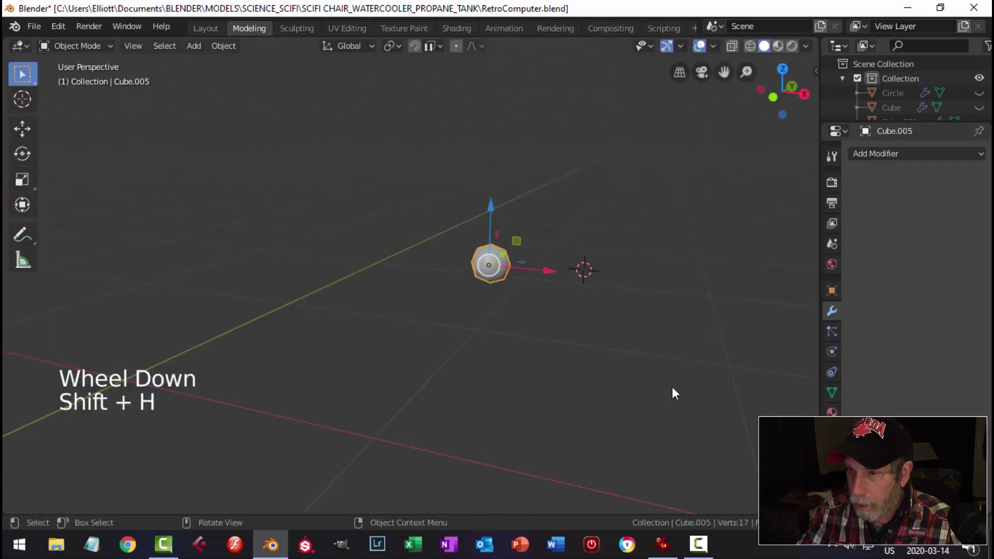
pyautogui.hotkey('ctrl', '1')
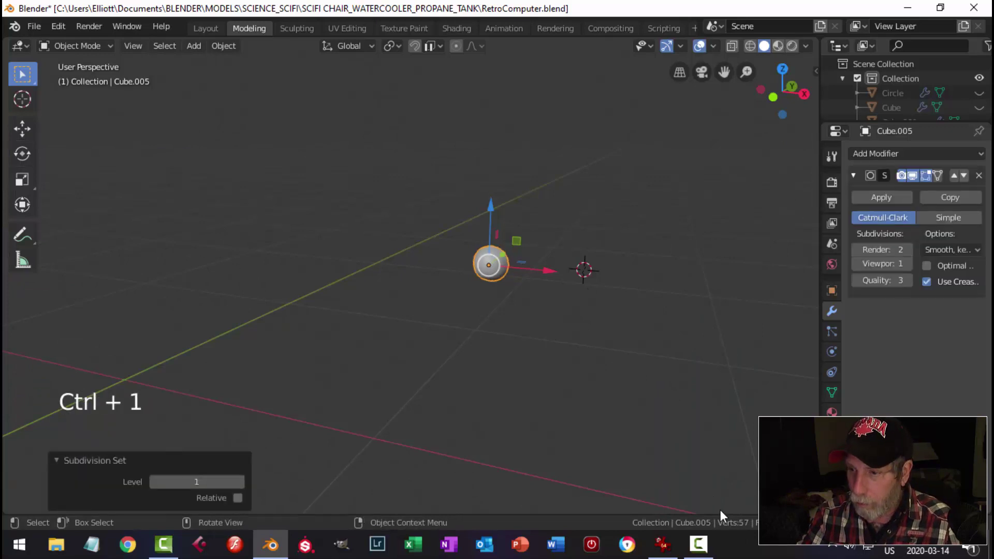
pyautogui.hotkey('alt', 'a')
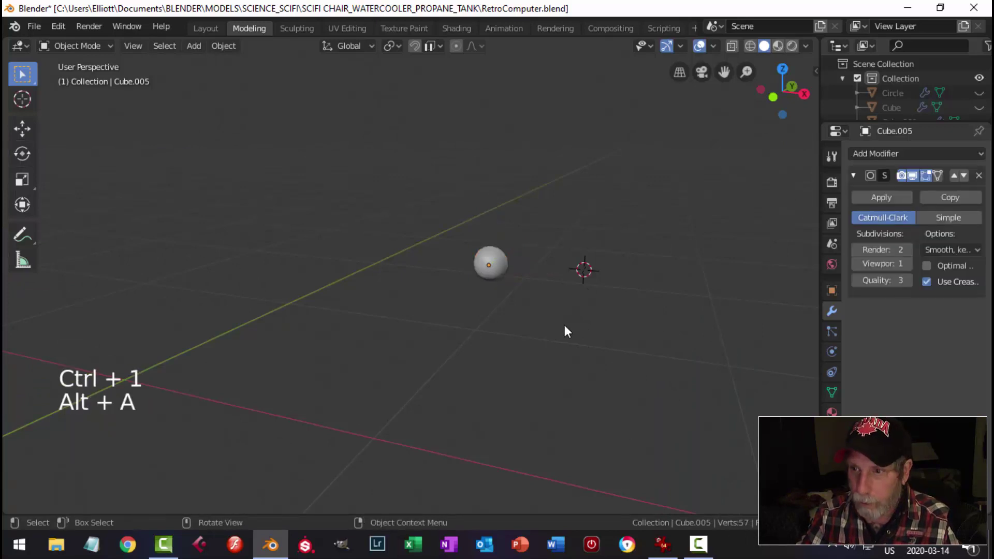
pyautogui.click(485, 268)
pyautogui.hotkey('alt', 'h')
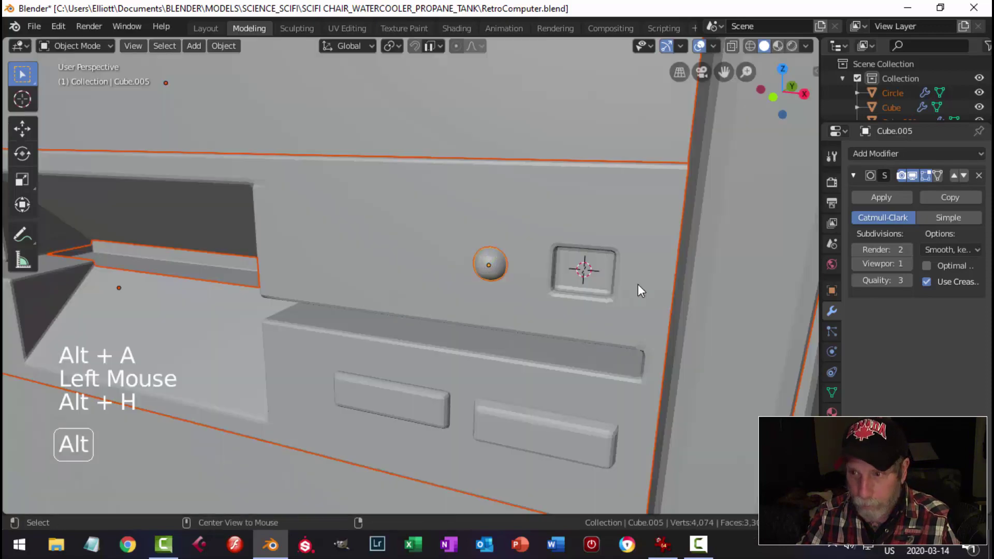
# - Move the half-ball about 0.0145 m along X, closer to the small recess, and deselect it
pyautogui.hotkey('alt', 'a')
pyautogui.scroll(2, 559, 282)
pyautogui.moveTo(551, 276); pyautogui.dragTo(502, 304, button='middle')
pyautogui.scroll(-3, 461, 306)
pyautogui.scroll(3, 467, 310)
pyautogui.click(501, 304)
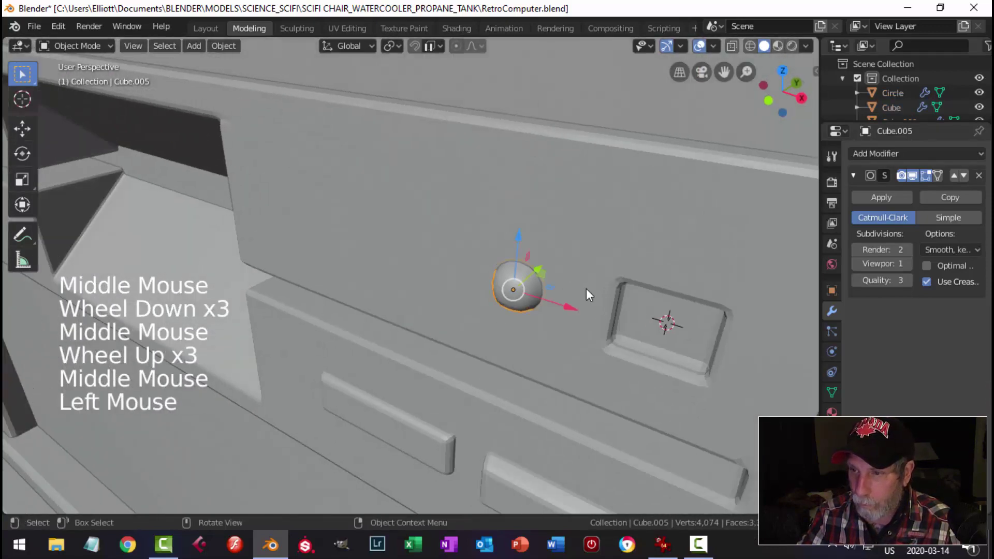
pyautogui.moveTo(586, 288); pyautogui.dragTo(523, 311, button='middle')
pyautogui.moveTo(524, 311); pyautogui.dragTo(521, 314)
pyautogui.moveTo(511, 377); pyautogui.dragTo(504, 342)
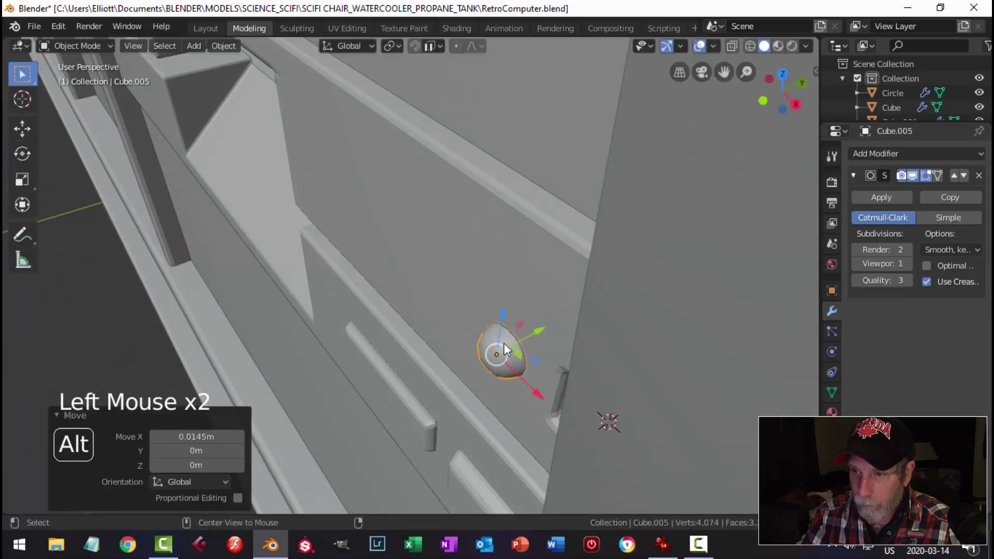
pyautogui.hotkey('alt', 'a')
# - Examine the detailed drive panel in the computer case from farther away and from the front
pyautogui.scroll(-6, 450, 326)
pyautogui.moveTo(450, 326); pyautogui.dragTo(481, 302, button='middle')
pyautogui.scroll(-4, 439, 259)
pyautogui.scroll(3, 464, 319)
pyautogui.scroll(-4, 445, 321)
pyautogui.moveTo(481, 303); pyautogui.dragTo(527, 266, button='middle')
pyautogui.scroll(3, 526, 287)
pyautogui.scroll(-2, 520, 270)
pyautogui.scroll(2, 682, 206)
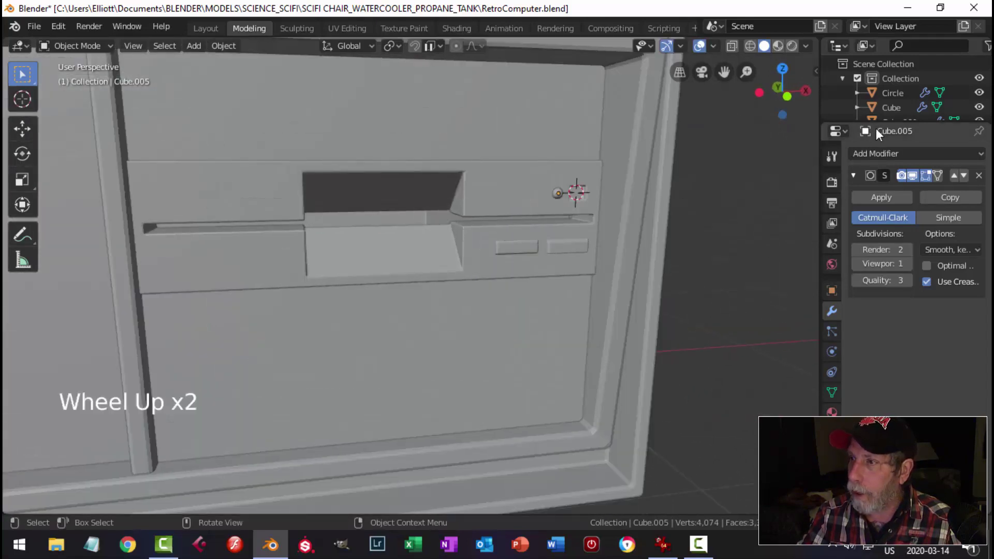
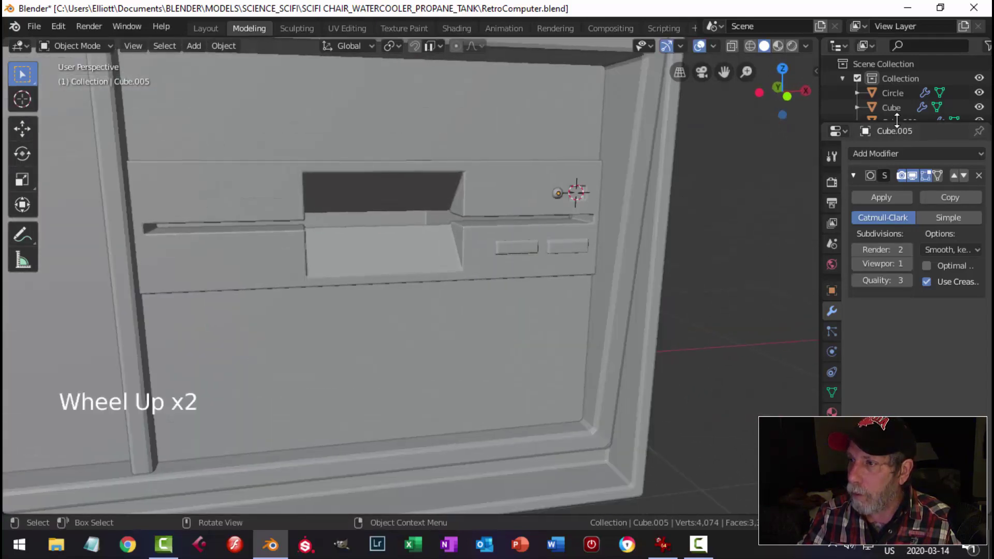
# - Enlarge the outliner and move the half-ball and slotted drive panel into a new collection named Drive
pyautogui.moveTo(896, 124); pyautogui.dragTo(896, 226)
pyautogui.scroll(-4, 600, 240)
pyautogui.moveTo(600, 240); pyautogui.dragTo(520, 279, button='middle')
pyautogui.scroll(6, 519, 279)
pyautogui.click(639, 162)
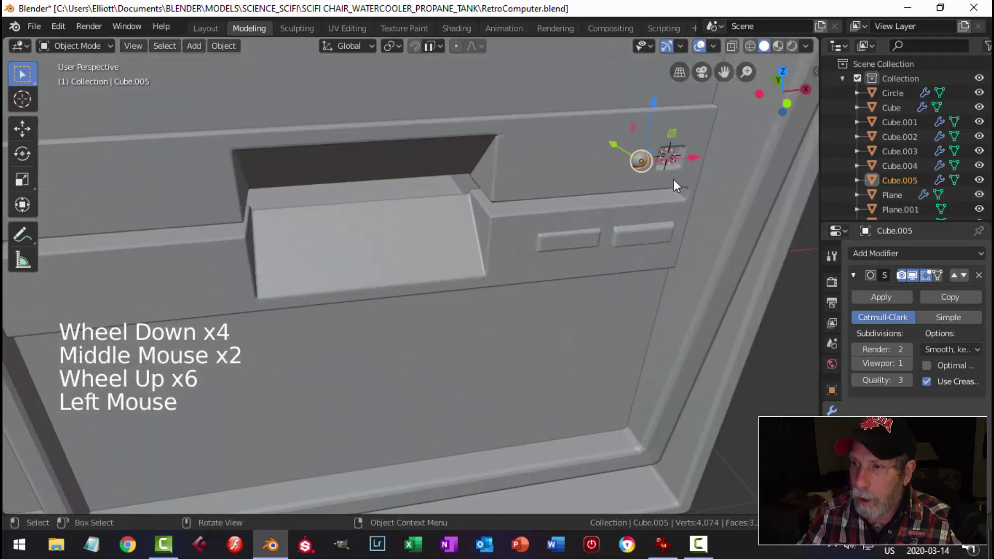
pyautogui.keyDown('shift'); pyautogui.click(624, 206); pyautogui.keyUp('shift')
pyautogui.scroll(-3, 537, 188)
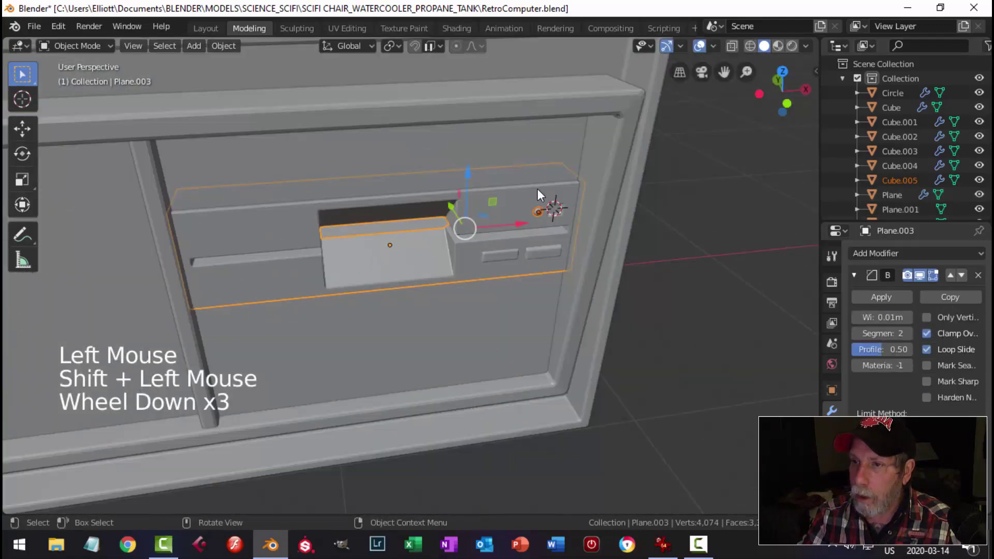
pyautogui.rightClick(528, 203)
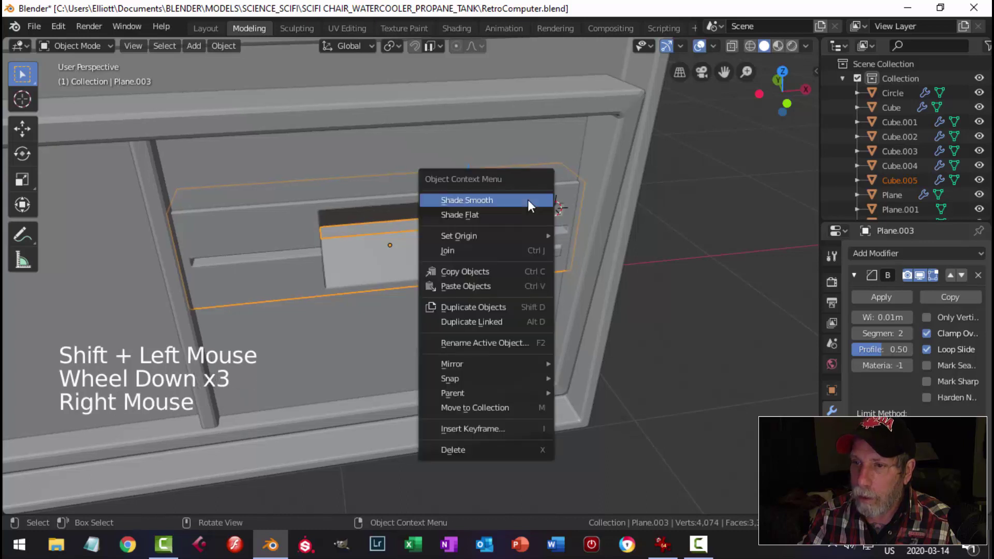
pyautogui.click(501, 406)
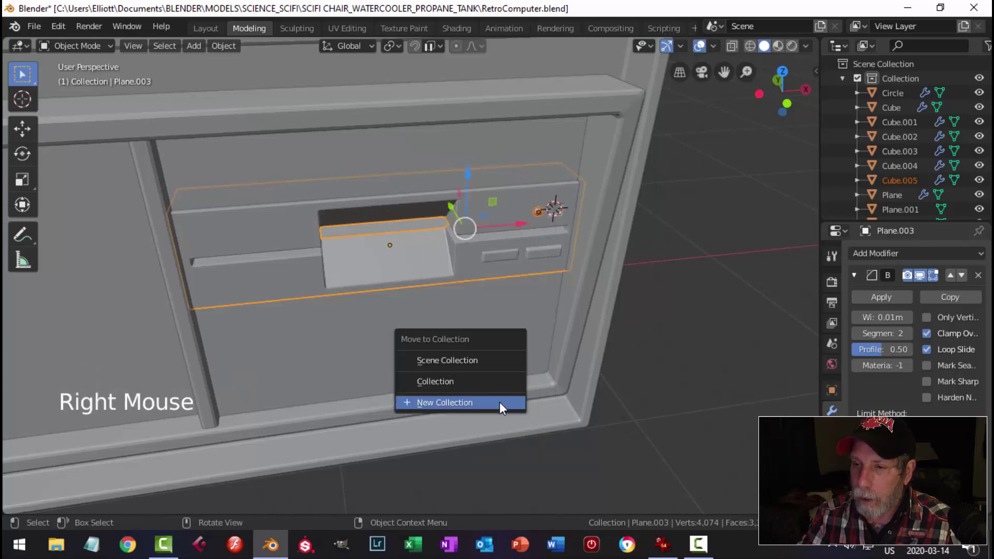
pyautogui.click(471, 403)
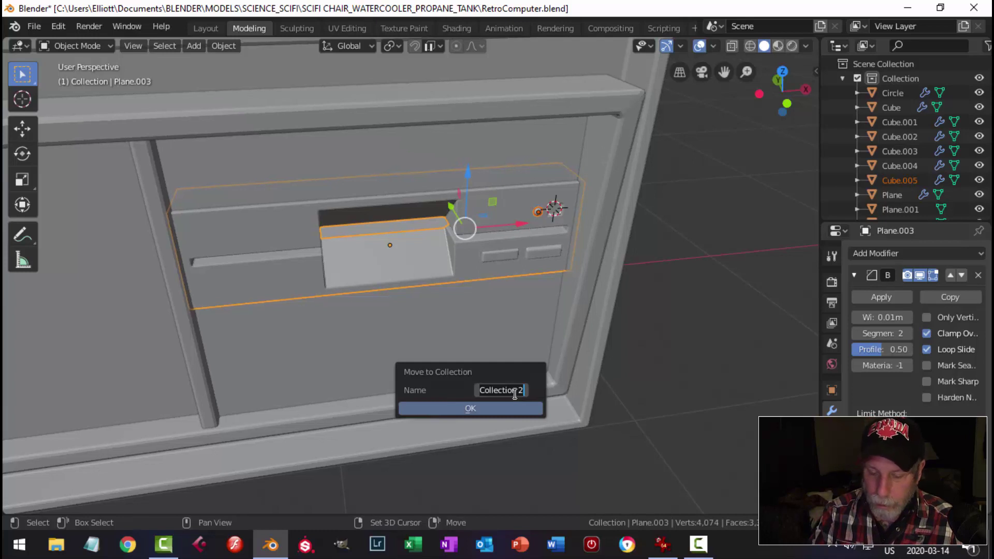
pyautogui.write('Drive')
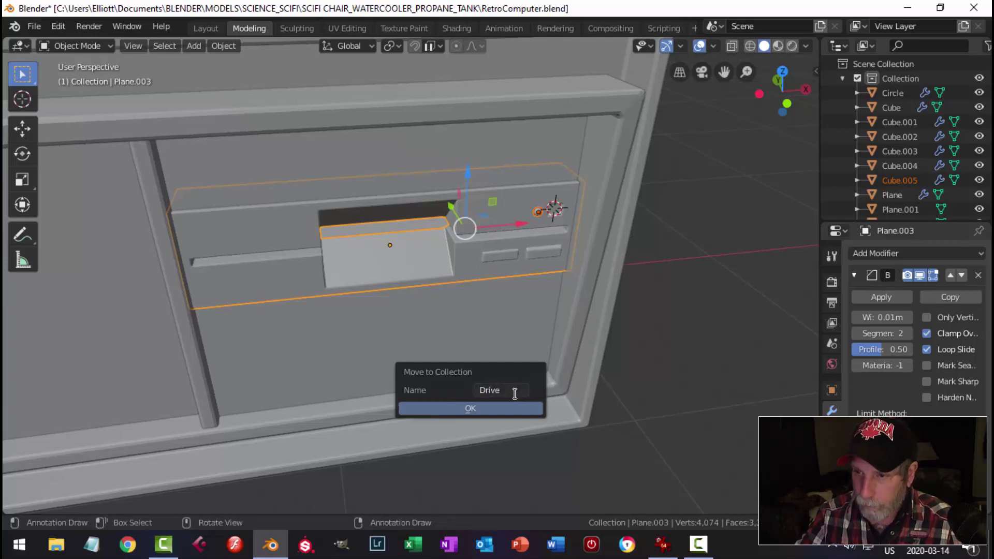
pyautogui.click(488, 411)
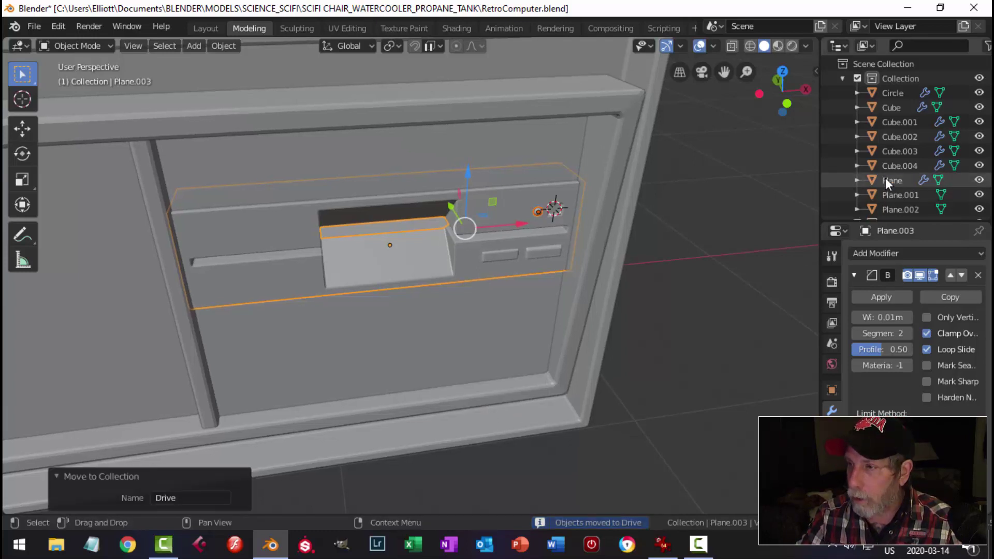
# - Collapse the Collection and Drive collections in the outliner and deselect all objects
pyautogui.click(843, 78)
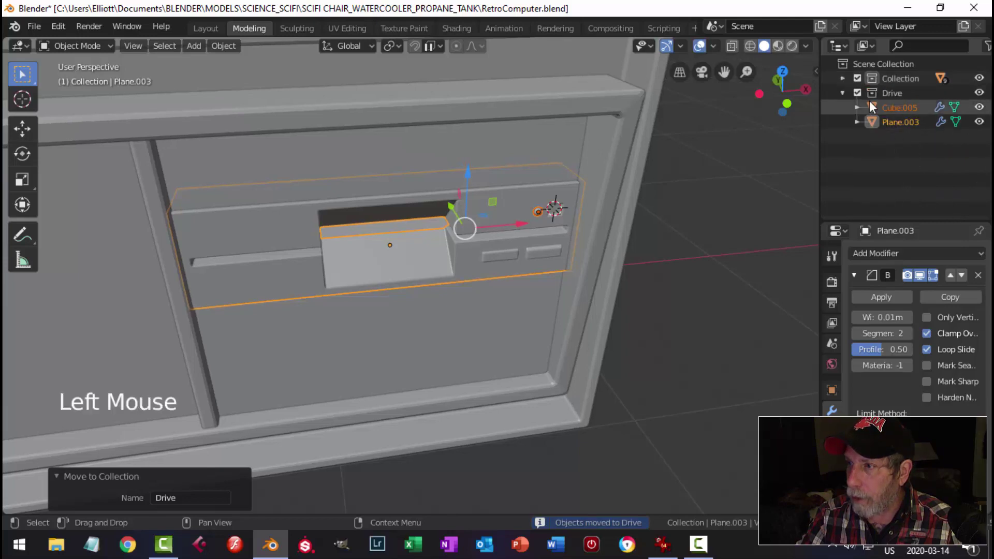
pyautogui.click(841, 93)
pyautogui.scroll(-2, 572, 287)
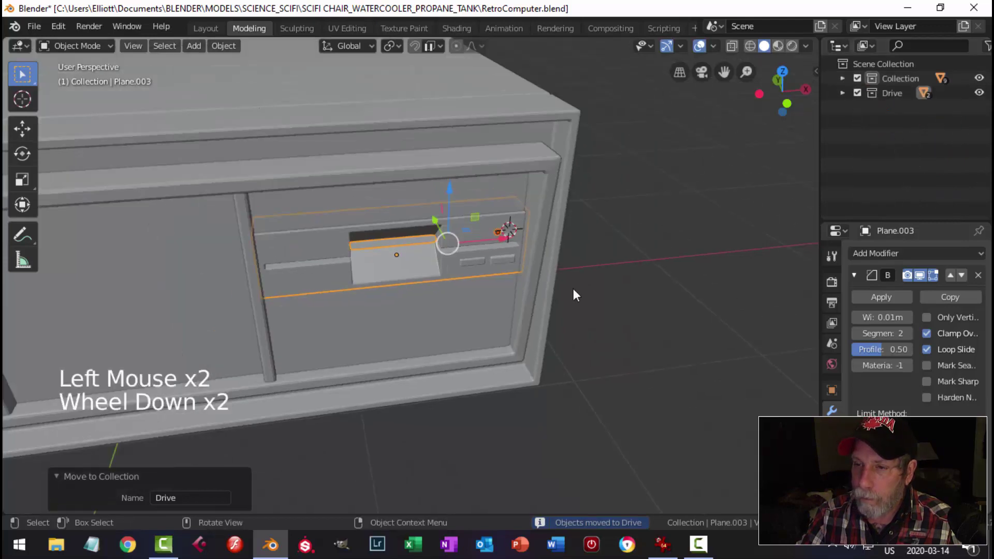
pyautogui.hotkey('alt', 'a')
# - Delete the flat panel's face above the drive panel to open that part of the bay
pyautogui.moveTo(573, 287); pyautogui.dragTo(462, 176, button='middle')
pyautogui.click(462, 176)
pyautogui.press('Tab')
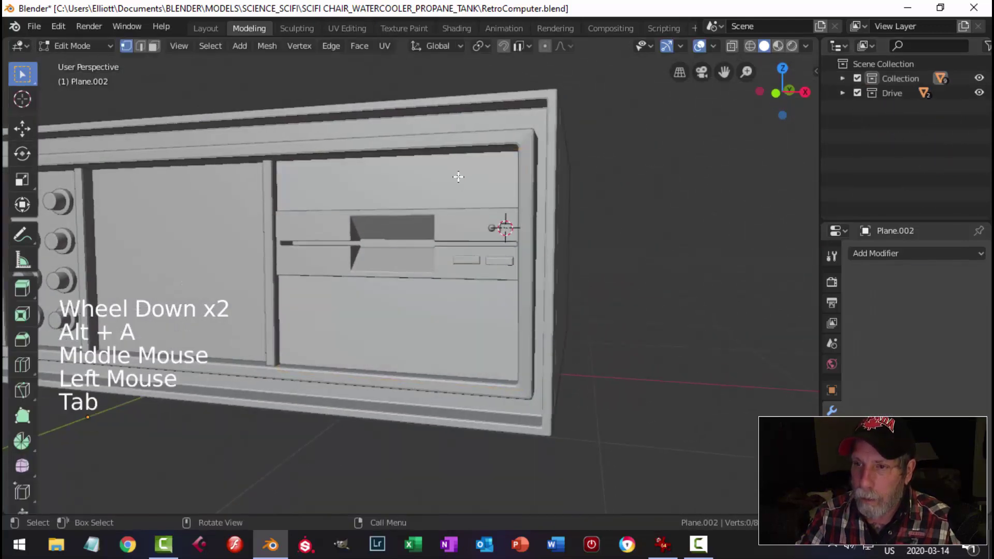
pyautogui.press('3')
pyautogui.click(492, 176)
pyautogui.press('x')
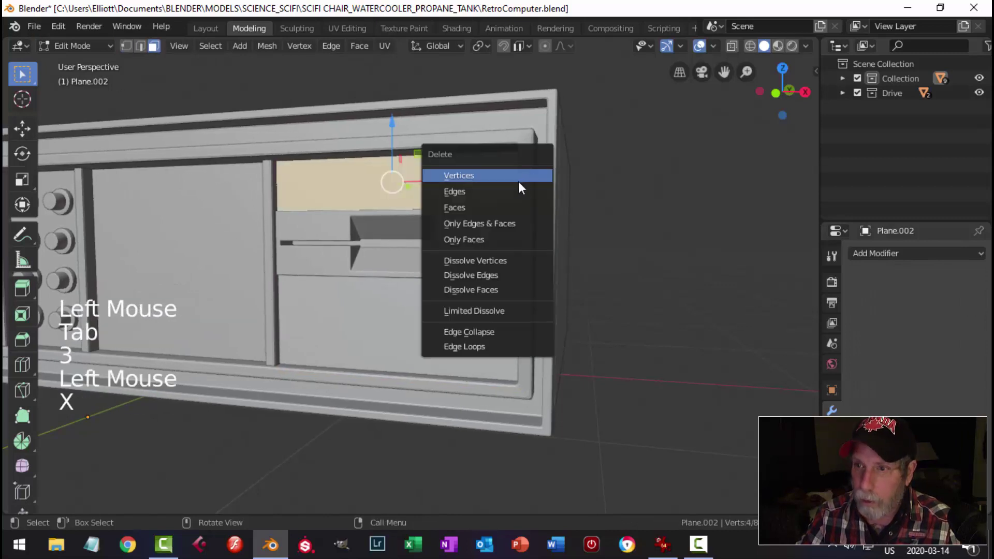
pyautogui.click(492, 209)
pyautogui.press('Tab')
# - Select all objects in the Drive collection
pyautogui.click(453, 217)
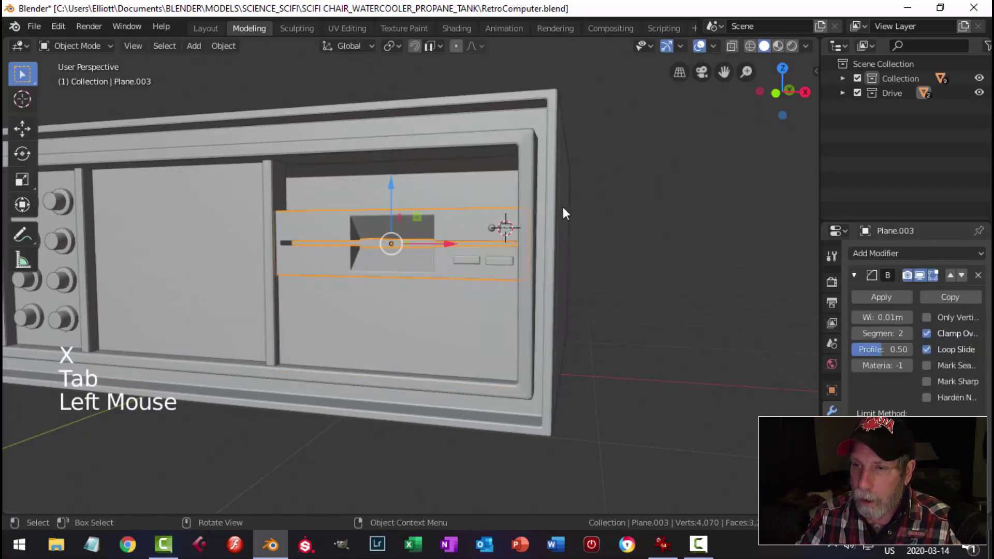
pyautogui.click(900, 91)
pyautogui.rightClick(899, 91)
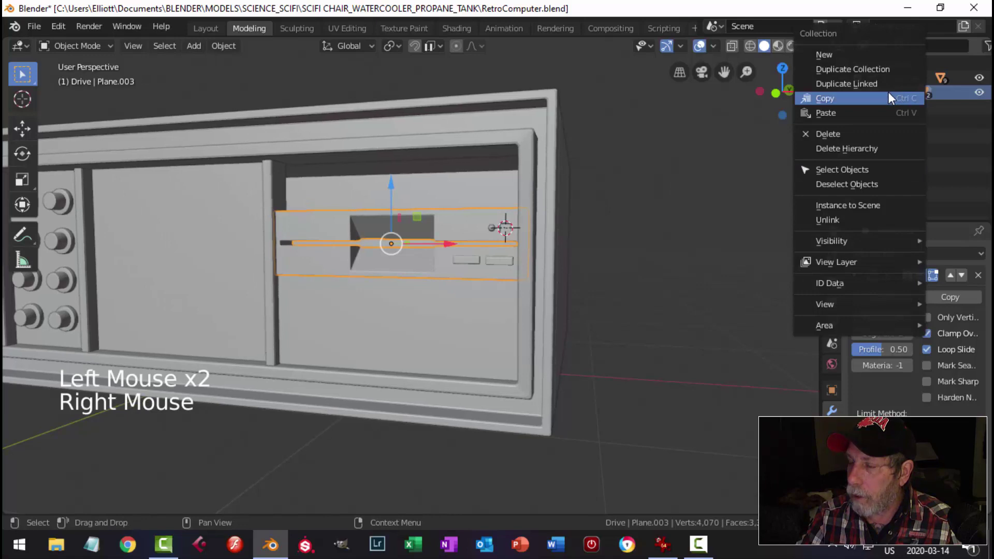
pyautogui.moveTo(415, 166); pyautogui.dragTo(450, 218, button='middle')
pyautogui.scroll(3, 435, 214)
pyautogui.scroll(-3, 437, 213)
# - Try to duplicate the selected drive objects and raise them about 0.145 m along Z
pyautogui.hotkey('ctrl', 'd')
pyautogui.click(435, 200)
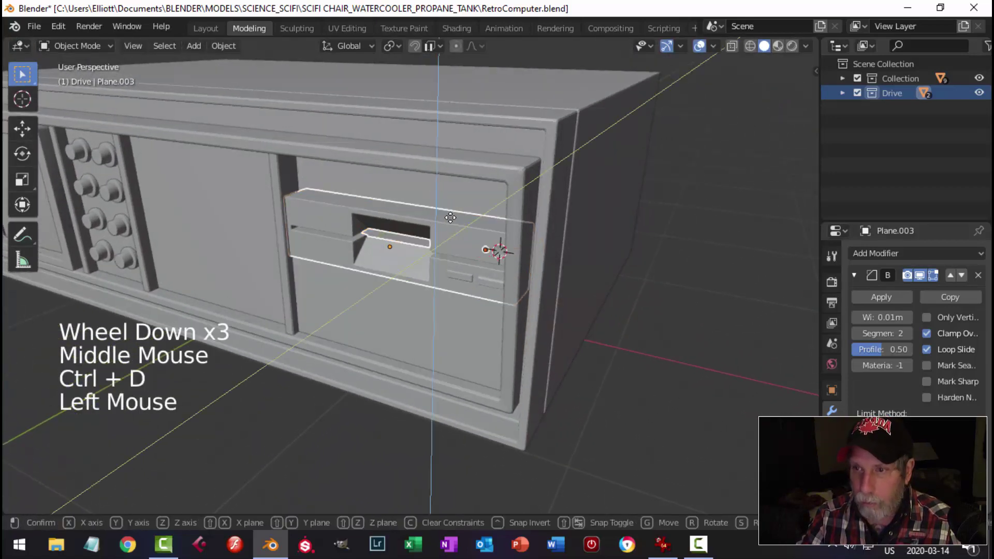
pyautogui.moveTo(435, 200); pyautogui.dragTo(461, 163)
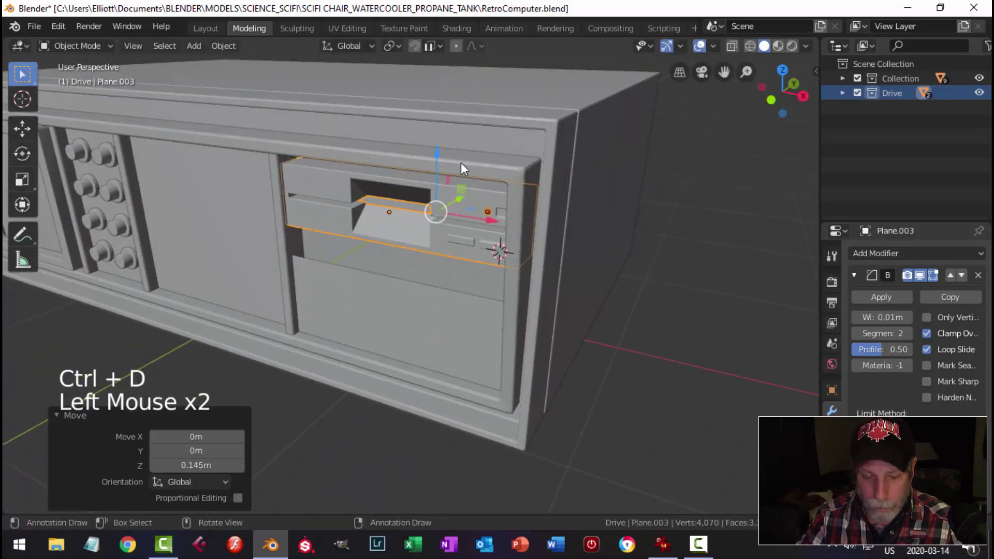
pyautogui.press('KP_1')
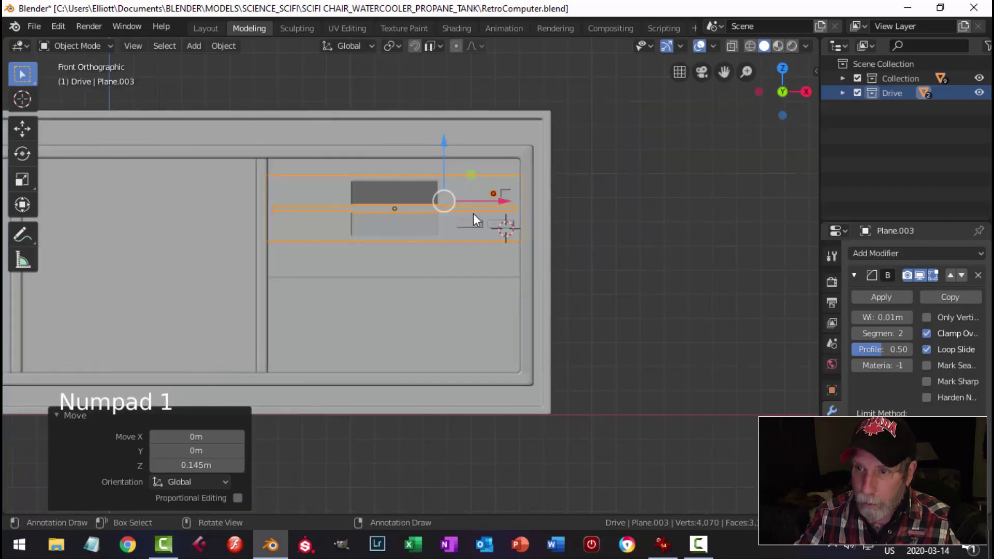
pyautogui.moveTo(434, 153); pyautogui.dragTo(515, 196)
# - Duplicate the drive panel with its half-ball and raise the copy along Z to directly above the original
pyautogui.hotkey('shift', 'd')
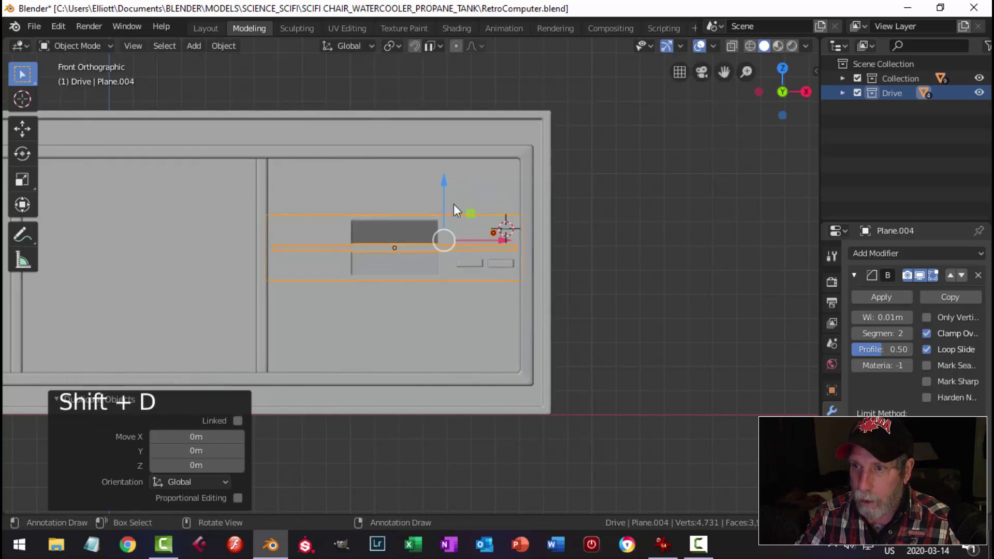
pyautogui.click(443, 123)
pyautogui.scroll(4, 532, 183)
pyautogui.moveTo(532, 183); pyautogui.dragTo(541, 219, button='middle')
pyautogui.hotkey('alt', 'a')
pyautogui.scroll(-5, 541, 218)
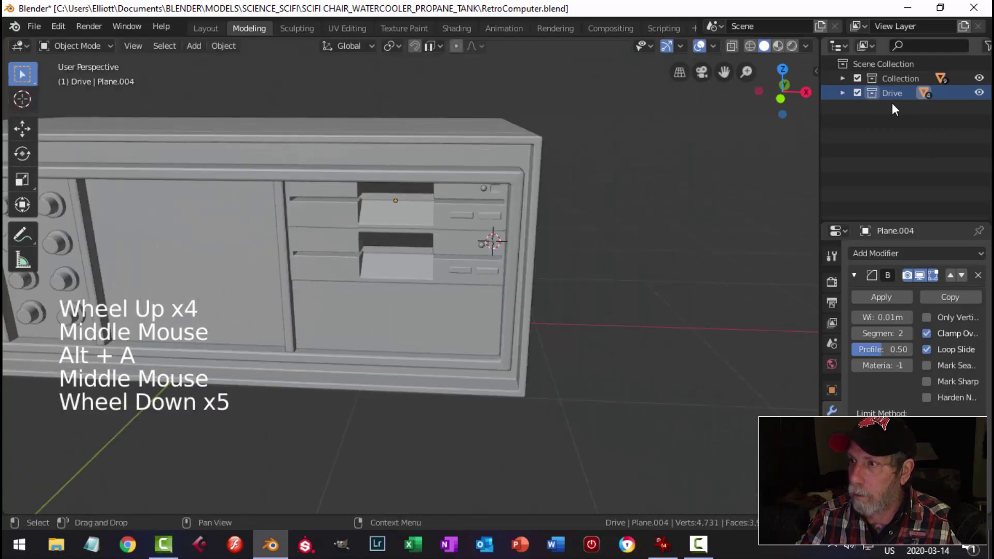
# - Delete the remaining flat panel below the two drives
pyautogui.moveTo(467, 228); pyautogui.dragTo(443, 260, button='middle')
pyautogui.scroll(3, 488, 211)
pyautogui.moveTo(523, 228); pyautogui.dragTo(505, 331, button='middle')
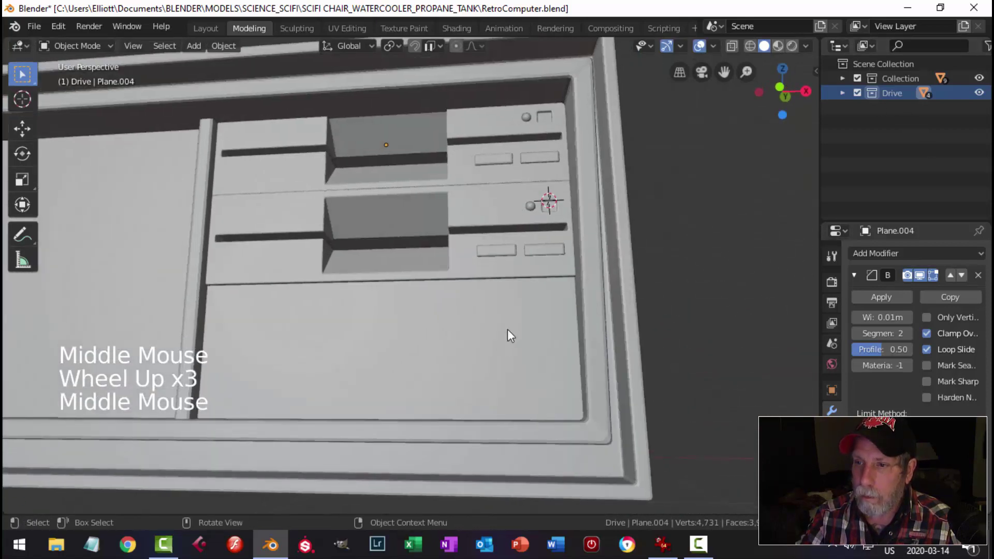
pyautogui.click(526, 318)
pyautogui.press('x')
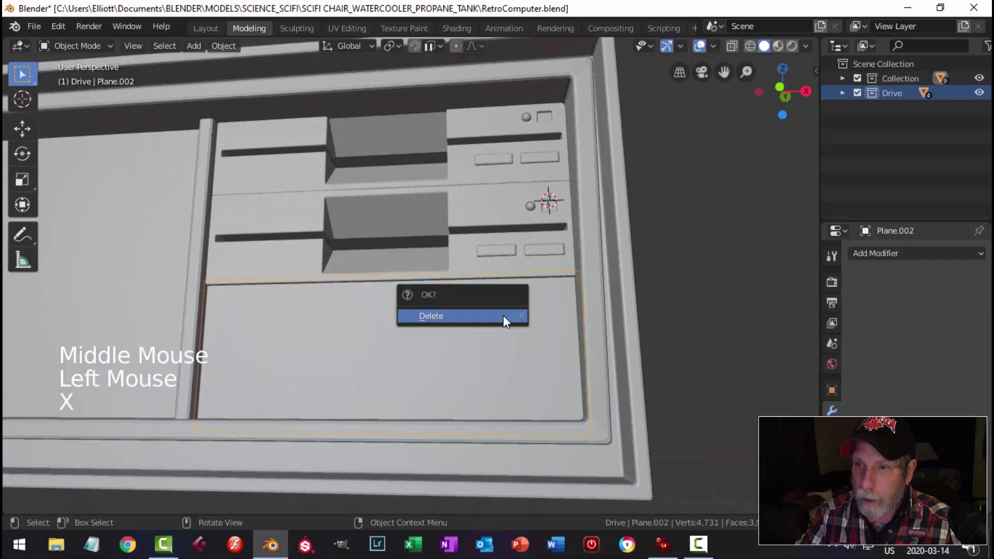
pyautogui.click(503, 315)
# - Move the lower drive panel and its half-ball into a new collection named Drive2
pyautogui.moveTo(503, 315); pyautogui.dragTo(497, 262, button='middle')
pyautogui.scroll(2, 515, 225)
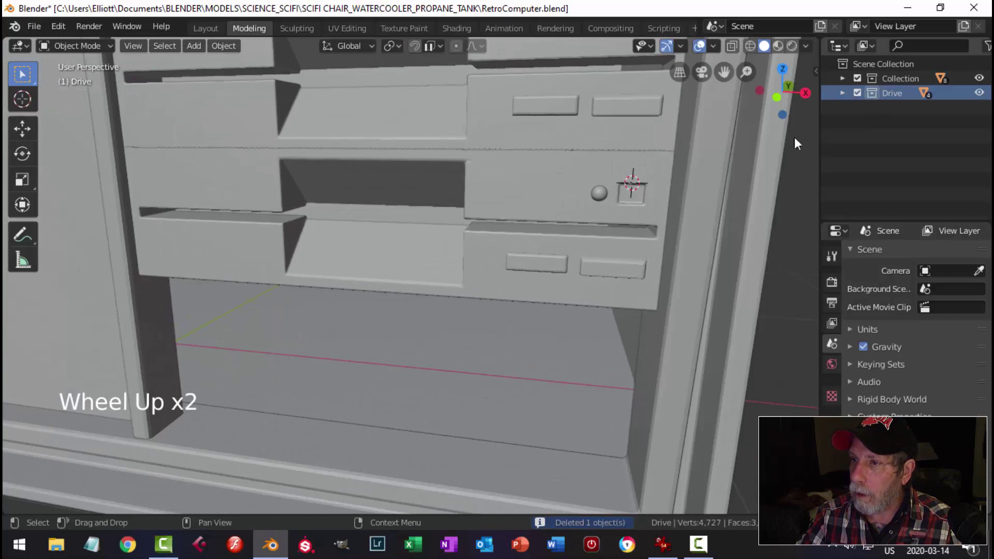
pyautogui.click(523, 192)
pyautogui.keyDown('shift'); pyautogui.click(599, 194); pyautogui.keyUp('shift')
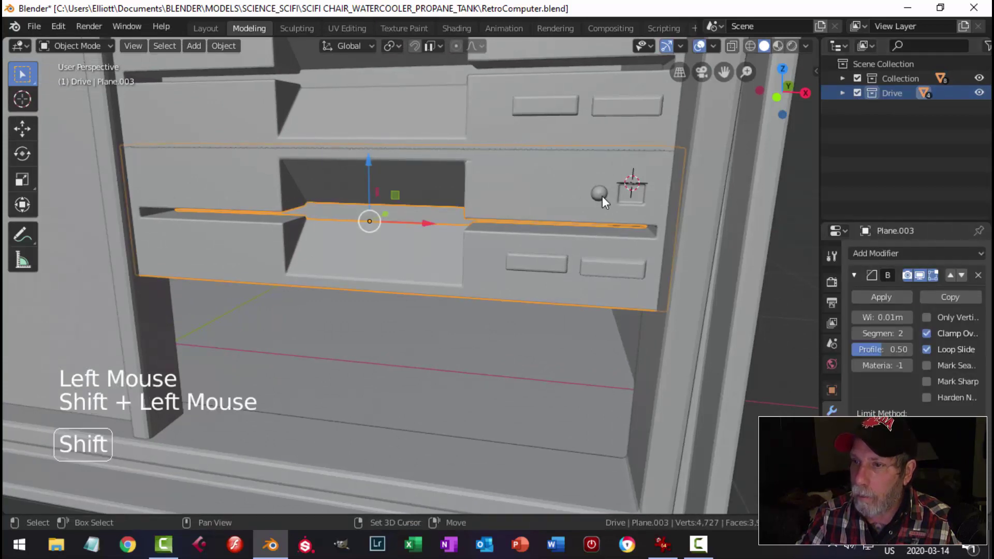
pyautogui.rightClick(539, 175)
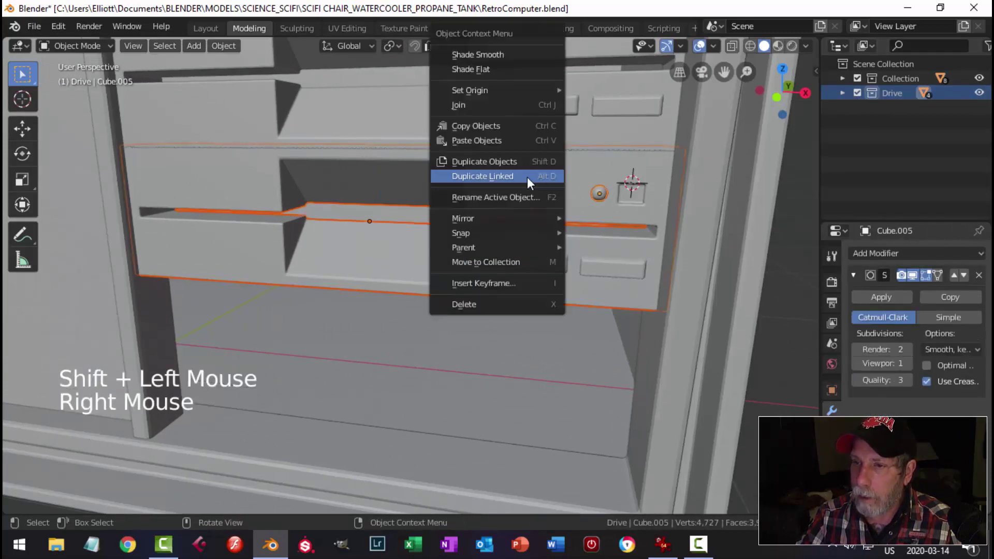
pyautogui.click(488, 263)
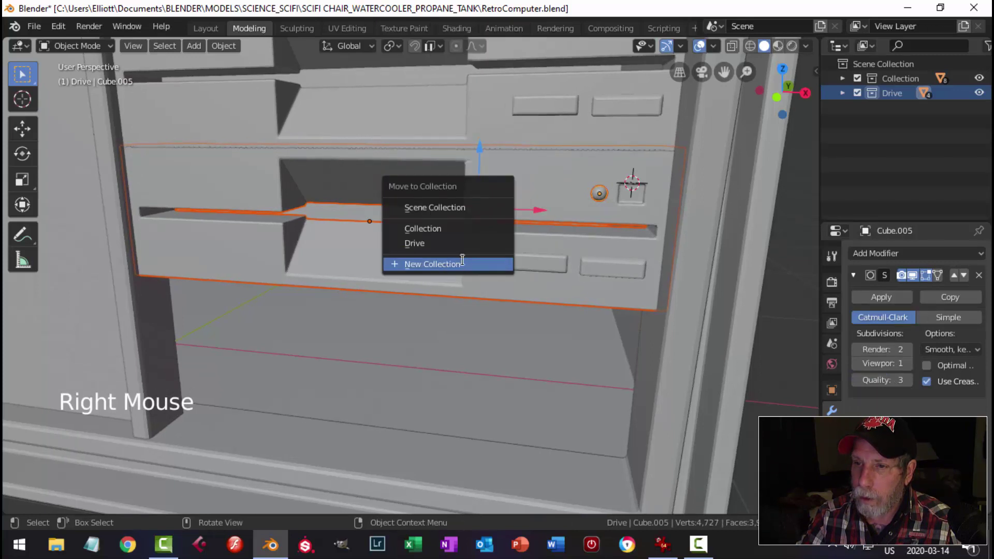
pyautogui.click(489, 264)
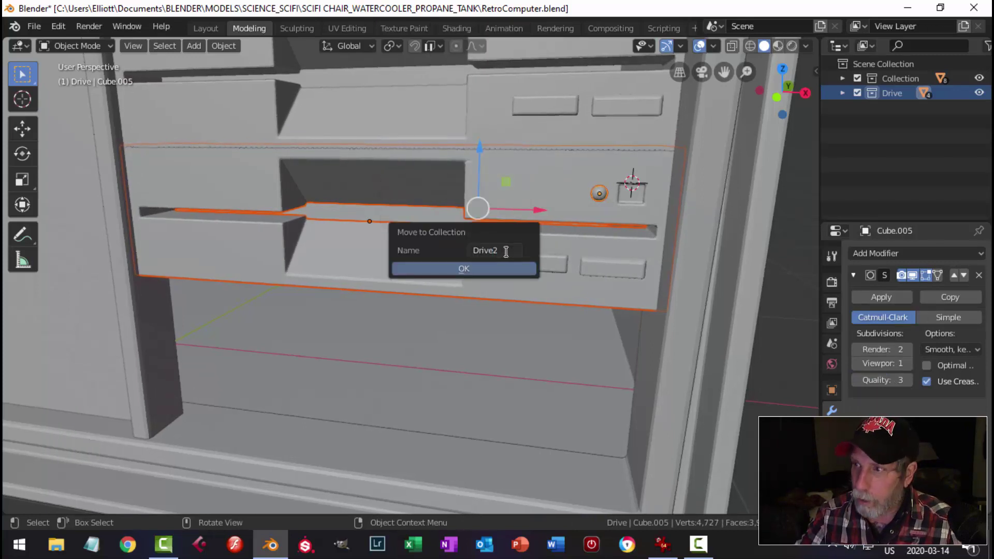
pyautogui.click(485, 272)
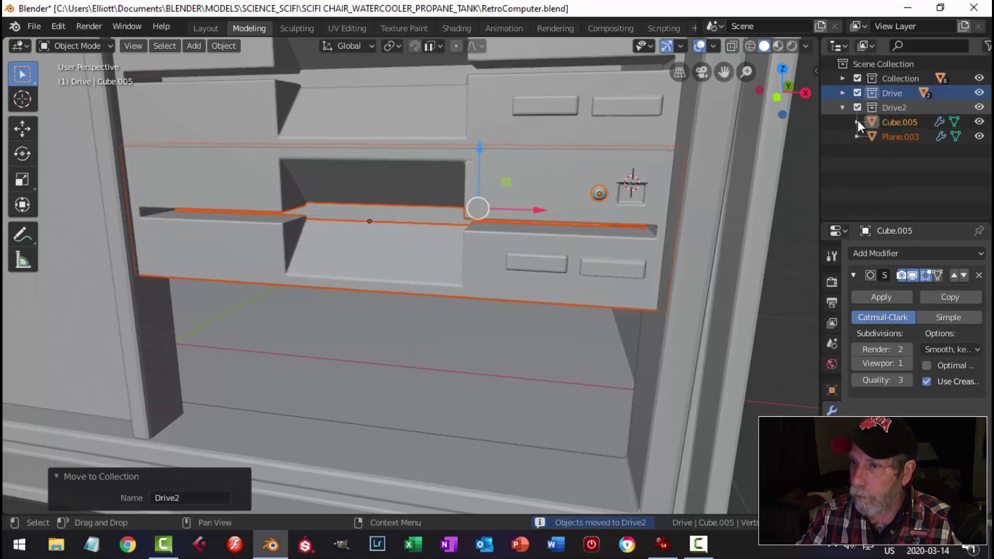
# - Lower the Drive2 objects about 0.0134 m along Z and collapse their collection in the outliner
pyautogui.moveTo(480, 154); pyautogui.dragTo(472, 150)
pyautogui.scroll(-2, 490, 158)
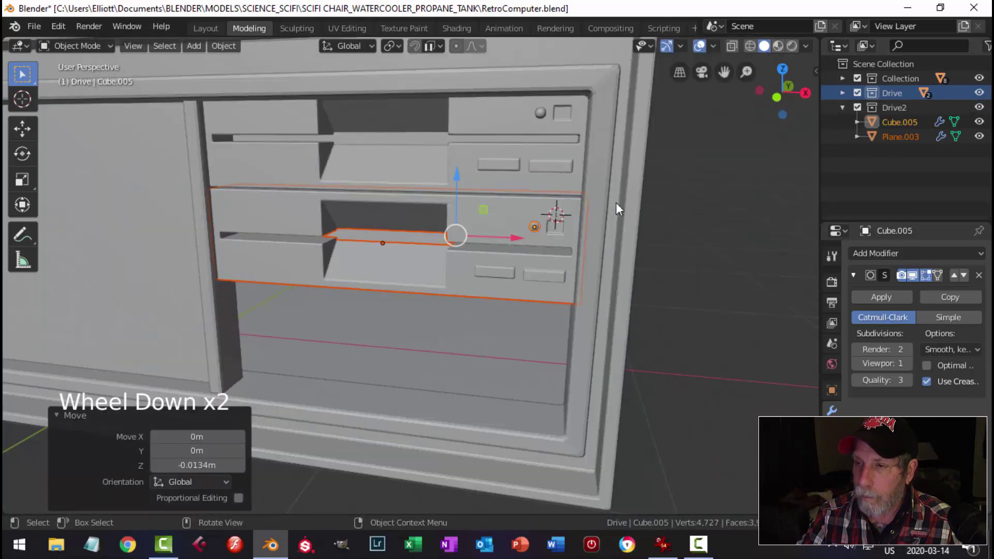
pyautogui.hotkey('alt', 'a')
pyautogui.click(840, 108)
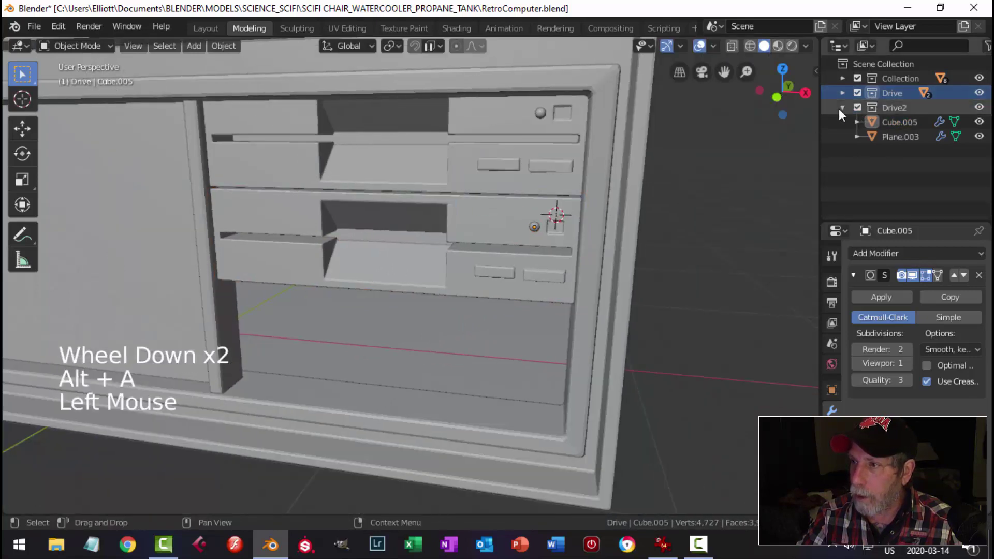
# - Select the Drive collection's objects and lower the upper drive about 0.0284 m along Z
pyautogui.rightClick(892, 91)
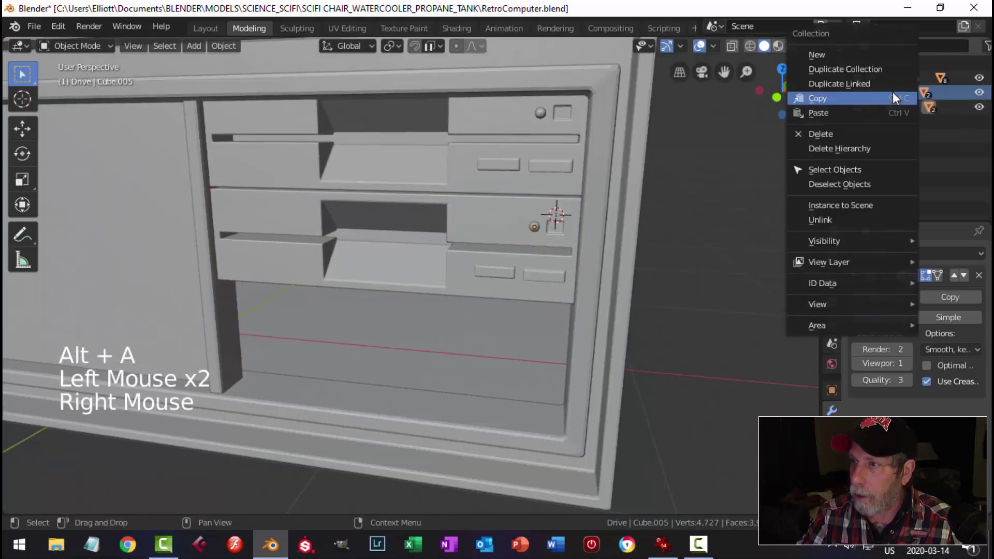
pyautogui.click(841, 170)
pyautogui.moveTo(551, 206); pyautogui.dragTo(486, 204, button='middle')
pyautogui.moveTo(450, 71); pyautogui.dragTo(477, 110)
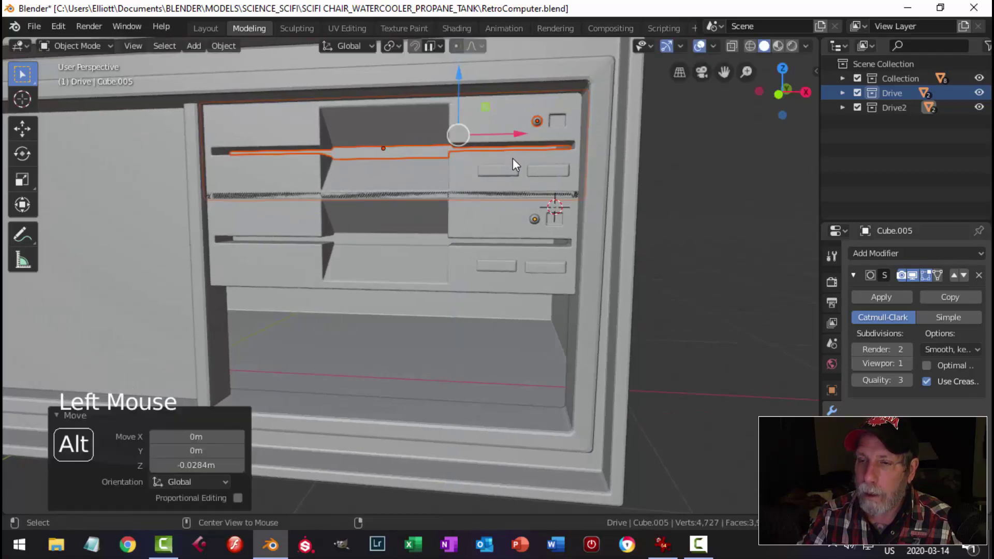
pyautogui.hotkey('alt', 'a')
pyautogui.moveTo(513, 159); pyautogui.dragTo(541, 182, button='middle')
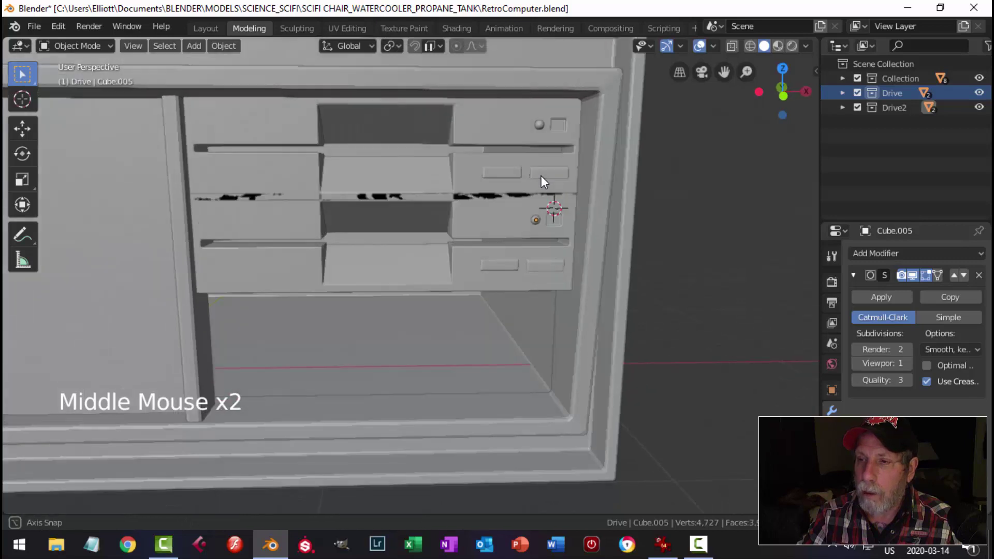
# - Select the Drive2 collection's objects and lower them slightly along Z to separate the two stacked drives
pyautogui.click(896, 105)
pyautogui.rightClick(893, 106)
pyautogui.click(835, 170)
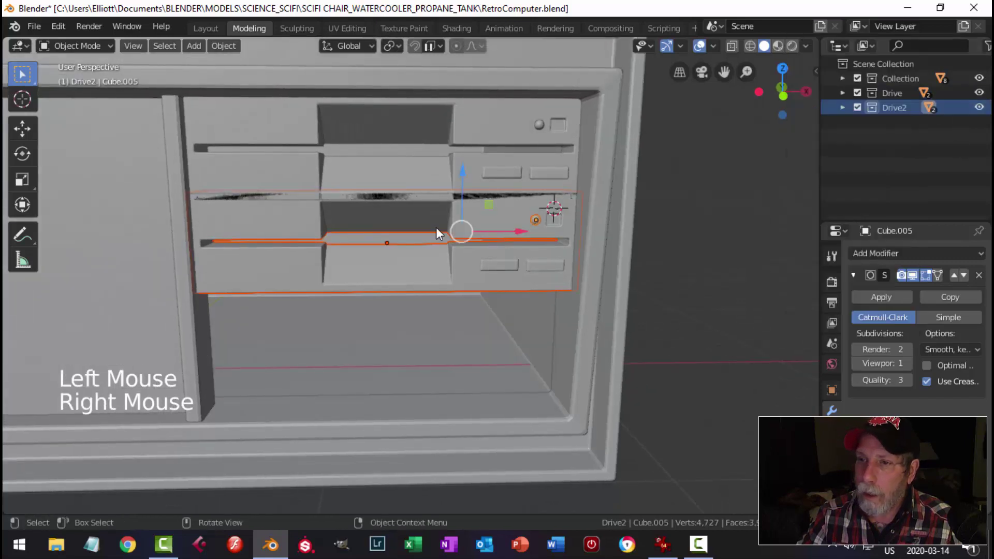
pyautogui.moveTo(460, 177); pyautogui.dragTo(456, 180)
pyautogui.hotkey('alt', 'a')
# - Inspect the stacked drives from several angles and save the file
pyautogui.scroll(-3, 530, 224)
pyautogui.moveTo(530, 225); pyautogui.dragTo(490, 263, button='middle')
pyautogui.scroll(-4, 409, 281)
pyautogui.keyDown('shift'); pyautogui.moveTo(409, 282); pyautogui.dragTo(435, 269, button='middle'); pyautogui.keyUp('shift')
pyautogui.moveTo(435, 269); pyautogui.dragTo(655, 253, button='middle')
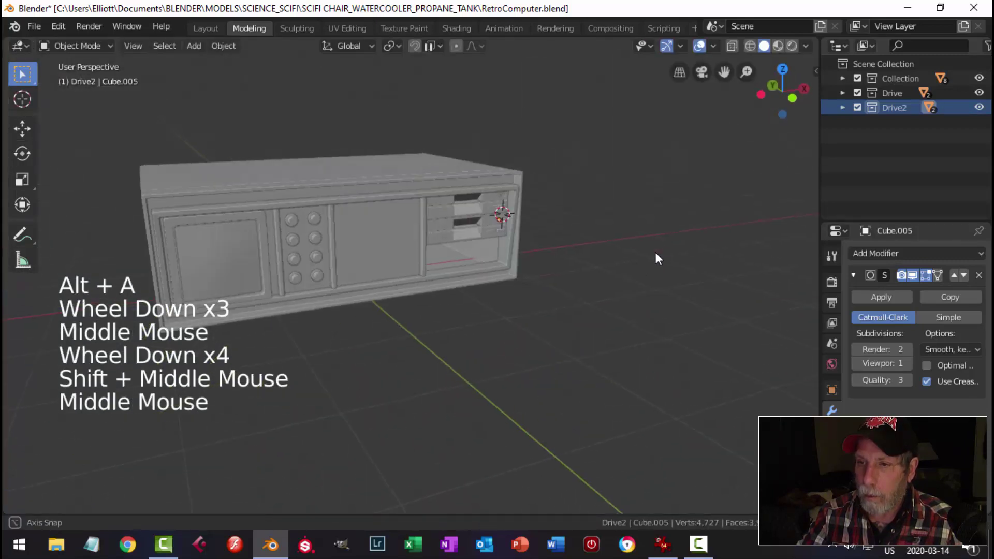
pyautogui.scroll(4, 593, 266)
pyautogui.scroll(2, 593, 267)
pyautogui.keyDown('shift'); pyautogui.moveTo(592, 231); pyautogui.dragTo(549, 251, button='middle'); pyautogui.keyUp('shift')
pyautogui.moveTo(549, 251); pyautogui.dragTo(483, 283, button='middle')
pyautogui.scroll(-2, 529, 254)
pyautogui.keyDown('shift'); pyautogui.moveTo(529, 255); pyautogui.dragTo(481, 261, button='middle'); pyautogui.keyUp('shift')
pyautogui.moveTo(481, 261); pyautogui.dragTo(541, 218, button='middle')
pyautogui.hotkey('ctrl', 's')
# - Snap the 3D cursor to the small half-ball on the upper drive
pyautogui.scroll(3, 430, 267)
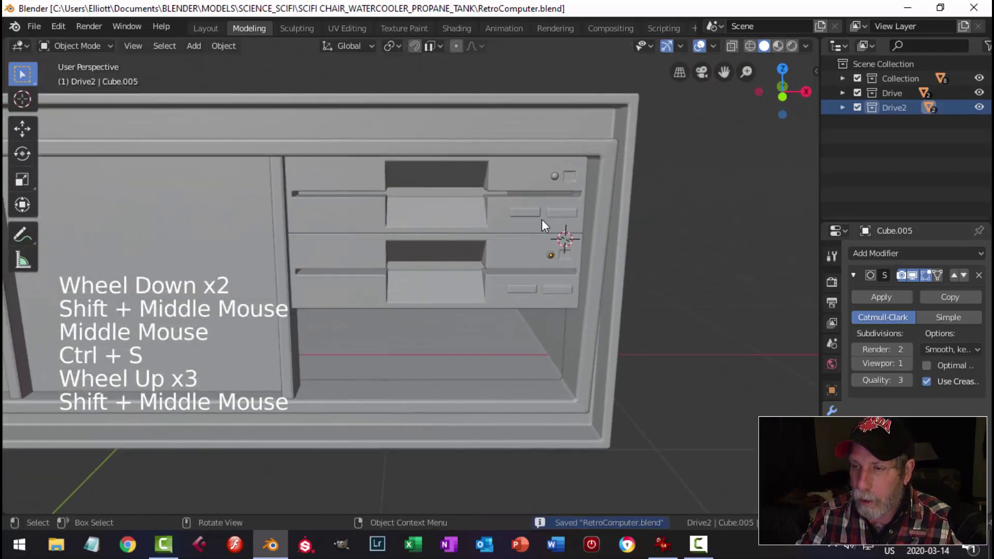
pyautogui.click(552, 178)
pyautogui.scroll(2, 598, 249)
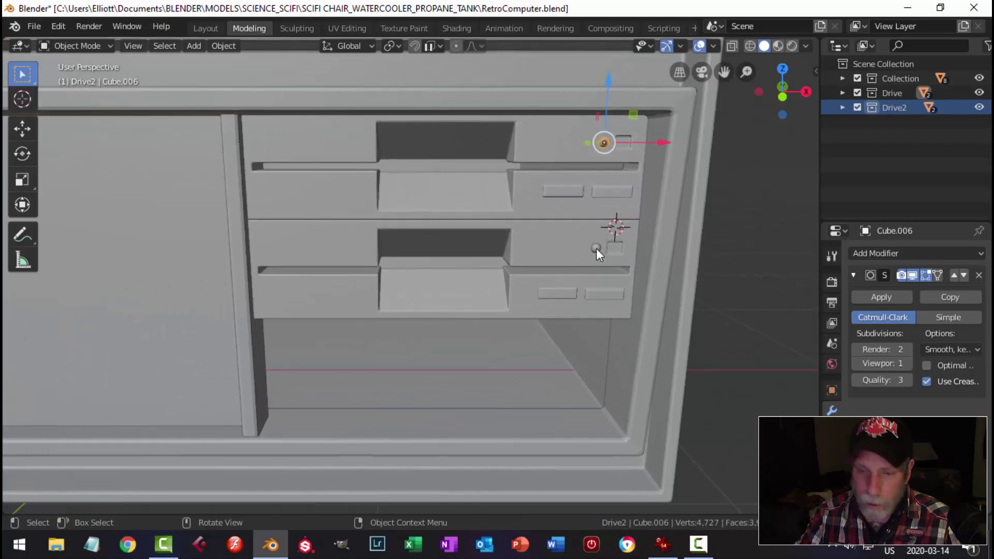
pyautogui.hotkey('shift', 's')
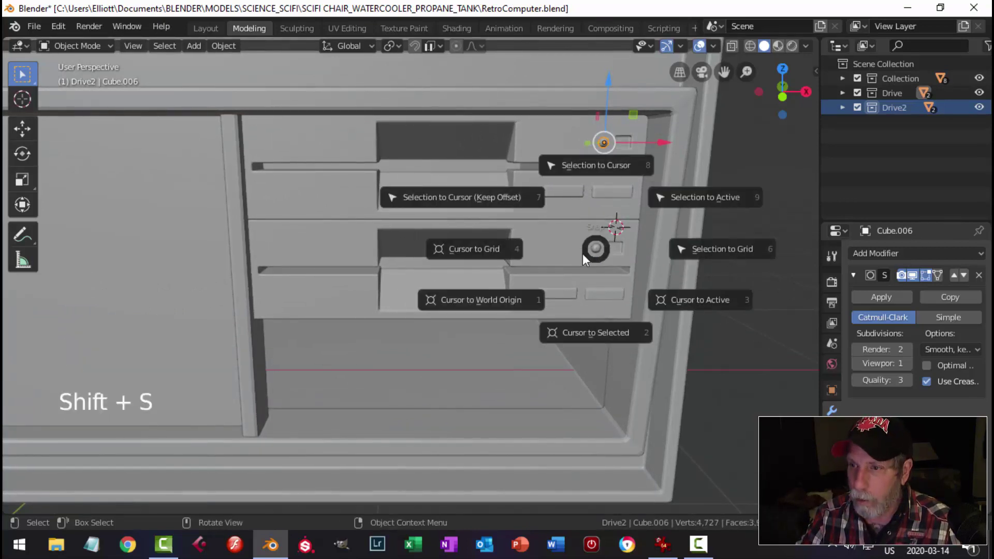
pyautogui.click(595, 333)
pyautogui.hotkey('alt', 'a')
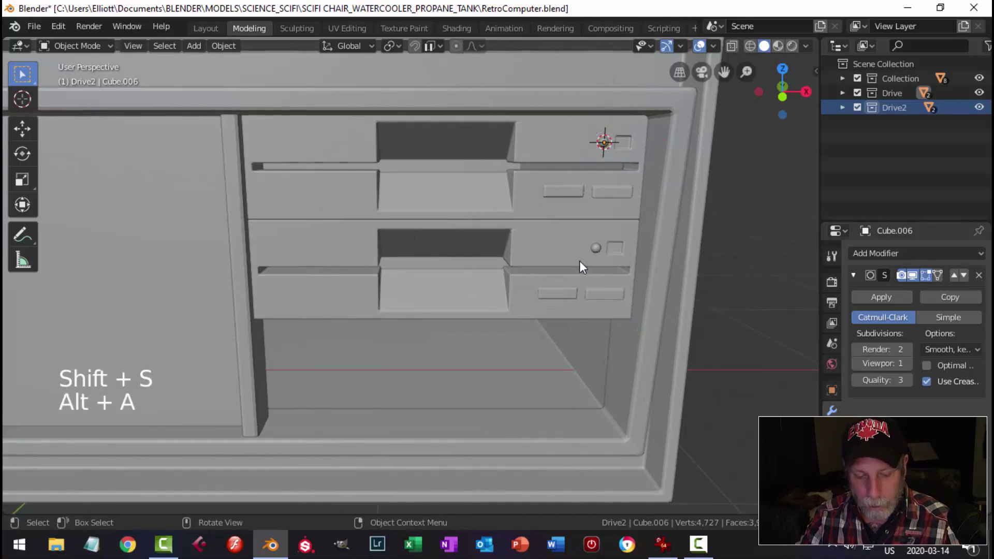
# - Add a mesh circle with 18 vertices at the 3D cursor
pyautogui.hotkey('shift', 'a')
pyautogui.moveTo(591, 241)
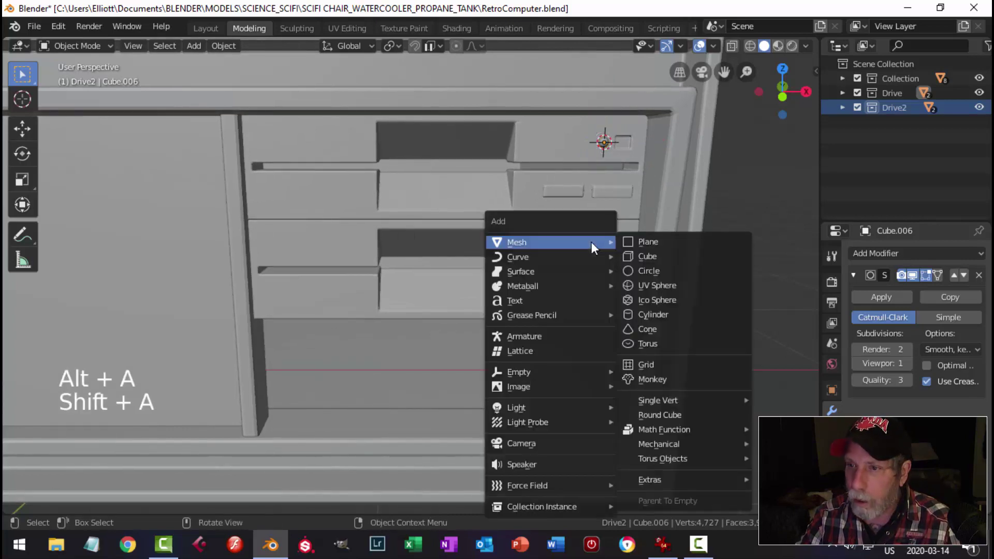
pyautogui.click(647, 268)
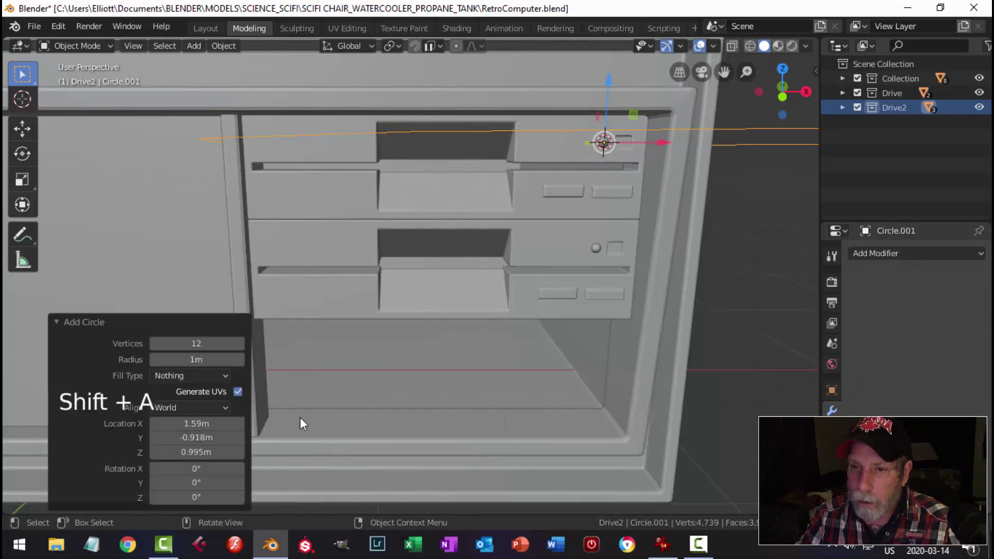
pyautogui.click(208, 344)
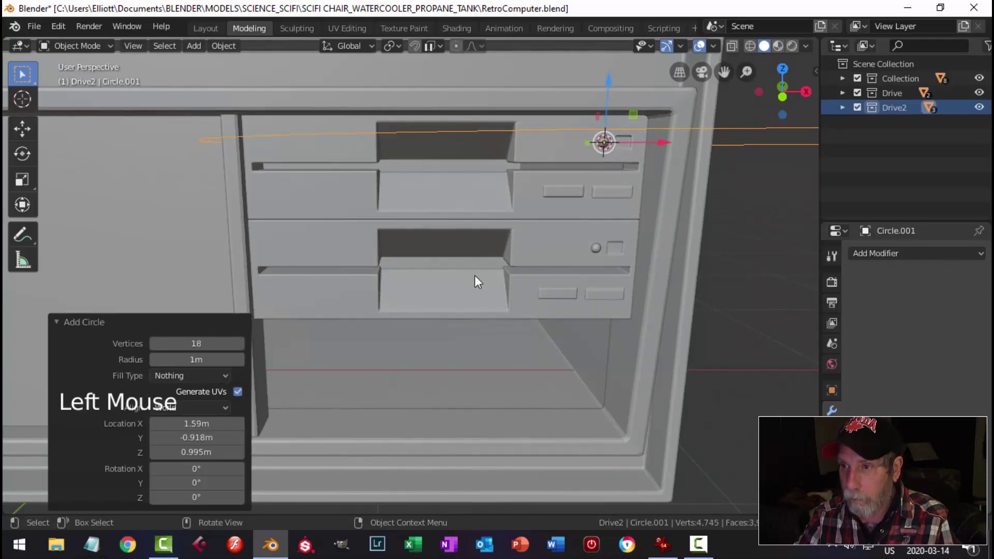
# - Rotate the circle's geometry 90° about X and scale it down to about 0.078
pyautogui.scroll(-2, 590, 279)
pyautogui.press('Tab')
pyautogui.moveTo(590, 280)
pyautogui.mouseDown(button='middle')
pyautogui.moveTo(536, 288)
pyautogui.moveTo(587, 296)
pyautogui.mouseUp(button='middle')
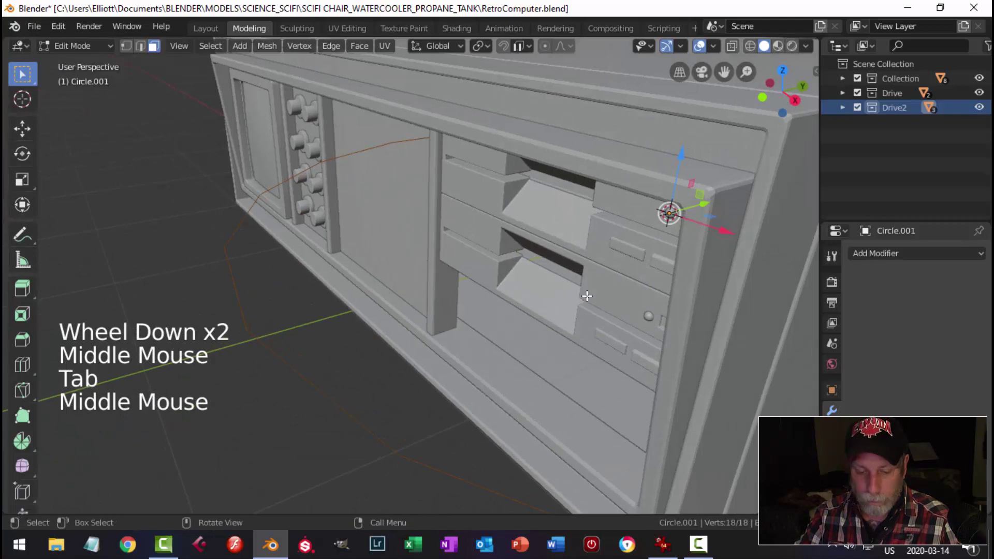
pyautogui.write('rx90')
pyautogui.press('Return')
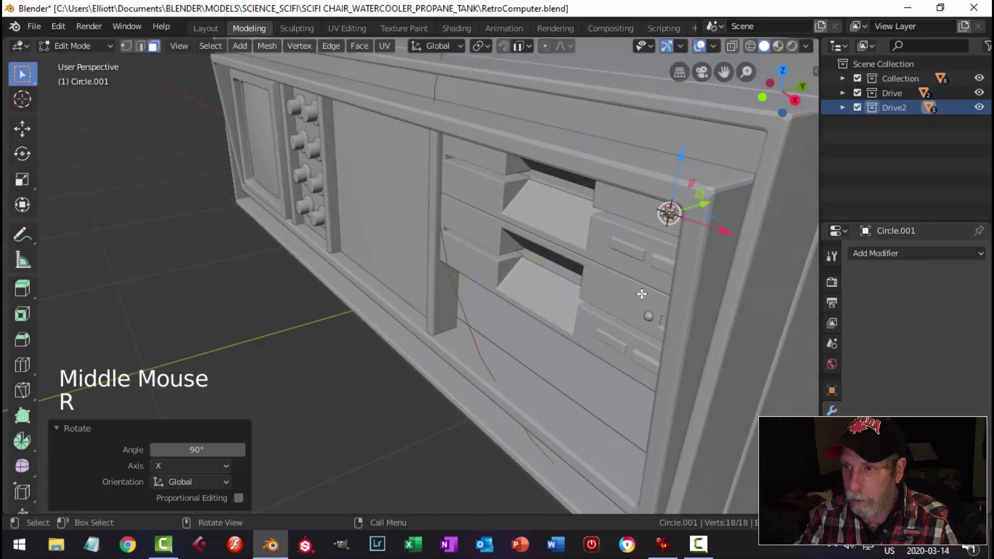
pyautogui.scroll(-5, 641, 294)
pyautogui.press('s')
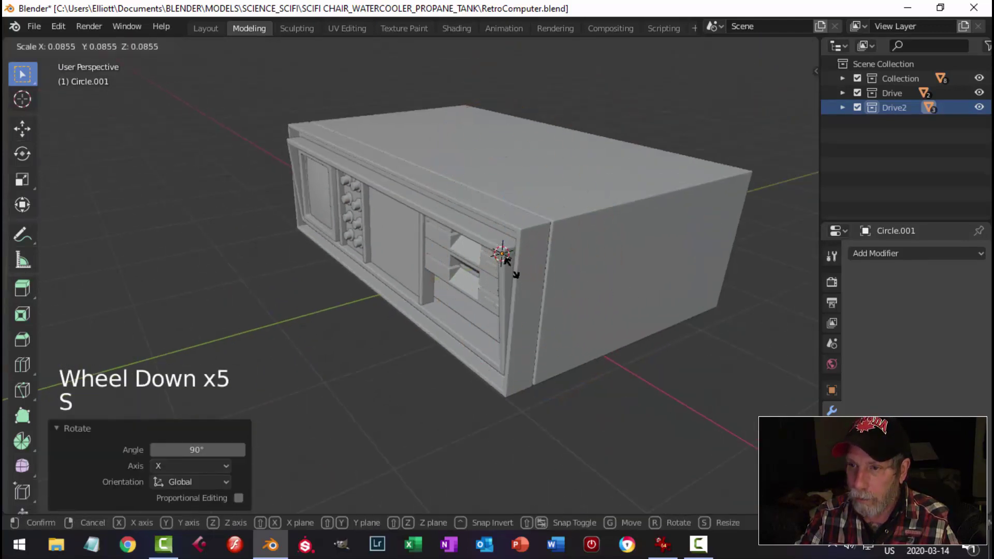
pyautogui.click(512, 270)
# - Move the circle about -0.709 m along X onto the plain section at the far side of the upper drive
pyautogui.press('g')
pyautogui.press('x')
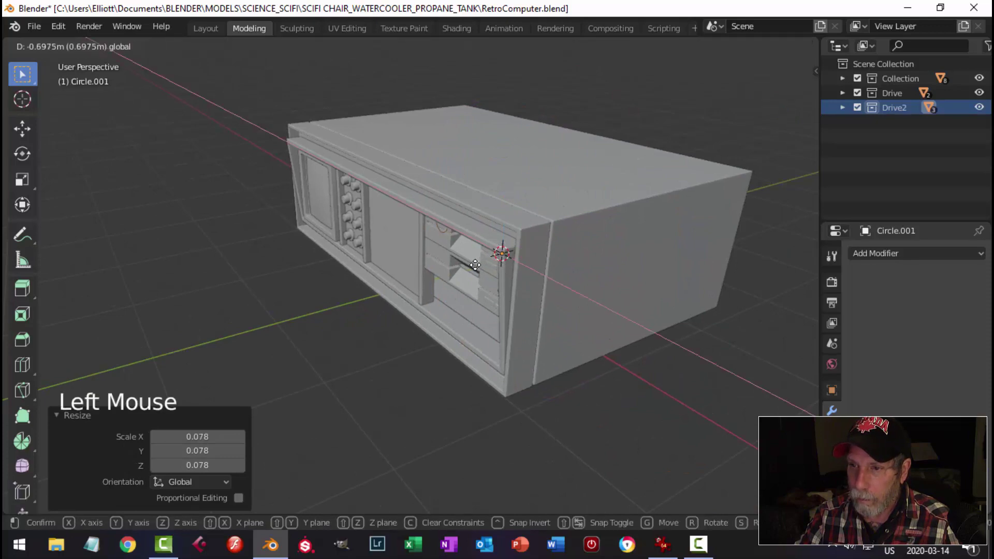
pyautogui.click(474, 265)
# - Scale the circle by about 0.454, shift it along X towards the drive's recess, and scale it again by about 0.929
pyautogui.press('KP_1')
pyautogui.scroll(5, 455, 228)
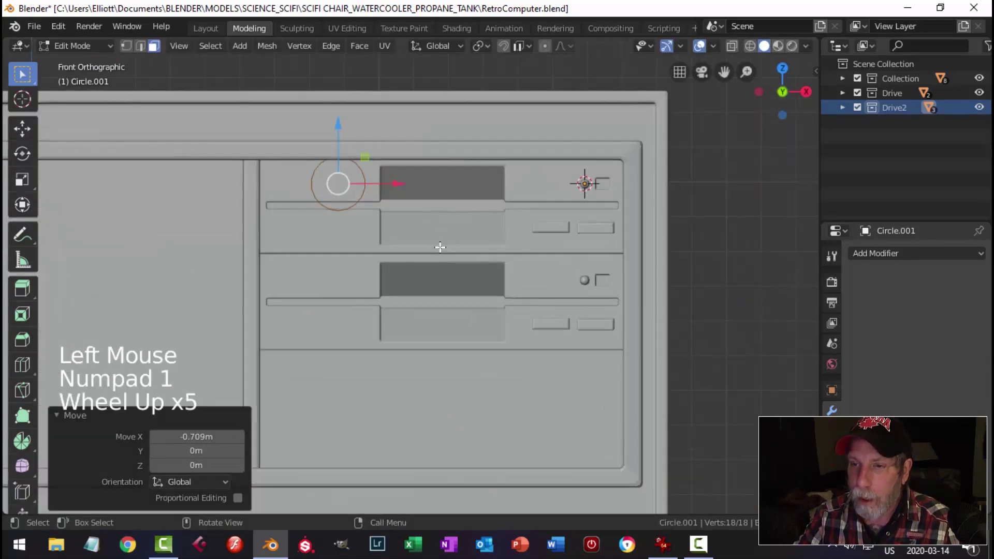
pyautogui.press('s')
pyautogui.click(393, 189)
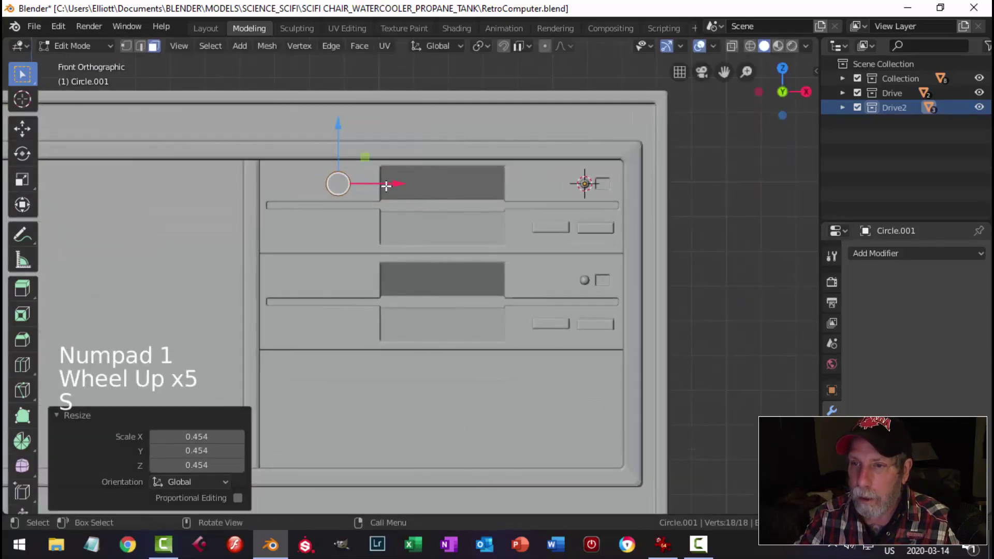
pyautogui.press('g')
pyautogui.press('x')
pyautogui.press('s')
pyautogui.click(456, 200)
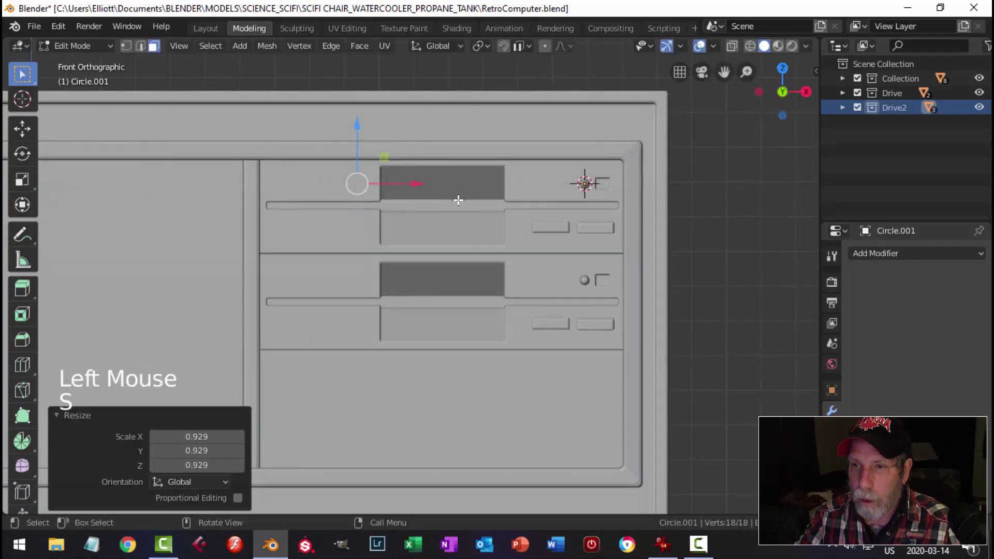
# - Extrude the circle outward from the upper drive's face to form the side wall of a round button
pyautogui.scroll(4, 382, 184)
pyautogui.keyDown('shift'); pyautogui.moveTo(382, 184); pyautogui.dragTo(528, 217, button='middle'); pyautogui.keyUp('shift')
pyautogui.press('1')
pyautogui.scroll(4, 506, 213)
pyautogui.moveTo(528, 217); pyautogui.dragTo(526, 231, button='middle')
pyautogui.press('e')
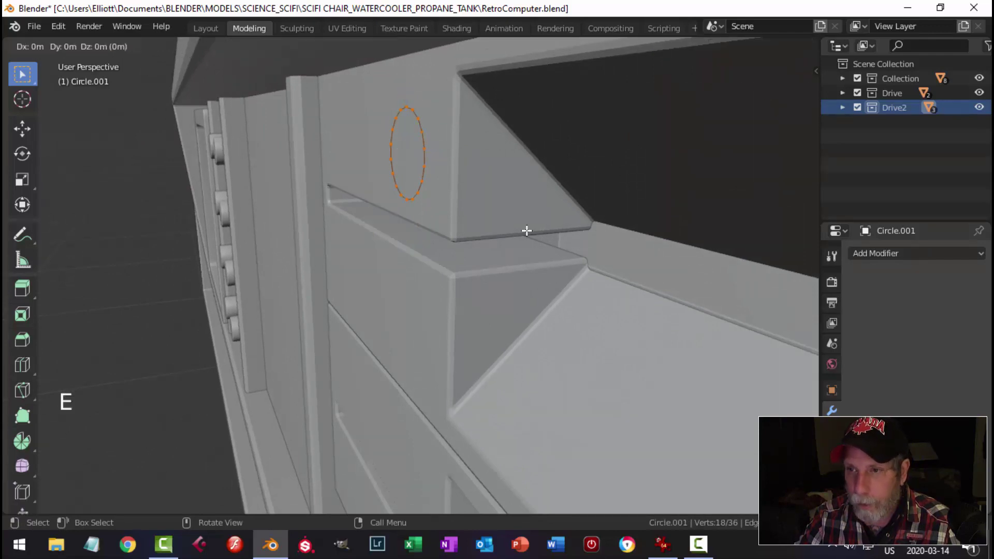
pyautogui.rightClick(526, 231)
pyautogui.moveTo(462, 151); pyautogui.dragTo(438, 154)
# - Extrude the button's front rim inward at a scale of about 0.802 and grid-fill the opening with a span of 4
pyautogui.moveTo(512, 217); pyautogui.dragTo(541, 210, button='middle')
pyautogui.press('e')
pyautogui.press('s')
pyautogui.click(532, 211)
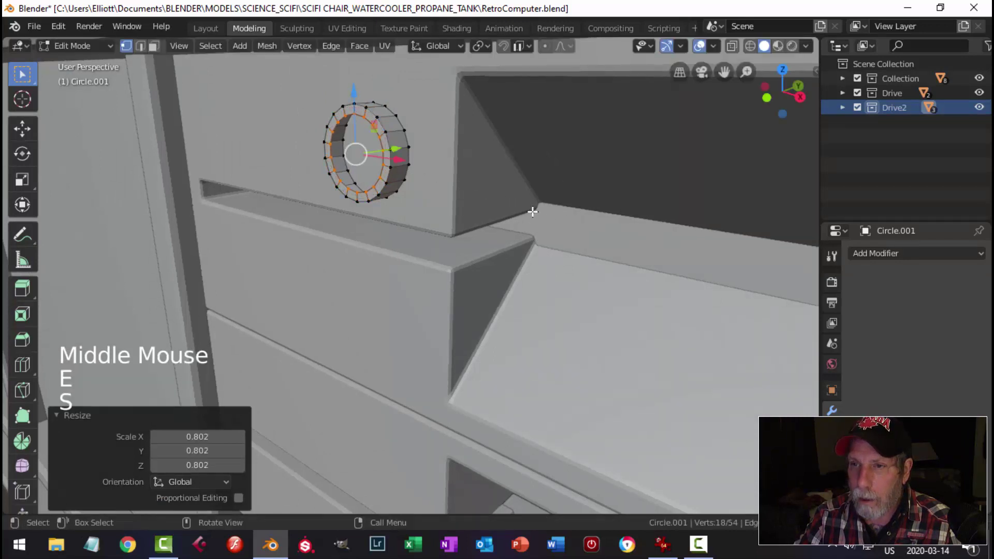
pyautogui.click(359, 48)
pyautogui.click(412, 227)
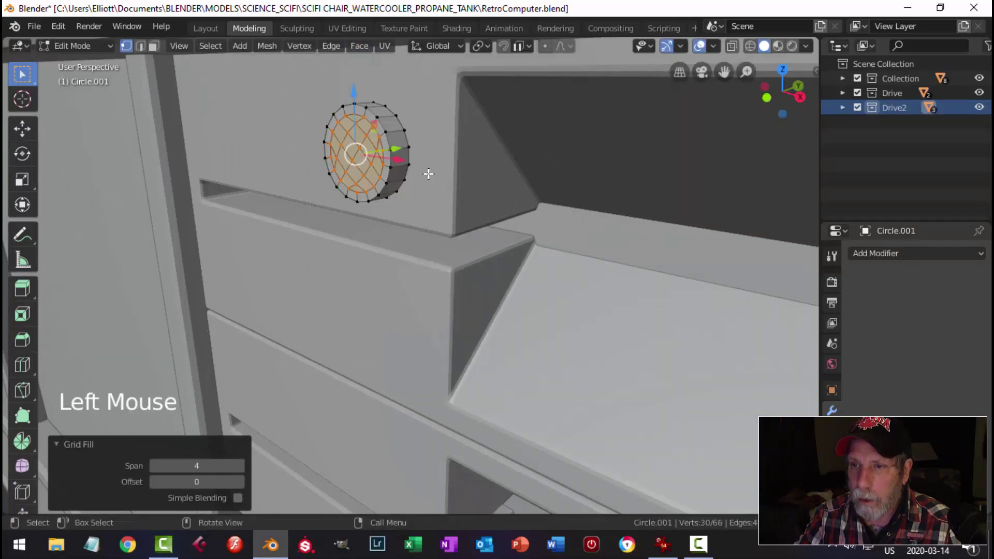
# - Duplicate the button's outer edge ring and move the copy along X away from the recess
pyautogui.hotkey('alt', 'a')
pyautogui.moveTo(428, 171); pyautogui.dragTo(457, 178, button='middle')
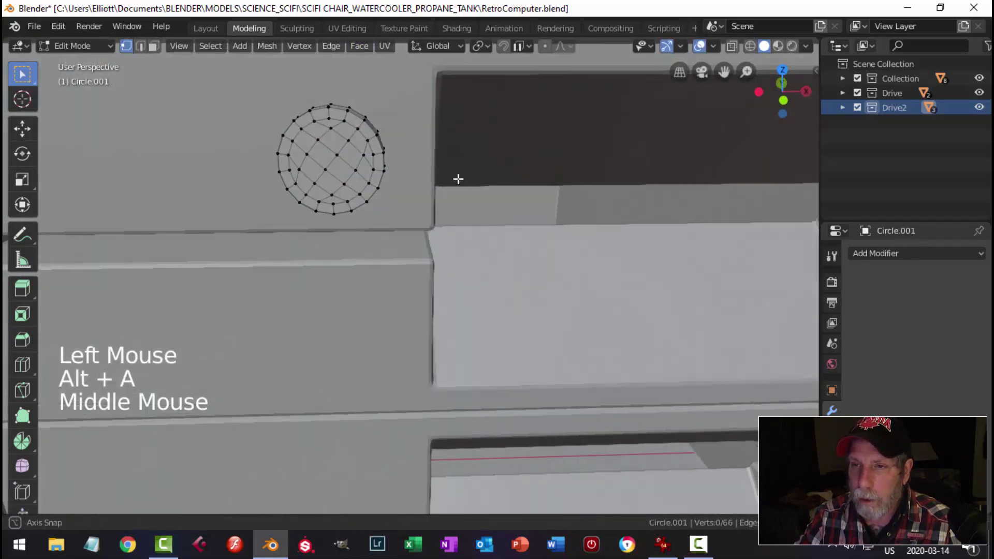
pyautogui.keyDown('alt'); pyautogui.keyDown('shift'); pyautogui.click(357, 113); pyautogui.keyUp('shift'); pyautogui.keyUp('alt')
pyautogui.scroll(-3, 381, 166)
pyautogui.moveTo(452, 188); pyautogui.dragTo(480, 215, button='middle')
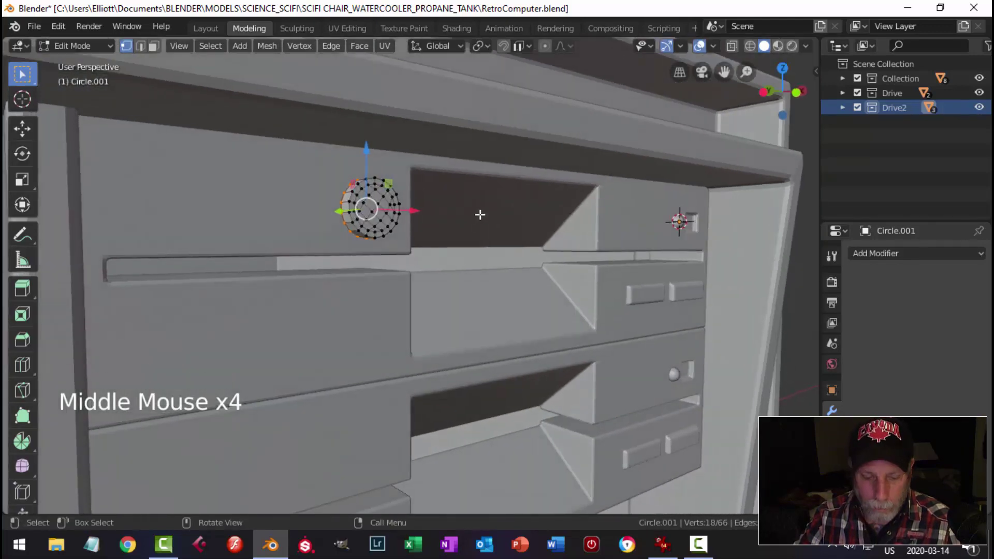
pyautogui.hotkey('shift', 'd')
pyautogui.rightClick(479, 214)
pyautogui.moveTo(417, 210); pyautogui.dragTo(316, 210)
# - Bevel the round button's front outer edge loop with two segments at a width of about 0.0026 m
pyautogui.moveTo(317, 211); pyautogui.dragTo(402, 215, button='middle')
pyautogui.scroll(3, 463, 199)
pyautogui.hotkey('alt', 'a')
pyautogui.press('2')
pyautogui.keyDown('alt'); pyautogui.keyDown('shift'); pyautogui.click(349, 168); pyautogui.keyUp('shift'); pyautogui.keyUp('alt')
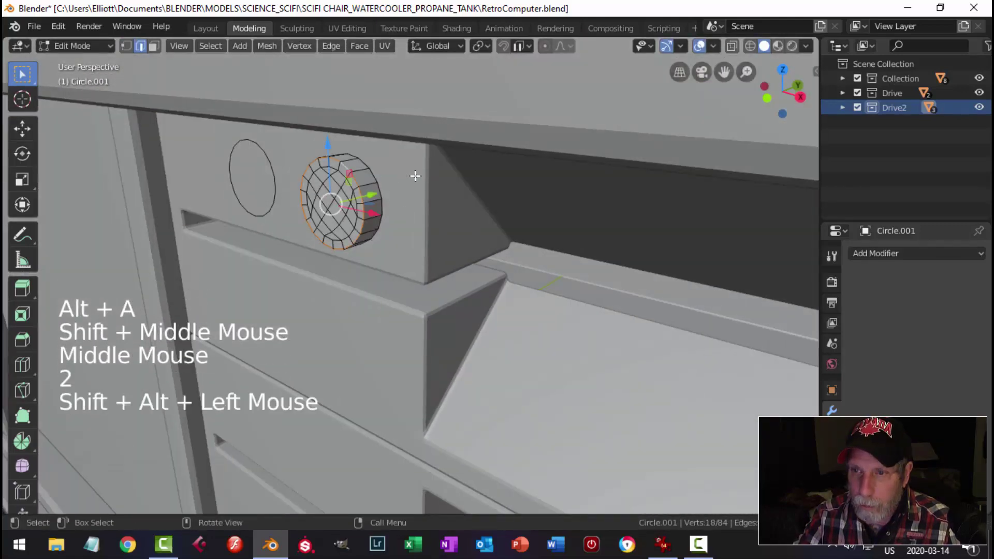
pyautogui.hotkey('ctrl', 'b')
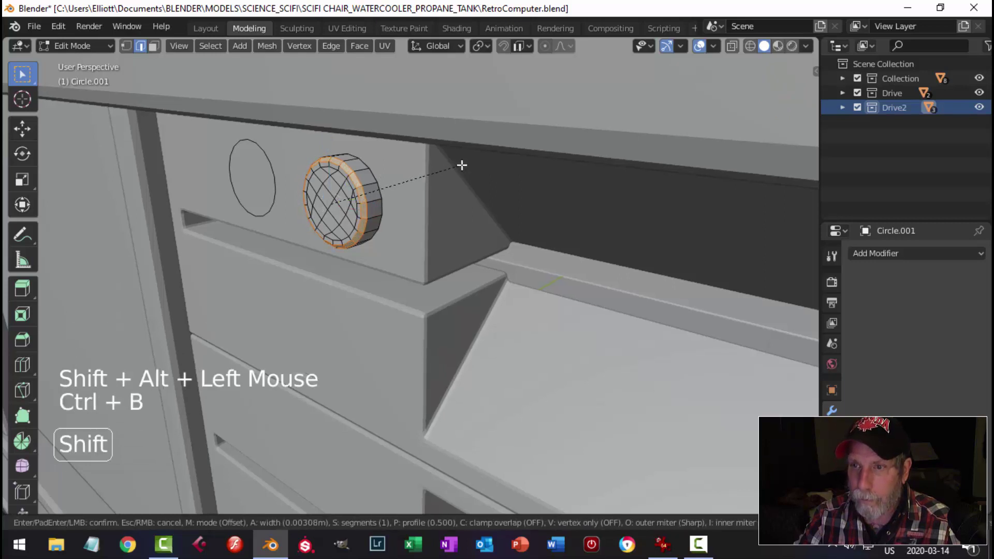
pyautogui.click(455, 167)
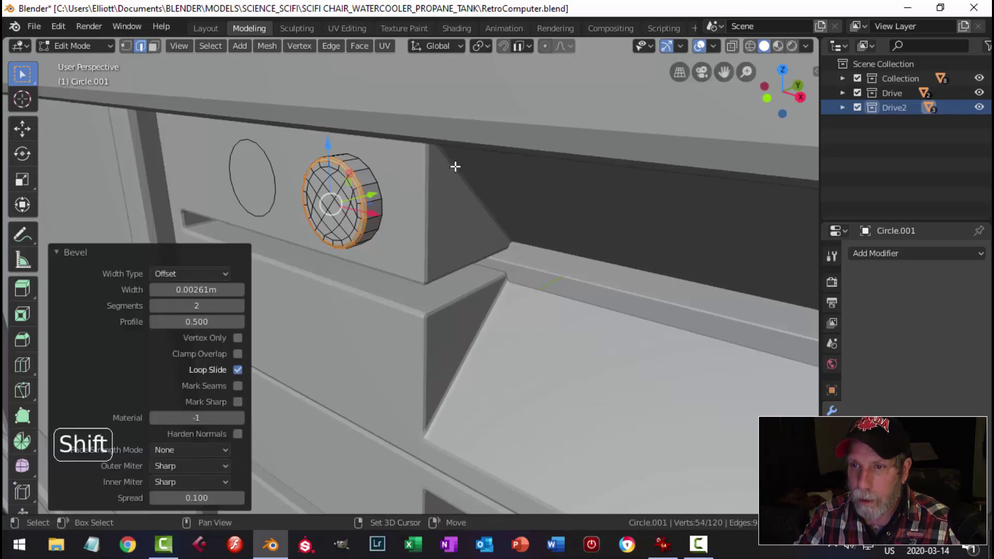
pyautogui.hotkey('alt', 'a')
pyautogui.moveTo(310, 232); pyautogui.dragTo(397, 221, button='middle')
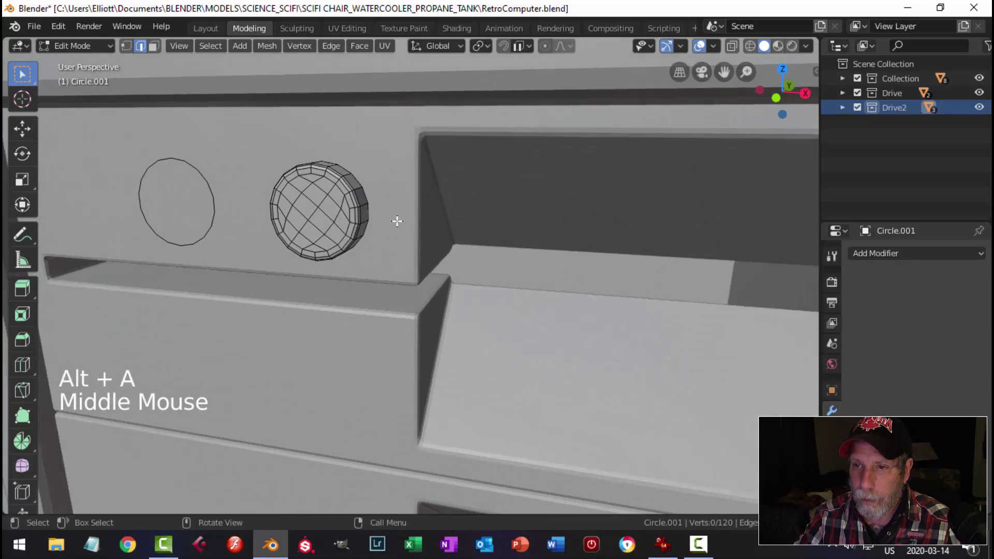
# - Delete the vertices of the duplicated ring's half that faces the round button
pyautogui.press('KP_1')
pyautogui.scroll(-3, 397, 219)
pyautogui.keyDown('shift'); pyautogui.moveTo(304, 262); pyautogui.dragTo(408, 249, button='middle'); pyautogui.keyUp('shift')
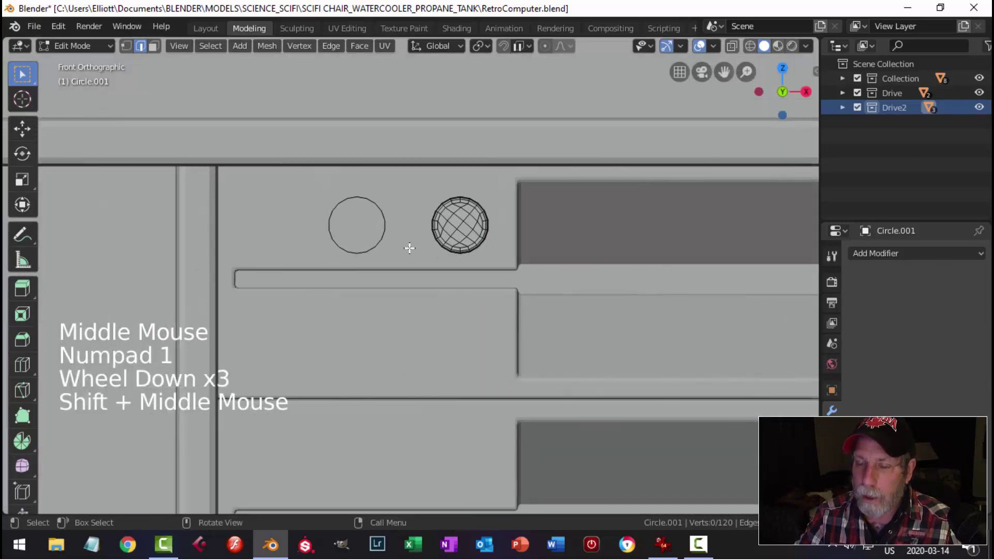
pyautogui.press('Tab')
pyautogui.click(374, 202)
pyautogui.click(374, 203)
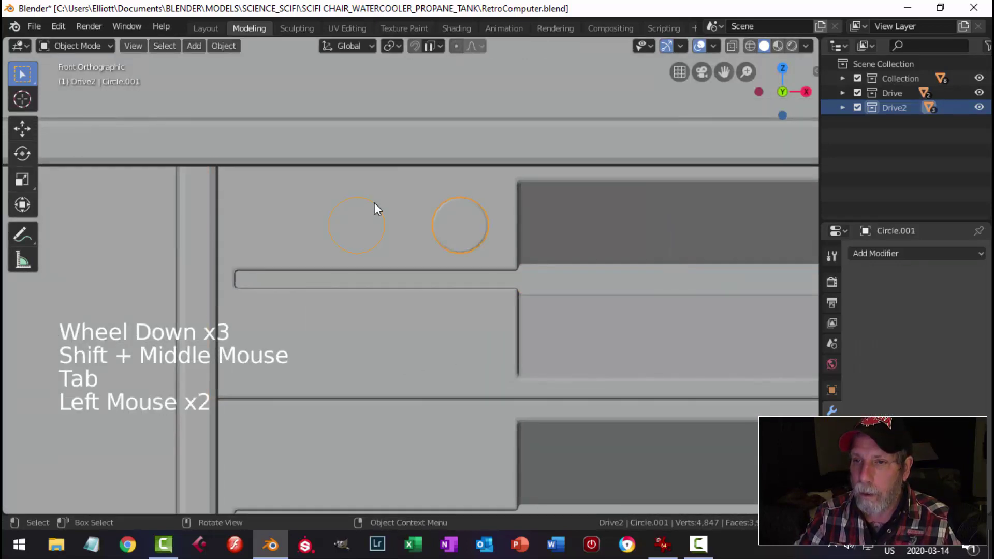
pyautogui.press('Tab')
pyautogui.press('1')
pyautogui.hotkey('alt', 'a')
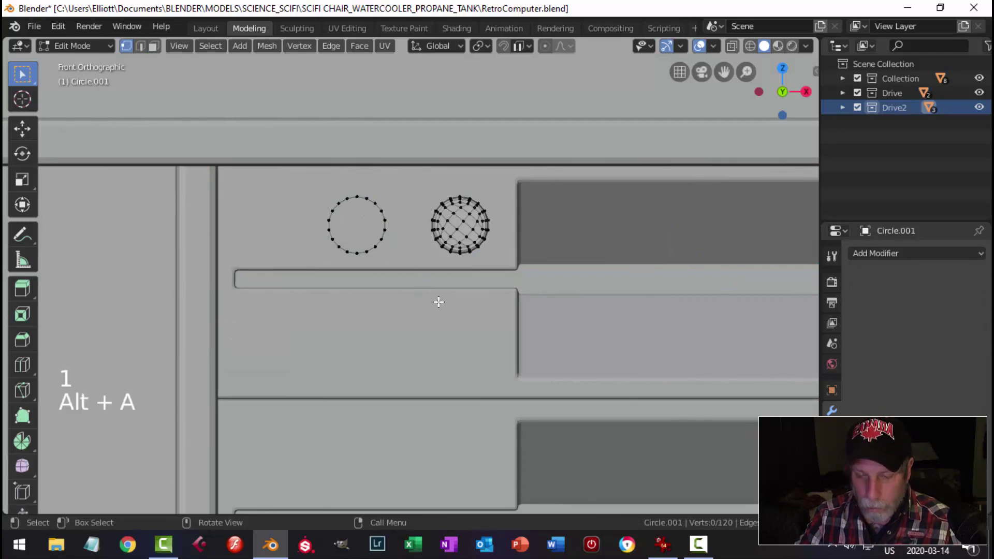
pyautogui.press('b')
pyautogui.moveTo(372, 188); pyautogui.dragTo(372, 190)
pyautogui.press('x')
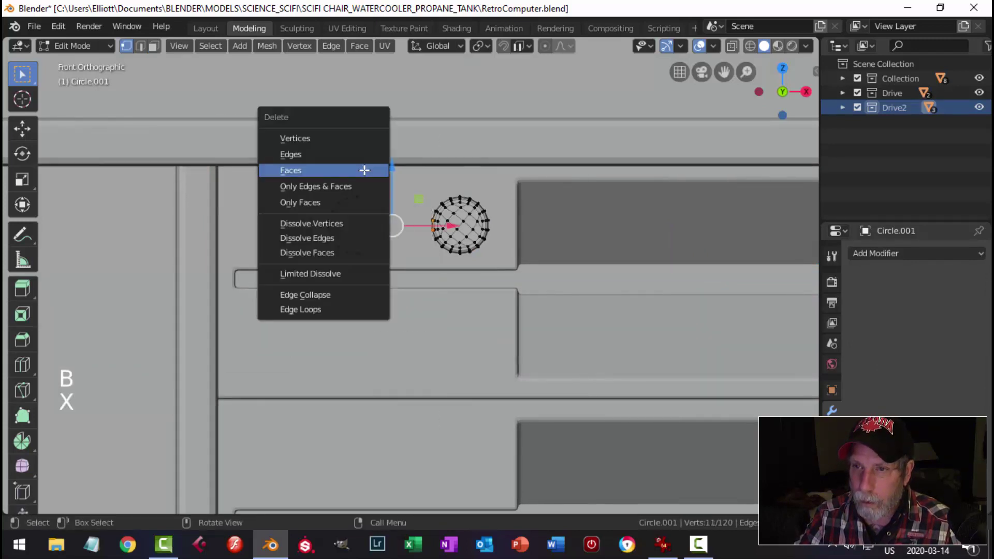
pyautogui.click(337, 139)
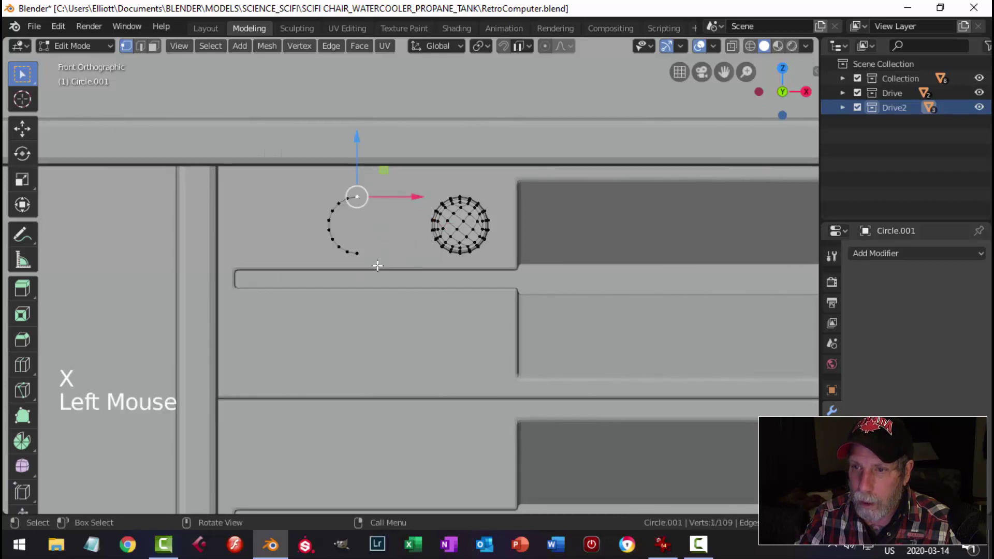
pyautogui.keyDown('shift'); pyautogui.click(357, 253); pyautogui.keyUp('shift')
pyautogui.press('e')
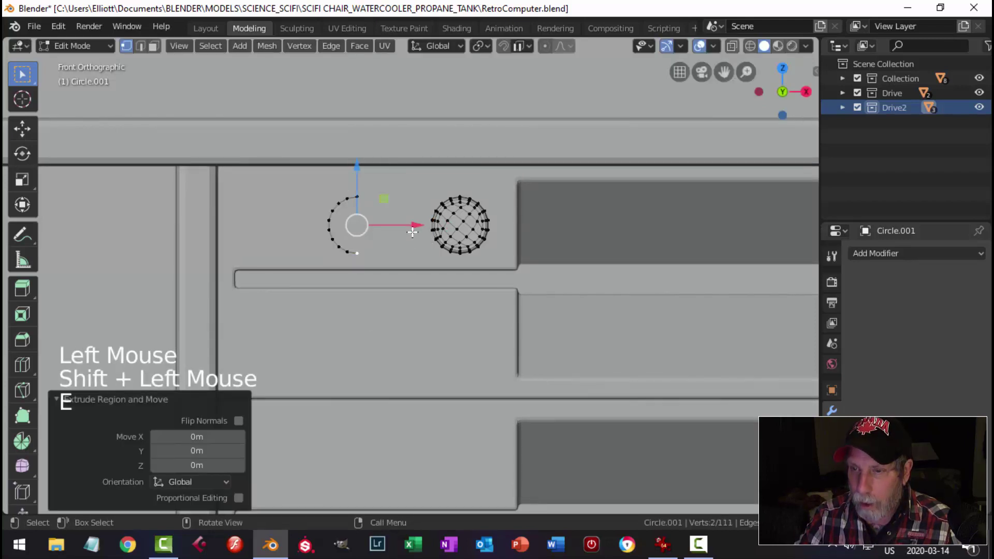
pyautogui.hotkey('ctrl', 'z')
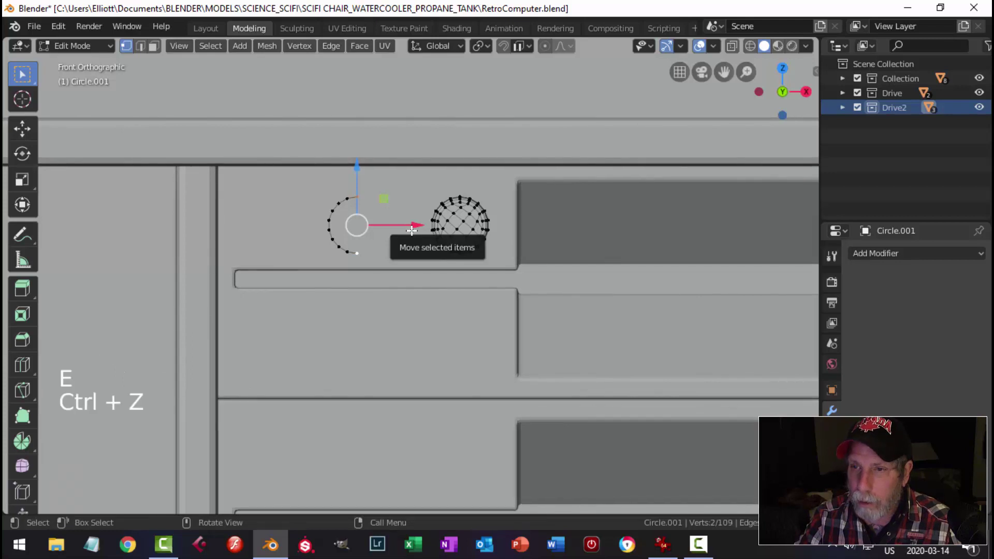
pyautogui.hotkey('alt', 'a')
pyautogui.press('v')
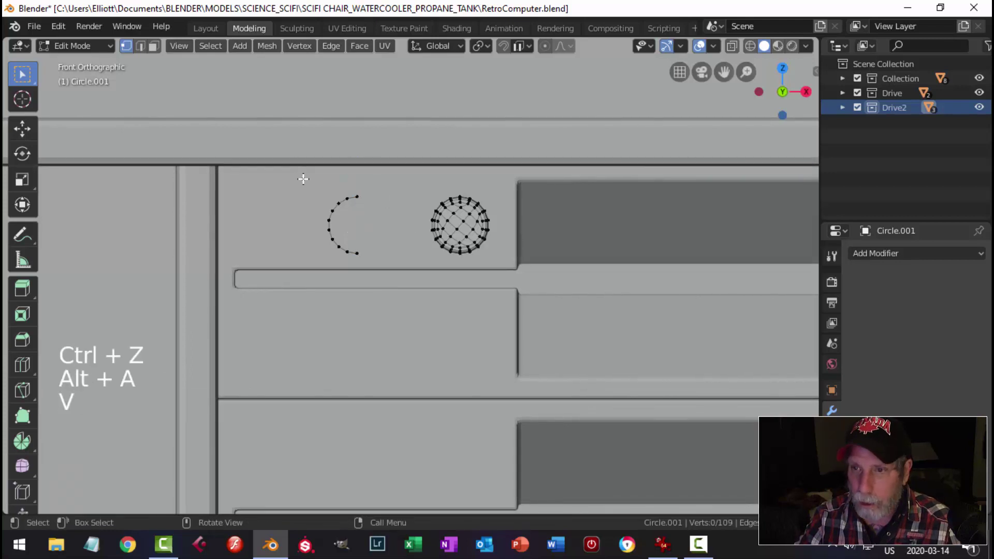
pyautogui.click(355, 247)
# - Extrude the entire half ring about 0.0682 m along X towards the round button
pyautogui.press('b')
pyautogui.moveTo(300, 161); pyautogui.dragTo(409, 288)
pyautogui.press('e')
pyautogui.rightClick(406, 286)
pyautogui.moveTo(388, 226); pyautogui.dragTo(448, 229)
# - Flatten the extruded arc into a straight vertical edge by scaling it to 0 along X
pyautogui.press('s')
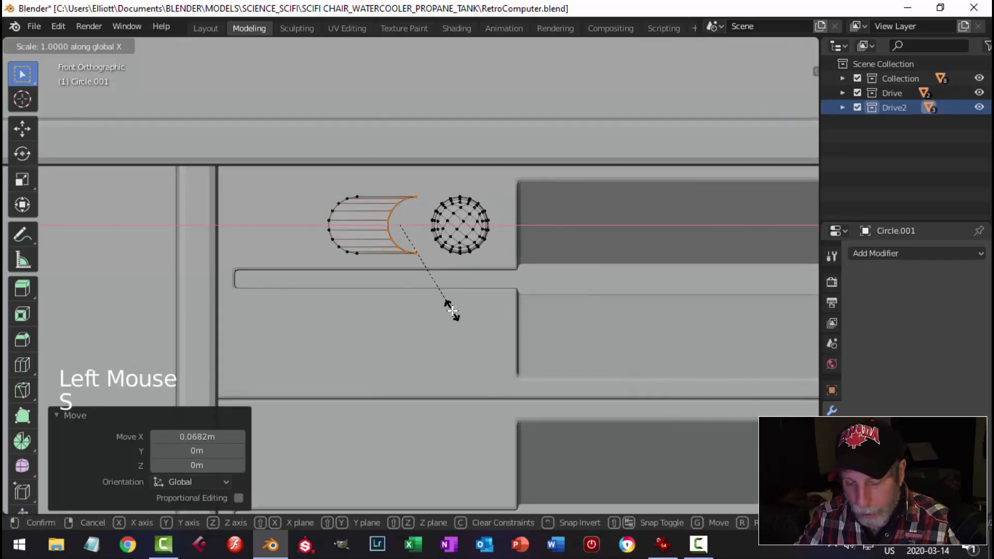
pyautogui.press('x')
pyautogui.press('0')
pyautogui.press('Return')
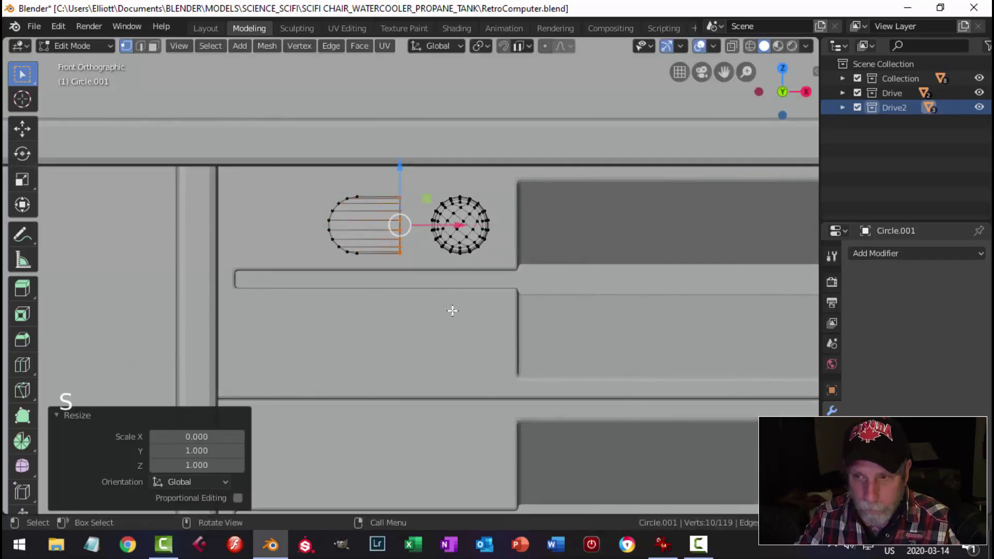
# - Move the half-round shape's straight edge about 0.0076 m along X, and scale the whole shape along Z to roughly two-thirds
pyautogui.moveTo(458, 225); pyautogui.dragTo(465, 226)
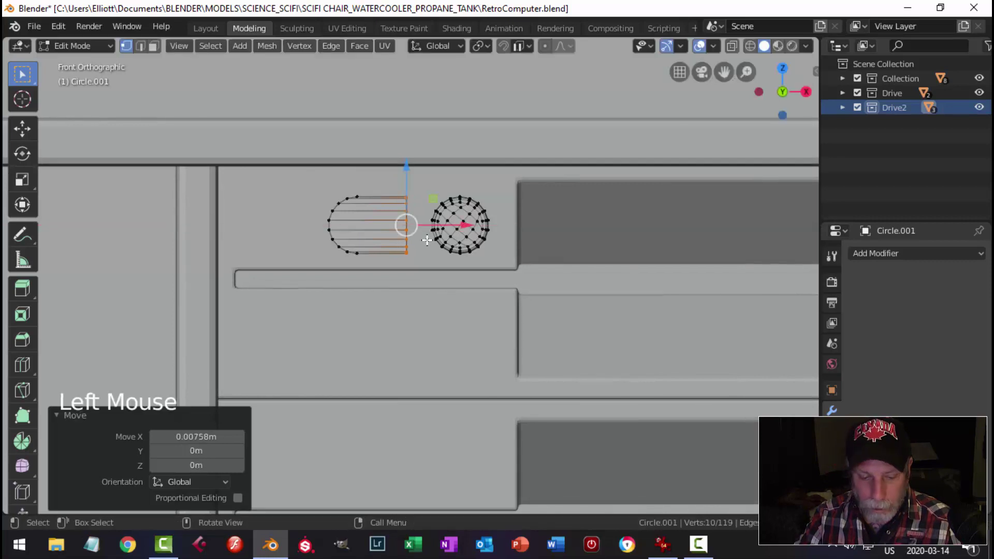
pyautogui.hotkey('ctrl', 'l')
pyautogui.scroll(3, 401, 239)
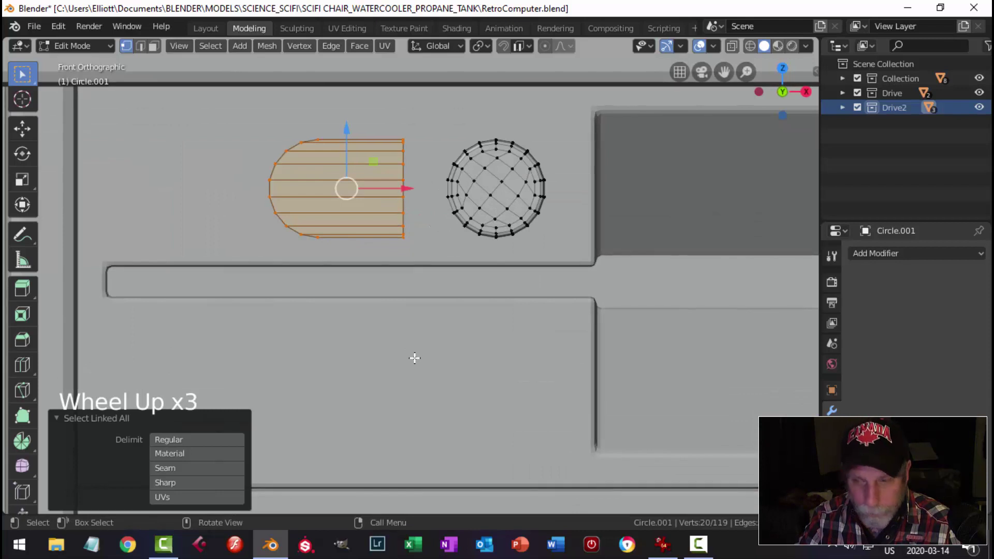
pyautogui.press('s')
pyautogui.press('z')
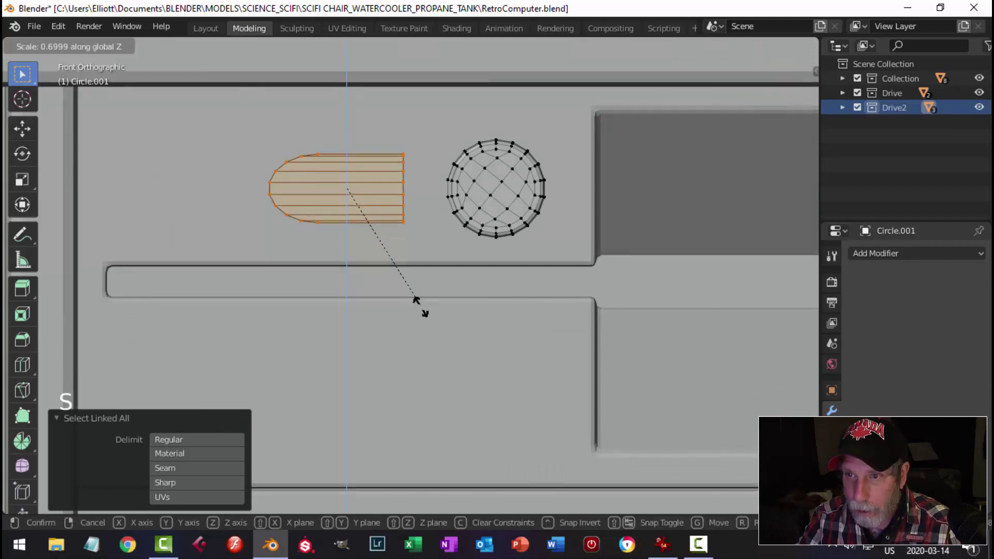
pyautogui.click(415, 288)
# - Compress the half-round shape's curved end along X to roughly two-thirds of its depth
pyautogui.hotkey('alt', 'a')
pyautogui.press('b')
pyautogui.moveTo(225, 110); pyautogui.dragTo(351, 245)
pyautogui.press('s')
pyautogui.press('x')
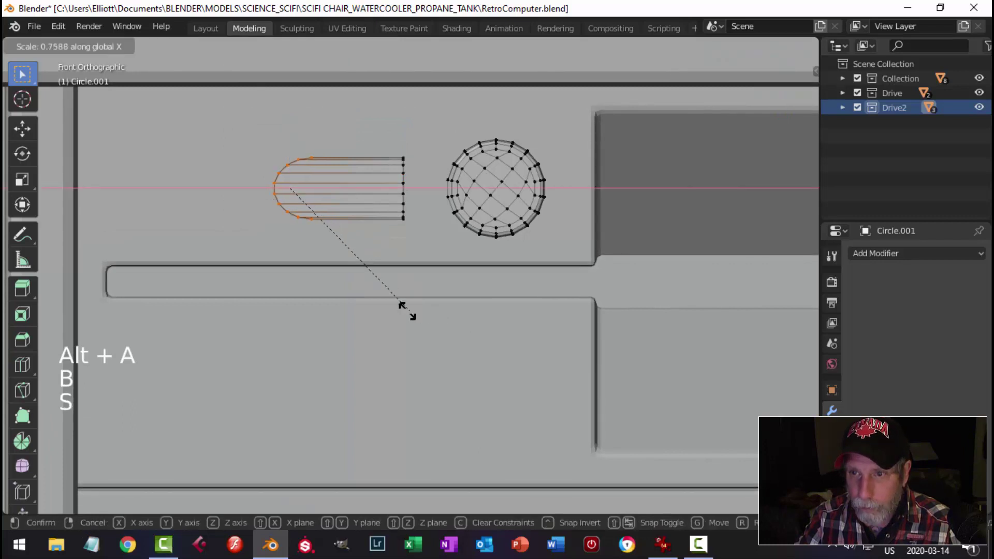
pyautogui.click(407, 286)
pyautogui.hotkey('alt', 'a')
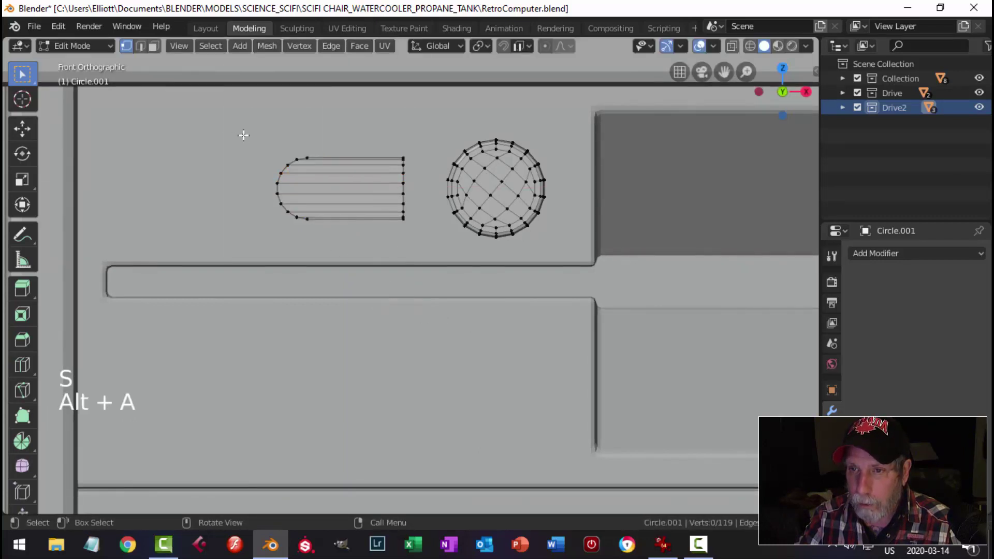
# - Move the whole half-round shape about 0.0073 m down and about 0.018 m along X towards the round button
pyautogui.press('b')
pyautogui.moveTo(226, 130); pyautogui.dragTo(261, 165)
pyautogui.moveTo(417, 250); pyautogui.dragTo(417, 251)
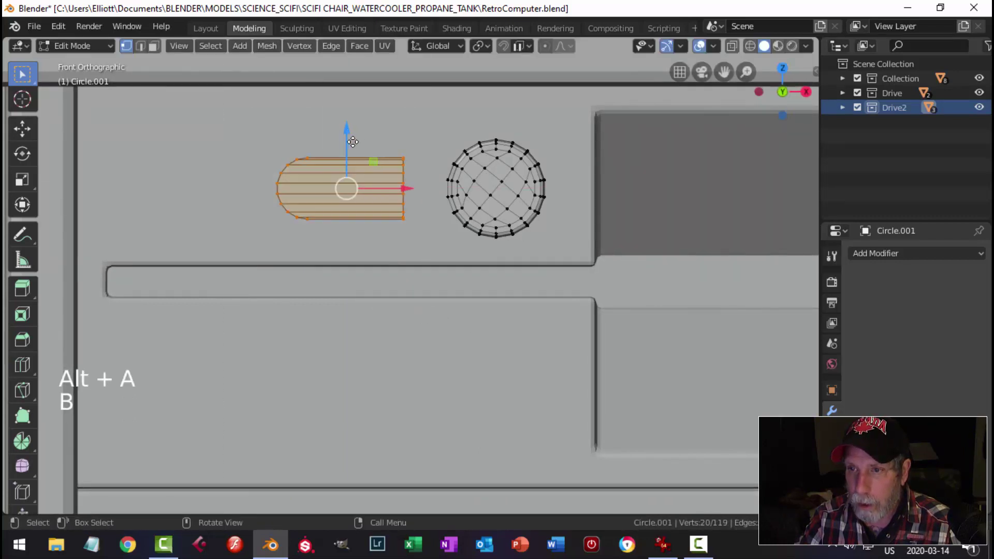
pyautogui.moveTo(348, 135); pyautogui.dragTo(354, 146)
pyautogui.moveTo(408, 200); pyautogui.dragTo(435, 200)
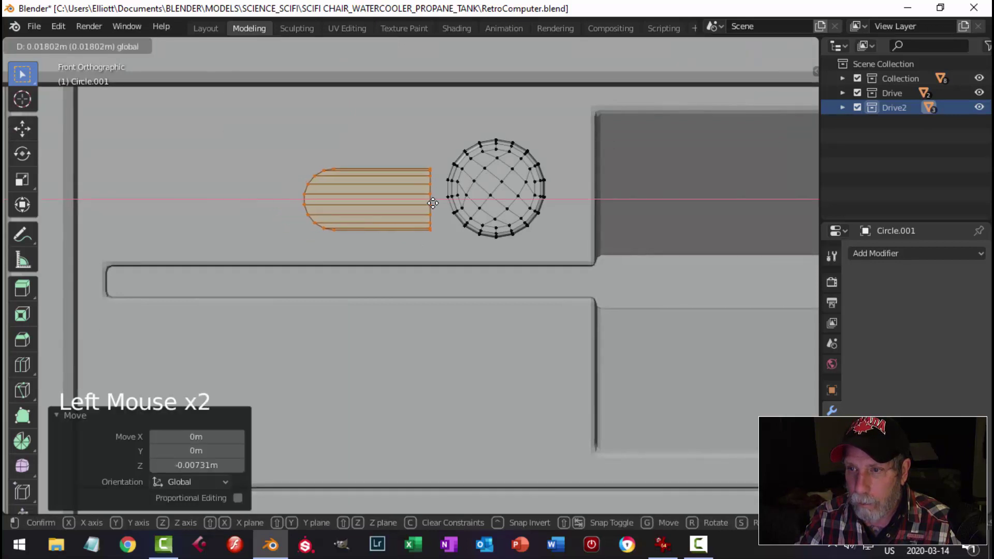
# - Separate the selected half-round shape from the round button into its own object
pyautogui.press('p')
pyautogui.click(572, 211)
pyautogui.press('Tab')
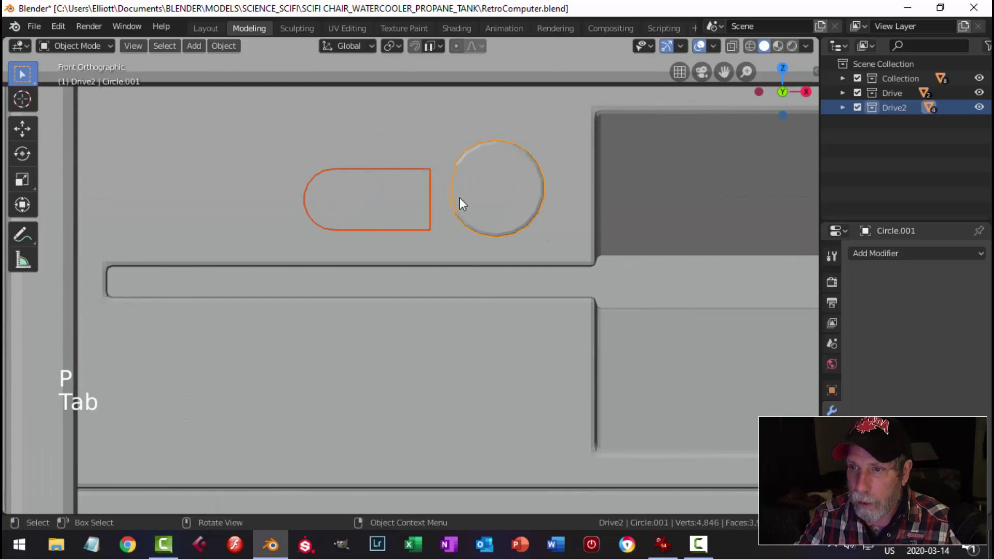
# - Delete all vertices of the round button's front cap and bevelled rim, keeping only its rear ring
pyautogui.click(484, 191)
pyautogui.moveTo(485, 191); pyautogui.dragTo(581, 244, button='middle')
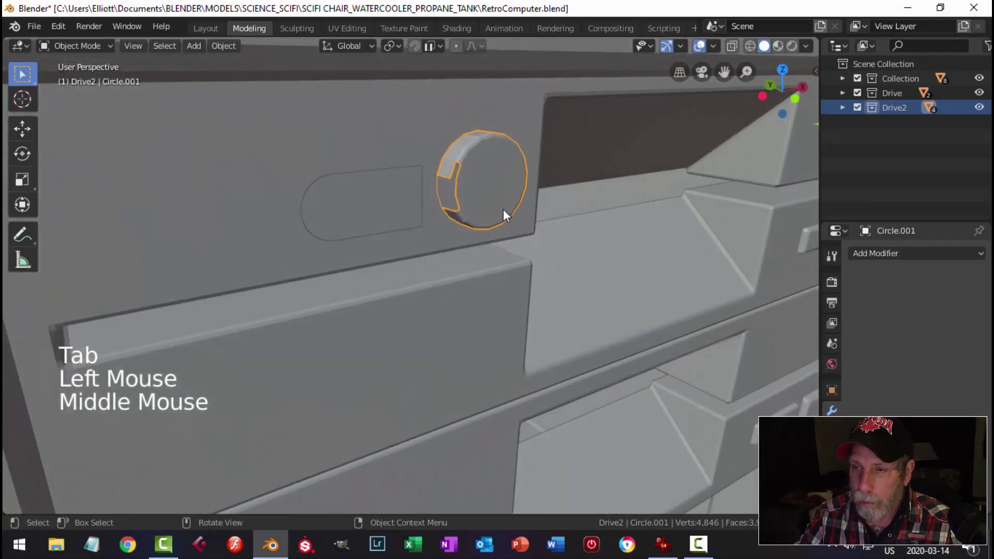
pyautogui.press('Tab')
pyautogui.scroll(3, 484, 207)
pyautogui.keyDown('shift'); pyautogui.moveTo(524, 112); pyautogui.dragTo(499, 171, button='middle'); pyautogui.keyUp('shift')
pyautogui.scroll(2, 498, 176)
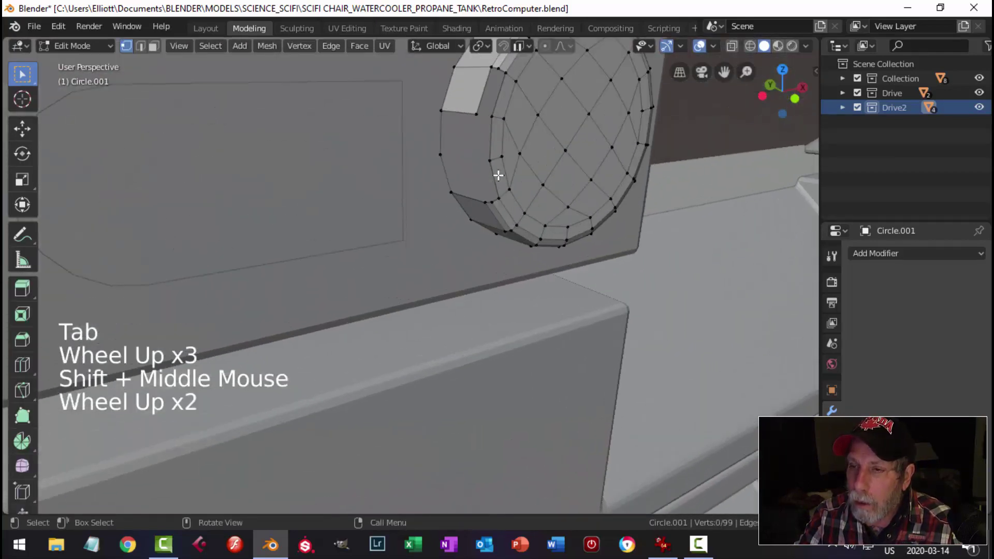
pyautogui.scroll(-2, 500, 171)
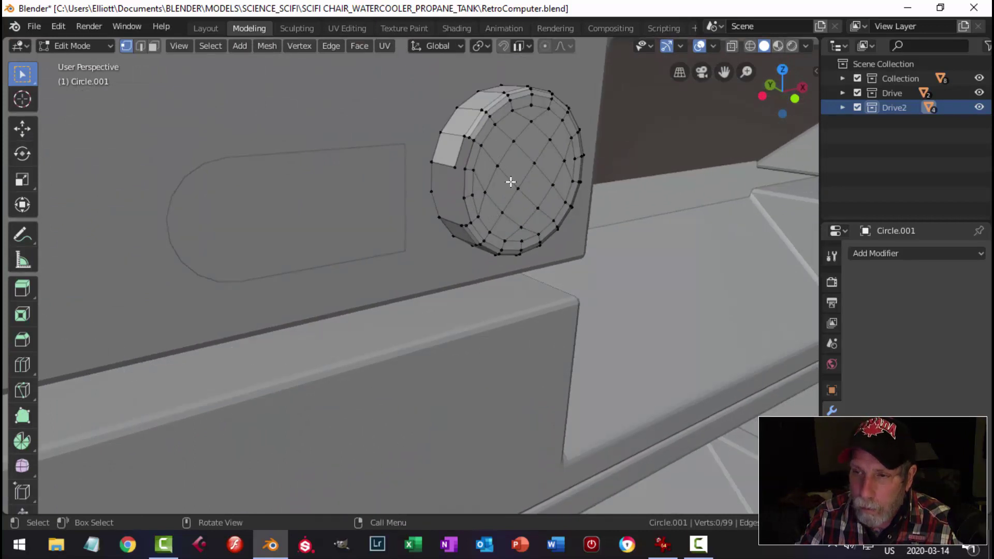
pyautogui.press('KP_3')
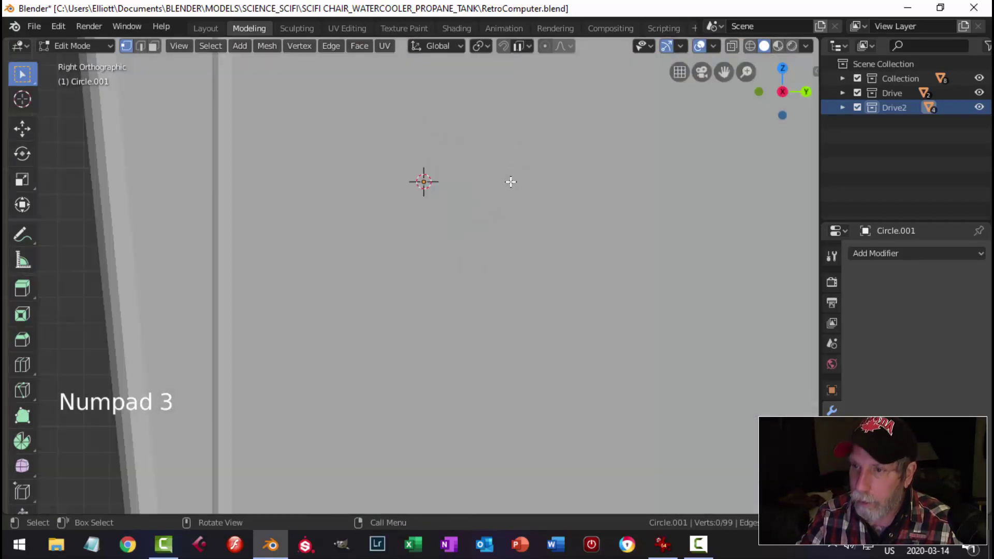
pyautogui.press('z')
pyautogui.click(394, 195)
pyautogui.scroll(-3, 353, 203)
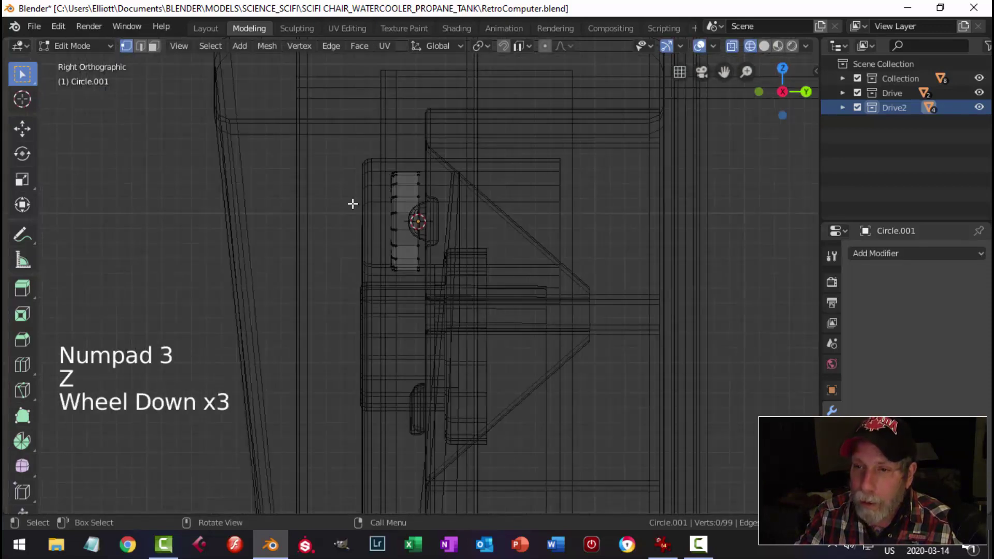
pyautogui.press('b')
pyautogui.moveTo(361, 134); pyautogui.dragTo(406, 276)
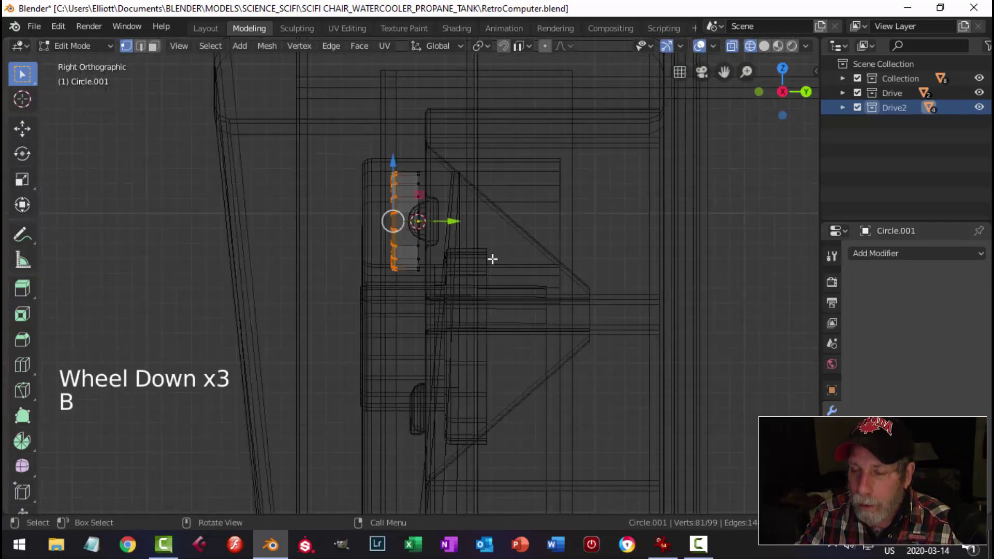
pyautogui.moveTo(464, 263); pyautogui.dragTo(657, 300, button='middle')
pyautogui.press('z')
pyautogui.click(753, 300)
pyautogui.scroll(4, 539, 244)
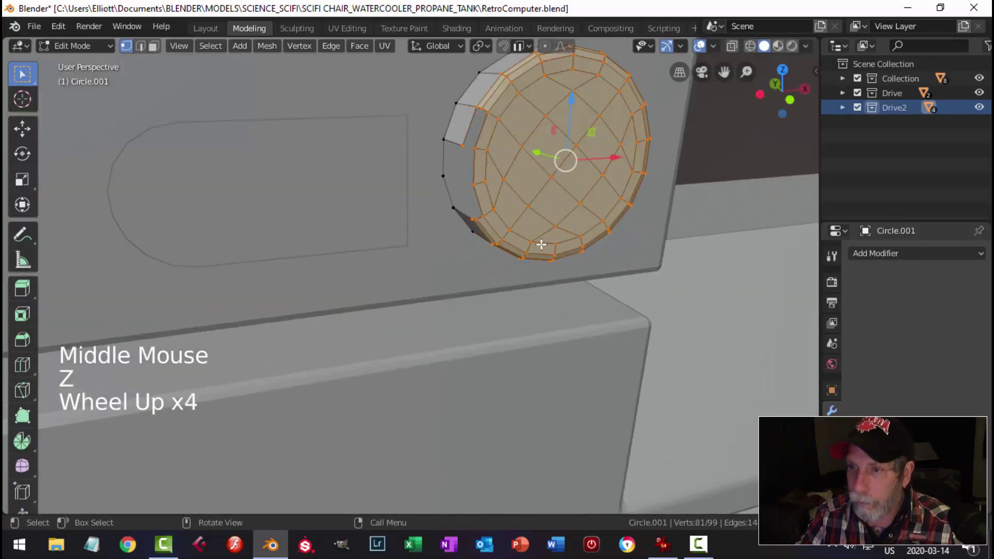
pyautogui.moveTo(538, 244)
pyautogui.mouseDown(button='middle')
pyautogui.moveTo(559, 268)
pyautogui.moveTo(569, 248)
pyautogui.mouseUp(button='middle')
pyautogui.press('x')
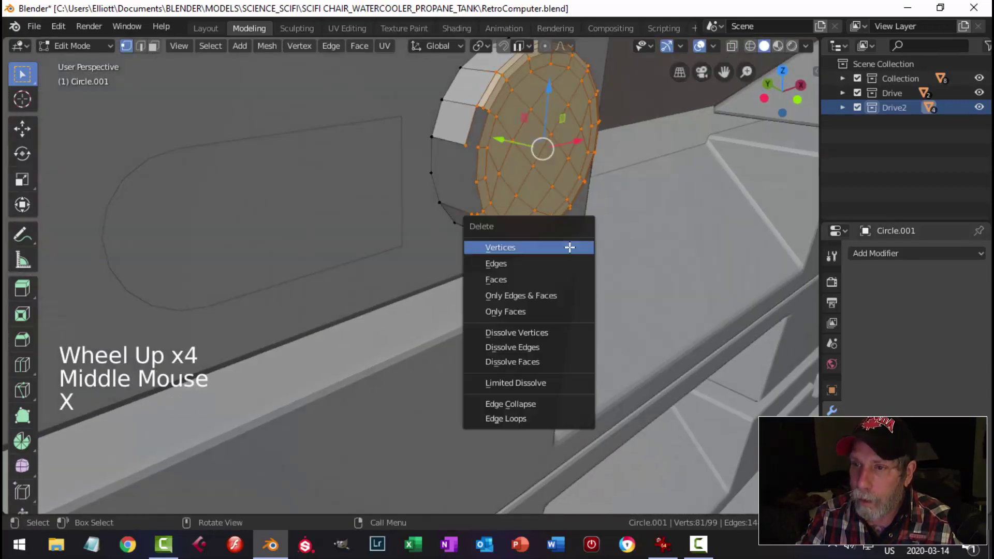
pyautogui.click(553, 241)
# - Extrude the round button's remaining ring about 0.012 m outwards along negative Y
pyautogui.keyDown('alt'); pyautogui.keyDown('shift'); pyautogui.click(459, 171); pyautogui.keyUp('shift'); pyautogui.keyUp('alt')
pyautogui.moveTo(459, 171); pyautogui.dragTo(530, 201, button='middle')
pyautogui.press('e')
pyautogui.rightClick(525, 200)
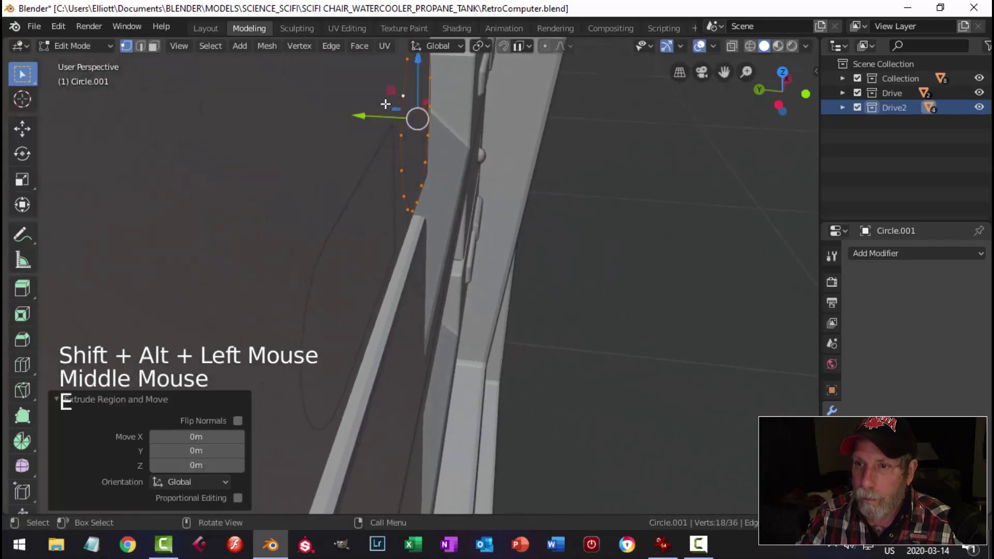
pyautogui.moveTo(387, 110)
pyautogui.mouseDown()
pyautogui.moveTo(372, 114)
pyautogui.moveTo(394, 116)
pyautogui.mouseUp()
# - Extrude the button's front ring inwards at a scale of 0.728 and close the opening with Grid Fill
pyautogui.moveTo(694, 187); pyautogui.dragTo(588, 193, button='middle')
pyautogui.scroll(-4, 615, 228)
pyautogui.moveTo(614, 229); pyautogui.dragTo(533, 207, button='middle')
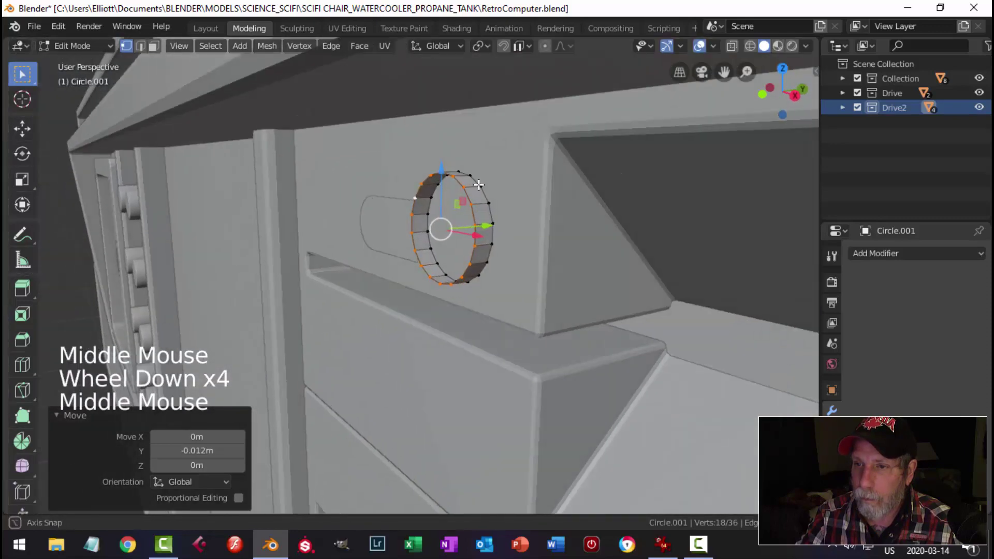
pyautogui.press('e')
pyautogui.rightClick(537, 208)
pyautogui.press('s')
pyautogui.click(444, 165)
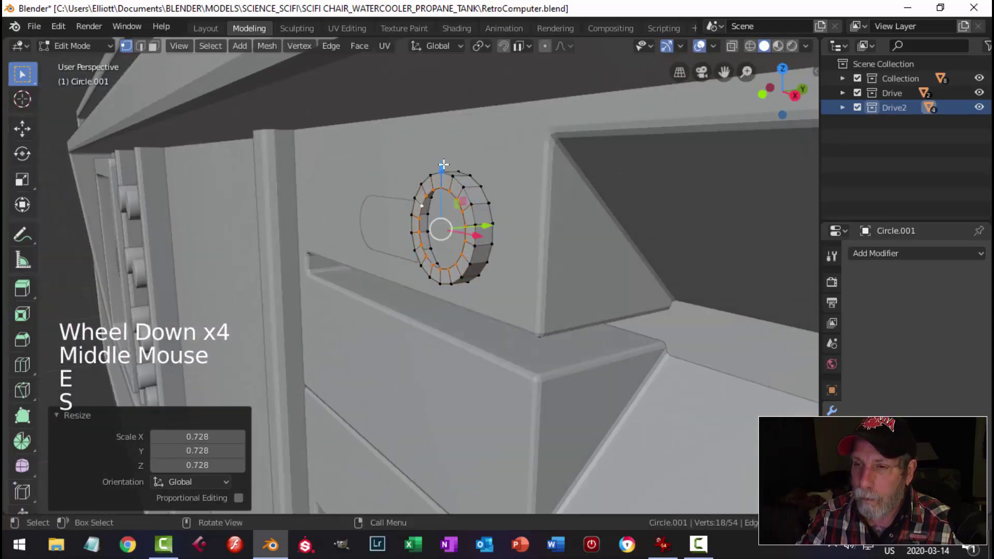
pyautogui.click(361, 48)
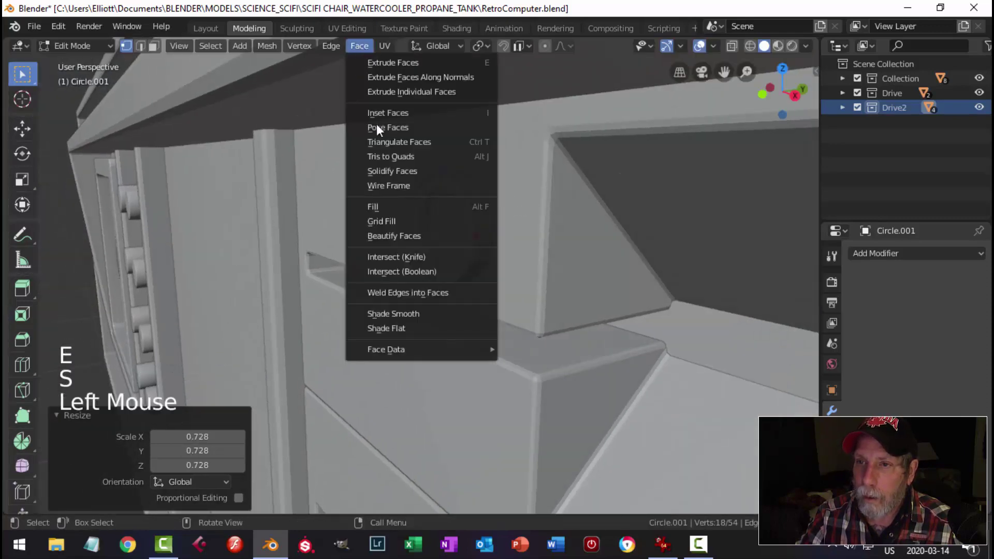
pyautogui.click(401, 221)
# - Bevel the round button's front outer edge loop with two segments at a width of about 0.0012 m
pyautogui.hotkey('alt', 'a')
pyautogui.press('2')
pyautogui.keyDown('alt'); pyautogui.keyDown('shift'); pyautogui.click(450, 178); pyautogui.keyUp('shift'); pyautogui.keyUp('alt')
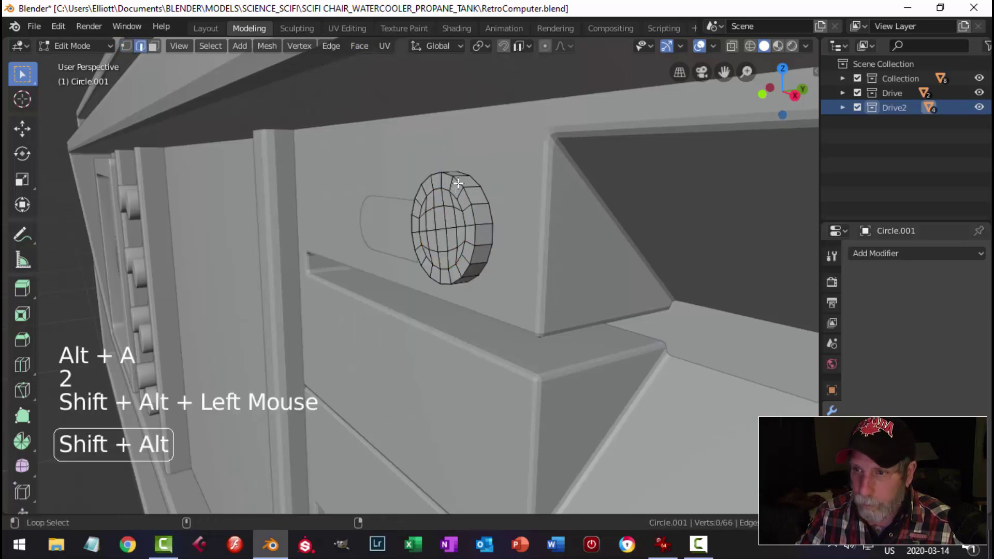
pyautogui.hotkey('ctrl', 'b')
pyautogui.press('shift')
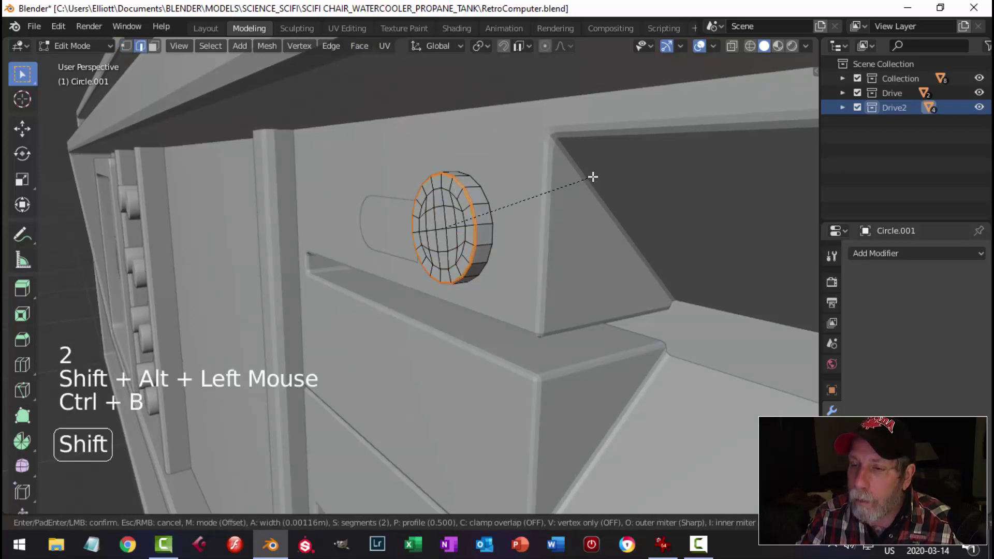
pyautogui.click(590, 174)
pyautogui.hotkey('alt', 'a')
pyautogui.press('Tab')
# - Extrude the separated half-round shape about 0.009 m outwards from the drive face
pyautogui.moveTo(421, 249); pyautogui.dragTo(370, 210, button='middle')
pyautogui.click(371, 209)
pyautogui.press('Tab')
pyautogui.moveTo(386, 243); pyautogui.dragTo(536, 266, button='middle')
pyautogui.press('a')
pyautogui.press('e')
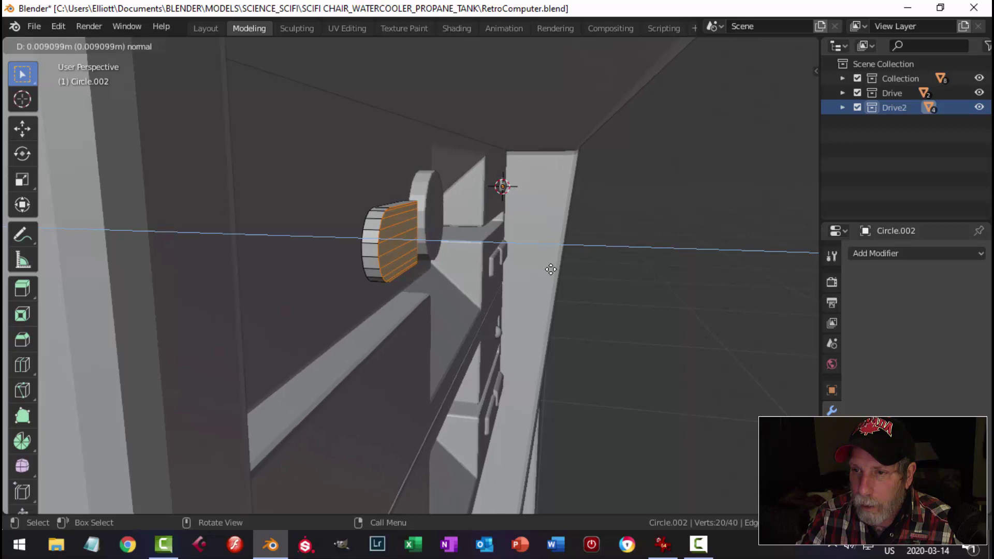
pyautogui.hotkey('alt', 'a')
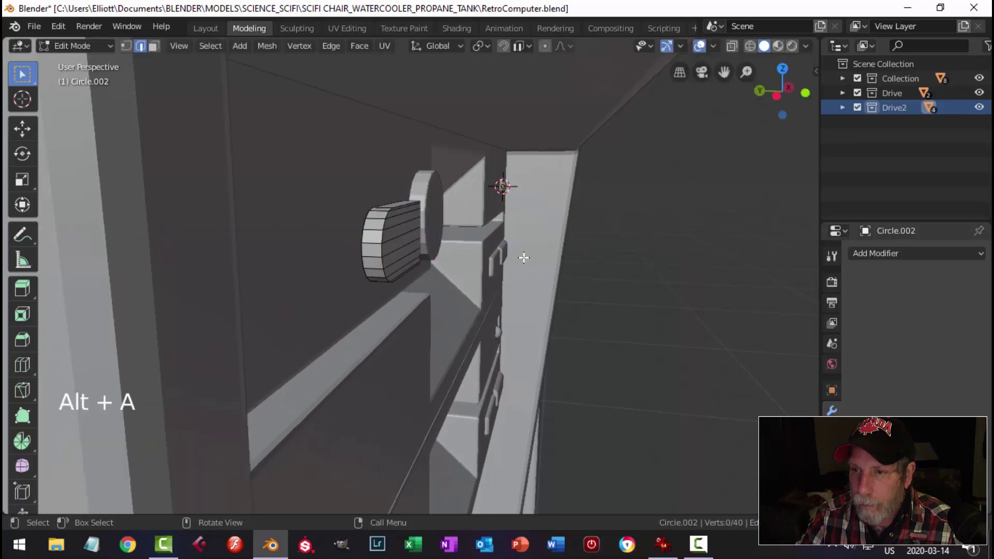
# - Select the entire half-round button mesh and shift it towards the round button
pyautogui.moveTo(523, 257); pyautogui.dragTo(452, 257, button='middle')
pyautogui.press('a')
pyautogui.moveTo(427, 239); pyautogui.dragTo(442, 218)
pyautogui.moveTo(441, 218); pyautogui.dragTo(439, 266, button='middle')
pyautogui.hotkey('alt', 'a')
pyautogui.press('Tab')
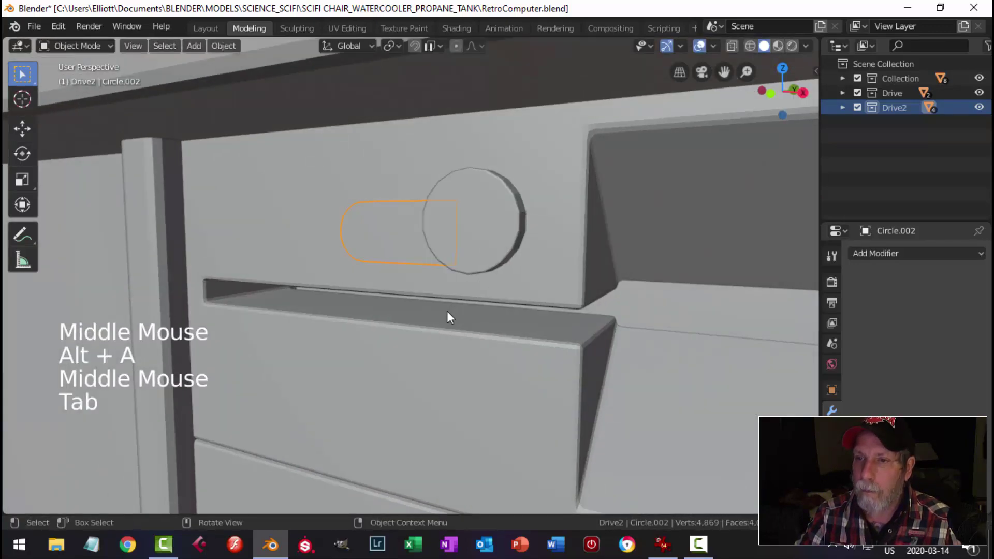
# - Set the half-round button's origin to its geometry and move it about 0.057 m along negative X, away from the round button
pyautogui.scroll(-4, 446, 311)
pyautogui.hotkey('alt', 'a')
pyautogui.scroll(-6, 452, 318)
pyautogui.moveTo(445, 335); pyautogui.dragTo(426, 342, button='middle')
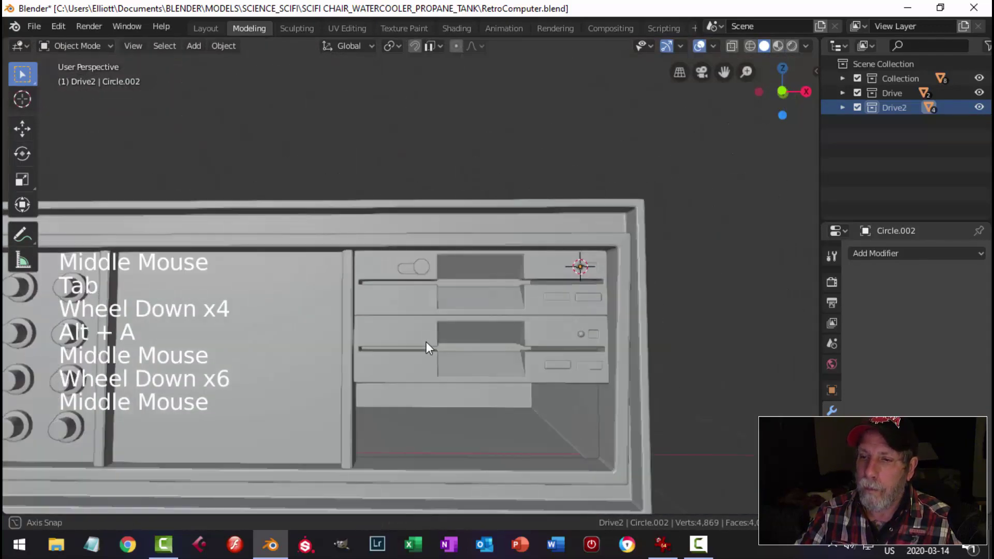
pyautogui.scroll(8, 429, 320)
pyautogui.click(403, 242)
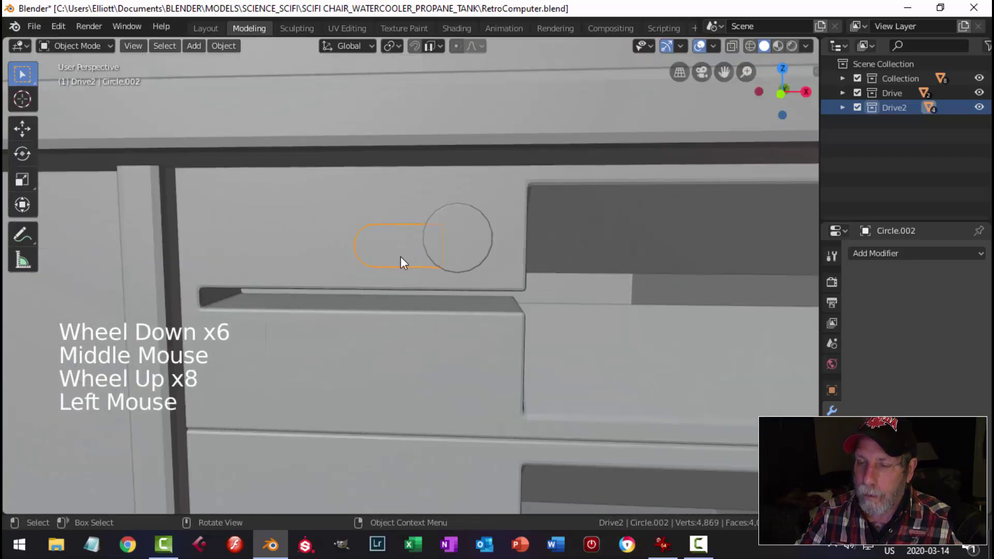
pyautogui.click(216, 46)
pyautogui.moveTo(257, 78)
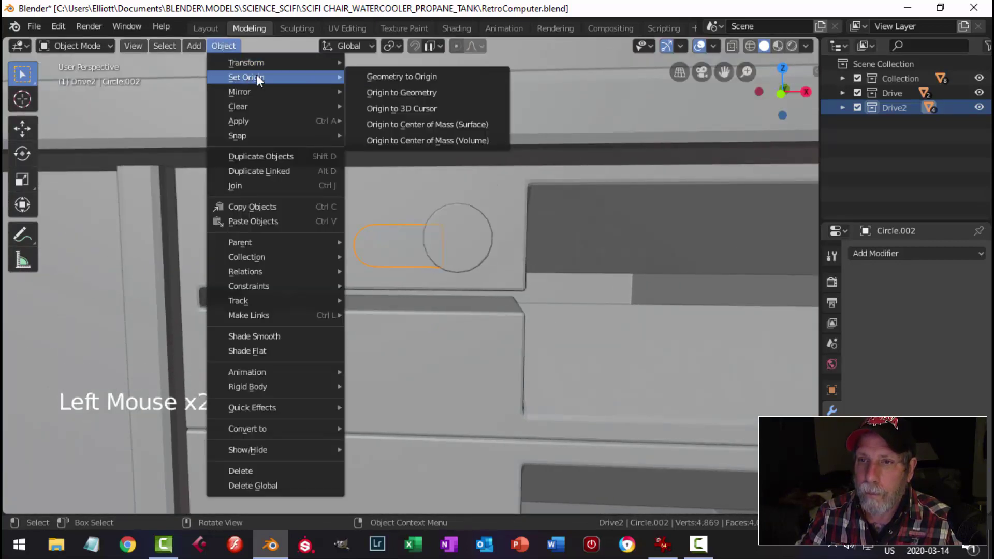
pyautogui.click(375, 92)
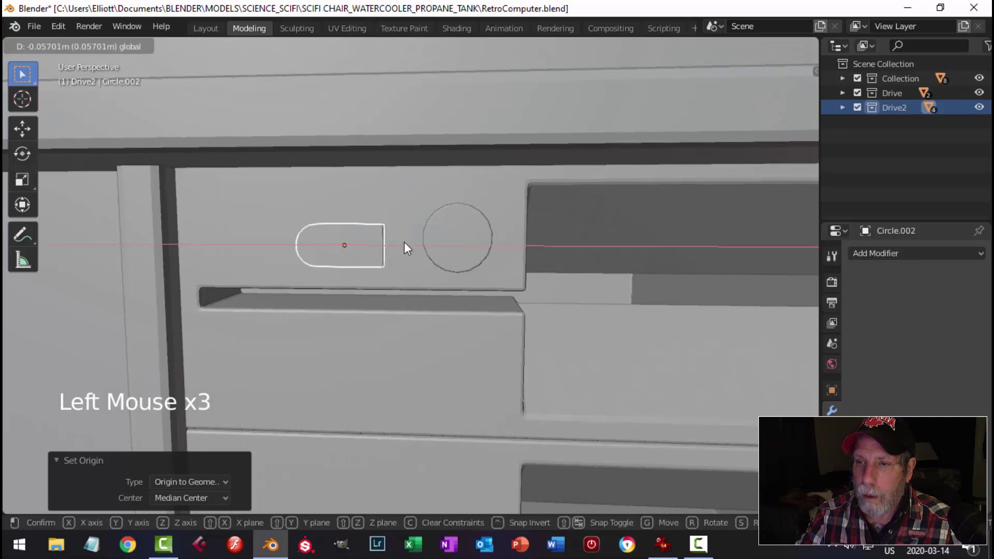
# - Lengthen the half-round button by moving its straight end along X towards the round button
pyautogui.press('Tab')
pyautogui.press('KP_1')
pyautogui.press('z')
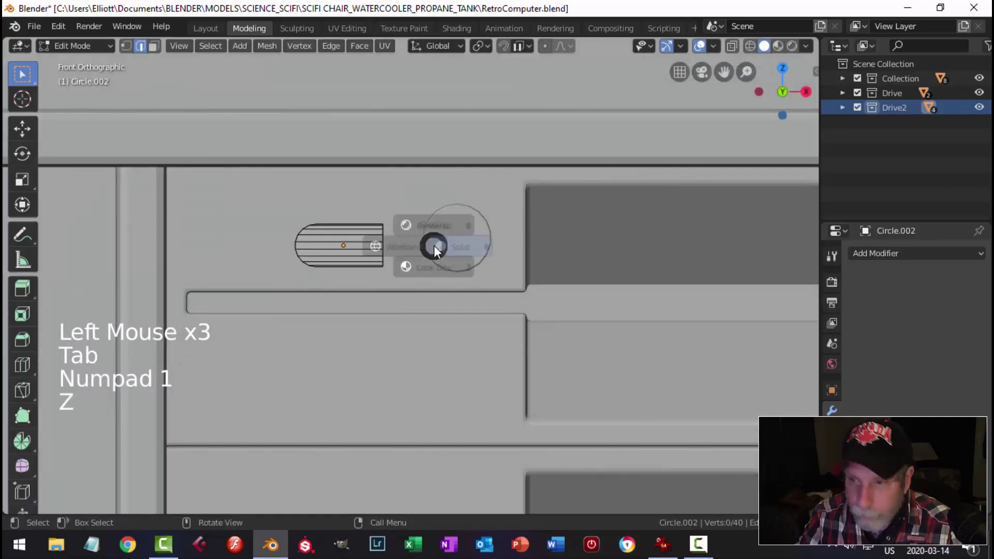
pyautogui.click(344, 246)
pyautogui.press('b')
pyautogui.moveTo(365, 206); pyautogui.dragTo(406, 302)
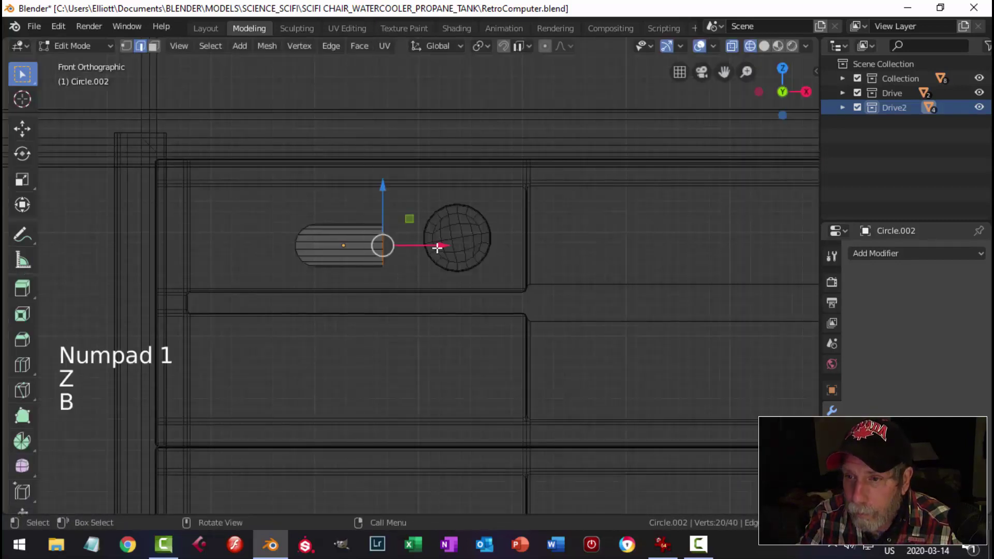
pyautogui.moveTo(437, 246); pyautogui.dragTo(458, 246)
pyautogui.hotkey('alt', 'a')
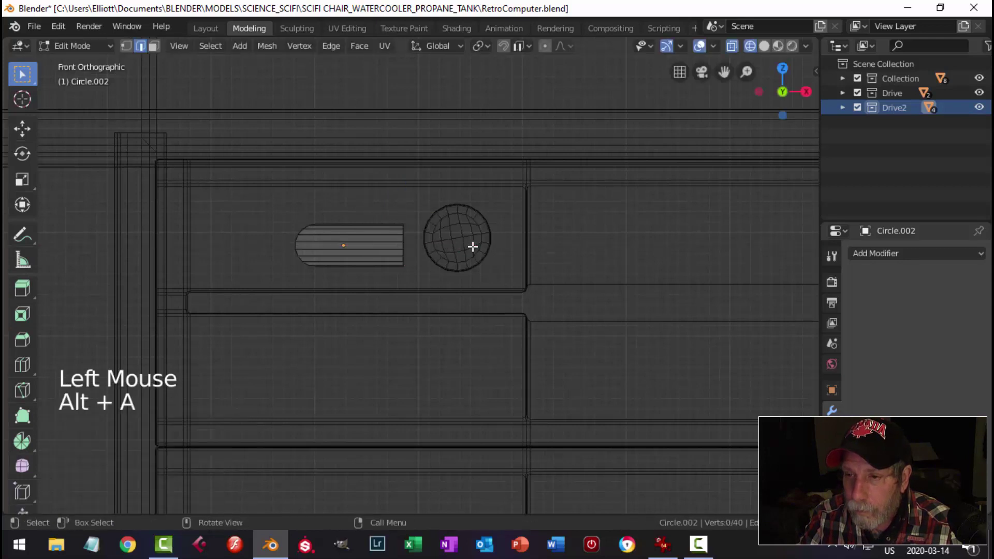
# - Scale the whole half-round button along Z to about 0.63 of its height
pyautogui.press('a')
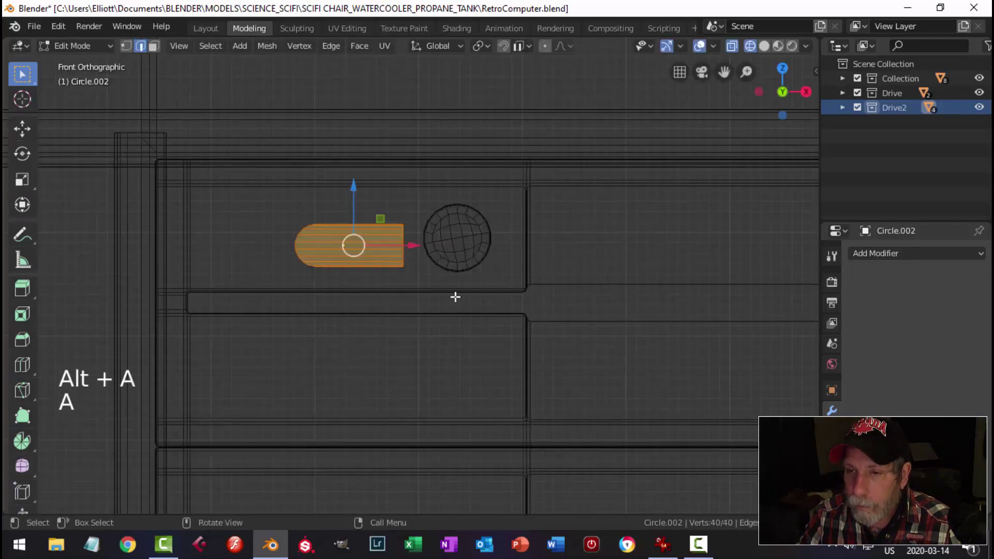
pyautogui.press('s')
pyautogui.press('z')
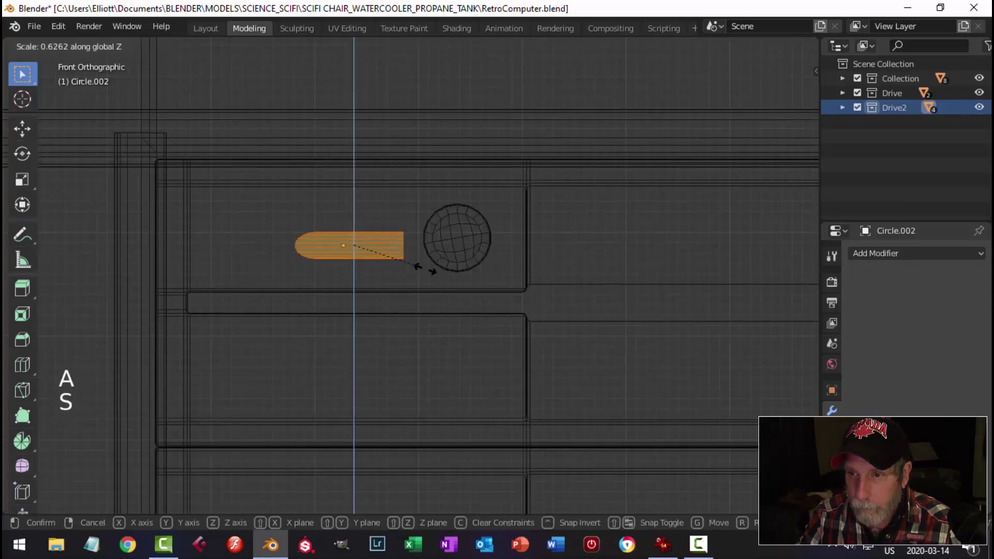
pyautogui.click(426, 268)
pyautogui.hotkey('alt', 'a')
# - Flatten the rounded end of the half-round button by scaling its vertices along X to about 0.57
pyautogui.press('b')
pyautogui.moveTo(250, 206); pyautogui.dragTo(327, 295)
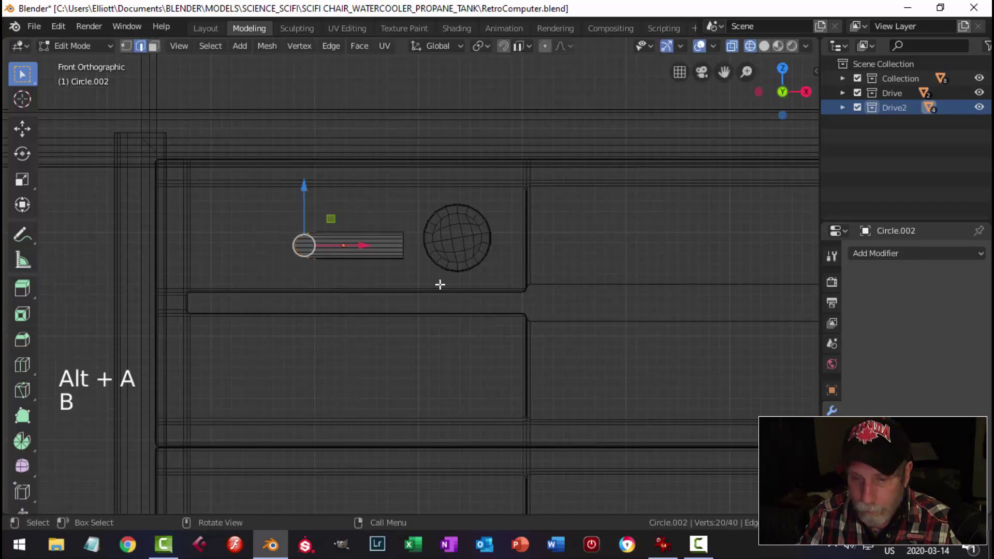
pyautogui.press('s')
pyautogui.press('x')
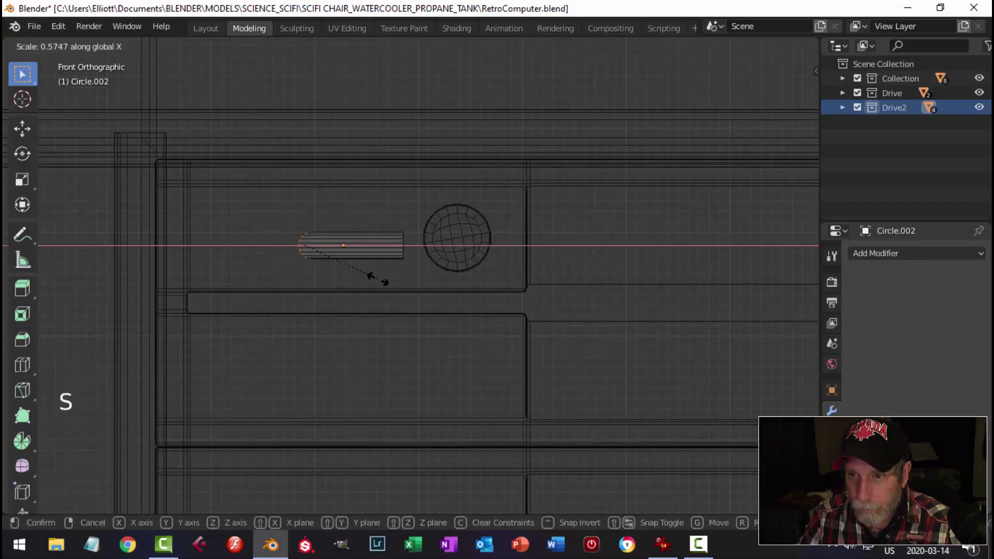
pyautogui.click(381, 280)
pyautogui.hotkey('alt', 'a')
# - Shift the whole half-round button mesh along X into the round button and slightly down, then return to Object Mode with solid shading
pyautogui.press('a')
pyautogui.moveTo(406, 247); pyautogui.dragTo(439, 255)
pyautogui.moveTo(387, 192); pyautogui.dragTo(389, 198)
pyautogui.hotkey('alt', 'a')
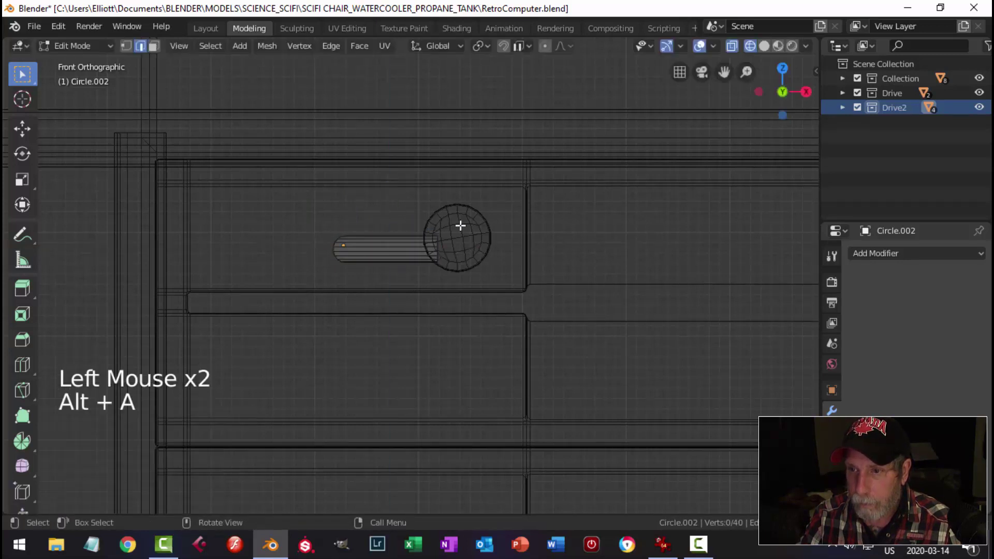
pyautogui.press('Tab')
pyautogui.press('z')
pyautogui.click(534, 238)
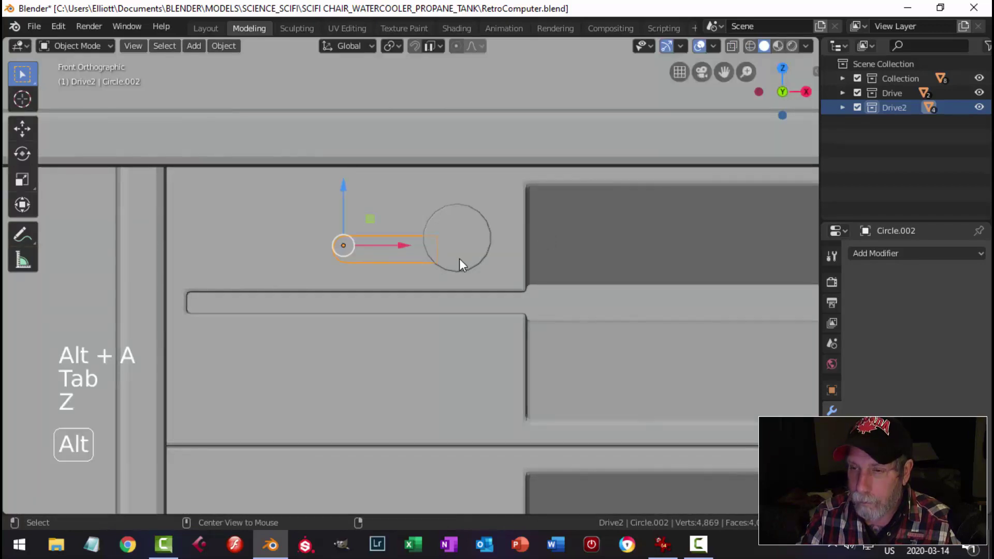
pyautogui.hotkey('alt', 'a')
# - Add a level 2 Subdivision Surface modifier to the round button and set its viewport subdivisions to 1
pyautogui.scroll(-3, 459, 259)
pyautogui.moveTo(459, 258); pyautogui.dragTo(468, 241, button='middle')
pyautogui.scroll(2, 455, 278)
pyautogui.click(470, 238)
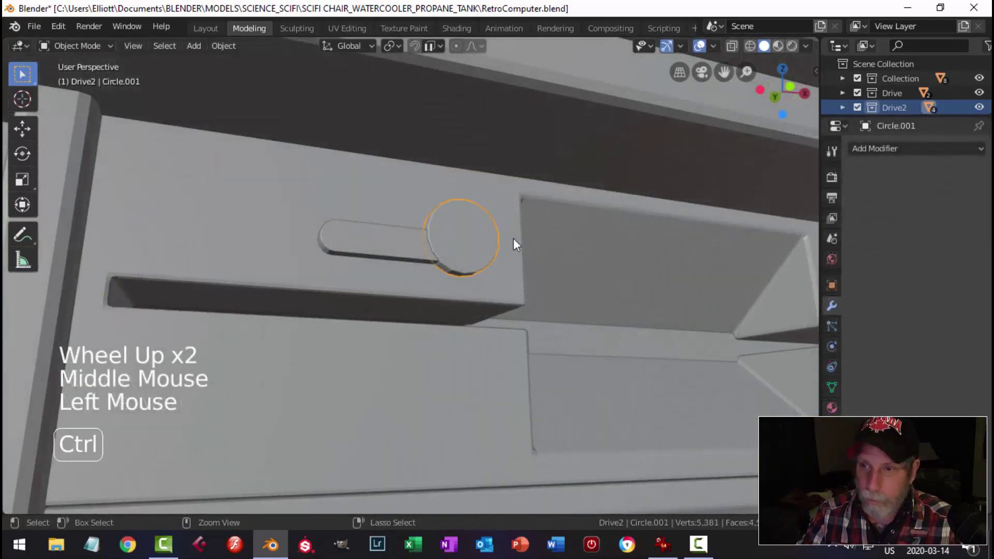
pyautogui.hotkey('ctrl', '2')
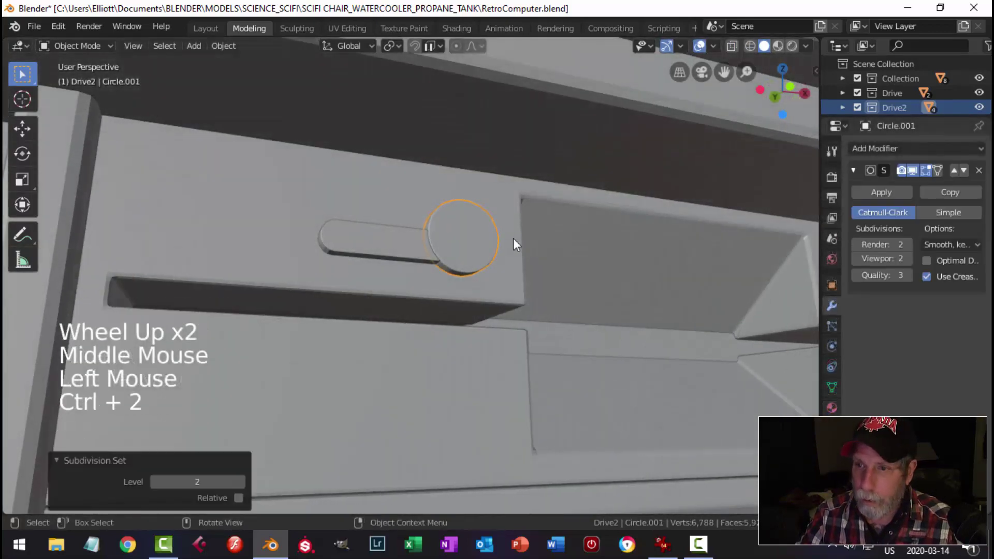
pyautogui.click(855, 258)
pyautogui.hotkey('alt', 'a')
# - Shade the loop of side faces around the half-round button smooth in Edit Mode
pyautogui.moveTo(479, 250); pyautogui.dragTo(505, 294, button='middle')
pyautogui.scroll(3, 458, 241)
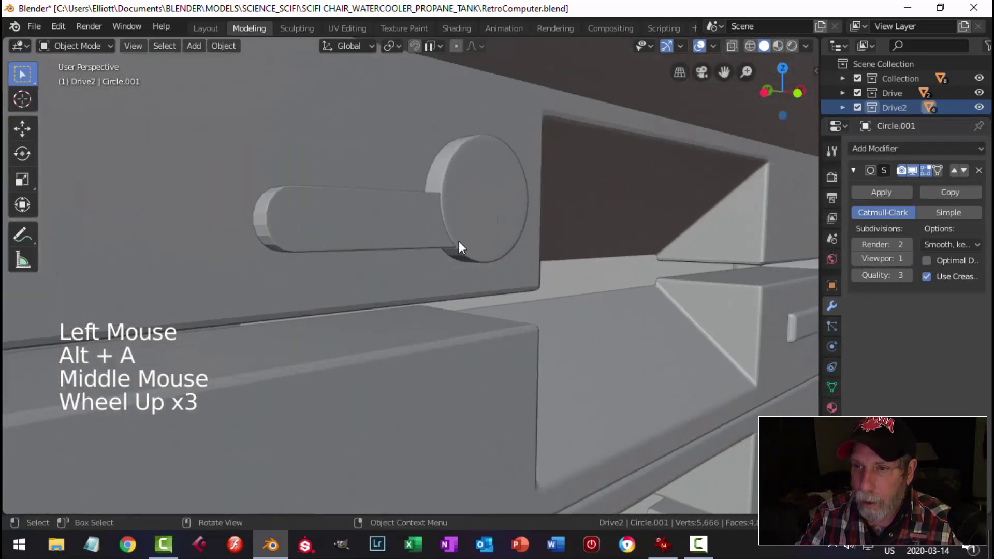
pyautogui.click(414, 234)
pyautogui.moveTo(435, 241); pyautogui.dragTo(433, 263, button='middle')
pyautogui.press('Tab')
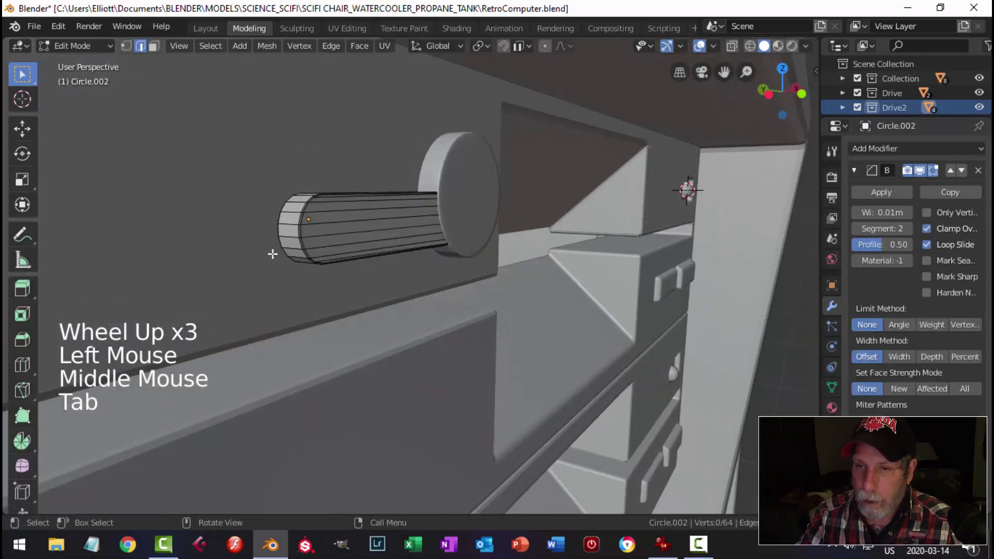
pyautogui.press('3')
pyautogui.keyDown('alt'); pyautogui.keyDown('shift'); pyautogui.click(292, 233); pyautogui.keyUp('shift'); pyautogui.keyUp('alt')
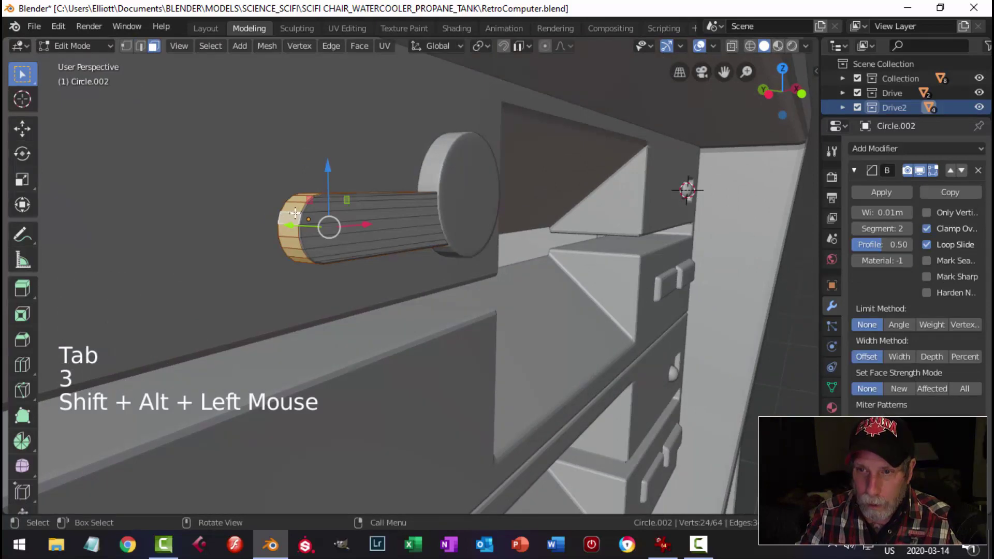
pyautogui.rightClick(290, 206)
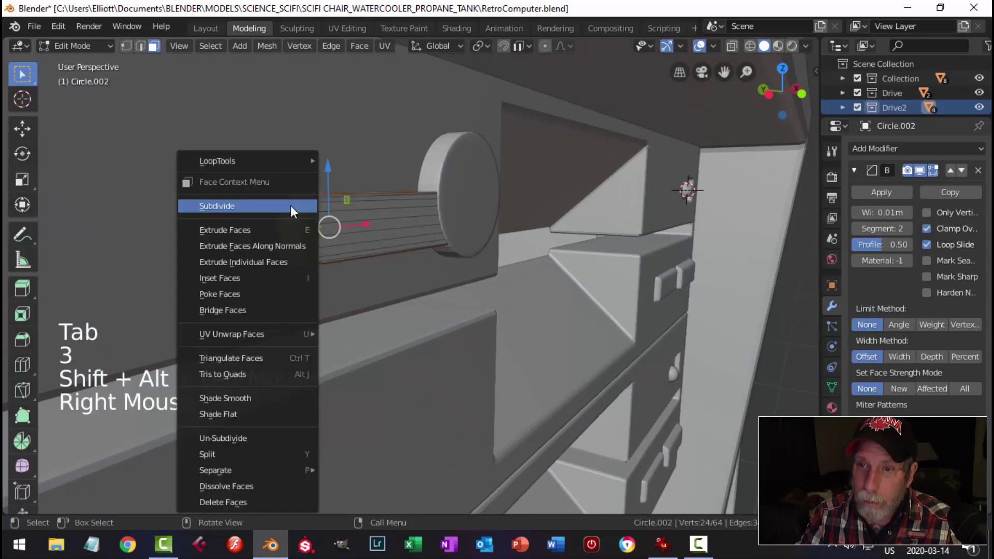
pyautogui.click(275, 397)
pyautogui.hotkey('alt', 'a')
pyautogui.press('Tab')
pyautogui.hotkey('alt', 'a')
# - Nudge the half-round button slightly upward along Z to line up with the centre of the round button
pyautogui.scroll(-2, 480, 247)
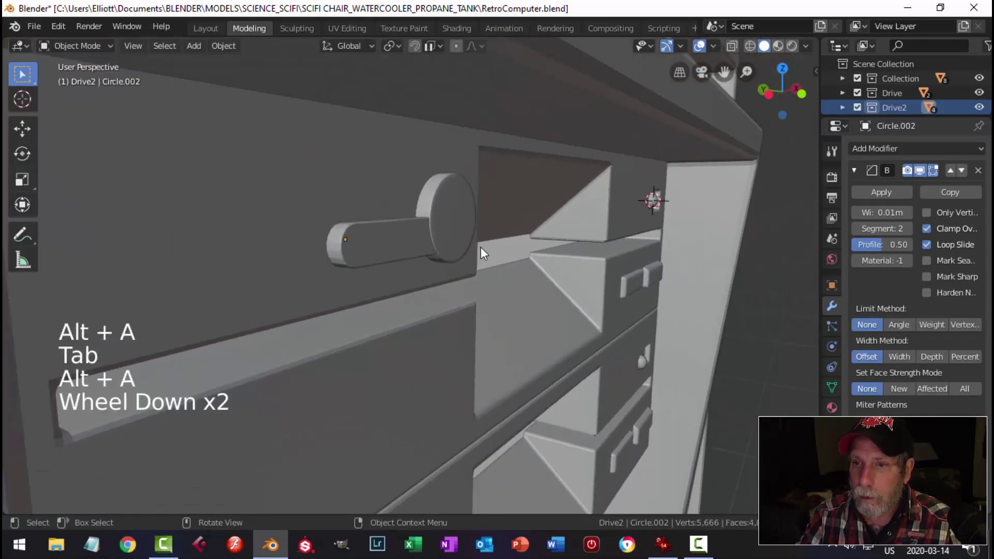
pyautogui.moveTo(481, 247); pyautogui.dragTo(395, 279, button='middle')
pyautogui.scroll(2, 482, 286)
pyautogui.moveTo(482, 287); pyautogui.dragTo(496, 188, button='middle')
pyautogui.scroll(-7, 461, 328)
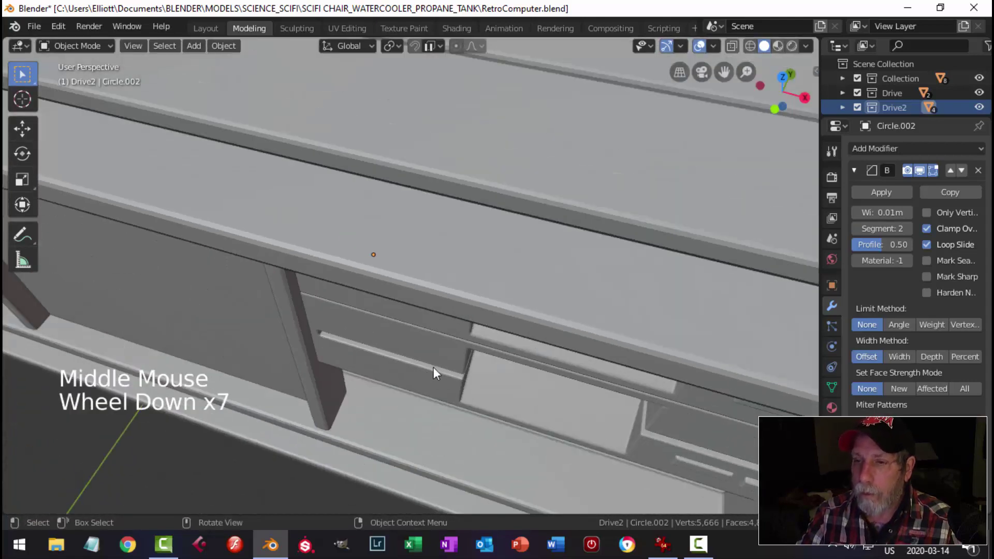
pyautogui.moveTo(434, 367); pyautogui.dragTo(452, 305, button='middle')
pyautogui.scroll(-5, 538, 314)
pyautogui.scroll(5, 427, 287)
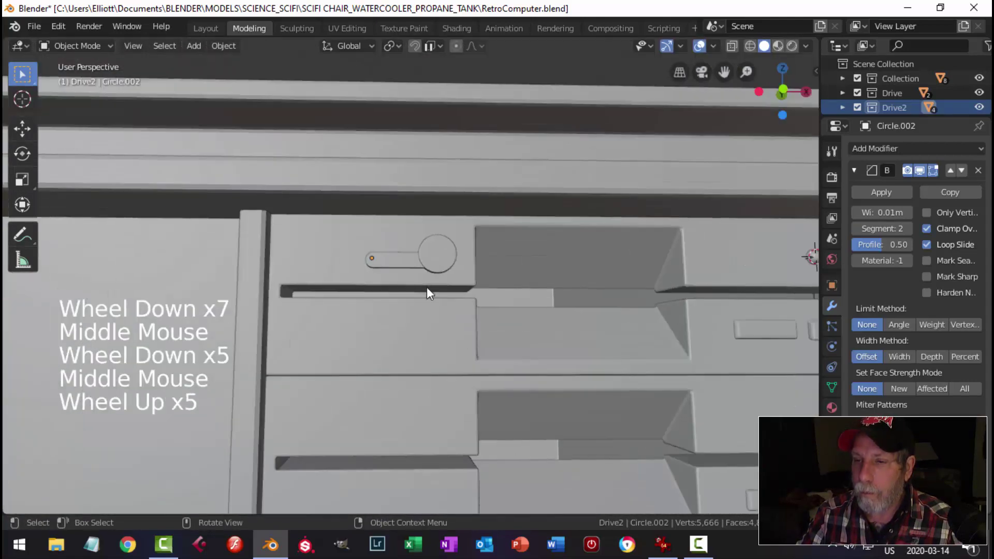
pyautogui.click(404, 262)
pyautogui.scroll(2, 389, 232)
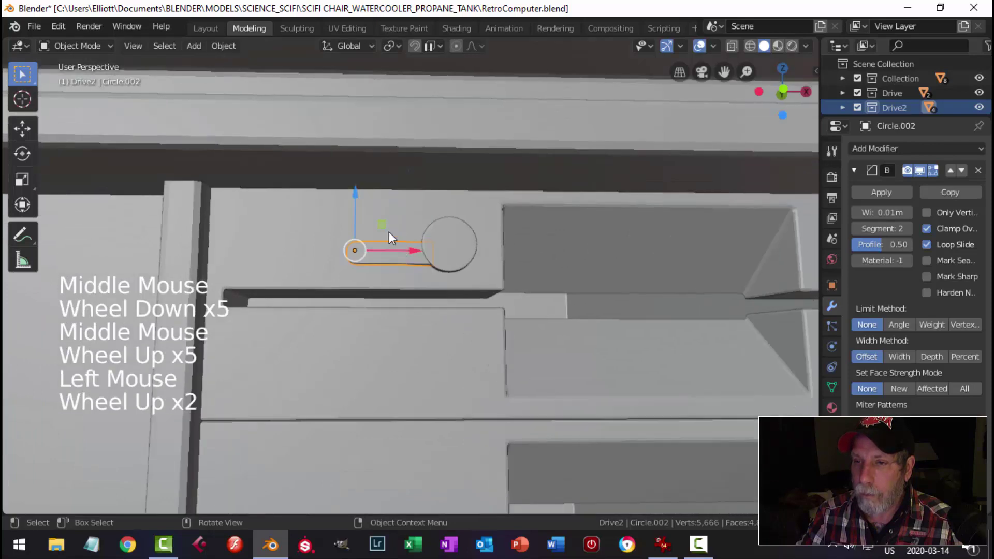
pyautogui.click(354, 190)
pyautogui.hotkey('alt', 'a')
# - Move the round button and the half-round button together into the Drive collection
pyautogui.scroll(-2, 501, 298)
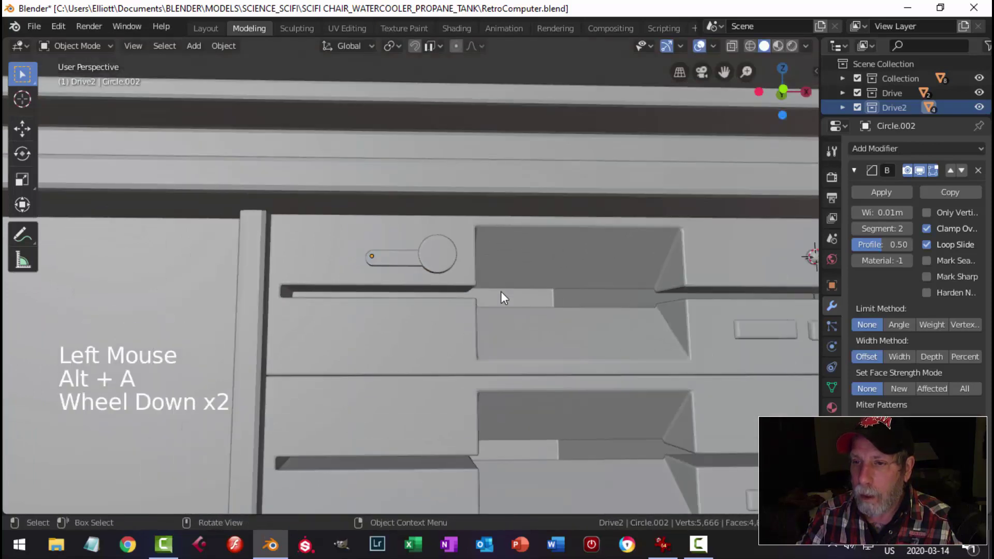
pyautogui.moveTo(501, 298); pyautogui.dragTo(434, 295, button='middle')
pyautogui.scroll(-7, 438, 292)
pyautogui.moveTo(552, 267); pyautogui.dragTo(551, 332, button='middle')
pyautogui.scroll(5, 482, 317)
pyautogui.scroll(2, 438, 313)
pyautogui.moveTo(438, 313); pyautogui.dragTo(459, 302, button='middle')
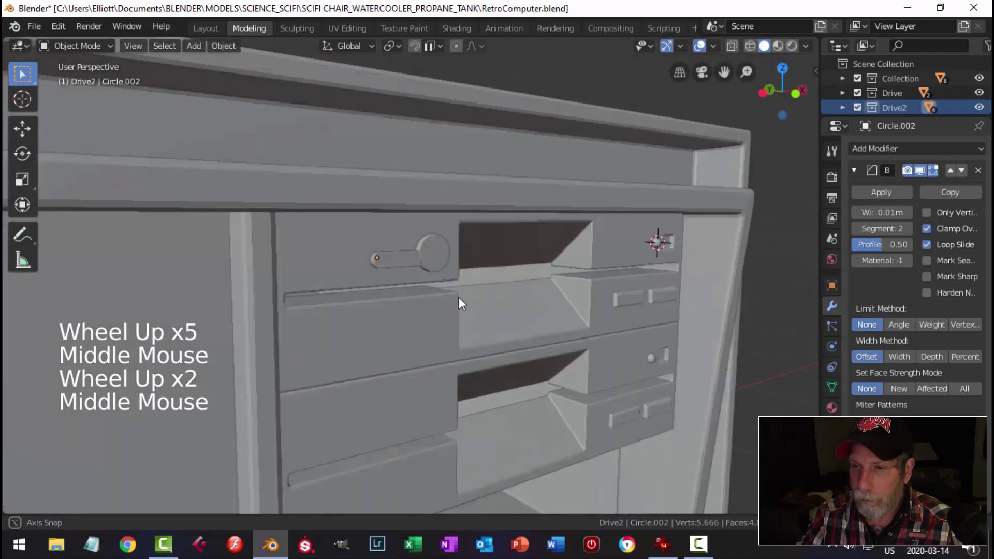
pyautogui.scroll(2, 456, 290)
pyautogui.click(428, 252)
pyautogui.keyDown('shift'); pyautogui.click(390, 257); pyautogui.keyUp('shift')
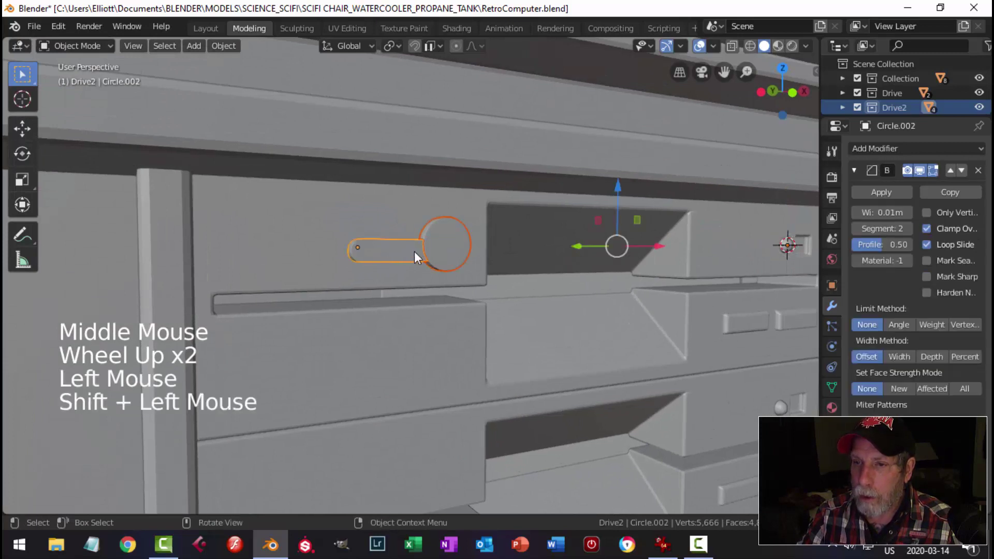
pyautogui.rightClick(396, 251)
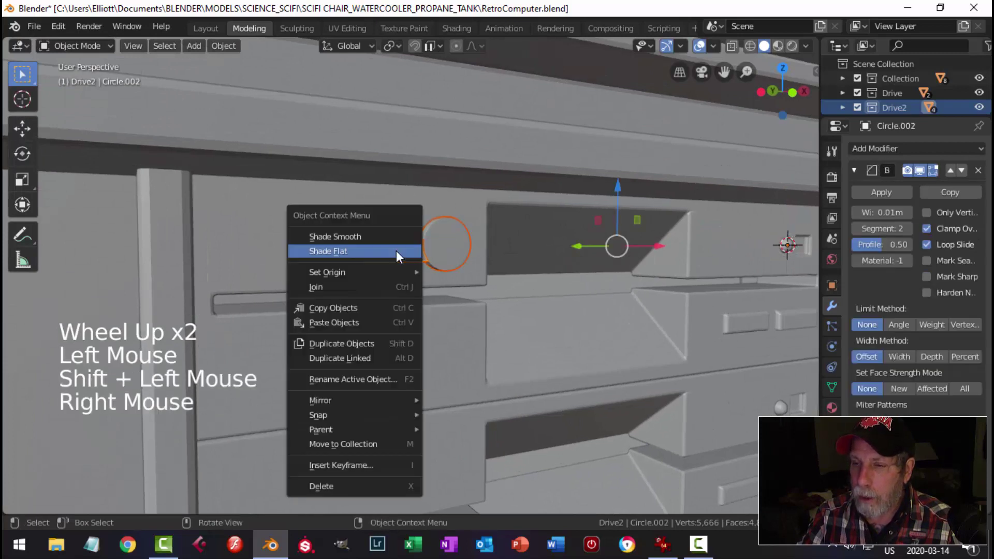
pyautogui.click(369, 441)
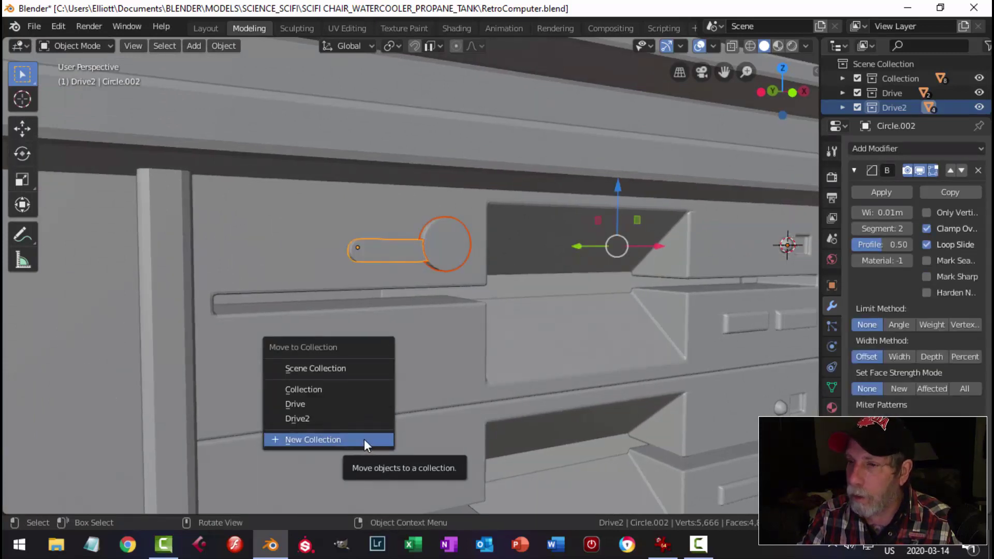
pyautogui.click(318, 404)
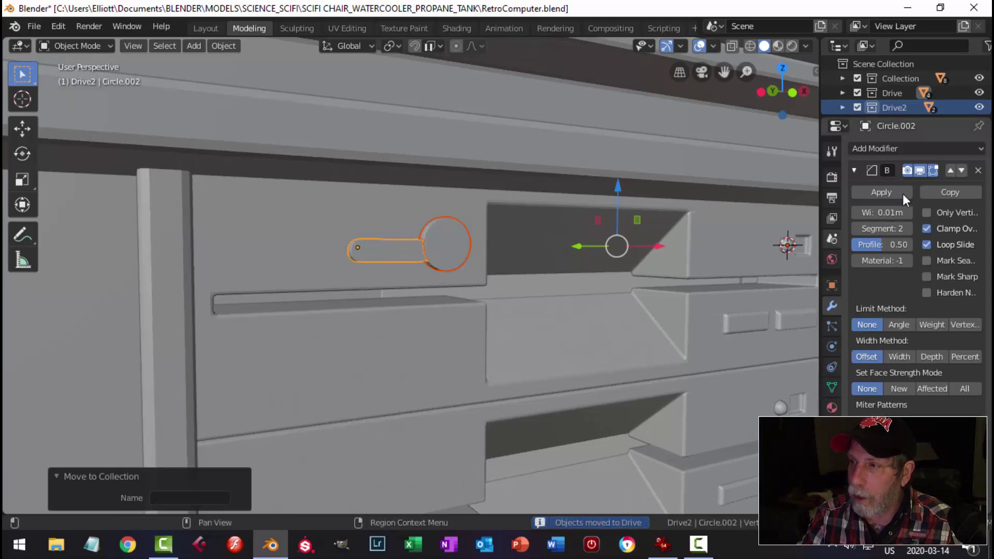
# - Hide and show the Drive collection to check which objects belong to it
pyautogui.click(856, 92)
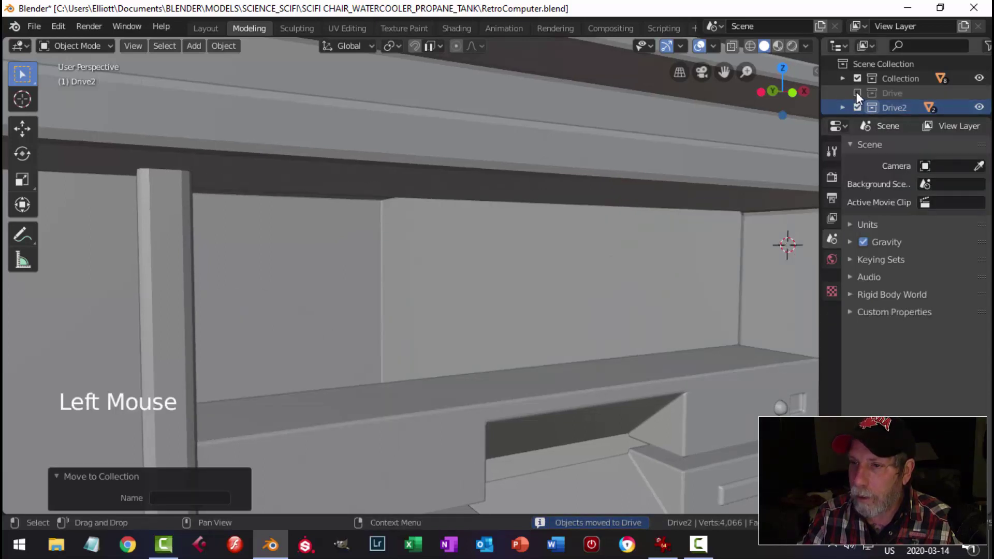
pyautogui.click(856, 93)
pyautogui.hotkey('alt', 'a')
# - Delete the old lower drive face object and the Drive2 collection
pyautogui.scroll(-6, 542, 299)
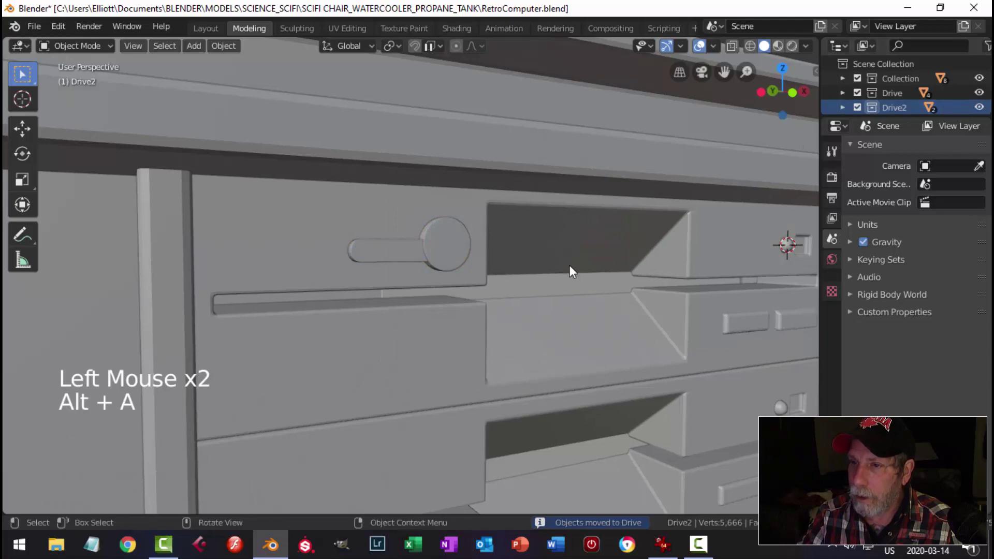
pyautogui.moveTo(567, 300); pyautogui.dragTo(548, 309, button='middle')
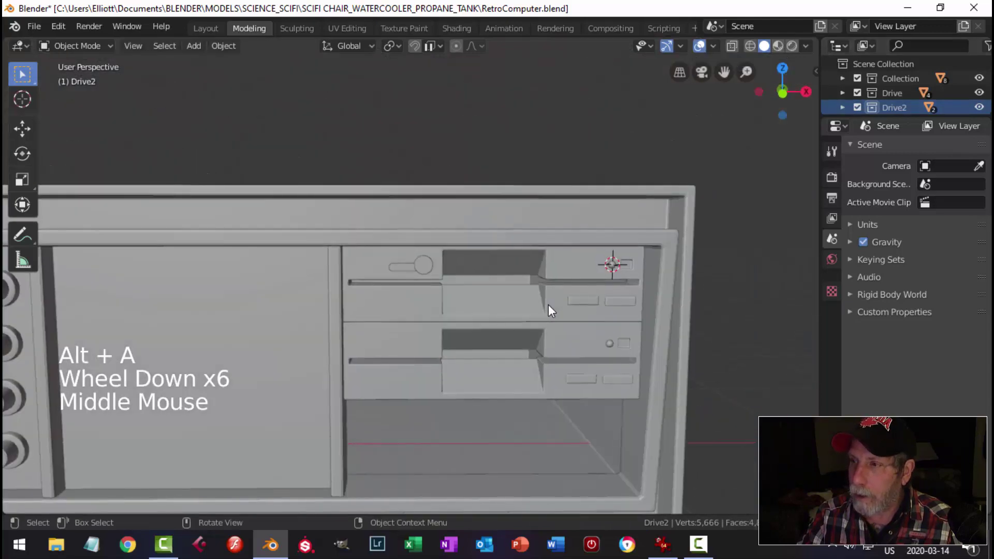
pyautogui.click(433, 343)
pyautogui.press('x')
pyautogui.click(430, 341)
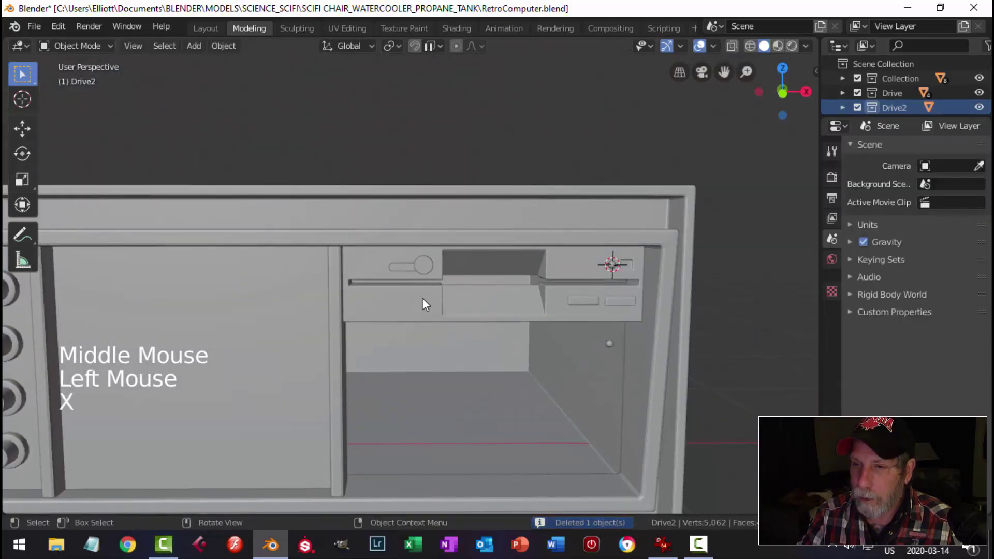
pyautogui.click(892, 104)
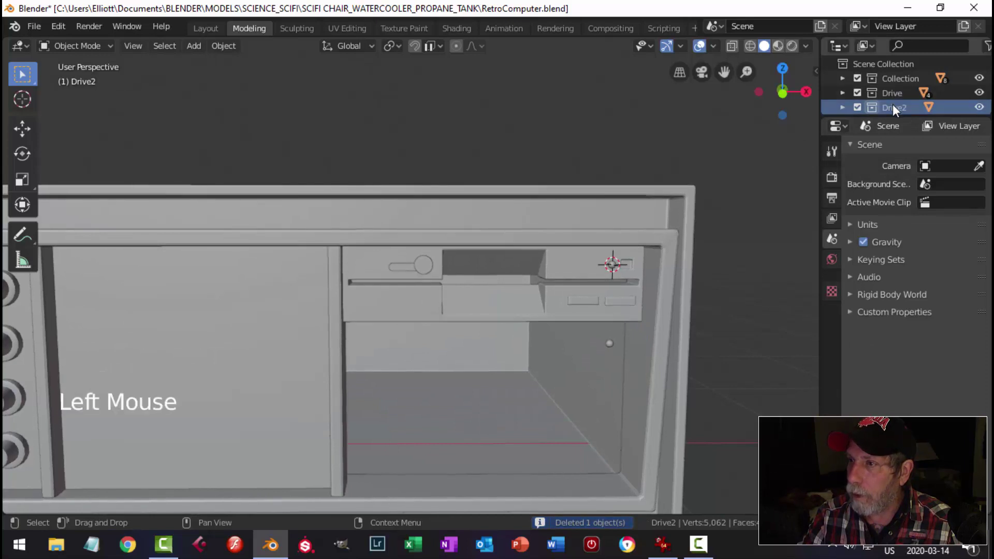
pyautogui.rightClick(892, 104)
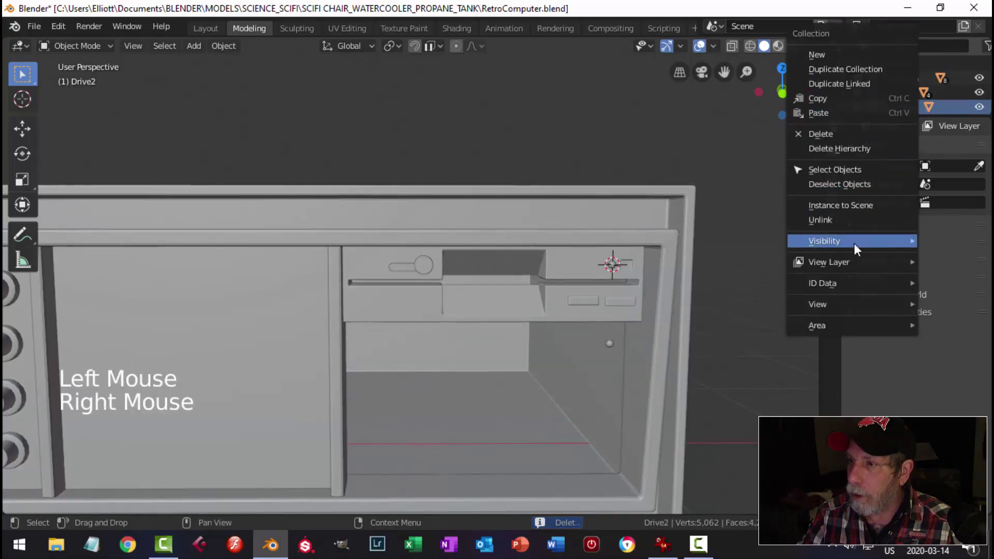
pyautogui.click(849, 133)
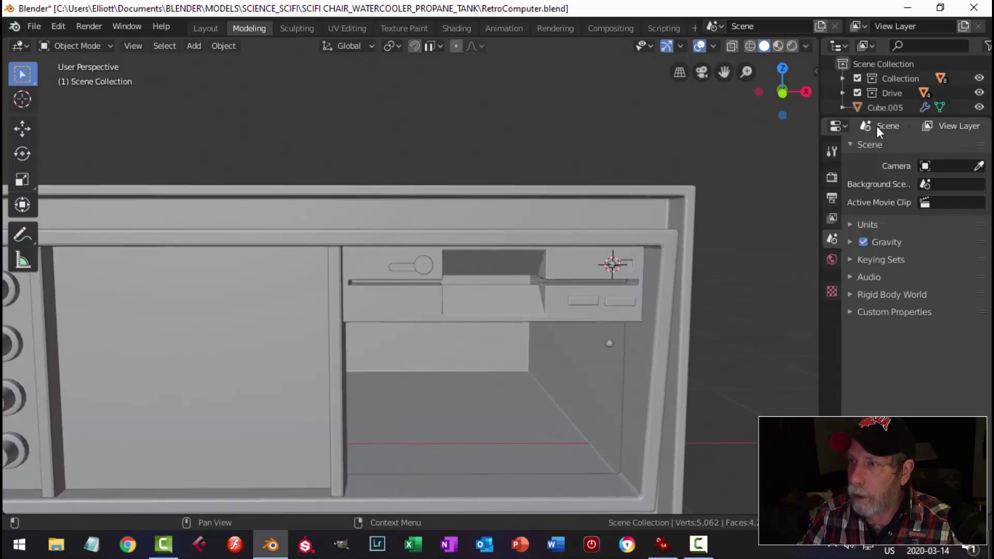
# - Duplicate all objects of the Drive collection in place and move the copies 0.277 m down along Z
pyautogui.click(892, 94)
pyautogui.rightClick(892, 94)
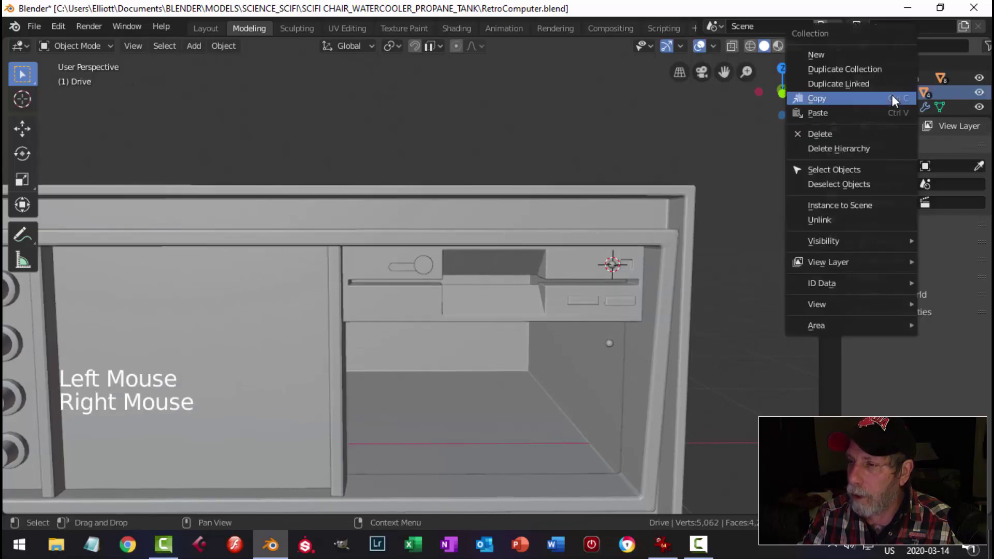
pyautogui.click(849, 169)
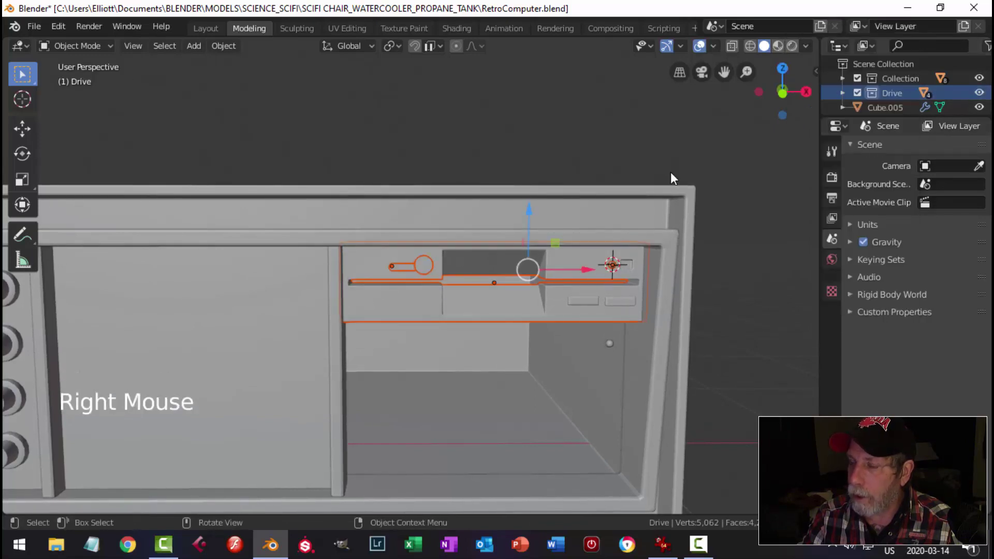
pyautogui.moveTo(516, 318); pyautogui.dragTo(556, 325, button='middle')
pyautogui.hotkey('shift', 'd')
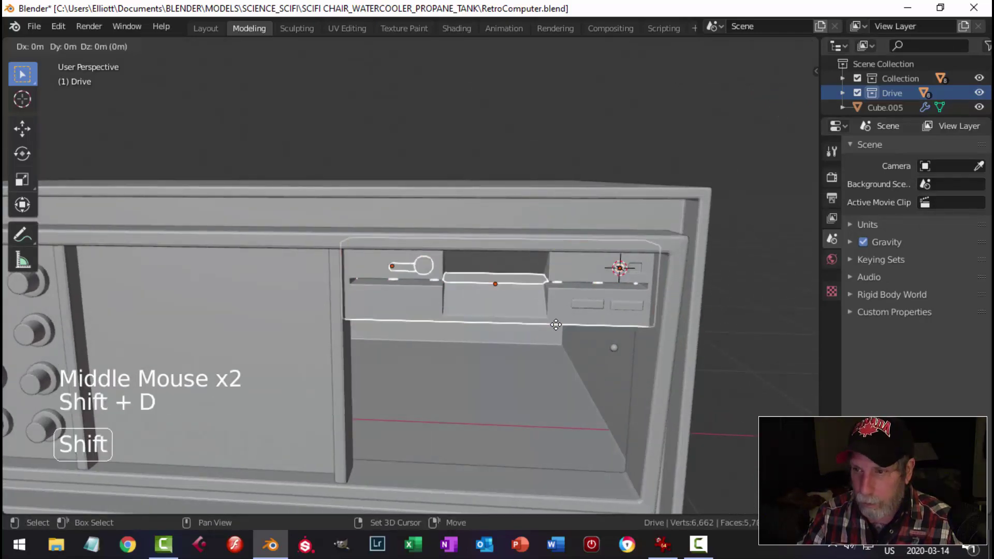
pyautogui.rightClick(556, 324)
pyautogui.moveTo(530, 218); pyautogui.dragTo(536, 303)
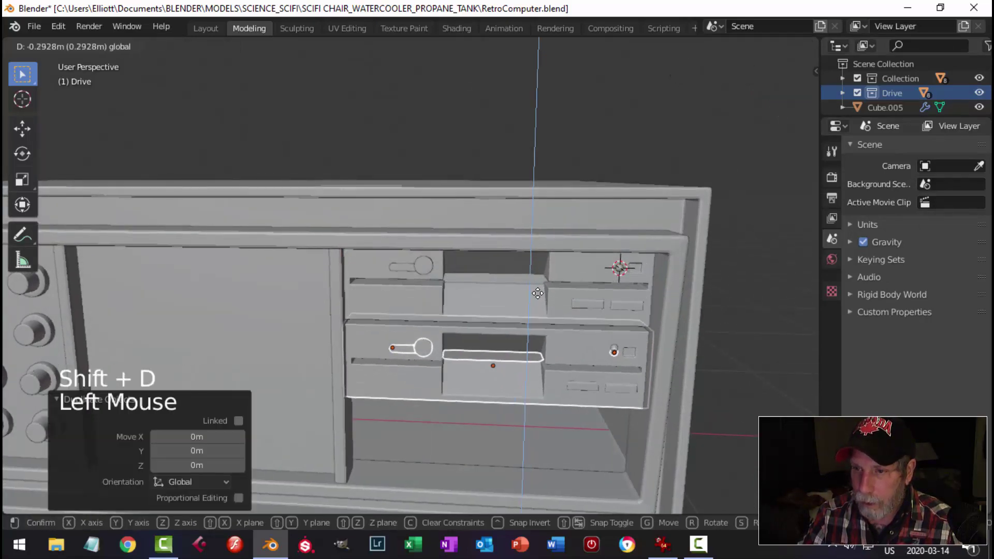
pyautogui.click(603, 310)
pyautogui.rightClick(585, 340)
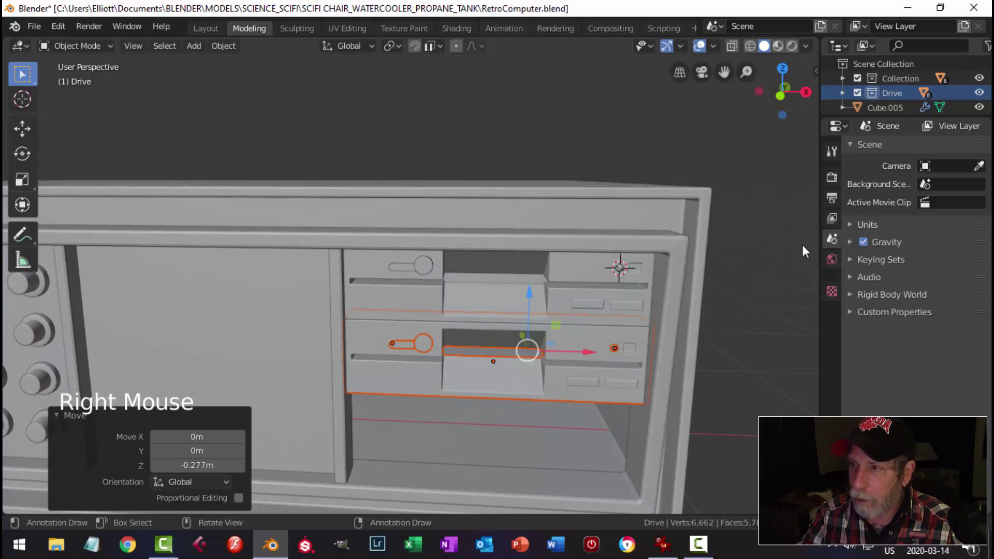
pyautogui.press('Escape')
pyautogui.rightClick(579, 335)
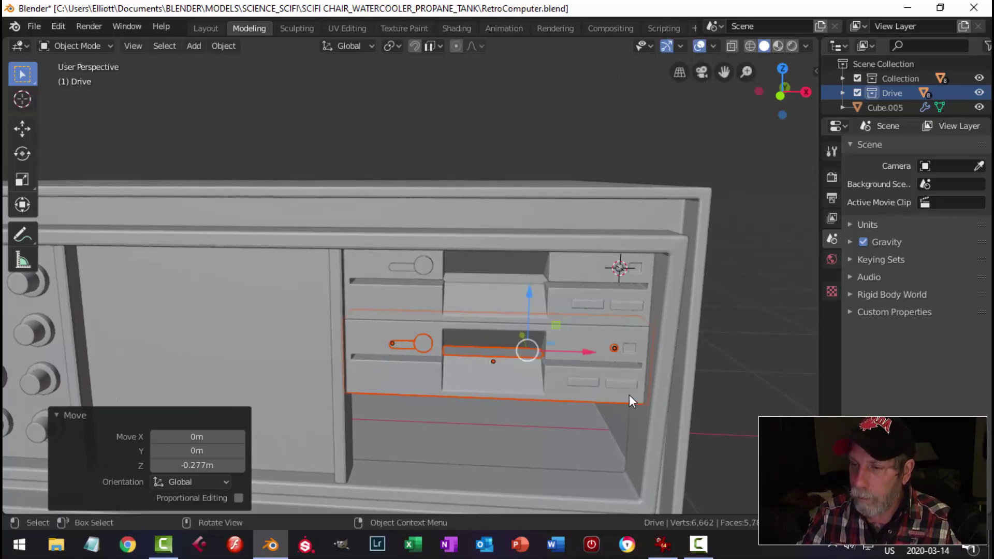
# - Move the duplicated lower drive's face, latch and round button into a new collection named Drive2
pyautogui.moveTo(629, 394); pyautogui.dragTo(569, 368, button='middle')
pyautogui.hotkey('alt', 'a')
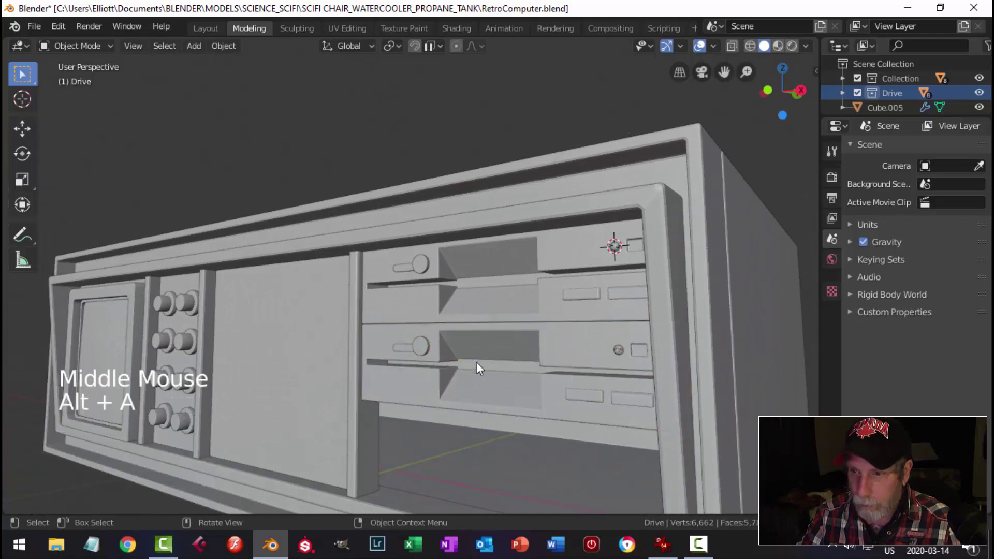
pyautogui.click(414, 346)
pyautogui.scroll(2, 419, 358)
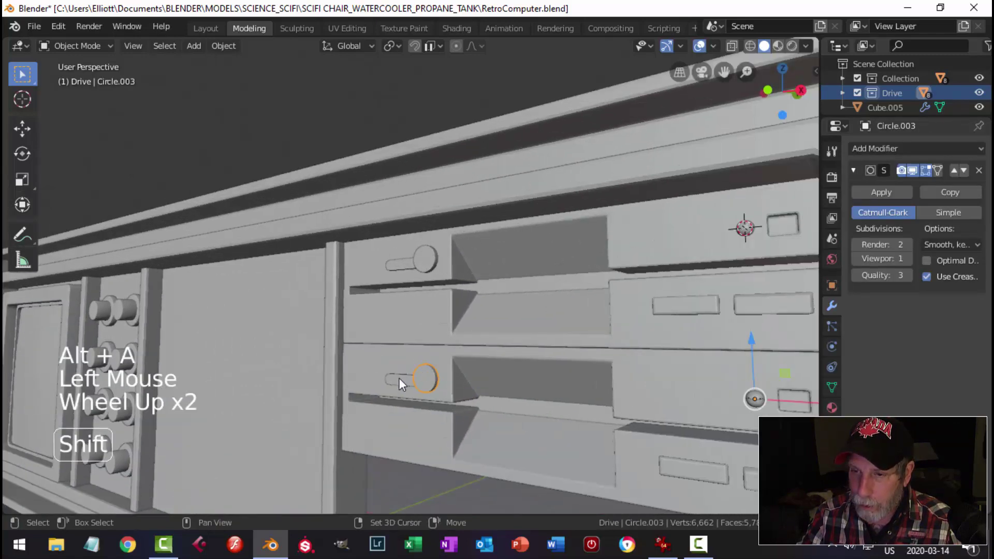
pyautogui.keyDown('shift'); pyautogui.click(399, 379); pyautogui.keyUp('shift')
pyautogui.keyDown('shift'); pyautogui.click(750, 398); pyautogui.keyUp('shift')
pyautogui.keyDown('shift'); pyautogui.click(754, 399); pyautogui.keyUp('shift')
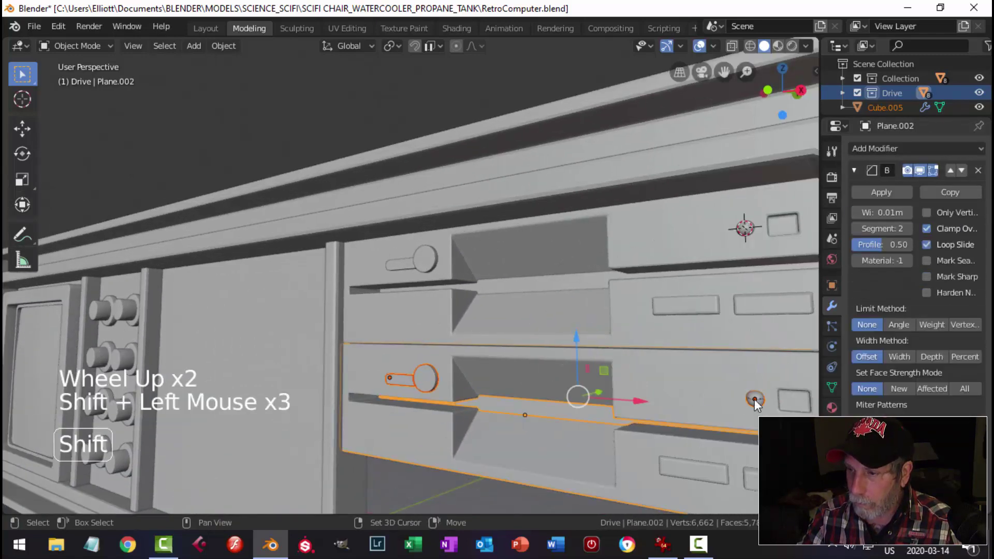
pyautogui.rightClick(679, 381)
pyautogui.click(679, 381)
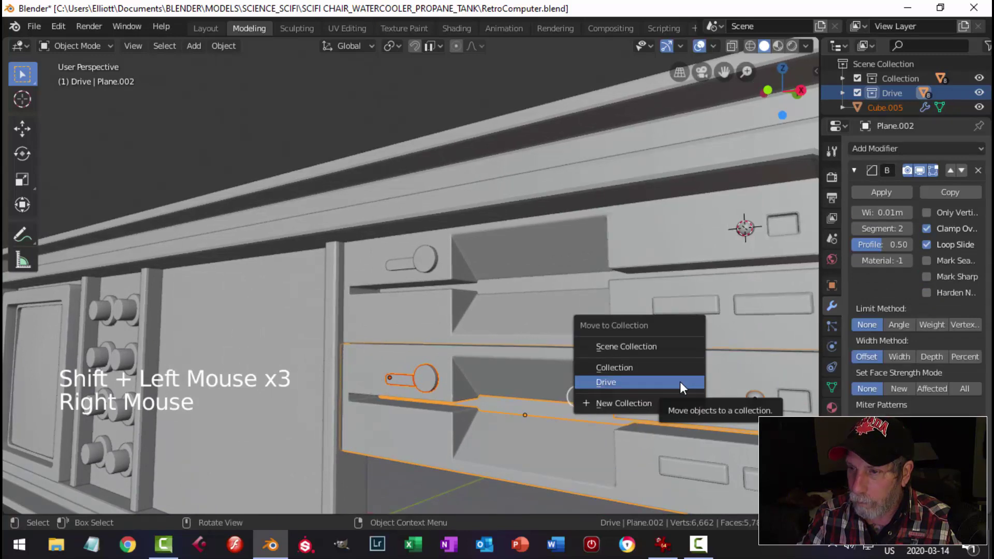
pyautogui.click(654, 400)
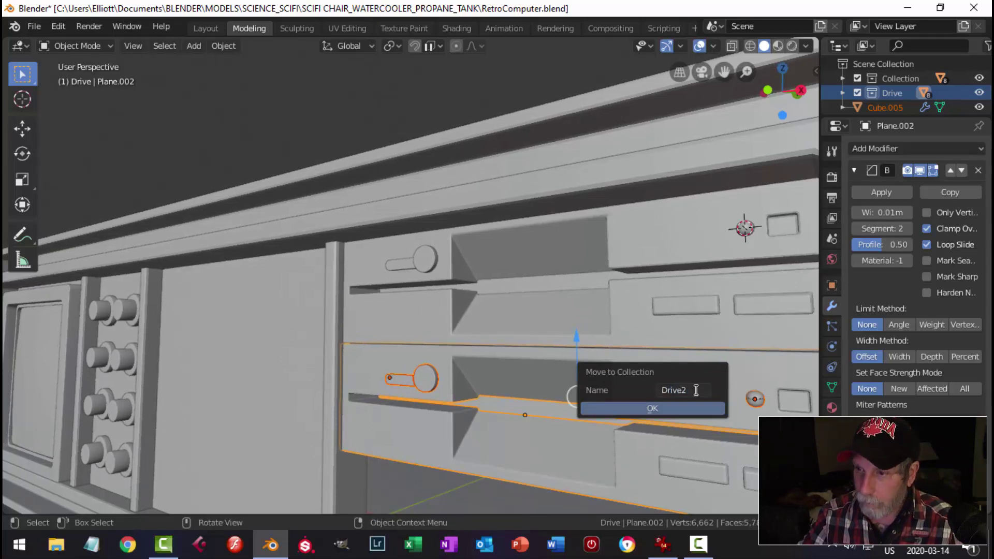
pyautogui.click(686, 409)
pyautogui.hotkey('alt', 'a')
# - Turn on Cavity in the viewport shading options so the model's edges stand out
pyautogui.scroll(-3, 455, 408)
pyautogui.moveTo(455, 408); pyautogui.dragTo(486, 316, button='middle')
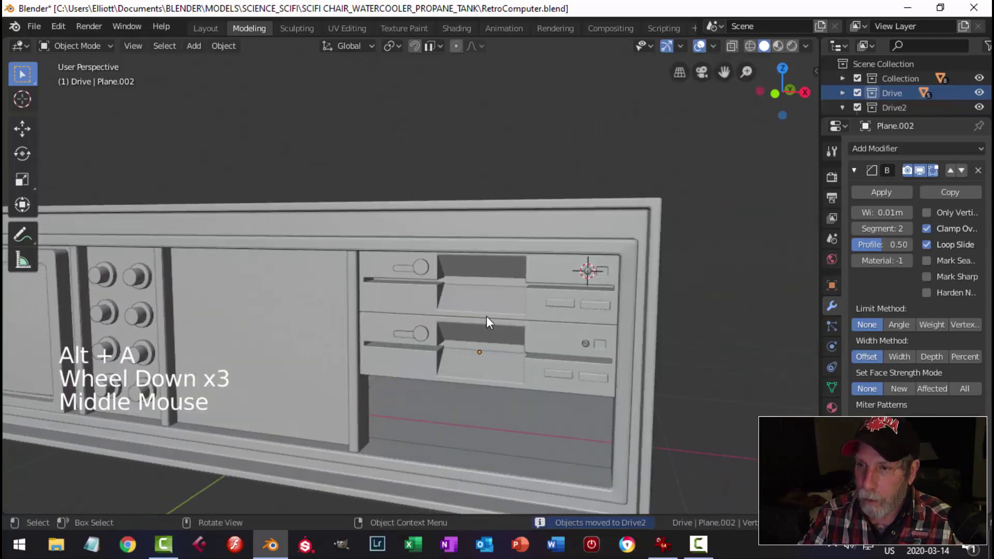
pyautogui.scroll(-2, 549, 349)
pyautogui.moveTo(549, 350); pyautogui.dragTo(611, 272, button='middle')
pyautogui.click(806, 46)
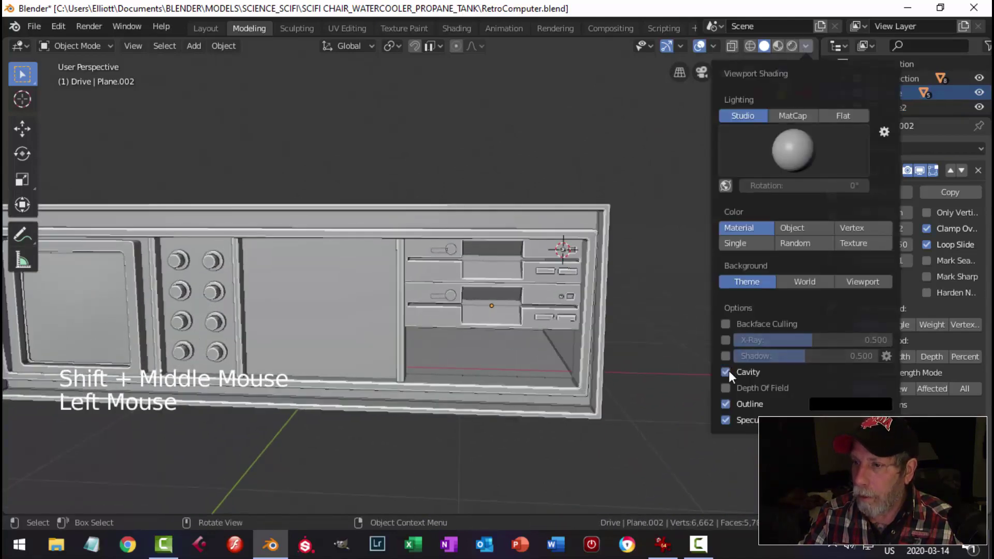
pyautogui.scroll(3, 576, 367)
pyautogui.moveTo(576, 367)
pyautogui.mouseDown(button='middle')
pyautogui.moveTo(585, 319)
pyautogui.moveTo(544, 283)
pyautogui.moveTo(644, 348)
pyautogui.moveTo(595, 353)
pyautogui.moveTo(593, 364)
pyautogui.moveTo(608, 344)
pyautogui.mouseUp(button='middle')
pyautogui.scroll(-3, 642, 347)
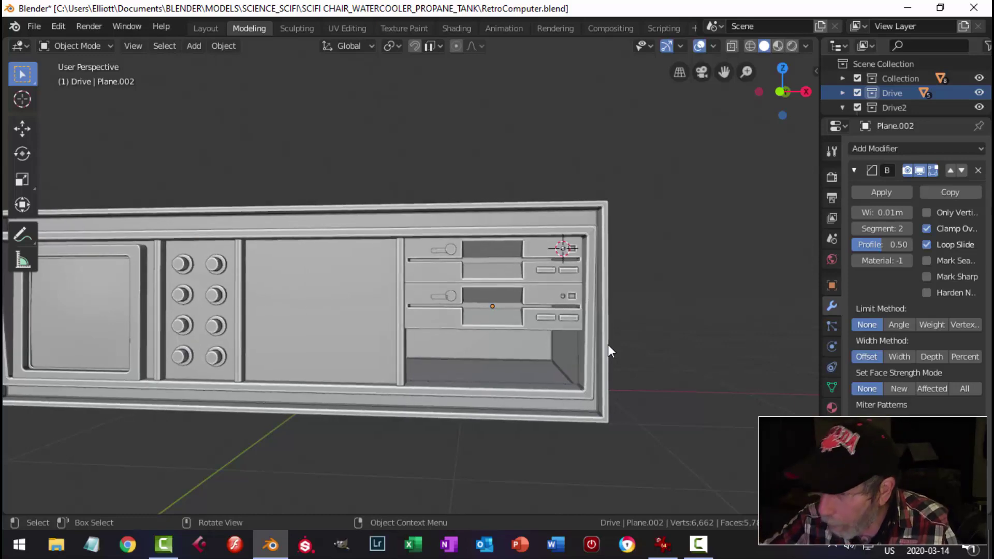
# - Look over the computer's whole front, from the screen and knobs to the empty bay below the drives
pyautogui.scroll(2, 643, 345)
pyautogui.moveTo(644, 346); pyautogui.dragTo(389, 335, button='middle')
pyautogui.click(368, 326)
pyautogui.hotkey('alt', 'a')
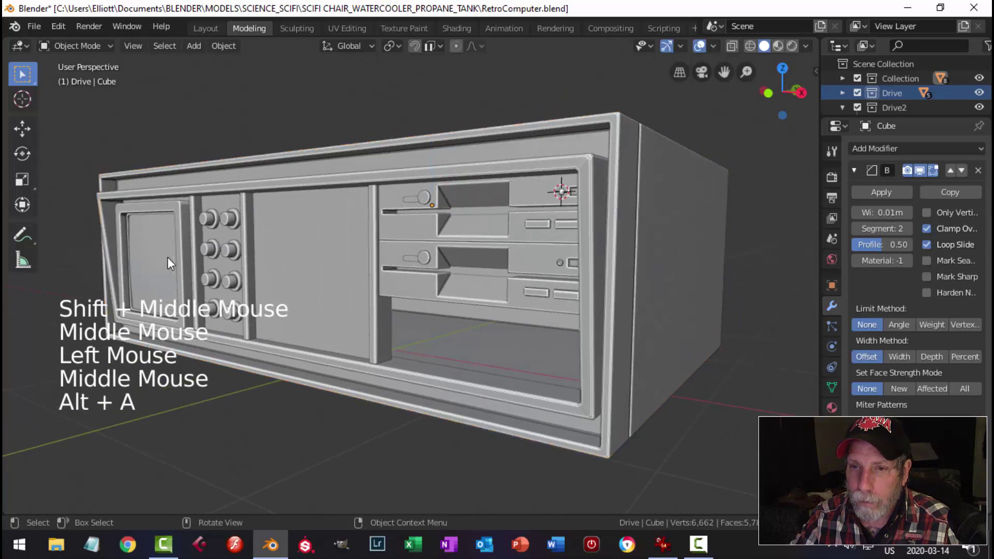
pyautogui.scroll(-2, 250, 295)
pyautogui.keyDown('shift'); pyautogui.moveTo(251, 295); pyautogui.dragTo(532, 285, button='middle'); pyautogui.keyUp('shift')
pyautogui.click(414, 294)
pyautogui.hotkey('alt', 'a')
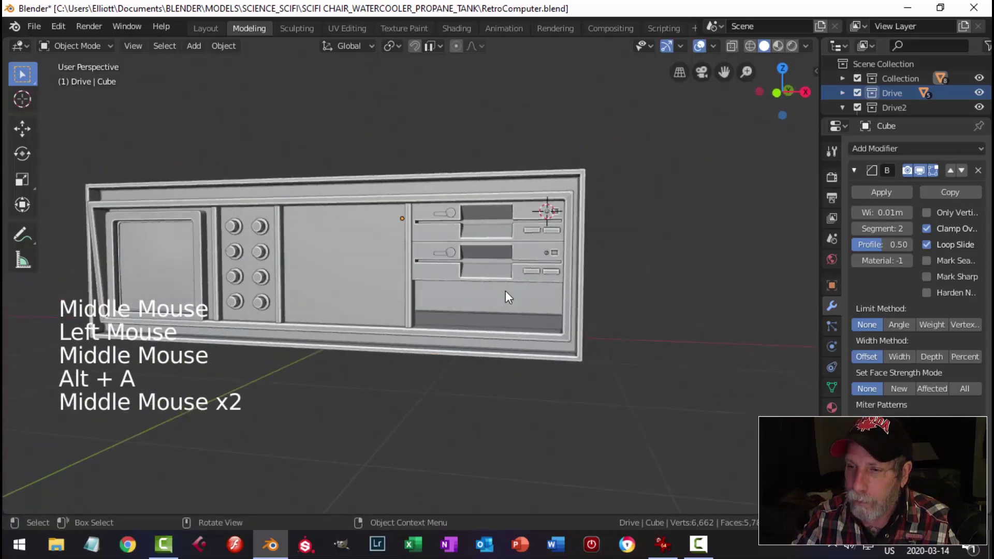
# - Snap the 3D cursor to the lower drive's face and add a plane there
pyautogui.click(485, 274)
pyautogui.hotkey('shift', 's')
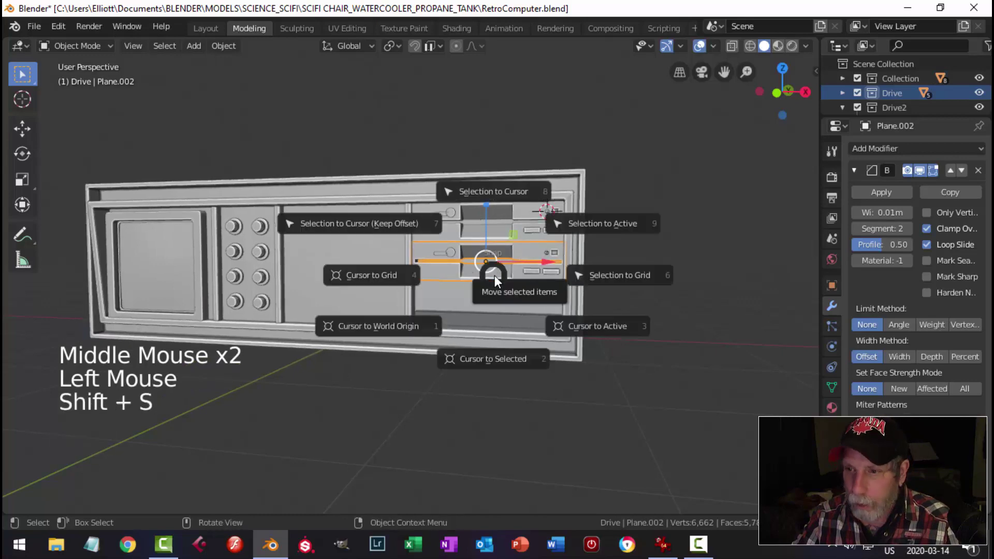
pyautogui.click(492, 357)
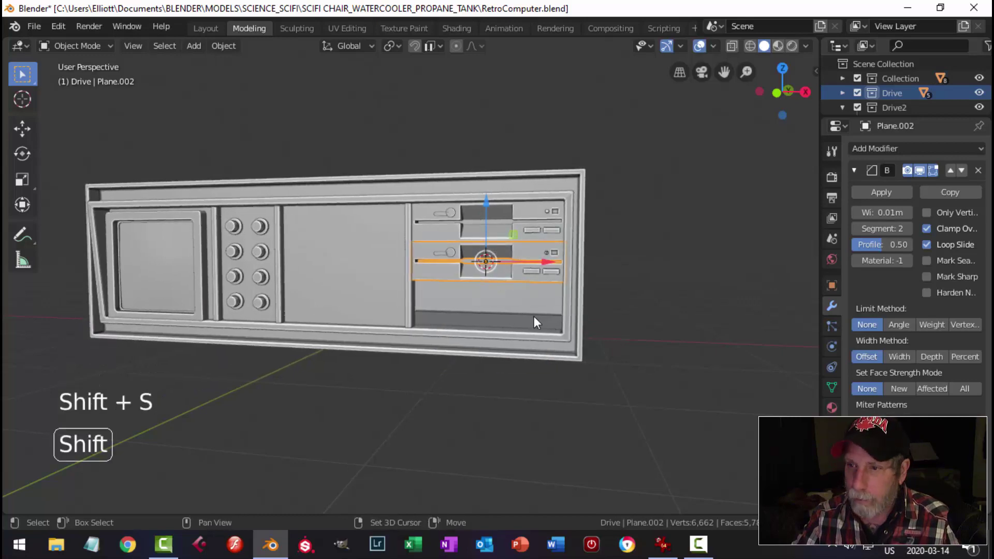
pyautogui.hotkey('shift', 'a')
pyautogui.moveTo(513, 247)
pyautogui.click(595, 248)
# - Rotate the new plane's mesh 90 degrees about X so that it stands upright
pyautogui.moveTo(602, 253); pyautogui.dragTo(604, 310, button='middle')
pyautogui.press('Tab')
pyautogui.write('rx')
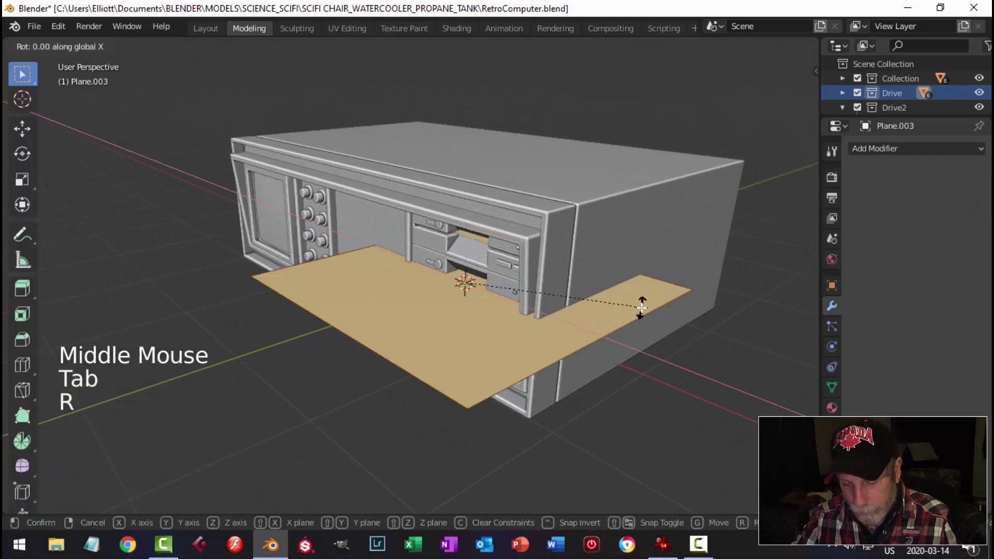
pyautogui.write('90')
pyautogui.press('Return')
# - Scale the upright plane to about 0.505 overall and flatten it to about 0.289 along Z
pyautogui.press('s')
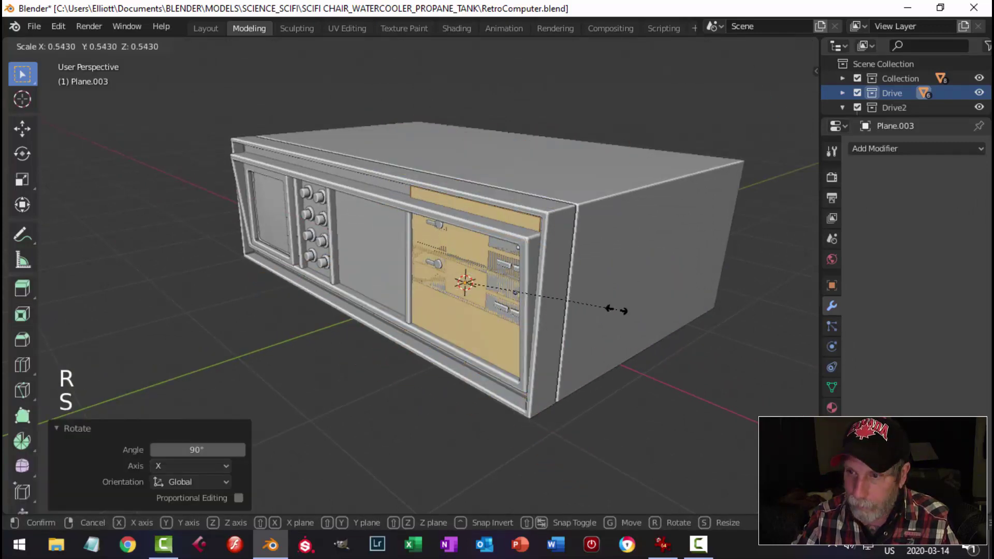
pyautogui.click(609, 311)
pyautogui.moveTo(610, 310)
pyautogui.mouseDown(button='middle')
pyautogui.moveTo(576, 311)
pyautogui.moveTo(620, 321)
pyautogui.mouseUp(button='middle')
pyautogui.press('s')
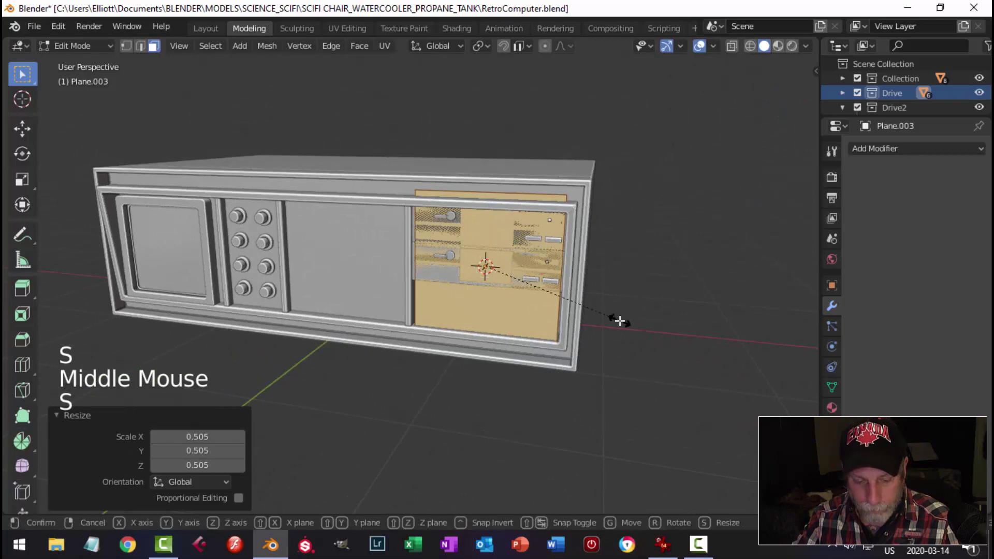
pyautogui.press('z')
pyautogui.click(487, 253)
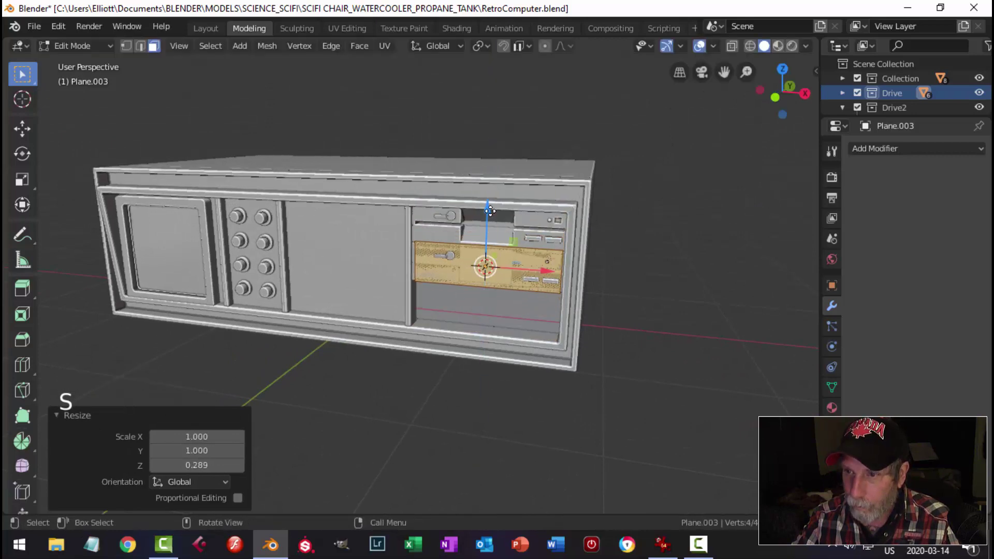
# - Move the plane down along Z by about 0.284 m and another 0.019 m into the empty bay below the drives
pyautogui.moveTo(489, 210); pyautogui.dragTo(482, 250)
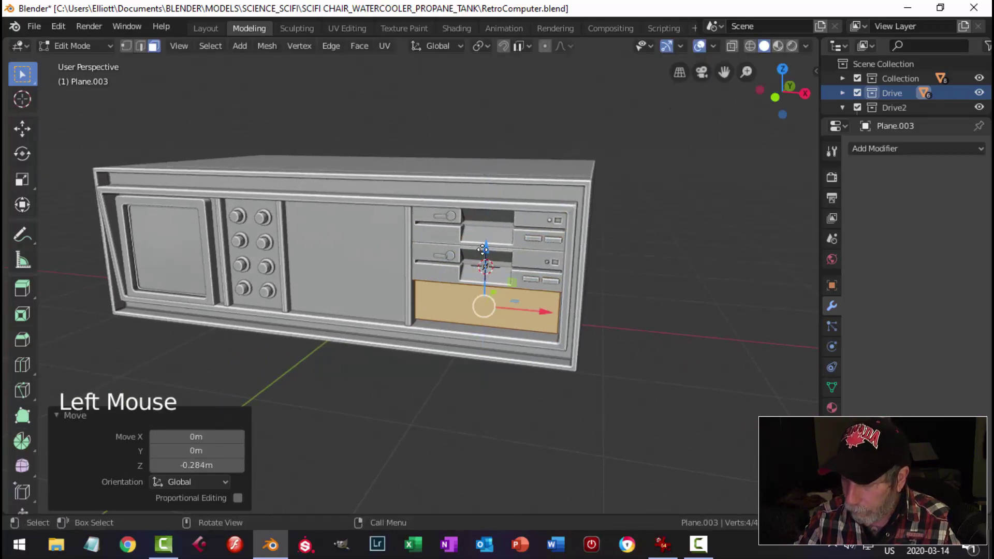
pyautogui.press('KP_1')
pyautogui.scroll(5, 496, 252)
pyautogui.keyDown('shift'); pyautogui.moveTo(682, 338); pyautogui.dragTo(581, 318, button='middle'); pyautogui.keyUp('shift')
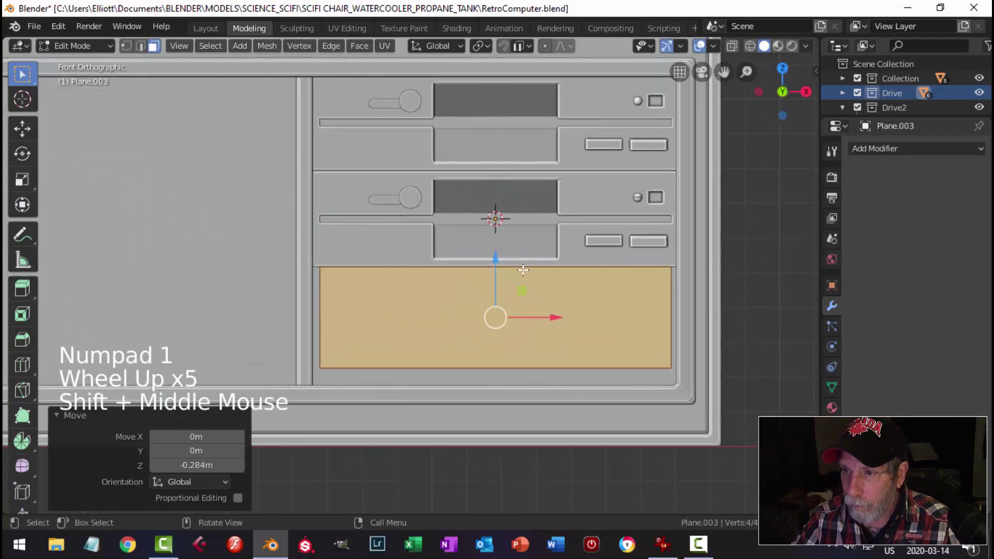
pyautogui.moveTo(496, 259); pyautogui.dragTo(495, 265)
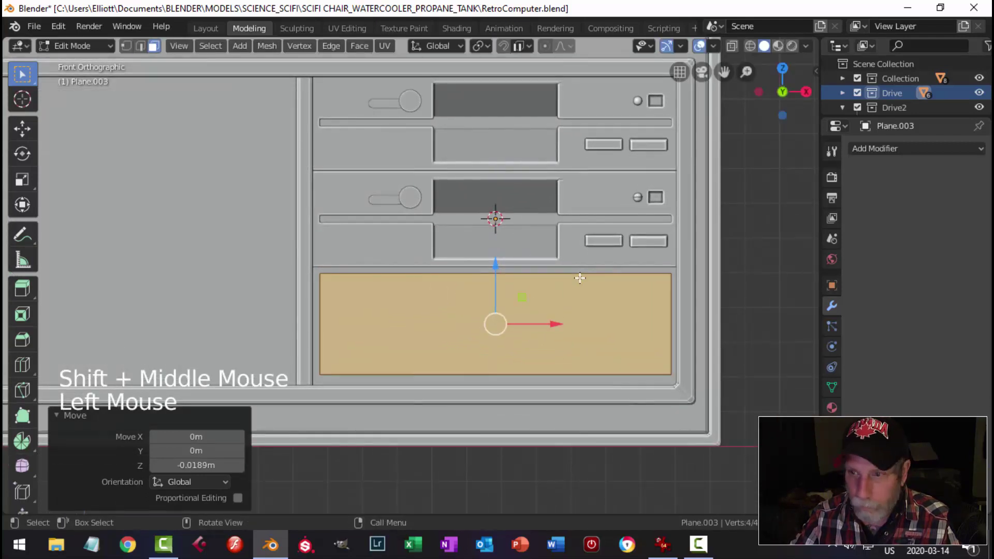
# - Move the plane's top edge up to the lower drive and its left edge out to the bay's side
pyautogui.press('2')
pyautogui.click(501, 254)
pyautogui.doubleClick(495, 219)
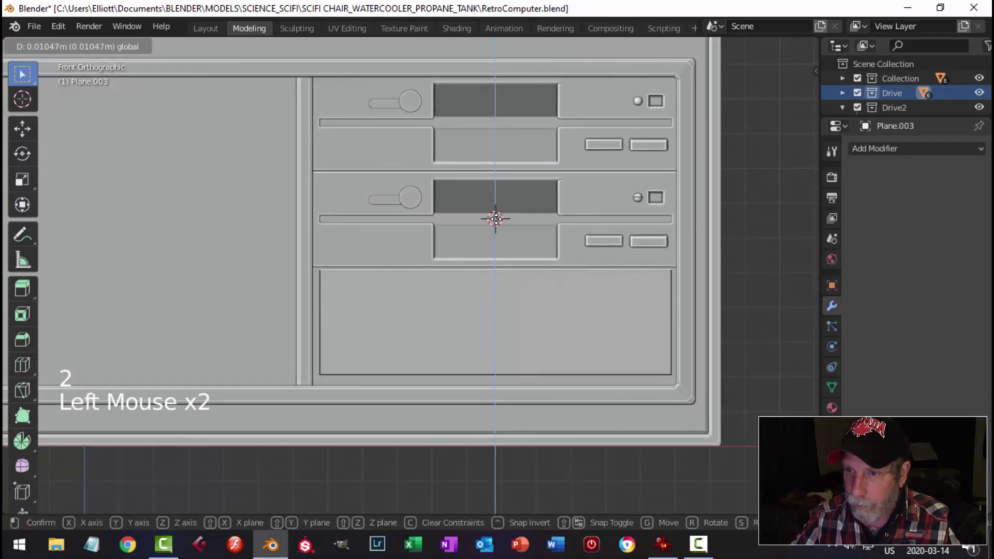
pyautogui.hotkey('alt', 'a')
pyautogui.click(321, 288)
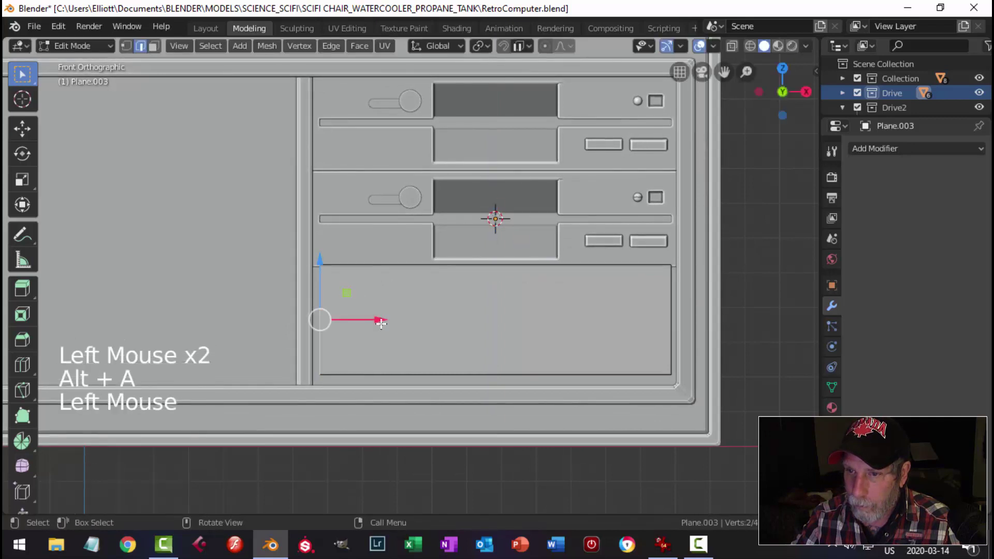
pyautogui.click(381, 323)
pyautogui.hotkey('alt', 'a')
# - Extend the plane's right and bottom edges to the frame so the panel fills the bay
pyautogui.click(672, 307)
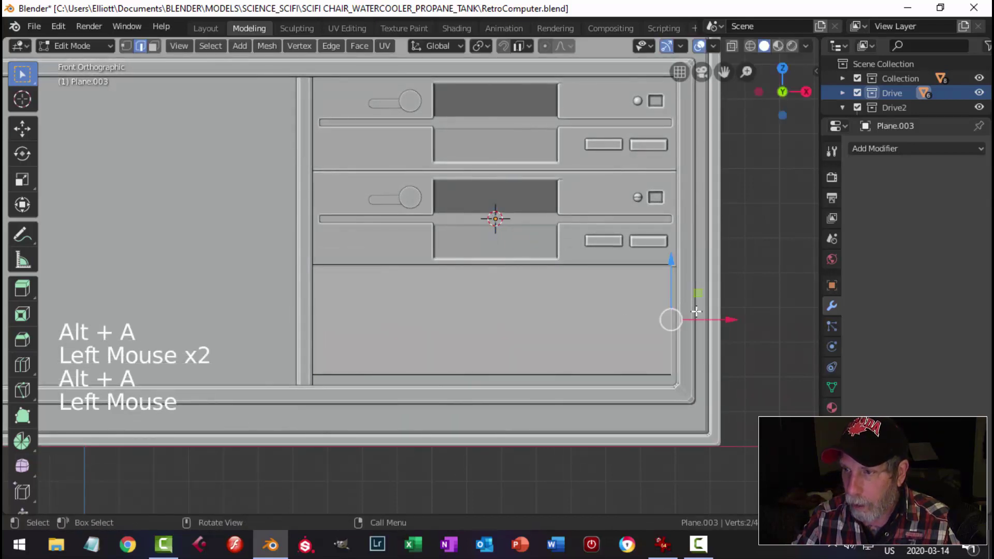
pyautogui.click(696, 311)
pyautogui.hotkey('alt', 'a')
pyautogui.click(540, 342)
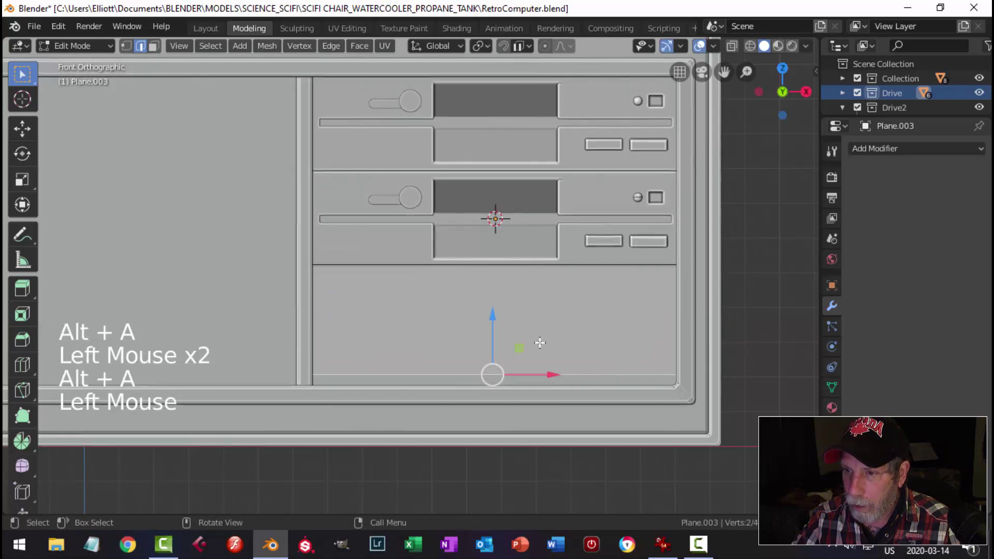
pyautogui.click(539, 343)
pyautogui.hotkey('alt', 'a')
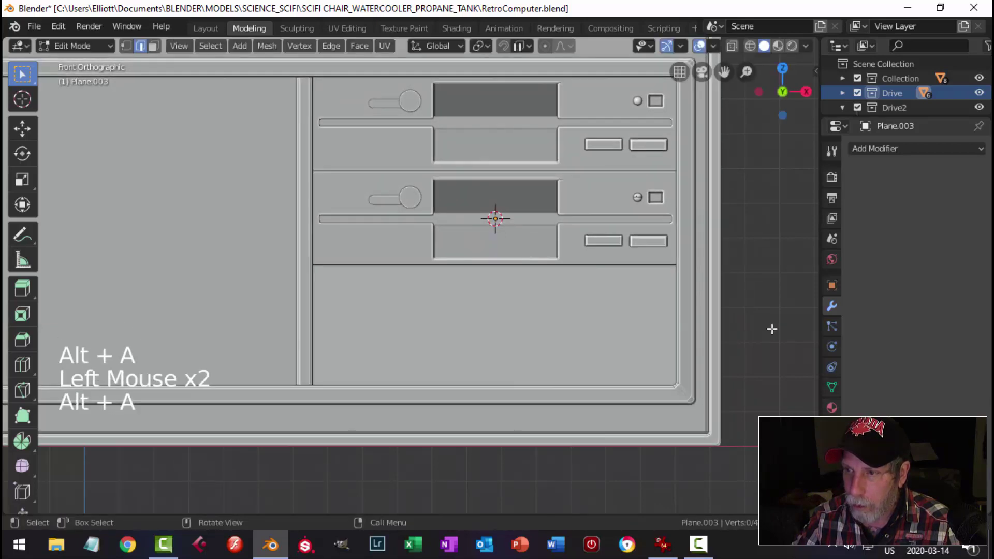
# - Extrude the whole bay panel by about 0.011 m to give it thickness
pyautogui.moveTo(772, 328); pyautogui.dragTo(628, 338, button='middle')
pyautogui.press('a')
pyautogui.scroll(2, 488, 348)
pyautogui.hotkey('alt', 'a')
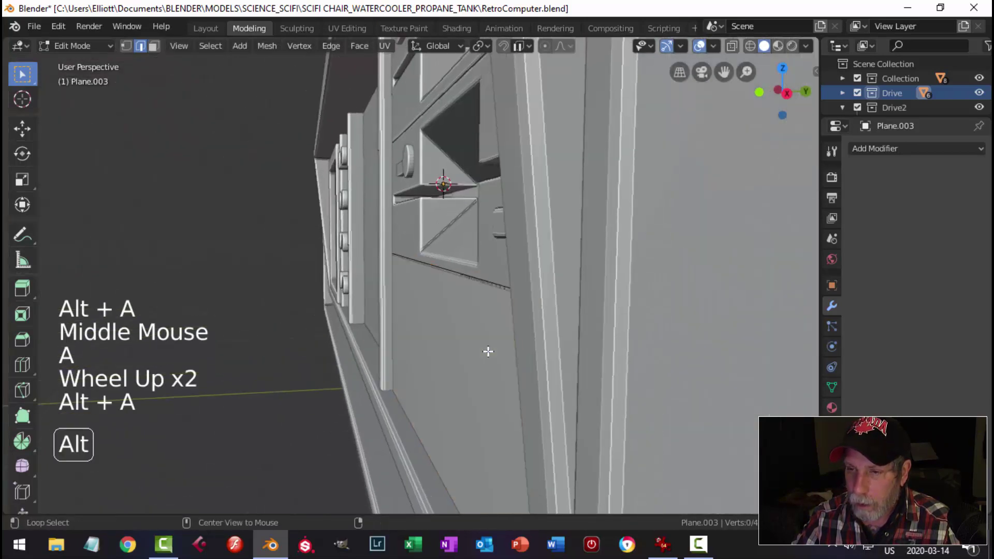
pyautogui.moveTo(488, 348); pyautogui.dragTo(464, 241, button='middle')
pyautogui.scroll(-1, 604, 355)
pyautogui.moveTo(467, 297); pyautogui.dragTo(455, 342, button='middle')
pyautogui.press('a')
pyautogui.press('e')
pyautogui.click(455, 347)
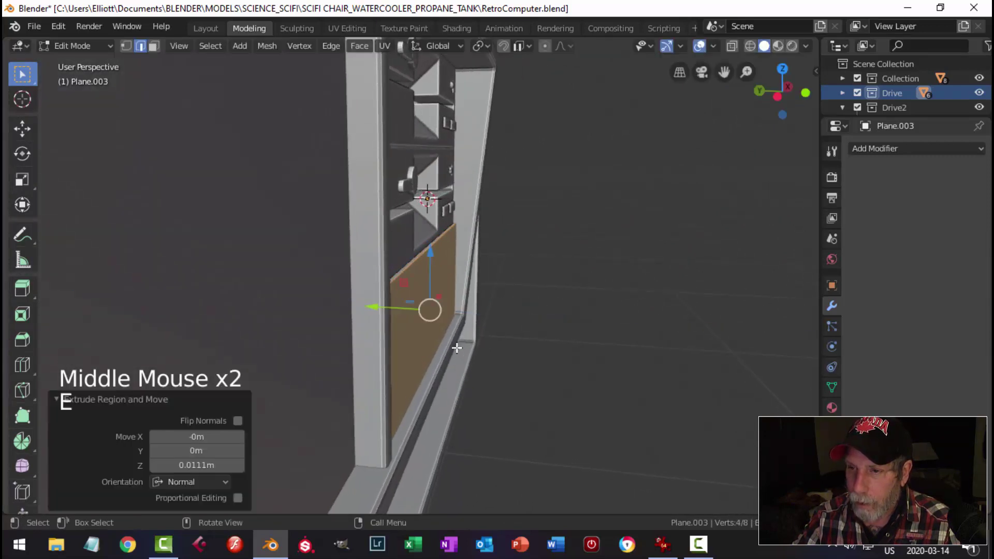
# - Shift the entire bay panel slightly along Y and return to Object Mode
pyautogui.hotkey('alt', 'a')
pyautogui.press('a')
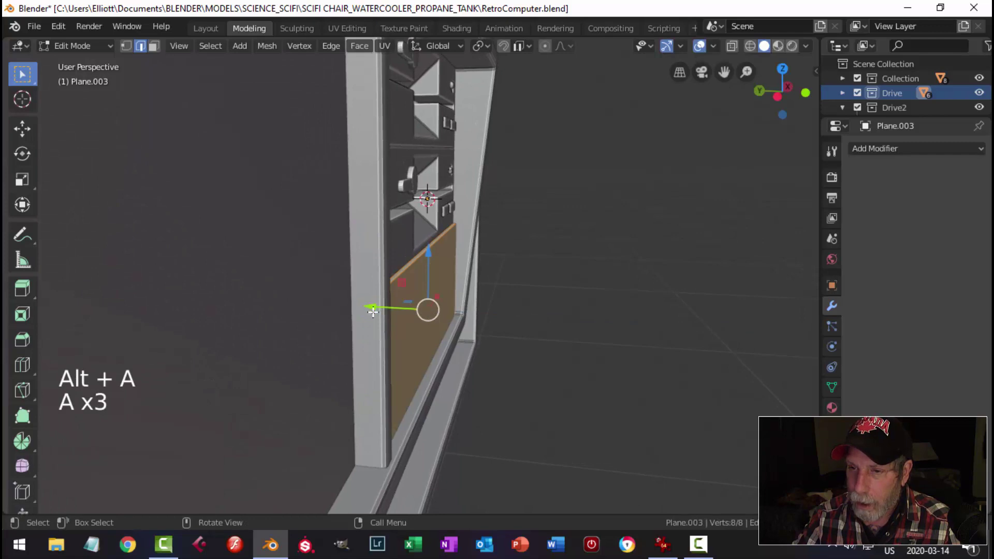
pyautogui.moveTo(372, 311); pyautogui.dragTo(369, 308)
pyautogui.hotkey('alt', 'a')
pyautogui.moveTo(572, 321)
pyautogui.mouseDown(button='middle')
pyautogui.moveTo(572, 365)
pyautogui.moveTo(545, 339)
pyautogui.moveTo(471, 340)
pyautogui.moveTo(523, 393)
pyautogui.moveTo(648, 415)
pyautogui.moveTo(561, 332)
pyautogui.mouseUp(button='middle')
pyautogui.press('Tab')
pyautogui.hotkey('alt', 'a')
# - Copy the lower drive face's bevel modifier to the bay panel by linking modifiers
pyautogui.scroll(2, 533, 403)
pyautogui.scroll(-2, 647, 411)
pyautogui.click(561, 331)
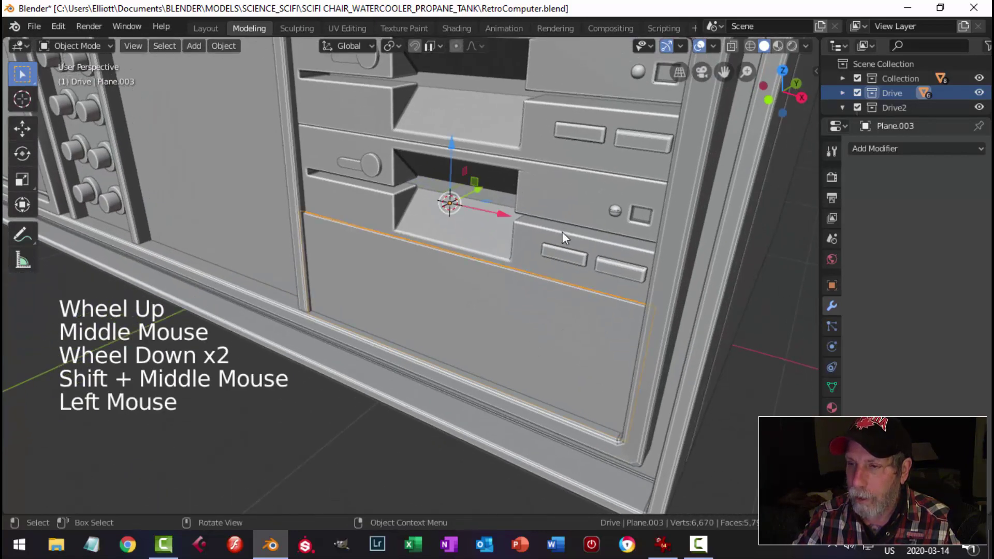
pyautogui.keyDown('shift'); pyautogui.click(560, 209); pyautogui.keyUp('shift')
pyautogui.hotkey('ctrl', 'l')
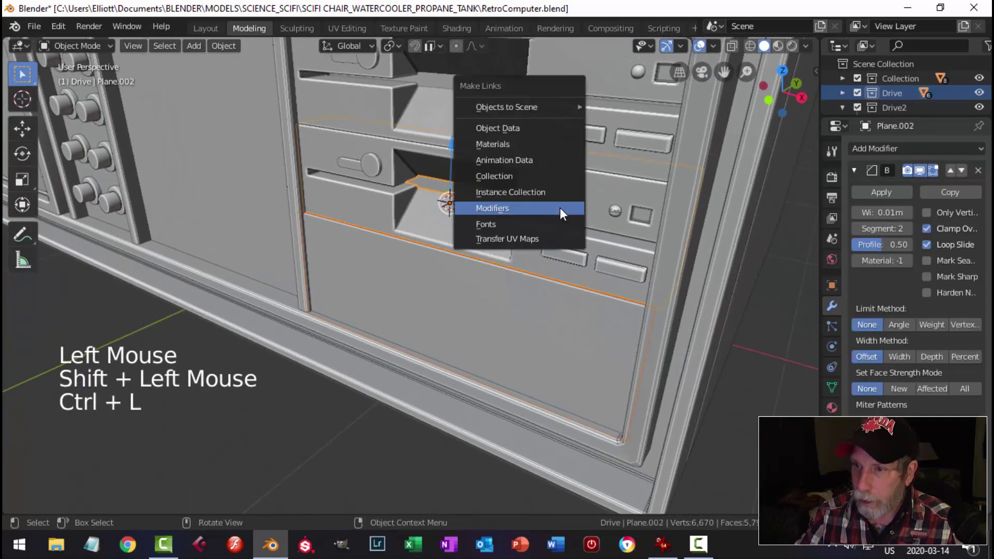
pyautogui.click(560, 207)
pyautogui.hotkey('alt', 'a')
# - Duplicate the bay panel's front face in place within its mesh and scale the copy to about 0.641
pyautogui.moveTo(523, 291); pyautogui.dragTo(587, 275, button='middle')
pyautogui.click(589, 293)
pyautogui.press('Tab')
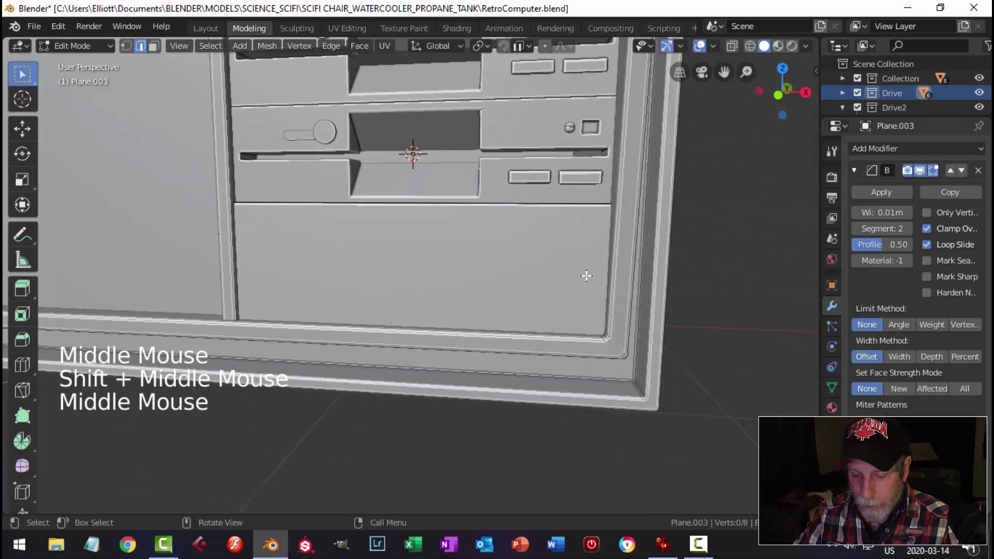
pyautogui.press('i')
pyautogui.press('Escape')
pyautogui.press('3')
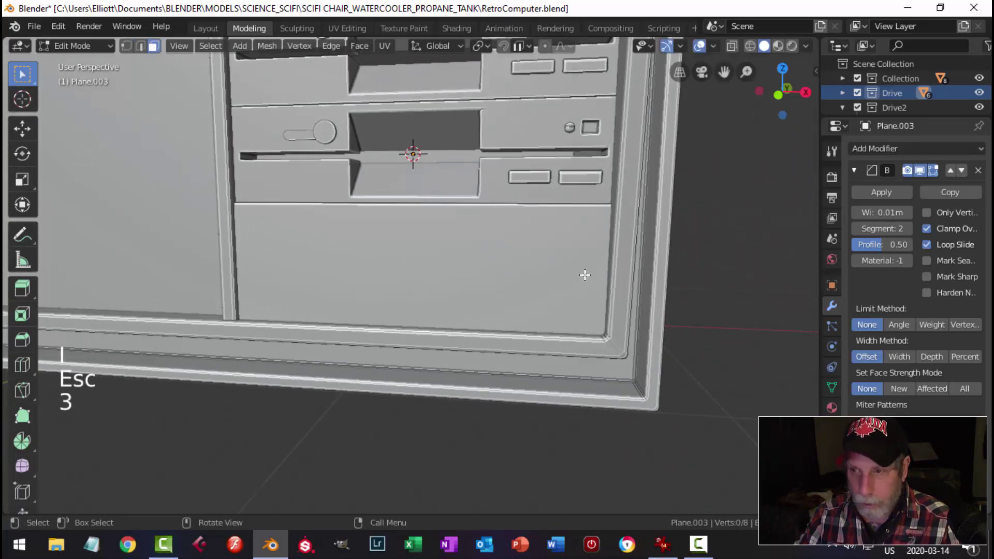
pyautogui.click(584, 275)
pyautogui.moveTo(692, 266); pyautogui.dragTo(677, 284, button='middle')
pyautogui.hotkey('shift', 'd')
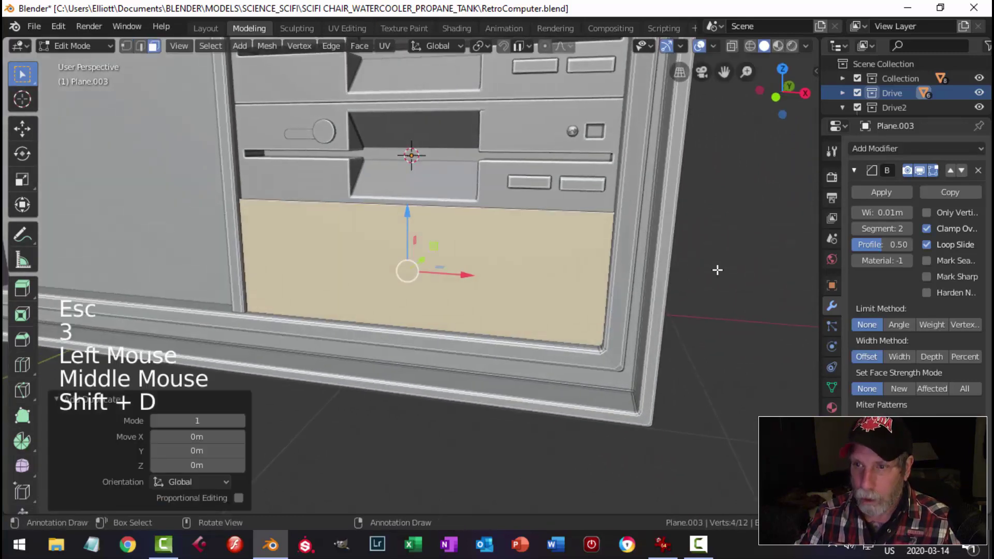
pyautogui.press('s')
pyautogui.click(605, 284)
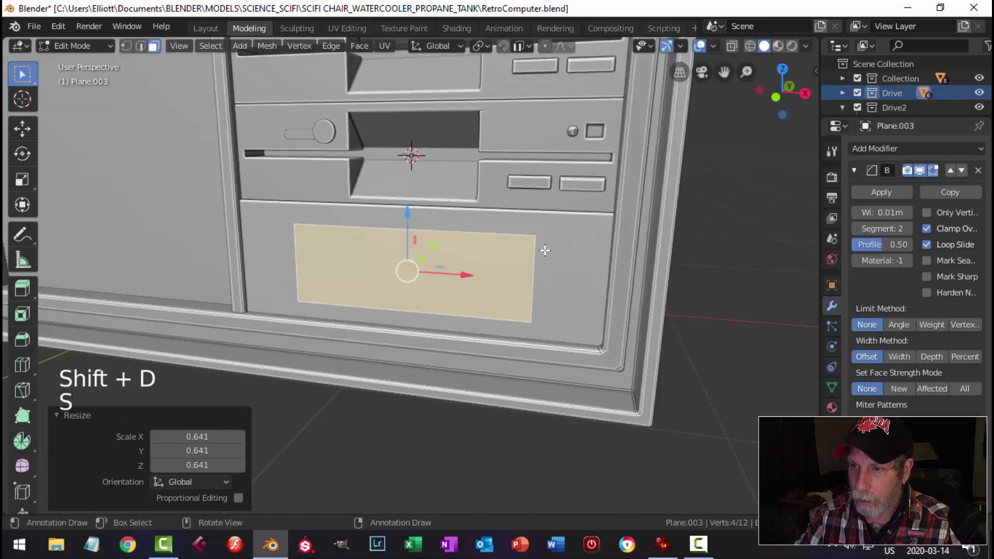
# - Shrink the duplicated face to a small rectangle and place it near the panel's lower right, about 0.034 m down along Z
pyautogui.moveTo(465, 278); pyautogui.dragTo(586, 309)
pyautogui.press('s')
pyautogui.click(536, 280)
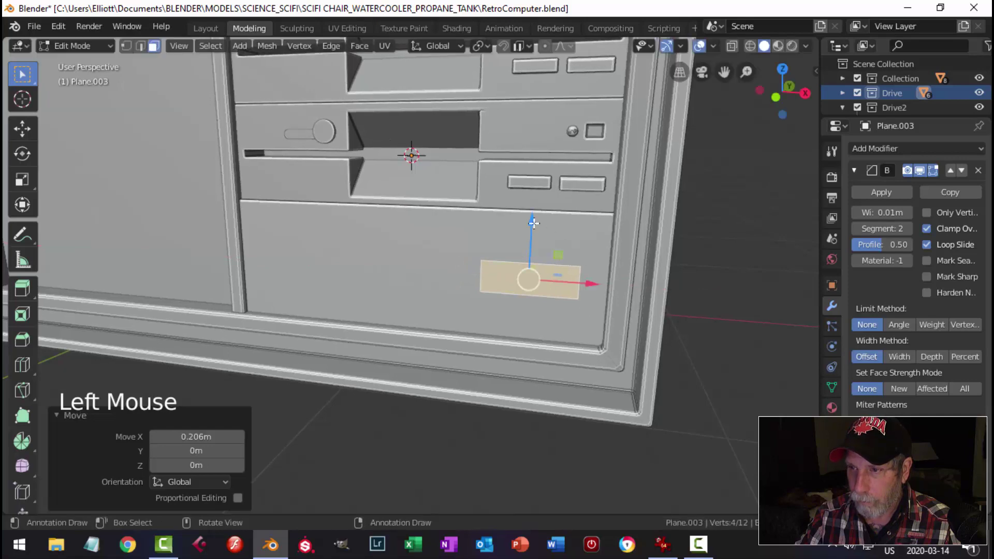
pyautogui.moveTo(533, 223); pyautogui.dragTo(533, 232)
# - Extrude the small rectangle on the bay panel outward about 0.014 m and return to Object Mode
pyautogui.moveTo(533, 232); pyautogui.dragTo(592, 284, button='middle')
pyautogui.press('e')
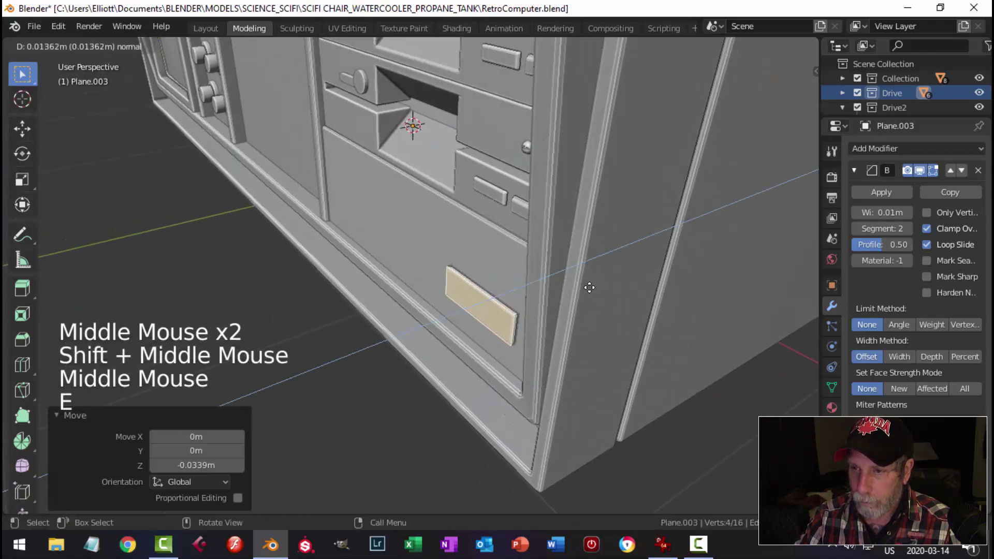
pyautogui.click(590, 288)
pyautogui.hotkey('alt', 'a')
pyautogui.press('Tab')
pyautogui.hotkey('alt', 'a')
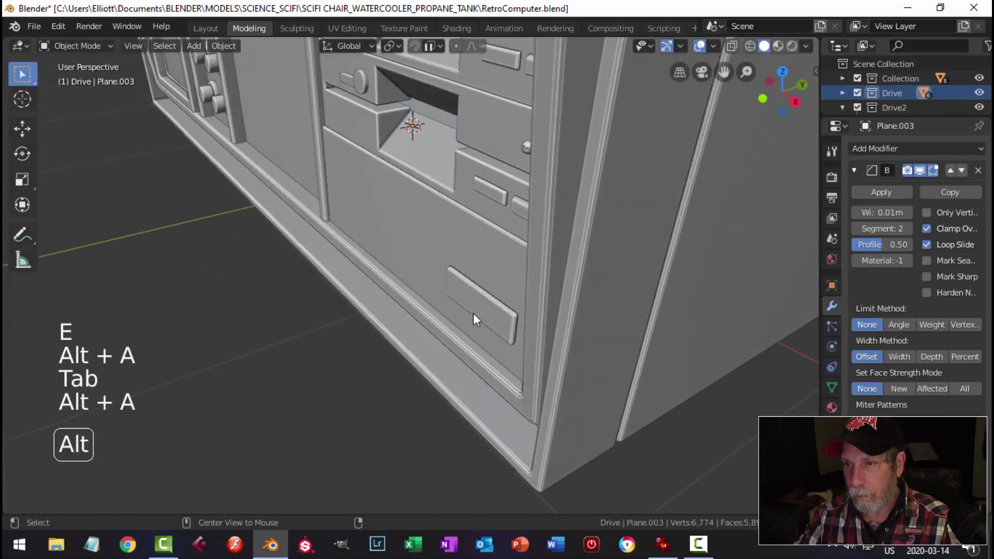
pyautogui.moveTo(473, 313); pyautogui.dragTo(499, 236, button='middle')
pyautogui.scroll(-4, 575, 277)
pyautogui.scroll(3, 532, 251)
pyautogui.scroll(-2, 537, 238)
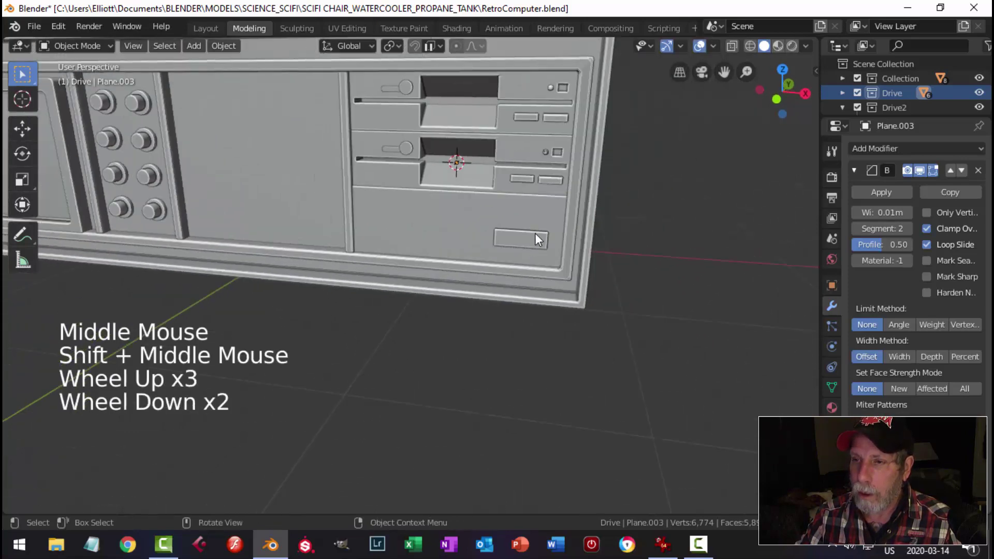
# - Inset the bay panel's front face about 0.059 m and scale the inner face to about 0.341
pyautogui.press('Tab')
pyautogui.scroll(2, 490, 245)
pyautogui.click(492, 228)
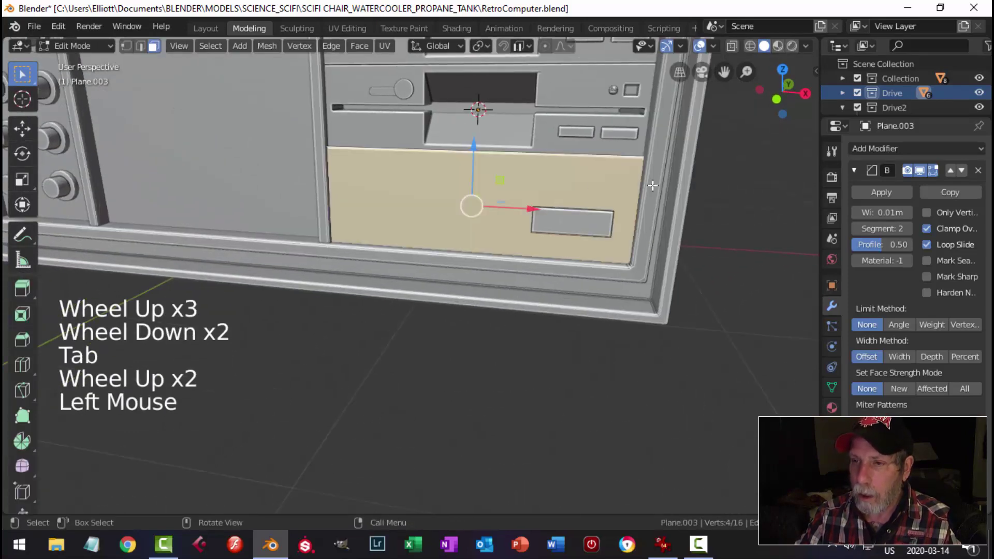
pyautogui.press('i')
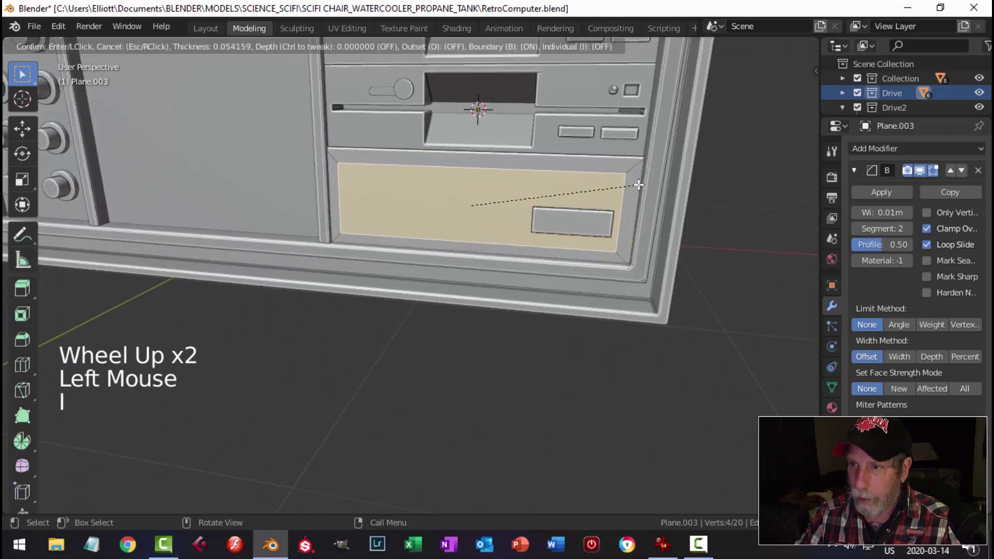
pyautogui.click(638, 185)
pyautogui.press('s')
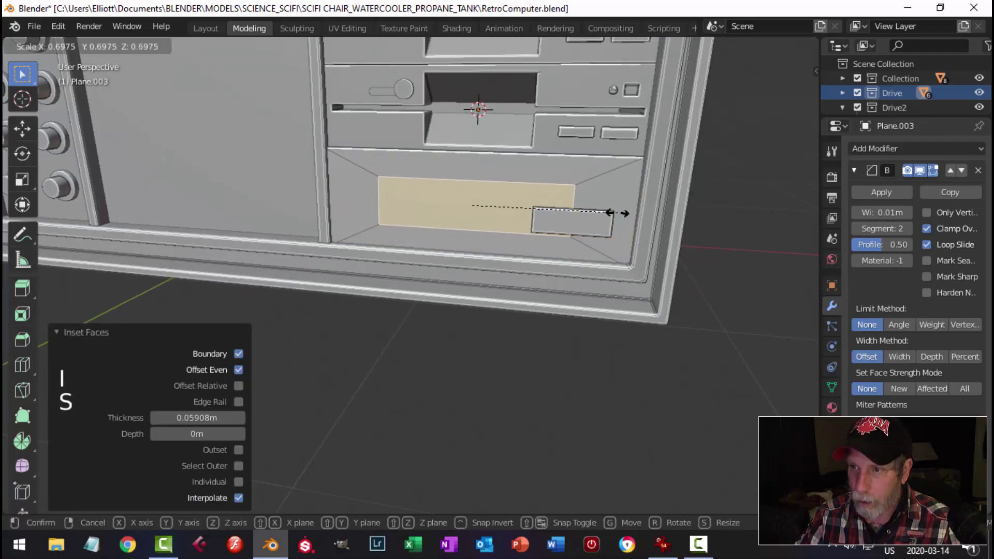
pyautogui.click(542, 212)
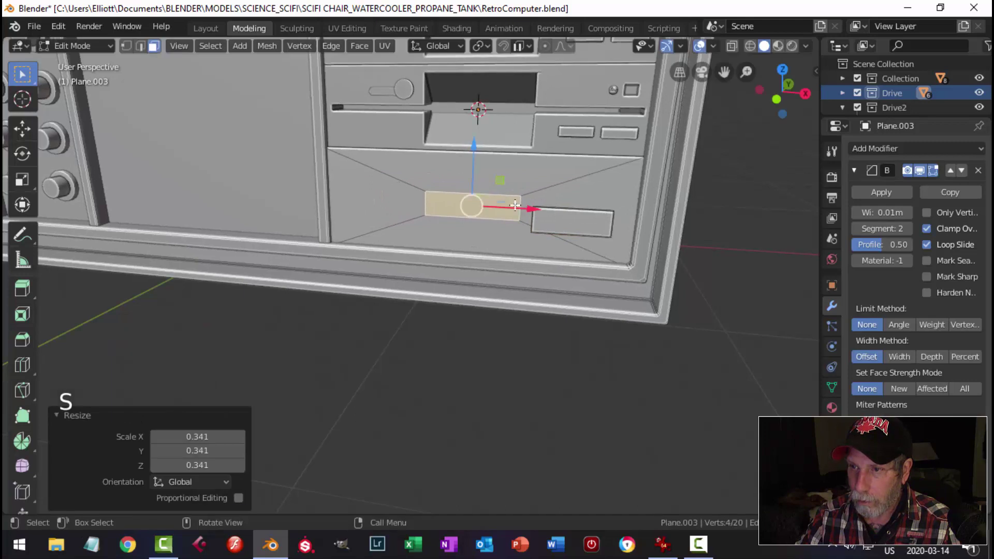
# - Lower the inset face, scale it to about 0.717 and shift it about 0.038 m along X toward the raised rectangle
pyautogui.press('g')
pyautogui.click(564, 254)
pyautogui.press('s')
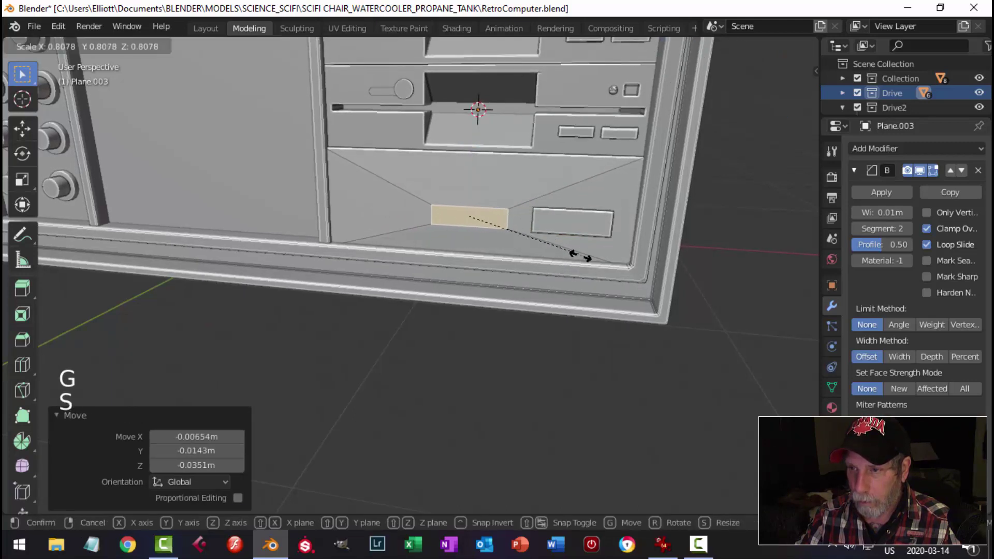
pyautogui.click(564, 254)
pyautogui.press('KP_1')
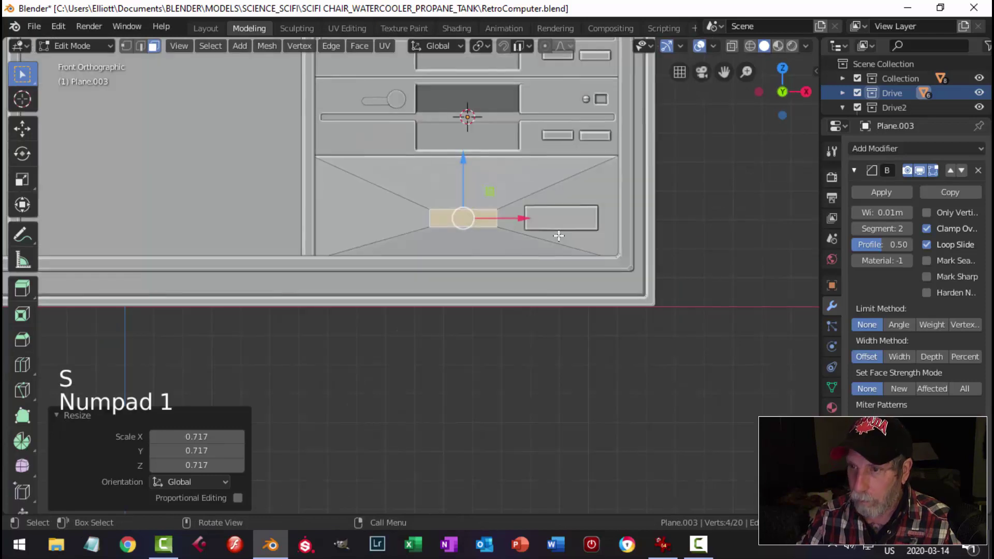
pyautogui.press('g')
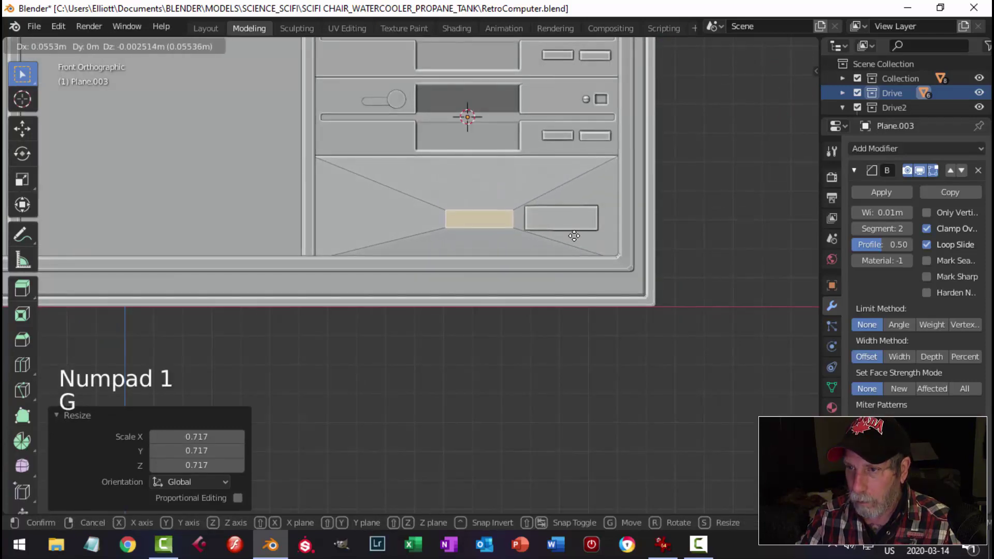
pyautogui.click(559, 232)
# - Align the small inset face along Y, extrude it inward about 0.005 m as a recessed slot, and return to Object Mode
pyautogui.moveTo(559, 233); pyautogui.dragTo(521, 266, button='middle')
pyautogui.scroll(2, 527, 280)
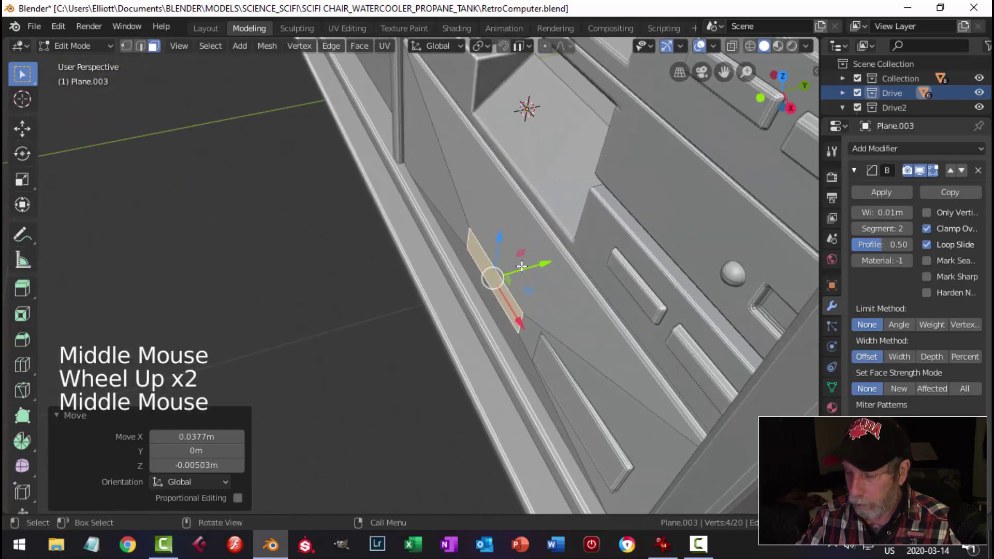
pyautogui.scroll(2, 521, 266)
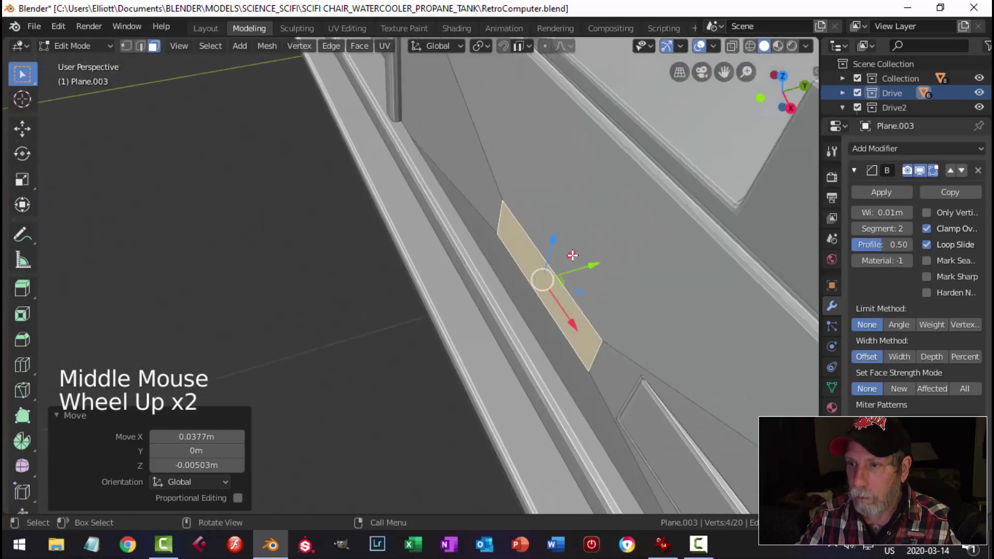
pyautogui.moveTo(589, 261); pyautogui.dragTo(600, 256)
pyautogui.press('e')
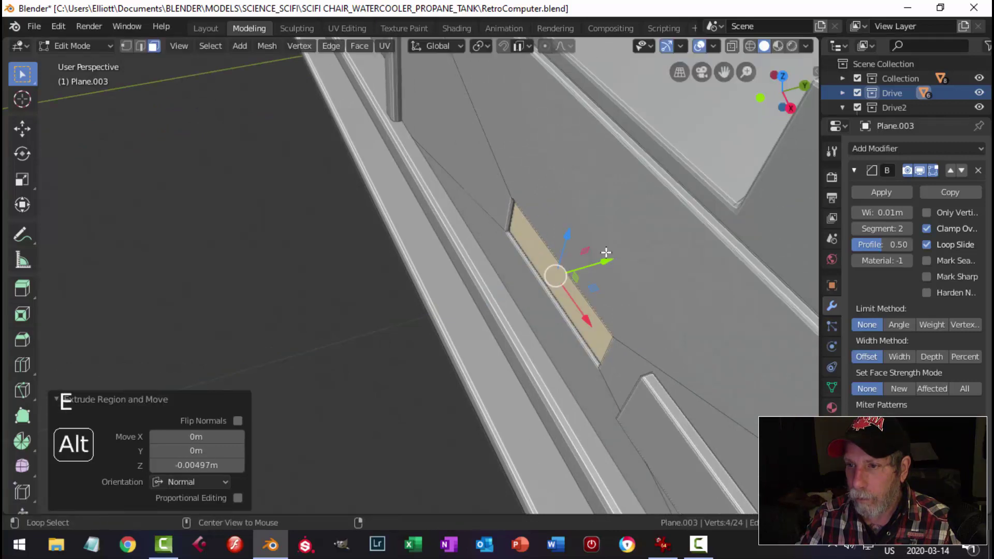
pyautogui.hotkey('alt', 'a')
pyautogui.press('Tab')
pyautogui.scroll(-4, 606, 252)
pyautogui.moveTo(516, 282); pyautogui.dragTo(641, 214, button='middle')
pyautogui.scroll(-3, 640, 214)
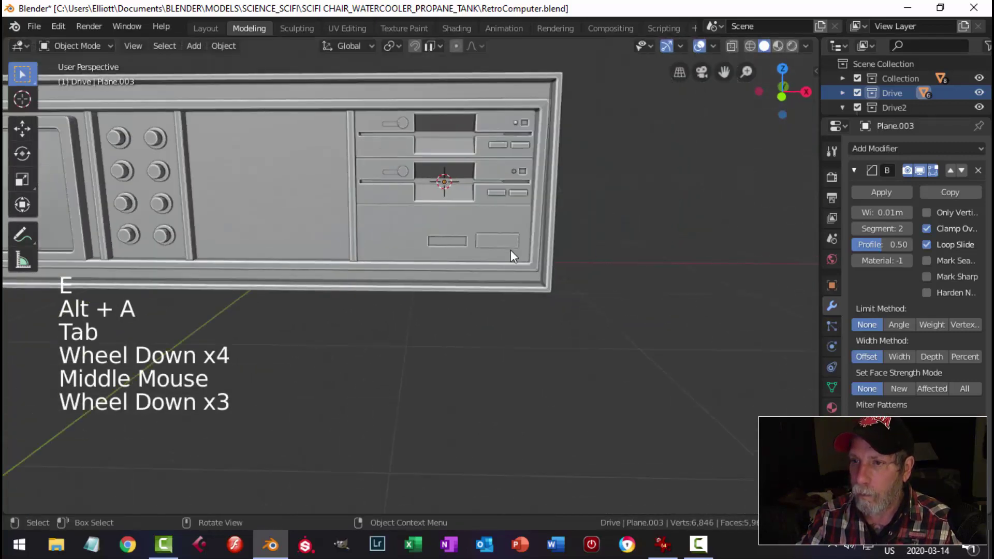
# - Save the file with the recessed slot and raised rectangle on the bay panel
pyautogui.moveTo(510, 250); pyautogui.dragTo(545, 230, button='middle')
pyautogui.scroll(2, 463, 250)
pyautogui.scroll(-3, 489, 245)
pyautogui.scroll(-1, 561, 224)
pyautogui.hotkey('ctrl', 's')
# - Select the raised rectangle's whole linked geometry in the bay panel mesh and scale it along X to about 0.563
pyautogui.scroll(2, 517, 250)
pyautogui.click(546, 231)
pyautogui.press('Tab')
pyautogui.click(547, 231)
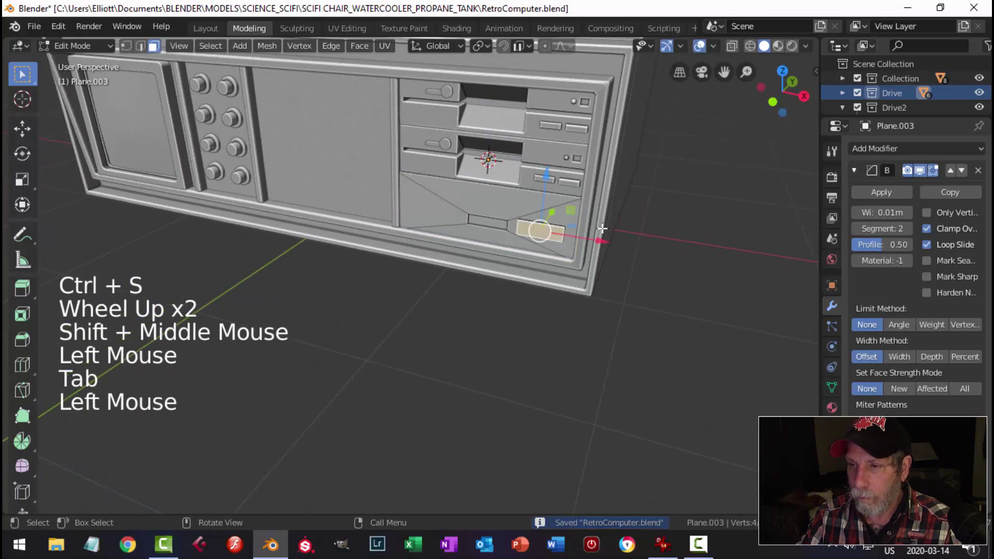
pyautogui.hotkey('ctrl', 'l')
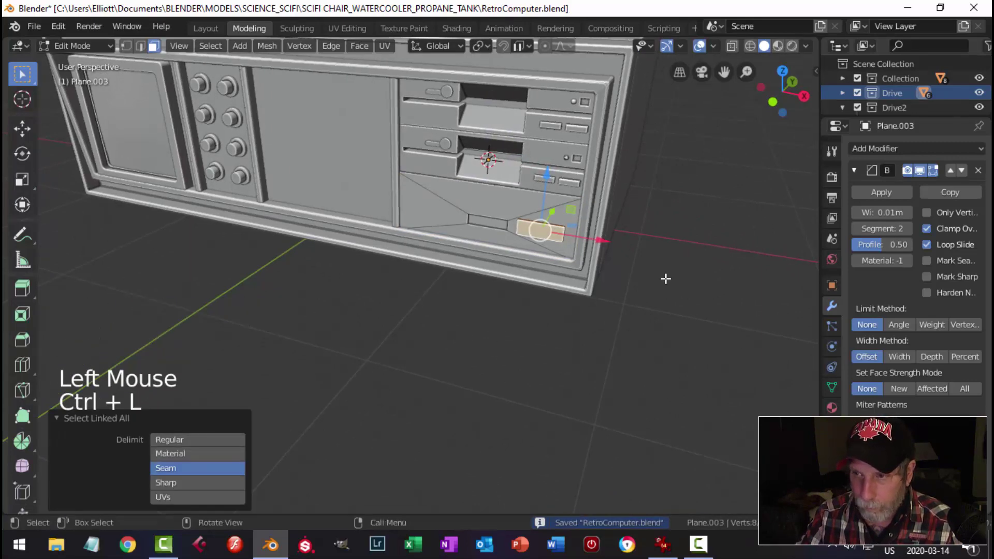
pyautogui.scroll(5, 665, 279)
pyautogui.keyDown('shift'); pyautogui.moveTo(665, 278); pyautogui.dragTo(723, 268, button='middle'); pyautogui.keyUp('shift')
pyautogui.press('s')
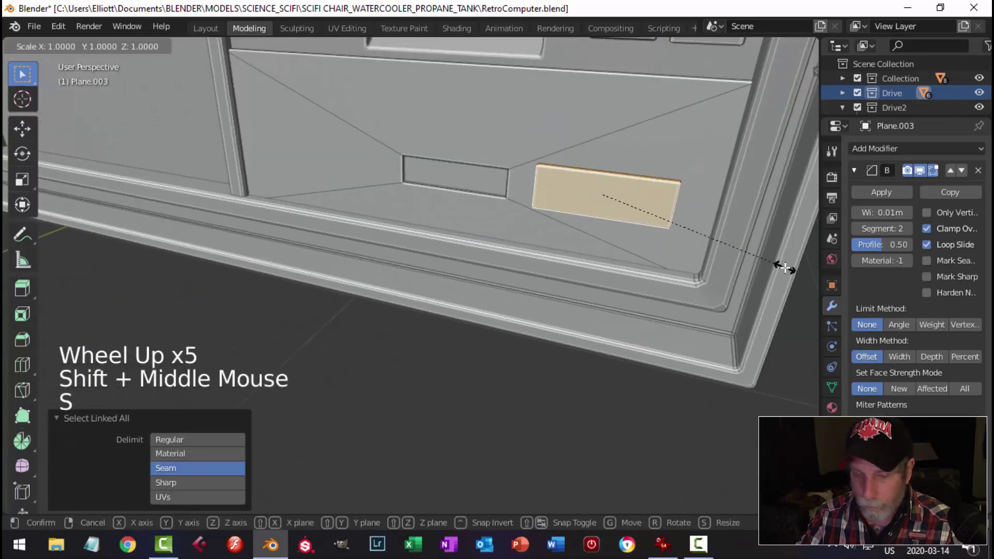
pyautogui.press('x')
pyautogui.click(692, 257)
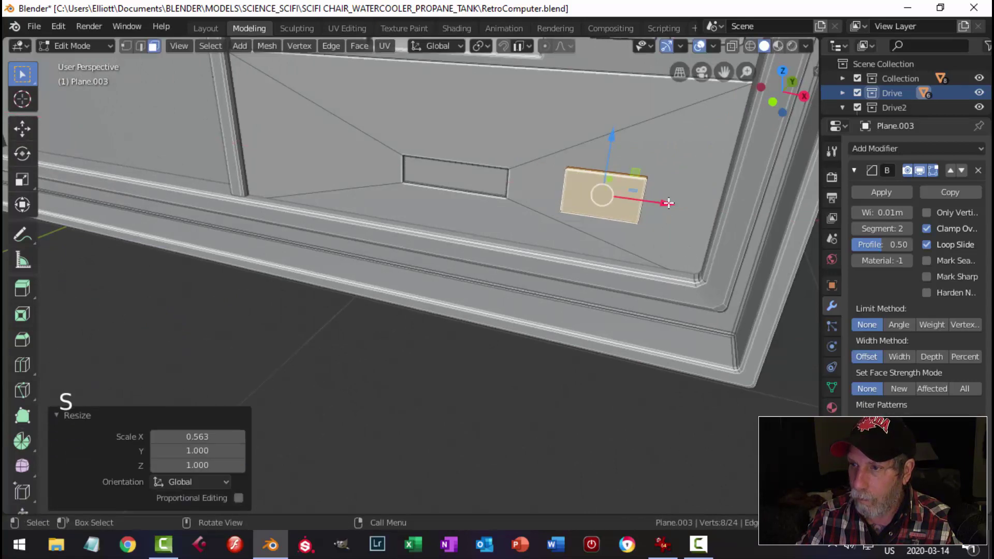
# - Shift the narrowed raised rectangle along X toward the panel's outer edge and return to Object Mode
pyautogui.moveTo(669, 203); pyautogui.dragTo(699, 205)
pyautogui.hotkey('alt', 'a')
pyautogui.press('Tab')
pyautogui.hotkey('alt', 'a')
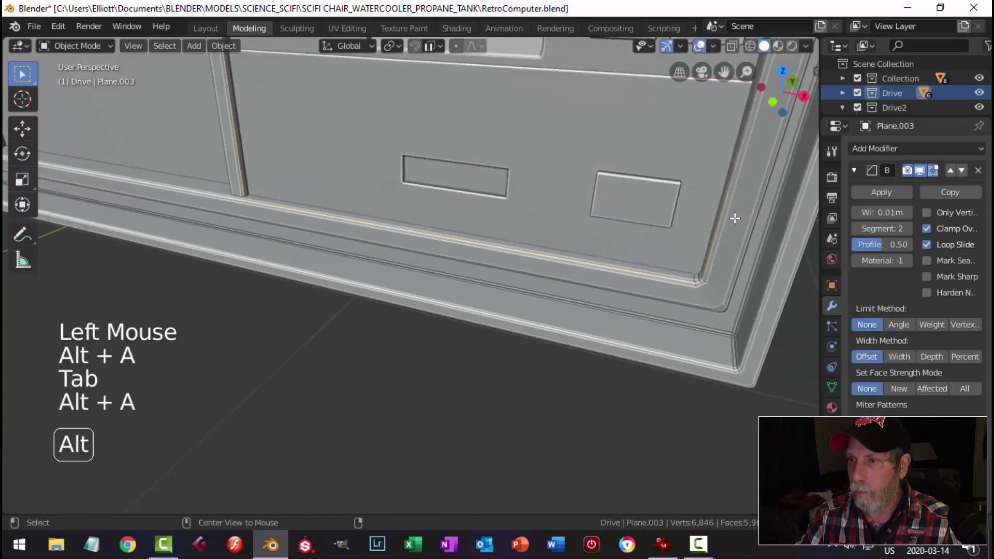
# - Check the bay panel's details from several angles and save the file
pyautogui.scroll(-5, 568, 262)
pyautogui.moveTo(567, 262); pyautogui.dragTo(556, 283, button='middle')
pyautogui.scroll(4, 545, 268)
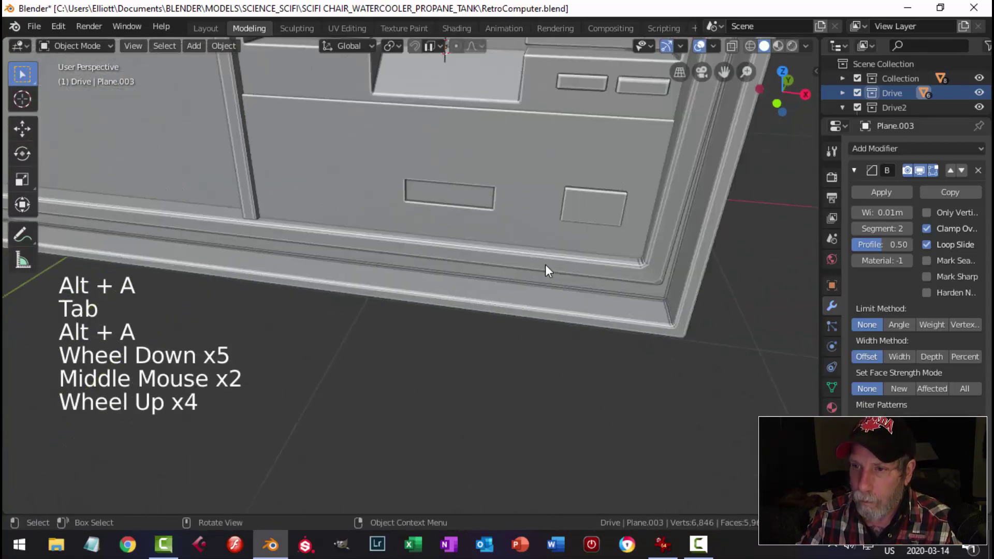
pyautogui.scroll(-7, 541, 269)
pyautogui.keyDown('shift'); pyautogui.moveTo(422, 270); pyautogui.dragTo(560, 257, button='middle'); pyautogui.keyUp('shift')
pyautogui.moveTo(559, 256); pyautogui.dragTo(518, 214, button='middle')
pyautogui.hotkey('ctrl', 's')
# - Select the knob array and move it about 0.009 m in the negative X direction in front view
pyautogui.scroll(3, 517, 214)
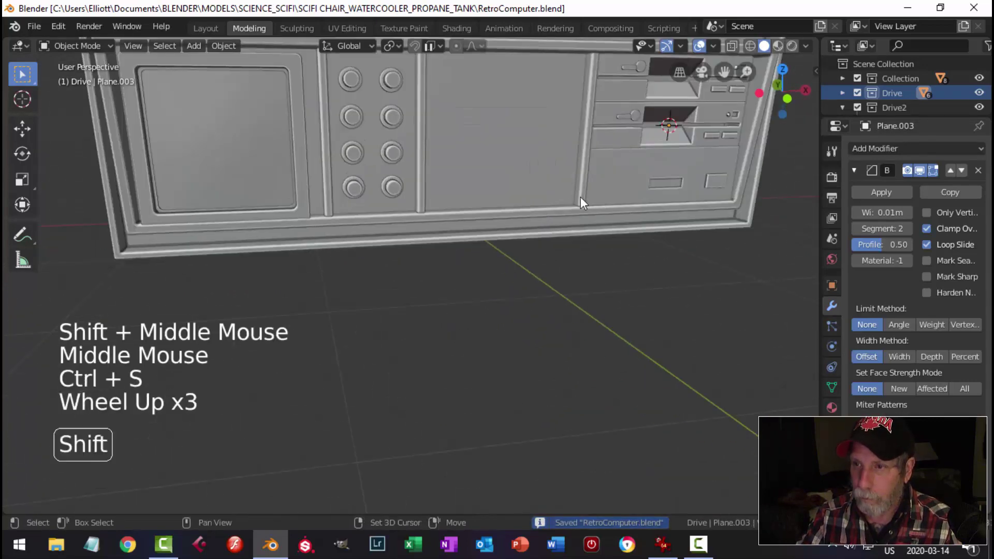
pyautogui.keyDown('shift'); pyautogui.moveTo(580, 197); pyautogui.dragTo(554, 228, button='middle'); pyautogui.keyUp('shift')
pyautogui.moveTo(554, 228); pyautogui.dragTo(405, 225, button='middle')
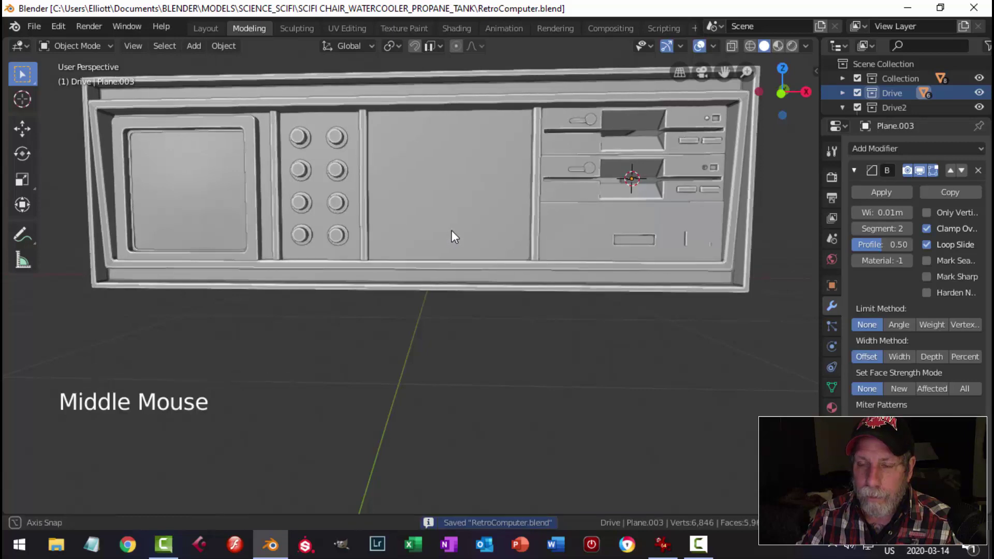
pyautogui.scroll(2, 477, 244)
pyautogui.click(318, 230)
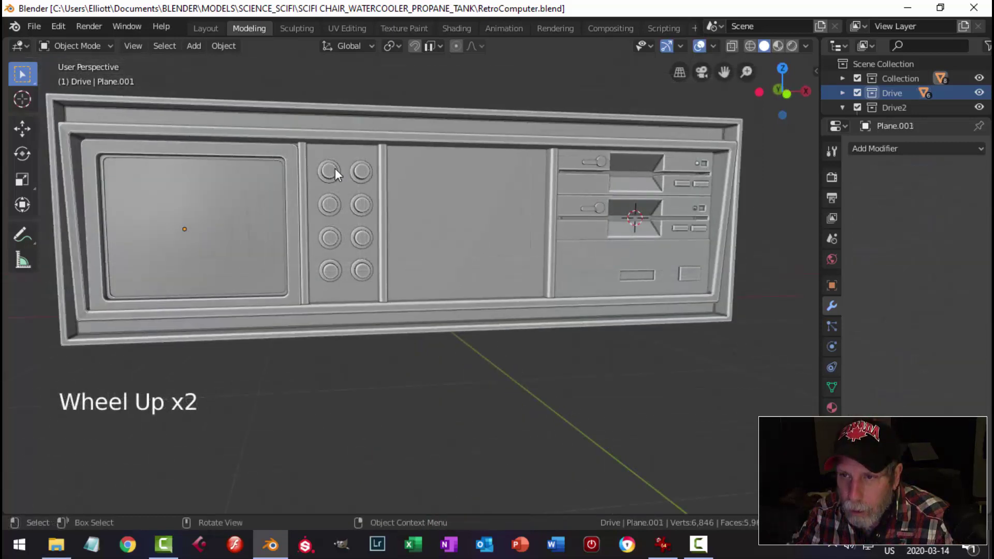
pyautogui.click(363, 204)
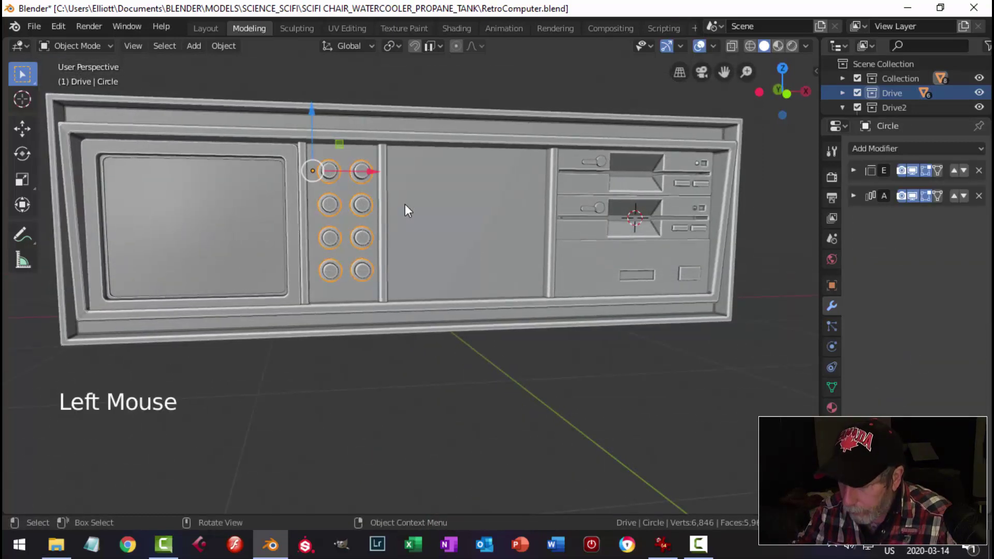
pyautogui.press('KP_1')
pyautogui.scroll(2, 405, 204)
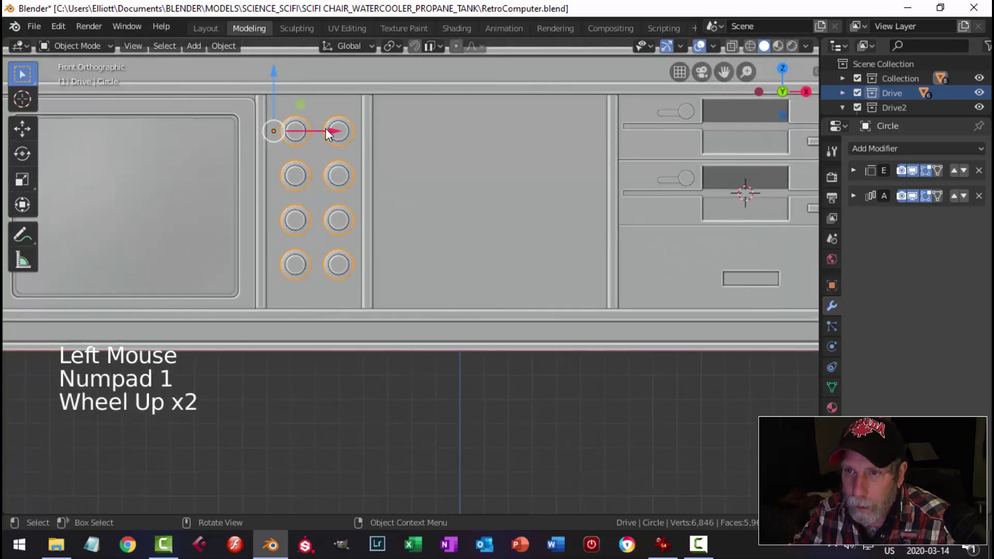
pyautogui.moveTo(330, 131); pyautogui.dragTo(327, 130)
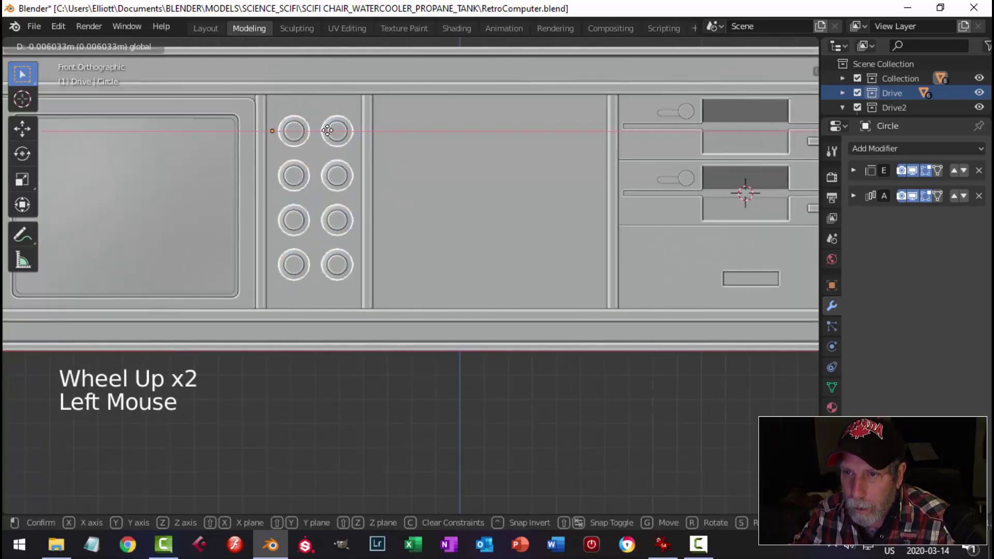
# - Reactivate the Screencast Keys display and hide the sidebar again
pyautogui.press('alt+super')
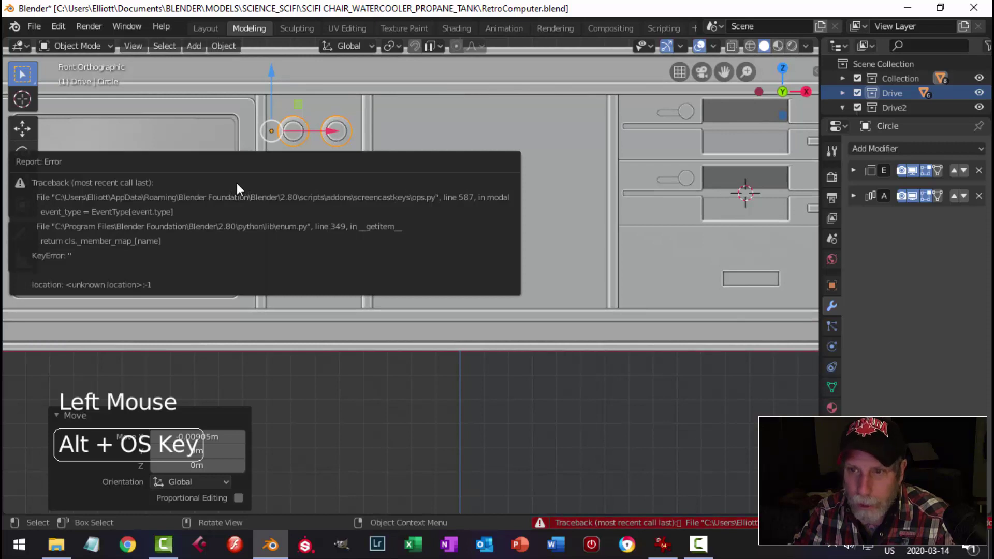
pyautogui.press('n')
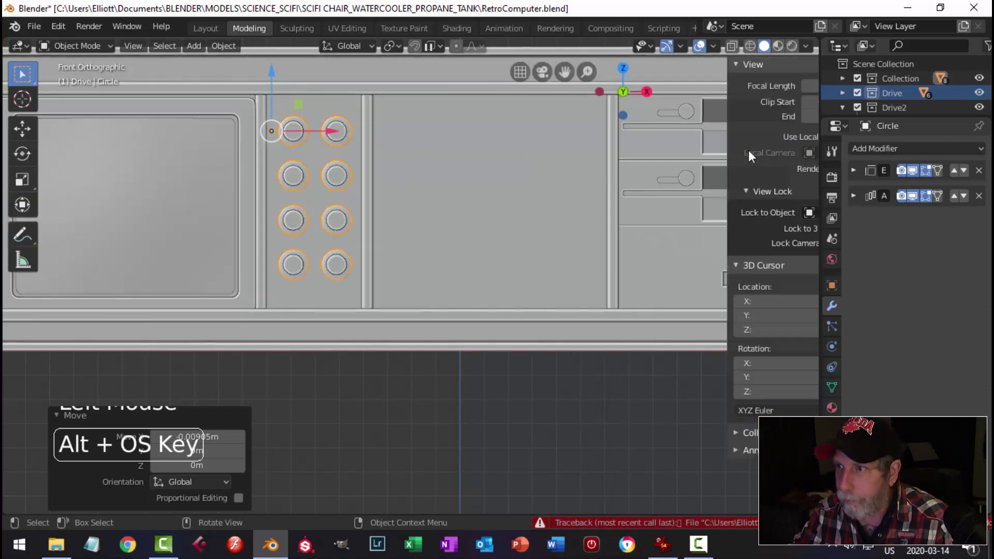
pyautogui.click(809, 182)
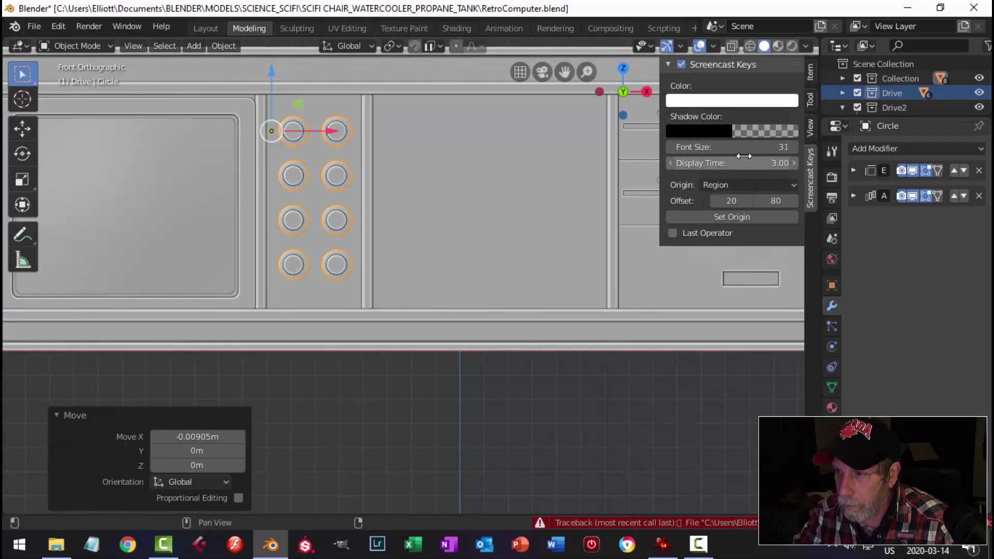
pyautogui.click(811, 123)
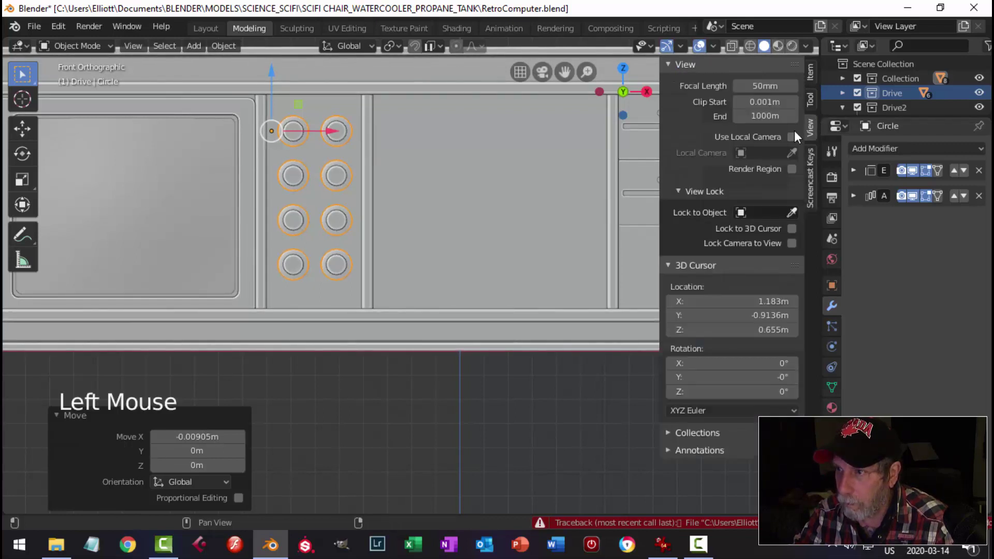
pyautogui.press('n')
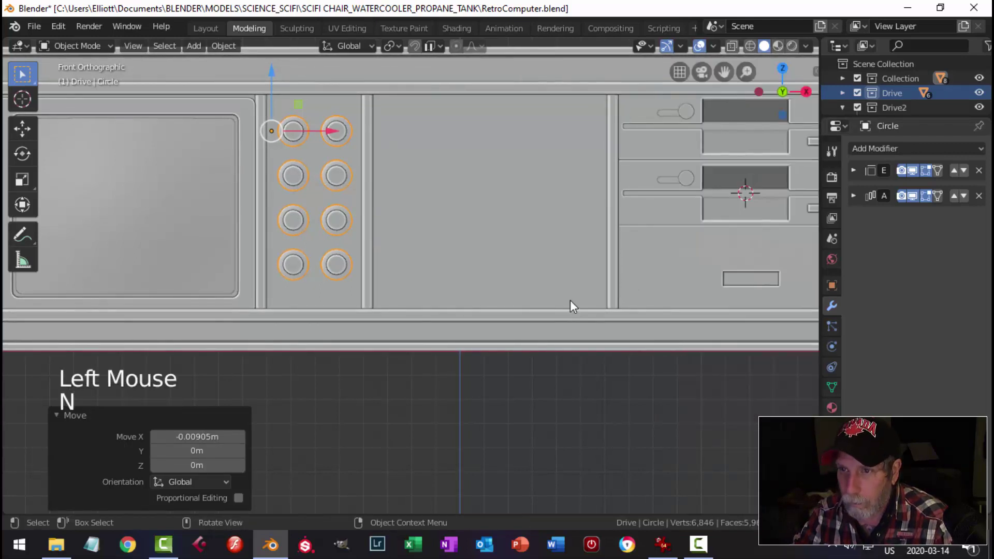
# - Add one vertical loop cut to the outer case near the divider beside the knobs, slid to a factor of about 0.236
pyautogui.scroll(-2, 511, 300)
pyautogui.hotkey('alt', 'a')
pyautogui.scroll(-1, 499, 294)
pyautogui.keyDown('shift'); pyautogui.moveTo(441, 238); pyautogui.dragTo(482, 267, button='middle'); pyautogui.keyUp('shift')
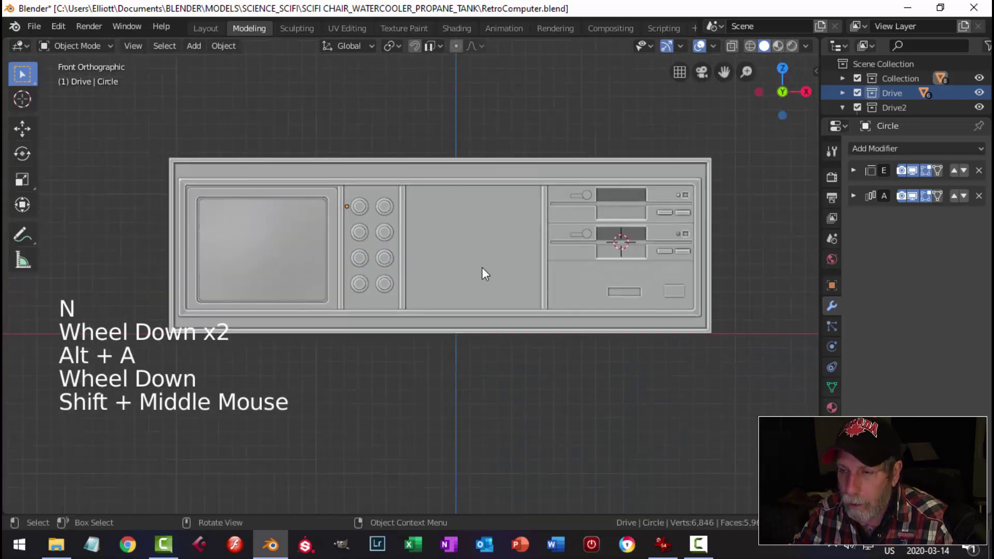
pyautogui.scroll(2, 483, 254)
pyautogui.click(497, 225)
pyautogui.press('Tab')
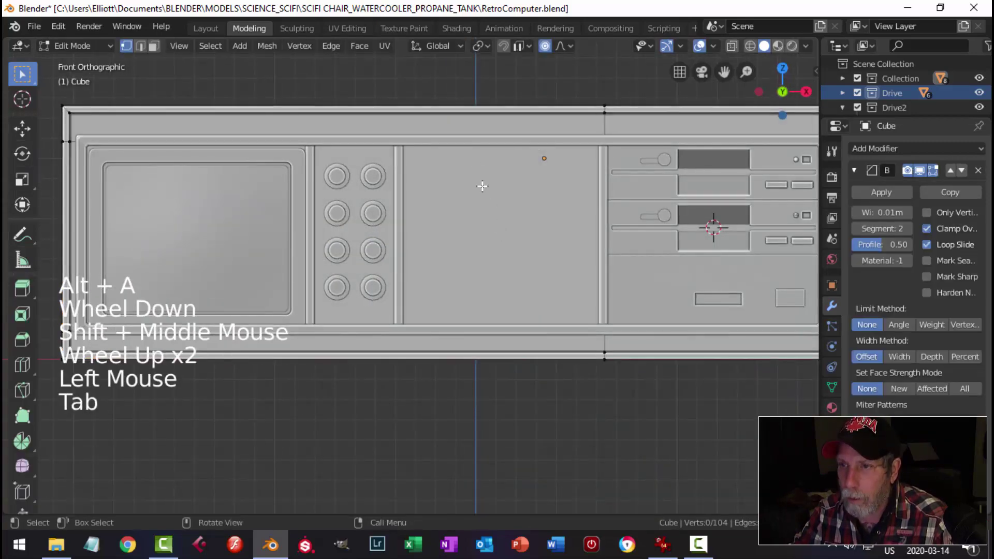
pyautogui.hotkey('ctrl', 'r')
pyautogui.click(397, 135)
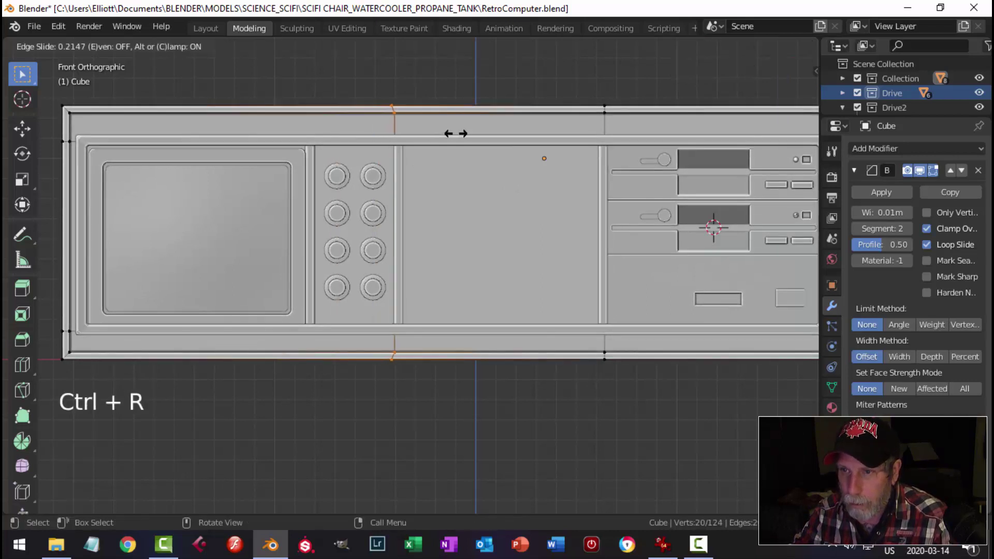
pyautogui.click(459, 132)
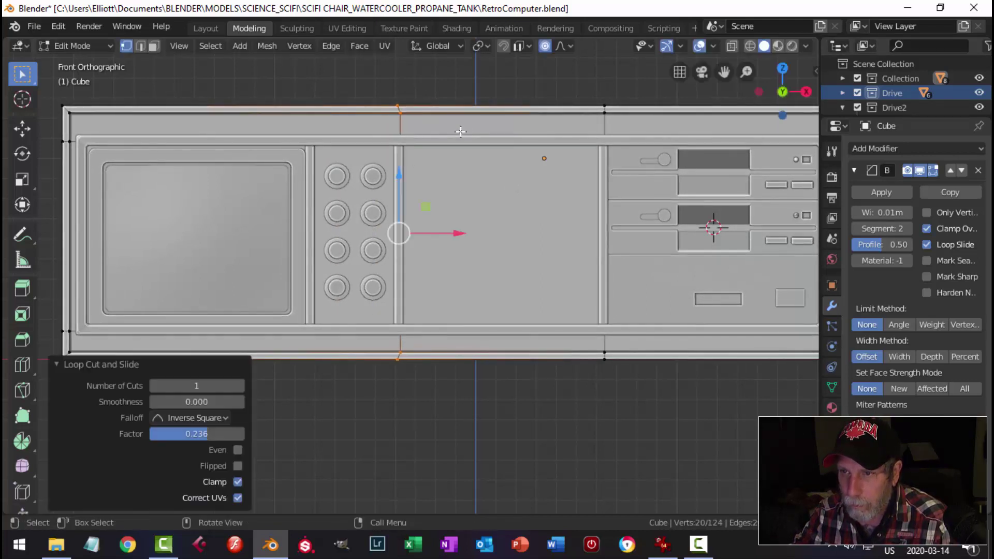
# - Flatten the new loop beside the knobs by scaling it to 0 along X, deselect everything, and turn off proportional editing
pyautogui.press('s')
pyautogui.press('x')
pyautogui.press('0')
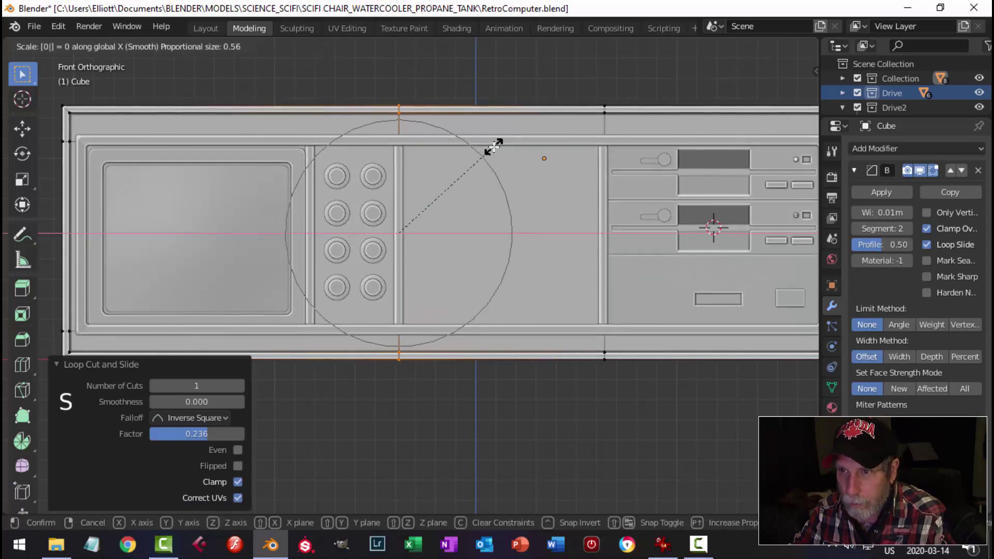
pyautogui.click(493, 146)
pyautogui.hotkey('alt', 'a')
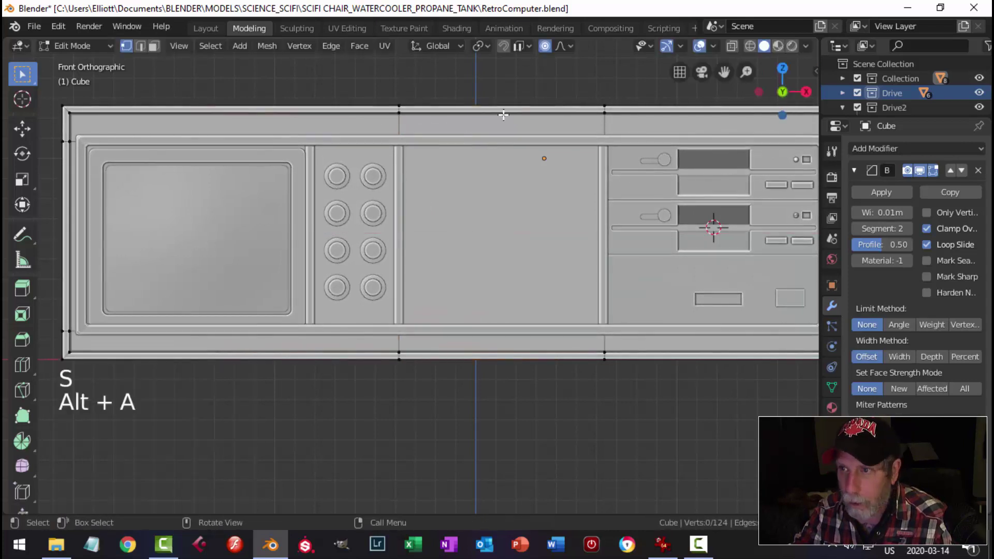
pyautogui.click(548, 48)
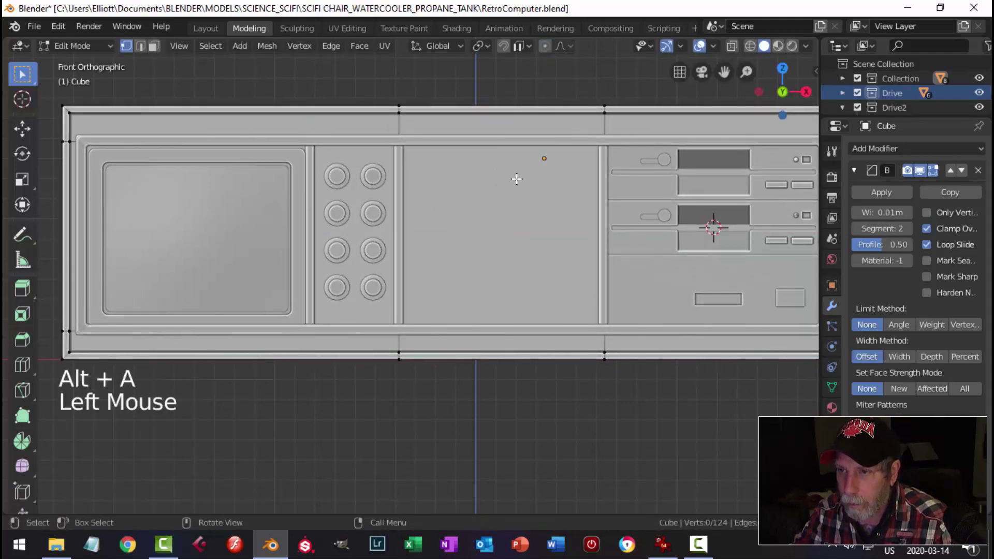
# - Add two evenly spaced vertical loop cuts to the outer case across the blank middle bay, without sliding them, and clear the selection
pyautogui.keyDown('shift'); pyautogui.moveTo(515, 179); pyautogui.dragTo(496, 184, button='middle'); pyautogui.keyUp('shift')
pyautogui.hotkey('ctrl', 'r')
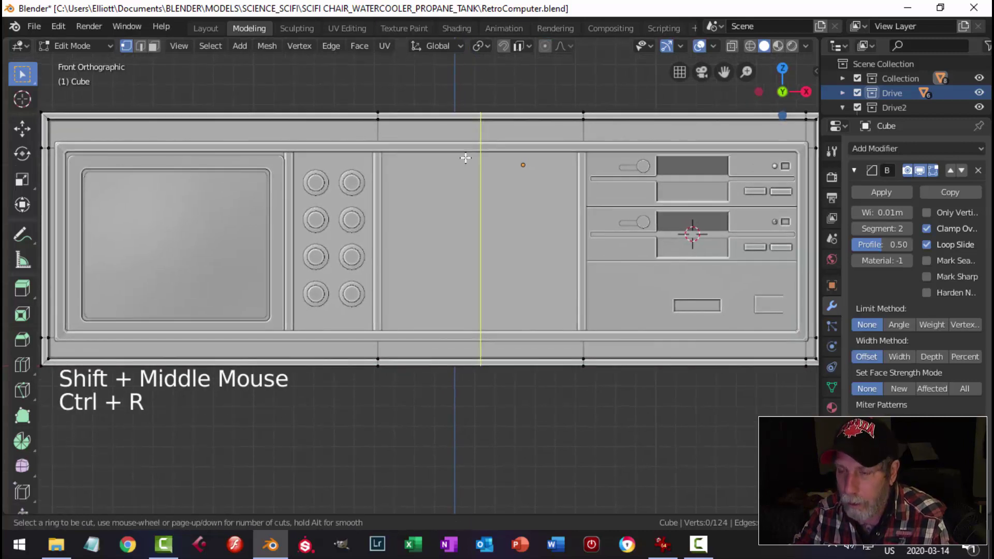
pyautogui.scroll(2, 466, 158)
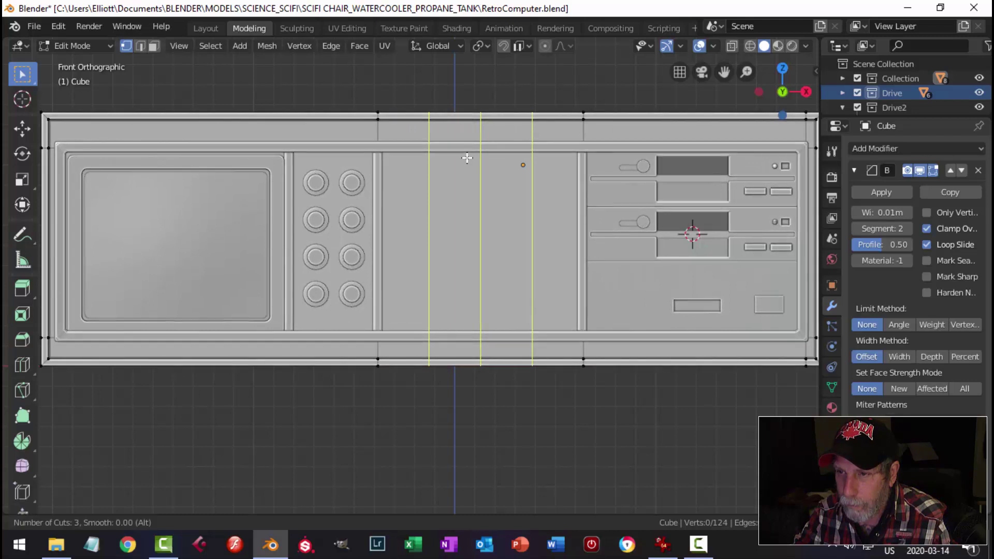
pyautogui.scroll(-1, 466, 158)
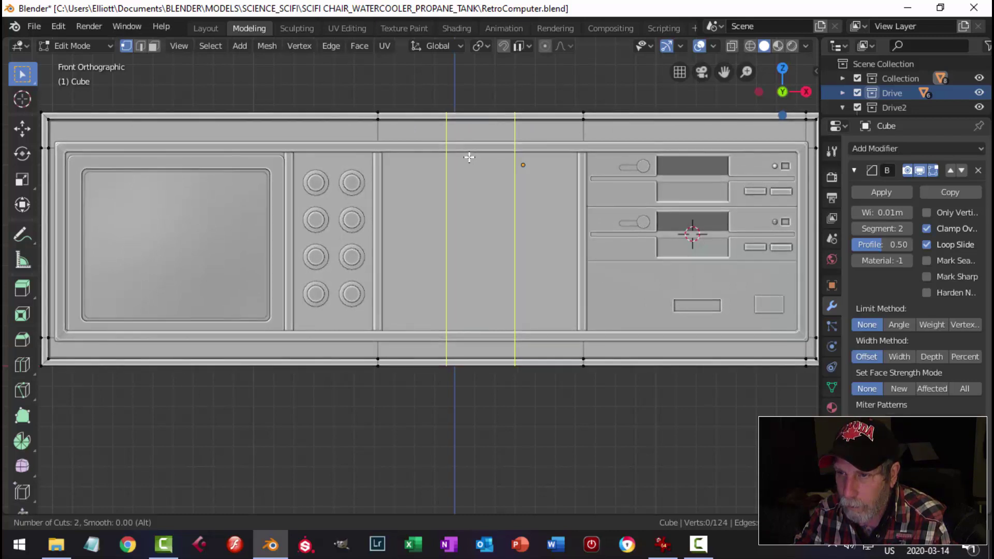
pyautogui.click(469, 157)
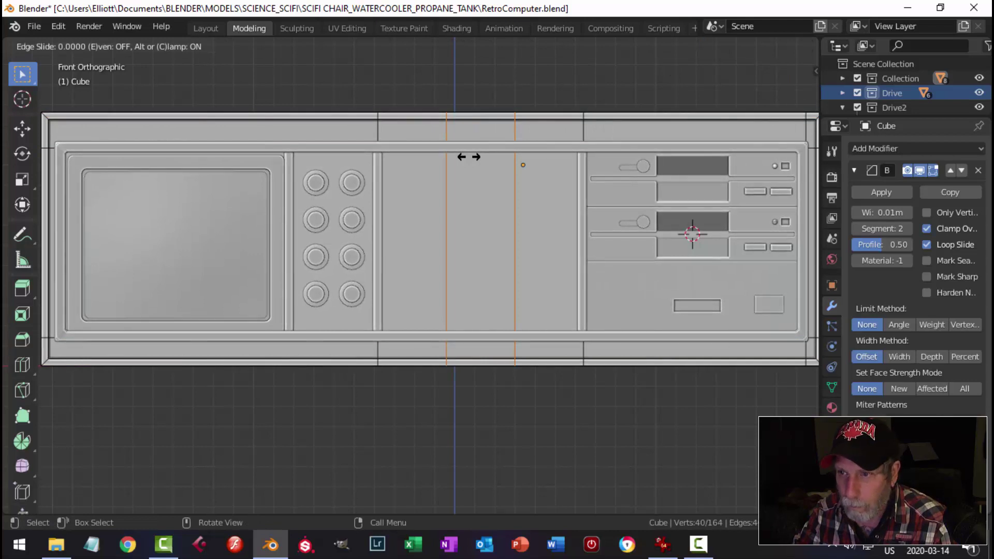
pyautogui.rightClick(486, 197)
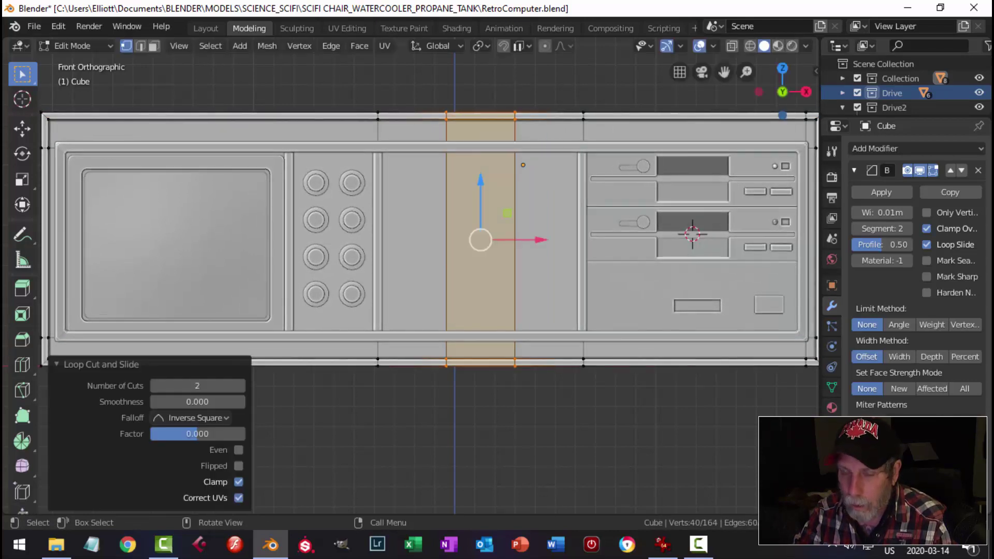
pyautogui.hotkey('alt', 'a')
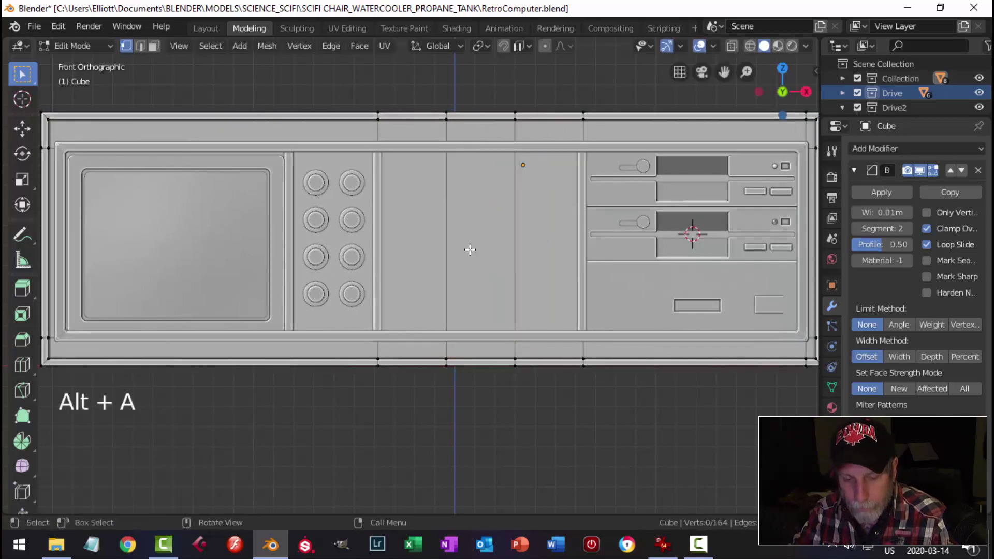
# - Add two horizontal loop cuts across the front panel, scale them apart along Z by about 2.34, and shift them slightly upward
pyautogui.hotkey('ctrl', 'r')
pyautogui.click(571, 234)
pyautogui.rightClick(571, 234)
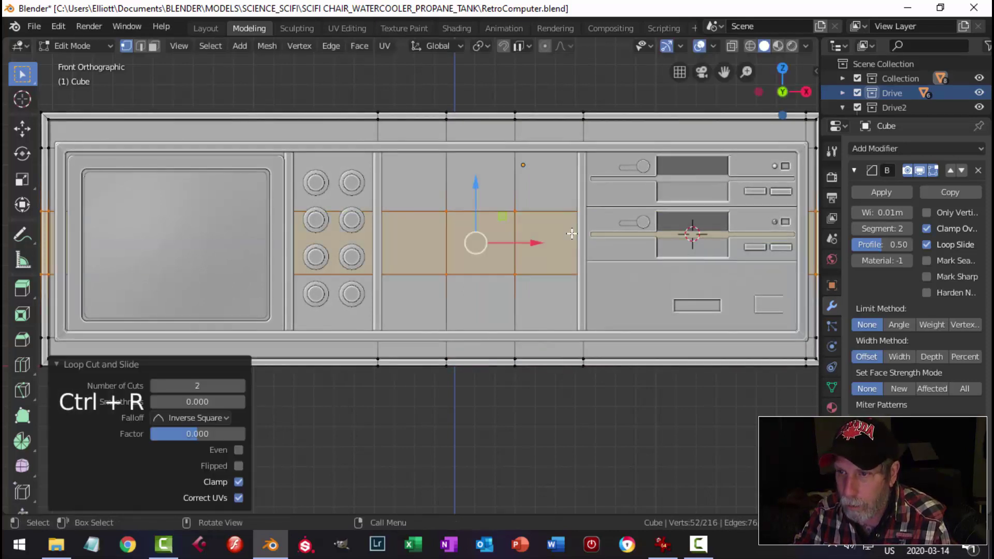
pyautogui.press('s')
pyautogui.press('z')
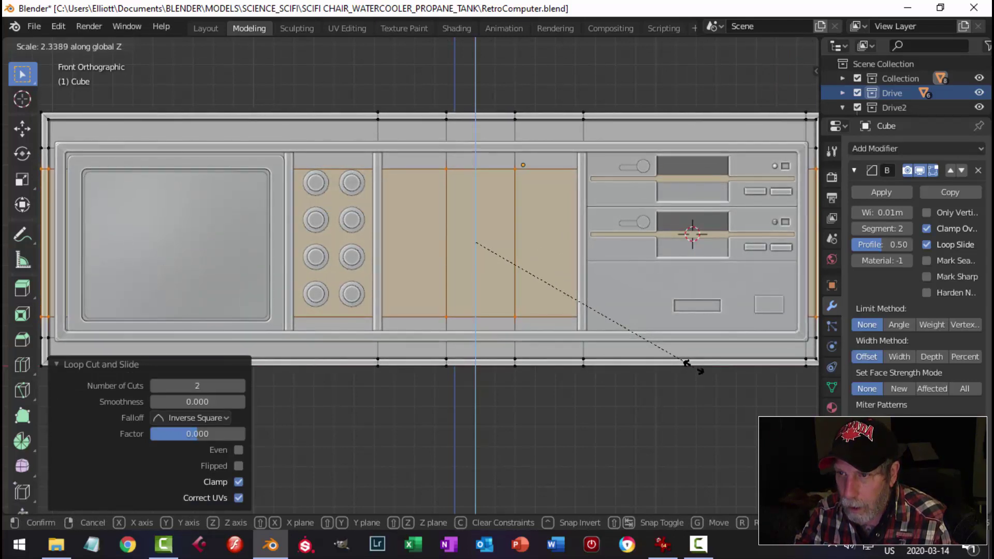
pyautogui.click(686, 364)
pyautogui.moveTo(474, 189); pyautogui.dragTo(491, 186)
pyautogui.hotkey('alt', 'a')
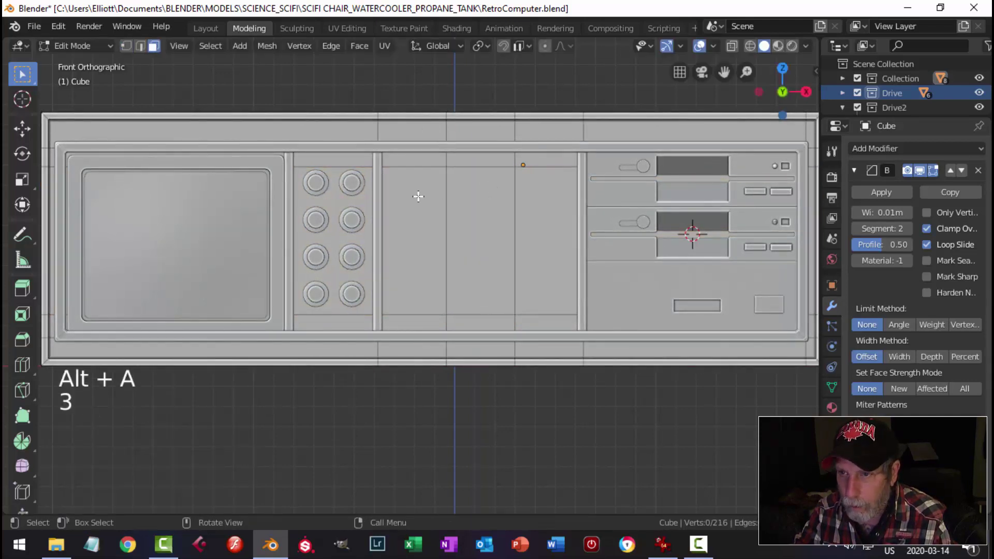
# - Add one centred vertical loop cut in the first and one in the third column of the blank middle panel
pyautogui.keyDown('shift'); pyautogui.click(501, 197); pyautogui.keyUp('shift')
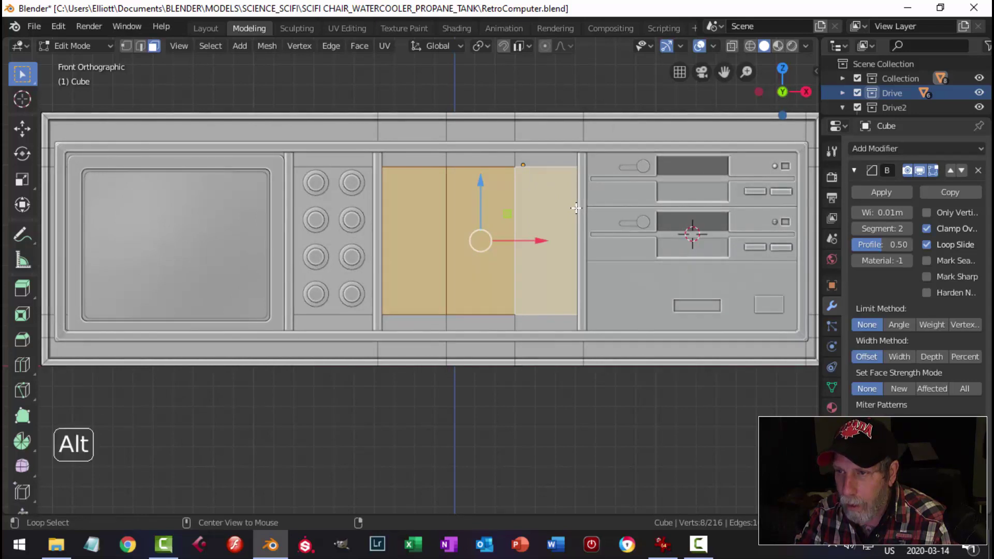
pyautogui.hotkey('alt', 'a')
pyautogui.hotkey('ctrl', 'r')
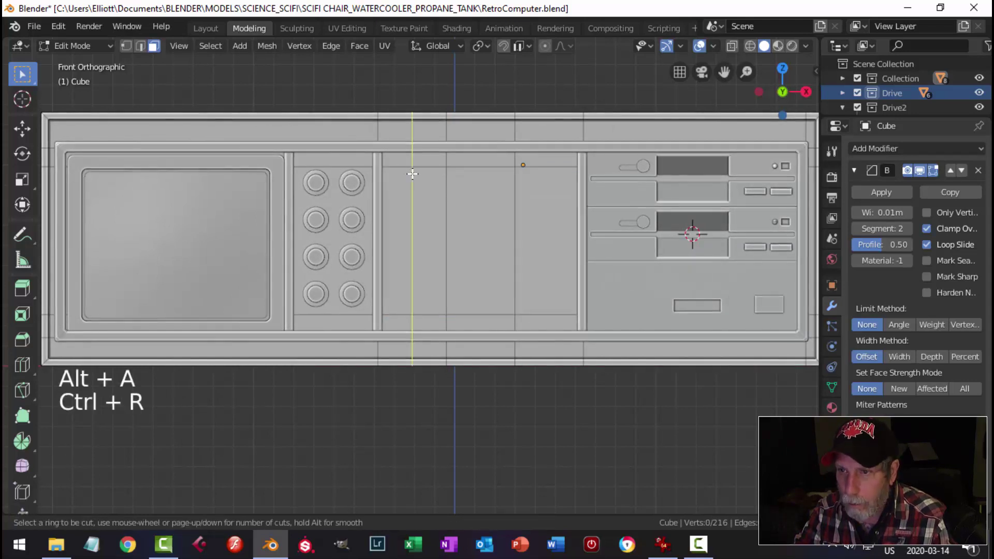
pyautogui.click(412, 174)
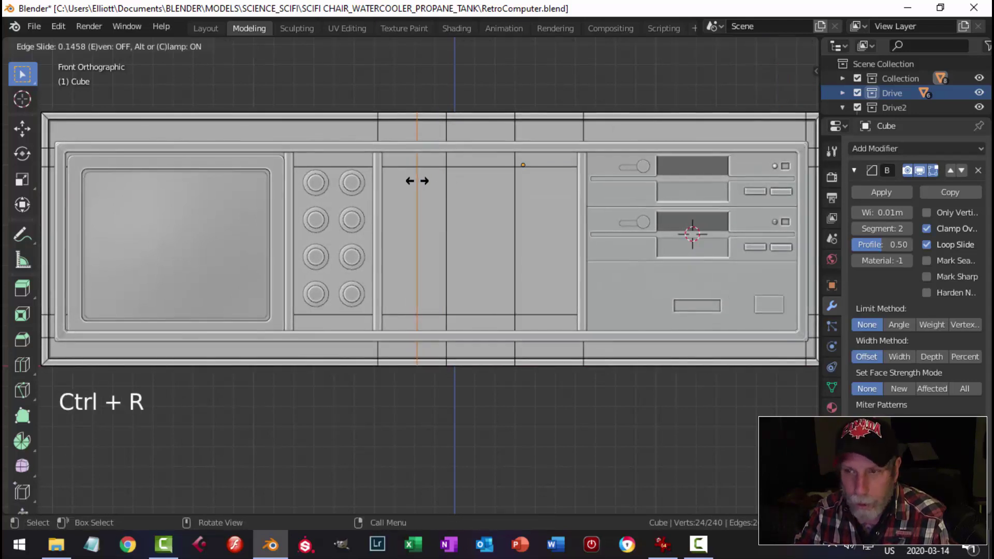
pyautogui.rightClick(417, 180)
pyautogui.hotkey('ctrl', 'r')
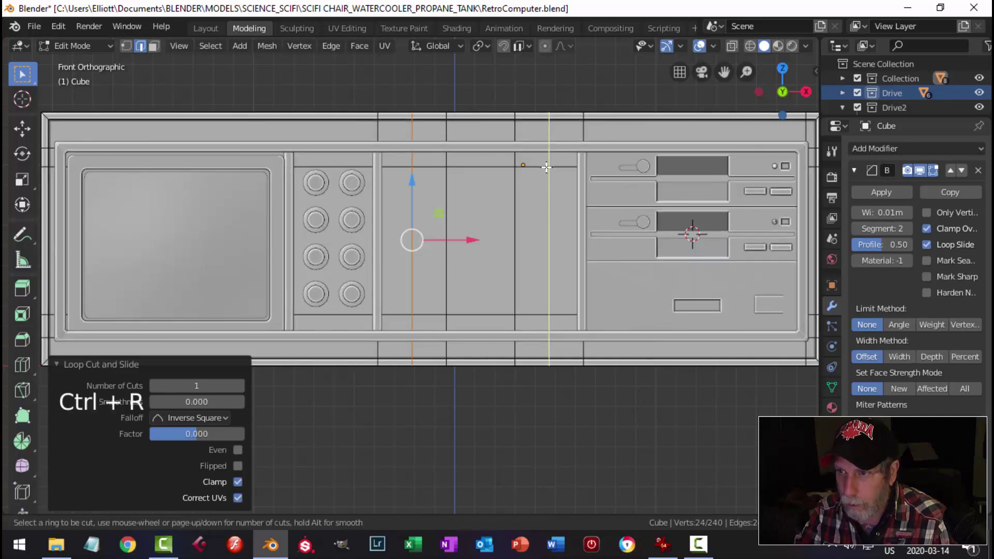
pyautogui.click(546, 166)
pyautogui.rightClick(547, 166)
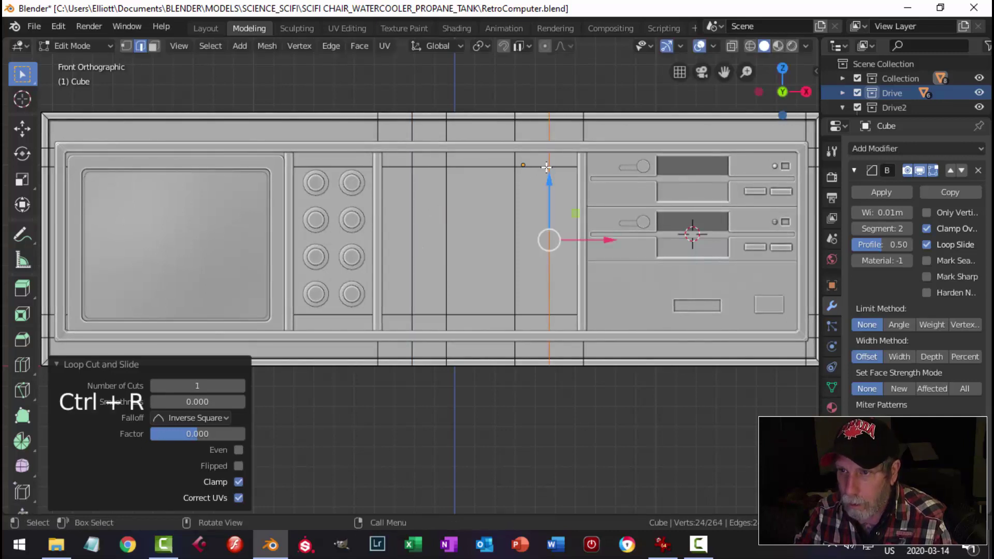
# - Scale the two new vertical loops apart along X by about 1.3 so they sit near the middle panel's side dividers
pyautogui.keyDown('alt'); pyautogui.keyDown('shift'); pyautogui.click(410, 194); pyautogui.keyUp('shift'); pyautogui.keyUp('alt')
pyautogui.press('s')
pyautogui.press('x')
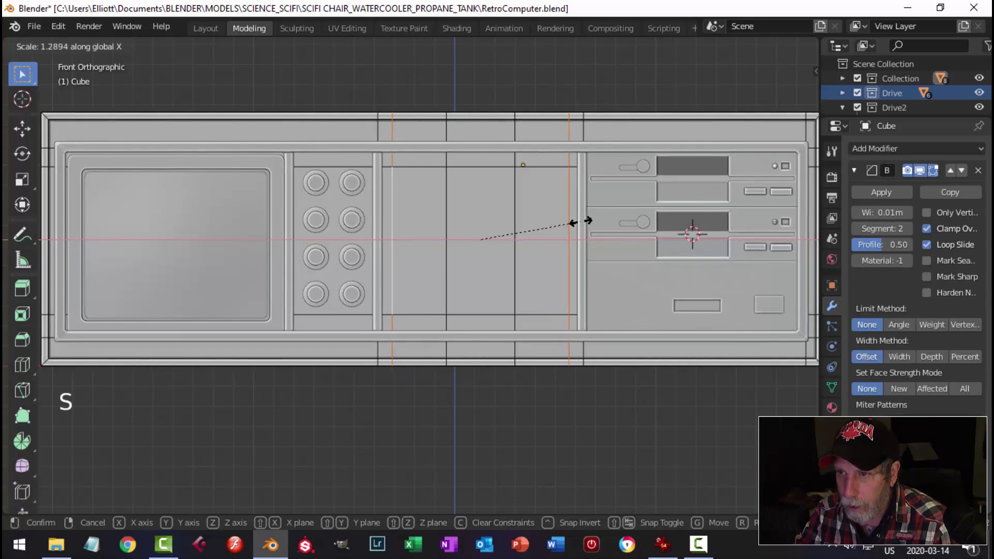
pyautogui.click(582, 222)
pyautogui.hotkey('alt', 'a')
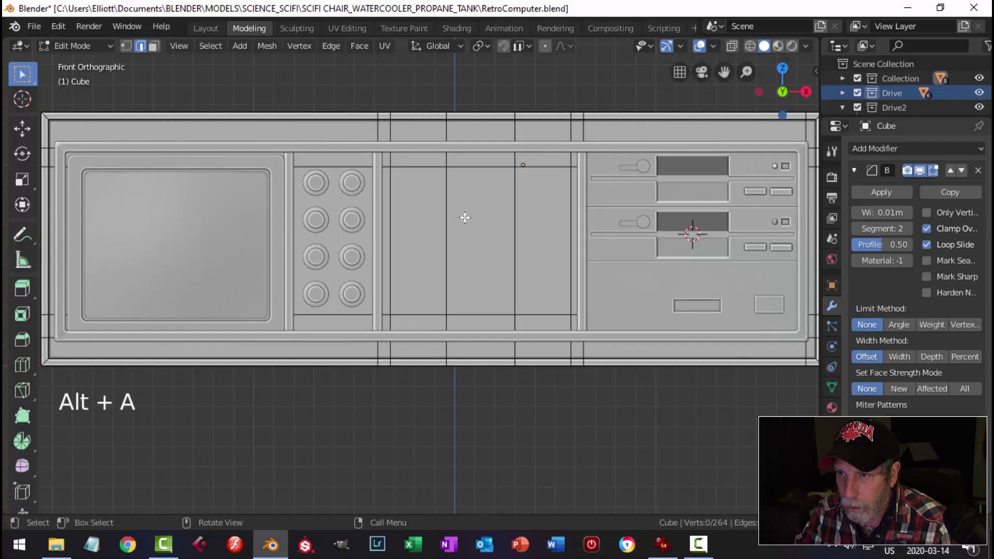
# - Dissolve the two original vertical edge loops inside the middle panel
pyautogui.keyDown('alt'); pyautogui.keyDown('shift'); pyautogui.click(514, 201); pyautogui.keyUp('shift'); pyautogui.keyUp('alt')
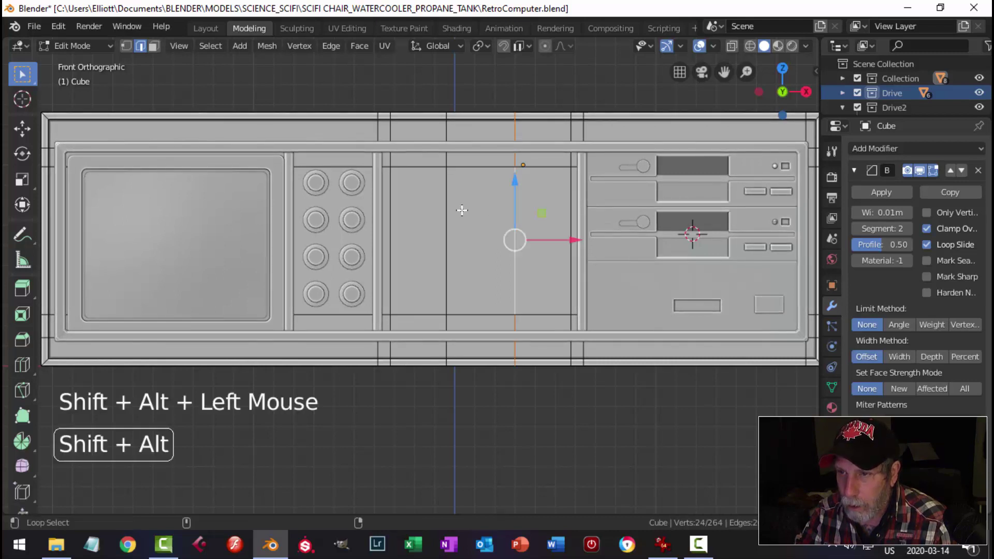
pyautogui.keyDown('alt'); pyautogui.keyDown('shift'); pyautogui.click(444, 205); pyautogui.keyUp('shift'); pyautogui.keyUp('alt')
pyautogui.press('x')
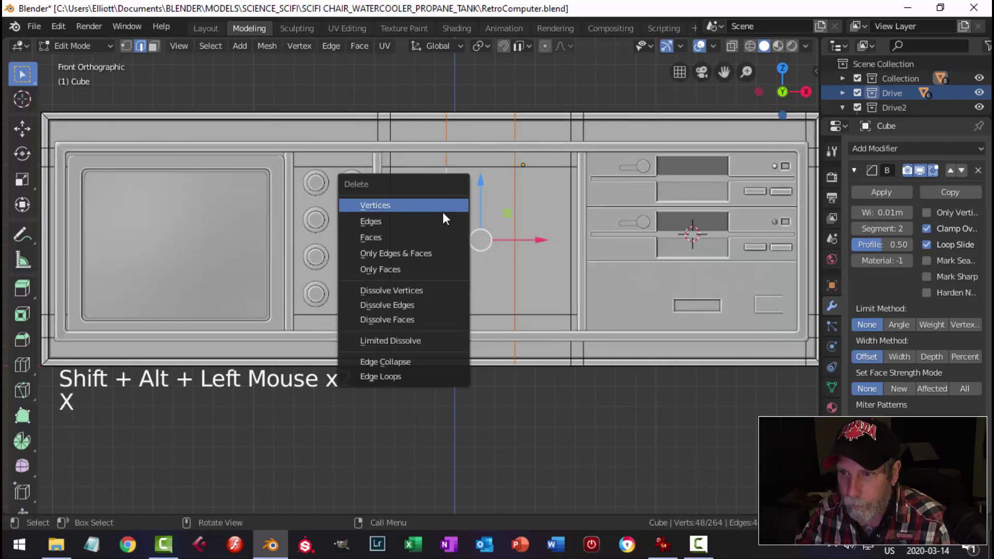
pyautogui.click(427, 304)
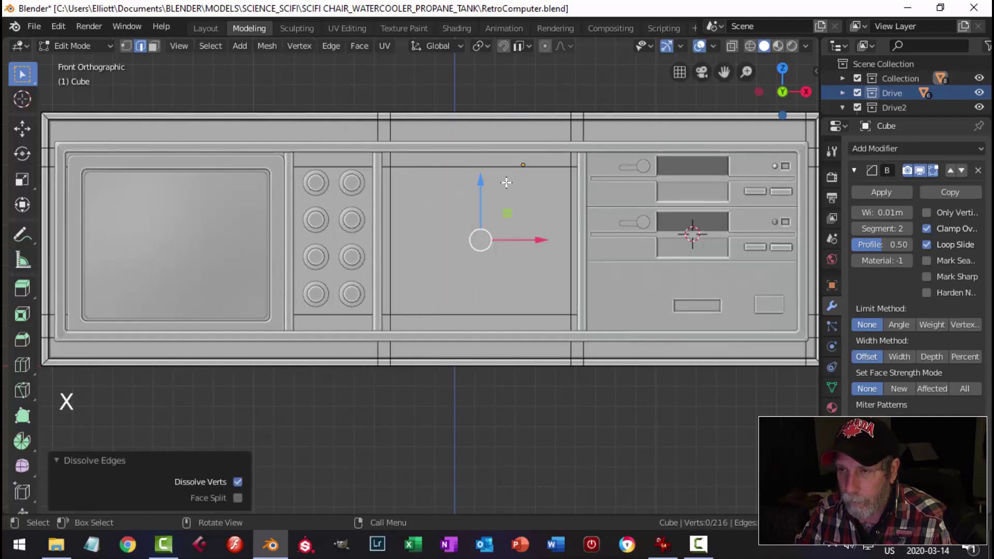
# - Add two evenly spaced vertical loop cuts between the middle panel's outer loops and switch to face selection mode
pyautogui.hotkey('ctrl', 'r')
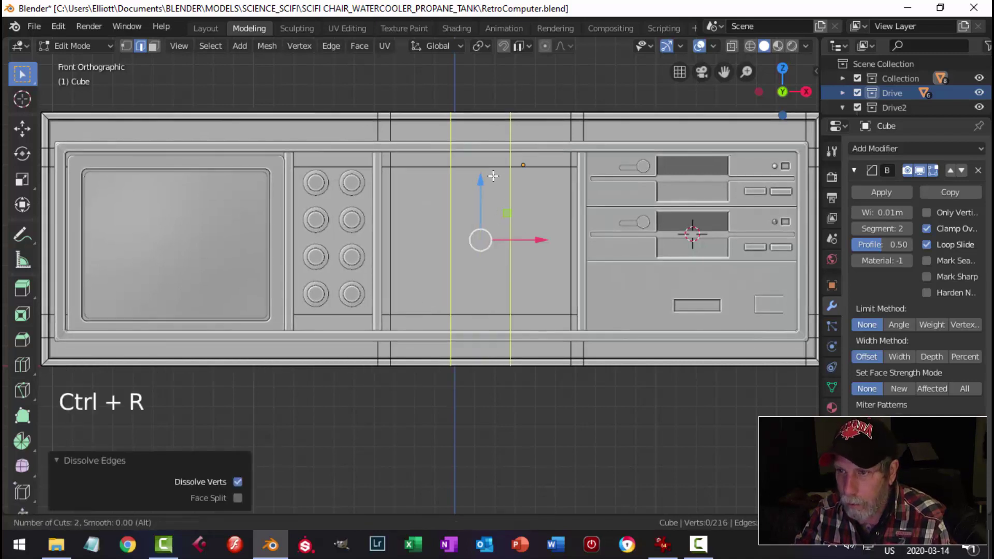
pyautogui.click(492, 176)
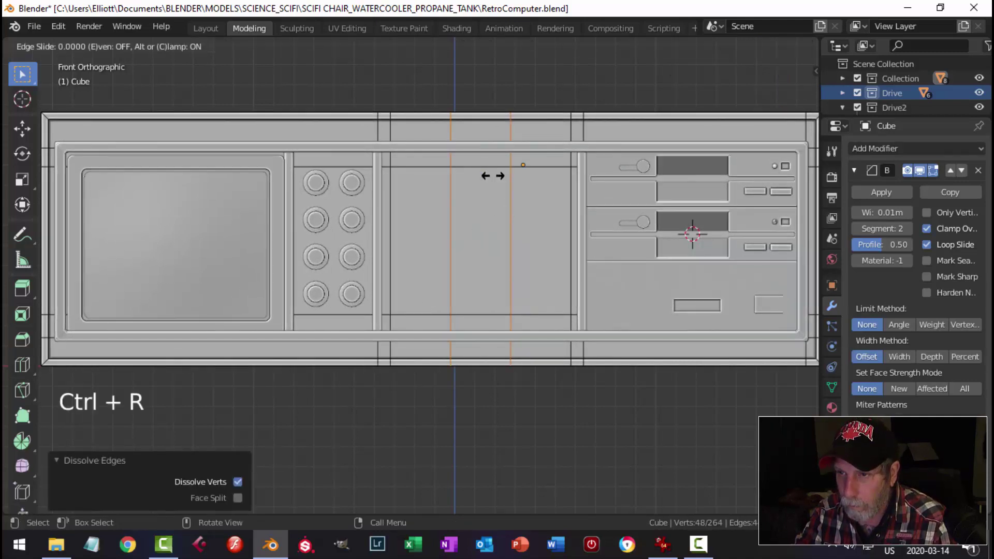
pyautogui.rightClick(525, 197)
pyautogui.hotkey('alt', 'a')
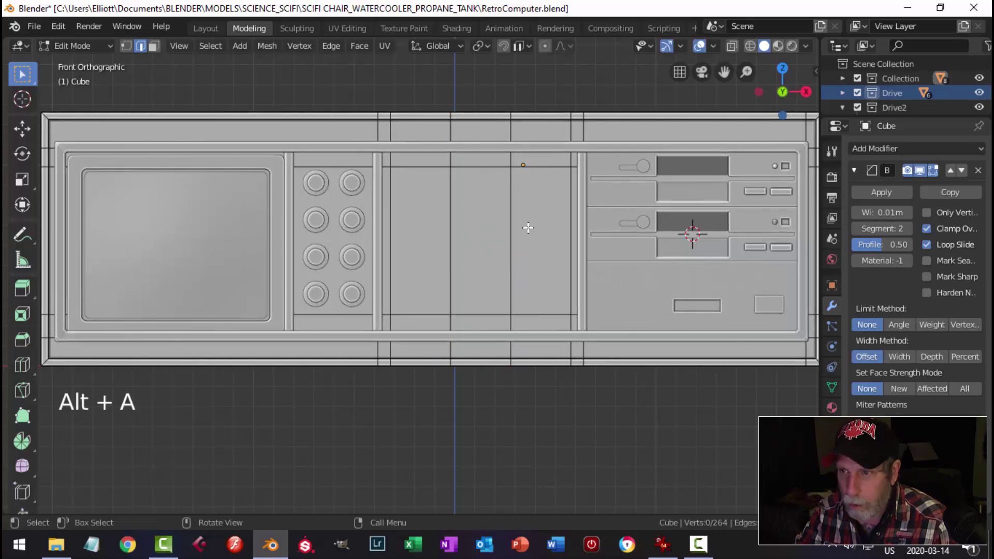
pyautogui.press('3')
pyautogui.click(535, 221)
pyautogui.keyDown('shift'); pyautogui.click(470, 205); pyautogui.keyUp('shift')
pyautogui.keyDown('shift'); pyautogui.click(421, 217); pyautogui.keyUp('shift')
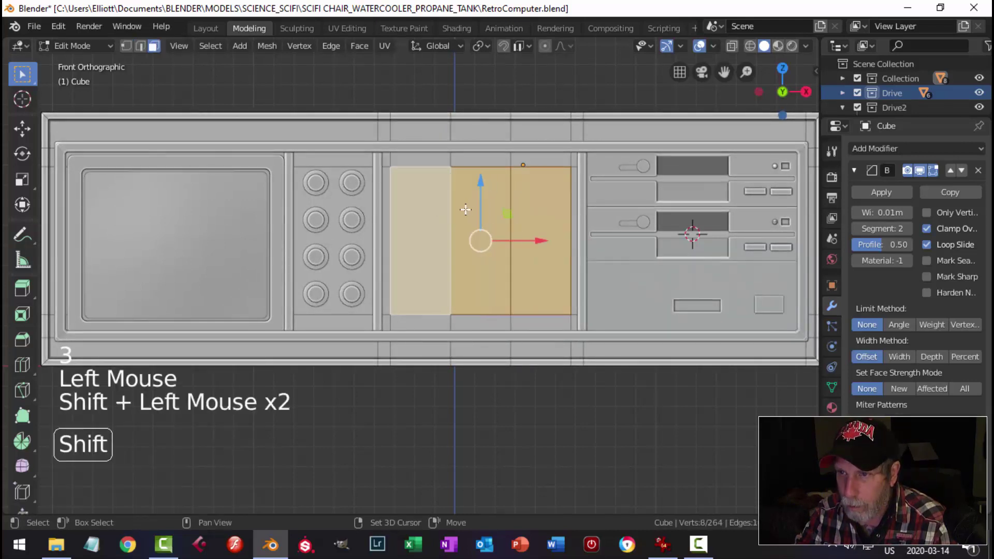
pyautogui.hotkey('alt', 'a')
# - Inset the three tall faces of the middle panel individually by about 0.021 m
pyautogui.scroll(2, 506, 214)
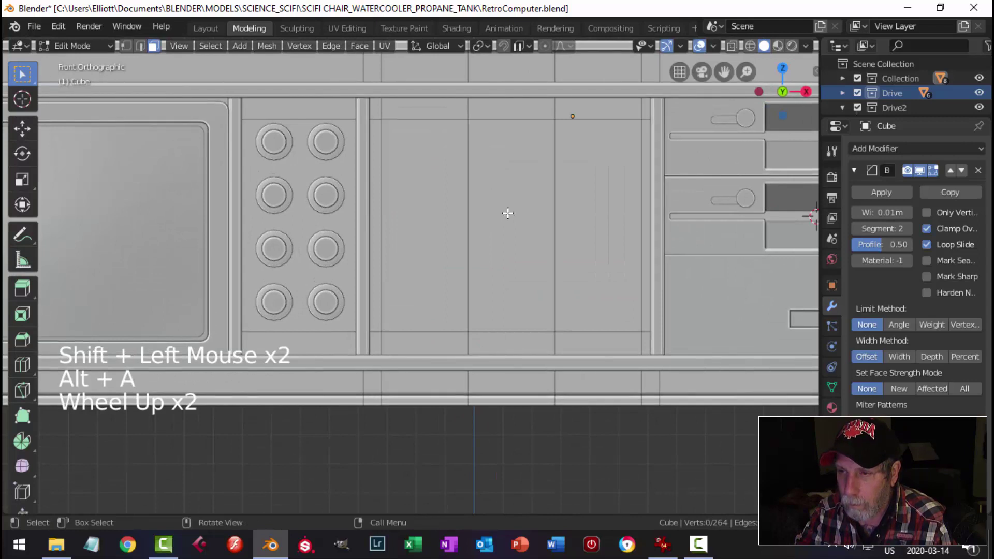
pyautogui.scroll(-1, 422, 204)
pyautogui.click(422, 207)
pyautogui.keyDown('shift'); pyautogui.click(495, 207); pyautogui.keyUp('shift')
pyautogui.keyDown('shift'); pyautogui.click(569, 204); pyautogui.keyUp('shift')
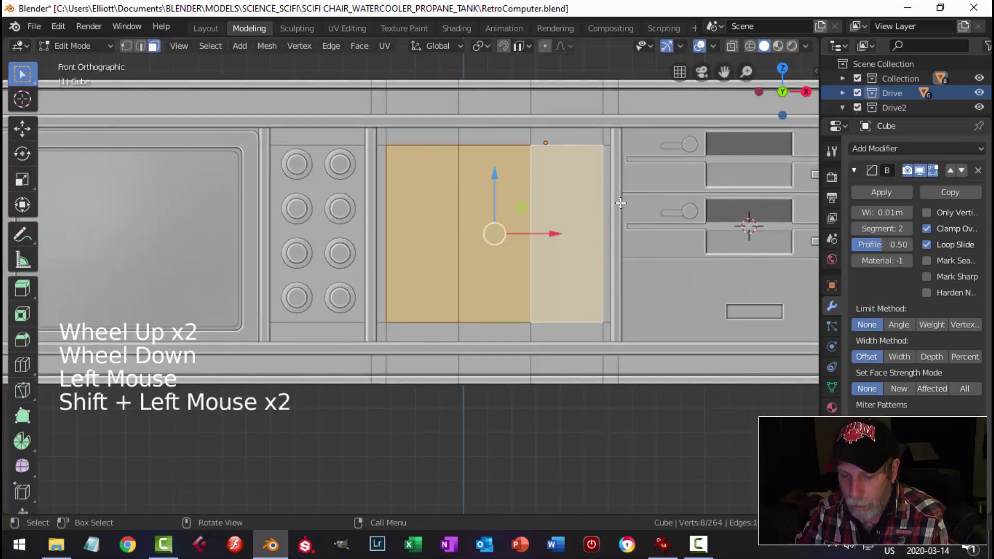
pyautogui.press('i')
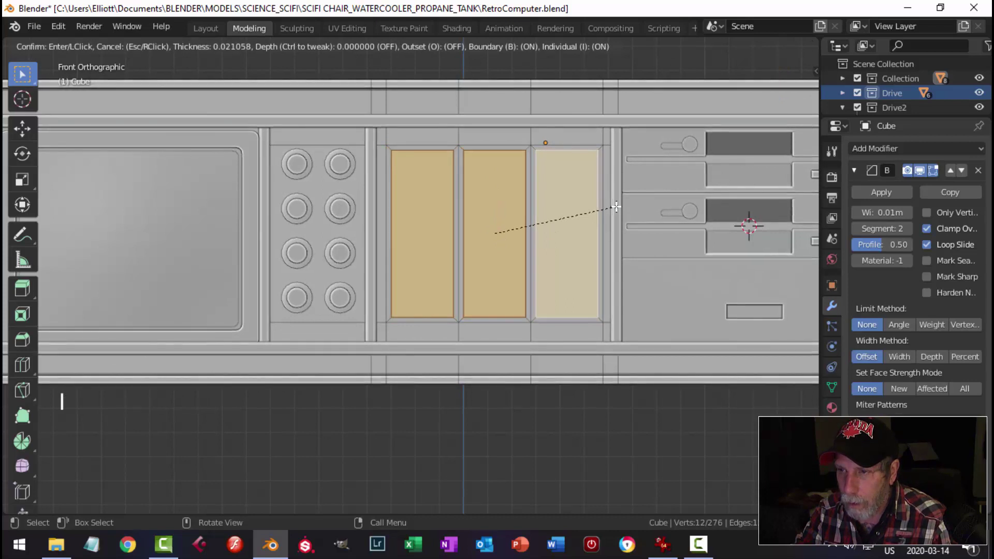
pyautogui.click(616, 207)
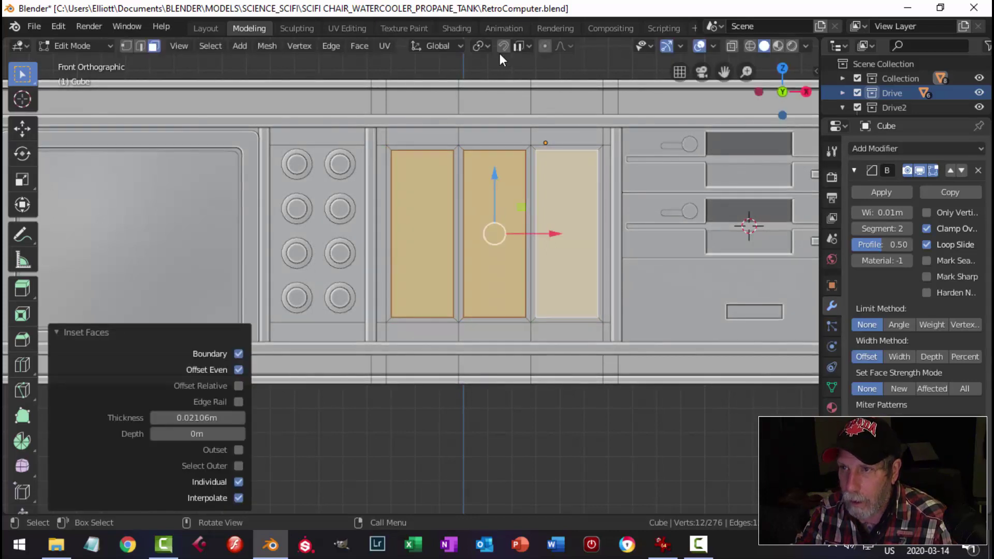
# - Set the pivot point to Individual Origins and scale the three inset faces along X to about 0.742
pyautogui.click(480, 47)
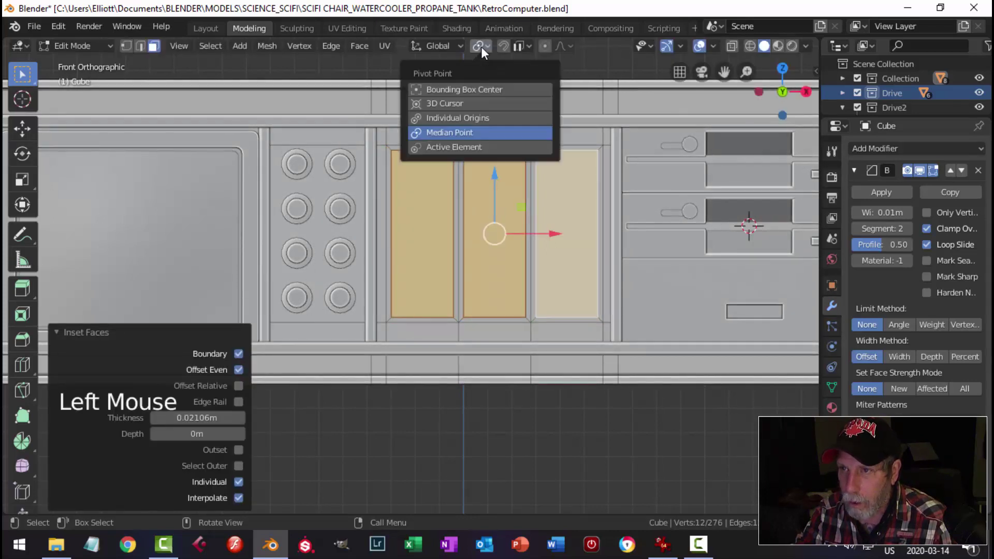
pyautogui.click(460, 118)
pyautogui.press('s')
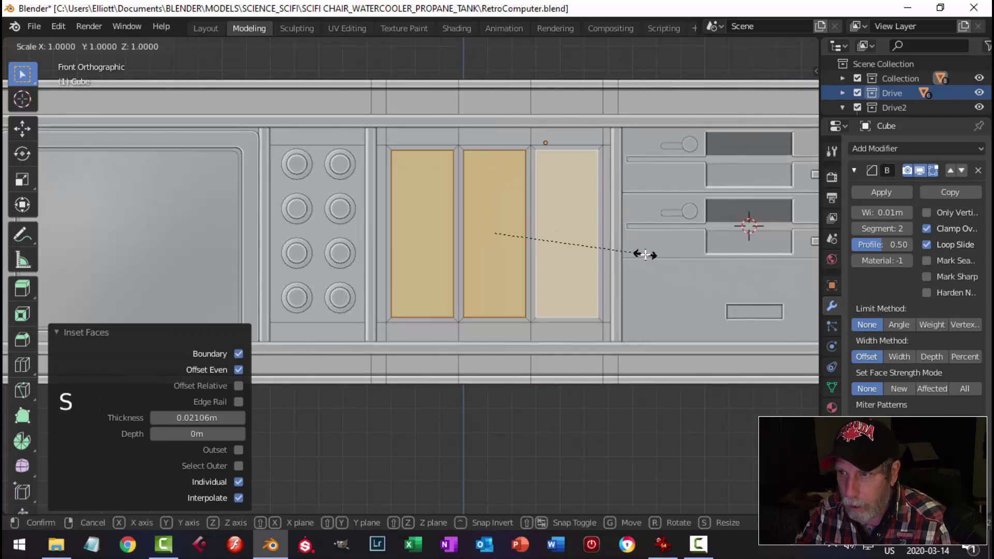
pyautogui.press('x')
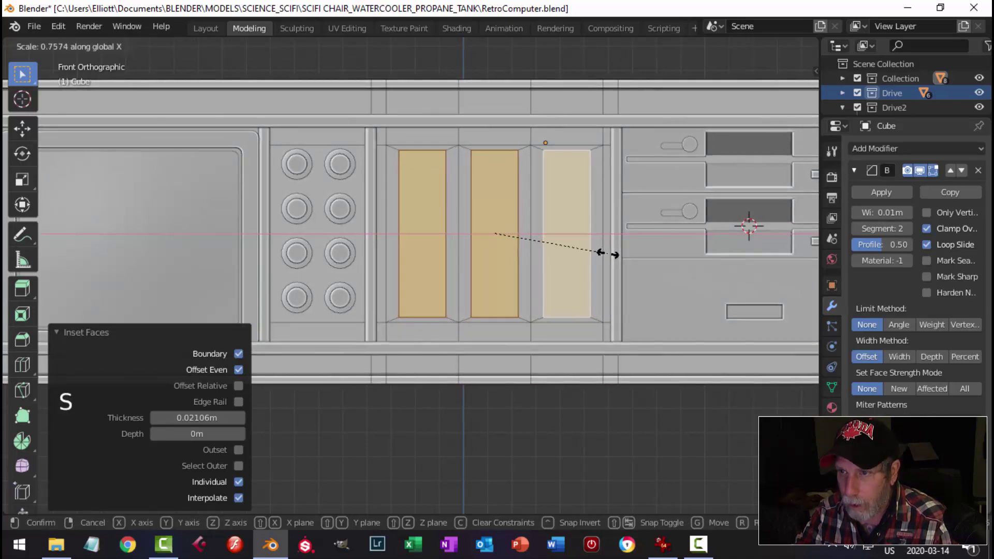
pyautogui.click(606, 254)
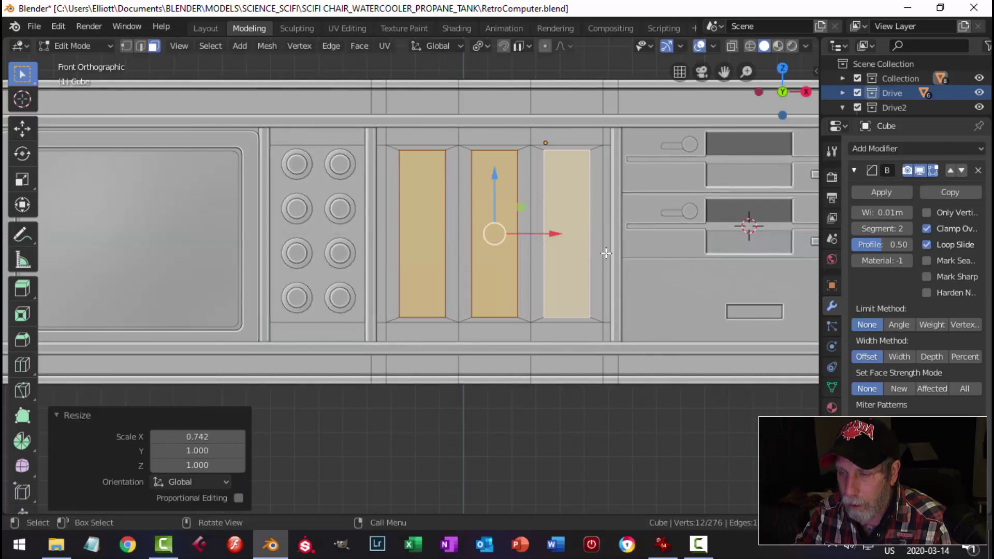
# - Extrude the three narrowed faces about 0.10 m inward to form vertical slots
pyautogui.moveTo(605, 253); pyautogui.dragTo(640, 303, button='middle')
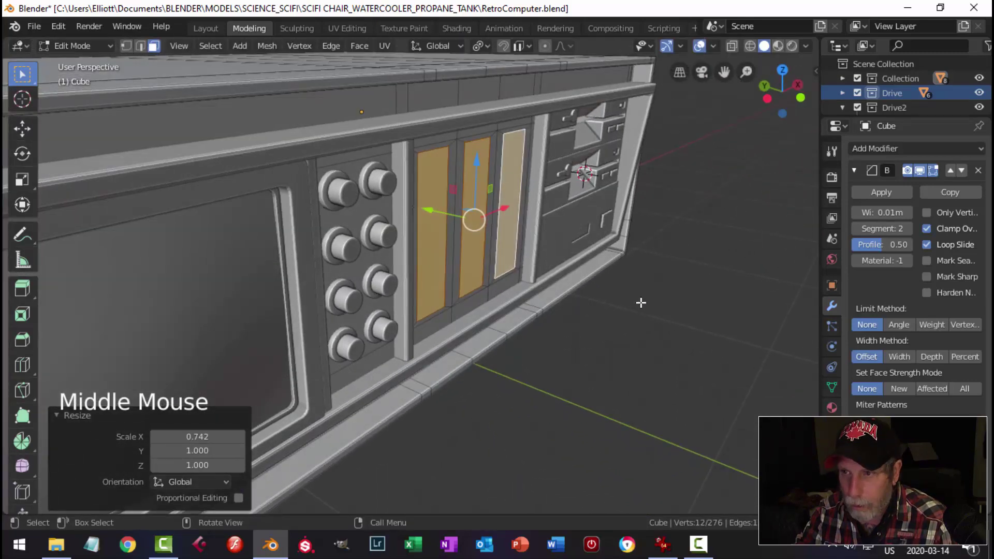
pyautogui.press('e')
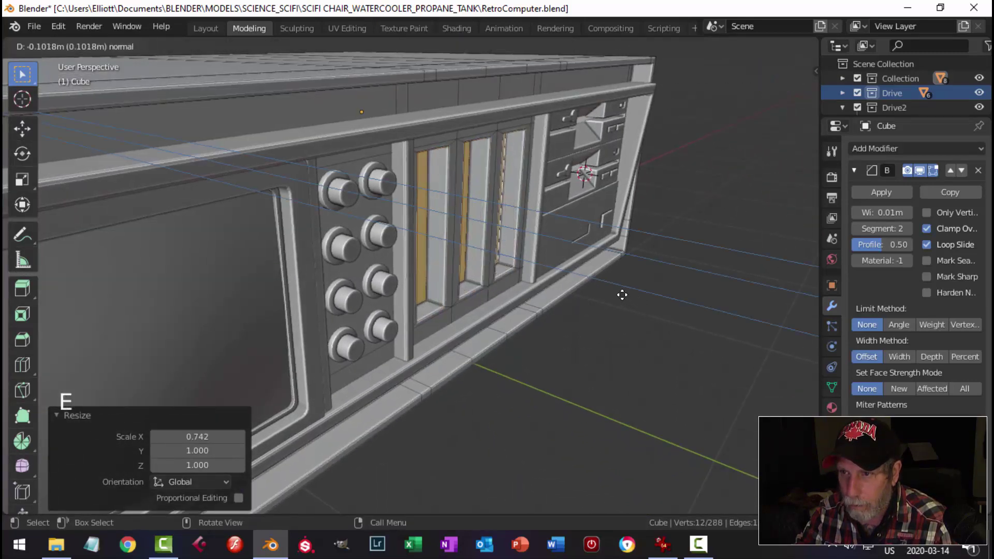
pyautogui.click(621, 293)
# - Return to Object Mode, deselect everything, and examine the three recessed slots in the front panel from several angles
pyautogui.moveTo(617, 291); pyautogui.dragTo(484, 287, button='middle')
pyautogui.press('Tab')
pyautogui.scroll(-3, 497, 297)
pyautogui.scroll(2, 484, 287)
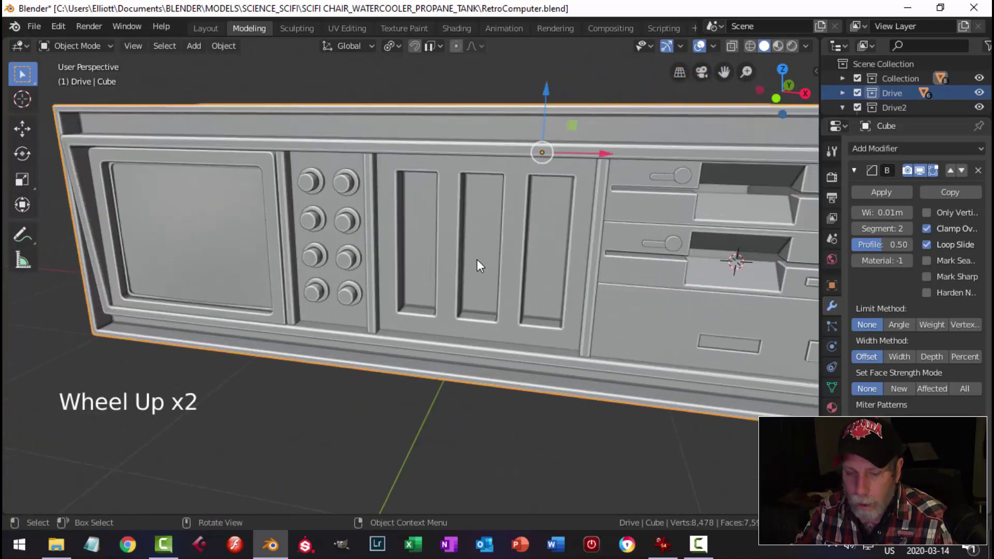
pyautogui.hotkey('alt', 'a')
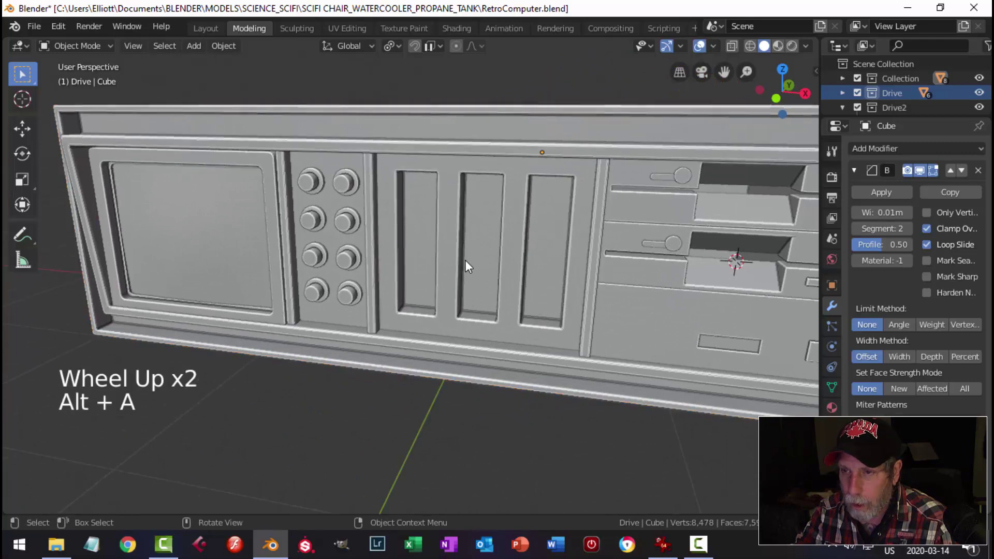
pyautogui.scroll(-3, 471, 250)
pyautogui.moveTo(548, 263); pyautogui.dragTo(572, 289, button='middle')
pyautogui.scroll(-3, 397, 279)
pyautogui.scroll(2, 458, 292)
pyautogui.moveTo(458, 292); pyautogui.dragTo(427, 238, button='middle')
pyautogui.scroll(4, 470, 280)
# - Duplicate the back faces of the three slots and move the copies about 0.38 m out in front along Y
pyautogui.press('Tab')
pyautogui.hotkey('alt', 'a')
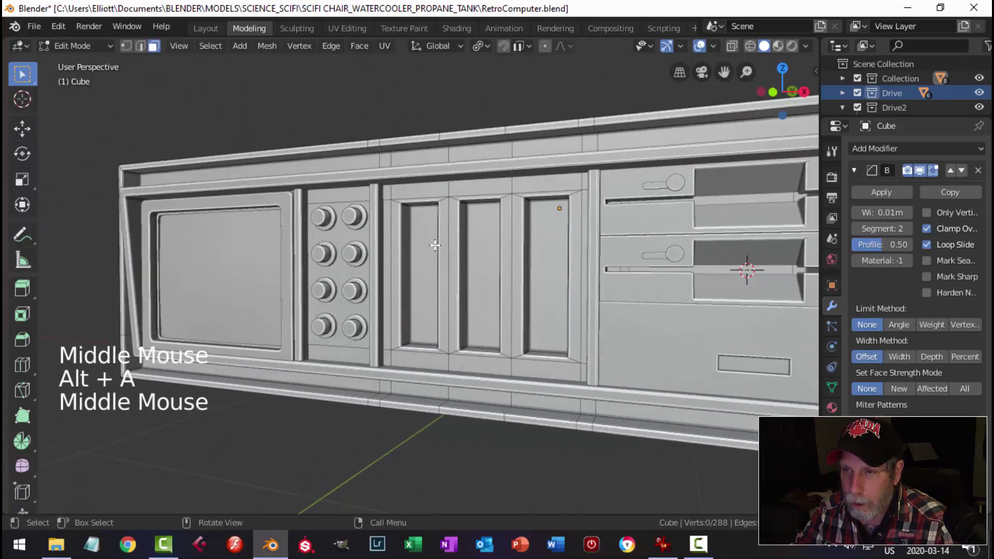
pyautogui.click(427, 236)
pyautogui.keyDown('shift'); pyautogui.click(484, 269); pyautogui.keyUp('shift')
pyautogui.keyDown('shift'); pyautogui.click(549, 274); pyautogui.keyUp('shift')
pyautogui.moveTo(548, 274); pyautogui.dragTo(472, 290, button='middle')
pyautogui.hotkey('shift', 'd')
pyautogui.click(481, 290)
# - Separate the duplicated faces into their own object and set its origin to its geometry
pyautogui.press('p')
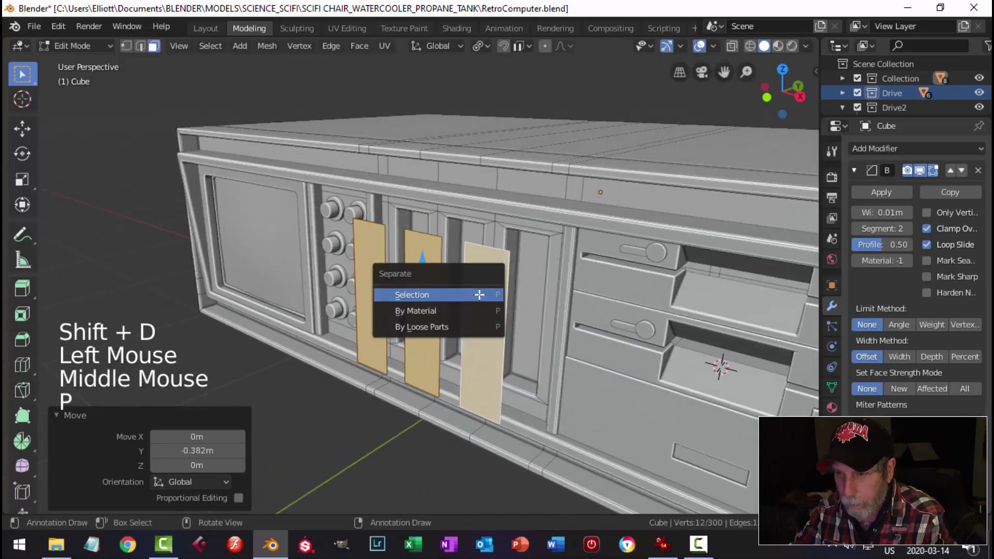
pyautogui.click(479, 295)
pyautogui.press('Tab')
pyautogui.click(492, 288)
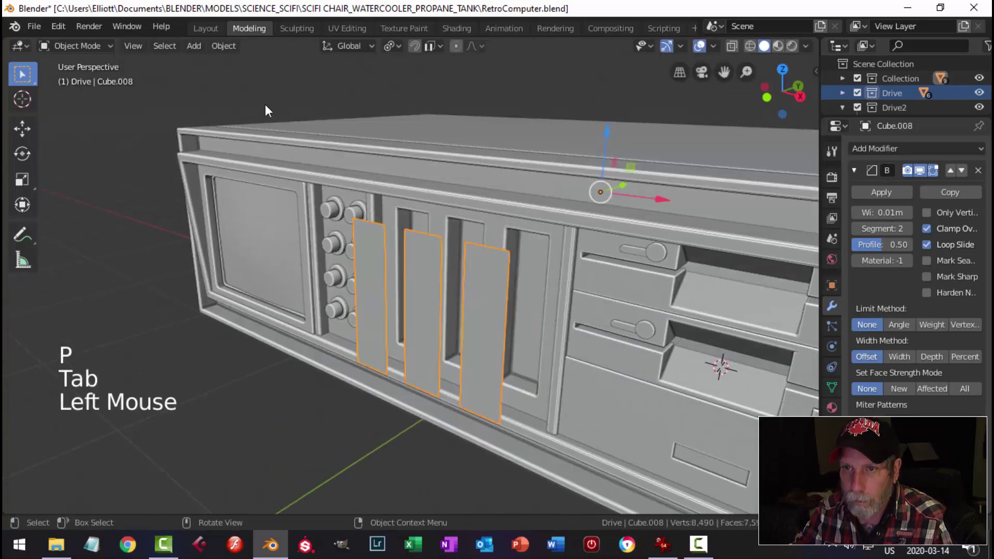
pyautogui.click(221, 46)
pyautogui.moveTo(245, 77)
pyautogui.click(367, 92)
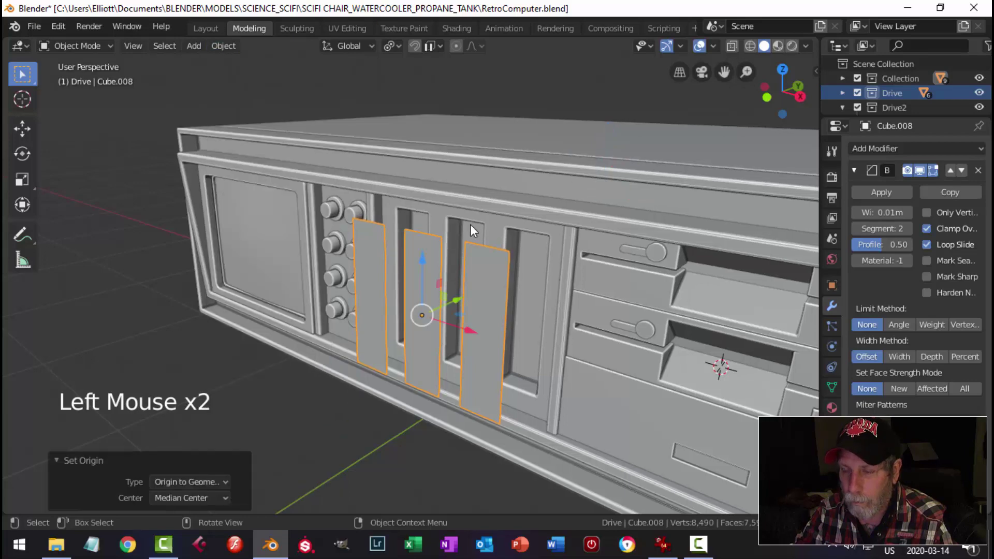
# - Inset the three separated panel faces individually with a thickness of about 0.019 m
pyautogui.moveTo(470, 225); pyautogui.dragTo(526, 219, button='middle')
pyautogui.press('Tab')
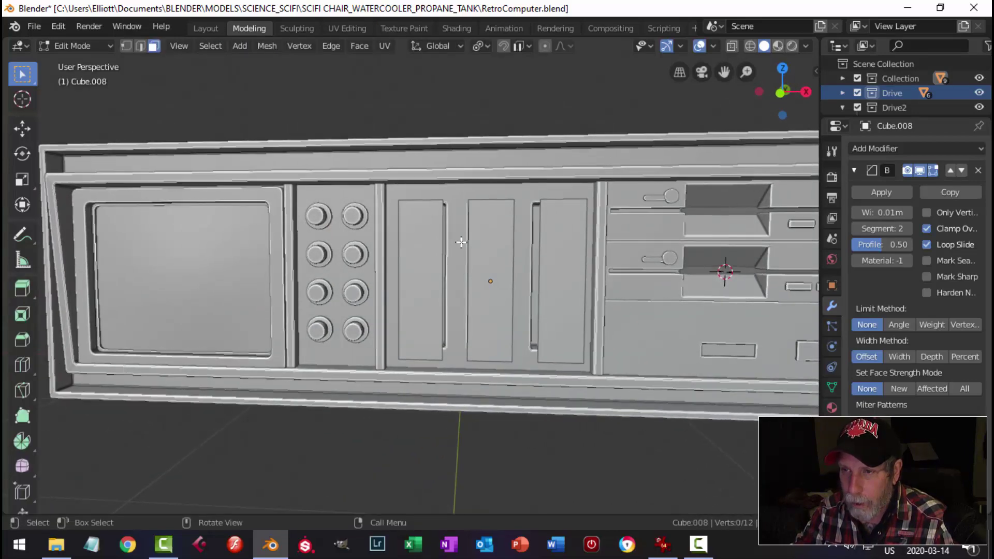
pyautogui.press('a')
pyautogui.click(483, 46)
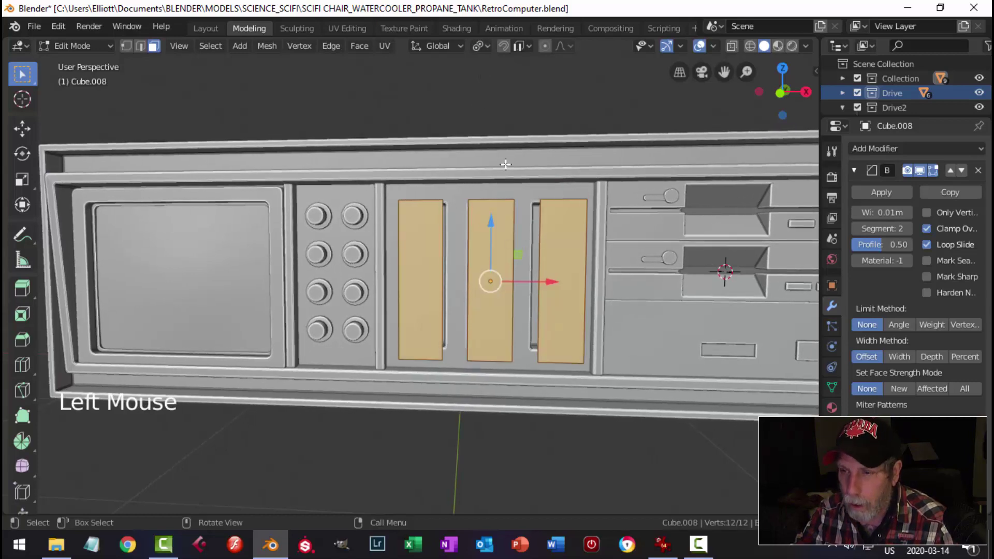
pyautogui.moveTo(564, 171); pyautogui.dragTo(577, 169, button='middle')
pyautogui.press('i')
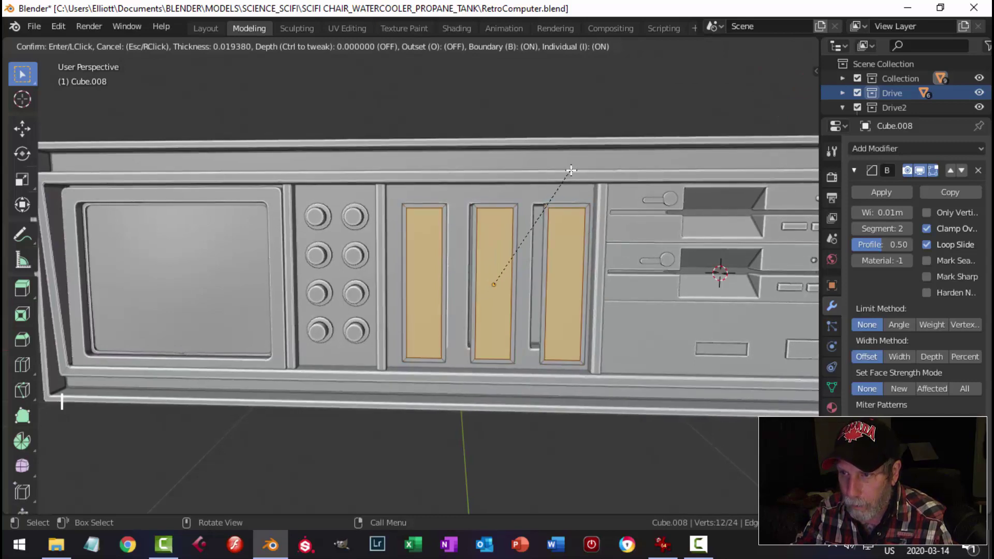
pyautogui.click(571, 170)
pyautogui.moveTo(571, 170); pyautogui.dragTo(531, 212, button='middle')
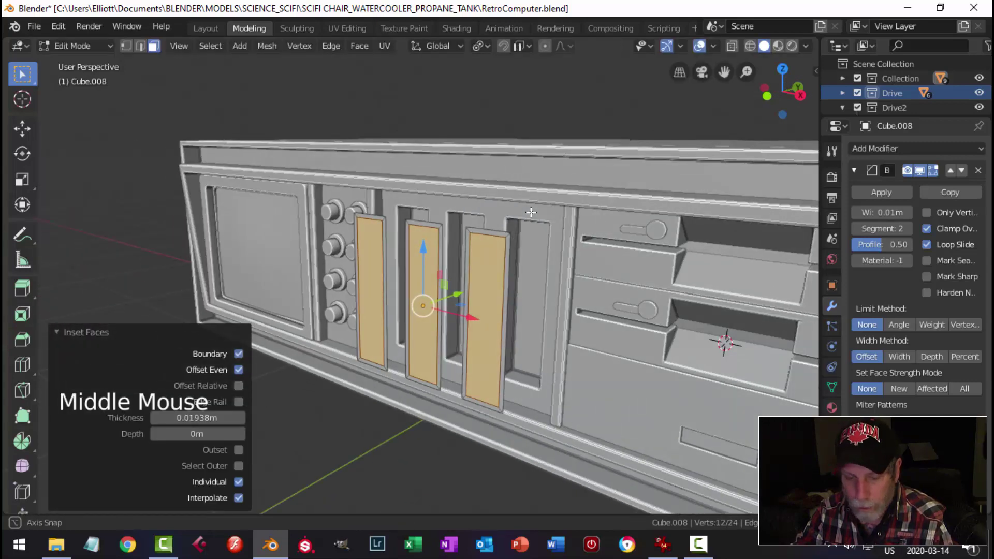
# - Try deleting the inner faces of the three inset panels to leave only their borders
pyautogui.press('x')
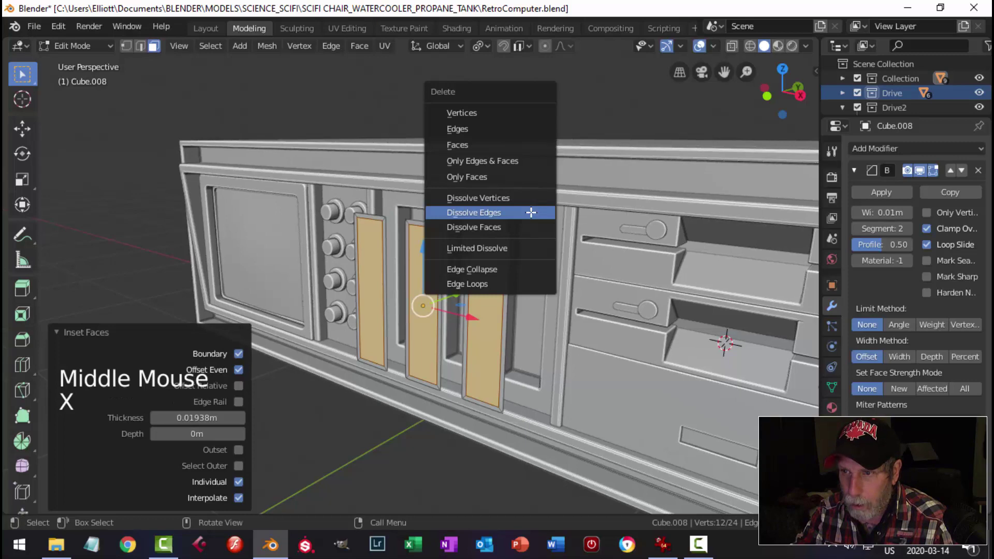
pyautogui.click(483, 145)
pyautogui.press('a')
pyautogui.moveTo(510, 224); pyautogui.dragTo(491, 232, button='middle')
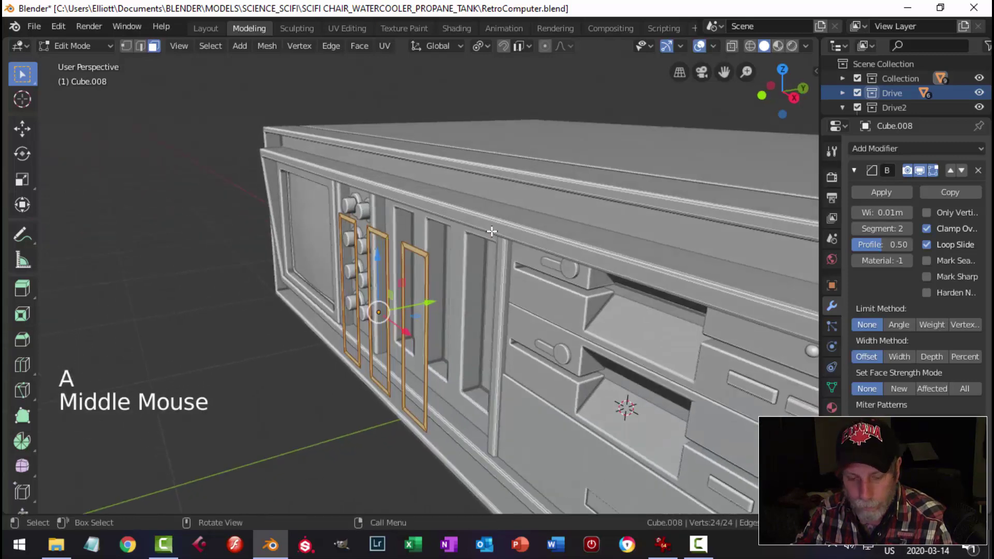
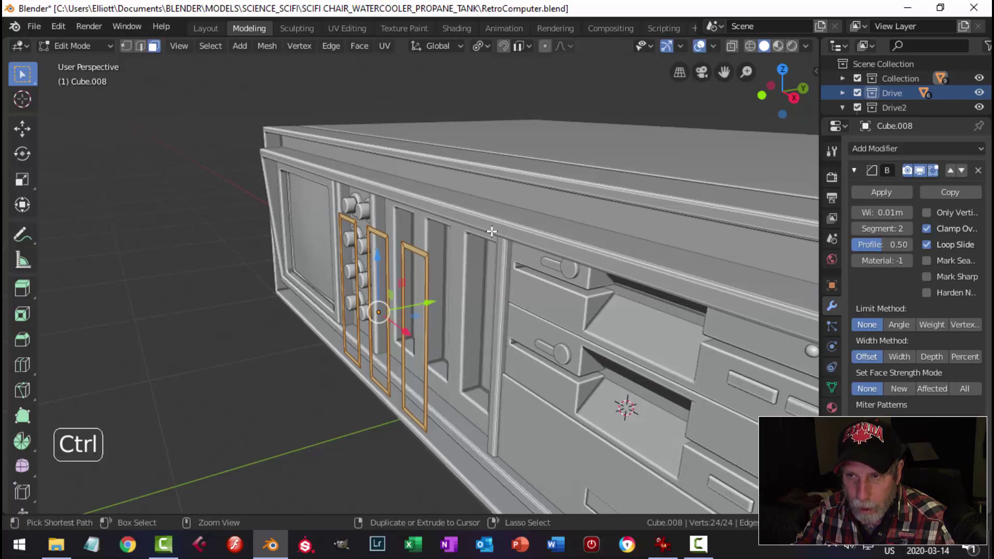
pyautogui.hotkey('ctrl', 'z')
pyautogui.hotkey('ctrl', 'z')
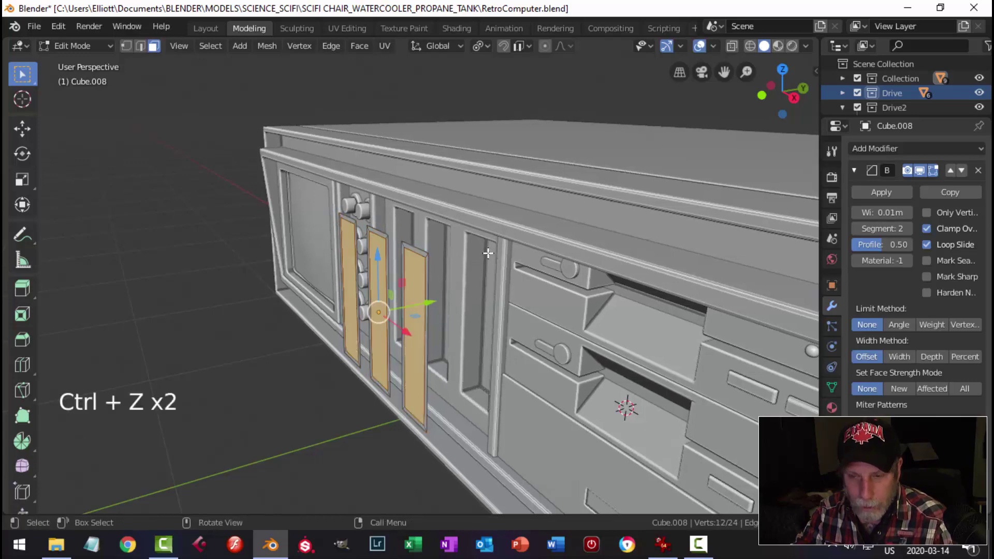
# - Try extruding all faces of the three inset panels about 0.116 m along Y toward the computer
pyautogui.press('a')
pyautogui.moveTo(483, 257); pyautogui.dragTo(479, 261, button='middle')
pyautogui.press('e')
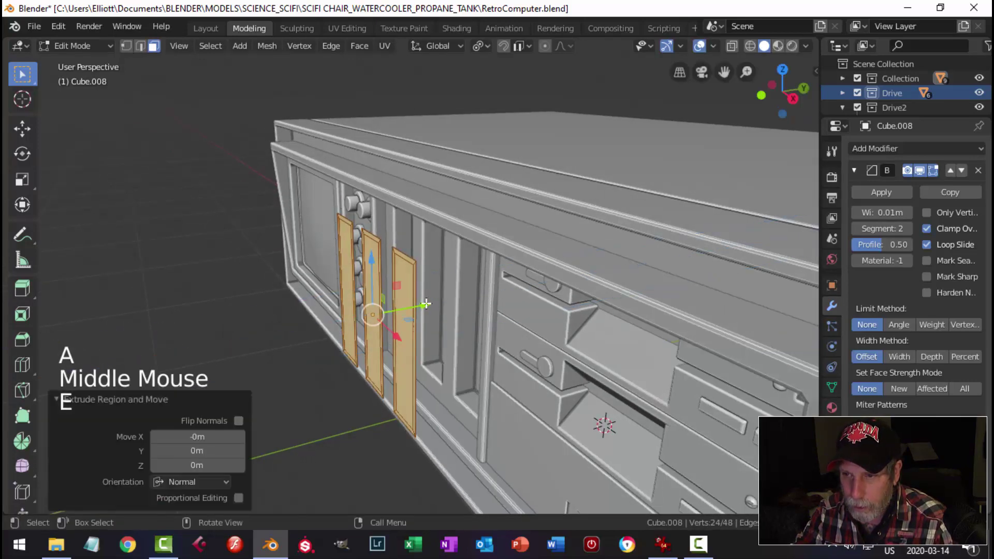
pyautogui.moveTo(425, 304); pyautogui.dragTo(433, 301)
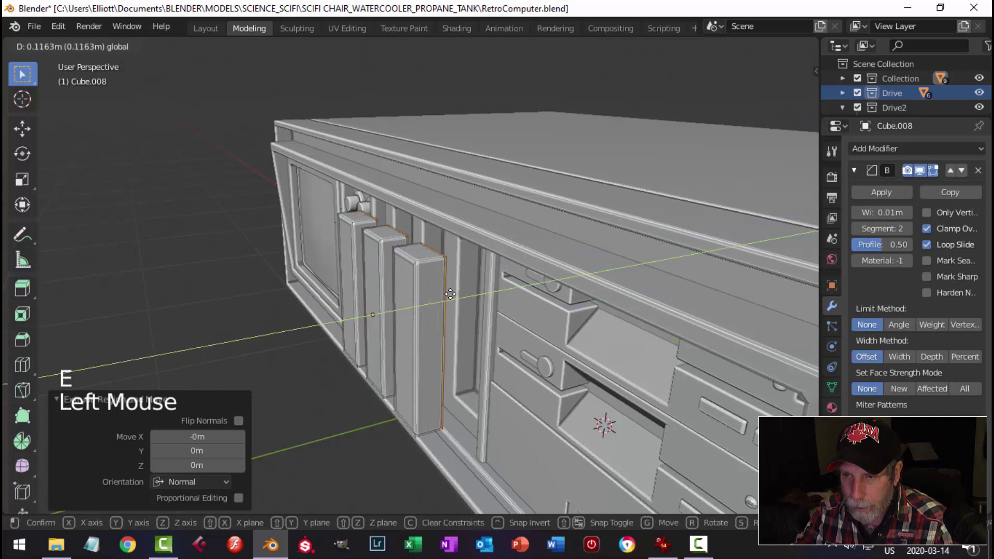
pyautogui.moveTo(450, 294); pyautogui.dragTo(450, 294)
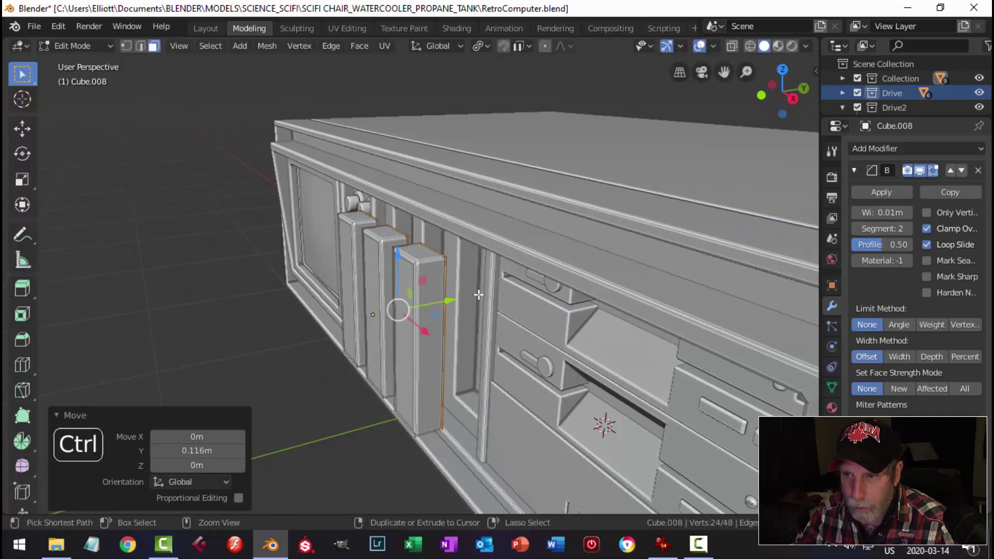
pyautogui.hotkey('ctrl', 'z')
pyautogui.moveTo(440, 298); pyautogui.dragTo(433, 271, button='middle')
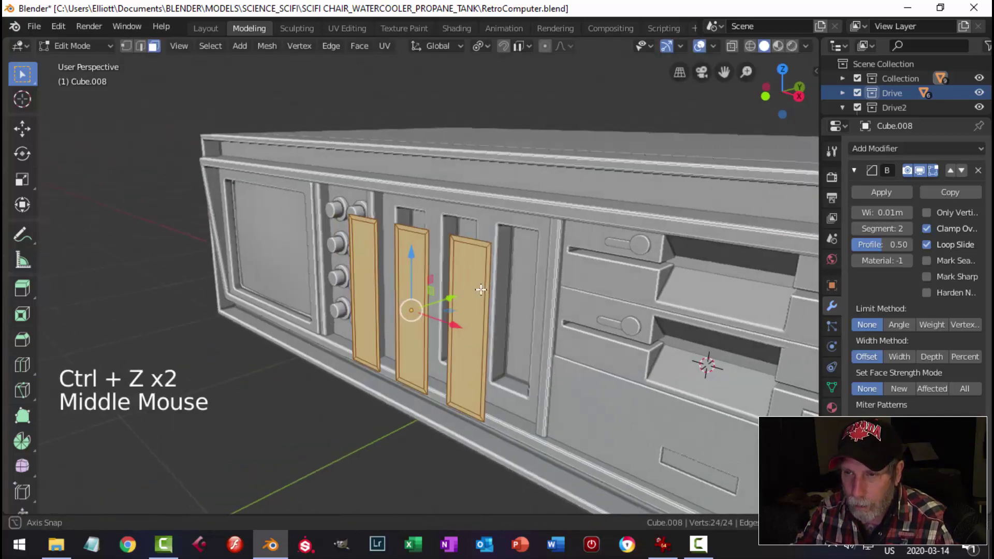
# - Extrude the border face loops of the three panels about 0.105 m forward along Y and return to Object Mode
pyautogui.hotkey('alt', 'a')
pyautogui.scroll(2, 391, 237)
pyautogui.keyDown('alt'); pyautogui.keyDown('shift'); pyautogui.click(355, 195); pyautogui.keyUp('shift'); pyautogui.keyUp('alt')
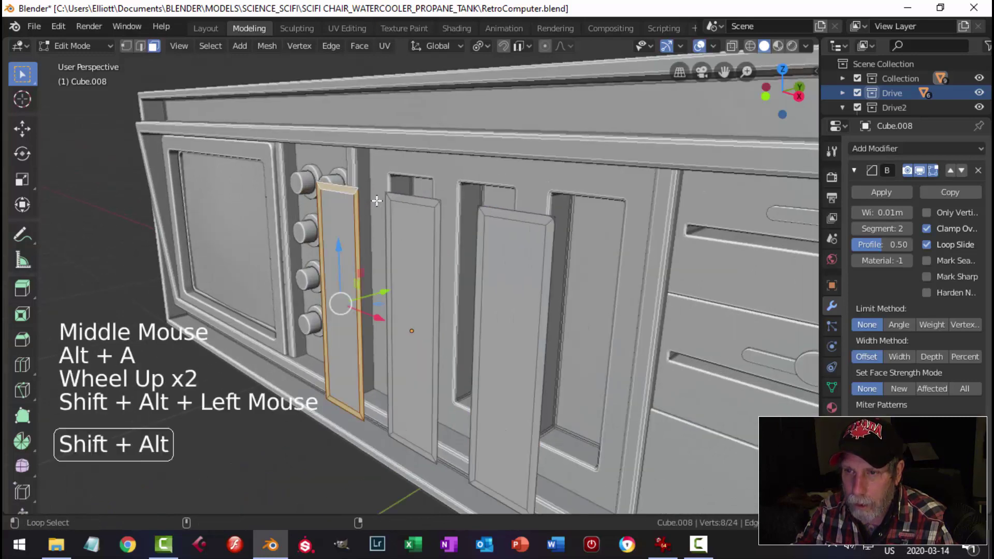
pyautogui.keyDown('alt'); pyautogui.keyDown('shift'); pyautogui.click(434, 204); pyautogui.keyUp('shift'); pyautogui.keyUp('alt')
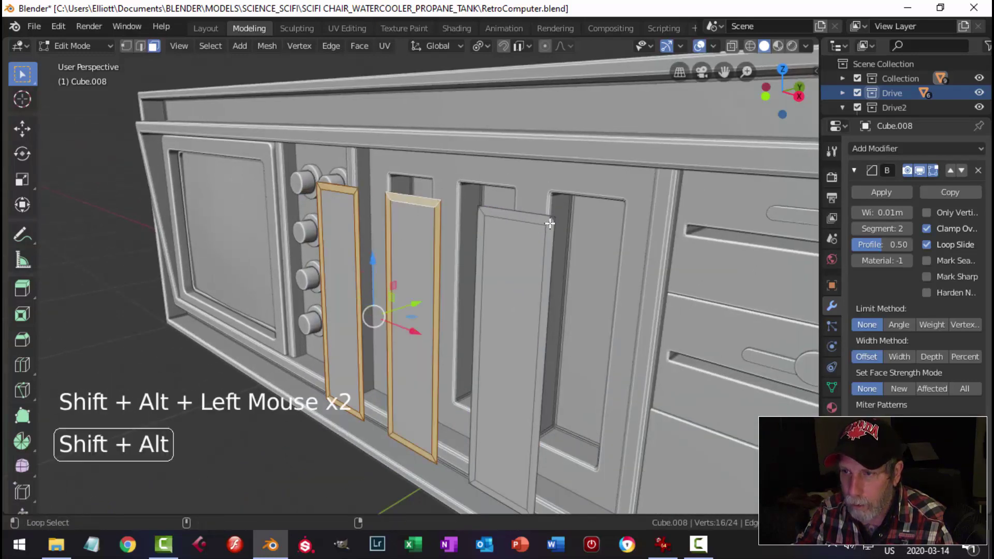
pyautogui.keyDown('alt'); pyautogui.keyDown('shift'); pyautogui.click(541, 226); pyautogui.keyUp('shift'); pyautogui.keyUp('alt')
pyautogui.scroll(-2, 541, 227)
pyautogui.moveTo(541, 226); pyautogui.dragTo(512, 270, button='middle')
pyautogui.press('e')
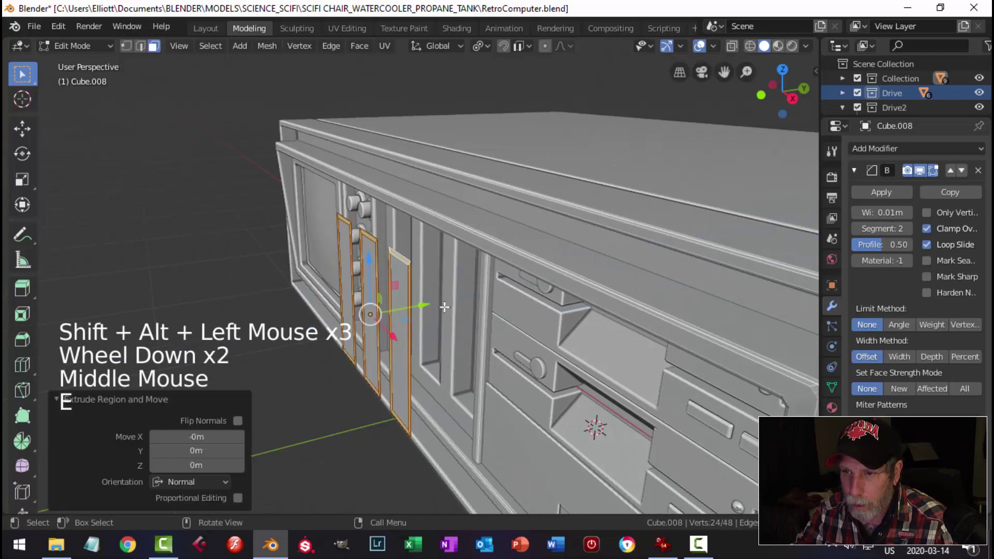
pyautogui.click(419, 305)
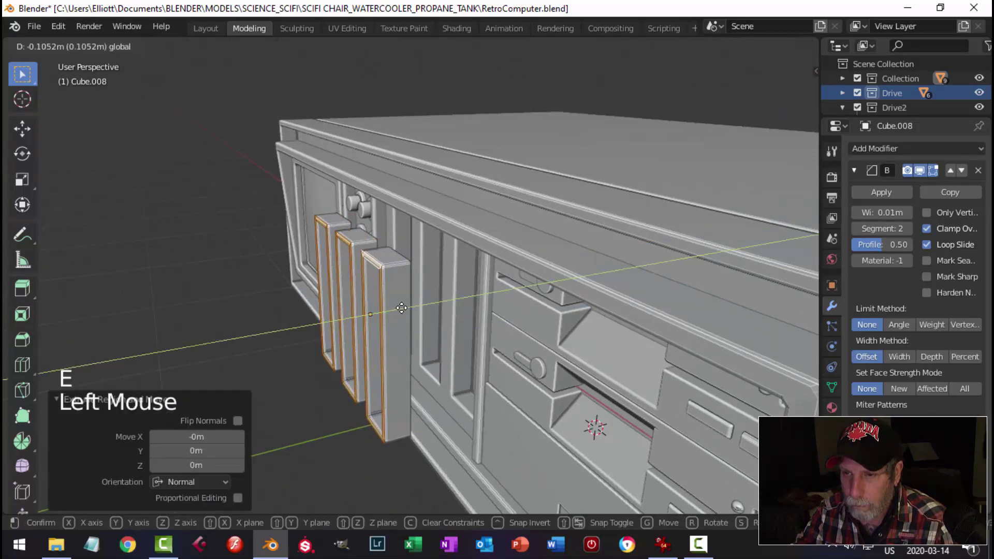
pyautogui.moveTo(397, 308); pyautogui.dragTo(533, 268, button='middle')
pyautogui.hotkey('alt', 'a')
pyautogui.press('Tab')
pyautogui.hotkey('alt', 'a')
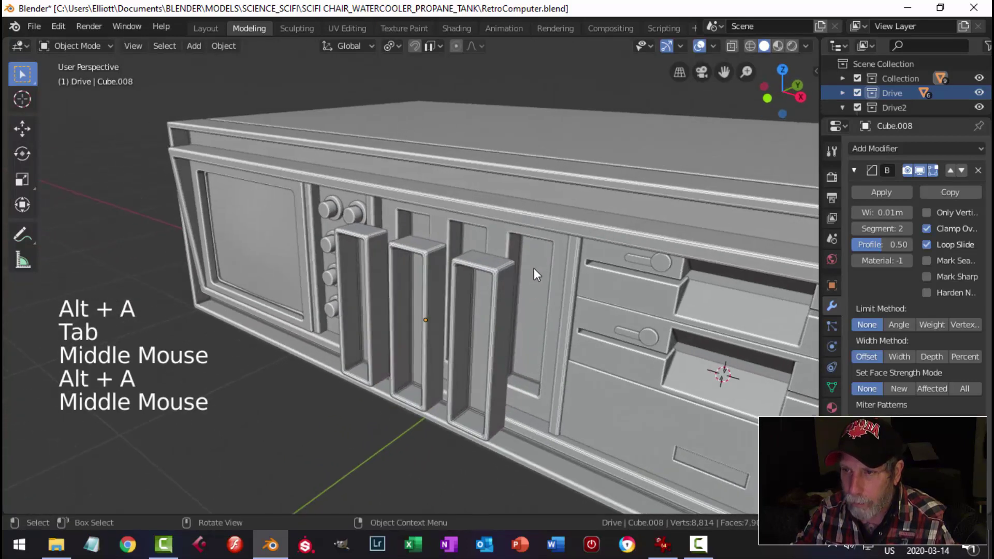
# - Delete the back faces of the three slots in the computer's main body and return to Object Mode
pyautogui.click(533, 267)
pyautogui.press('Tab')
pyautogui.click(533, 267)
pyautogui.keyDown('shift'); pyautogui.click(473, 242); pyautogui.keyUp('shift')
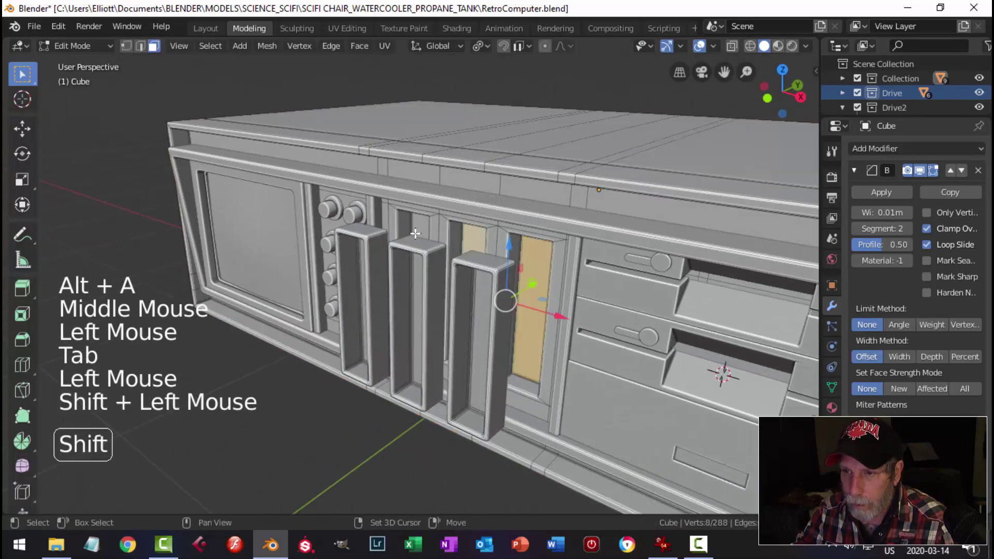
pyautogui.press('x')
pyautogui.click(424, 226)
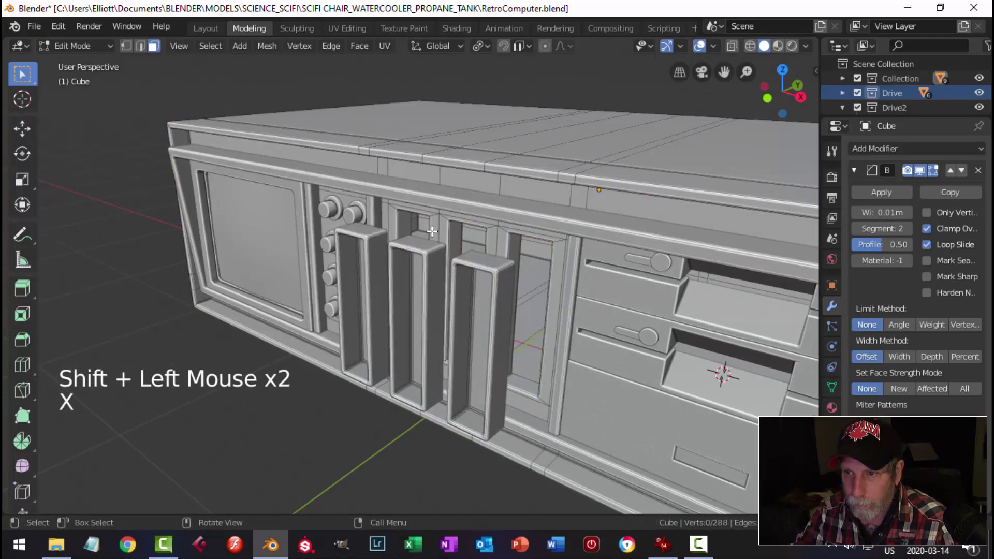
pyautogui.press('Tab')
pyautogui.hotkey('alt', 'a')
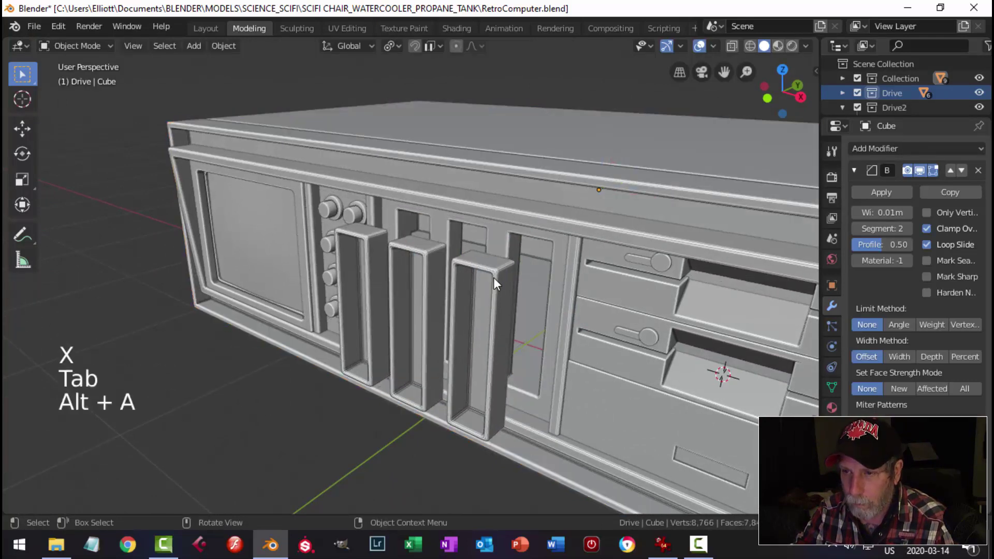
# - Move the three-frame insert object back along Y into the slots so its rims protrude slightly from the panel
pyautogui.click(493, 277)
pyautogui.moveTo(492, 278); pyautogui.dragTo(449, 307, button='middle')
pyautogui.moveTo(449, 307); pyautogui.dragTo(496, 322)
pyautogui.moveTo(496, 322); pyautogui.dragTo(530, 245, button='middle')
pyautogui.hotkey('alt', 'a')
pyautogui.scroll(3, 507, 272)
pyautogui.click(550, 215)
pyautogui.moveTo(531, 314); pyautogui.dragTo(533, 311)
pyautogui.hotkey('alt', 'a')
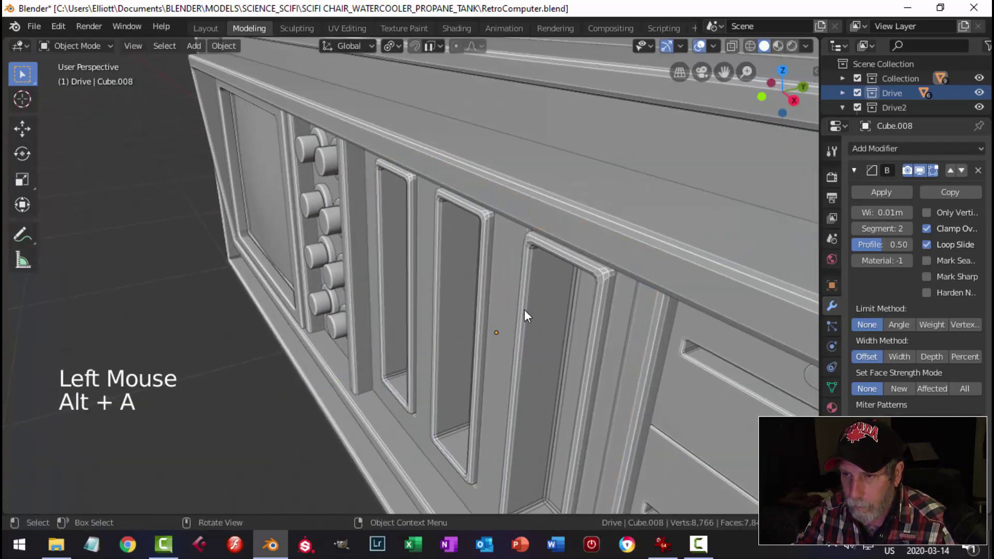
# - Fine-tune the insert object's depth along Y and inspect how the three frames sit in the front panel
pyautogui.scroll(-4, 466, 305)
pyautogui.moveTo(466, 306); pyautogui.dragTo(605, 317, button='middle')
pyautogui.scroll(3, 517, 277)
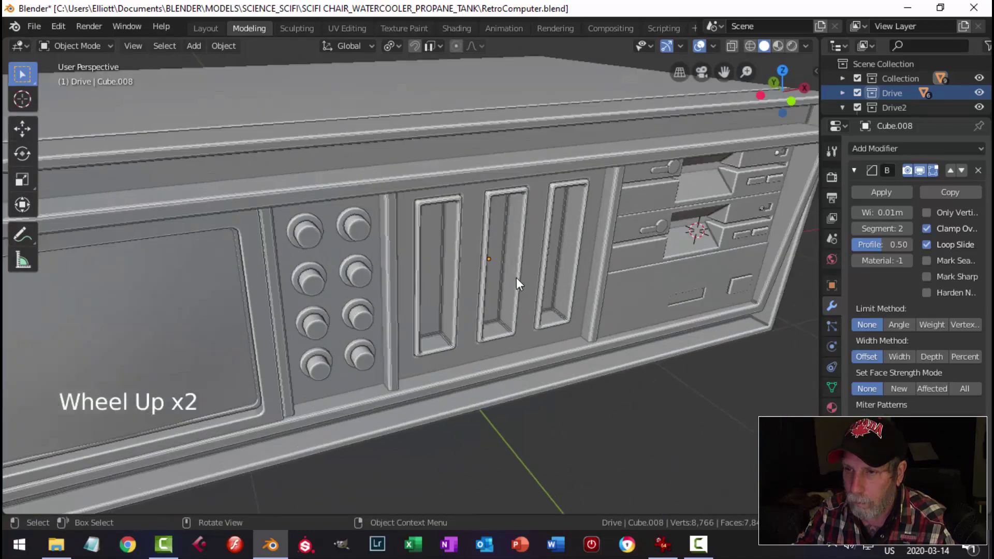
pyautogui.moveTo(464, 191); pyautogui.dragTo(448, 223, button='middle')
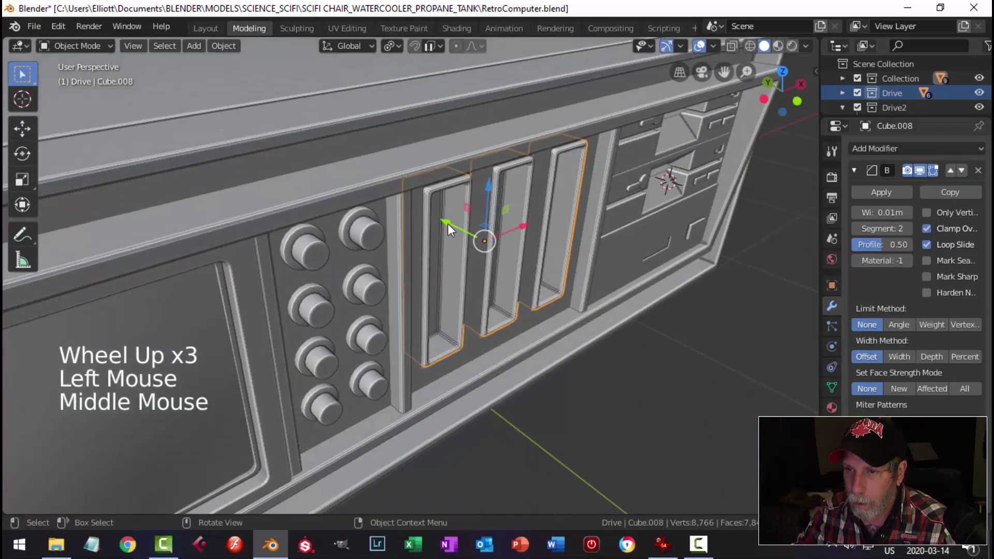
pyautogui.moveTo(445, 222); pyautogui.dragTo(446, 223)
pyautogui.hotkey('alt', 'a')
pyautogui.moveTo(545, 263); pyautogui.dragTo(423, 238, button='middle')
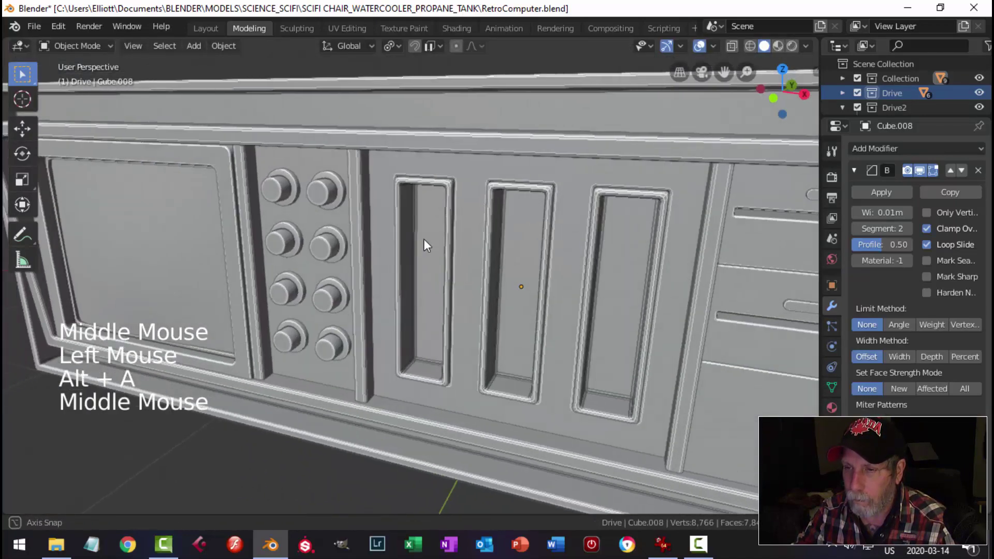
# - Save the RetroComputer.blend file
pyautogui.scroll(-4, 422, 250)
pyautogui.scroll(-1, 486, 288)
pyautogui.moveTo(486, 287); pyautogui.dragTo(523, 279, button='middle')
pyautogui.hotkey('ctrl', 's')
pyautogui.scroll(-3, 541, 279)
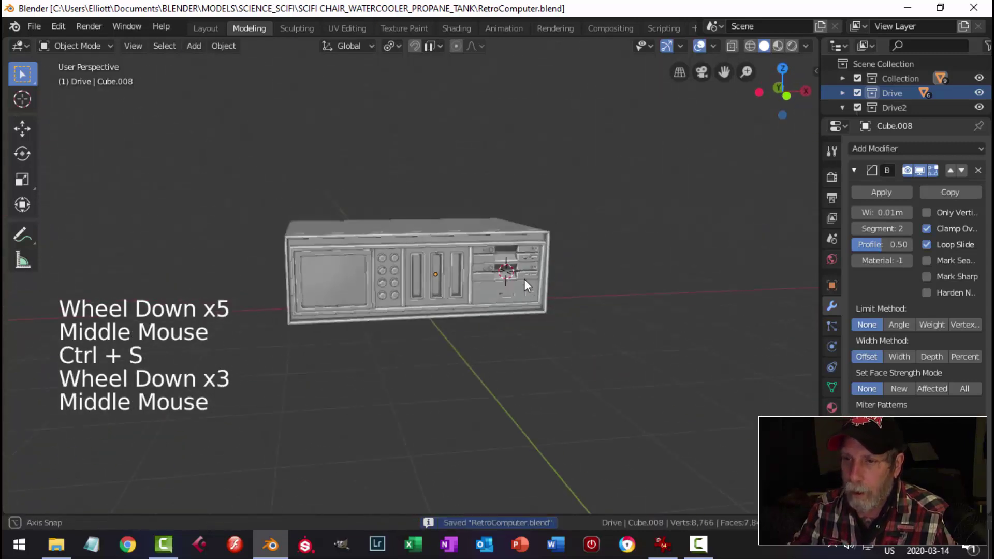
# - Duplicate the recessed back face of the slot beside the knobs and move the copy about 0.184 m forward along Y
pyautogui.scroll(5, 468, 291)
pyautogui.moveTo(467, 291)
pyautogui.mouseDown(button='middle')
pyautogui.moveTo(455, 293)
pyautogui.moveTo(430, 264)
pyautogui.moveTo(459, 280)
pyautogui.moveTo(431, 275)
pyautogui.moveTo(461, 289)
pyautogui.mouseUp(button='middle')
pyautogui.click(487, 267)
pyautogui.press('Tab')
pyautogui.press('3')
pyautogui.click(420, 250)
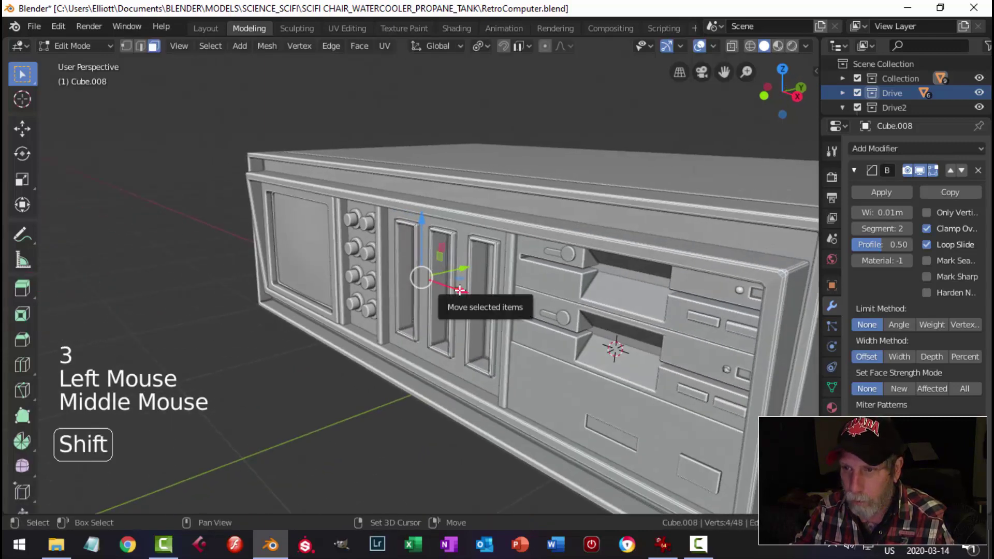
pyautogui.hotkey('shift', 'd')
pyautogui.moveTo(465, 271); pyautogui.dragTo(437, 276)
# - Extrude the duplicated face about 0.096 m forward along Y to form a block
pyautogui.moveTo(438, 276); pyautogui.dragTo(424, 283, button='middle')
pyautogui.scroll(2, 436, 277)
pyautogui.moveTo(425, 282)
pyautogui.mouseDown(button='middle')
pyautogui.moveTo(411, 289)
pyautogui.moveTo(420, 278)
pyautogui.mouseUp(button='middle')
pyautogui.press('e')
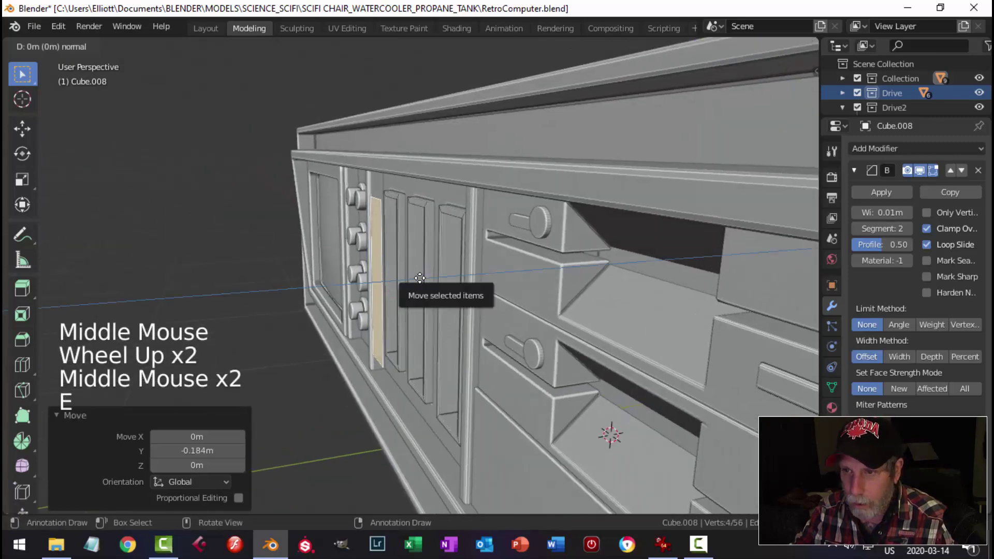
pyautogui.click(418, 280)
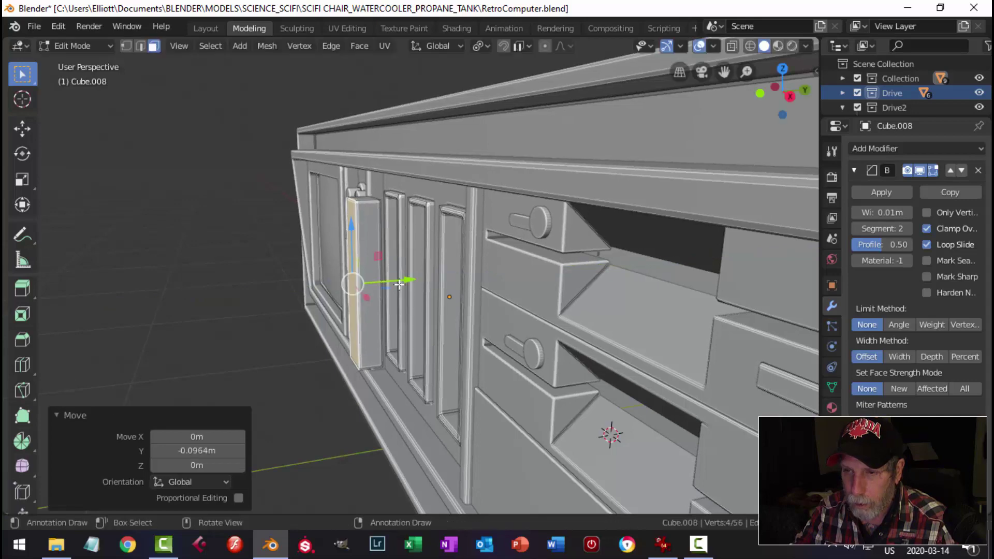
# - Extrude the block's front face in place and scale it by 1.275 along X and about 1.09 along Z
pyautogui.moveTo(409, 282); pyautogui.dragTo(475, 293, button='middle')
pyautogui.press('e')
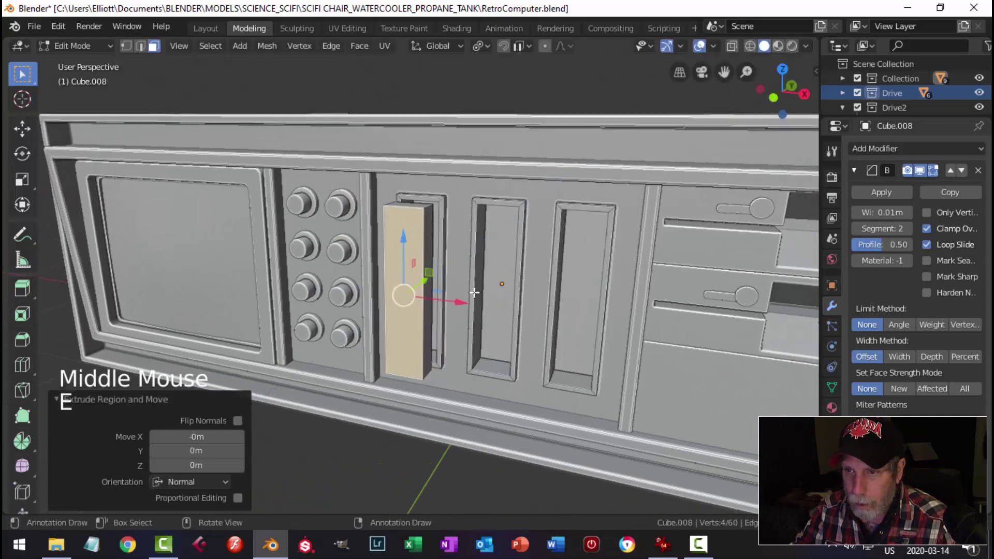
pyautogui.press('s')
pyautogui.press('x')
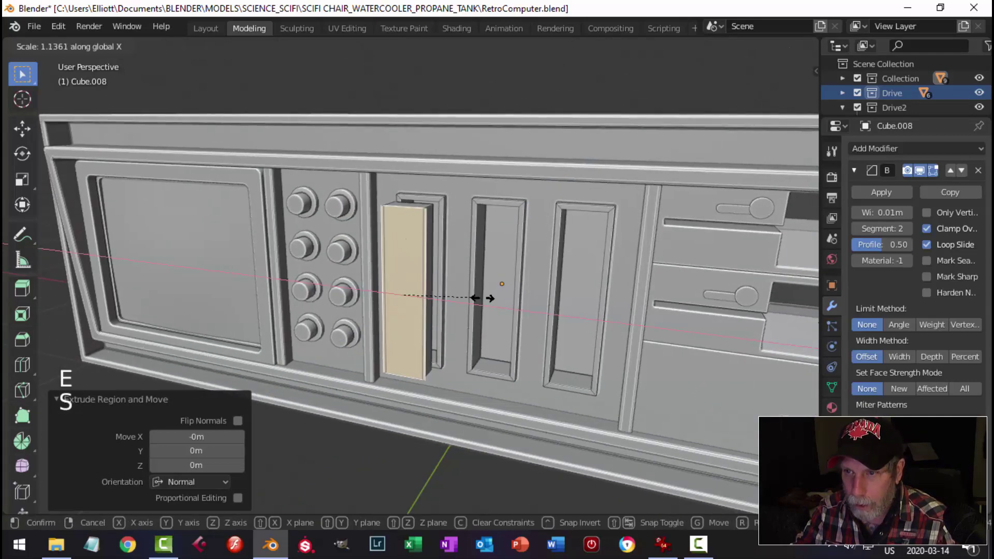
pyautogui.click(492, 302)
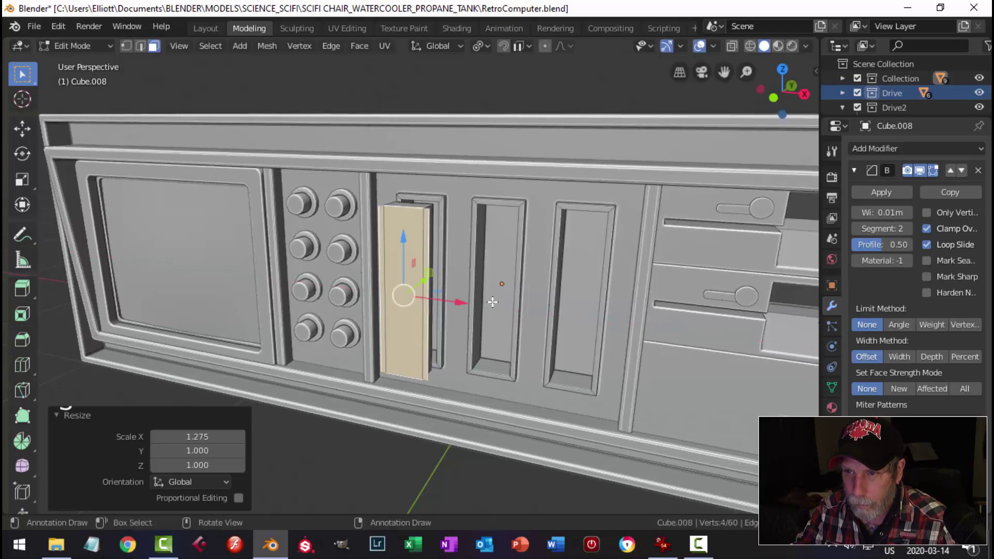
pyautogui.press('s')
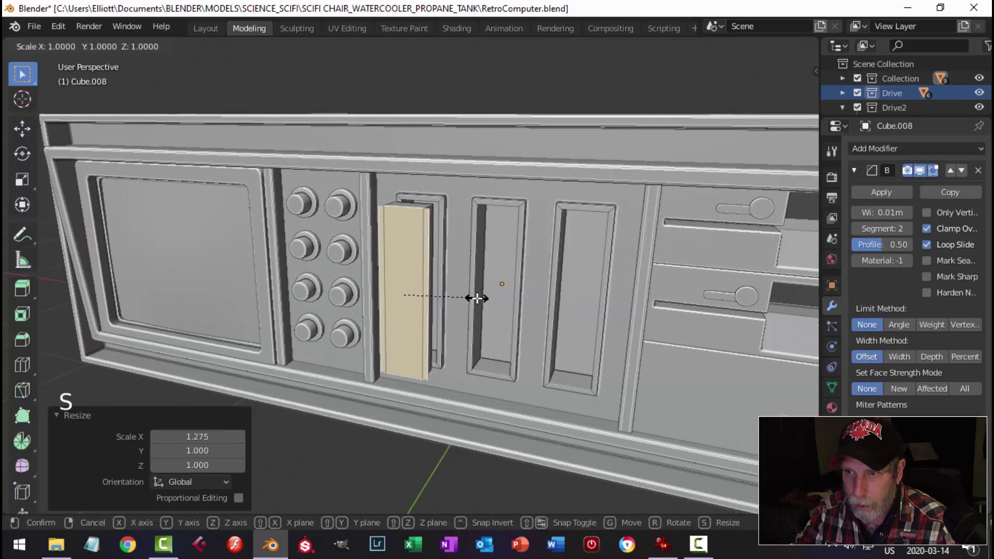
pyautogui.press('z')
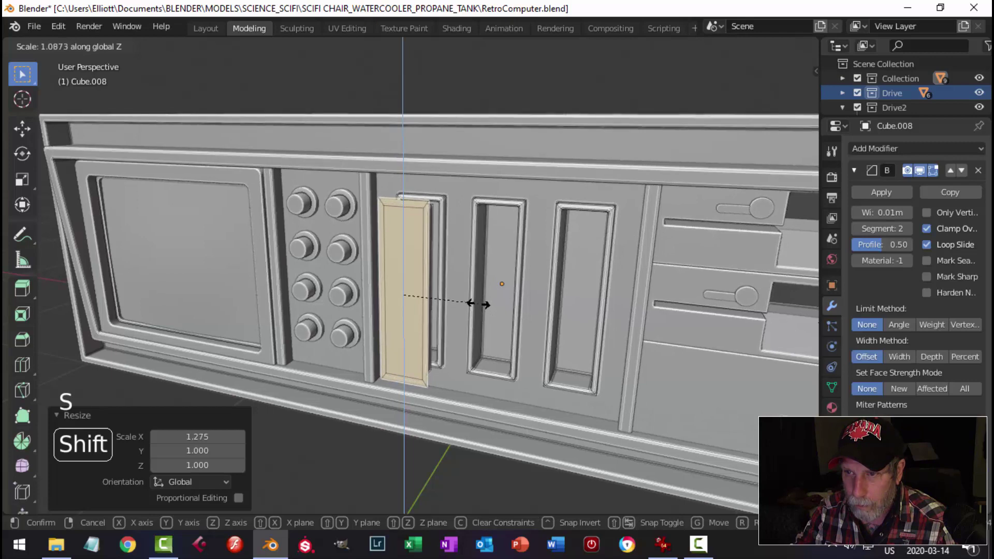
pyautogui.click(475, 298)
# - Extrude the enlarged front face forward along Y into a deep cartridge body and return to Object Mode
pyautogui.moveTo(472, 295); pyautogui.dragTo(425, 295, button='middle')
pyautogui.press('e')
pyautogui.moveTo(414, 284); pyautogui.dragTo(341, 296)
pyautogui.moveTo(381, 292); pyautogui.dragTo(326, 254, button='middle')
pyautogui.hotkey('alt', 'a')
pyautogui.press('Tab')
pyautogui.hotkey('alt', 'a')
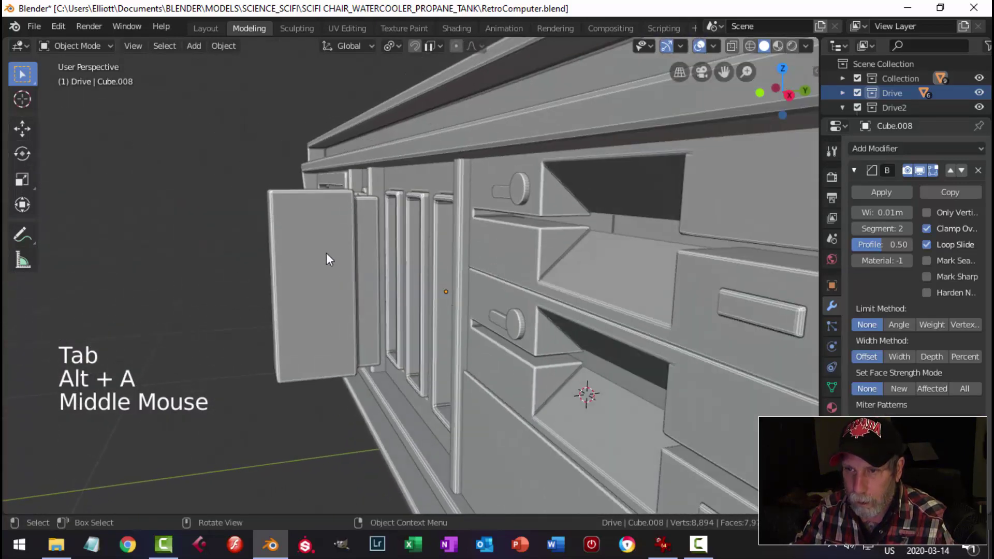
# - Separate the cartridge's linked geometry from the slot panel into its own object and return to Object Mode
pyautogui.click(326, 253)
pyautogui.press('Tab')
pyautogui.click(326, 254)
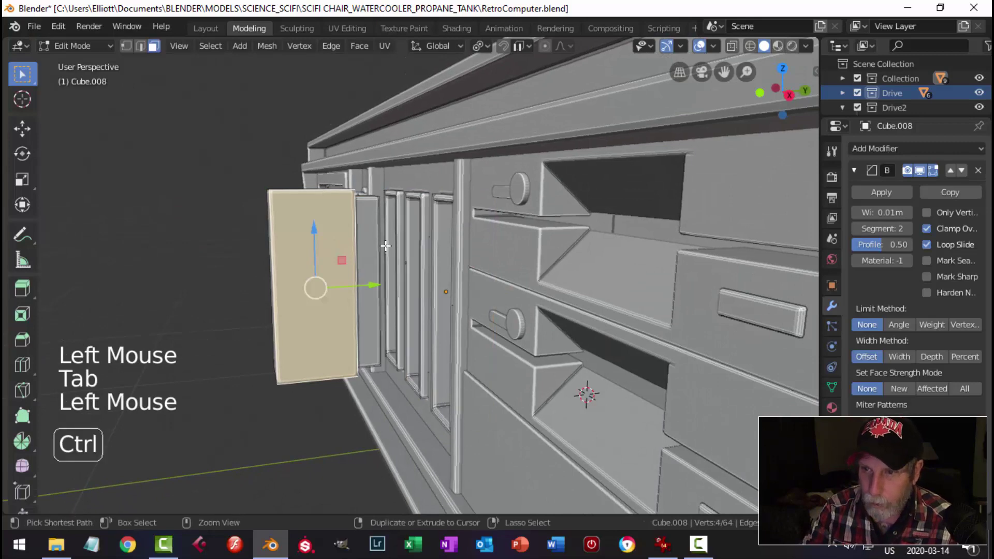
pyautogui.hotkey('ctrl', 'l')
pyautogui.press('p')
pyautogui.click(385, 245)
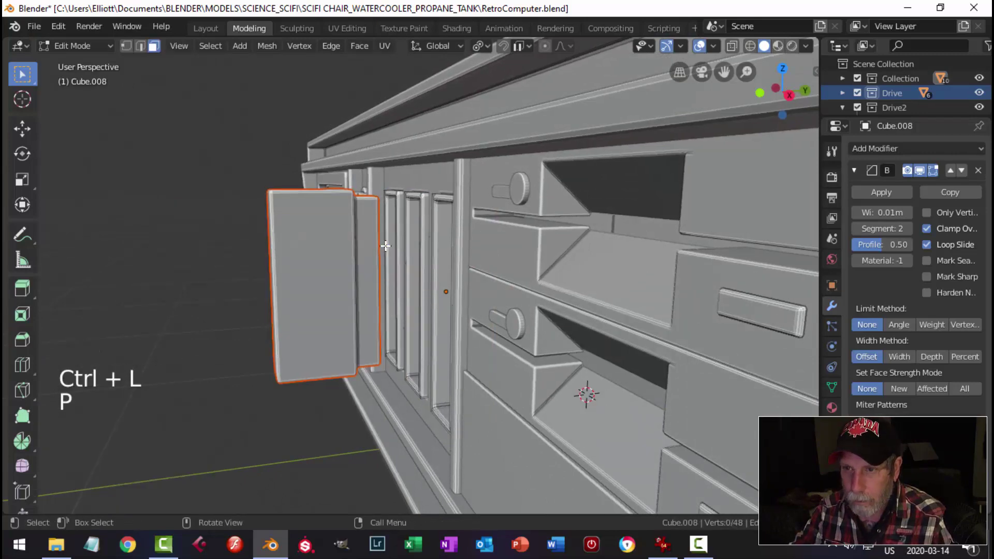
pyautogui.press('Tab')
# - Set the separated cartridge's origin to its geometry
pyautogui.click(326, 251)
pyautogui.click(230, 48)
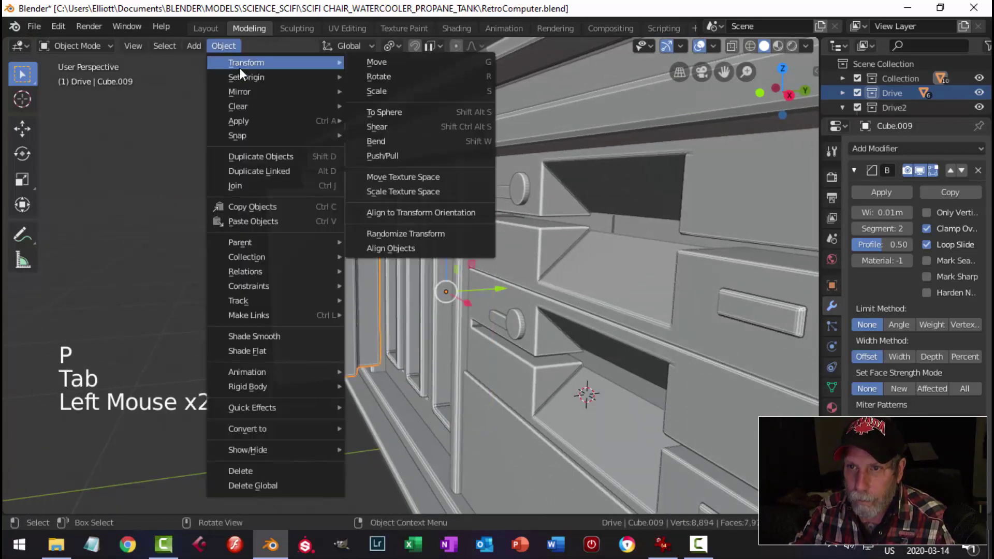
pyautogui.moveTo(241, 77)
pyautogui.click(380, 93)
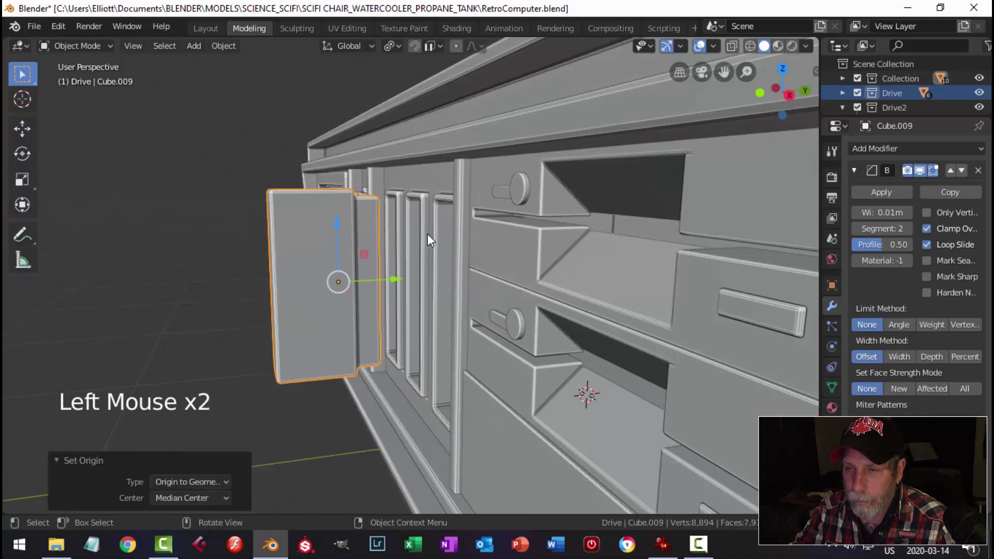
# - Move the cartridge along Y toward the panel so its narrow end plugs into the slot beside the knobs
pyautogui.moveTo(427, 234); pyautogui.dragTo(401, 274, button='middle')
pyautogui.moveTo(401, 274); pyautogui.dragTo(410, 273)
pyautogui.click(418, 271)
pyautogui.moveTo(418, 270); pyautogui.dragTo(478, 281, button='middle')
pyautogui.scroll(3, 564, 266)
pyautogui.moveTo(477, 281); pyautogui.dragTo(433, 268)
pyautogui.scroll(-2, 509, 274)
pyautogui.hotkey('alt', 'a')
# - Shorten the cartridge by moving its front face about 0.04 m along Y toward the panel, and return to Object Mode
pyautogui.moveTo(534, 278); pyautogui.dragTo(495, 251, button='middle')
pyautogui.scroll(-3, 417, 284)
pyautogui.scroll(2, 557, 293)
pyautogui.click(496, 250)
pyautogui.press('Tab')
pyautogui.moveTo(559, 256); pyautogui.dragTo(527, 276, button='middle')
pyautogui.click(527, 276)
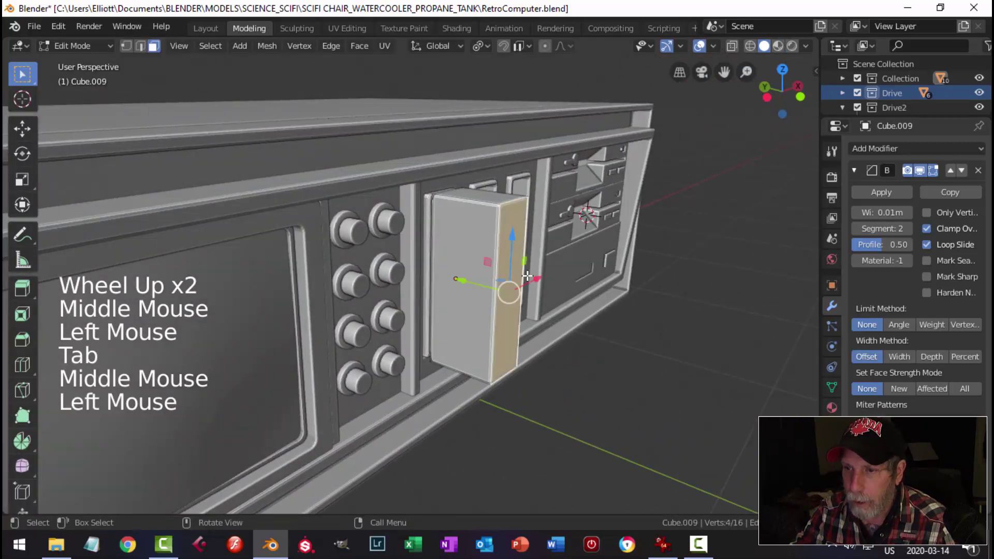
pyautogui.click(481, 284)
pyautogui.hotkey('alt', 'a')
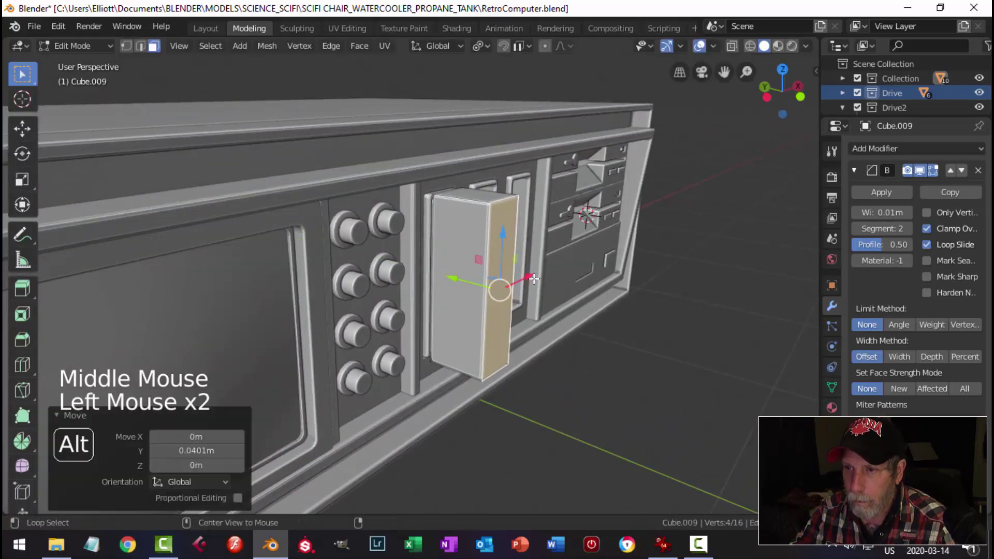
pyautogui.press('Tab')
pyautogui.hotkey('alt', 'a')
# - Pull the whole cartridge out of the slot by moving it about -0.374 m along Y
pyautogui.scroll(-2, 533, 275)
pyautogui.moveTo(533, 275); pyautogui.dragTo(360, 255, button='middle')
pyautogui.click(362, 259)
pyautogui.moveTo(437, 277); pyautogui.dragTo(361, 281)
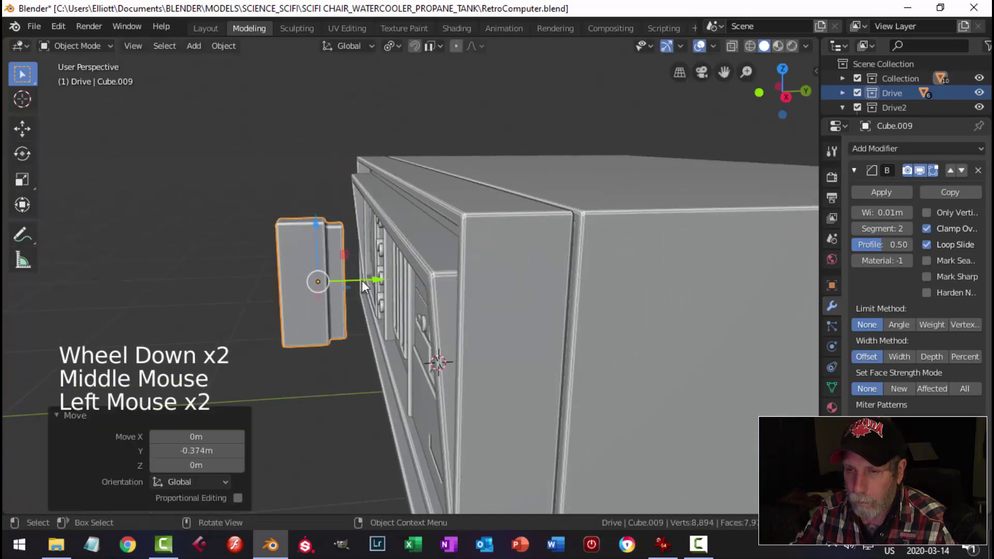
pyautogui.moveTo(361, 280); pyautogui.dragTo(440, 268, button='middle')
pyautogui.scroll(2, 394, 275)
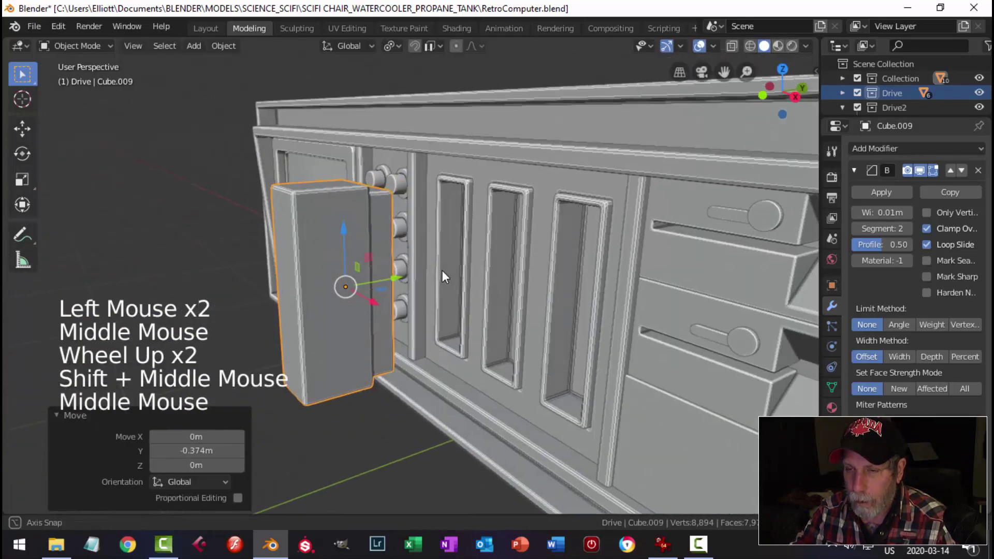
# - Add two horizontal loop cuts around the cartridge and raise them slightly along Z
pyautogui.press('Tab')
pyautogui.keyDown('shift'); pyautogui.moveTo(357, 267); pyautogui.dragTo(338, 240, button='middle'); pyautogui.keyUp('shift')
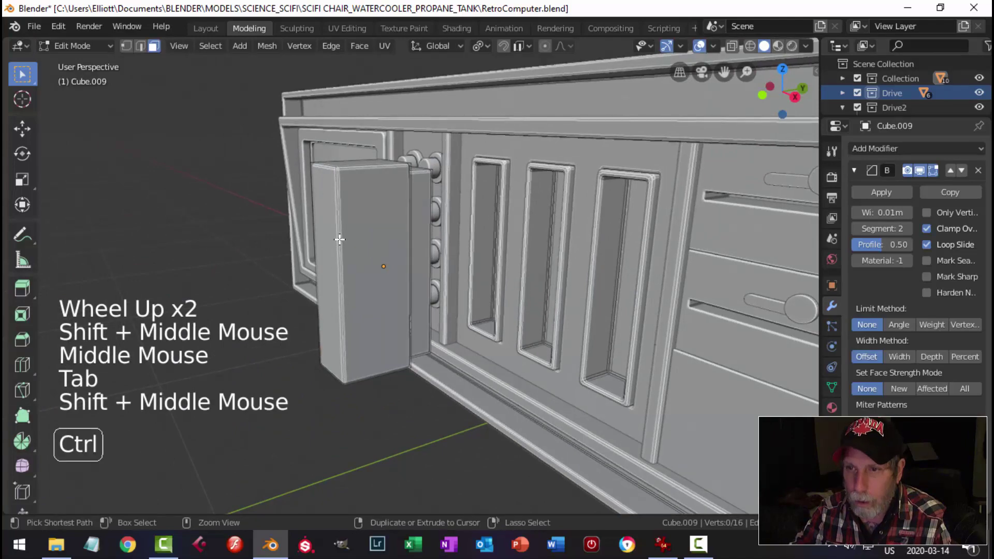
pyautogui.hotkey('ctrl', 'r')
pyautogui.scroll(1, 339, 240)
pyautogui.click(339, 240)
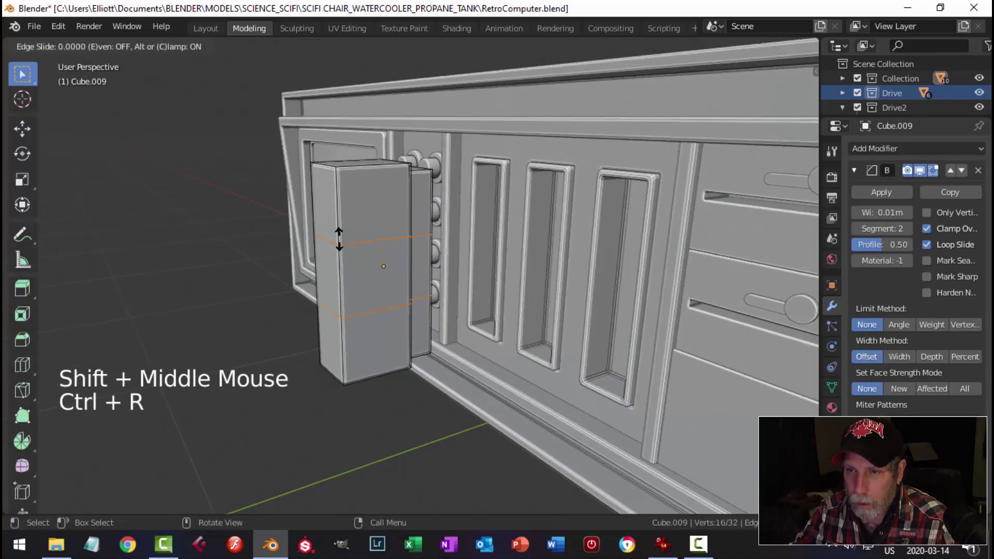
pyautogui.rightClick(382, 260)
pyautogui.moveTo(381, 259)
pyautogui.mouseDown(button='middle')
pyautogui.moveTo(412, 228)
pyautogui.moveTo(396, 260)
pyautogui.moveTo(383, 256)
pyautogui.mouseUp(button='middle')
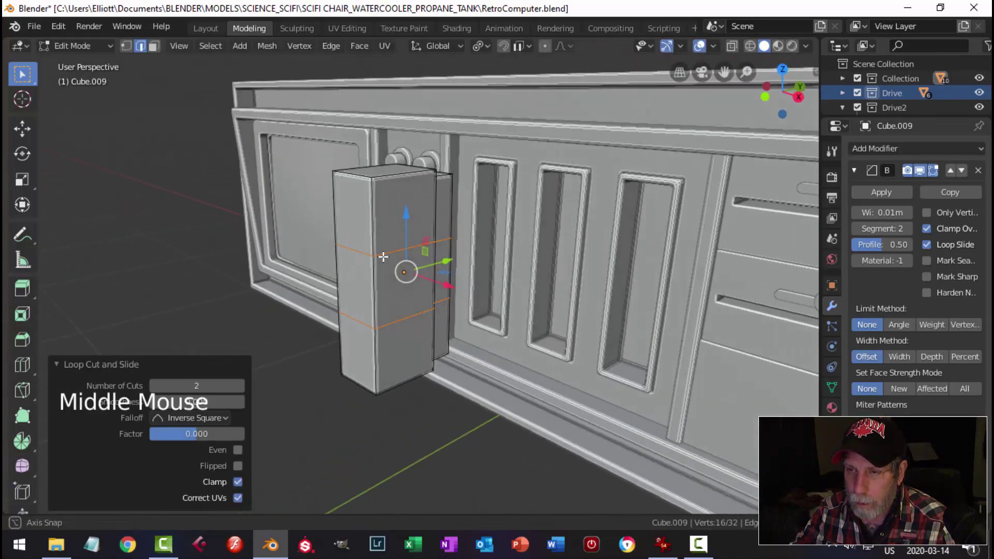
pyautogui.moveTo(405, 215); pyautogui.dragTo(403, 194)
pyautogui.hotkey('alt', 'a')
# - Add one vertical loop cut around the cartridge body and slide it toward the front face
pyautogui.moveTo(408, 238); pyautogui.dragTo(506, 208, button='middle')
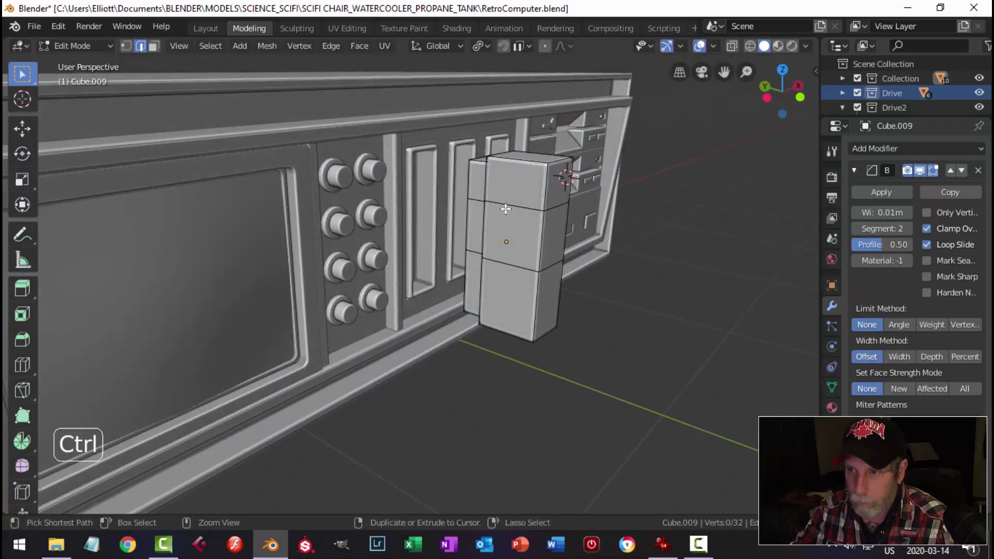
pyautogui.hotkey('ctrl', 'r')
pyautogui.click(505, 208)
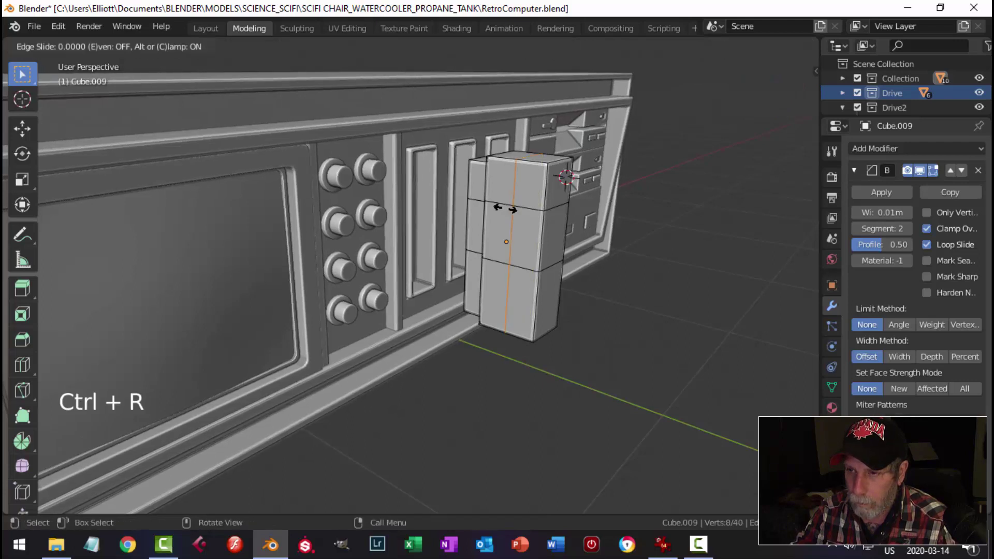
pyautogui.click(513, 214)
pyautogui.hotkey('alt', 'a')
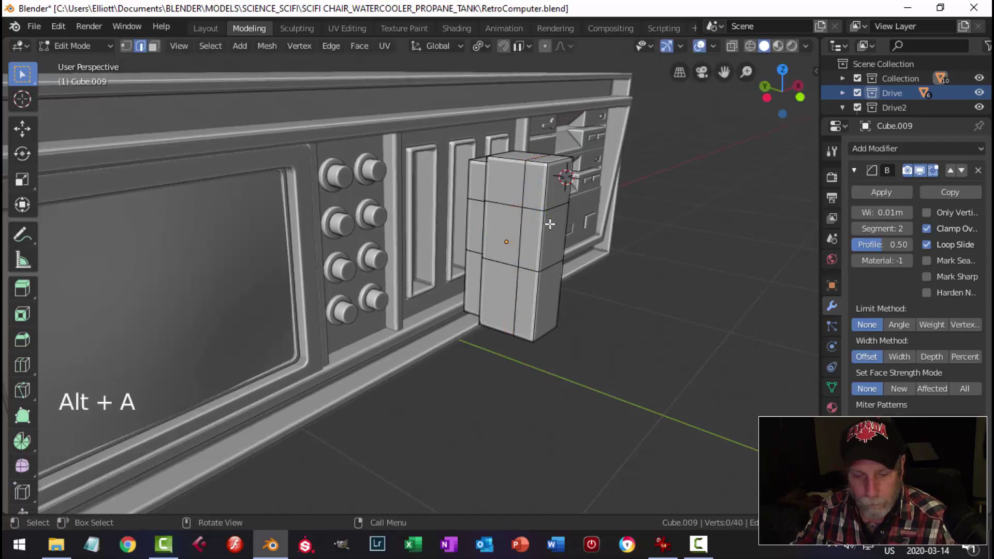
# - Select the middle front face and the narrow middle faces beside it on both sides of the cartridge
pyautogui.press('3')
pyautogui.click(536, 226)
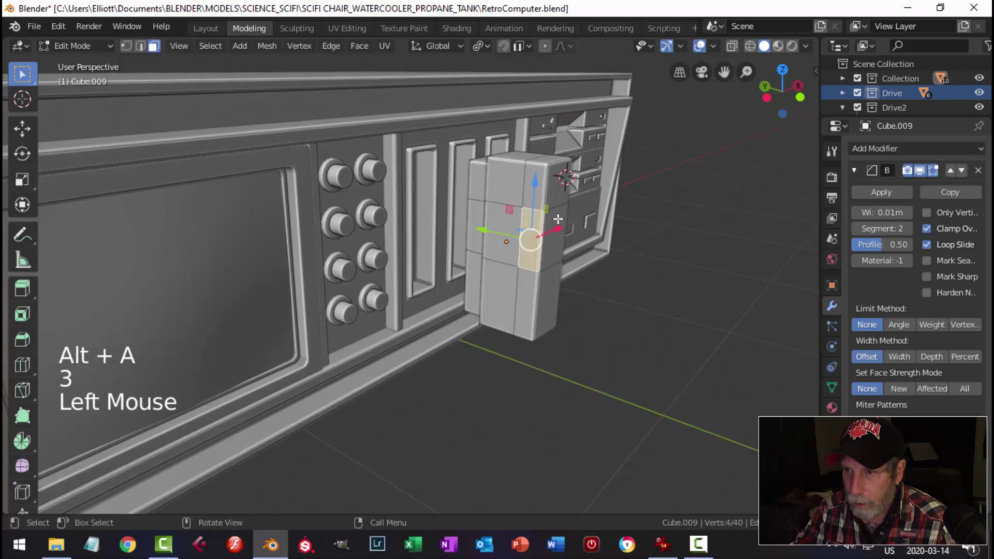
pyautogui.keyDown('shift'); pyautogui.click(557, 219); pyautogui.keyUp('shift')
pyautogui.moveTo(557, 220); pyautogui.dragTo(408, 239, button='middle')
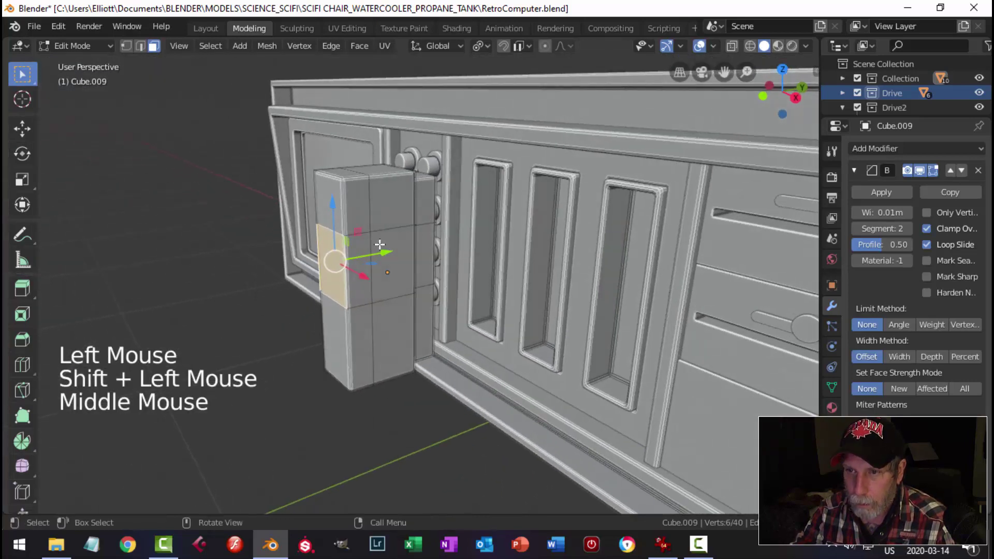
pyautogui.scroll(1, 373, 248)
pyautogui.keyDown('shift'); pyautogui.click(345, 236); pyautogui.keyUp('shift')
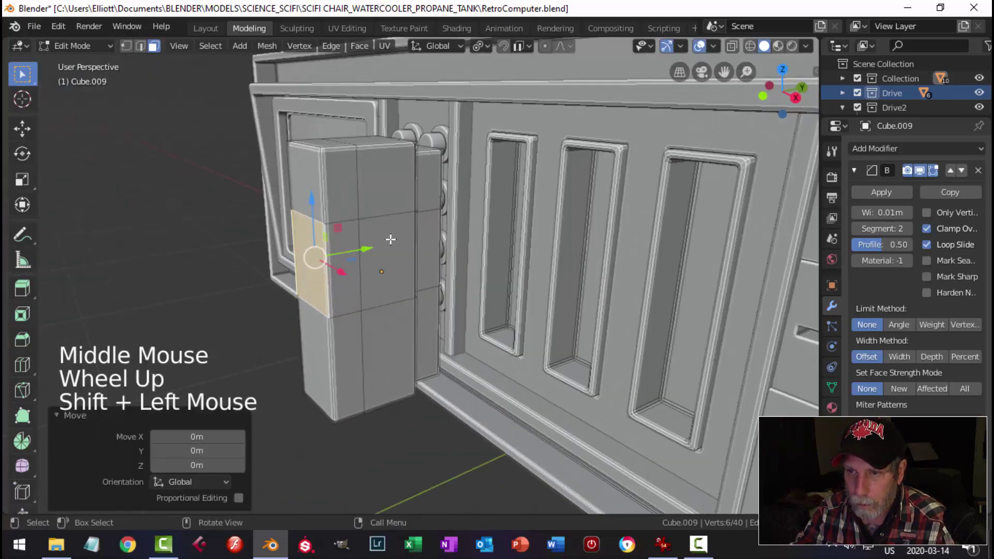
pyautogui.keyDown('shift'); pyautogui.click(351, 303); pyautogui.keyUp('shift')
# - Try to extrude the three selected faces in place and shrink them inward by about 0.009 m
pyautogui.press('e')
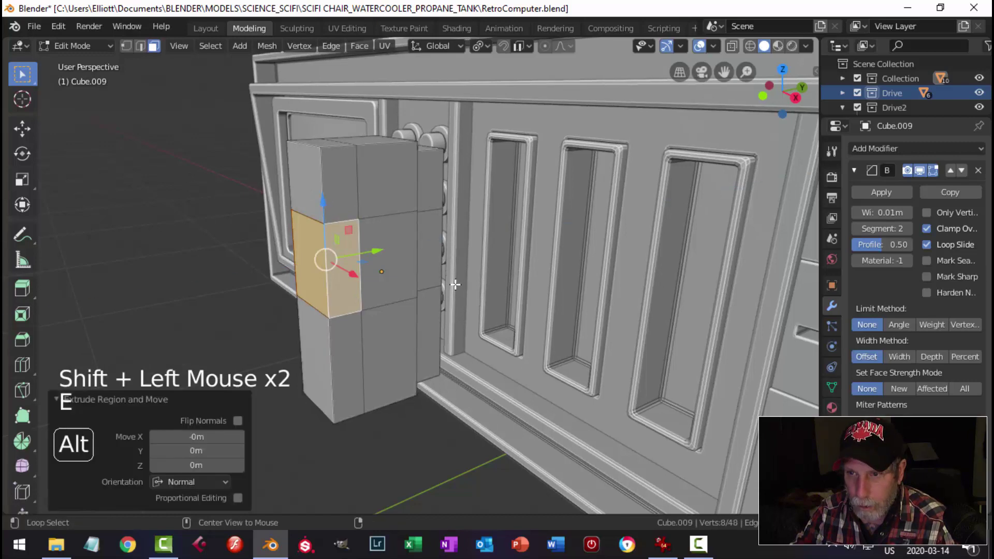
pyautogui.hotkey('alt', 's')
pyautogui.press('shift')
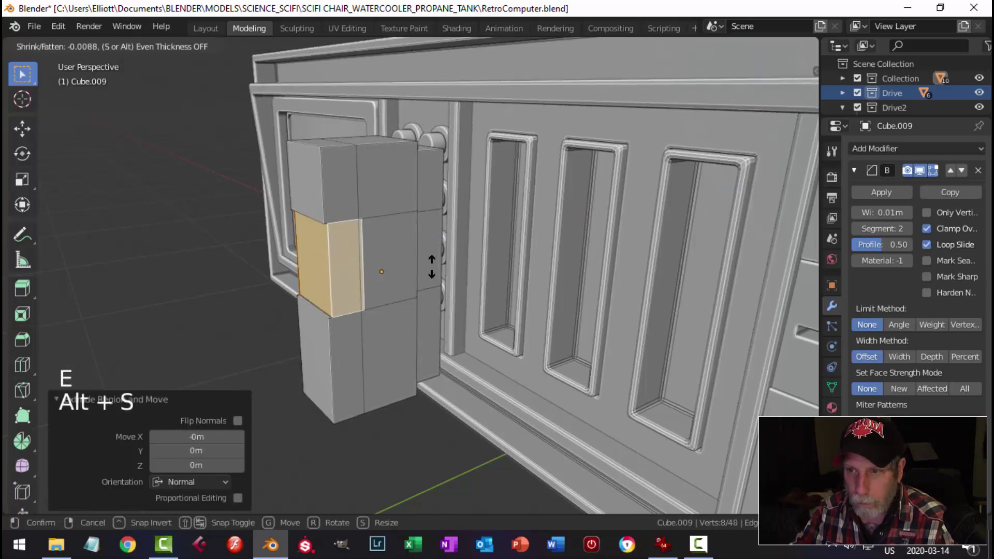
pyautogui.moveTo(431, 266); pyautogui.dragTo(401, 284, button='middle')
pyautogui.hotkey('alt', 'a')
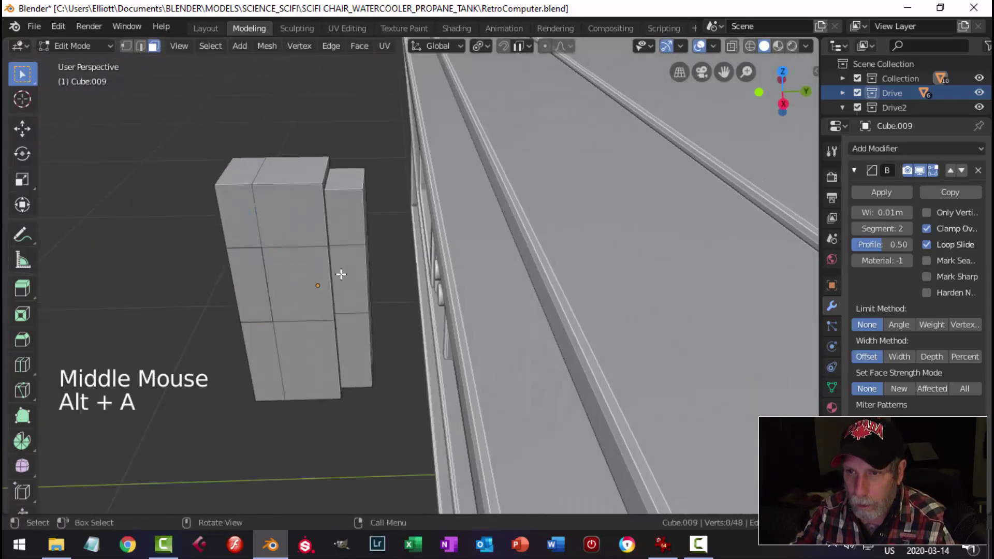
pyautogui.moveTo(341, 274); pyautogui.dragTo(418, 260, button='middle')
# - Set the pivot point to Median Point and undo the inward extrusion back to the three-face selection
pyautogui.click(479, 46)
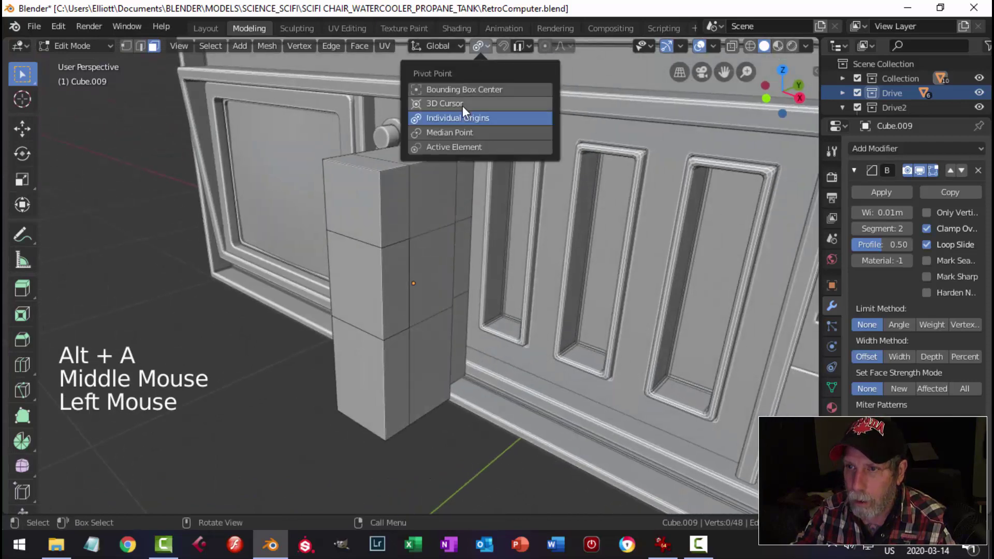
pyautogui.click(450, 151)
pyautogui.click(391, 266)
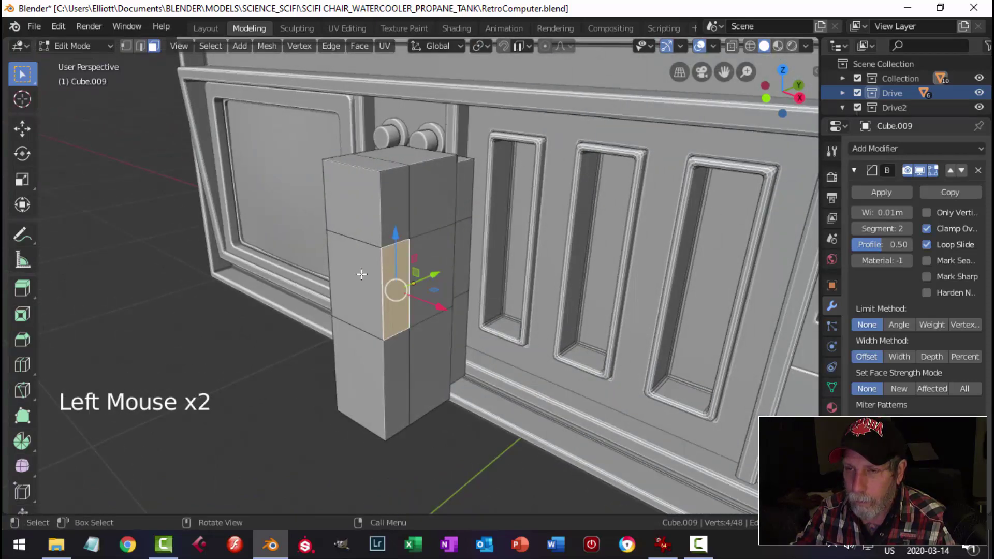
pyautogui.hotkey('alt', 'a')
pyautogui.hotkey('ctrl', 'z')
pyautogui.hotkey('ctrl', 'z')
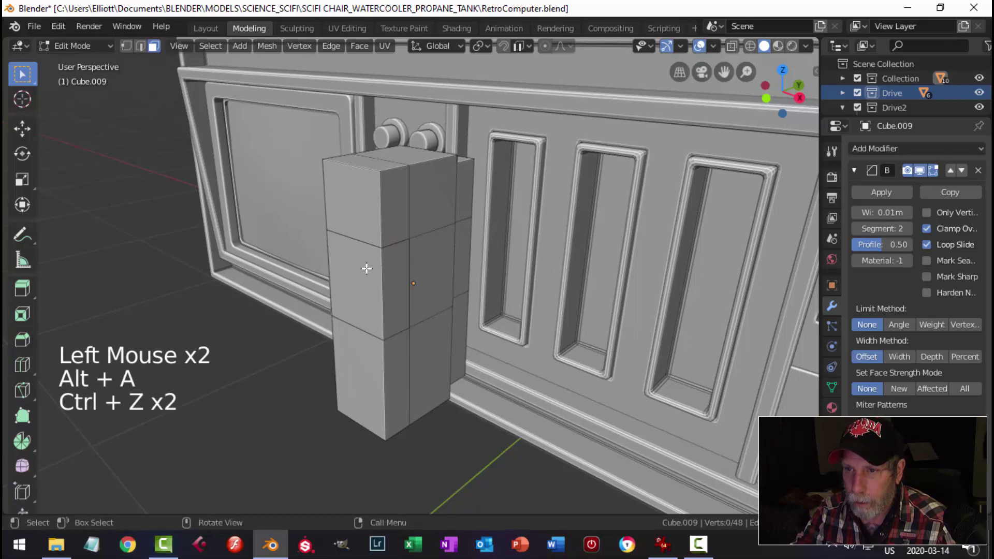
pyautogui.hotkey('ctrl', 'z')
pyautogui.hotkey('ctrl', 'z')
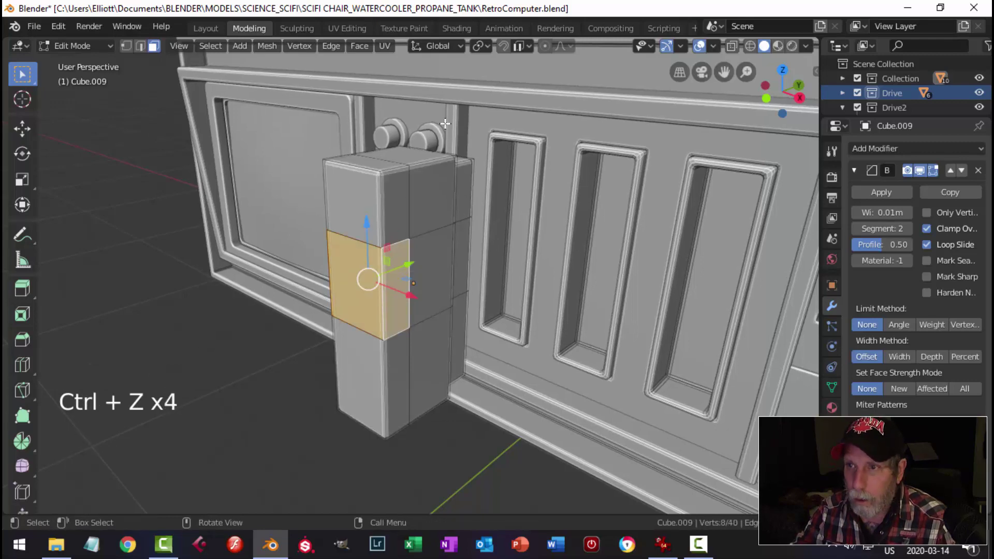
# - Extrude the three selected faces in place, shrink them inward about 0.009 m as a grip recess, and return to Object Mode
pyautogui.click(483, 47)
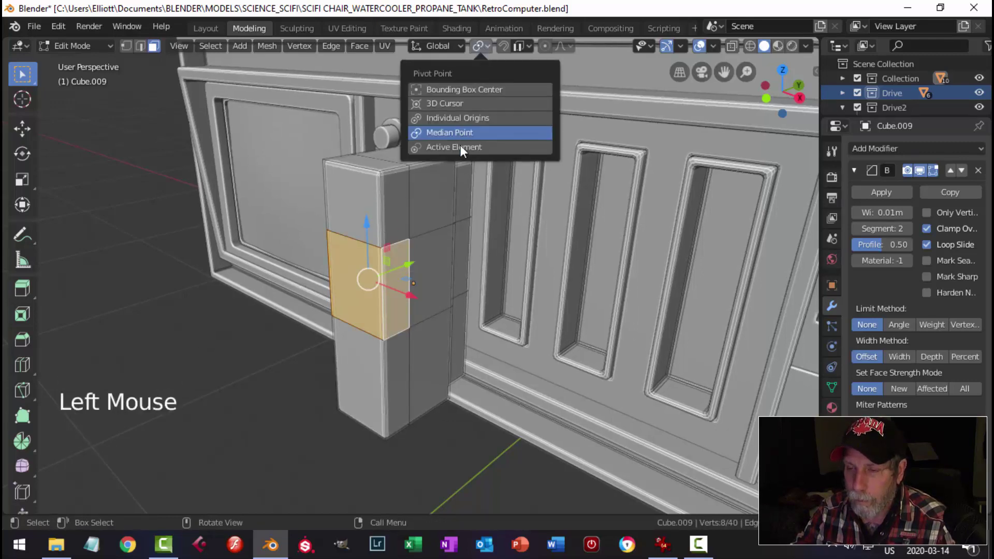
pyautogui.click(461, 134)
pyautogui.hotkey('alt', 's')
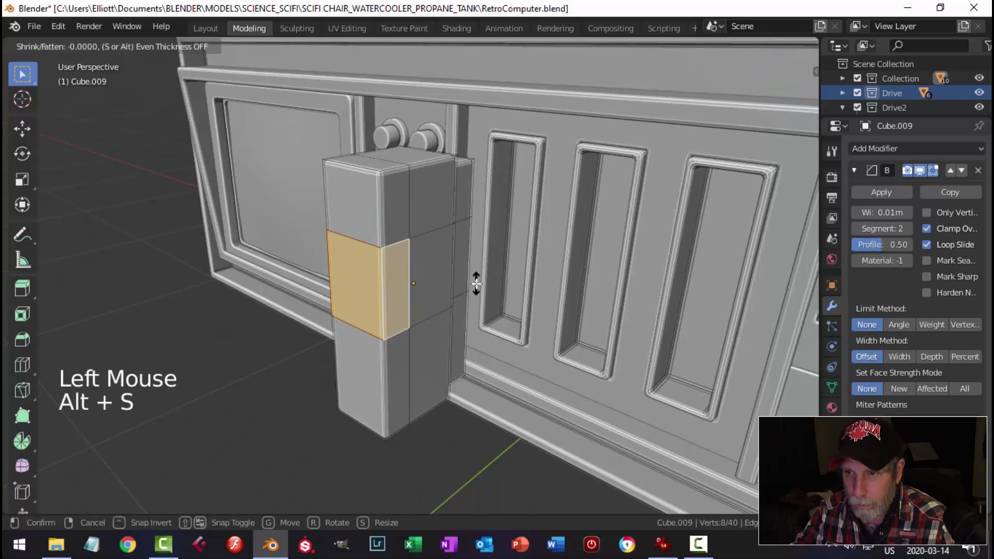
pyautogui.click(467, 272)
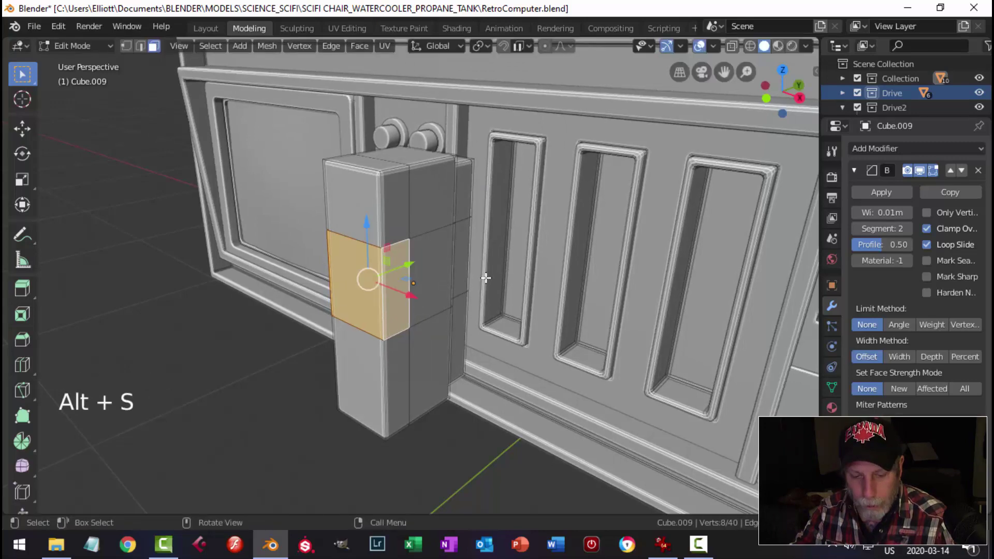
pyautogui.press('e')
pyautogui.hotkey('alt', 's')
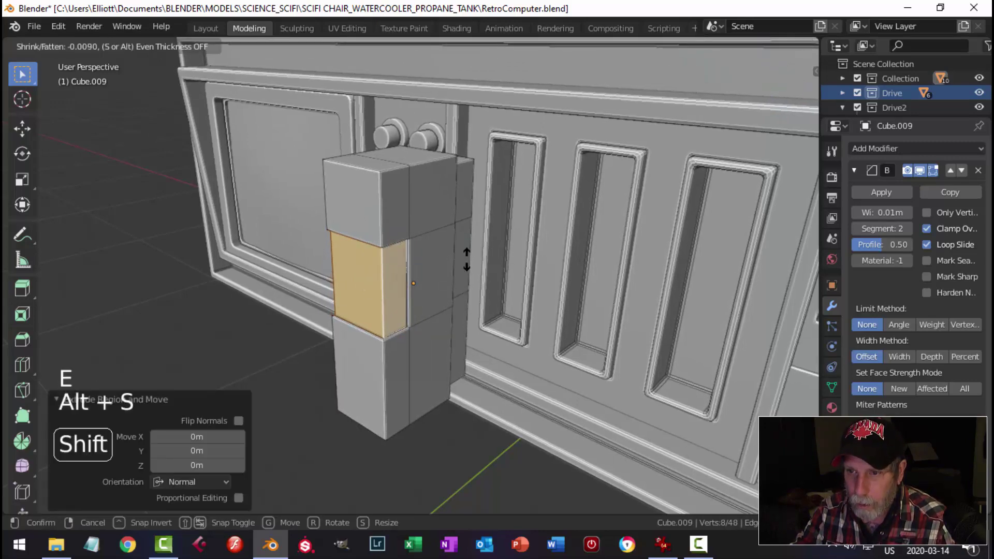
pyautogui.click(465, 259)
pyautogui.hotkey('alt', 'a')
pyautogui.press('Tab')
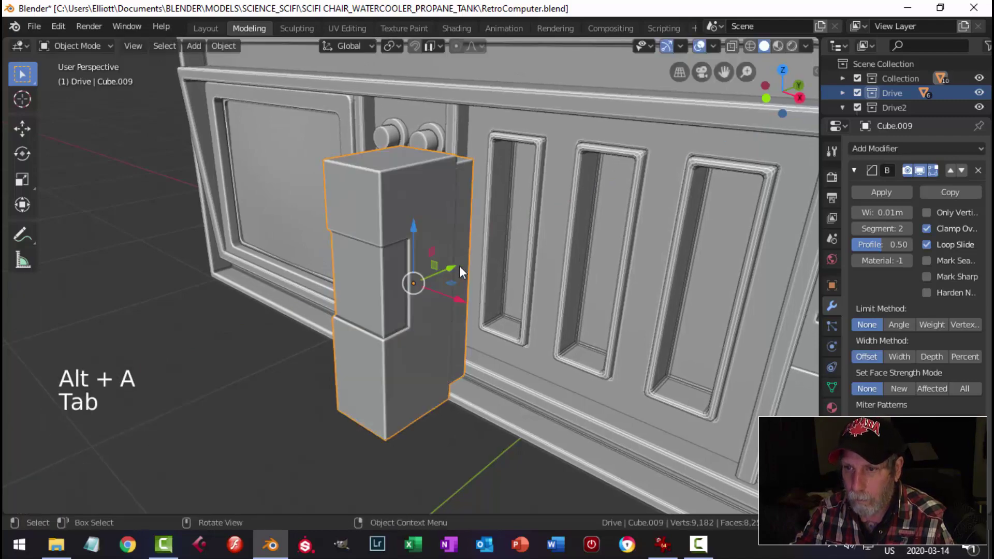
# - Isolate the cartridge by hiding all other objects
pyautogui.hotkey('alt', 'a')
pyautogui.moveTo(459, 265); pyautogui.dragTo(468, 290, button='middle')
pyautogui.click(557, 224)
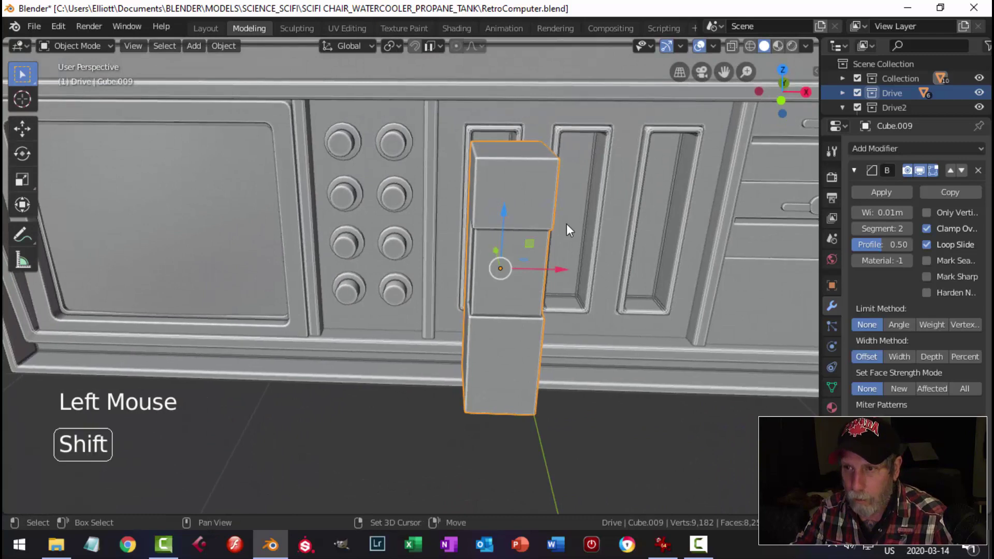
pyautogui.hotkey('shift', 'h')
pyautogui.moveTo(566, 224); pyautogui.dragTo(323, 221, button='middle')
pyautogui.hotkey('alt', 'a')
# - Add a vertical loop cut between the cartridge's front face and the existing vertical cut, slid slightly toward the front
pyautogui.click(321, 208)
pyautogui.press('Tab')
pyautogui.scroll(1, 310, 227)
pyautogui.hotkey('ctrl', 'r')
pyautogui.click(311, 206)
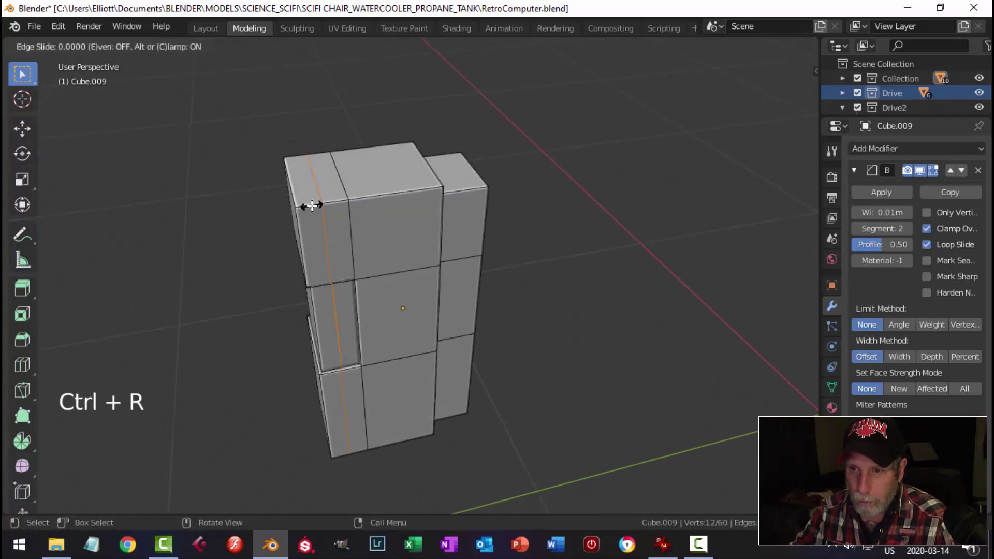
pyautogui.click(317, 210)
pyautogui.hotkey('alt', 'a')
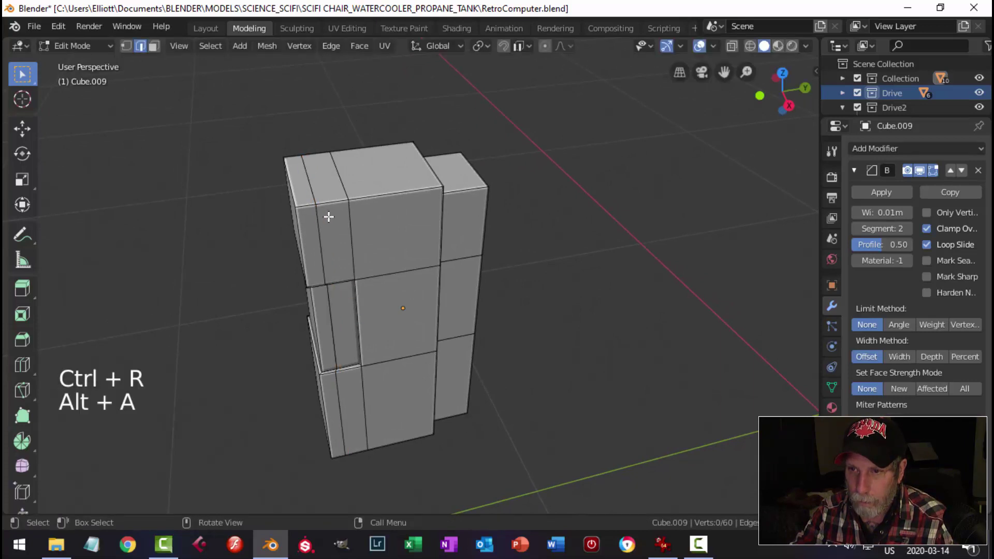
# - Add a horizontal loop cut around the cartridge's upper section, slid toward the top with a factor of about -0.408
pyautogui.hotkey('ctrl', 'r')
pyautogui.click(338, 216)
pyautogui.click(337, 202)
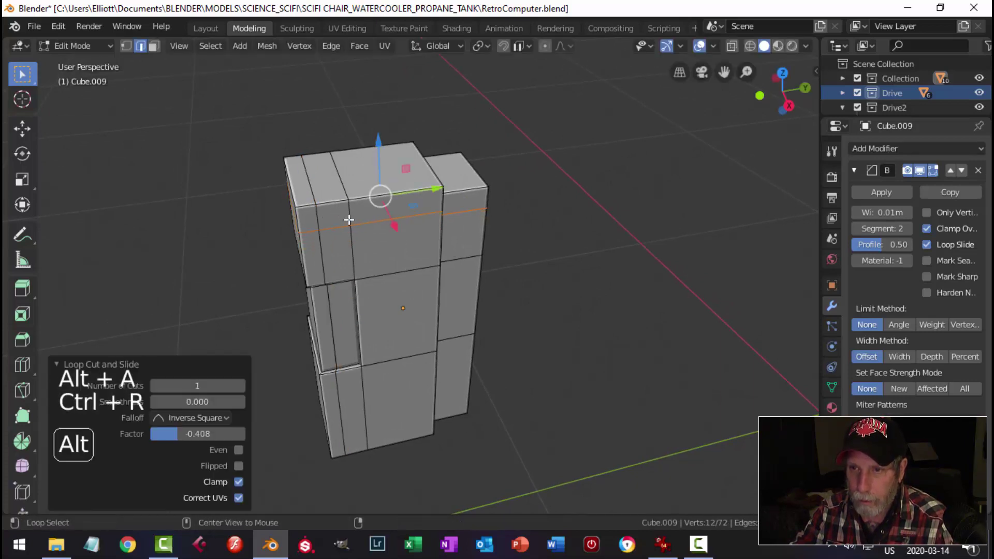
pyautogui.hotkey('alt', 'a')
# - Select the narrow strip of faces over the cartridge's top and both upper sides, extrude in place, shrink inward about 0.005 m, and leave Edit Mode
pyautogui.moveTo(348, 217); pyautogui.dragTo(388, 221, button='middle')
pyautogui.press('3')
pyautogui.click(395, 198)
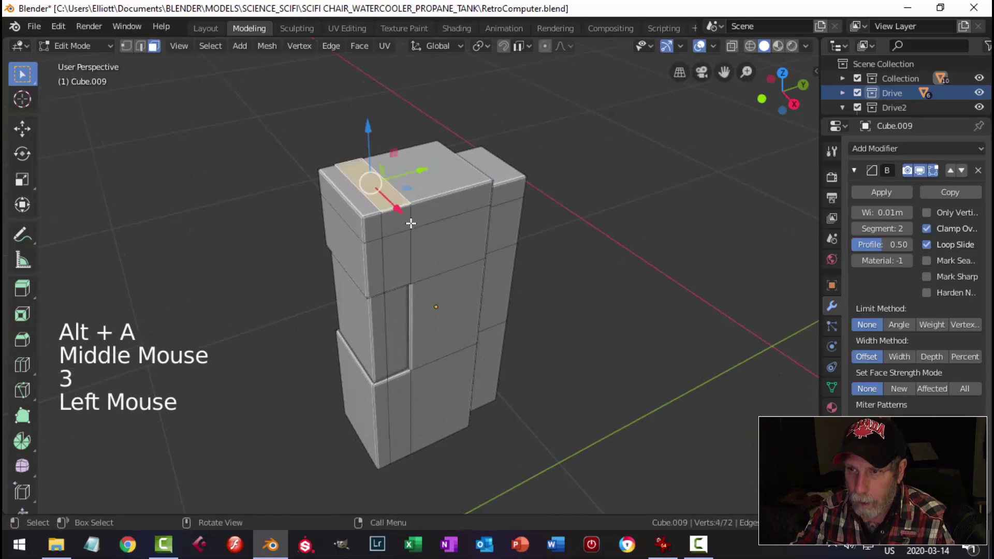
pyautogui.keyDown('shift'); pyautogui.click(394, 225); pyautogui.keyUp('shift')
pyautogui.moveTo(372, 248); pyautogui.dragTo(566, 240, button='middle')
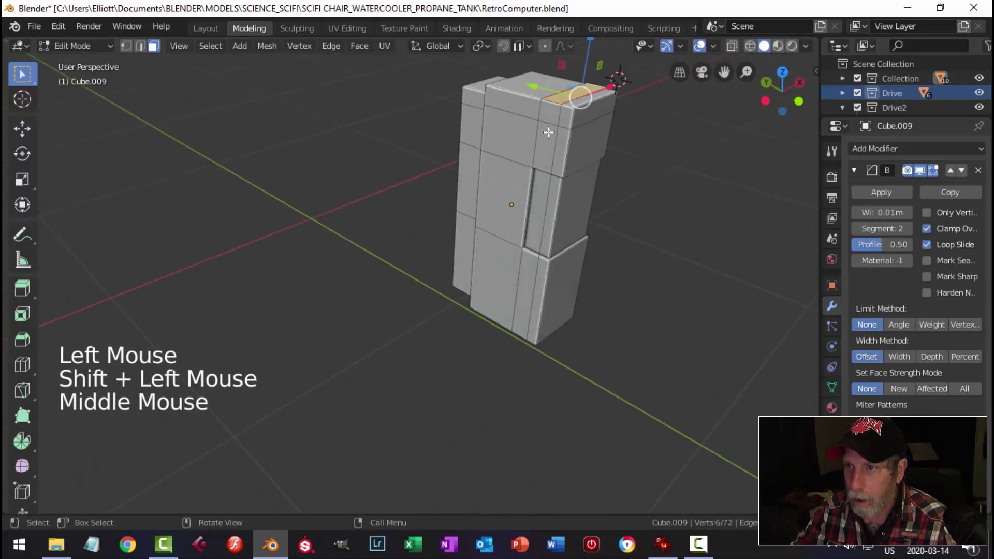
pyautogui.scroll(2, 547, 124)
pyautogui.keyDown('shift'); pyautogui.click(586, 76); pyautogui.keyUp('shift')
pyautogui.moveTo(578, 179); pyautogui.dragTo(460, 184, button='middle')
pyautogui.press('e')
pyautogui.hotkey('alt', 's')
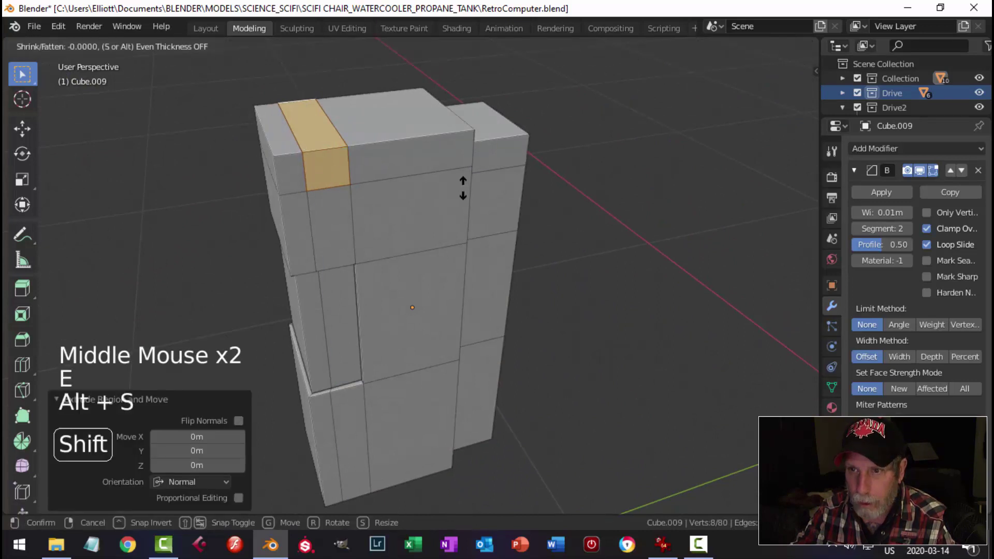
pyautogui.click(444, 171)
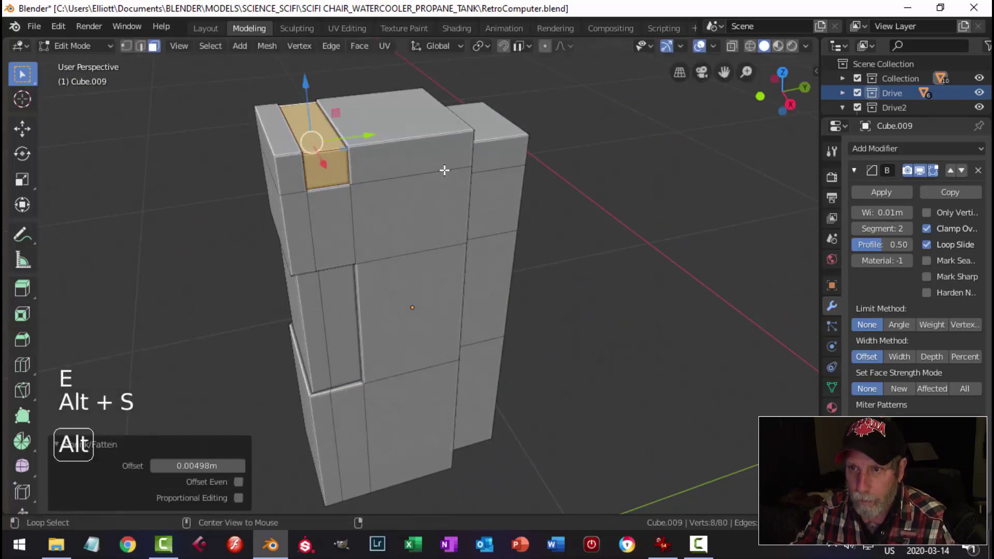
pyautogui.hotkey('alt', 'a')
pyautogui.press('Tab')
pyautogui.hotkey('alt', 'a')
# - Inset the four faces on the cartridge's rear connector end together as one region, with a thickness of about 0.0096 m
pyautogui.scroll(-3, 436, 222)
pyautogui.moveTo(437, 222); pyautogui.dragTo(391, 225, button='middle')
pyautogui.scroll(1, 303, 232)
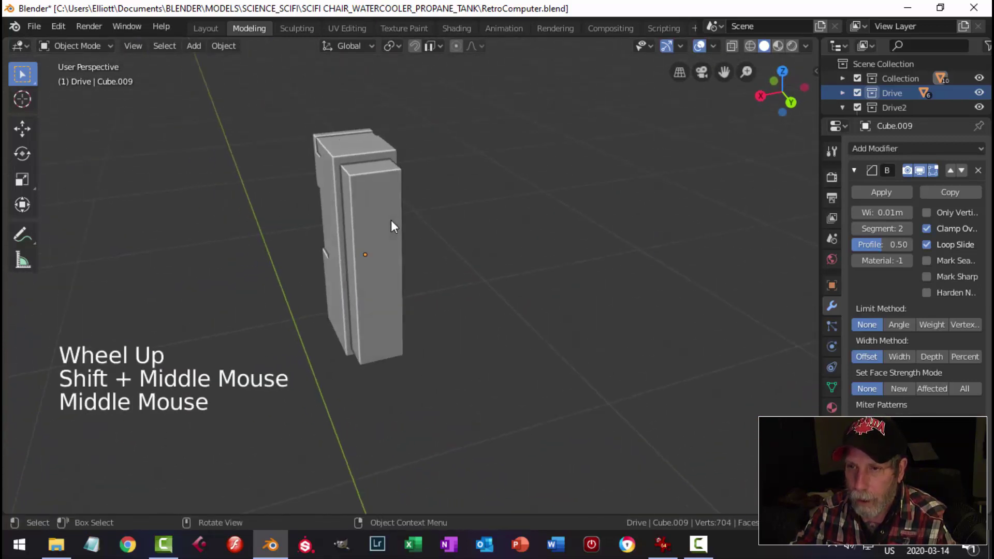
pyautogui.click(391, 218)
pyautogui.press('Tab')
pyautogui.scroll(2, 384, 202)
pyautogui.click(362, 131)
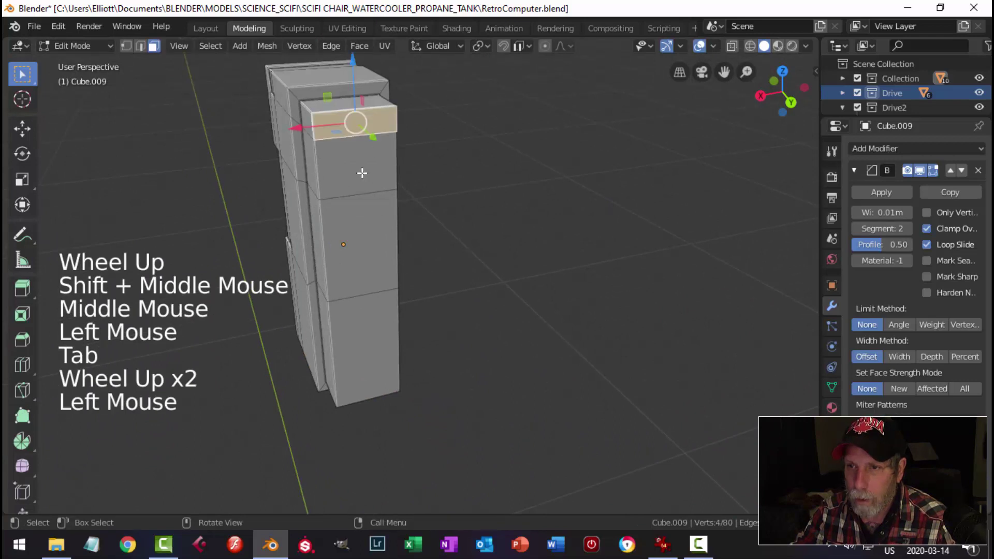
pyautogui.keyDown('shift'); pyautogui.click(362, 173); pyautogui.keyUp('shift')
pyautogui.keyDown('shift'); pyautogui.click(366, 222); pyautogui.keyUp('shift')
pyautogui.keyDown('shift'); pyautogui.click(370, 326); pyautogui.keyUp('shift')
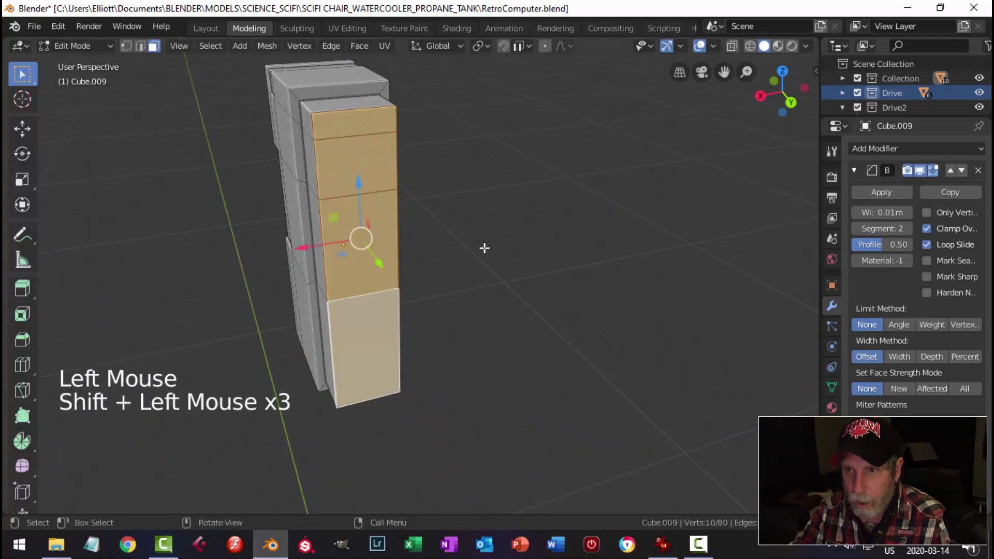
pyautogui.press('i')
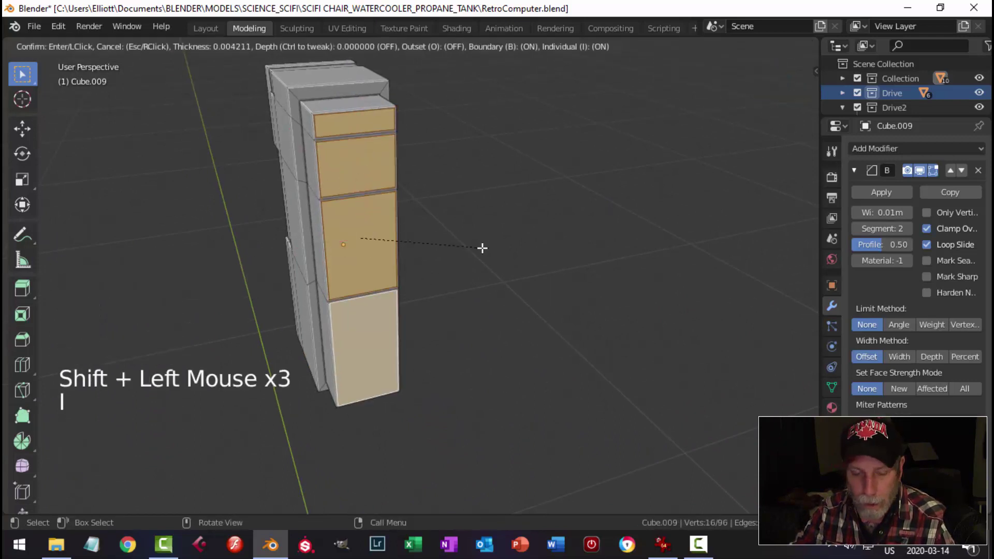
pyautogui.press('Escape')
pyautogui.press('i')
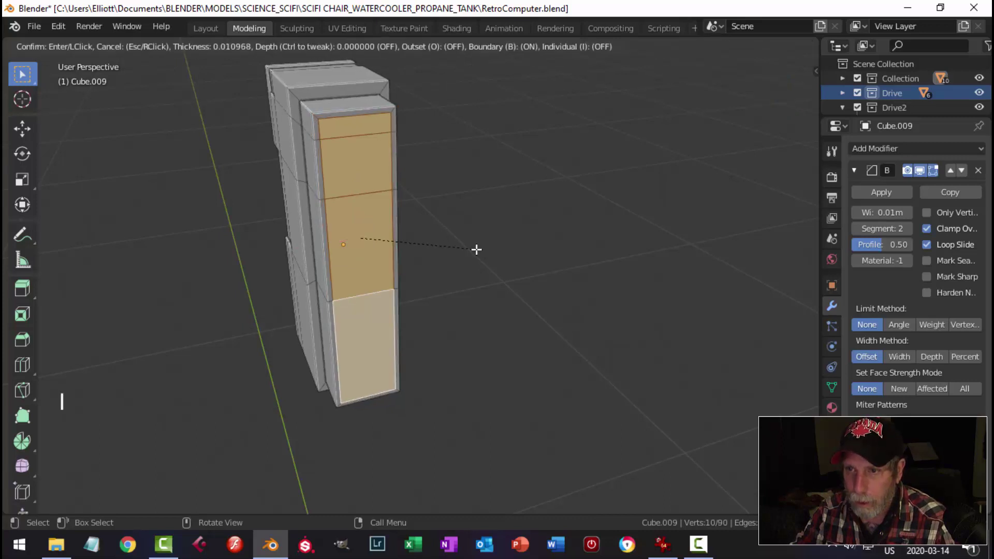
pyautogui.click(484, 248)
# - Extrude the inset rear faces about 0.027 m inward to hollow the connector end, and return to Object Mode
pyautogui.moveTo(483, 248); pyautogui.dragTo(537, 269, button='middle')
pyautogui.press('e')
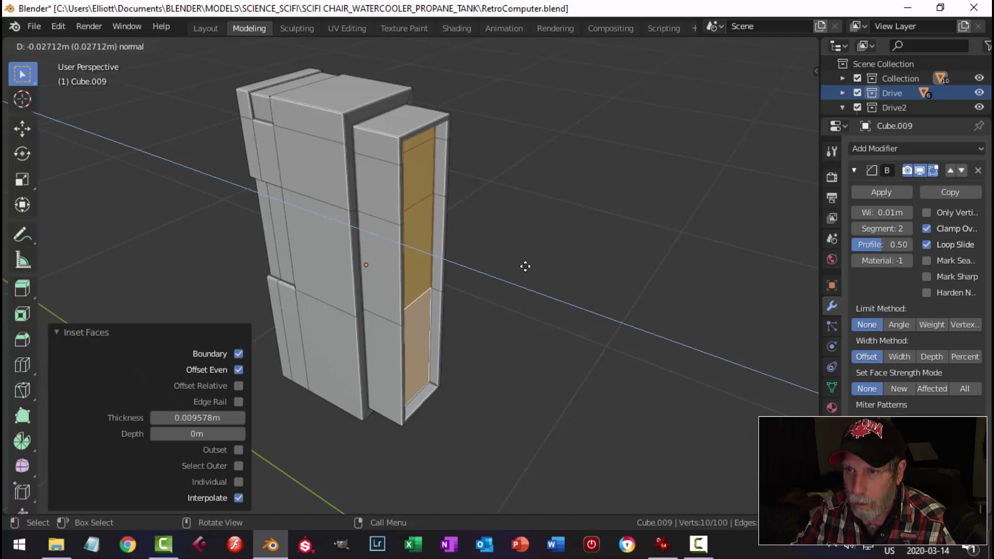
pyautogui.click(525, 266)
pyautogui.hotkey('alt', 'a')
pyautogui.press('Tab')
pyautogui.hotkey('alt', 'a')
# - Unhide all objects and move the cartridge about 0.346 m along Y into the first slot of the front panel
pyautogui.moveTo(523, 266); pyautogui.dragTo(612, 271, button='middle')
pyautogui.hotkey('alt', 'h')
pyautogui.hotkey('alt', 'a')
pyautogui.scroll(-2, 580, 276)
pyautogui.scroll(2, 509, 216)
pyautogui.click(496, 185)
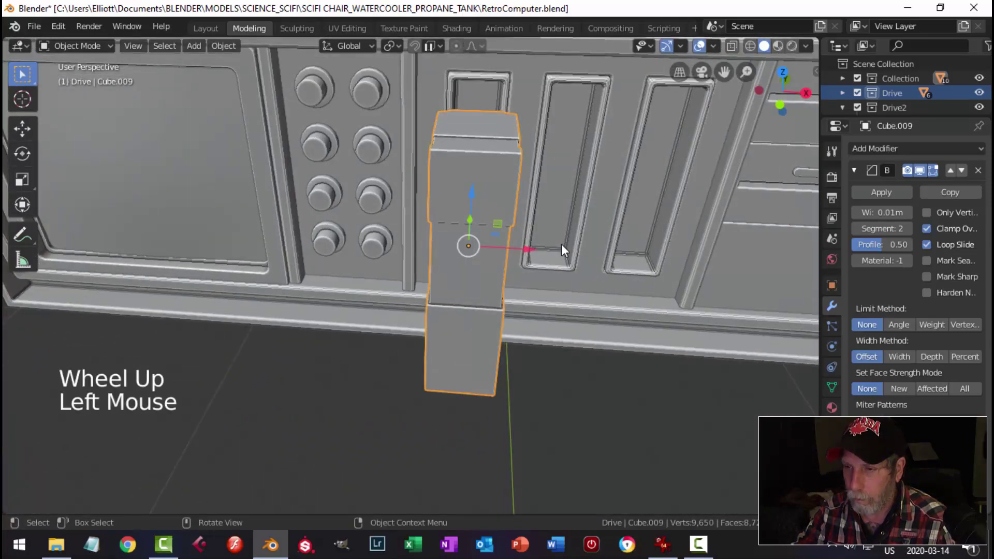
pyautogui.moveTo(563, 250); pyautogui.dragTo(550, 275, button='middle')
pyautogui.moveTo(406, 208); pyautogui.dragTo(323, 174)
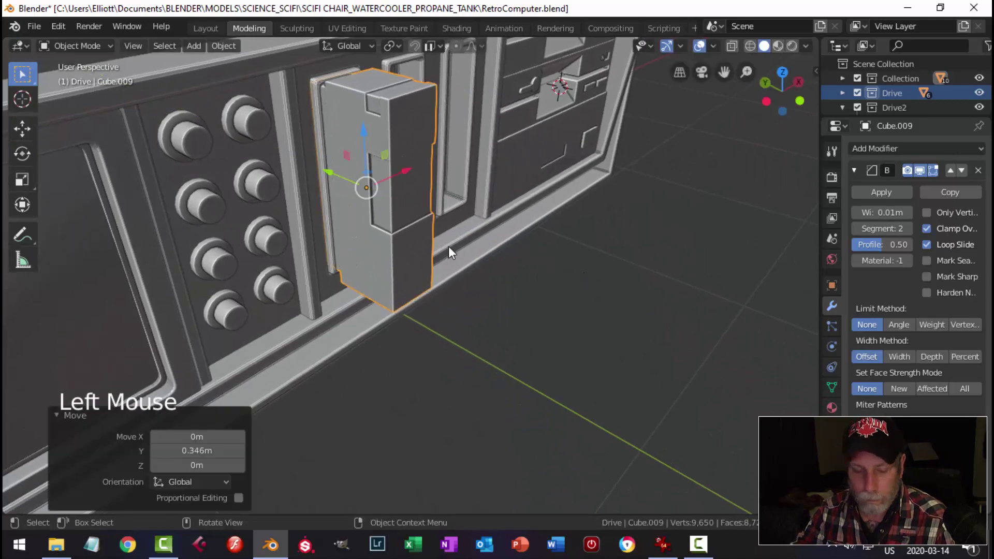
pyautogui.scroll(-2, 449, 248)
pyautogui.hotkey('alt', 'a')
# - Pull the cartridge back out of the slot along Y and isolate it by hiding all other objects
pyautogui.moveTo(504, 250); pyautogui.dragTo(380, 229, button='middle')
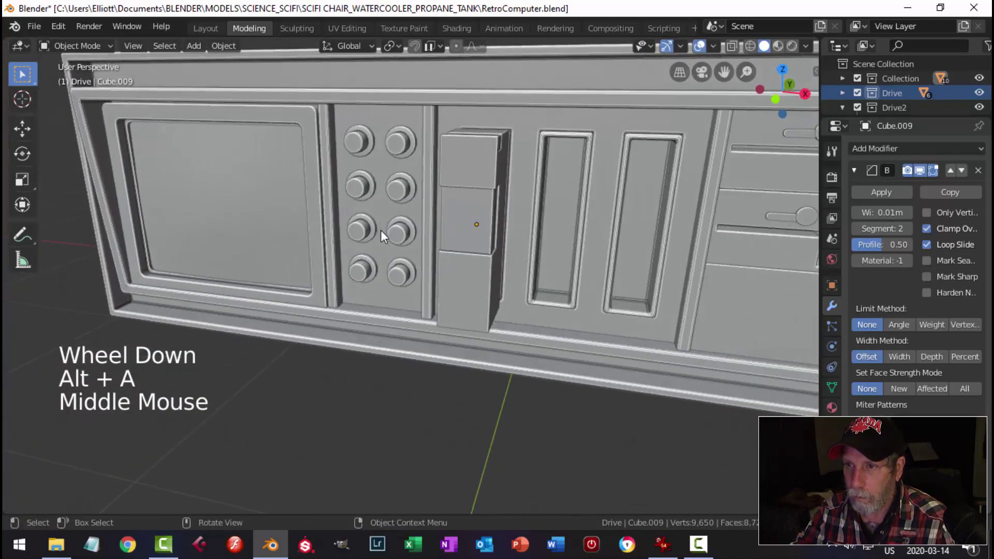
pyautogui.scroll(-3, 380, 229)
pyautogui.moveTo(470, 258)
pyautogui.mouseDown(button='middle')
pyautogui.moveTo(422, 272)
pyautogui.moveTo(392, 258)
pyautogui.moveTo(490, 288)
pyautogui.moveTo(625, 246)
pyautogui.moveTo(623, 263)
pyautogui.moveTo(541, 280)
pyautogui.moveTo(464, 272)
pyautogui.moveTo(417, 280)
pyautogui.moveTo(475, 235)
pyautogui.moveTo(471, 257)
pyautogui.mouseUp(button='middle')
pyautogui.click(475, 235)
pyautogui.moveTo(520, 252); pyautogui.dragTo(433, 243)
pyautogui.moveTo(432, 243); pyautogui.dragTo(321, 277, button='middle')
pyautogui.hotkey('shift', 'h')
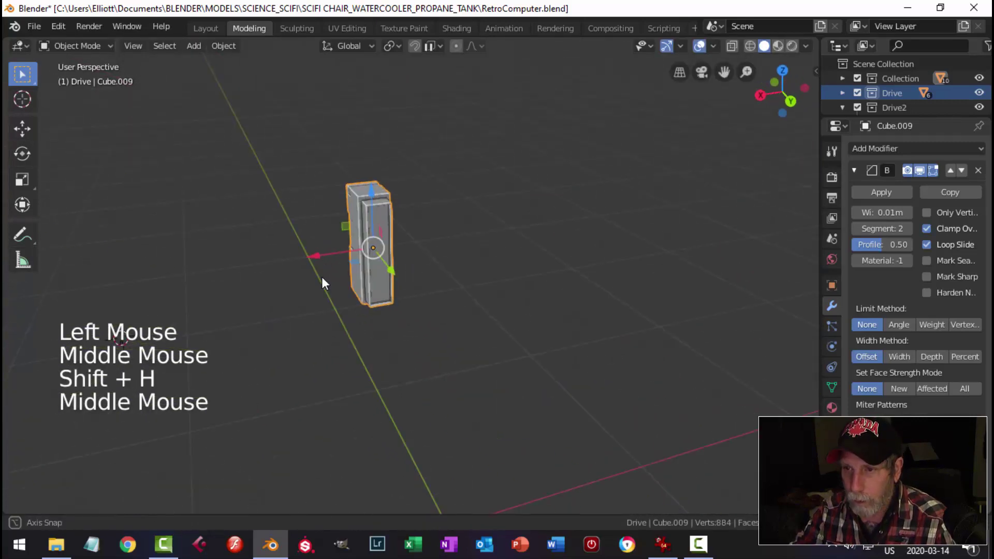
# - Set the cartridge's origin to its geometry and frame the cartridge in the view
pyautogui.scroll(3, 373, 244)
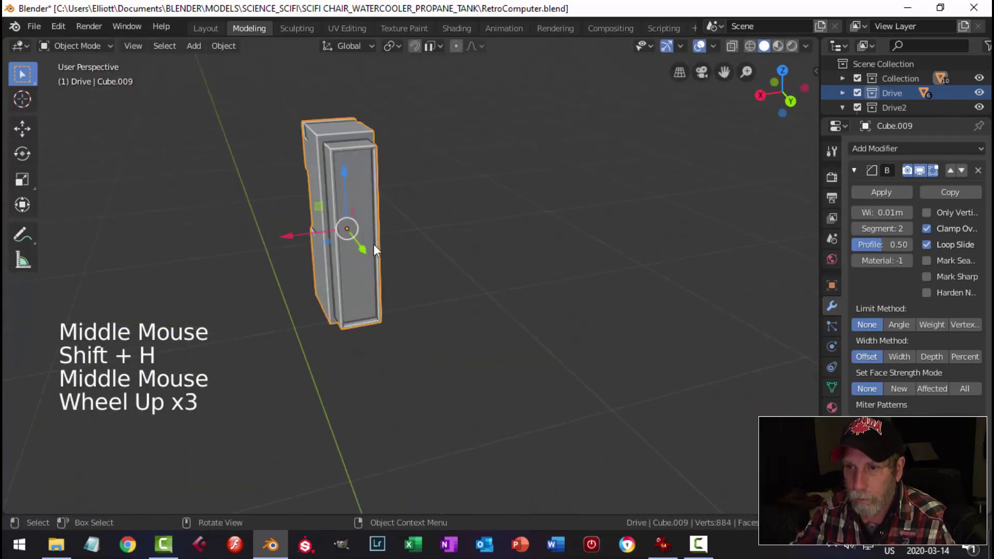
pyautogui.click(234, 47)
pyautogui.moveTo(244, 75)
pyautogui.click(396, 94)
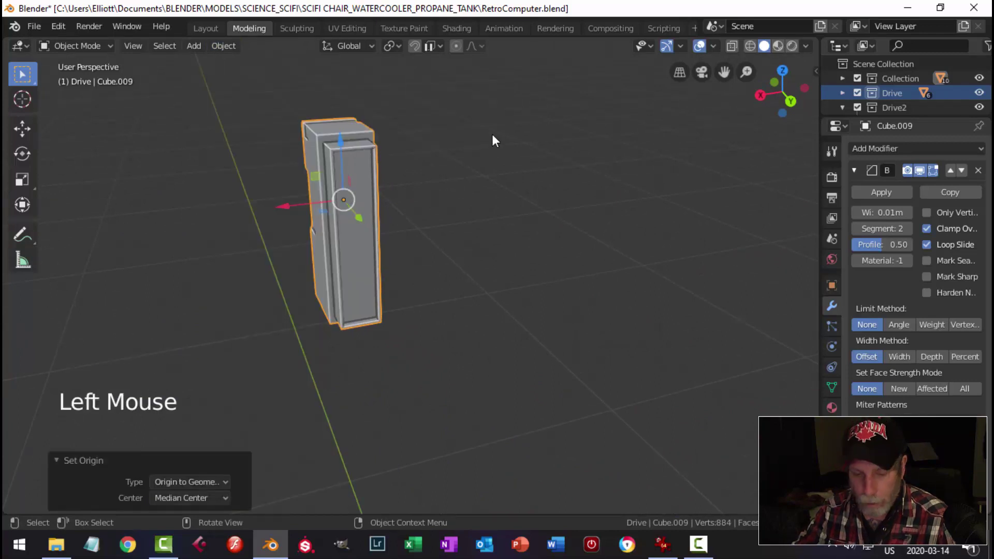
pyautogui.press('KP_Decimal')
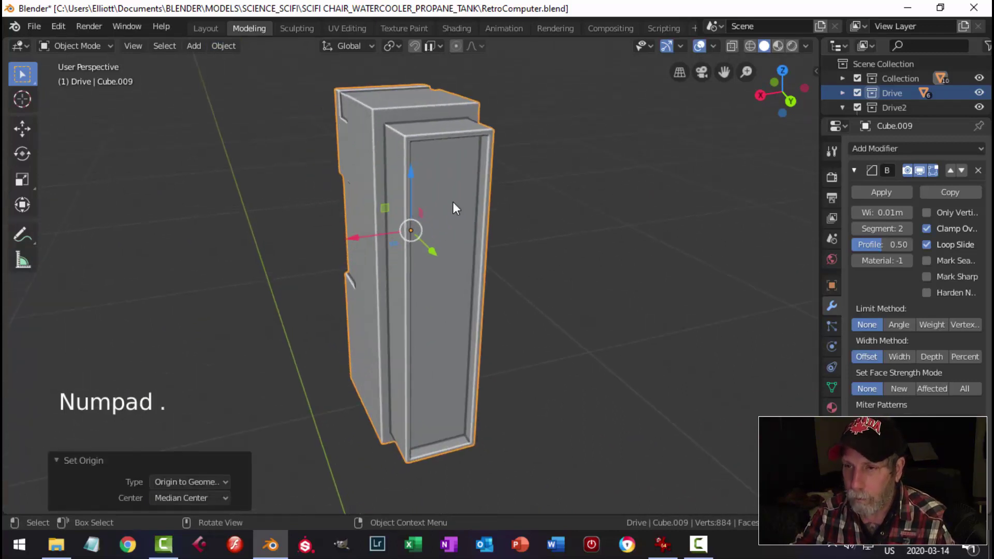
# - Snap the 3D cursor to the four recessed faces inside the cartridge's rear connector, and return to Object Mode
pyautogui.scroll(-2, 452, 202)
pyautogui.moveTo(452, 202); pyautogui.dragTo(415, 198, button='middle')
pyautogui.hotkey('alt', 'a')
pyautogui.scroll(3, 432, 206)
pyautogui.click(415, 198)
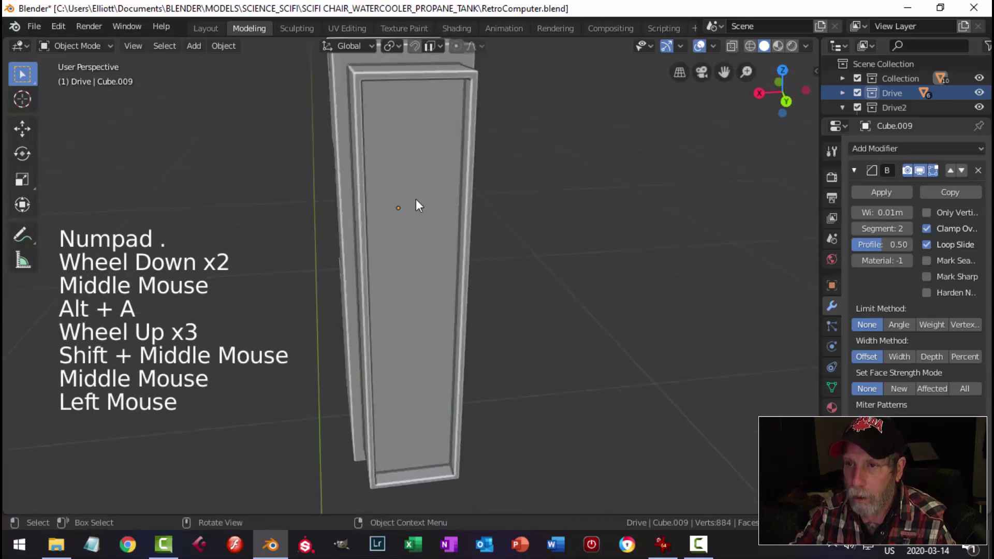
pyautogui.press('Tab')
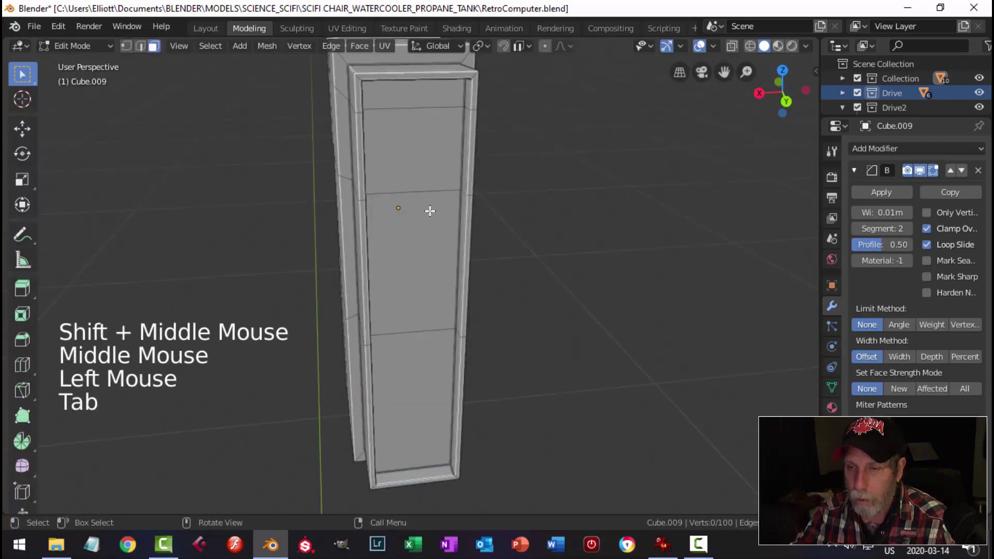
pyautogui.click(416, 94)
pyautogui.keyDown('shift'); pyautogui.click(409, 148); pyautogui.keyUp('shift')
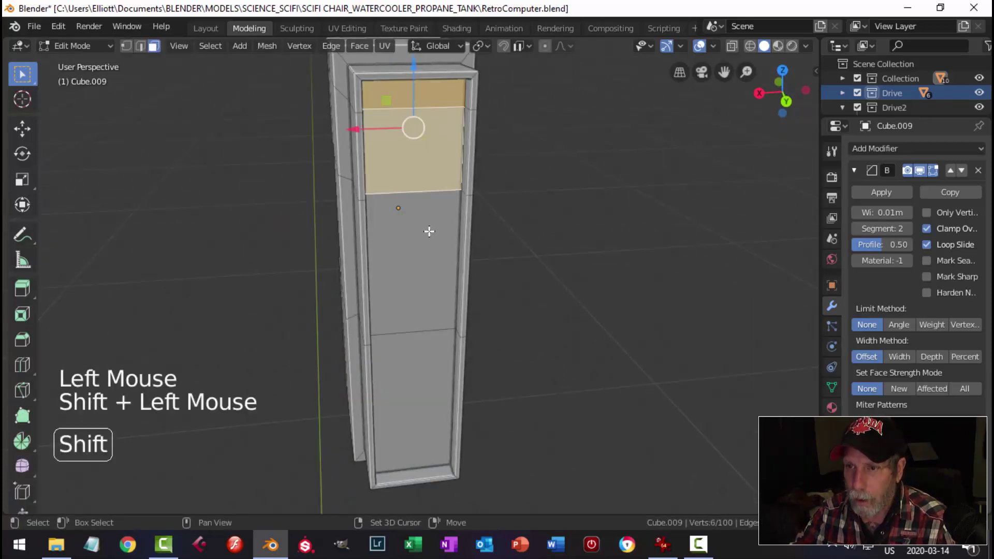
pyautogui.keyDown('shift'); pyautogui.click(427, 226); pyautogui.keyUp('shift')
pyautogui.keyDown('shift'); pyautogui.click(415, 346); pyautogui.keyUp('shift')
pyautogui.hotkey('shift', 's')
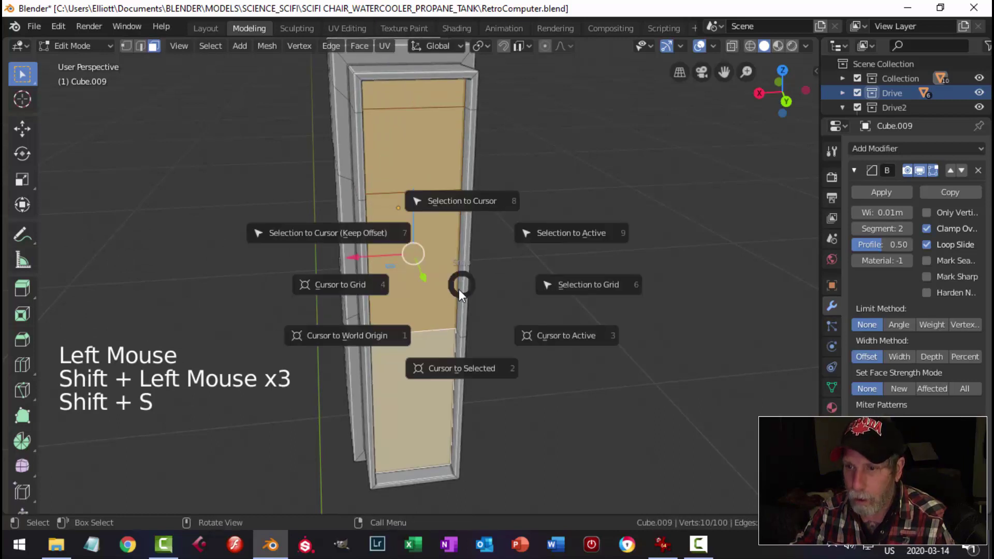
pyautogui.click(453, 368)
pyautogui.hotkey('alt', 'a')
pyautogui.scroll(-2, 470, 310)
pyautogui.press('Tab')
pyautogui.moveTo(470, 311); pyautogui.dragTo(492, 293, button='middle')
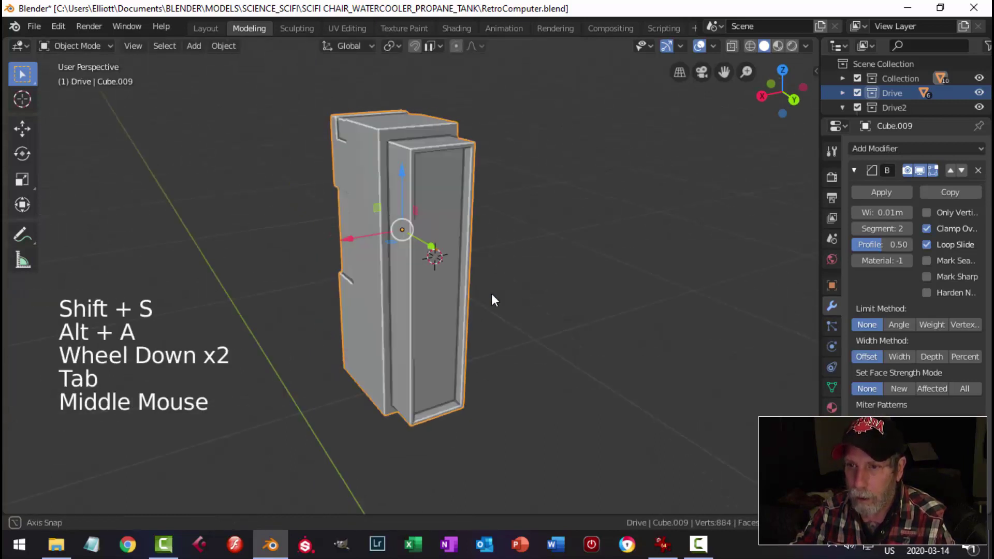
# - Add a plane at the 3D cursor and rotate its mesh 90° about the Y axis in Edit Mode
pyautogui.hotkey('shift', 'a')
pyautogui.moveTo(465, 248)
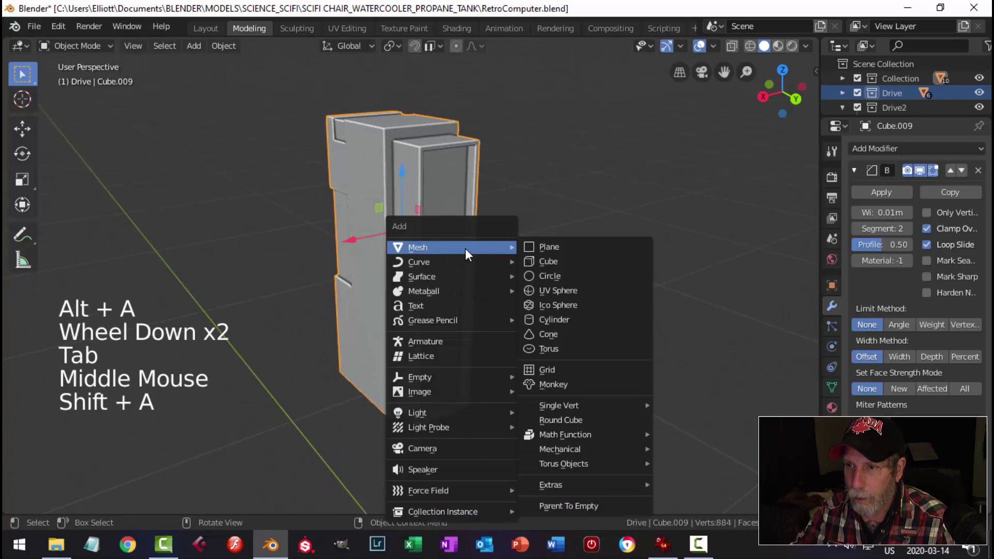
pyautogui.click(538, 249)
pyautogui.scroll(-2, 529, 246)
pyautogui.press('Tab')
pyautogui.moveTo(526, 246); pyautogui.dragTo(512, 247, button='middle')
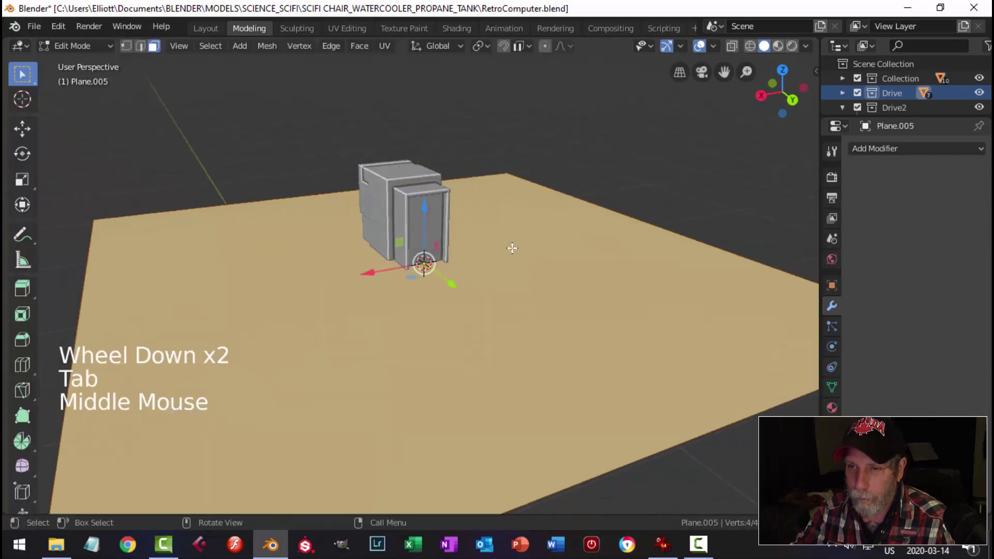
pyautogui.write('ry90')
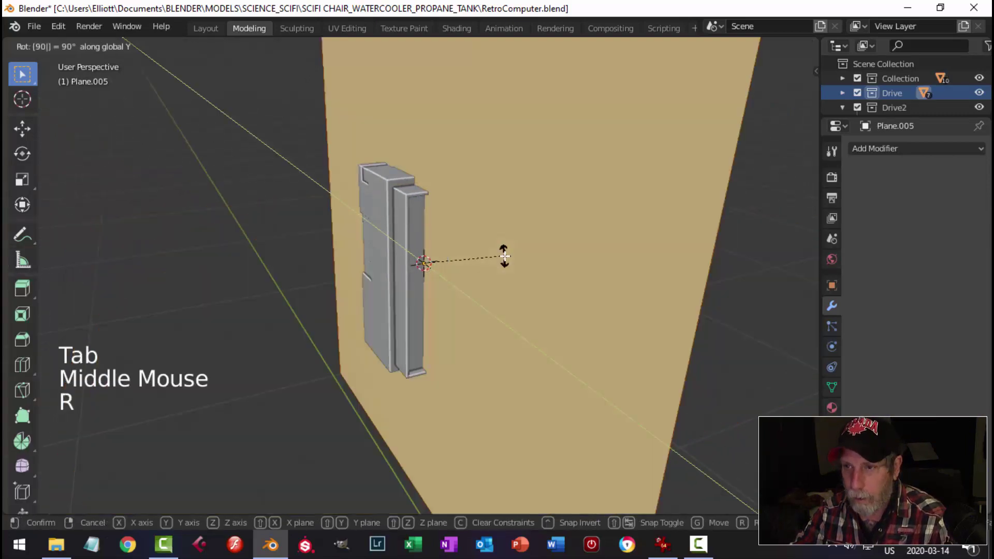
pyautogui.press('Return')
# - Scale the upright plane down uniformly to about 0.228
pyautogui.press('s')
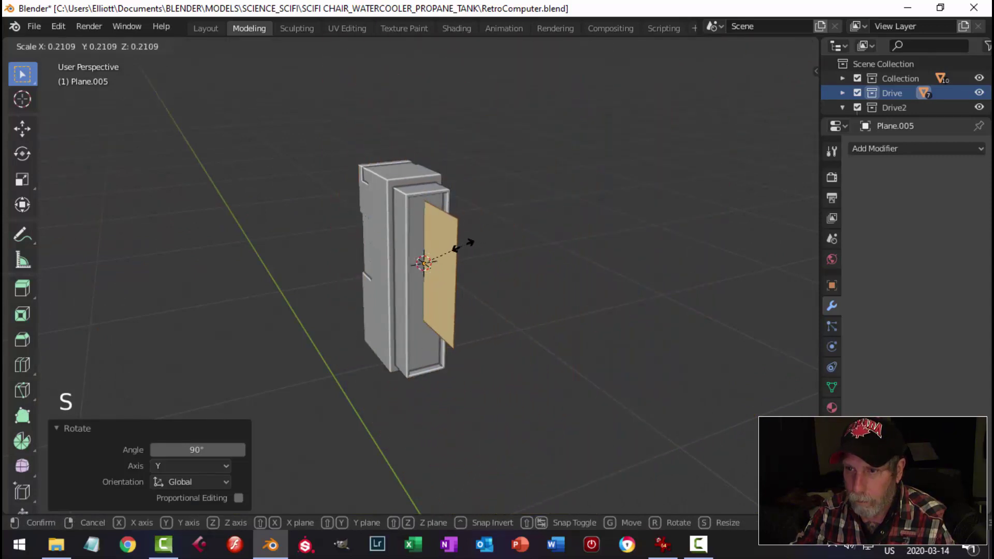
pyautogui.click(474, 243)
pyautogui.moveTo(532, 240); pyautogui.dragTo(457, 263, button='middle')
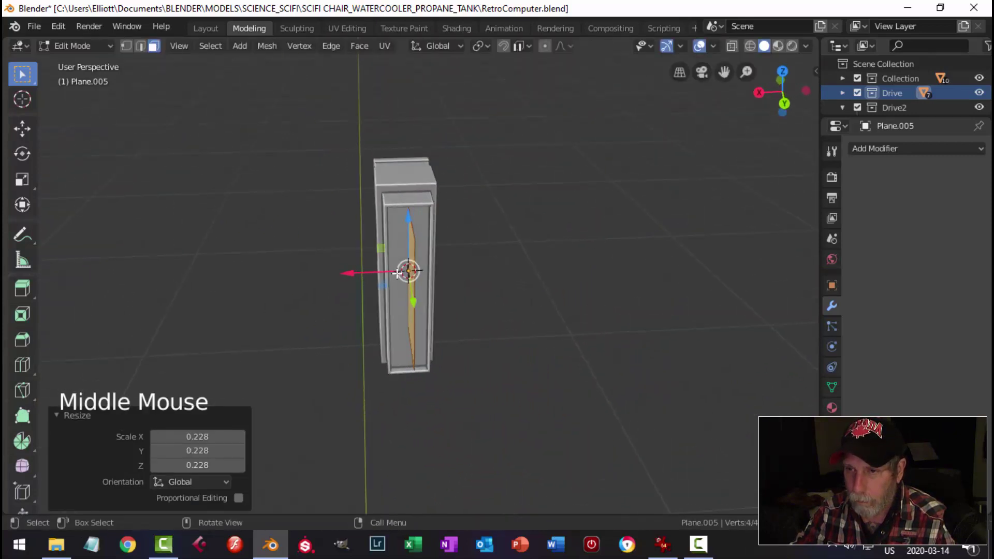
# - Shape the plane into a narrow vertical strip in the rear recess, extending its bottom edge down along Z close to the recess floor
pyautogui.moveTo(397, 273); pyautogui.dragTo(462, 276, button='middle')
pyautogui.moveTo(500, 270)
pyautogui.mouseDown()
pyautogui.moveTo(605, 295)
pyautogui.moveTo(658, 285)
pyautogui.moveTo(572, 294)
pyautogui.moveTo(513, 279)
pyautogui.mouseUp()
pyautogui.press('2')
pyautogui.click(642, 266)
pyautogui.press('a')
pyautogui.moveTo(513, 278); pyautogui.dragTo(511, 320, button='middle')
pyautogui.scroll(2, 466, 248)
pyautogui.hotkey('alt', 'a')
pyautogui.click(486, 314)
pyautogui.moveTo(461, 275); pyautogui.dragTo(458, 301)
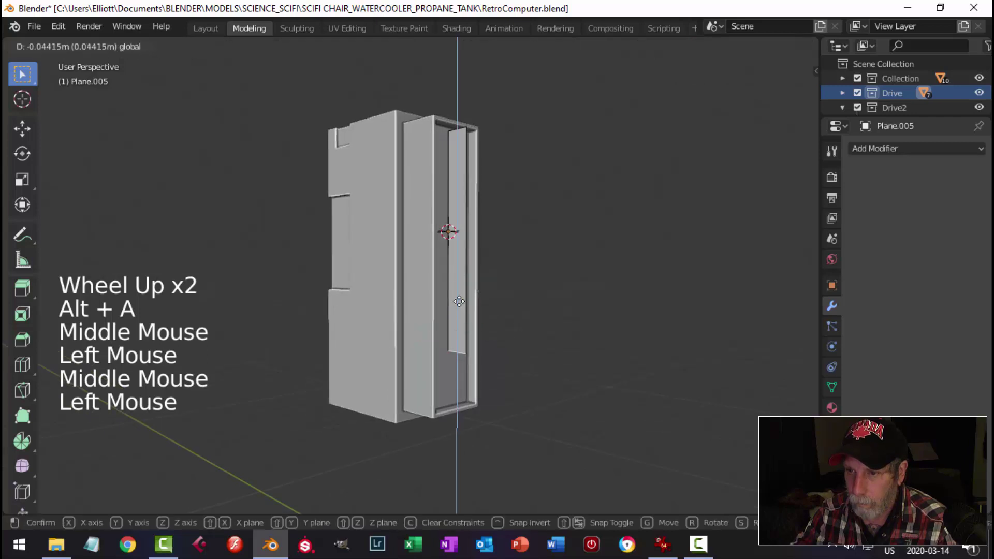
pyautogui.moveTo(456, 338); pyautogui.dragTo(456, 338)
# - Center the whole strip vertically in the recess in side view, moving it about -0.0125 m and then 0.0038 m along Z
pyautogui.press('a')
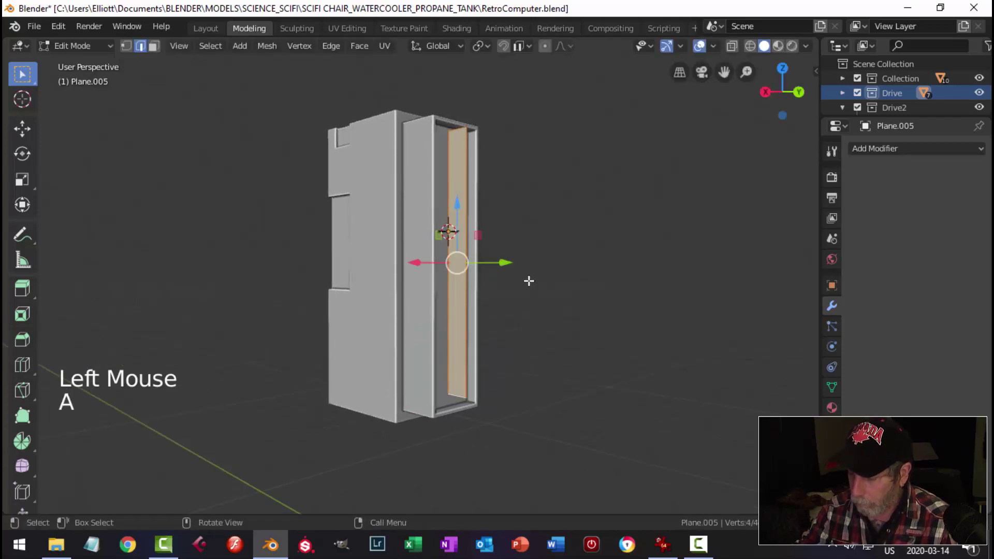
pyautogui.press('KP_1')
pyautogui.press('KP_3')
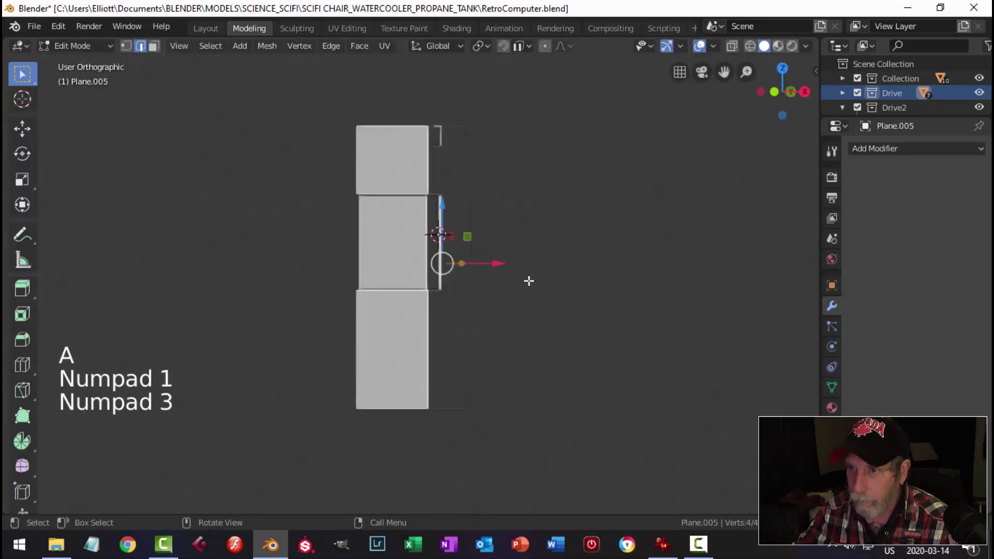
pyautogui.scroll(2, 528, 280)
pyautogui.keyDown('shift'); pyautogui.moveTo(549, 256); pyautogui.dragTo(493, 280, button='middle'); pyautogui.keyUp('shift')
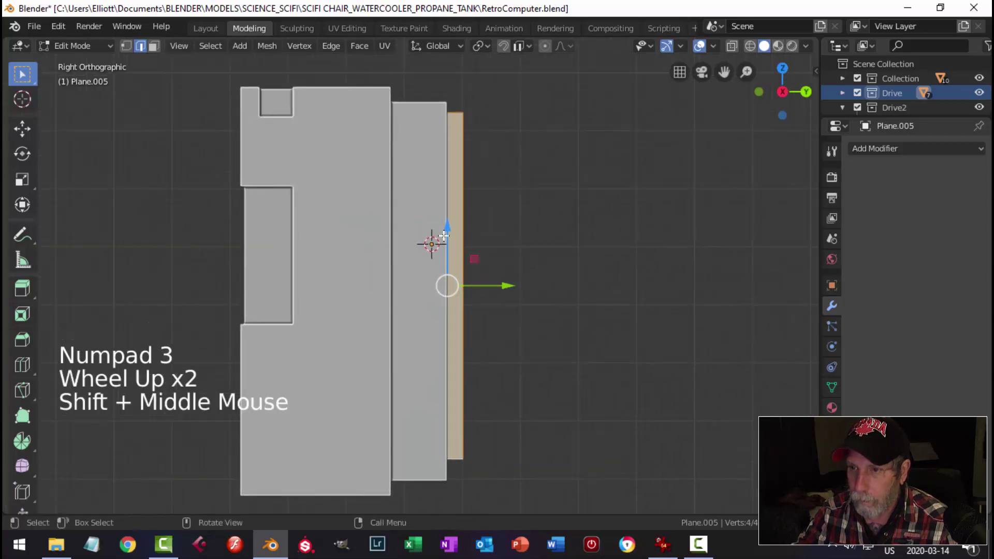
pyautogui.moveTo(444, 234); pyautogui.dragTo(446, 235)
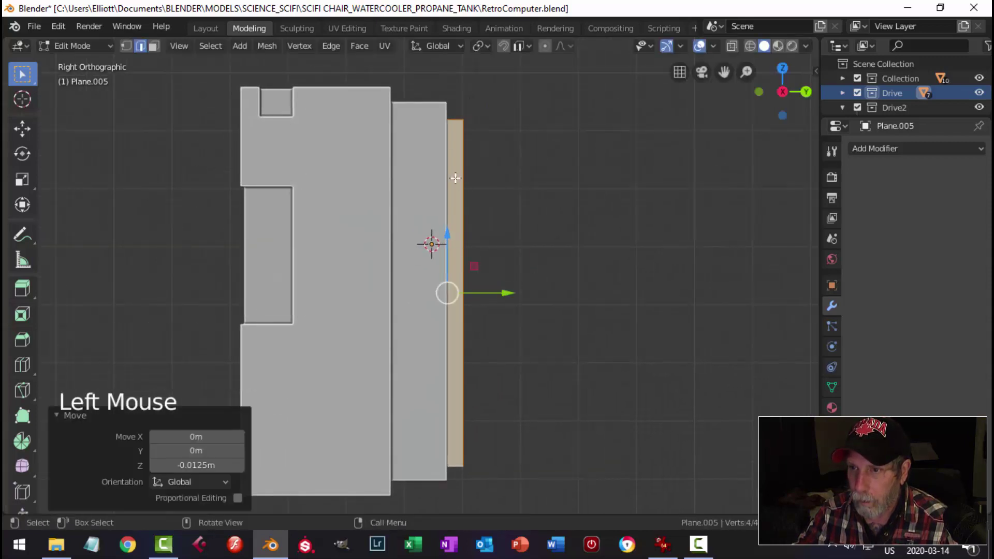
pyautogui.click(443, 228)
# - Adjust the strip's outer vertical edge along Y, then extrude the whole strip about 0.006 m to give it thickness
pyautogui.moveTo(544, 285); pyautogui.dragTo(484, 295, button='middle')
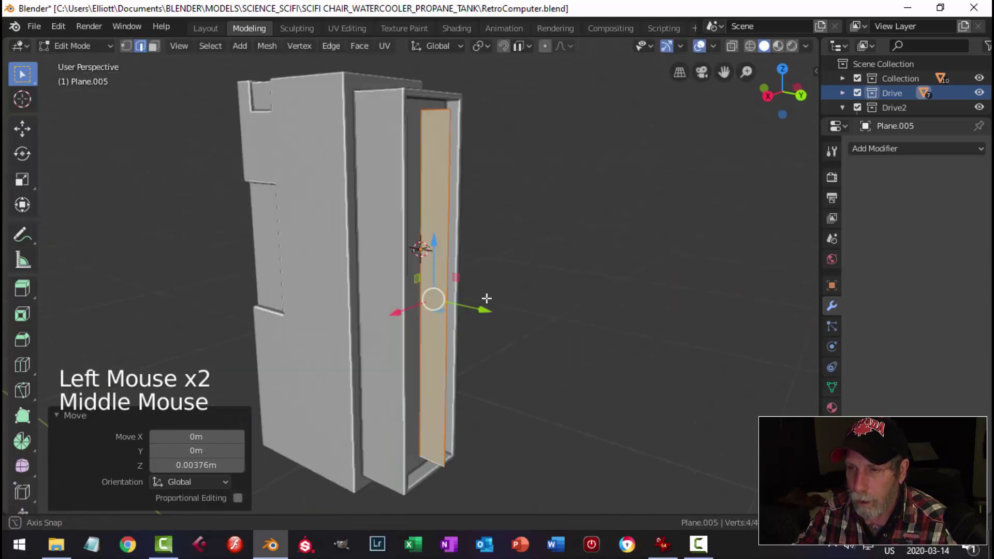
pyautogui.hotkey('alt', 'a')
pyautogui.click(449, 200)
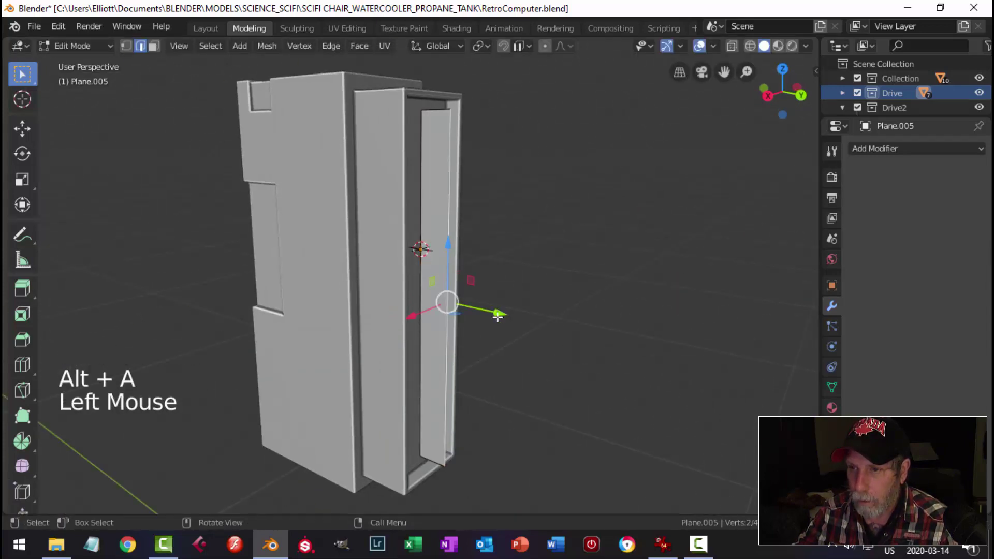
pyautogui.moveTo(497, 316); pyautogui.dragTo(523, 266)
pyautogui.press('a')
pyautogui.moveTo(523, 266); pyautogui.dragTo(445, 300, button='middle')
pyautogui.press('e')
pyautogui.click(443, 300)
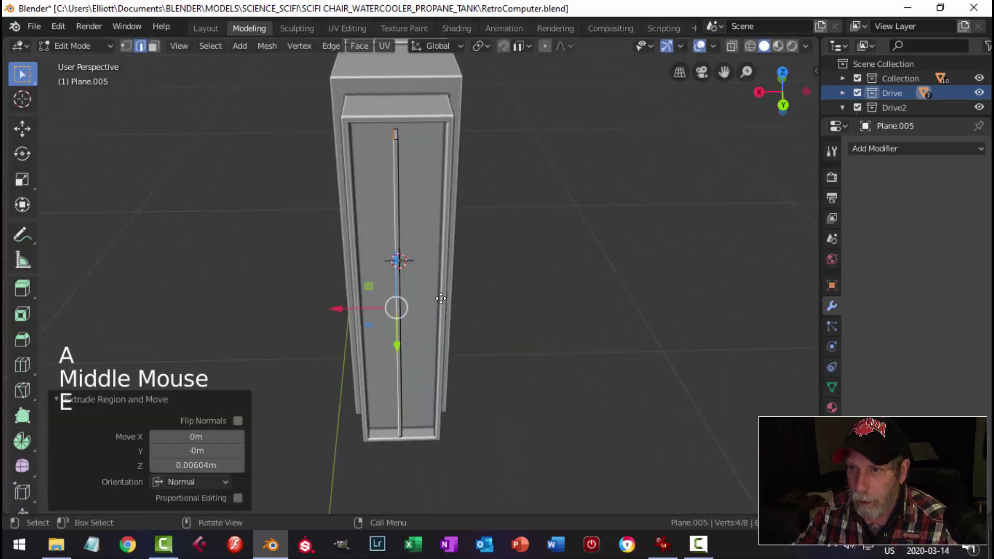
# - Link the cartridge body's bevel modifier to the thin strip in the rear connector recess
pyautogui.hotkey('alt', 'a')
pyautogui.scroll(2, 428, 245)
pyautogui.moveTo(428, 245); pyautogui.dragTo(461, 259, button='middle')
pyautogui.press('Tab')
pyautogui.scroll(-3, 468, 253)
pyautogui.hotkey('alt', 'a')
pyautogui.click(447, 206)
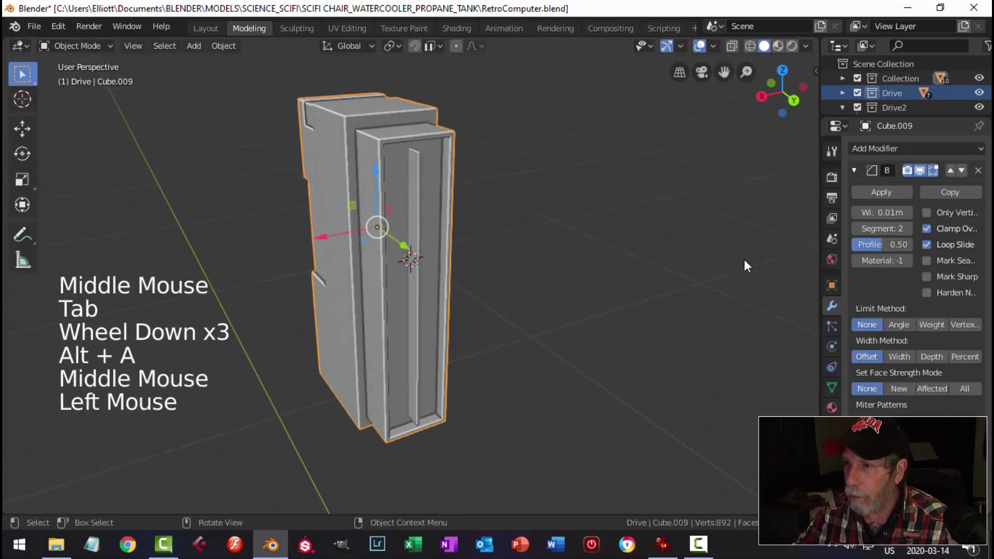
pyautogui.click(417, 182)
pyautogui.keyDown('shift'); pyautogui.click(369, 151); pyautogui.keyUp('shift')
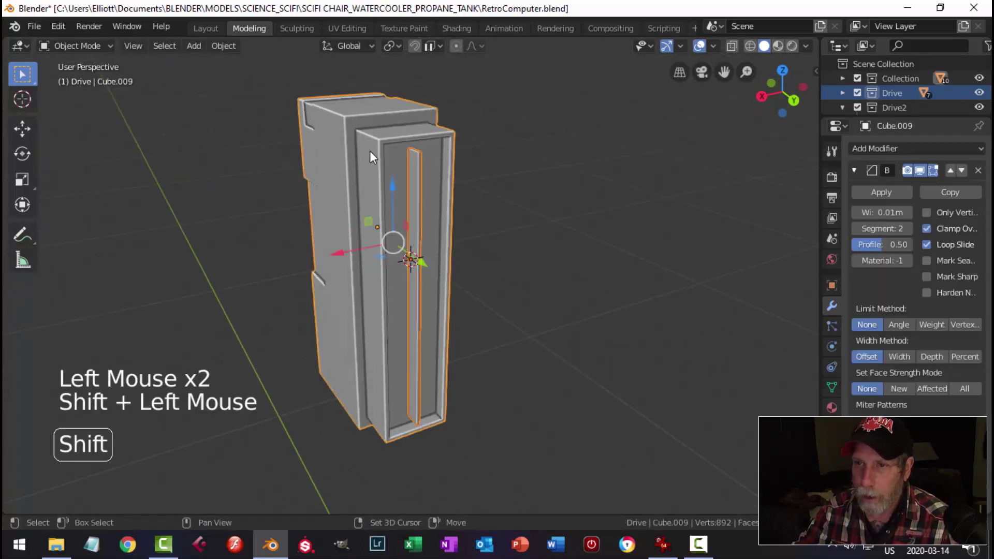
pyautogui.hotkey('ctrl', 'l')
pyautogui.click(370, 150)
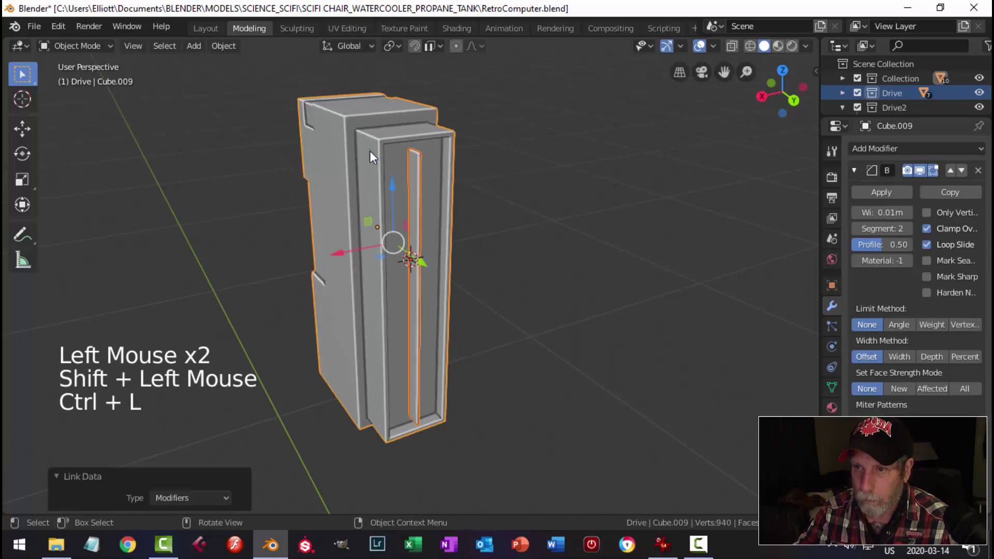
pyautogui.hotkey('alt', 'a')
pyautogui.scroll(2, 492, 188)
pyautogui.moveTo(492, 189); pyautogui.dragTo(420, 186, button='middle')
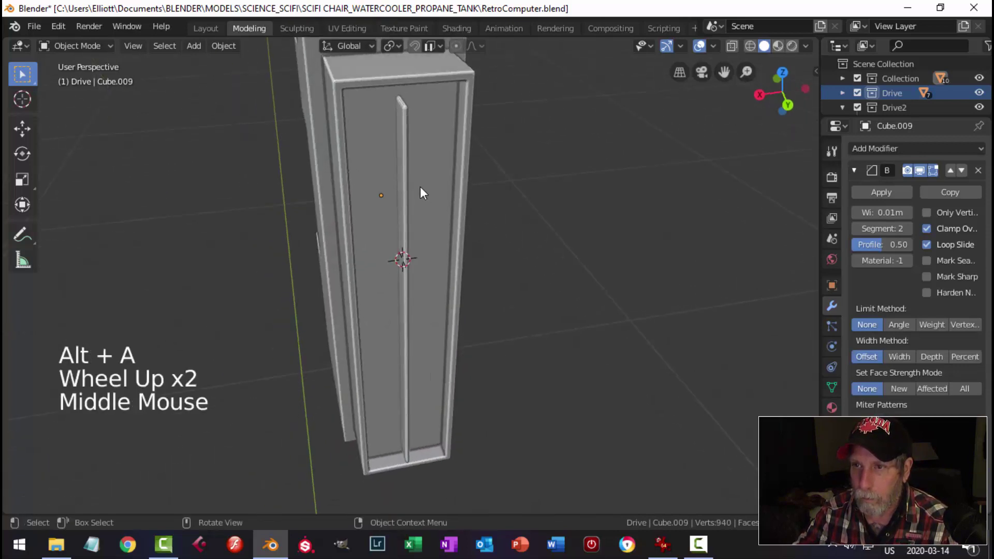
pyautogui.scroll(2, 414, 171)
pyautogui.scroll(-3, 398, 135)
# - Duplicate the contact strip in place and scale the copy along Z to about 0.071 to make a short block
pyautogui.click(406, 169)
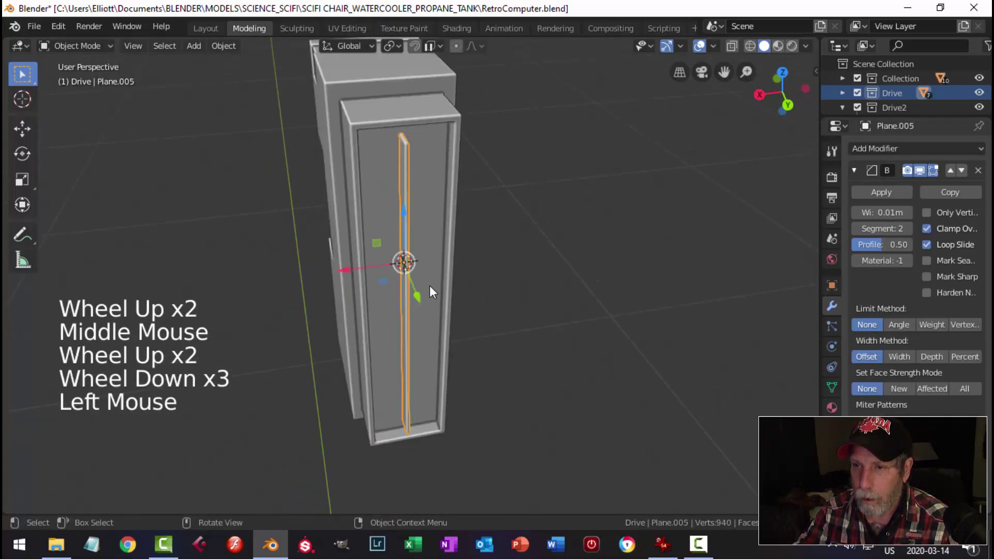
pyautogui.moveTo(357, 268); pyautogui.dragTo(491, 264, button='middle')
pyautogui.hotkey('shift', 'd')
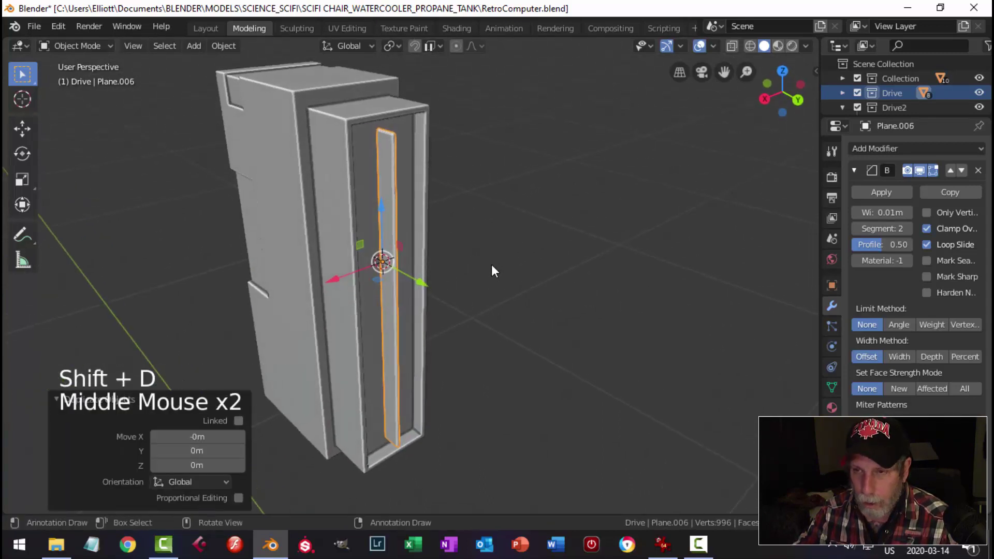
pyautogui.press('s')
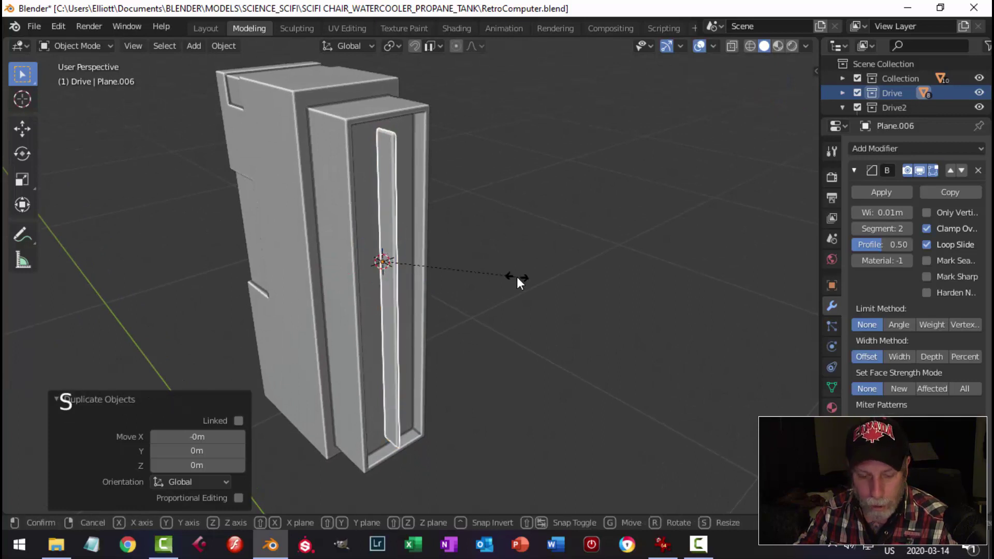
pyautogui.press('z')
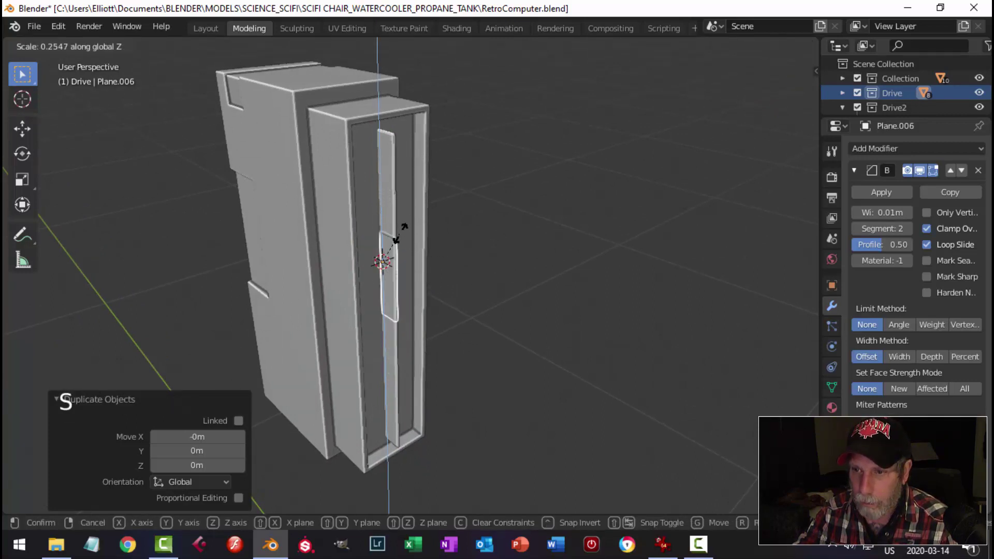
pyautogui.click(398, 268)
# - Widen the short block along X so that it becomes thicker than the strip
pyautogui.moveTo(408, 267); pyautogui.dragTo(453, 259, button='middle')
pyautogui.press('s')
pyautogui.press('x')
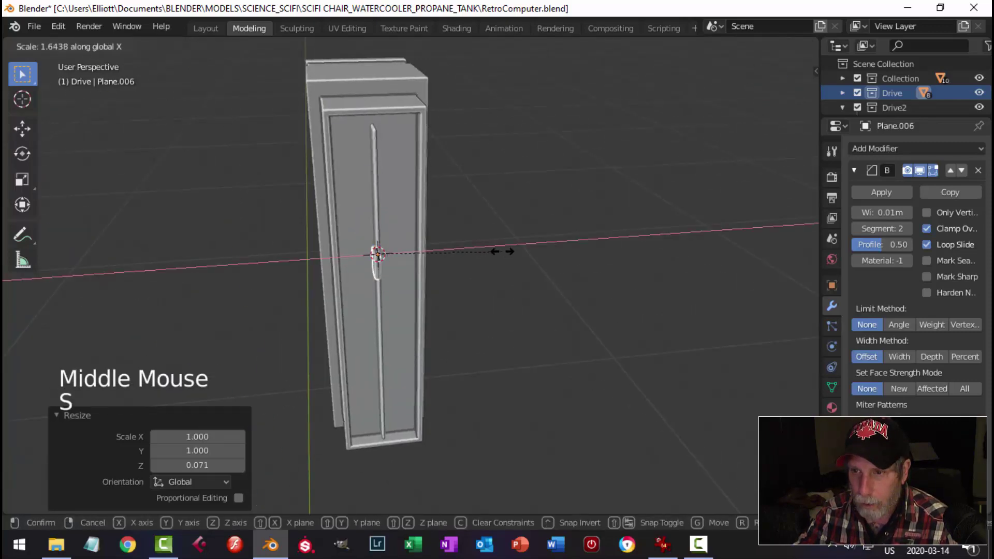
pyautogui.click(464, 254)
# - Center the block on the strip's thickness, moving it about -0.00276 m along X and fine-tuning its position in back view
pyautogui.scroll(5, 414, 254)
pyautogui.moveTo(414, 254); pyautogui.dragTo(355, 254, button='middle')
pyautogui.moveTo(266, 236); pyautogui.dragTo(270, 236)
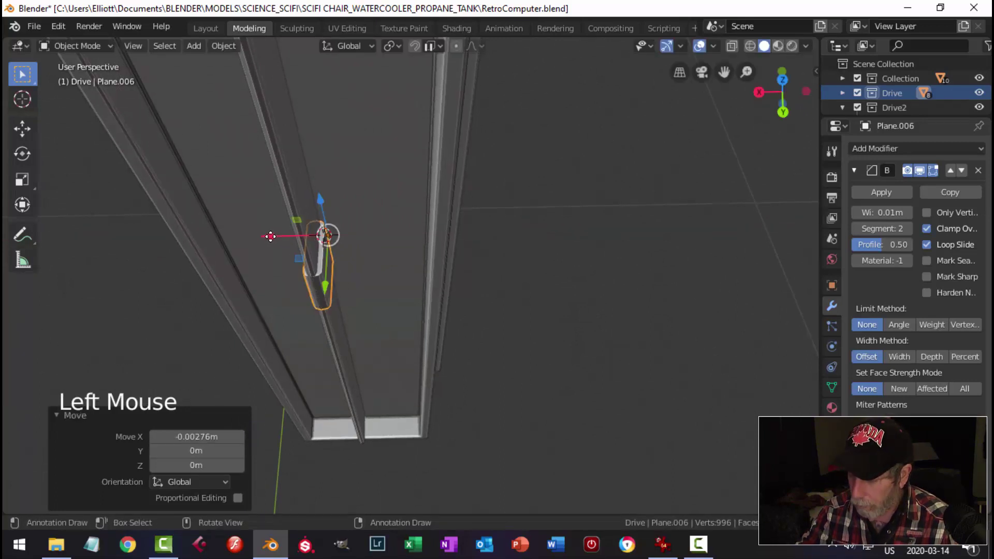
pyautogui.press('ctrl+KP_1')
pyautogui.scroll(3, 326, 221)
pyautogui.keyDown('shift'); pyautogui.moveTo(326, 221); pyautogui.dragTo(417, 245, button='middle'); pyautogui.keyUp('shift')
pyautogui.scroll(2, 317, 273)
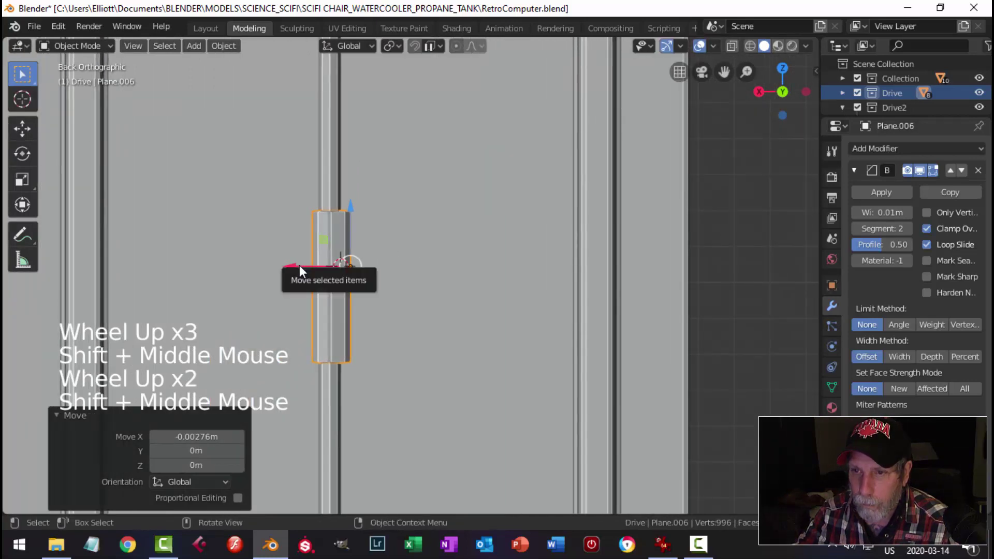
pyautogui.moveTo(299, 265); pyautogui.dragTo(342, 277)
pyautogui.hotkey('alt', 'a')
pyautogui.scroll(-4, 383, 263)
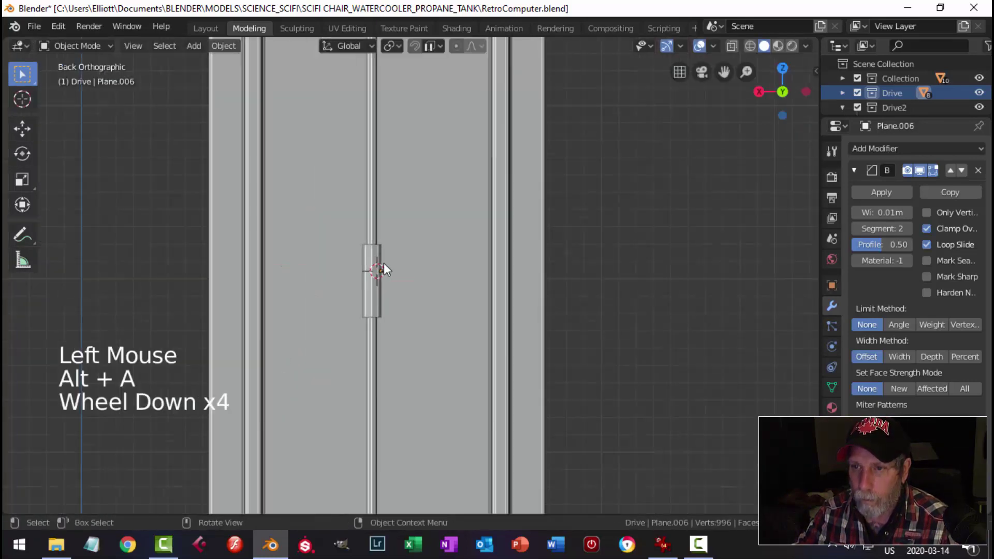
# - Move the block up along Z to just below the strip's upper end
pyautogui.moveTo(384, 263); pyautogui.dragTo(479, 304, button='middle')
pyautogui.click(405, 297)
pyautogui.scroll(-4, 453, 300)
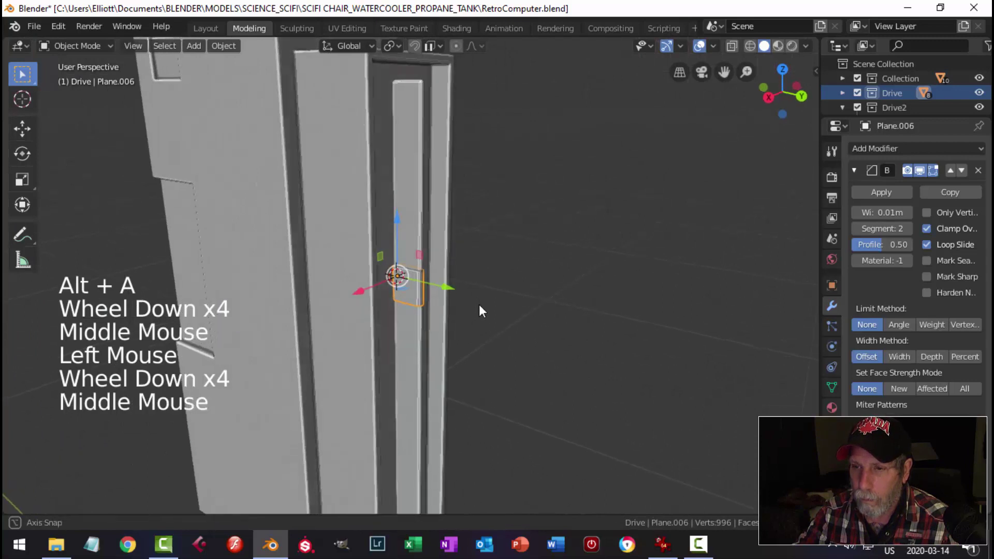
pyautogui.moveTo(395, 214); pyautogui.dragTo(414, 47)
pyautogui.hotkey('alt', 'a')
pyautogui.scroll(-3, 517, 207)
pyautogui.moveTo(517, 207); pyautogui.dragTo(470, 226, button='middle')
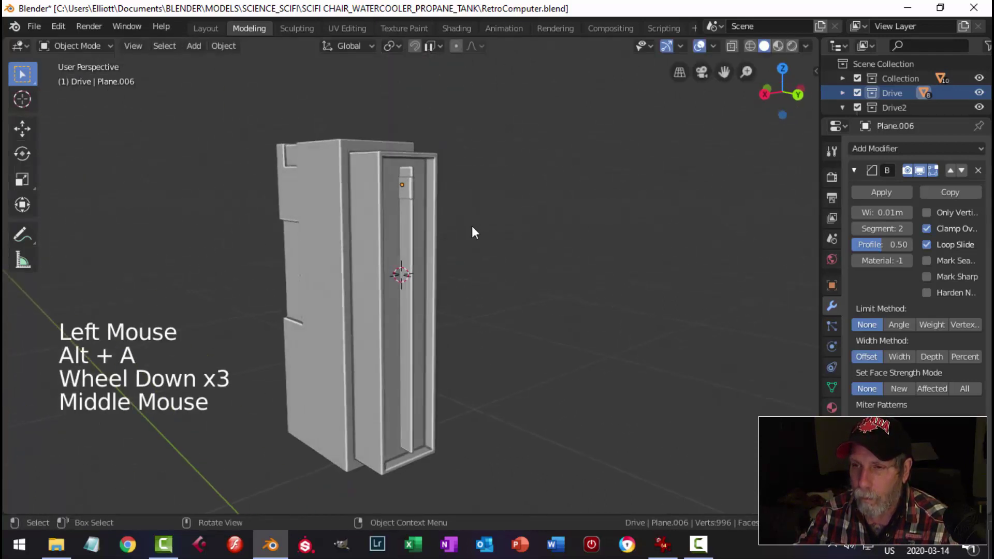
# - Remove the Bevel modifier from the small block
pyautogui.scroll(4, 470, 226)
pyautogui.keyDown('shift'); pyautogui.moveTo(454, 184); pyautogui.dragTo(439, 260, button='middle'); pyautogui.keyUp('shift')
pyautogui.click(409, 218)
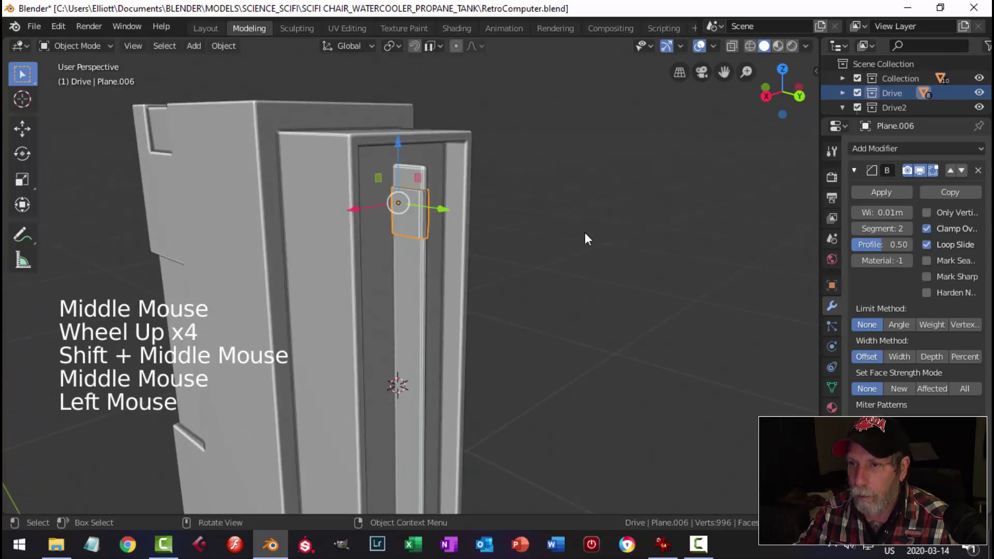
pyautogui.click(978, 170)
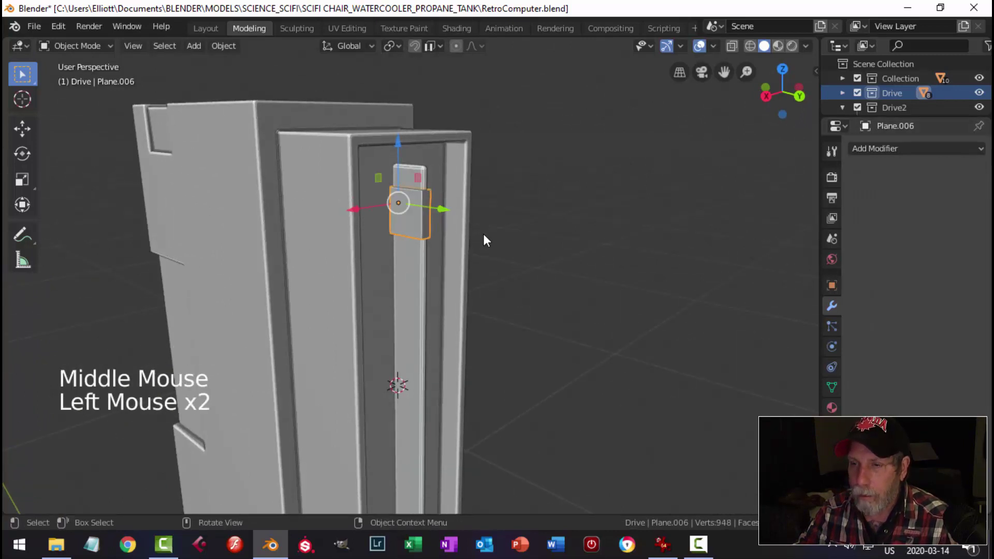
# - Try to bevel the block's upper and lower edge loops
pyautogui.press('Tab')
pyautogui.scroll(2, 483, 234)
pyautogui.keyDown('shift'); pyautogui.moveTo(483, 233); pyautogui.dragTo(444, 246, button='middle'); pyautogui.keyUp('shift')
pyautogui.press('2')
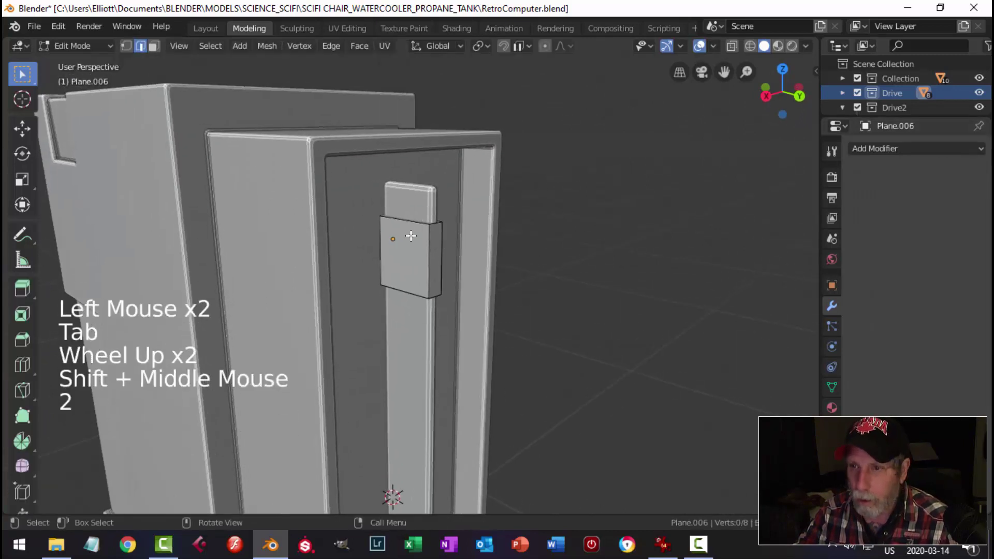
pyautogui.keyDown('alt'); pyautogui.keyDown('shift'); pyautogui.click(422, 294); pyautogui.keyUp('shift'); pyautogui.keyUp('alt')
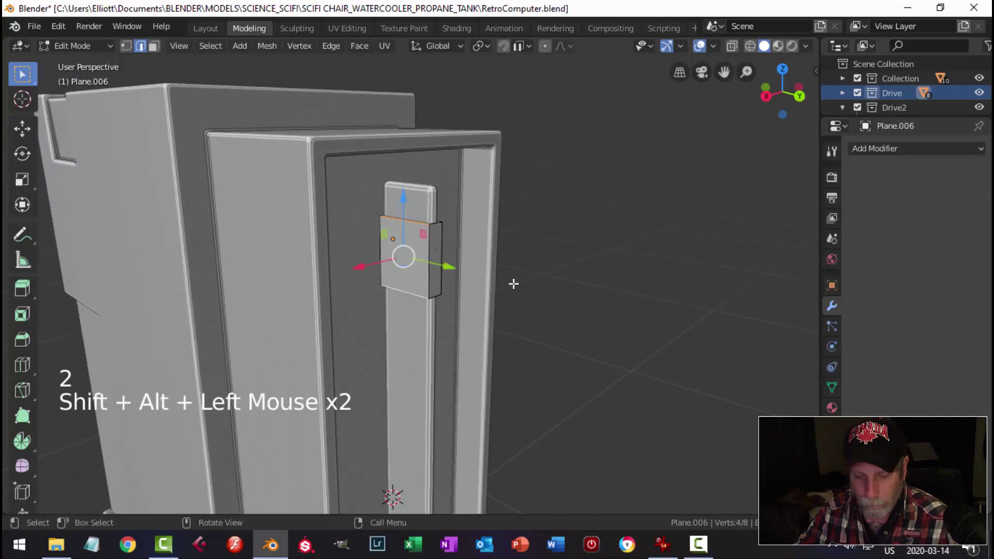
pyautogui.hotkey('ctrl', 'b')
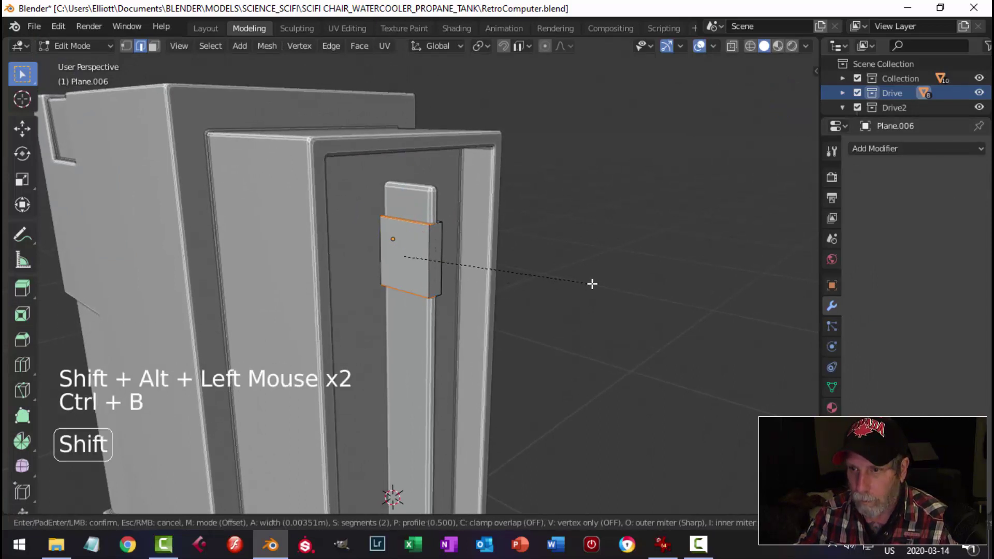
pyautogui.click(591, 284)
pyautogui.moveTo(572, 284); pyautogui.dragTo(377, 291, button='middle')
pyautogui.hotkey('alt', 'a')
pyautogui.scroll(3, 404, 287)
pyautogui.press('Tab')
pyautogui.press('Tab')
pyautogui.press('a')
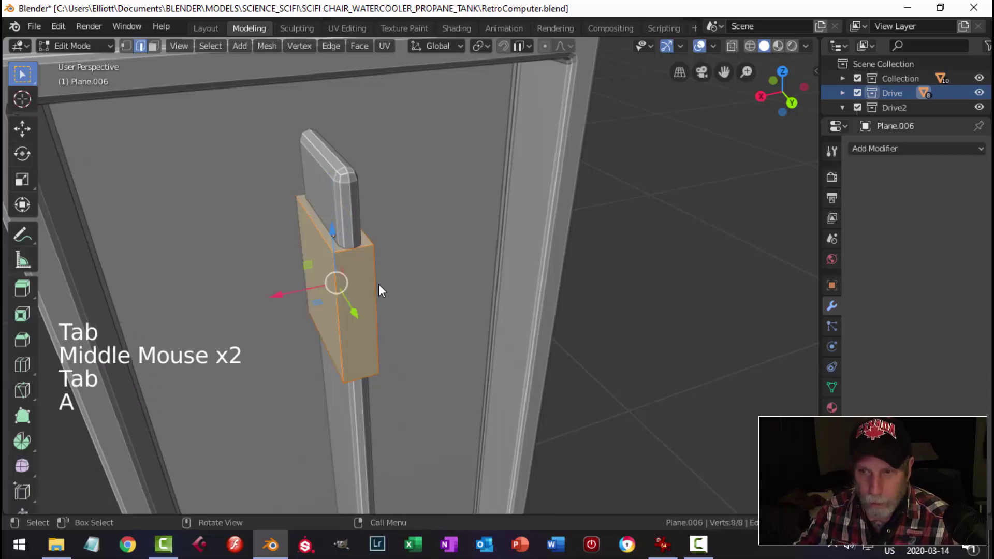
pyautogui.hotkey('alt', 'a')
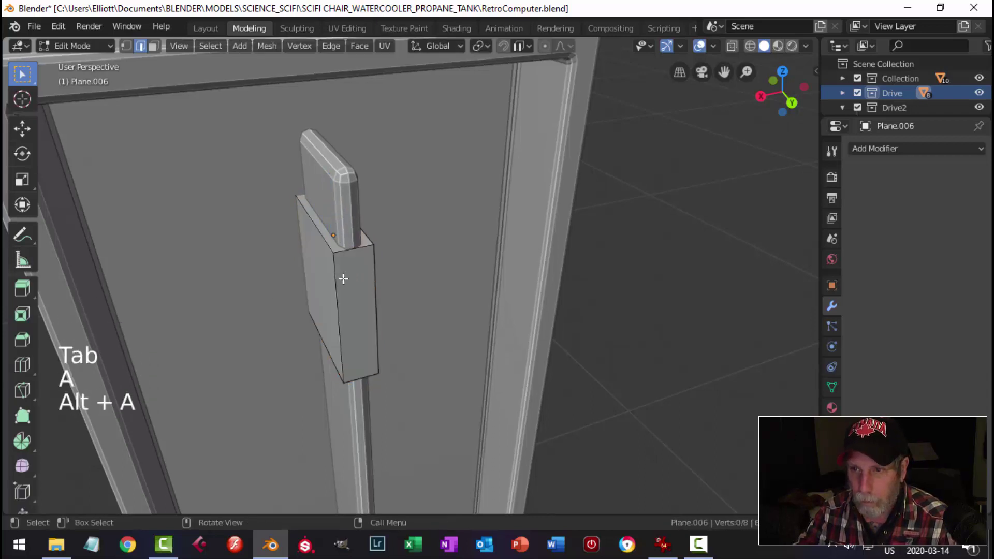
pyautogui.press('2')
pyautogui.keyDown('alt'); pyautogui.keyDown('shift'); pyautogui.click(331, 251); pyautogui.keyUp('shift'); pyautogui.keyUp('alt')
pyautogui.hotkey('alt', 'a')
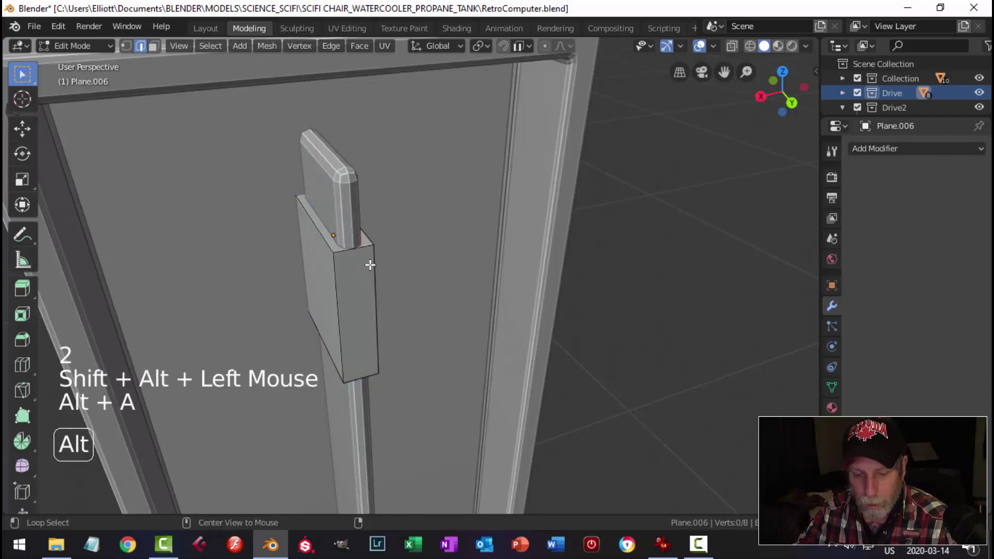
# - Select the block's upper and lower end faces and try to bevel their edges
pyautogui.press('3')
pyautogui.click(350, 244)
pyautogui.moveTo(410, 304); pyautogui.dragTo(436, 282, button='middle')
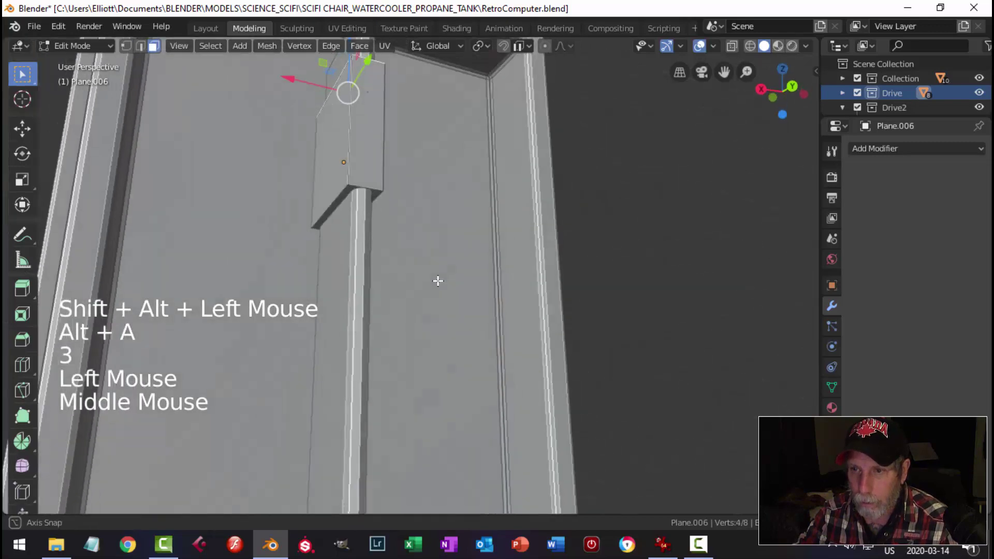
pyautogui.keyDown('shift'); pyautogui.click(363, 182); pyautogui.keyUp('shift')
pyautogui.moveTo(415, 178); pyautogui.dragTo(473, 282, button='middle')
pyautogui.hotkey('ctrl', 'b')
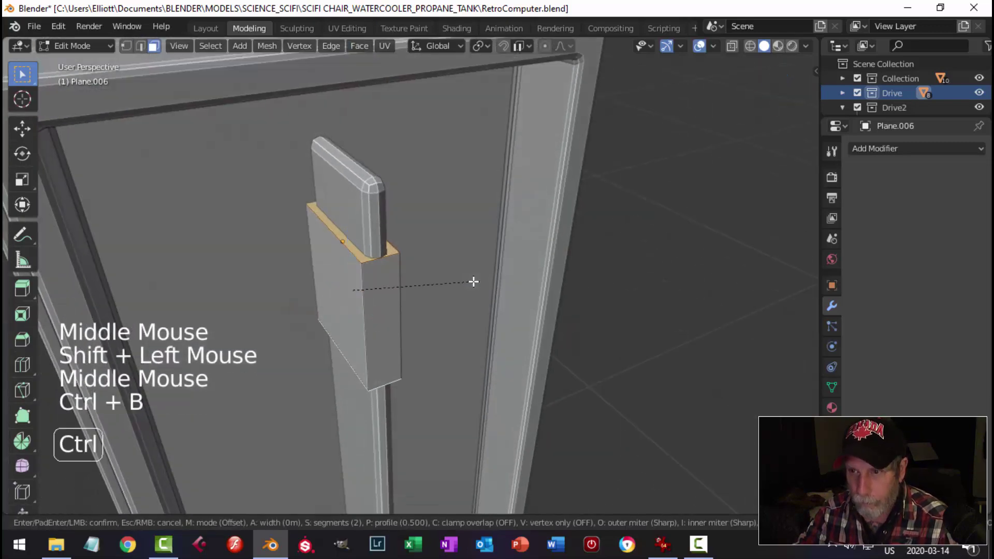
pyautogui.click(496, 301)
# - Apply the block's rotation and scale
pyautogui.press('Tab')
pyautogui.hotkey('ctrl', 'a')
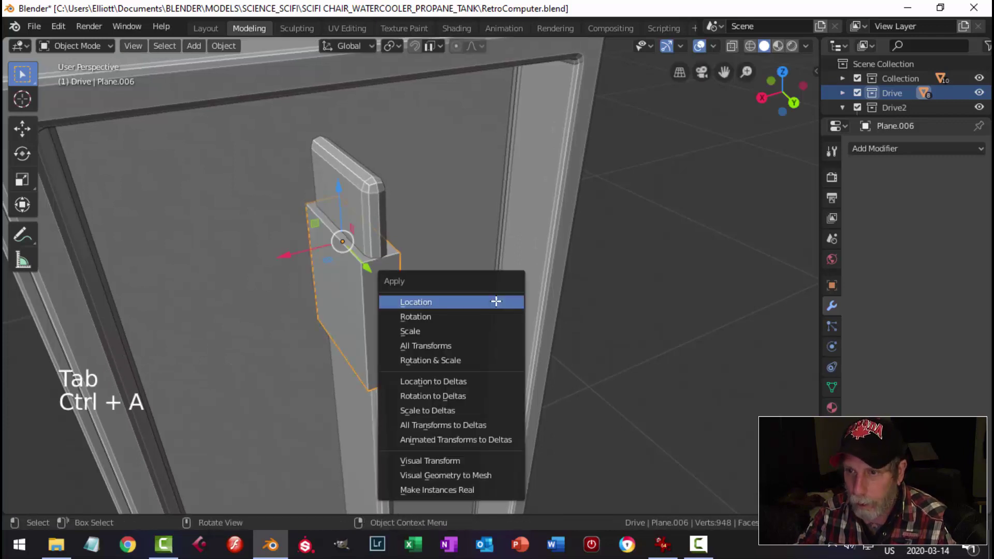
pyautogui.click(448, 358)
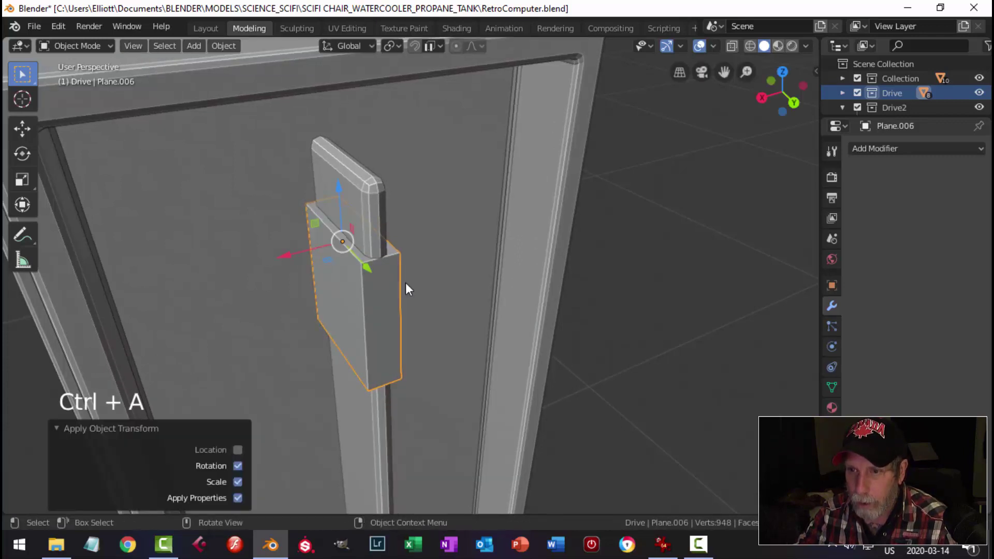
# - Bevel the edges of the block's upper and lower end faces by about 0.001 m with one segment
pyautogui.press('Tab')
pyautogui.hotkey('ctrl', 'b')
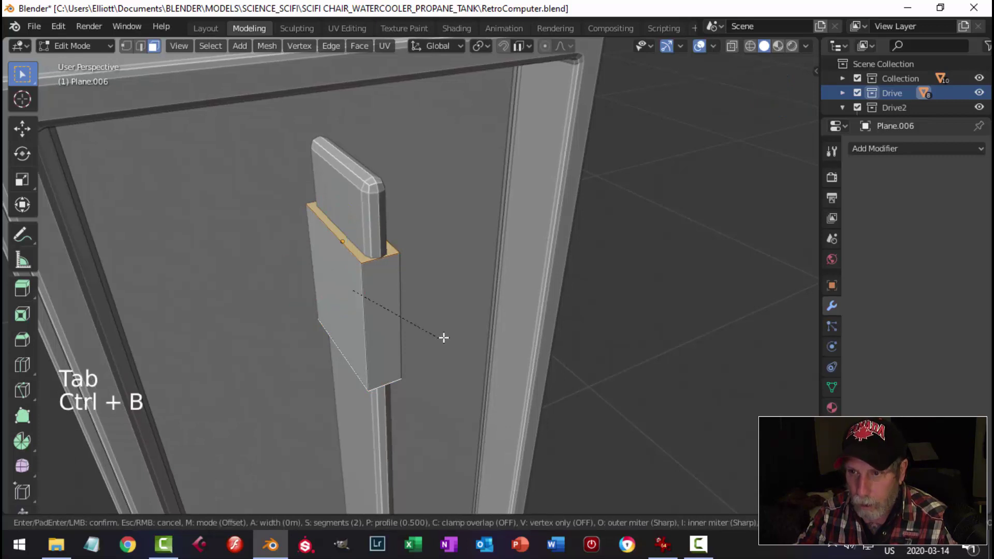
pyautogui.press('shift')
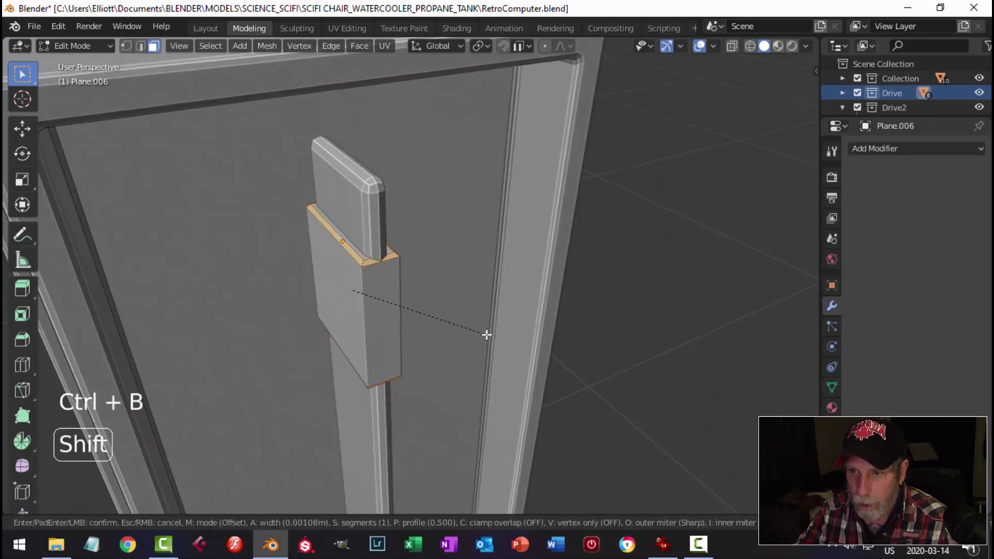
pyautogui.click(500, 334)
pyautogui.hotkey('alt', 'a')
pyautogui.moveTo(495, 333)
pyautogui.mouseDown(button='middle')
pyautogui.moveTo(466, 317)
pyautogui.moveTo(490, 318)
pyautogui.mouseUp(button='middle')
pyautogui.press('Tab')
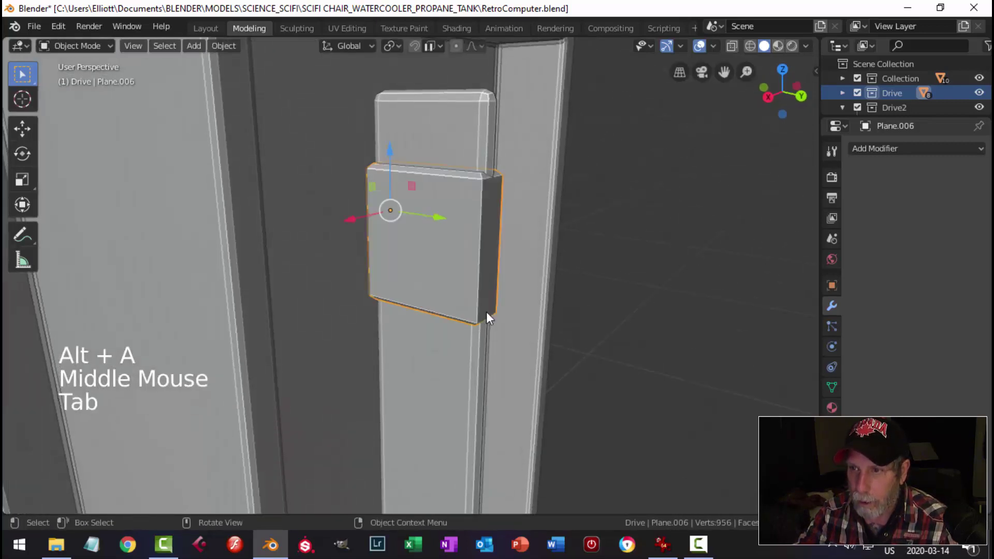
# - Move the block outward along Y past the strip's outer edge and isolate both objects by hiding everything else
pyautogui.moveTo(444, 219); pyautogui.dragTo(456, 234)
pyautogui.moveTo(456, 234); pyautogui.dragTo(479, 282, button='middle')
pyautogui.keyDown('shift'); pyautogui.click(505, 178); pyautogui.keyUp('shift')
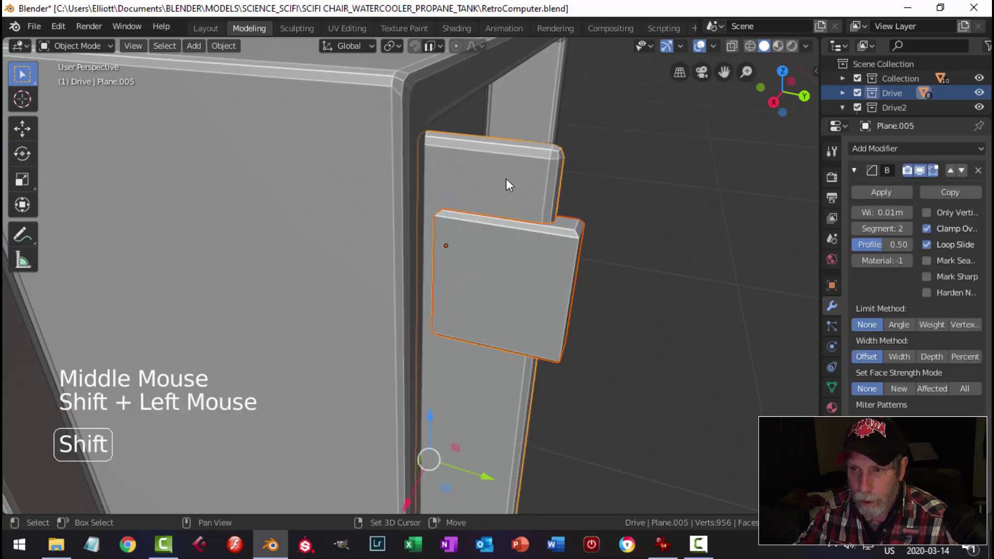
pyautogui.hotkey('shift', 'h')
pyautogui.moveTo(505, 178); pyautogui.dragTo(556, 232, button='middle')
# - Extend the block's inner end along Y beyond the strip in wireframe side view, and delete the faces at that end
pyautogui.press('Tab')
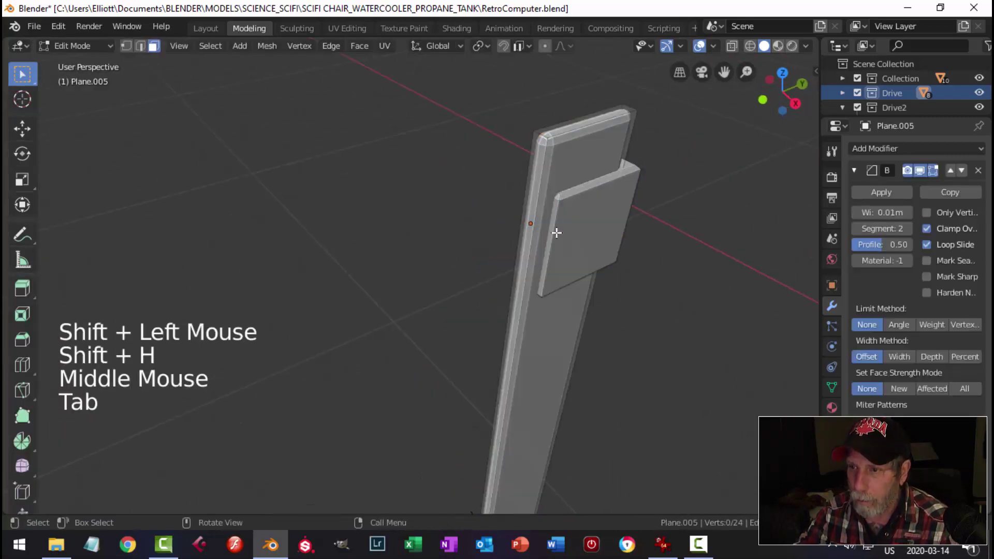
pyautogui.click(556, 213)
pyautogui.hotkey('alt', 'a')
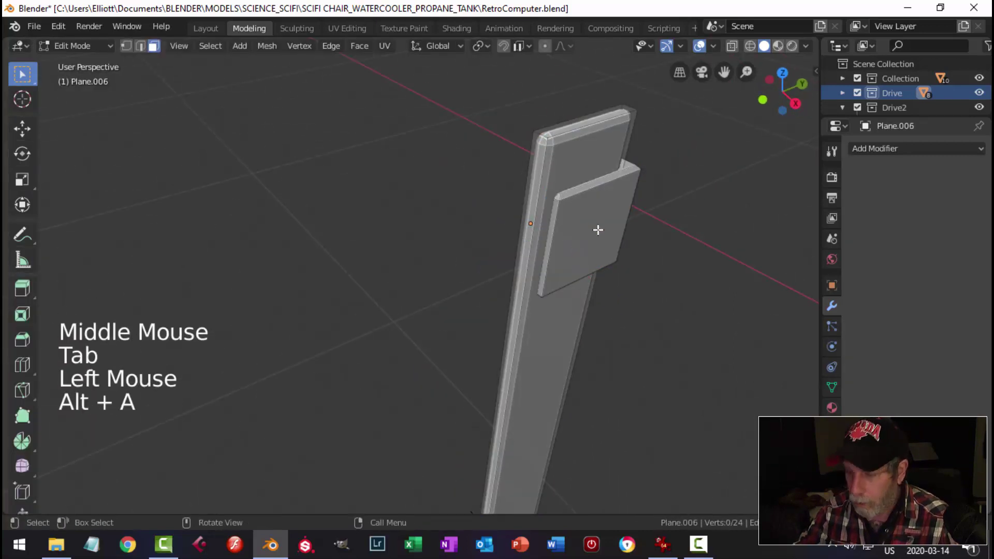
pyautogui.press('KP_1')
pyautogui.press('KP_3')
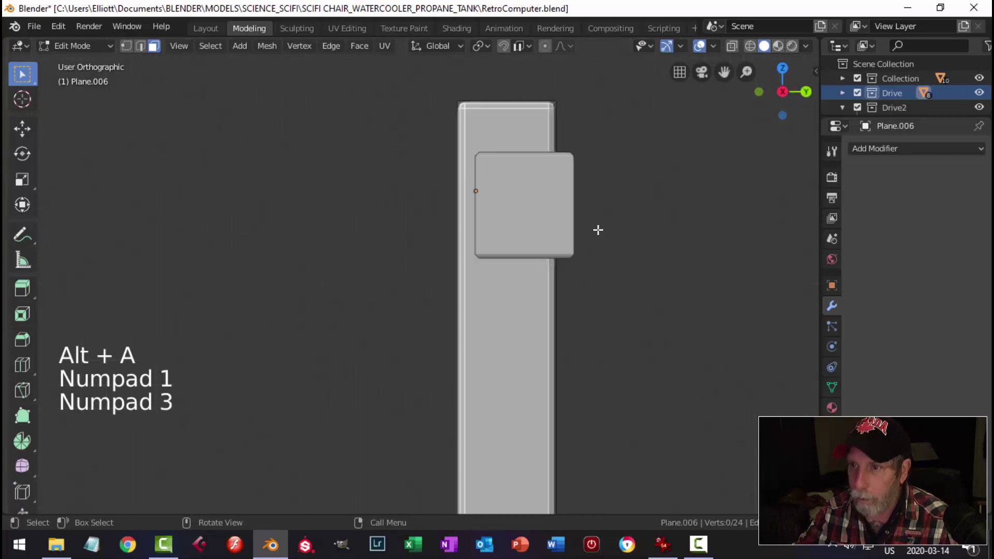
pyautogui.press('z')
pyautogui.click(475, 231)
pyautogui.press('b')
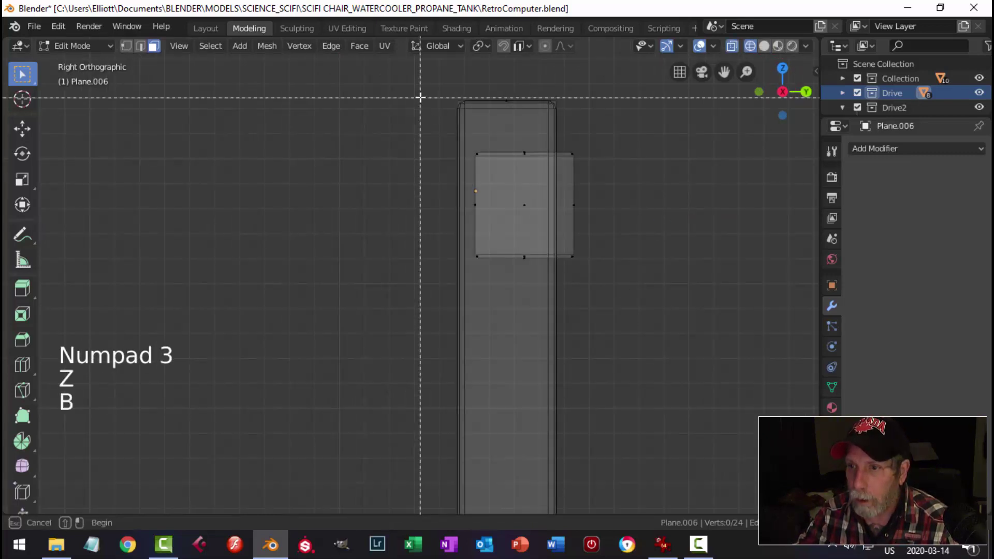
pyautogui.moveTo(421, 98); pyautogui.dragTo(497, 291)
pyautogui.moveTo(520, 206); pyautogui.dragTo(489, 207)
pyautogui.press('x')
pyautogui.click(489, 206)
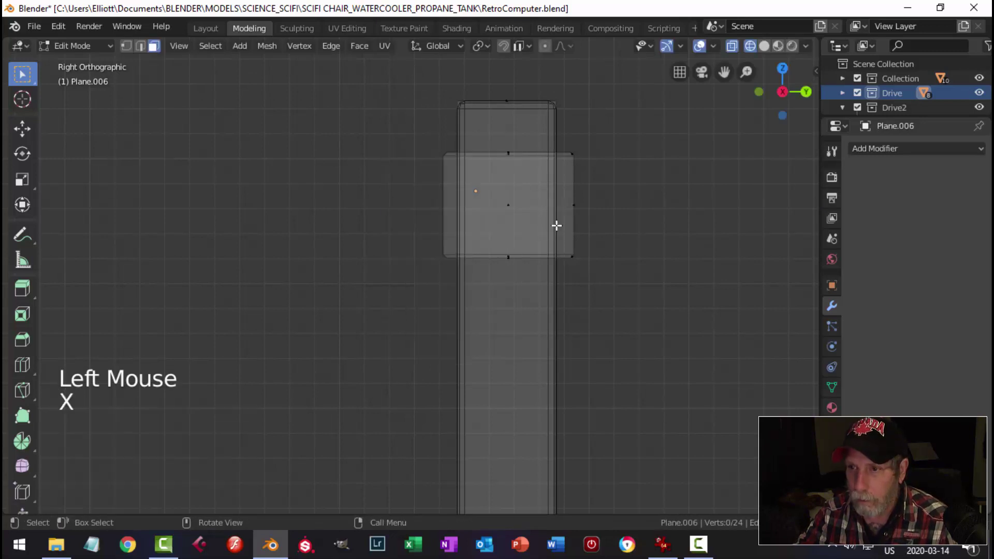
# - Return to solid shading and object mode, and select the contact block
pyautogui.press('z')
pyautogui.click(653, 229)
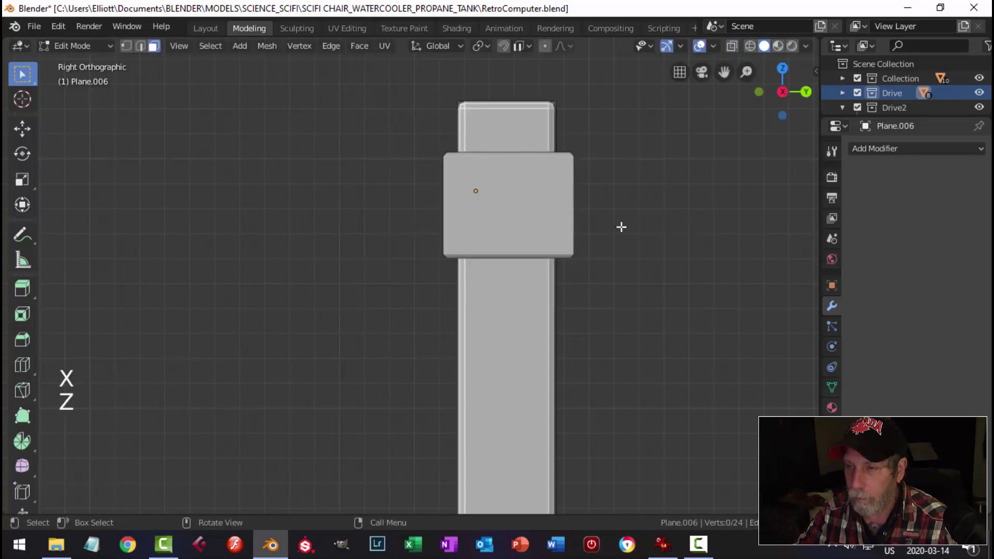
pyautogui.moveTo(616, 239); pyautogui.dragTo(480, 275, button='middle')
pyautogui.scroll(-2, 441, 284)
pyautogui.scroll(1, 404, 284)
pyautogui.scroll(-1, 403, 282)
pyautogui.press('Tab')
pyautogui.hotkey('alt', 'a')
pyautogui.scroll(-1, 533, 281)
pyautogui.scroll(-4, 530, 281)
pyautogui.click(470, 262)
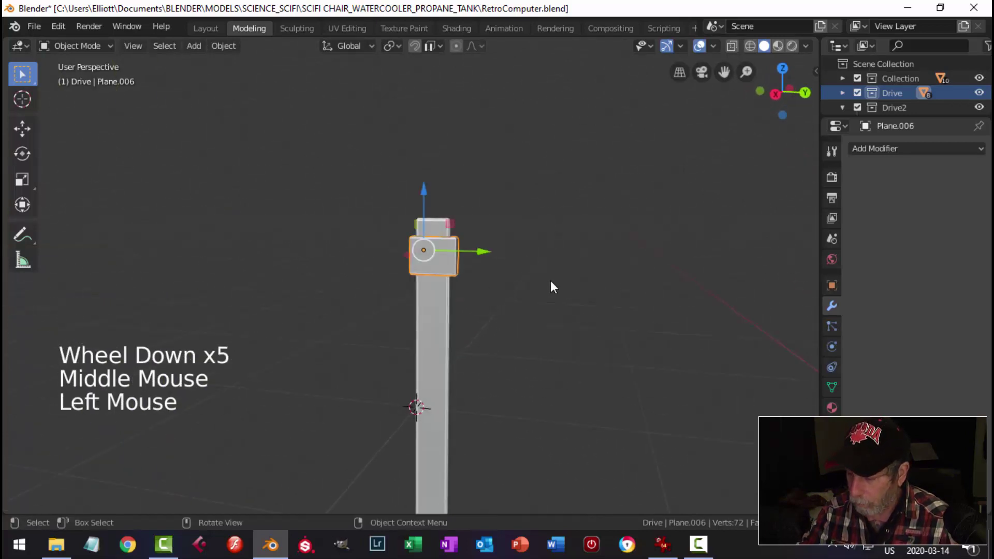
# - Add an Array modifier to the contact block with a relative Z offset of -1.6, zero X offset and a count of 9
pyautogui.press('KP_3')
pyautogui.scroll(-3, 529, 281)
pyautogui.keyDown('shift'); pyautogui.moveTo(529, 282); pyautogui.dragTo(474, 186, button='middle'); pyautogui.keyUp('shift')
pyautogui.click(884, 147)
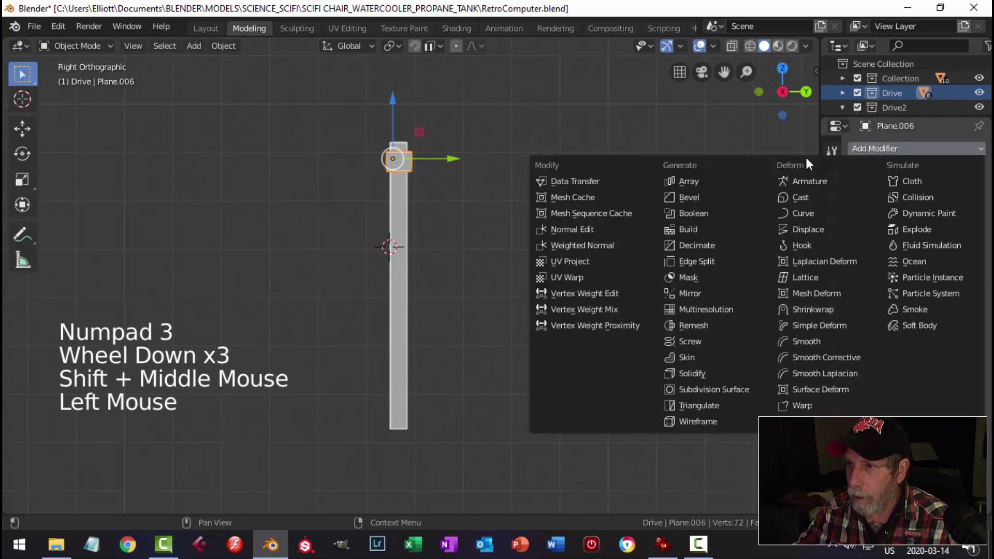
pyautogui.click(722, 180)
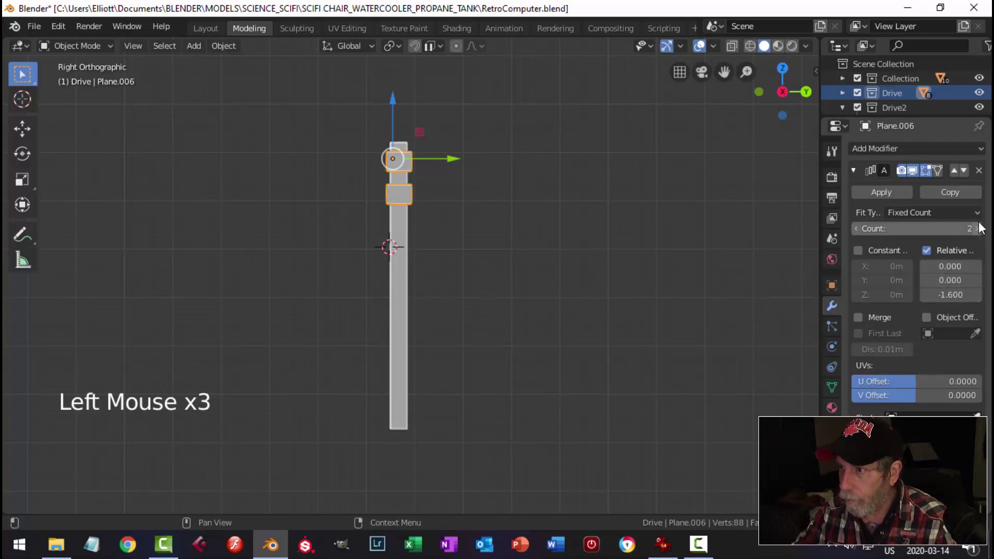
pyautogui.keyDown('shift'); pyautogui.moveTo(892, 232); pyautogui.dragTo(926, 233); pyautogui.keyUp('shift')
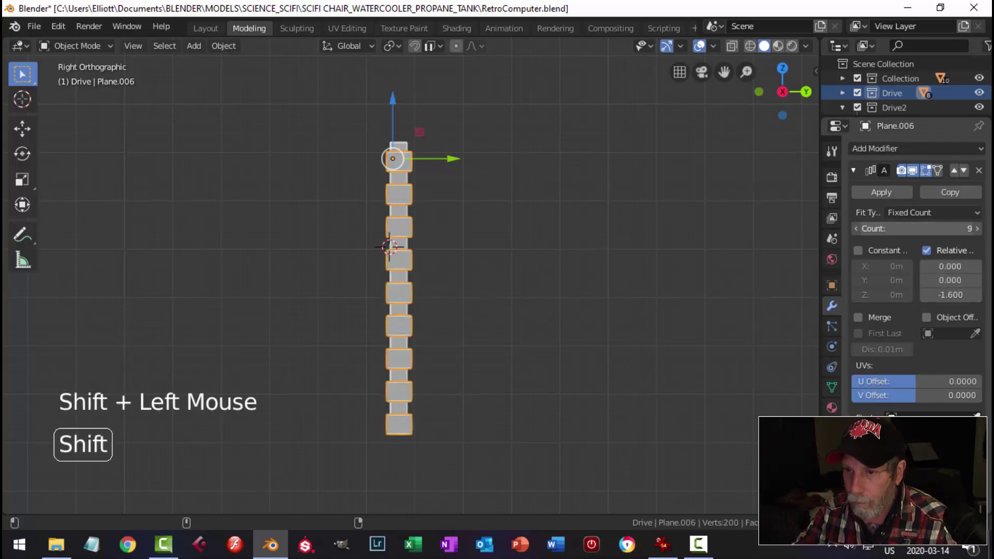
pyautogui.click(977, 229)
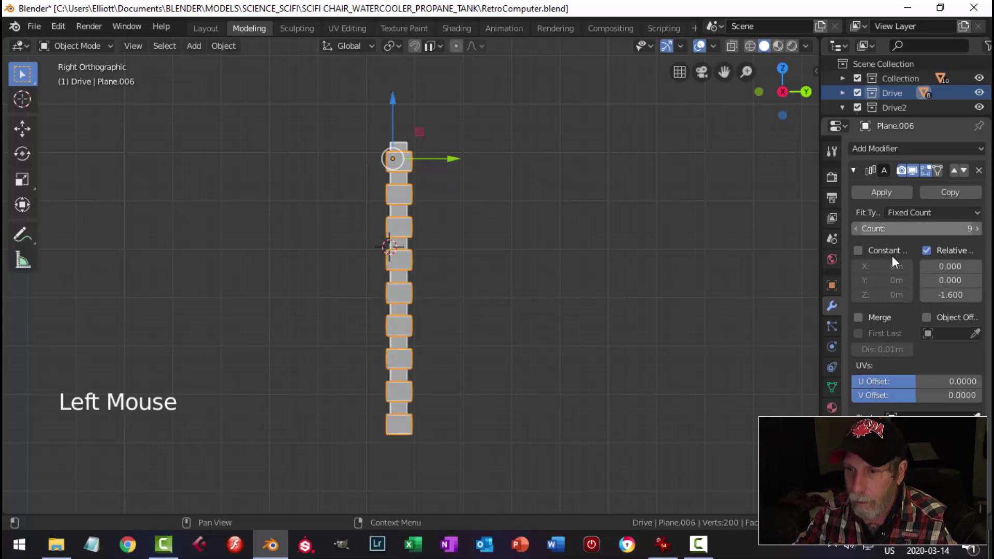
# - Scale the block's mesh to 0.953 along Z and raise it about 0.004 m so the contacts fit evenly along the board
pyautogui.scroll(1, 467, 209)
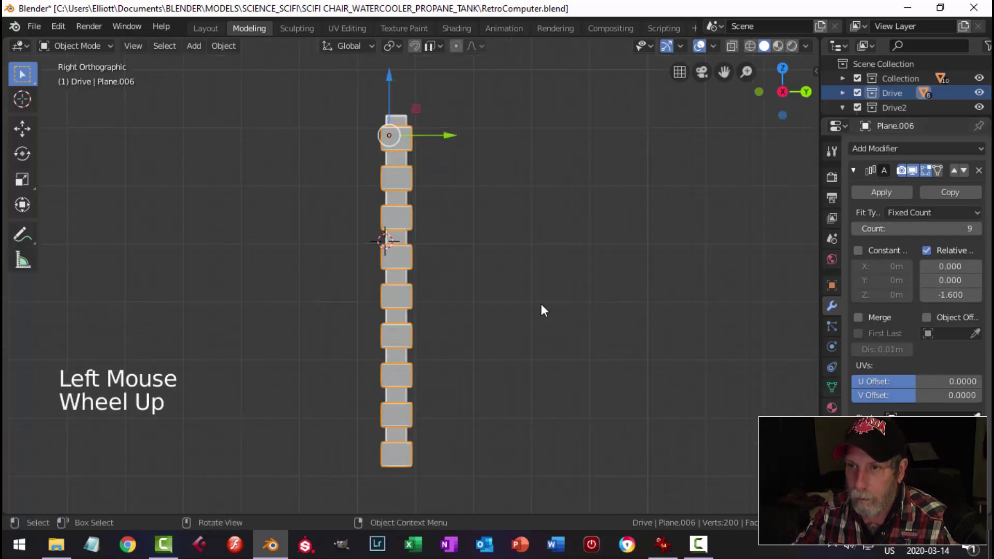
pyautogui.press('Tab')
pyautogui.press('a')
pyautogui.press('s')
pyautogui.press('z')
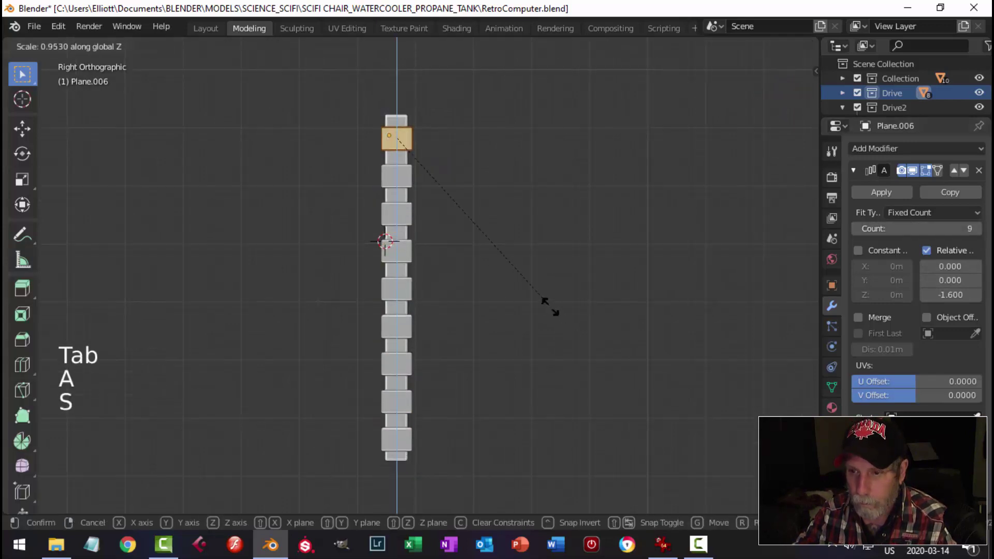
pyautogui.click(549, 306)
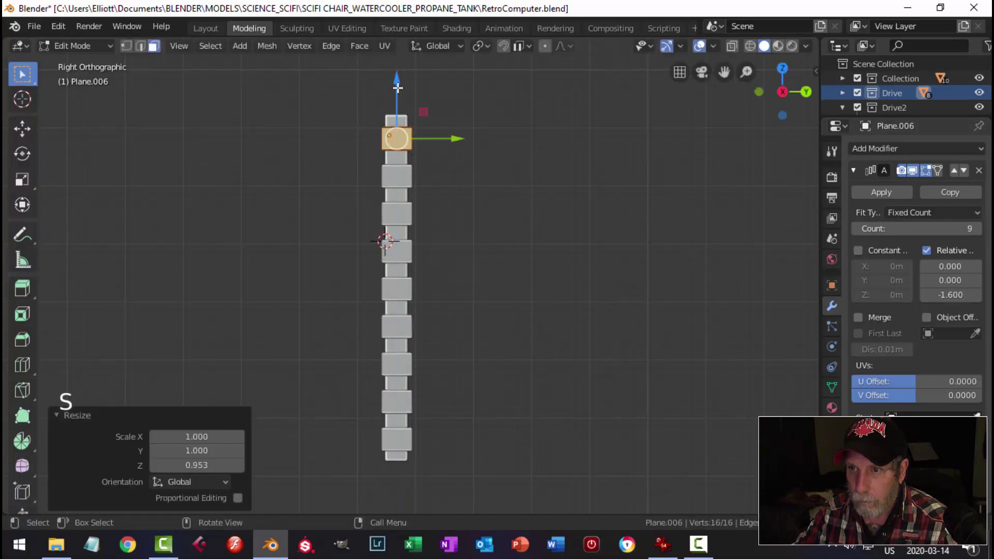
pyautogui.moveTo(397, 87); pyautogui.dragTo(397, 85)
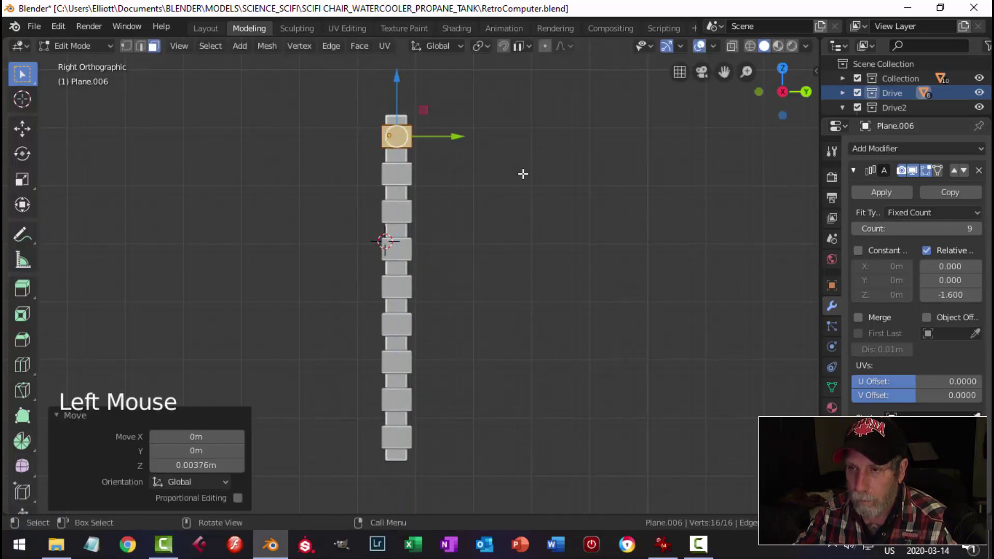
pyautogui.hotkey('alt', 'a')
pyautogui.press('Tab')
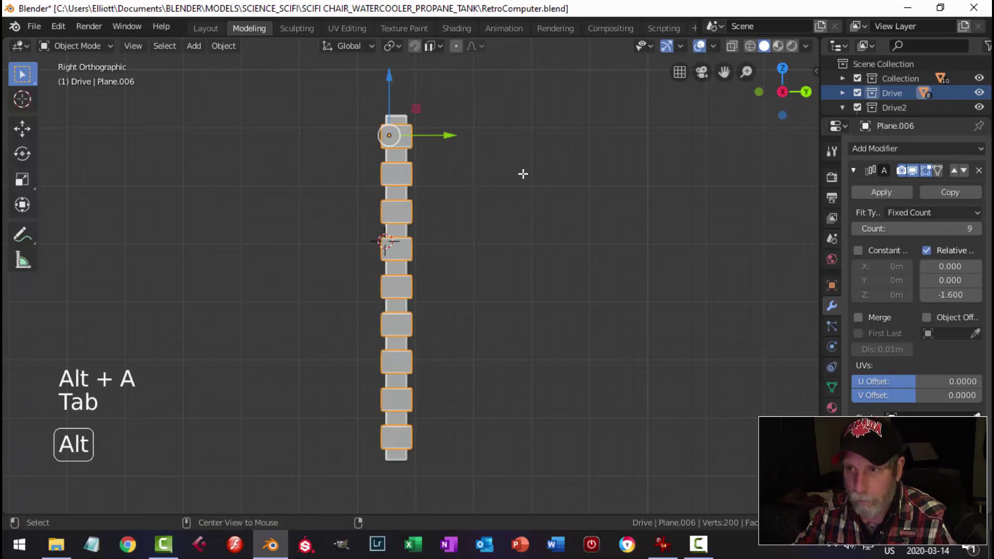
# - Reveal all hidden objects and clear the selection
pyautogui.hotkey('alt', 'h')
pyautogui.hotkey('alt', 'a')
pyautogui.moveTo(512, 181); pyautogui.dragTo(387, 281, button='middle')
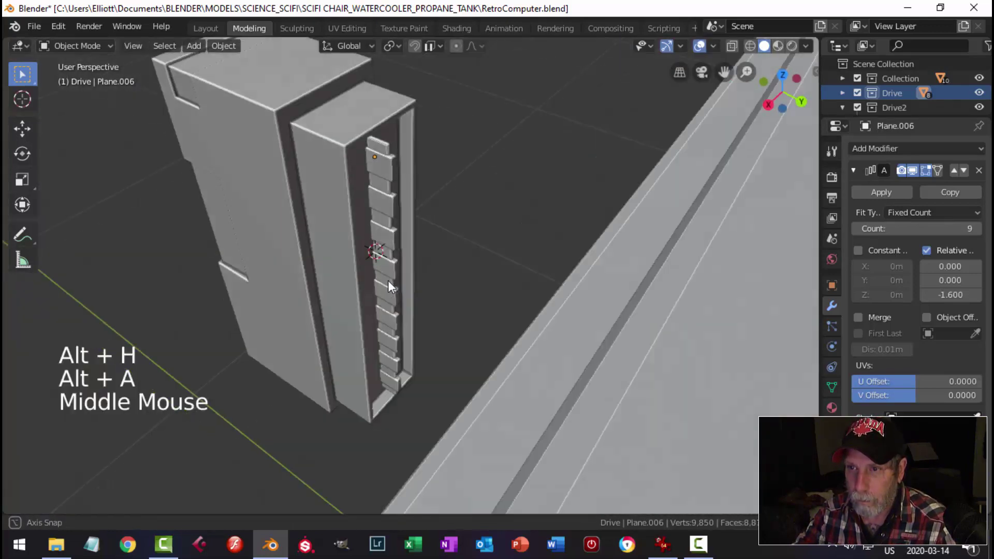
# - Move the contact board and its contacts about -0.006 m along Y and shift them along X toward the connector's side wall
pyautogui.scroll(3, 389, 287)
pyautogui.click(368, 132)
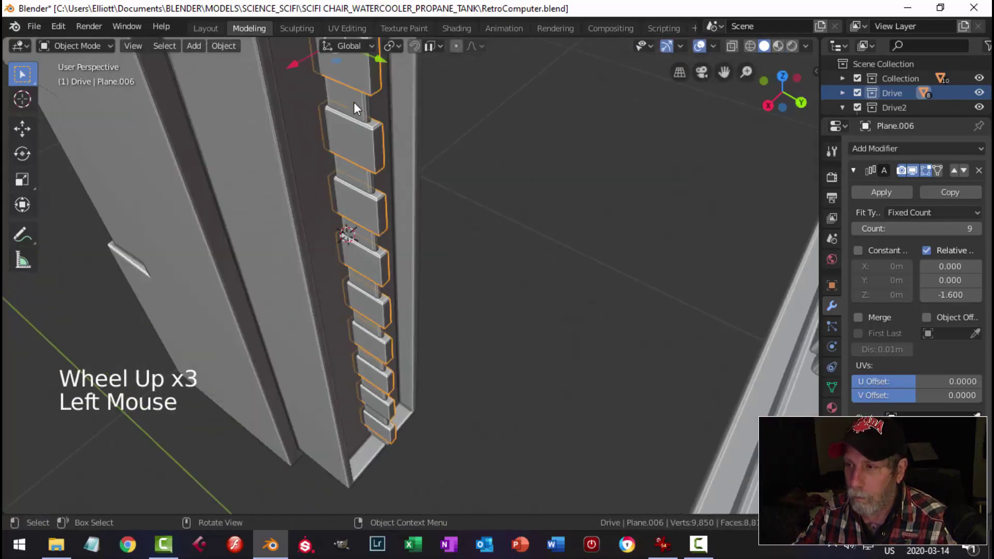
pyautogui.keyDown('shift'); pyautogui.click(355, 104); pyautogui.keyUp('shift')
pyautogui.scroll(-3, 414, 208)
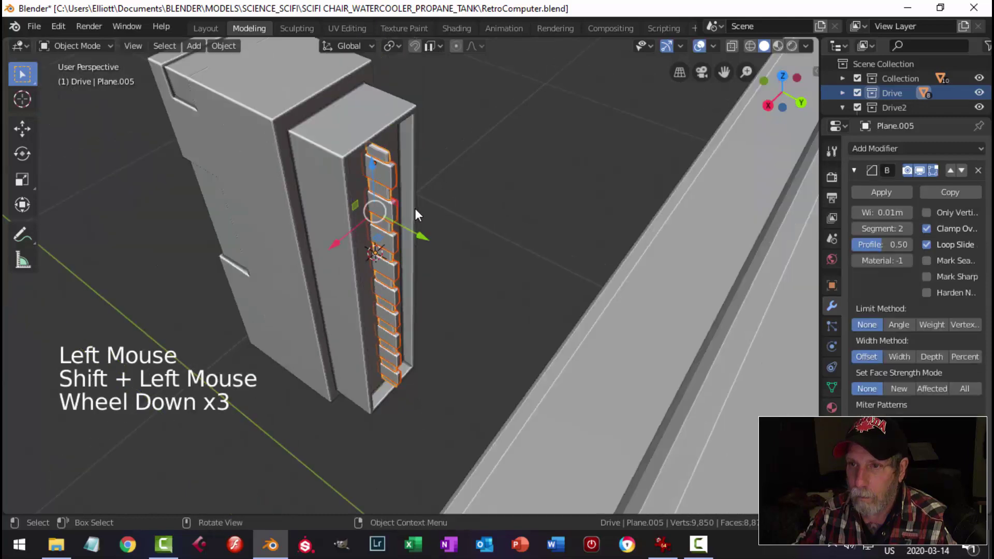
pyautogui.moveTo(415, 208); pyautogui.dragTo(492, 208, button='middle')
pyautogui.moveTo(429, 215); pyautogui.dragTo(423, 213)
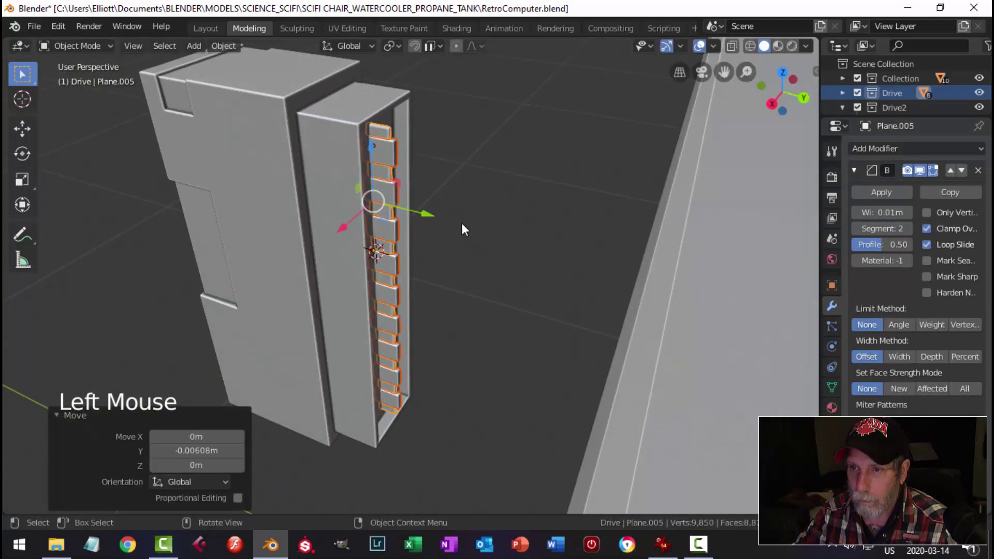
pyautogui.moveTo(461, 223); pyautogui.dragTo(334, 221, button='middle')
pyautogui.moveTo(335, 222); pyautogui.dragTo(310, 211)
pyautogui.hotkey('alt', 'a')
# - Isolate the cartridge, contact board and contacts by hiding all other objects
pyautogui.moveTo(357, 214); pyautogui.dragTo(423, 191, button='middle')
pyautogui.click(364, 141)
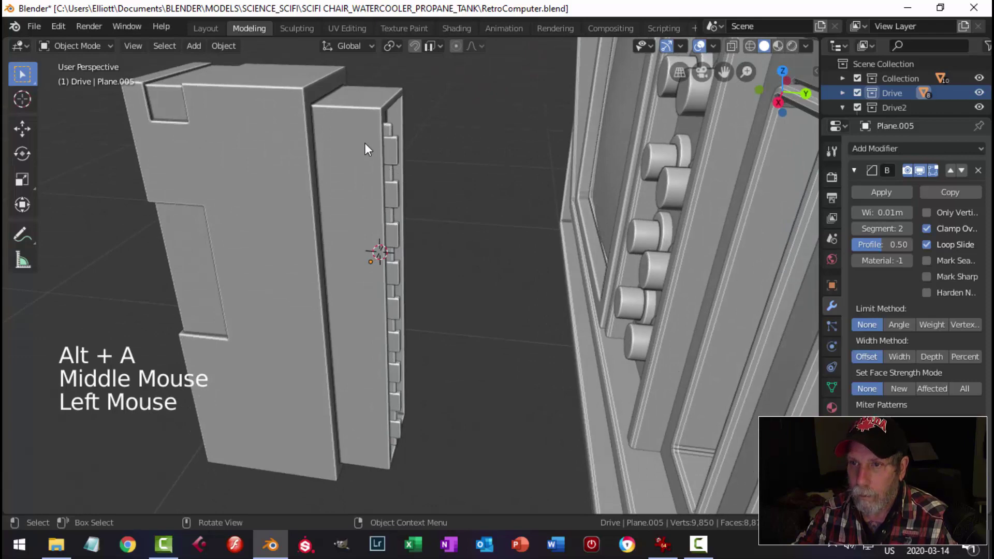
pyautogui.keyDown('shift'); pyautogui.click(392, 144); pyautogui.keyUp('shift')
pyautogui.scroll(2, 394, 155)
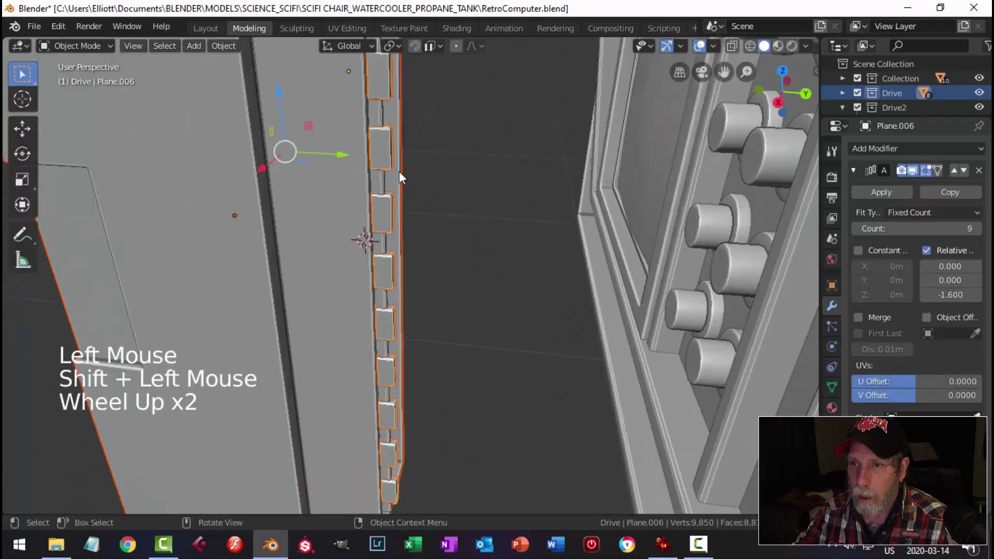
pyautogui.keyDown('shift'); pyautogui.click(399, 124); pyautogui.keyUp('shift')
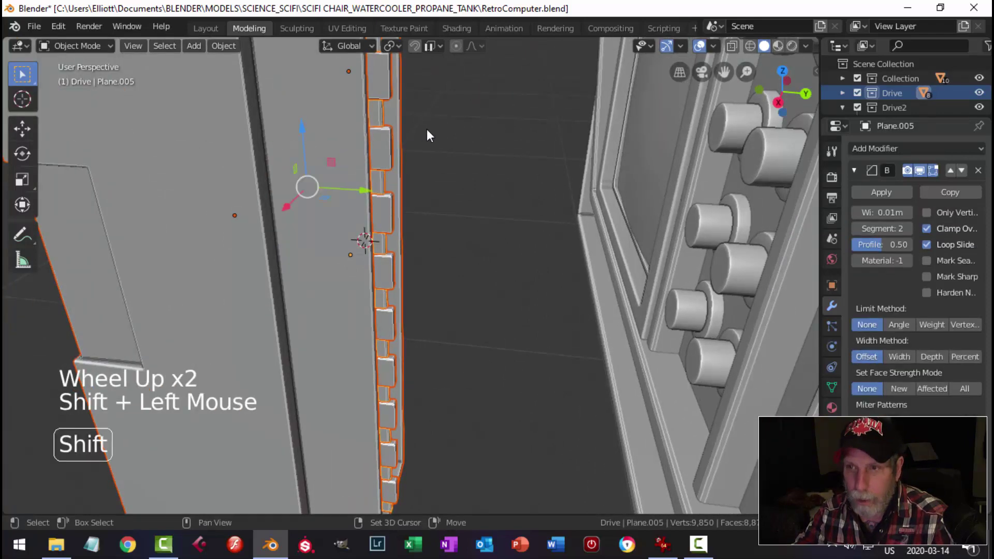
pyautogui.hotkey('shift', 'h')
# - Select the contact board and its contacts together and rescale their thickness along X
pyautogui.scroll(-3, 466, 166)
pyautogui.moveTo(501, 182); pyautogui.dragTo(386, 204, button='middle')
pyautogui.hotkey('alt', 'a')
pyautogui.scroll(2, 357, 155)
pyautogui.click(353, 145)
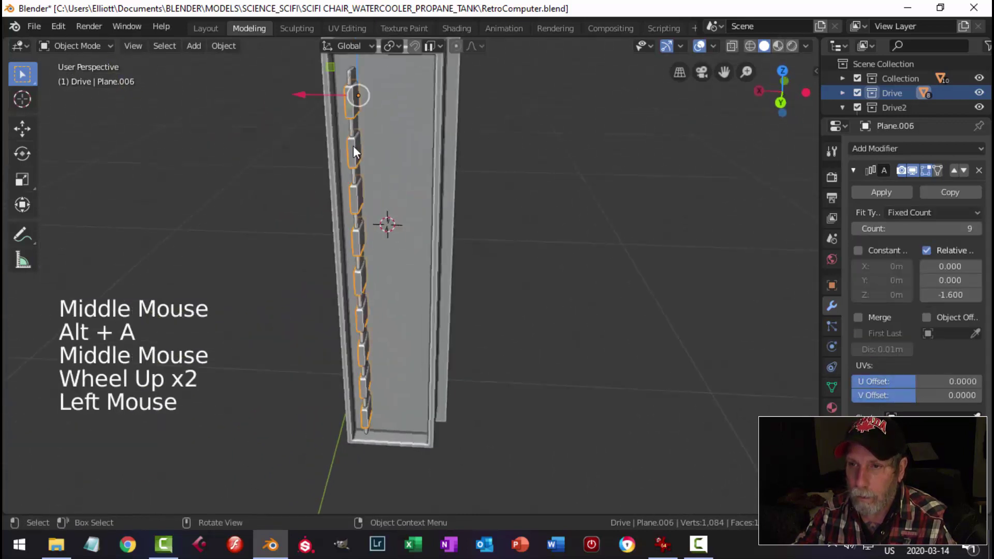
pyautogui.keyDown('shift'); pyautogui.click(352, 74); pyautogui.keyUp('shift')
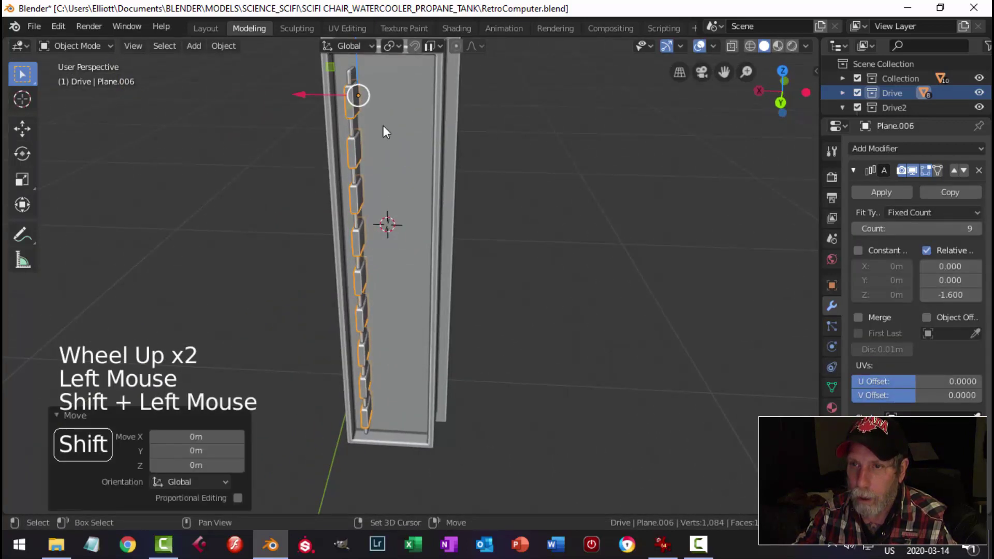
pyautogui.keyDown('shift'); pyautogui.click(355, 220); pyautogui.keyUp('shift')
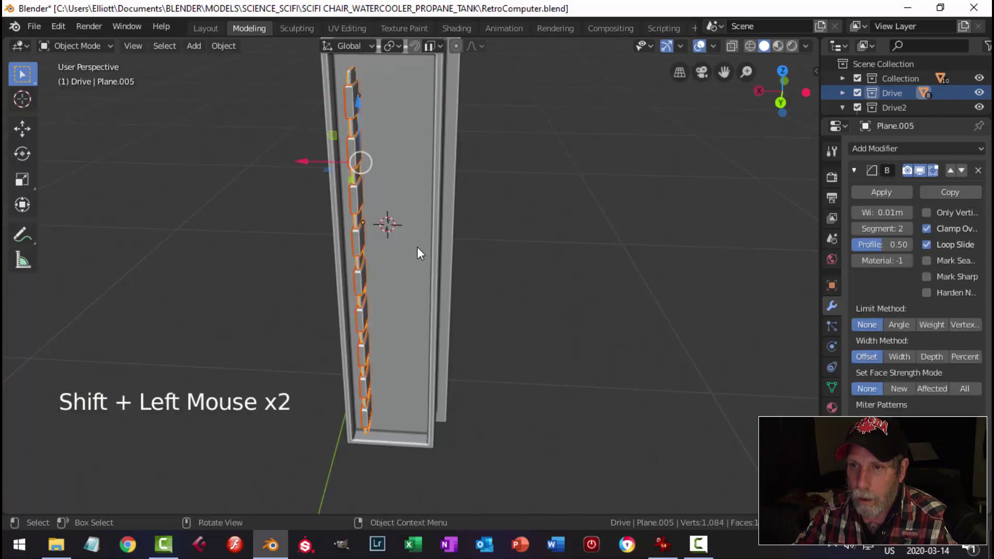
pyautogui.scroll(2, 417, 247)
pyautogui.moveTo(417, 246); pyautogui.dragTo(437, 247, button='middle')
pyautogui.press('s')
pyautogui.press('x')
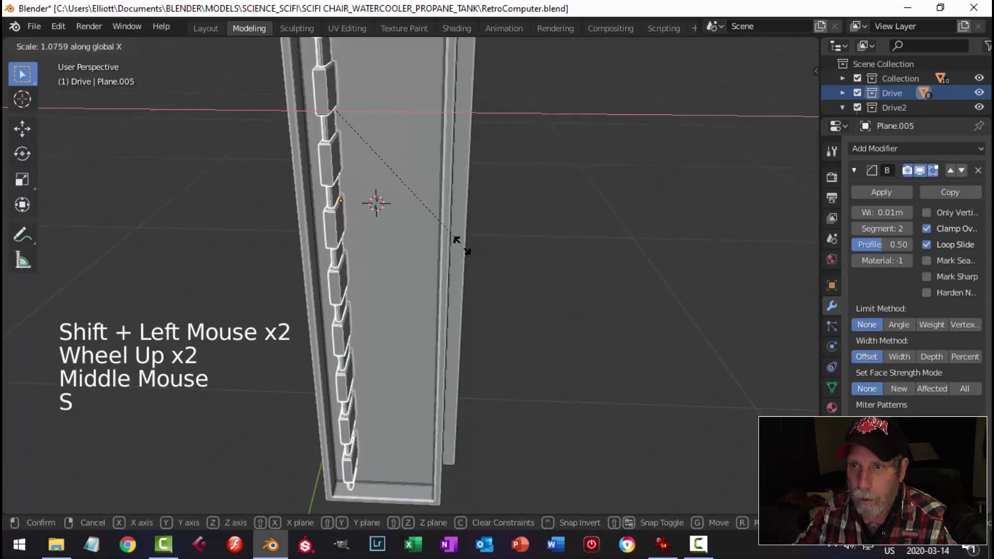
pyautogui.click(421, 245)
# - Move the contact board and its contacts outward along Y by about 0.006 m
pyautogui.scroll(-3, 421, 240)
pyautogui.hotkey('alt', 'a')
pyautogui.moveTo(440, 225); pyautogui.dragTo(523, 256, button='middle')
pyautogui.scroll(2, 407, 181)
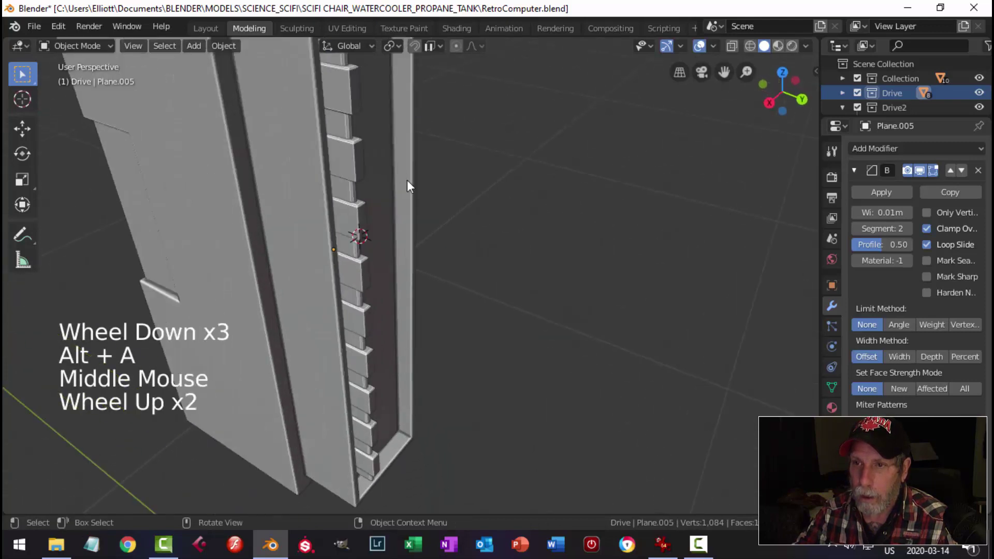
pyautogui.click(345, 127)
pyautogui.keyDown('shift'); pyautogui.click(368, 190); pyautogui.keyUp('shift')
pyautogui.scroll(-1, 373, 191)
pyautogui.moveTo(389, 194); pyautogui.dragTo(503, 207, button='middle')
pyautogui.moveTo(427, 207); pyautogui.dragTo(426, 201)
pyautogui.moveTo(426, 201); pyautogui.dragTo(399, 228, button='middle')
# - Duplicate the board with its contacts twice along X in back view, spacing the three rows about 0.04 m apart inside the connector
pyautogui.press('ctrl+KP_1')
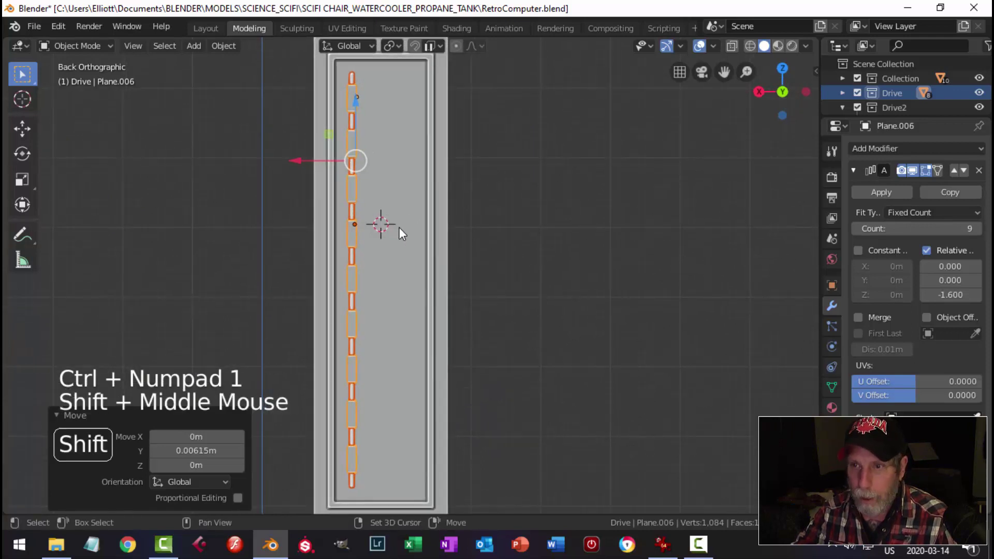
pyautogui.hotkey('shift', 'd')
pyautogui.click(297, 162)
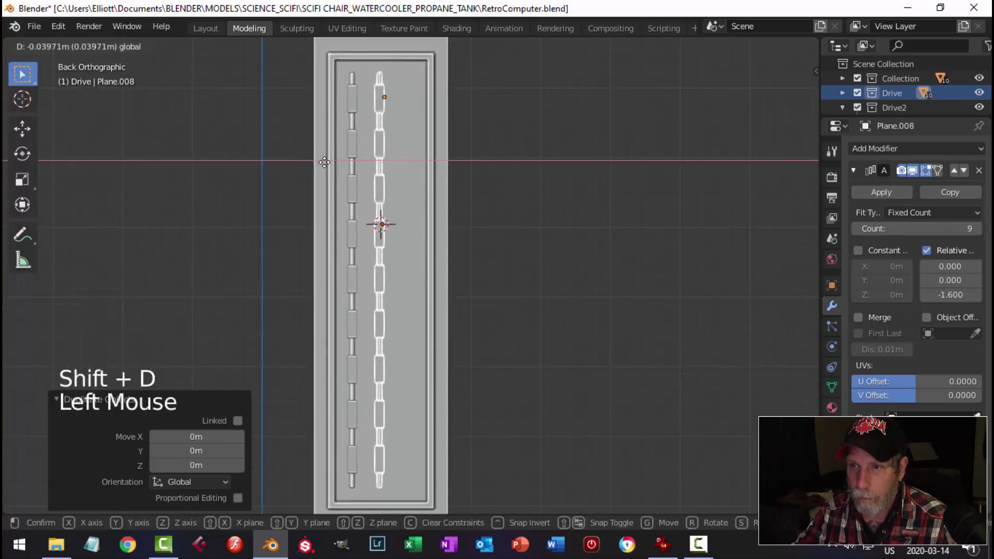
pyautogui.click(325, 162)
pyautogui.hotkey('shift', 'd')
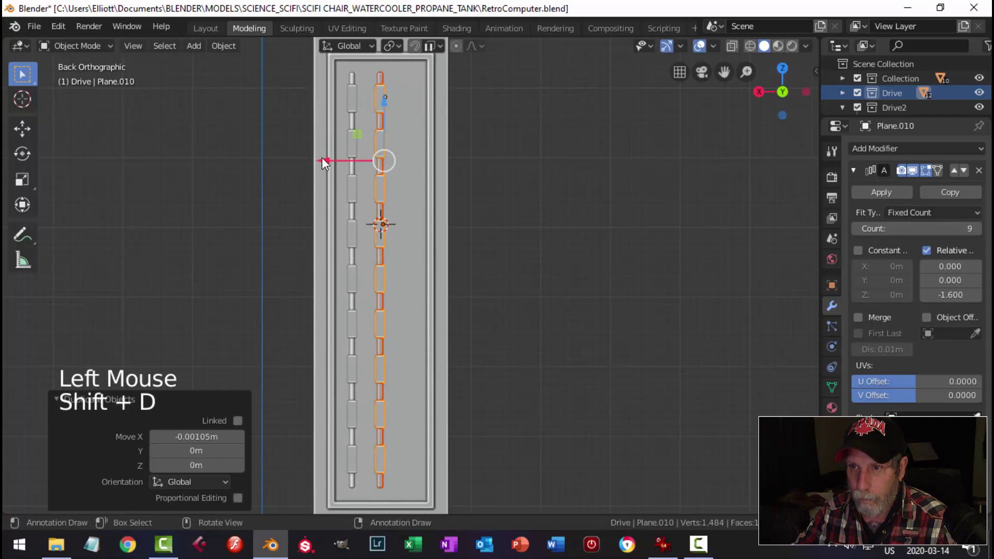
pyautogui.hotkey('shift', 'd')
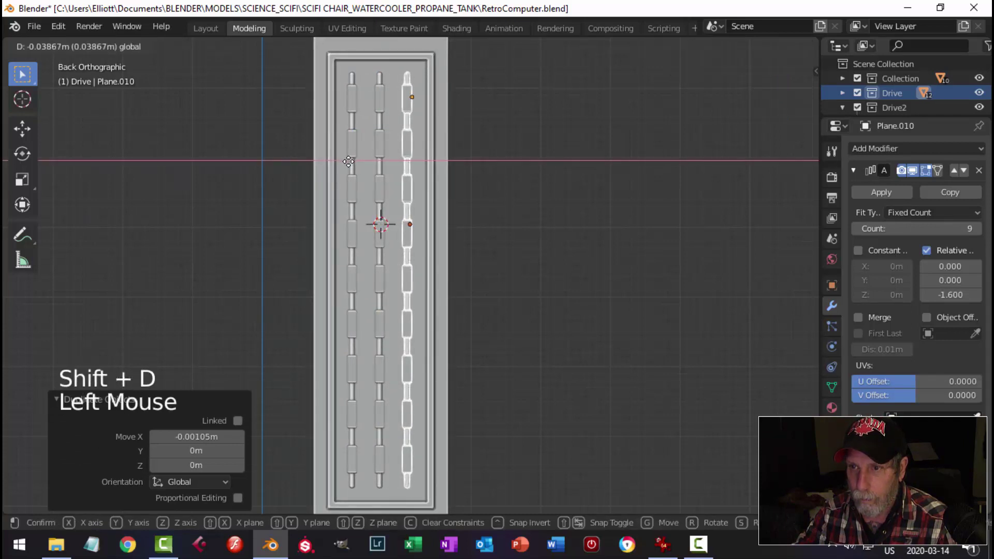
pyautogui.click(349, 162)
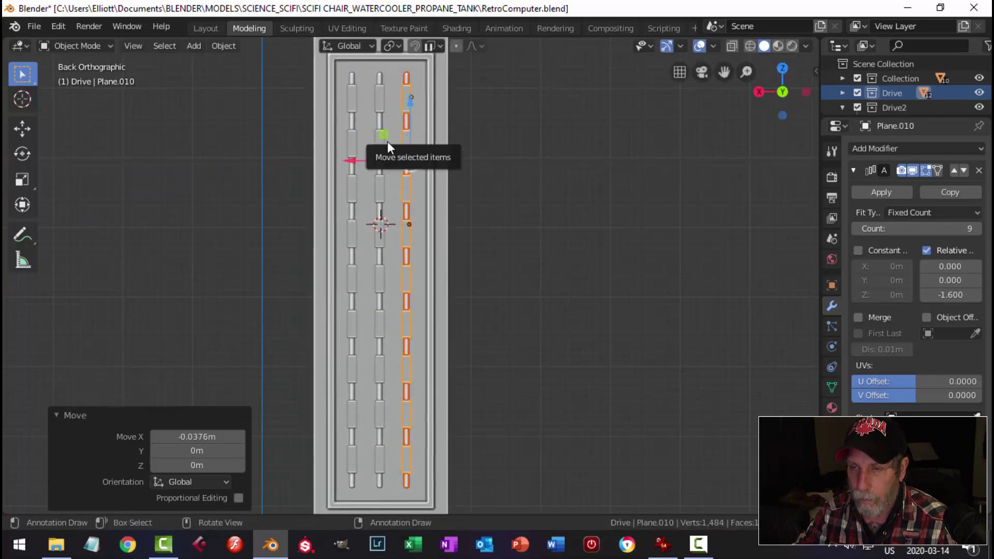
# - Select all three boards with their contacts and shift them slightly along X to centre them in the connector opening
pyautogui.moveTo(387, 142); pyautogui.dragTo(405, 156, button='middle')
pyautogui.scroll(2, 388, 130)
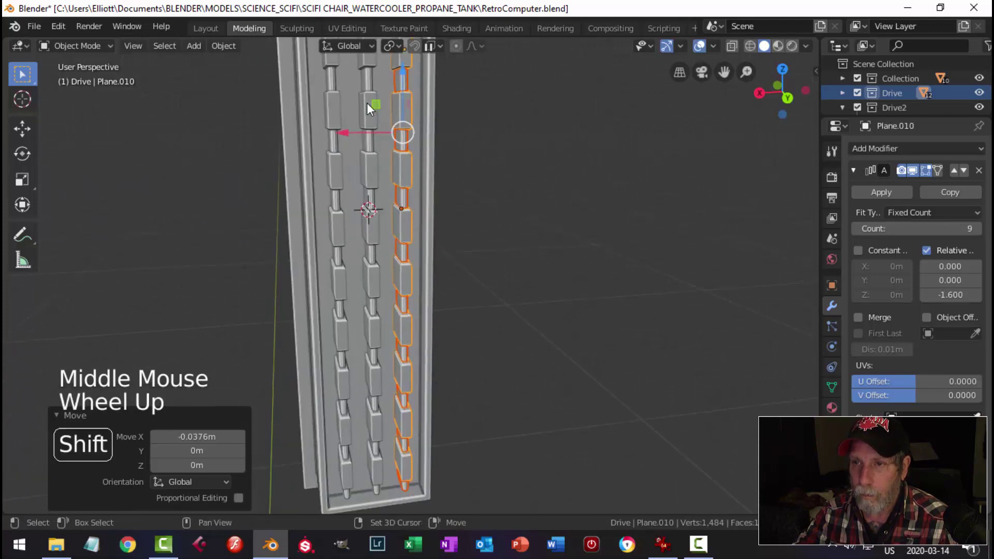
pyautogui.keyDown('shift'); pyautogui.click(334, 110); pyautogui.keyUp('shift')
pyautogui.scroll(2, 396, 210)
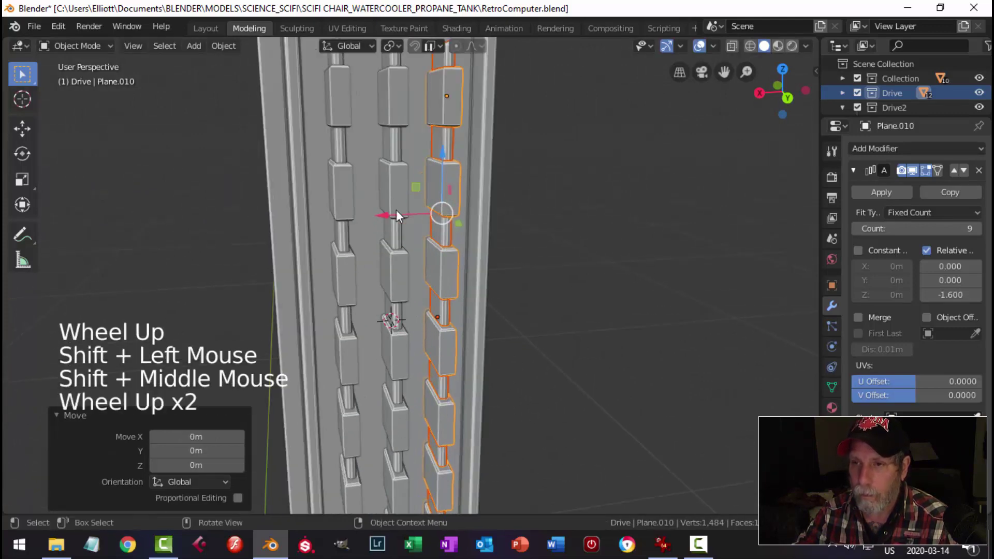
pyautogui.keyDown('shift'); pyautogui.click(395, 176); pyautogui.keyUp('shift')
pyautogui.keyDown('shift'); pyautogui.click(356, 178); pyautogui.keyUp('shift')
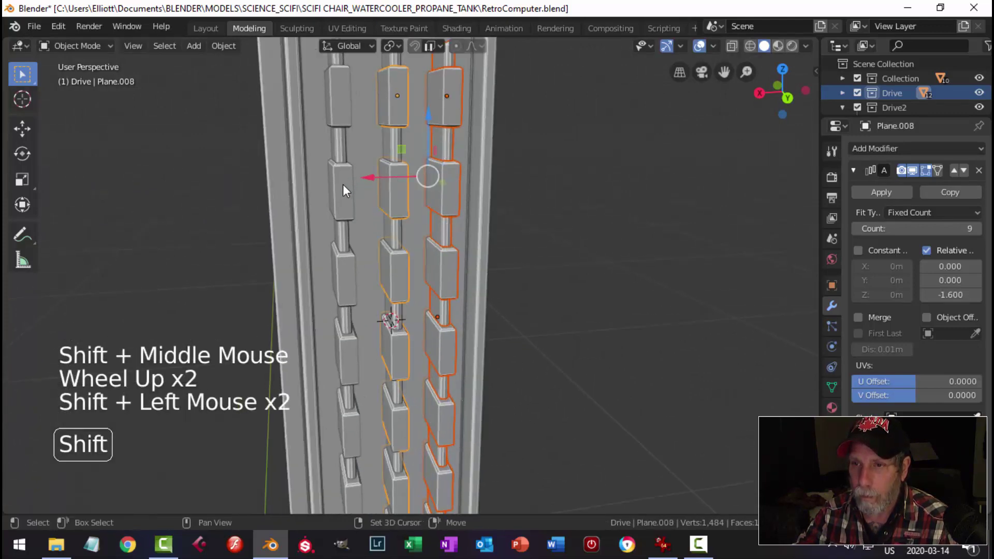
pyautogui.keyDown('shift'); pyautogui.click(340, 137); pyautogui.keyUp('shift')
pyautogui.keyDown('shift'); pyautogui.click(390, 138); pyautogui.keyUp('shift')
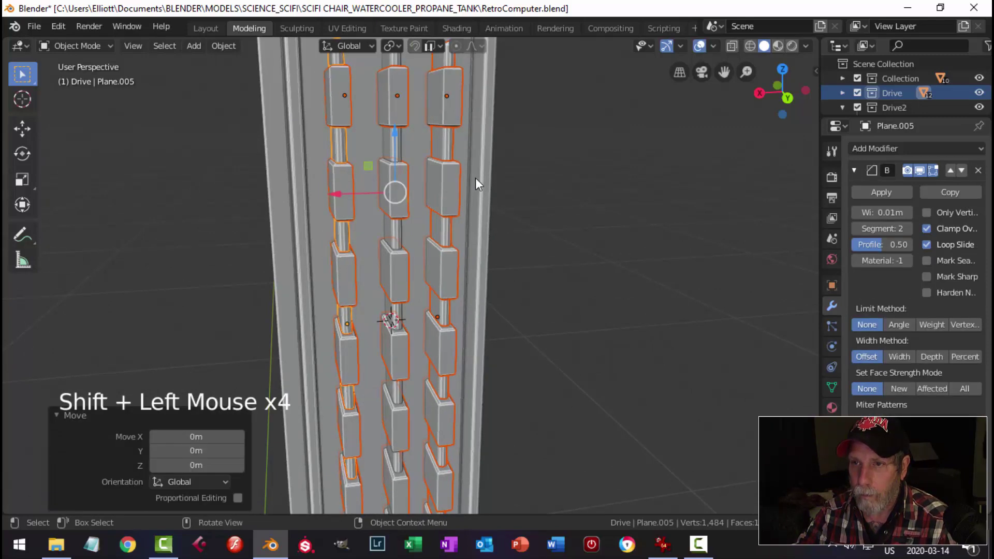
pyautogui.keyDown('shift'); pyautogui.click(396, 231); pyautogui.keyUp('shift')
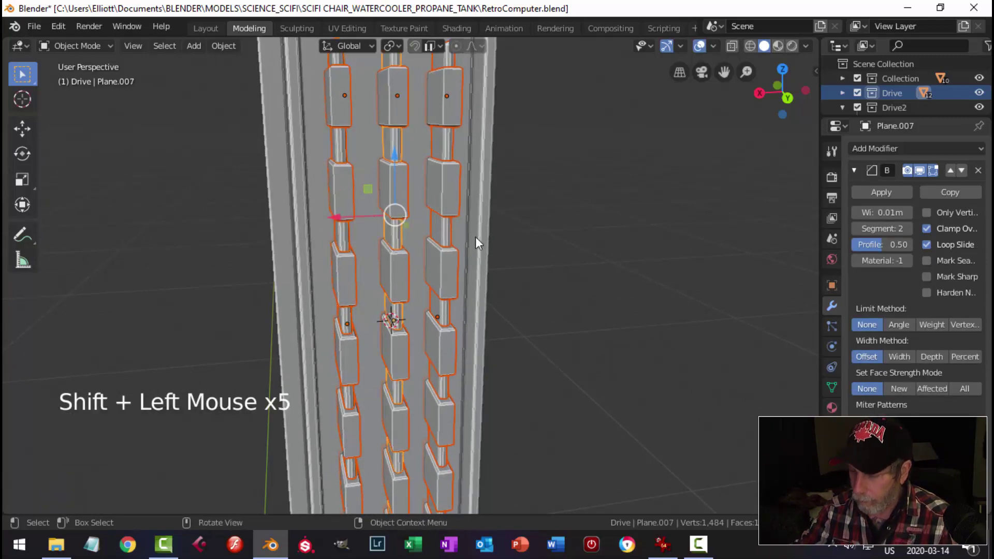
pyautogui.press('ctrl+KP_1')
pyautogui.scroll(-2, 461, 239)
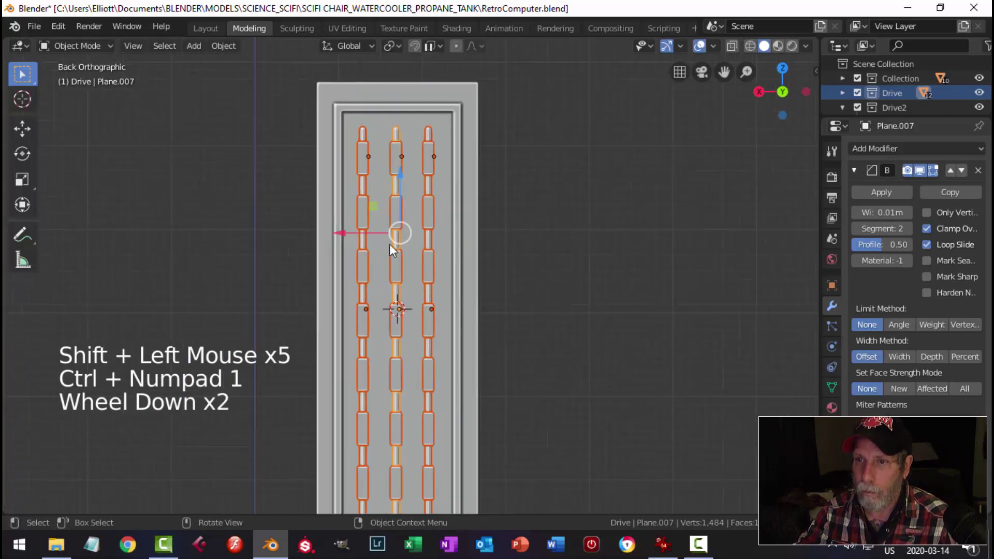
pyautogui.moveTo(346, 232); pyautogui.dragTo(348, 231)
pyautogui.hotkey('alt', 'a')
# - Scale the three contact boards with their contacts along Y by about 1.16 so they extend further from the connector, and deselect them
pyautogui.scroll(-3, 424, 238)
pyautogui.moveTo(426, 239); pyautogui.dragTo(495, 284, button='middle')
pyautogui.scroll(-4, 549, 280)
pyautogui.scroll(6, 487, 295)
pyautogui.hotkey('ctrl', 'z')
pyautogui.press('s')
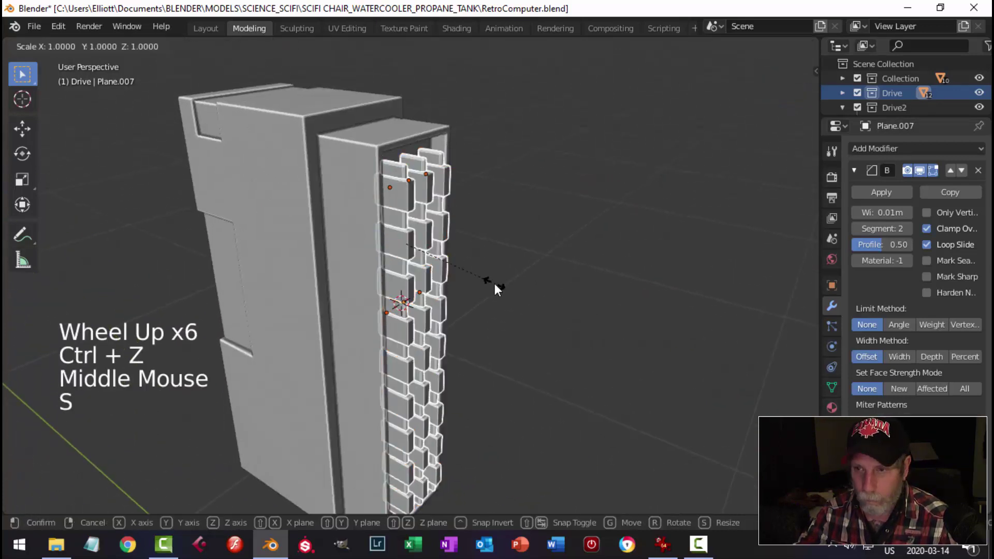
pyautogui.press('y')
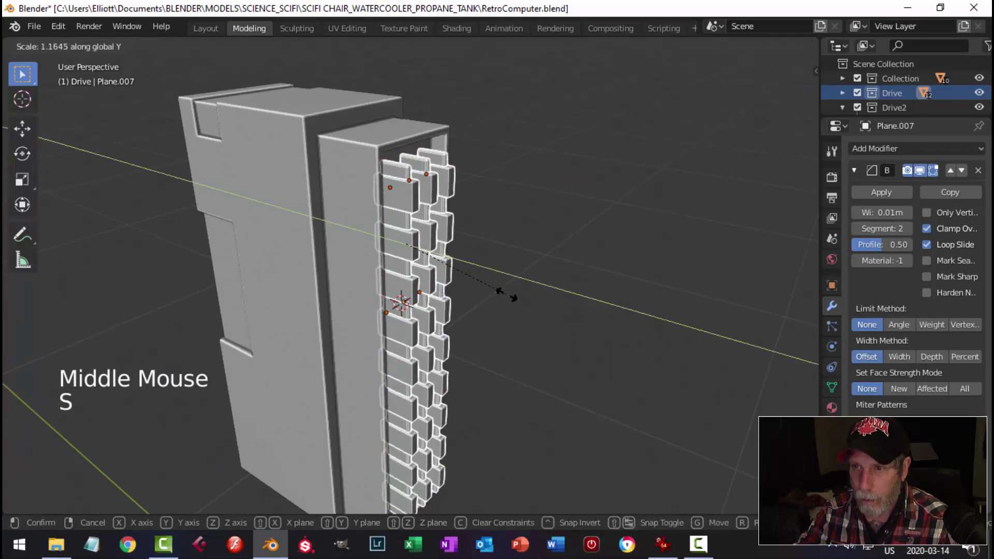
pyautogui.click(507, 290)
pyautogui.hotkey('alt', 'a')
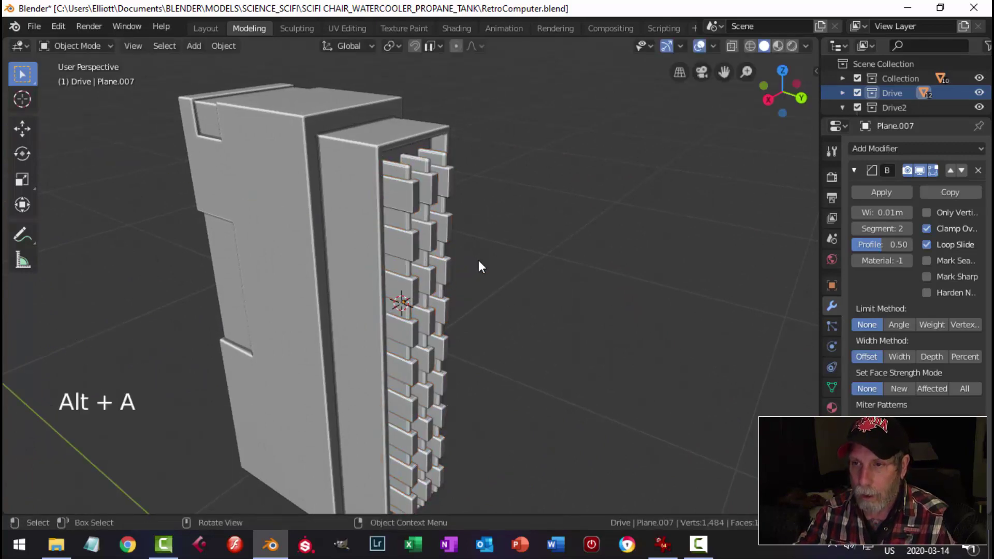
pyautogui.press('Tab')
pyautogui.scroll(-3, 509, 299)
pyautogui.moveTo(508, 300); pyautogui.dragTo(566, 273, button='middle')
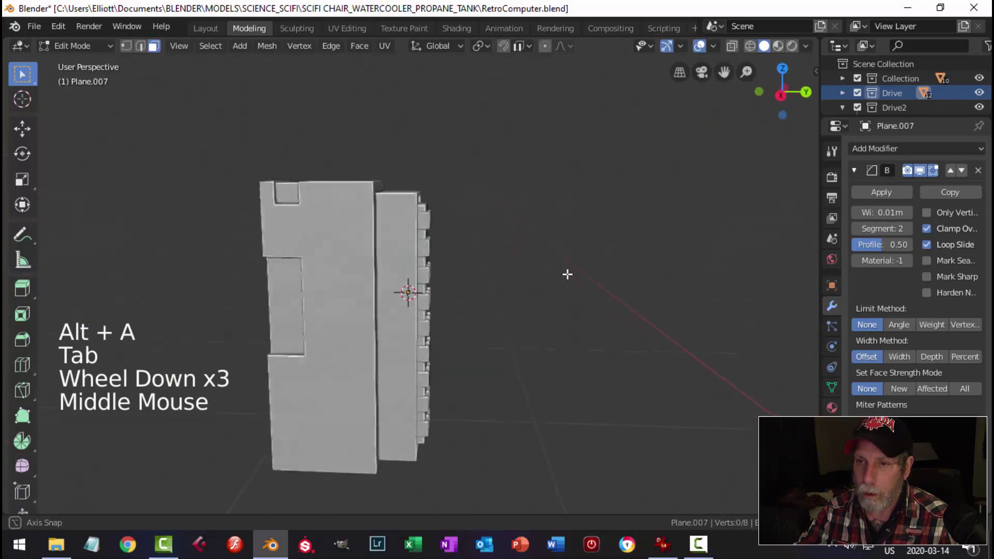
pyautogui.scroll(-3, 486, 304)
pyautogui.moveTo(486, 304)
pyautogui.mouseDown(button='middle')
pyautogui.moveTo(487, 270)
pyautogui.moveTo(487, 291)
pyautogui.mouseUp(button='middle')
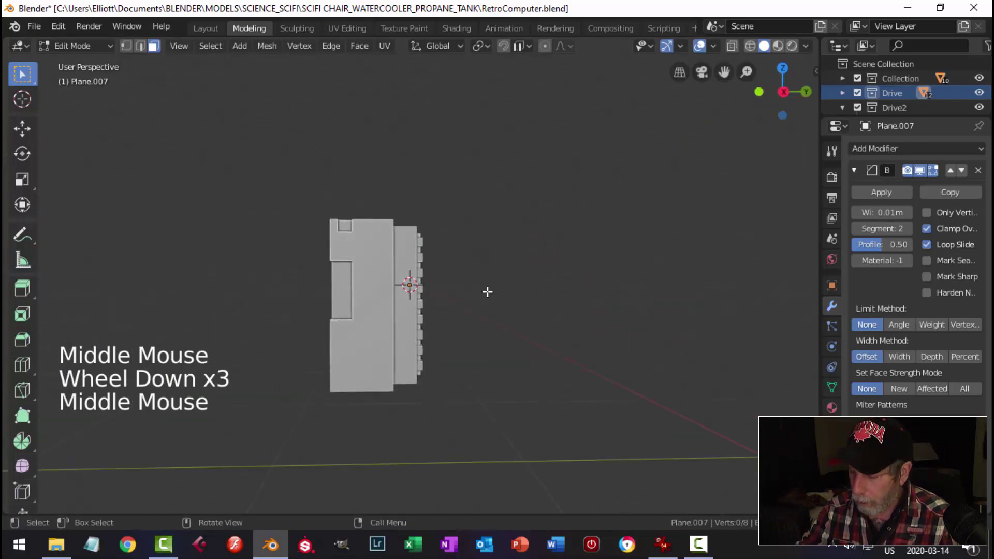
pyautogui.press('KP_3')
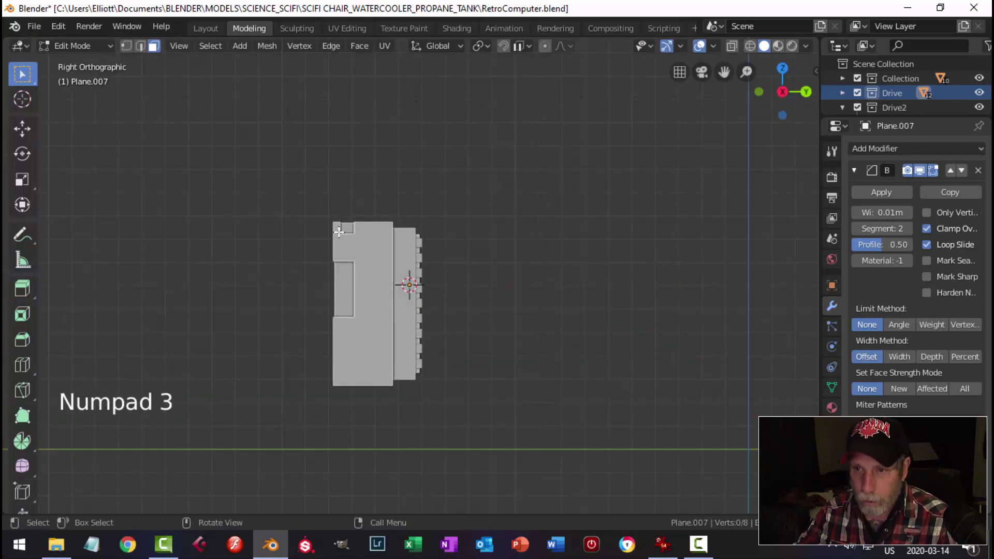
pyautogui.press('b')
pyautogui.moveTo(284, 172); pyautogui.dragTo(432, 389)
pyautogui.moveTo(584, 291); pyautogui.dragTo(517, 333, button='middle')
pyautogui.press('a')
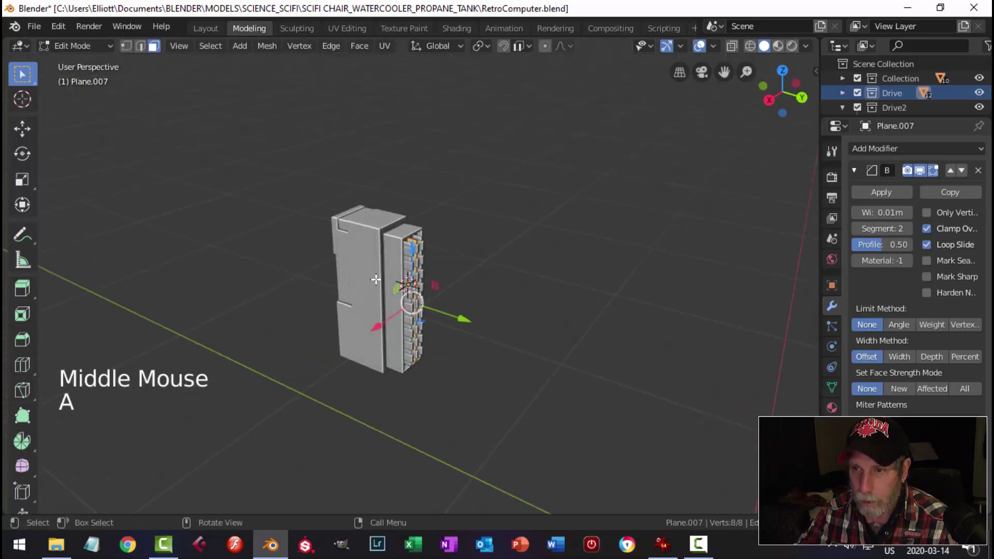
pyautogui.hotkey('alt', 'a')
pyautogui.press('b')
pyautogui.moveTo(288, 170); pyautogui.dragTo(444, 378)
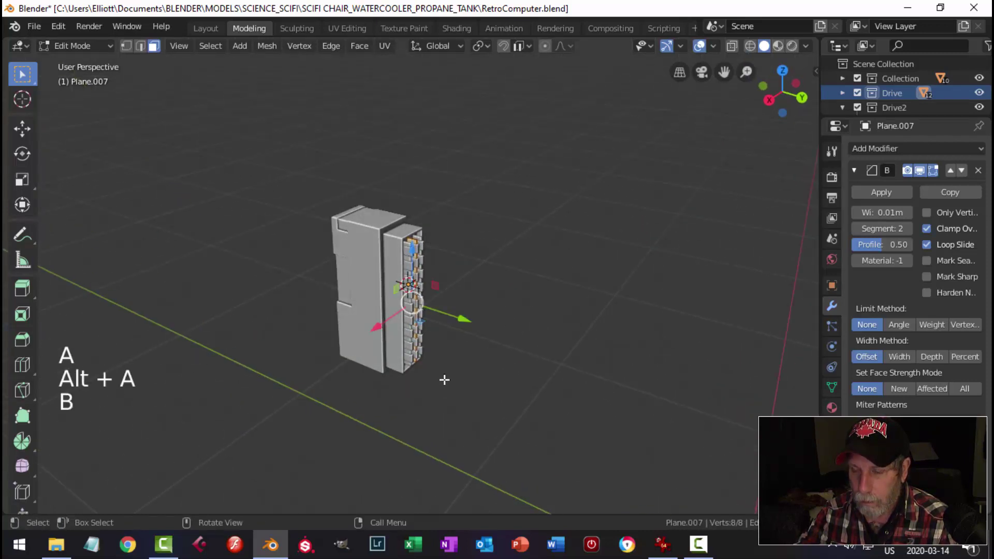
pyautogui.scroll(3, 390, 289)
pyautogui.press('Tab')
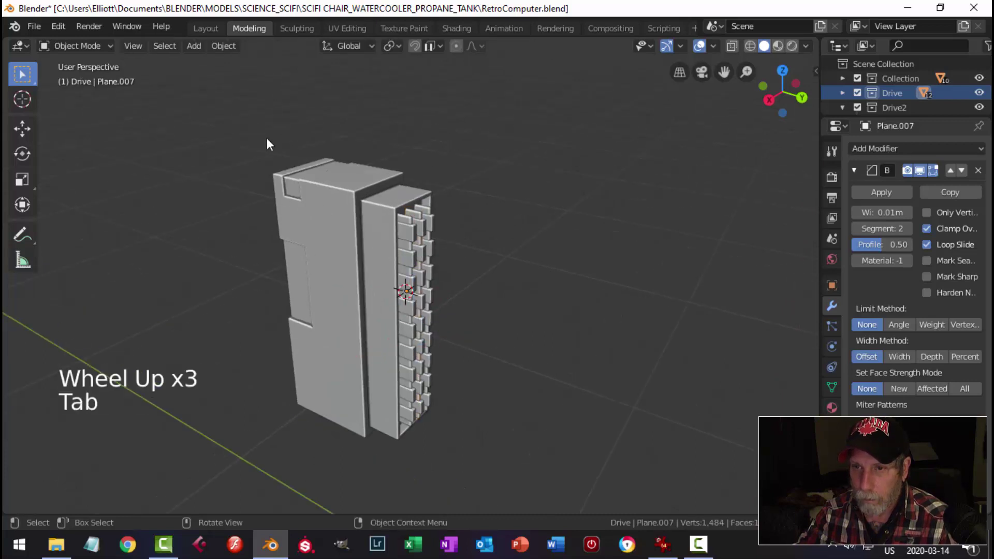
# - Select the whole cartridge with its connector and contact boards and move it to a new collection named Insert1
pyautogui.press('b')
pyautogui.moveTo(228, 114); pyautogui.dragTo(502, 450)
pyautogui.moveTo(503, 407); pyautogui.dragTo(325, 290, button='middle')
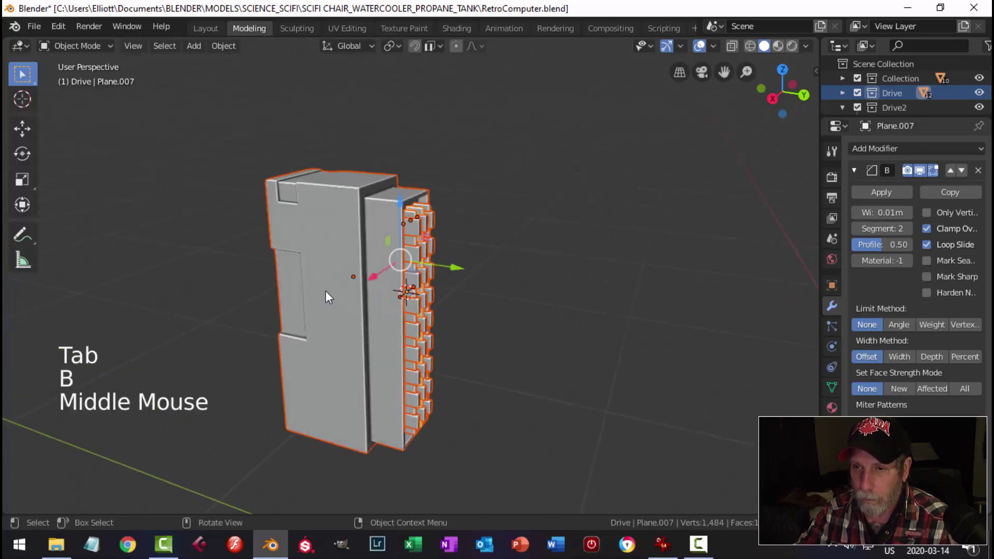
pyautogui.rightClick(316, 252)
pyautogui.click(298, 263)
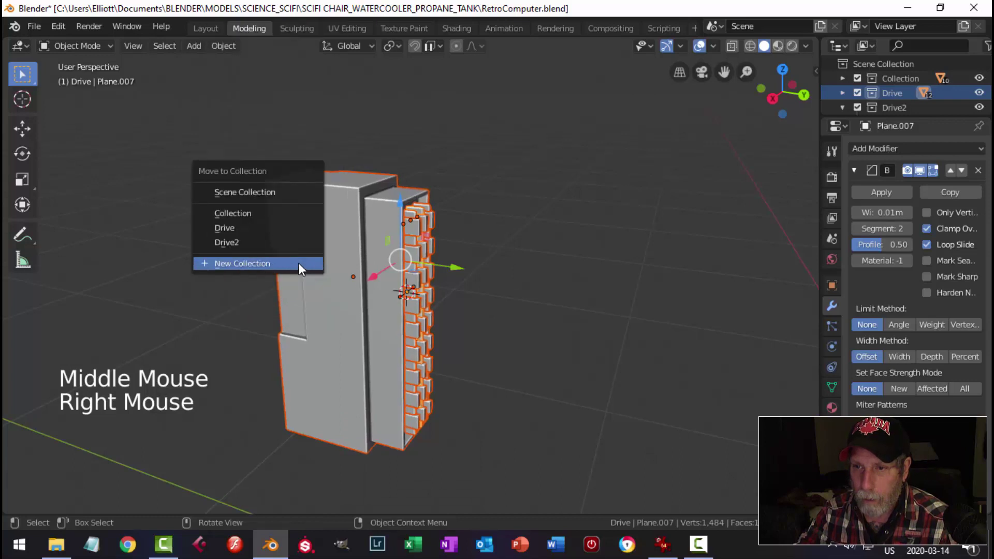
pyautogui.click(299, 262)
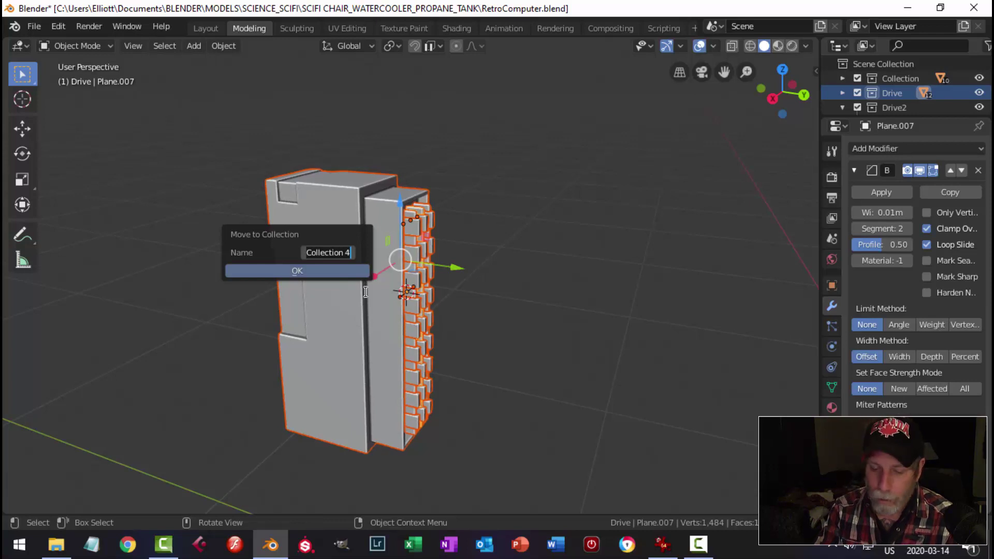
pyautogui.write('iN')
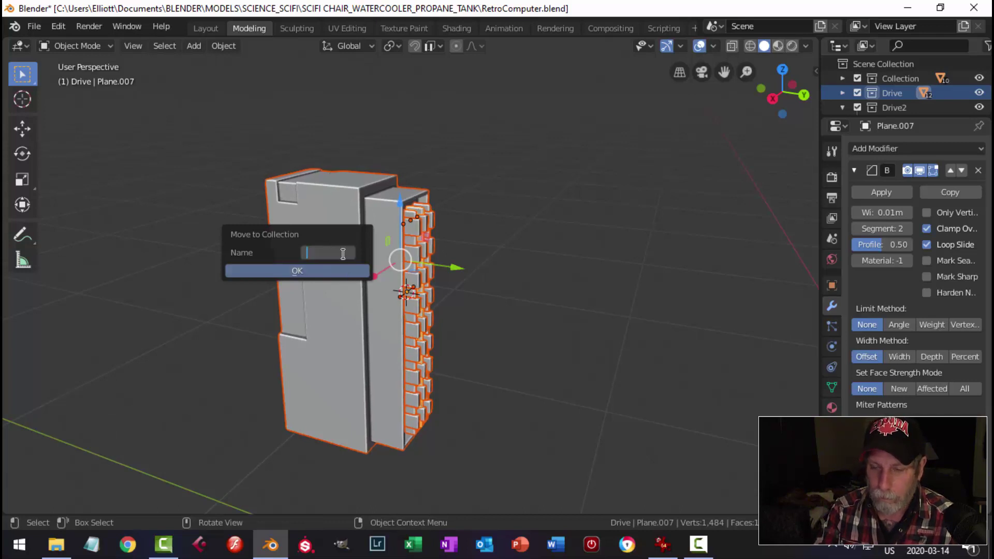
pyautogui.write('Insert1')
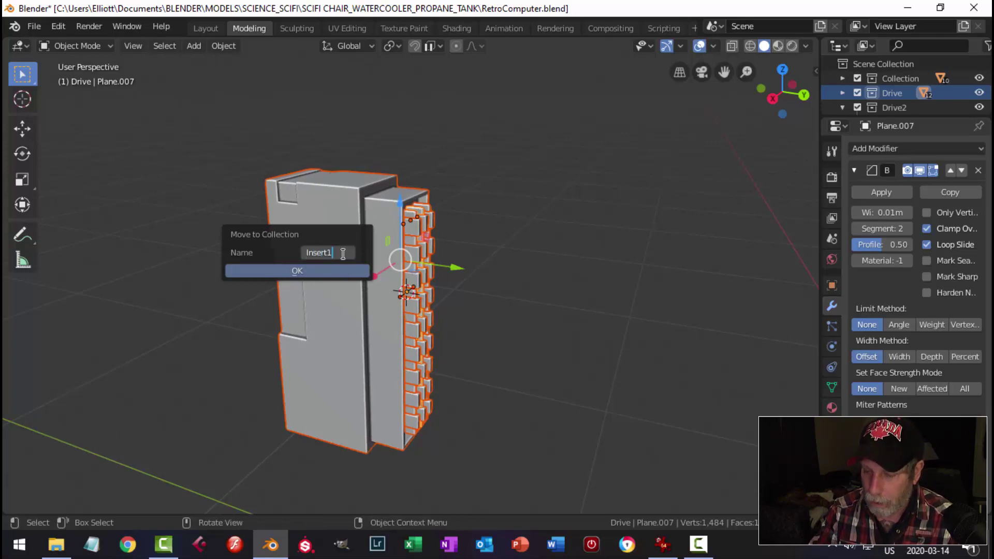
pyautogui.click(331, 266)
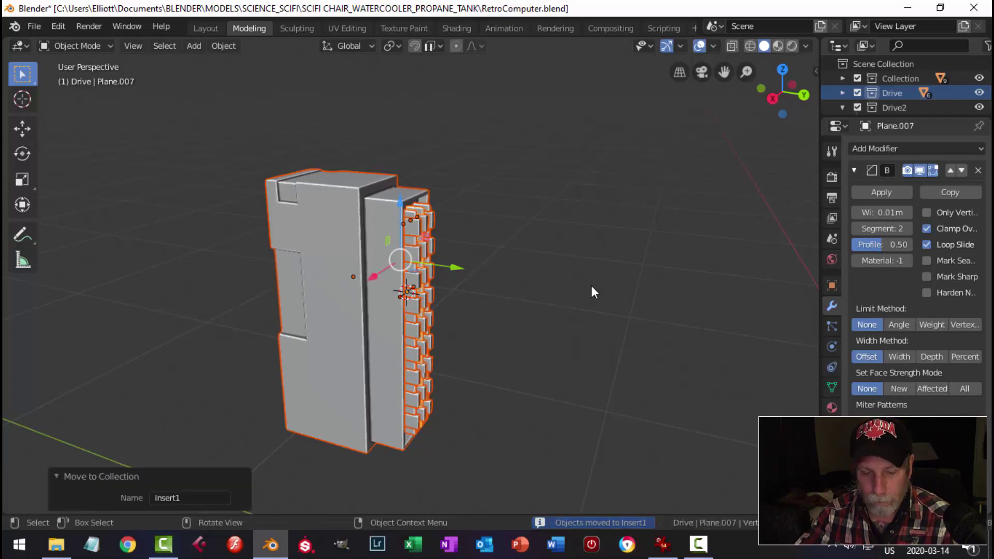
# - Reveal all hidden parts of the computer and clear the selection
pyautogui.hotkey('alt', 'h')
pyautogui.hotkey('alt', 'a')
pyautogui.scroll(-3, 470, 290)
pyautogui.moveTo(471, 291); pyautogui.dragTo(511, 288, button='middle')
pyautogui.press('n')
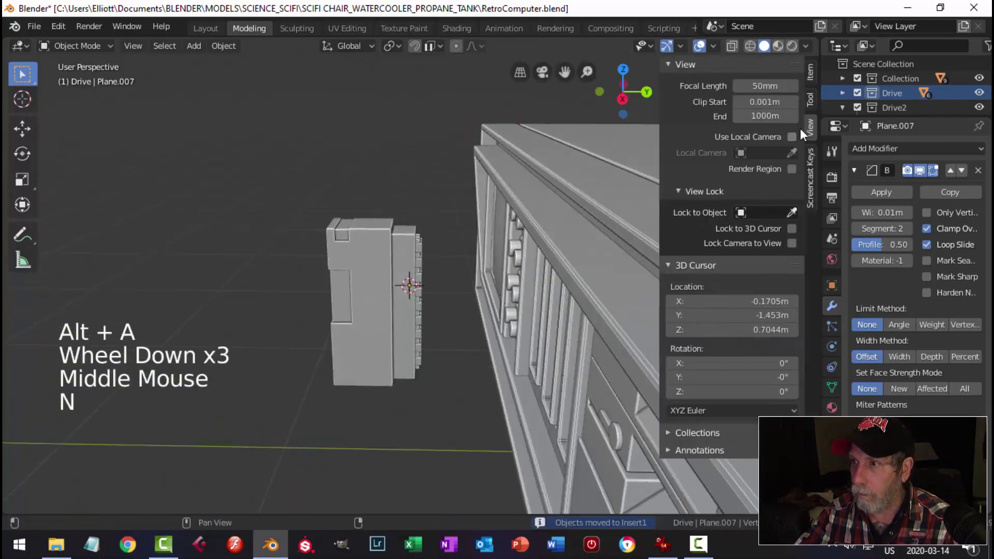
pyautogui.press('n')
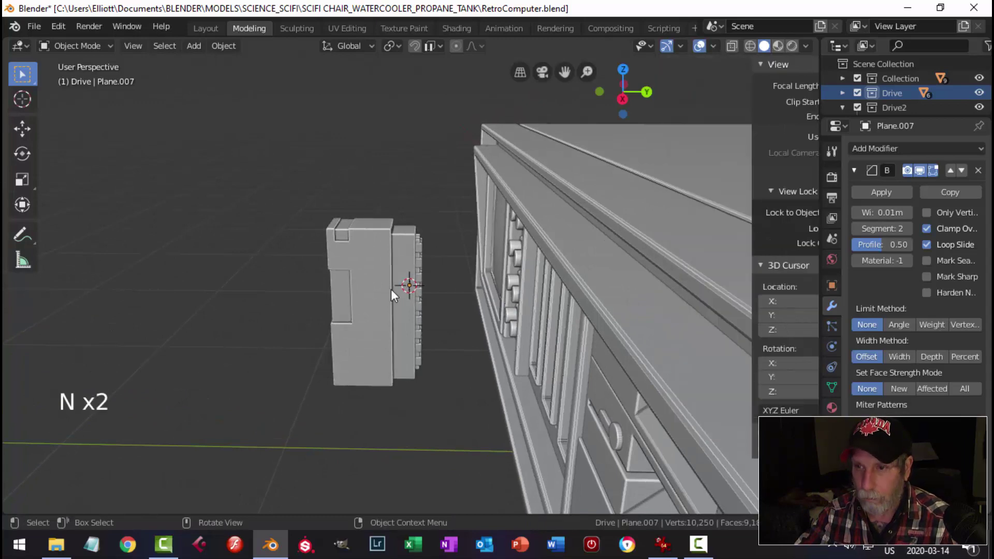
pyautogui.scroll(-3, 391, 290)
pyautogui.moveTo(393, 291); pyautogui.dragTo(458, 313, button='middle')
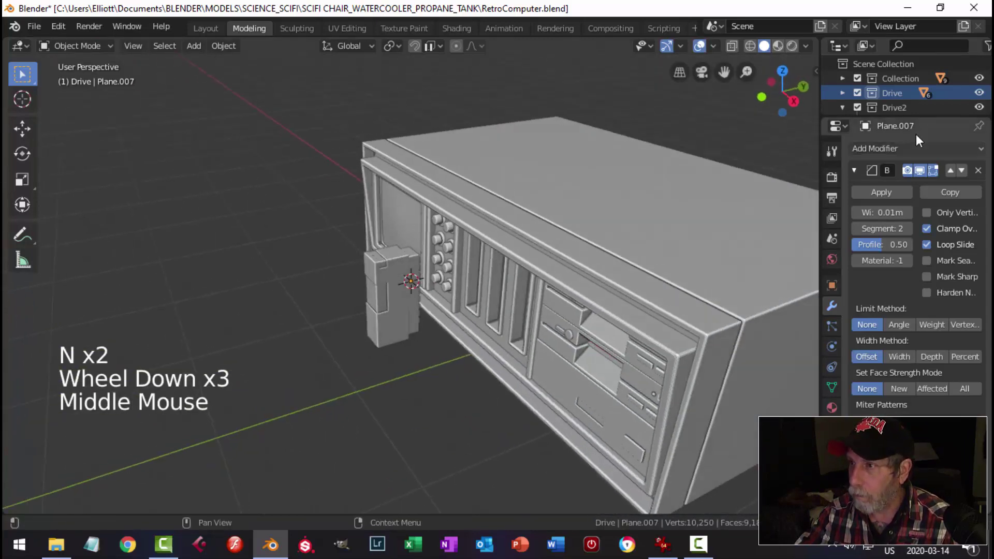
# - Enlarge the outliner area and collapse the Drive2 and Insert1 collections
pyautogui.click(884, 113)
pyautogui.moveTo(884, 117); pyautogui.dragTo(889, 179)
pyautogui.click(841, 106)
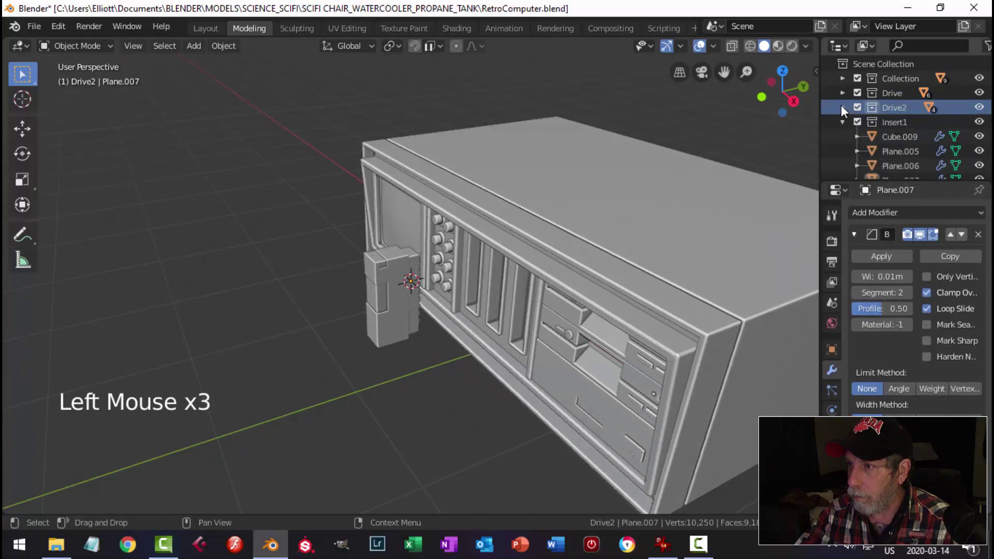
pyautogui.click(843, 122)
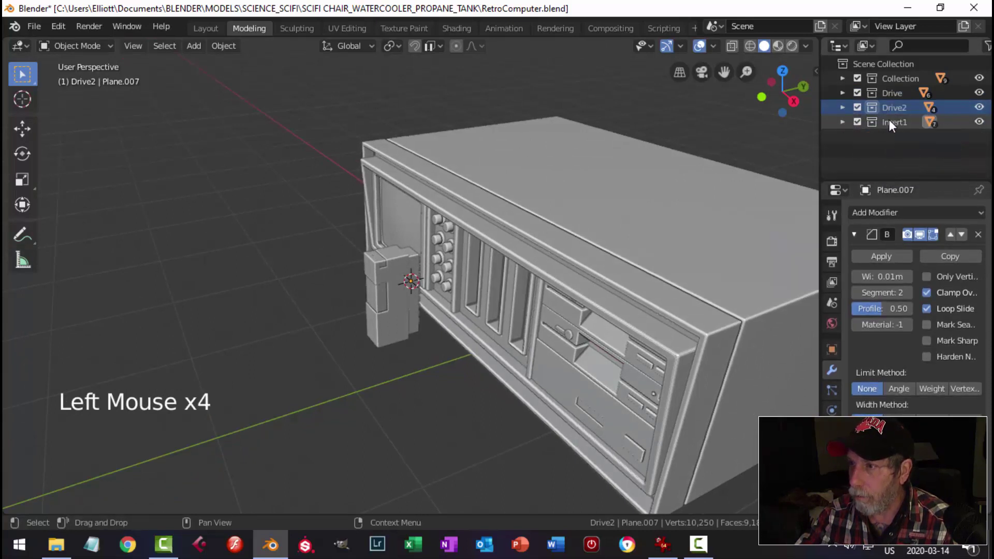
# - Select all objects of the Insert1 collection and move them 0.619 m along Y towards the first front-panel slot
pyautogui.click(890, 122)
pyautogui.rightClick(897, 122)
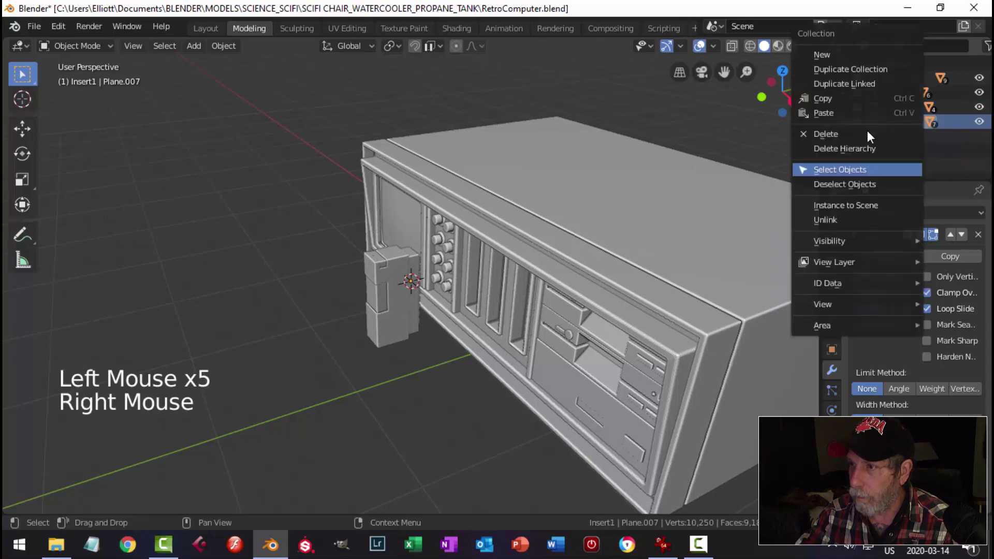
pyautogui.click(844, 167)
pyautogui.press('KP_1')
pyautogui.scroll(7, 493, 285)
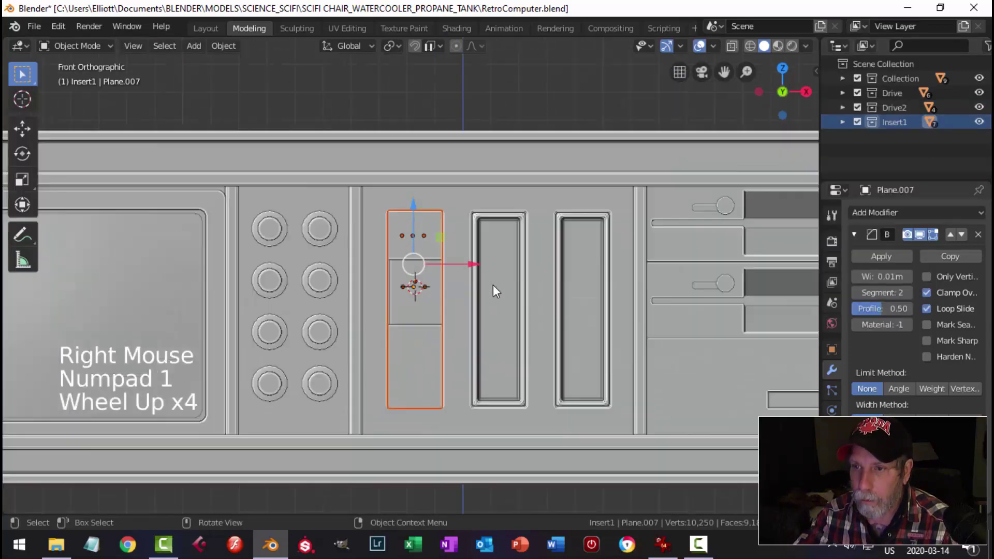
pyautogui.moveTo(488, 288); pyautogui.dragTo(394, 314, button='middle')
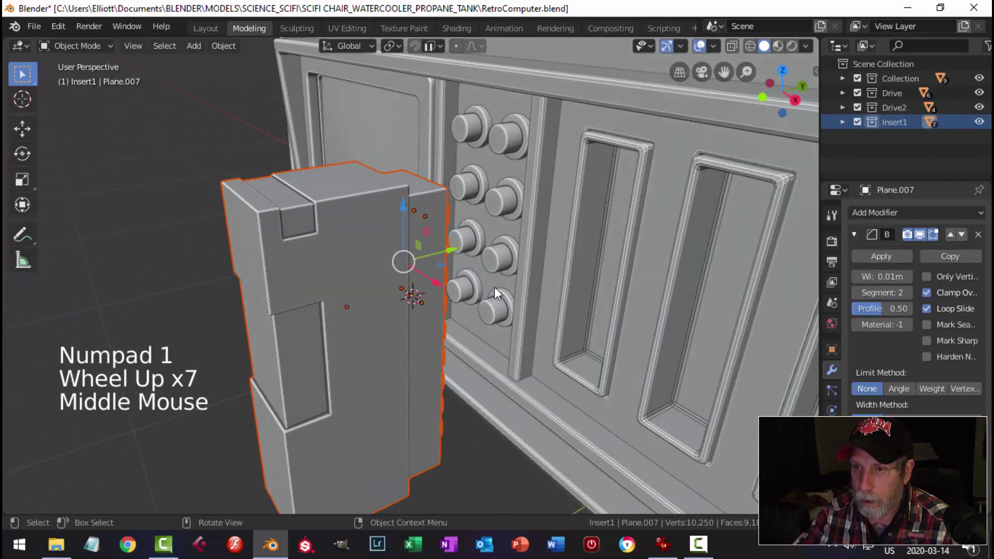
pyautogui.moveTo(495, 287); pyautogui.dragTo(462, 272, button='middle')
pyautogui.moveTo(462, 272); pyautogui.dragTo(721, 217)
pyautogui.moveTo(721, 216); pyautogui.dragTo(531, 195, button='middle')
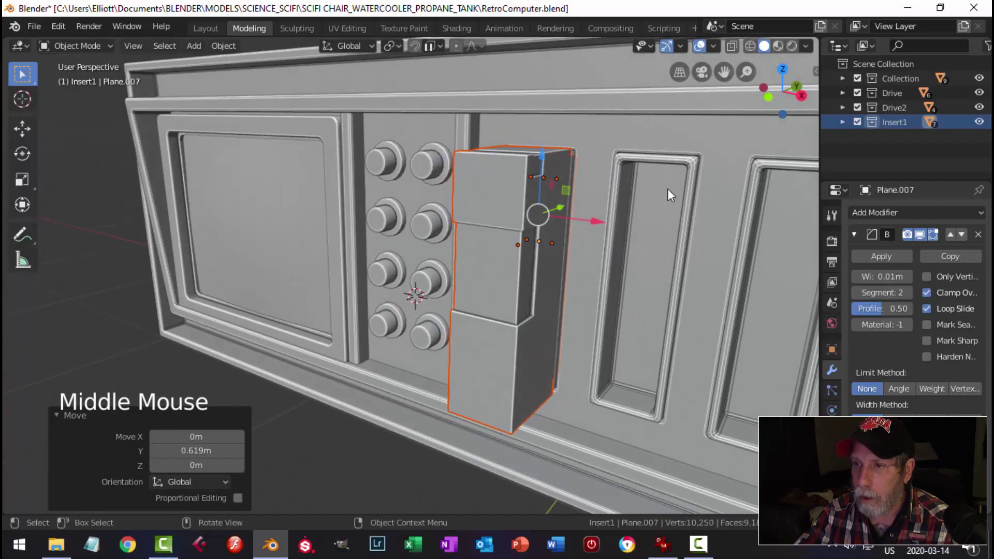
# - In front view, scale the cartridge by 0.917 along X and 0.920 along Z to fit the first slot's frame
pyautogui.scroll(-2, 570, 262)
pyautogui.moveTo(569, 262); pyautogui.dragTo(573, 278, button='middle')
pyautogui.press('KP_1')
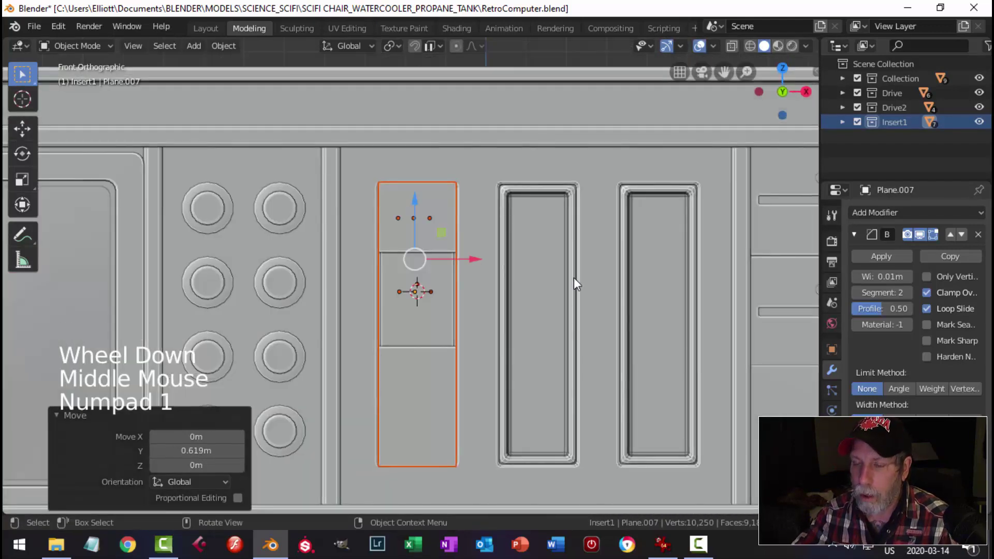
pyautogui.keyDown('shift'); pyautogui.moveTo(497, 296); pyautogui.dragTo(544, 297, button='middle'); pyautogui.keyUp('shift')
pyautogui.scroll(1, 565, 274)
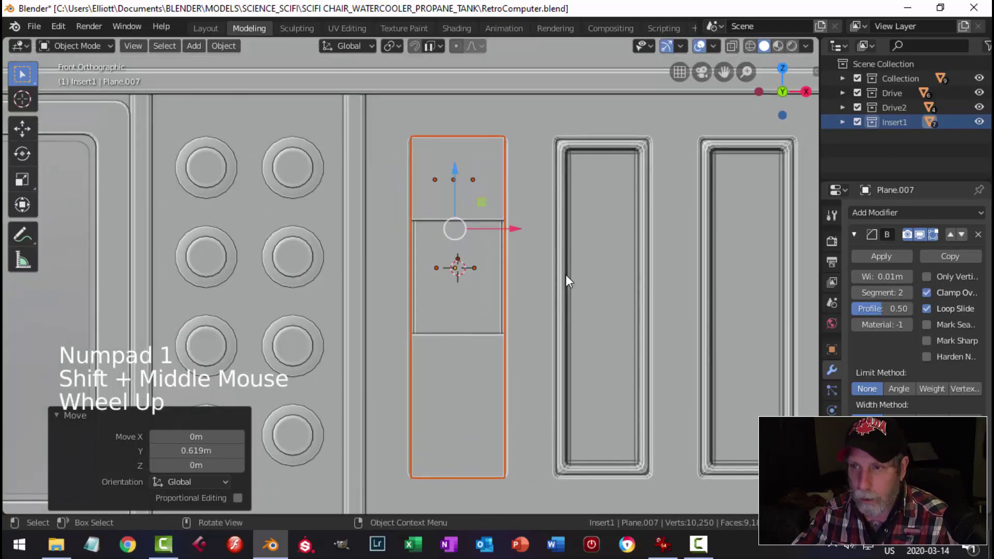
pyautogui.press('s')
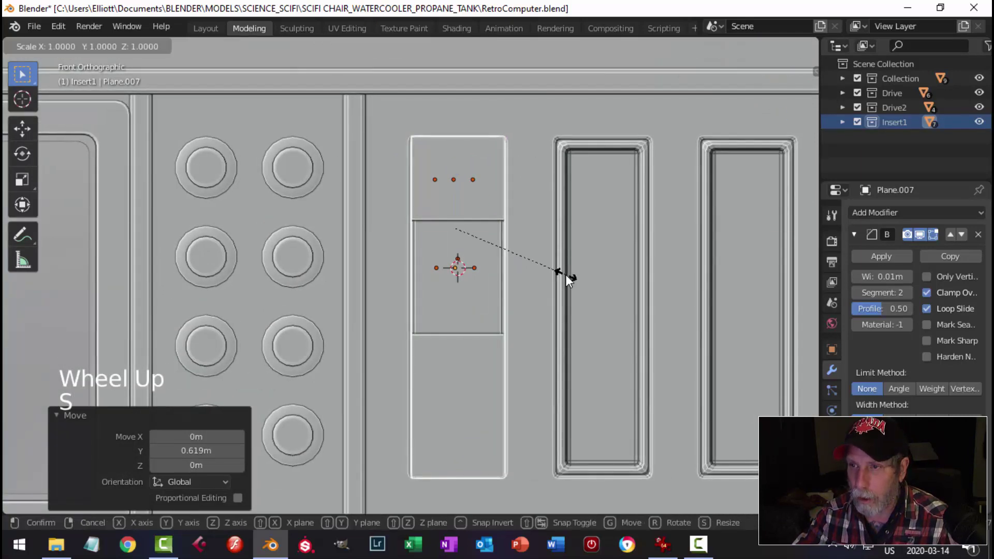
pyautogui.press('x')
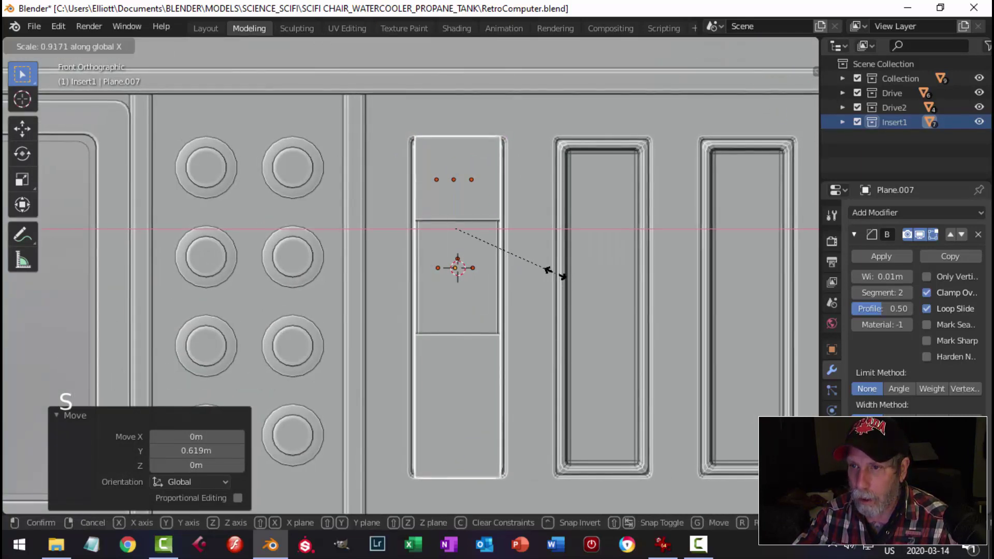
pyautogui.click(555, 273)
pyautogui.press('s')
pyautogui.press('z')
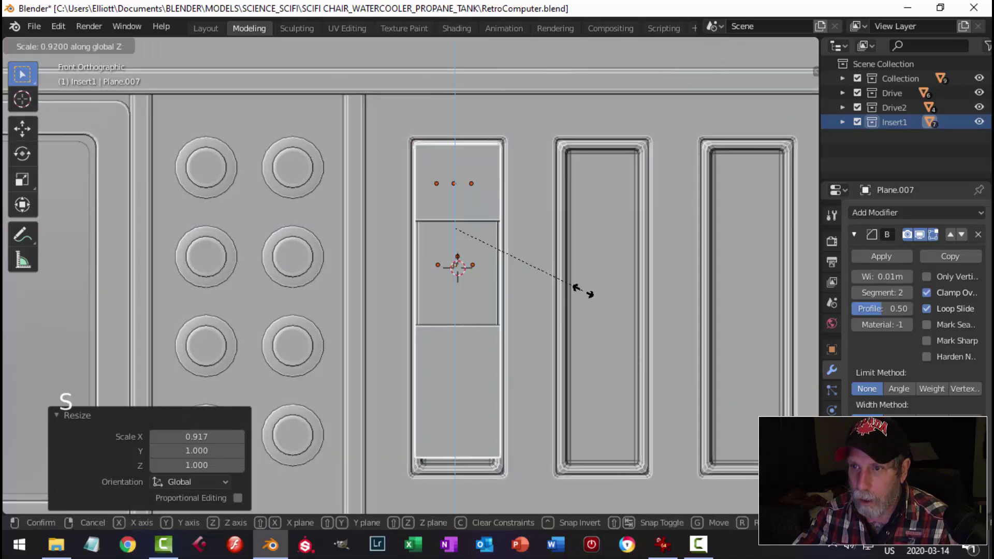
pyautogui.click(583, 291)
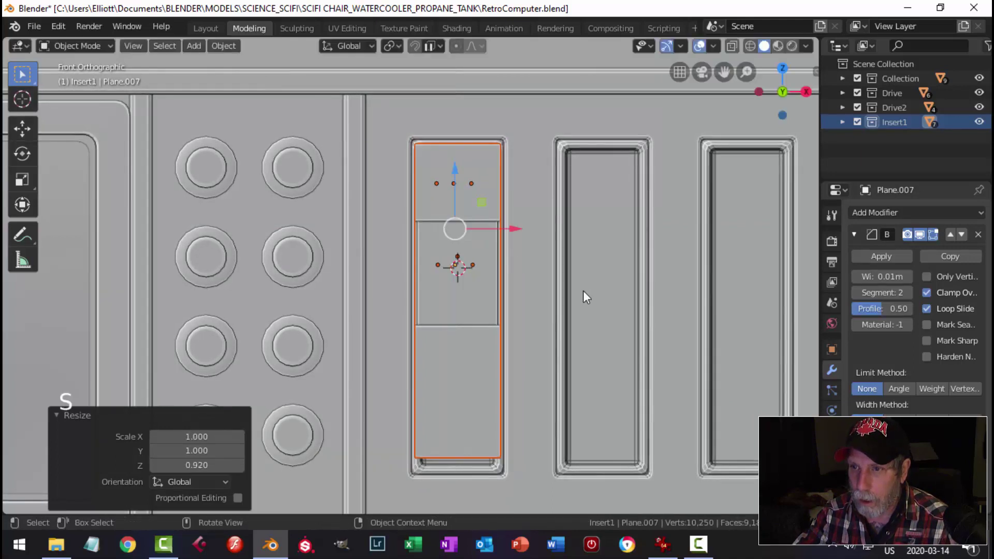
# - Move the cartridge about -0.0075 m along Z in the slot and scale its height by 0.982
pyautogui.moveTo(455, 171); pyautogui.dragTo(454, 175)
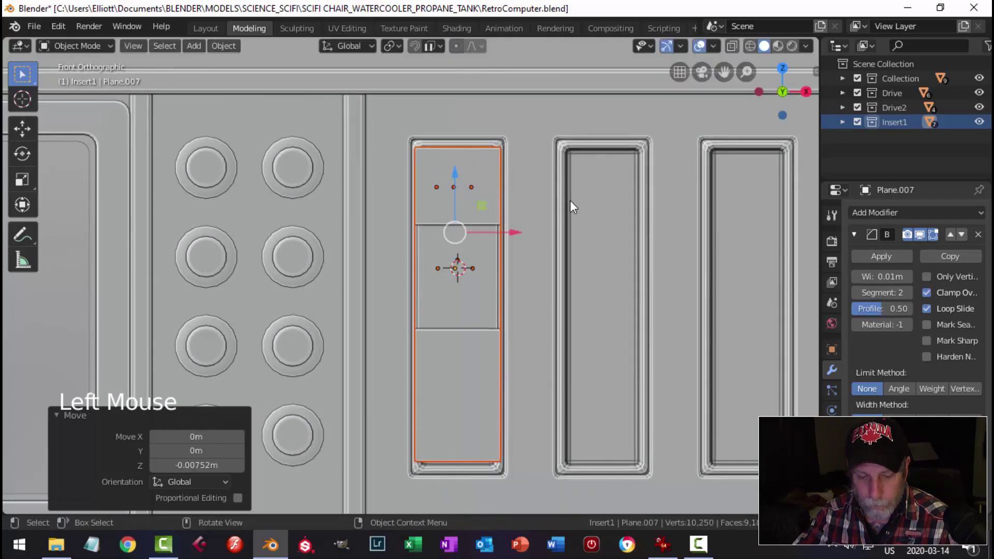
pyautogui.press('s')
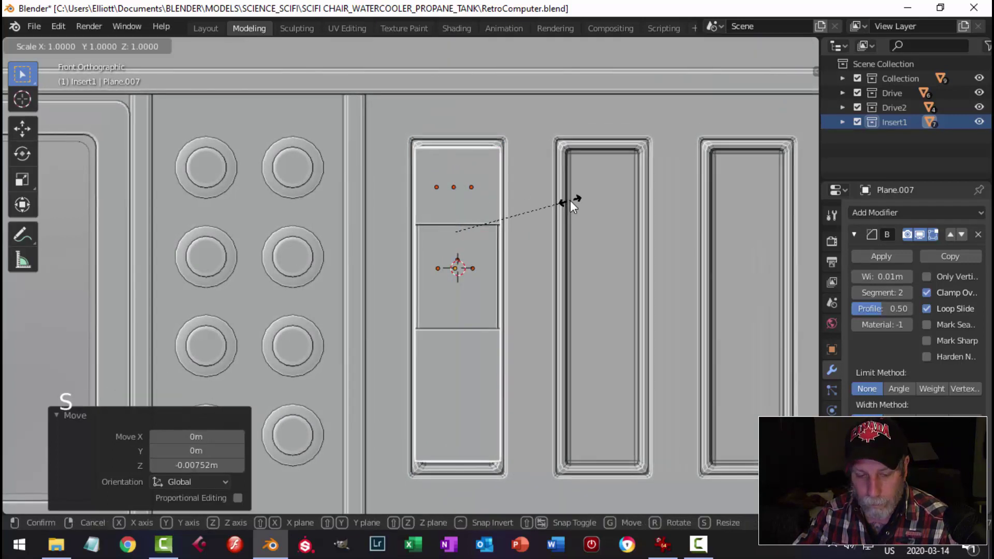
pyautogui.press('z')
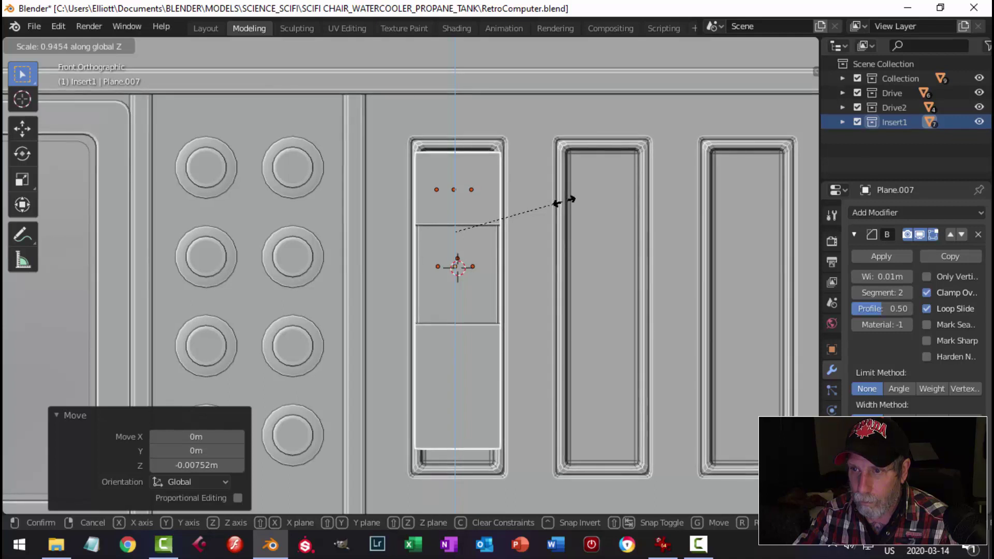
pyautogui.click(568, 200)
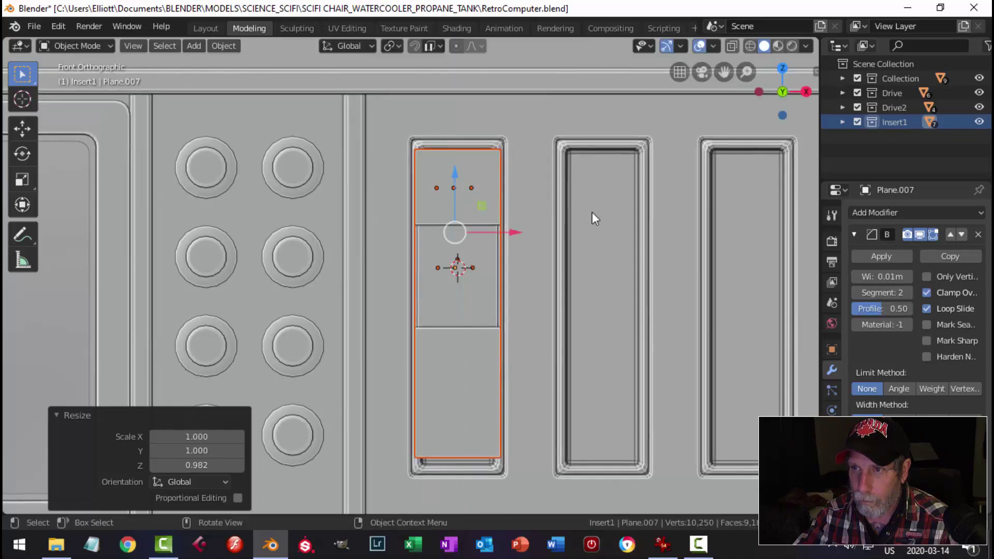
# - Scale the cartridge by 0.894 along X and move it 0.0196 m along Y into the first slot
pyautogui.press('s')
pyautogui.middleClick(591, 212)
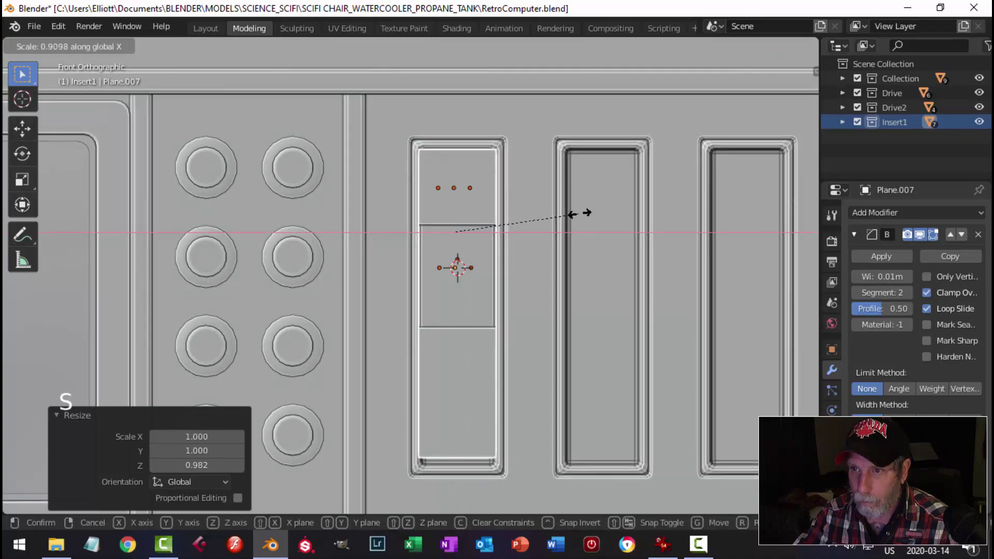
pyautogui.click(577, 213)
pyautogui.moveTo(576, 213); pyautogui.dragTo(473, 254, button='middle')
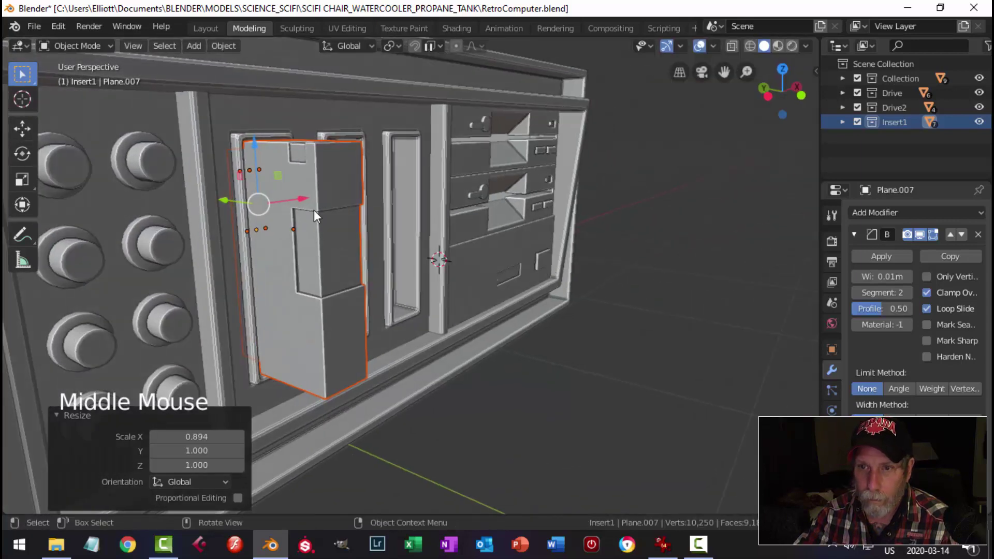
pyautogui.moveTo(223, 198); pyautogui.dragTo(217, 195)
pyautogui.moveTo(217, 196); pyautogui.dragTo(418, 283, button='middle')
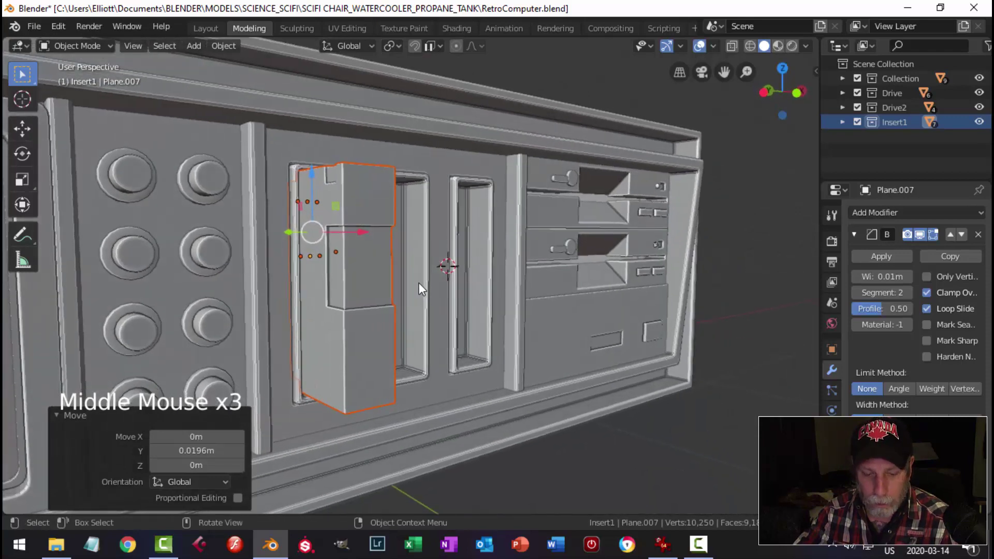
# - Fine-tune the cartridge's height by scaling along Z, nudge it vertically within the first slot, and deselect it
pyautogui.press('s')
pyautogui.press('z')
pyautogui.press('shift')
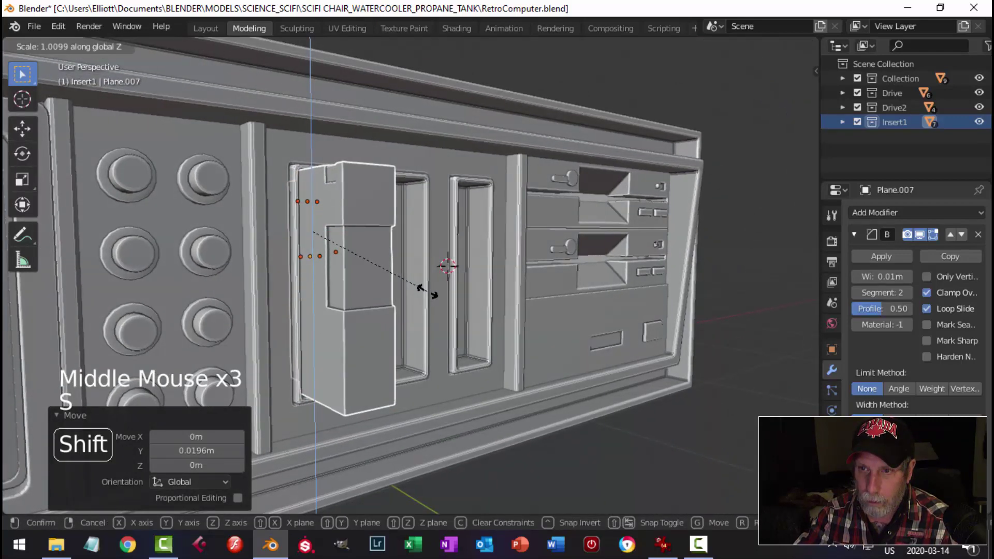
pyautogui.click(419, 287)
pyautogui.moveTo(310, 172); pyautogui.dragTo(312, 174)
pyautogui.hotkey('alt', 'a')
# - Select all objects of the Insert1 collection, move them 0.0249 m along Y deeper into the slot, and deselect them
pyautogui.scroll(-4, 444, 248)
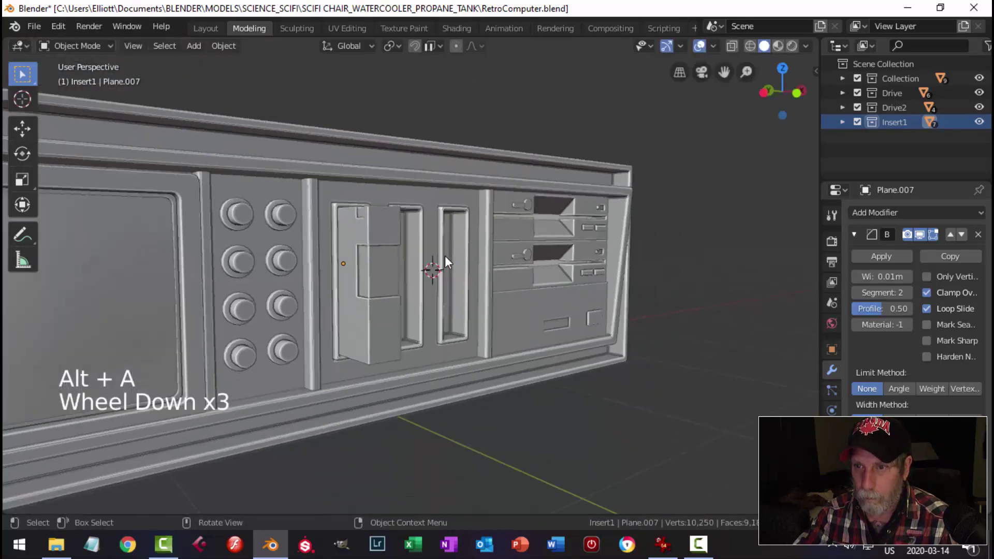
pyautogui.moveTo(443, 259); pyautogui.dragTo(295, 309, button='middle')
pyautogui.scroll(-2, 433, 302)
pyautogui.scroll(3, 434, 303)
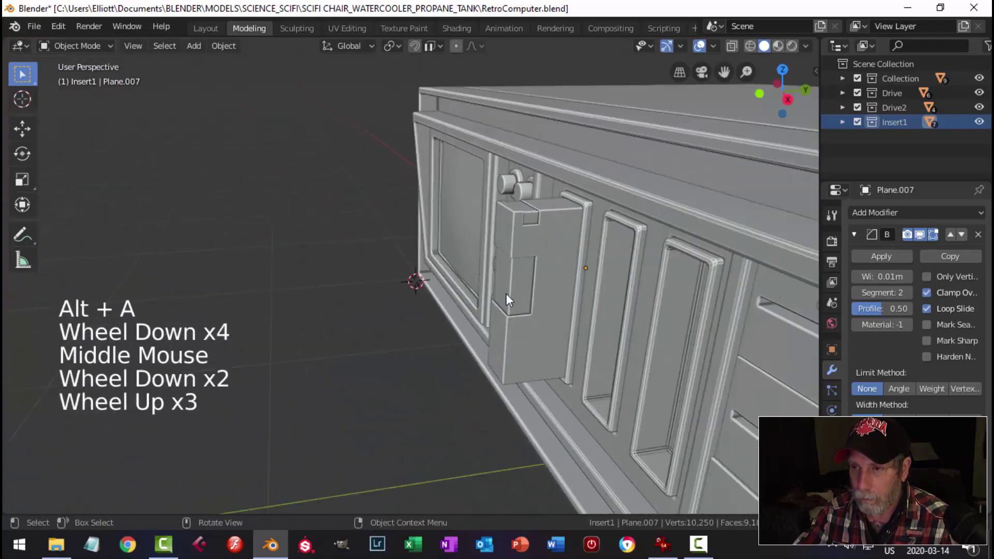
pyautogui.keyDown('shift'); pyautogui.moveTo(505, 294); pyautogui.dragTo(482, 282, button='middle'); pyautogui.keyUp('shift')
pyautogui.scroll(2, 455, 238)
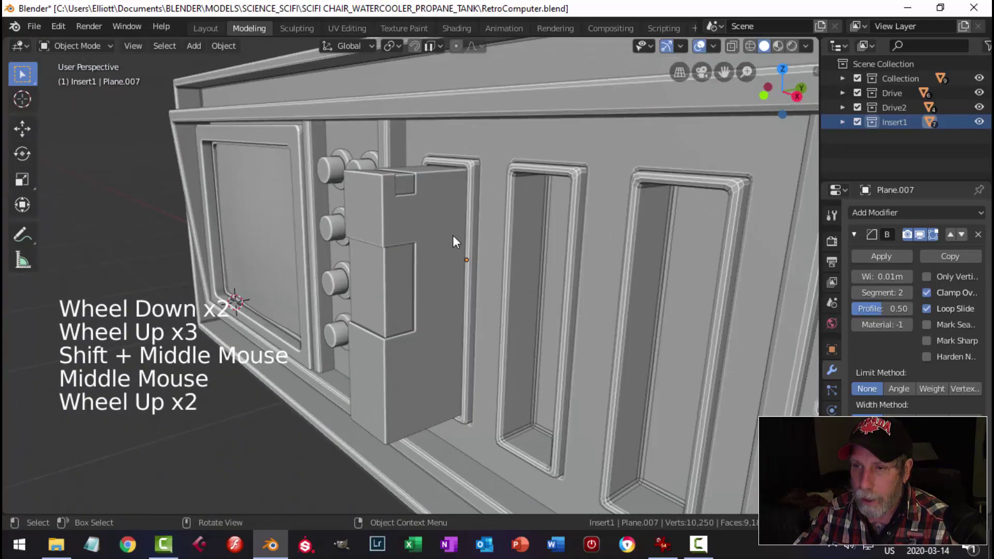
pyautogui.rightClick(900, 122)
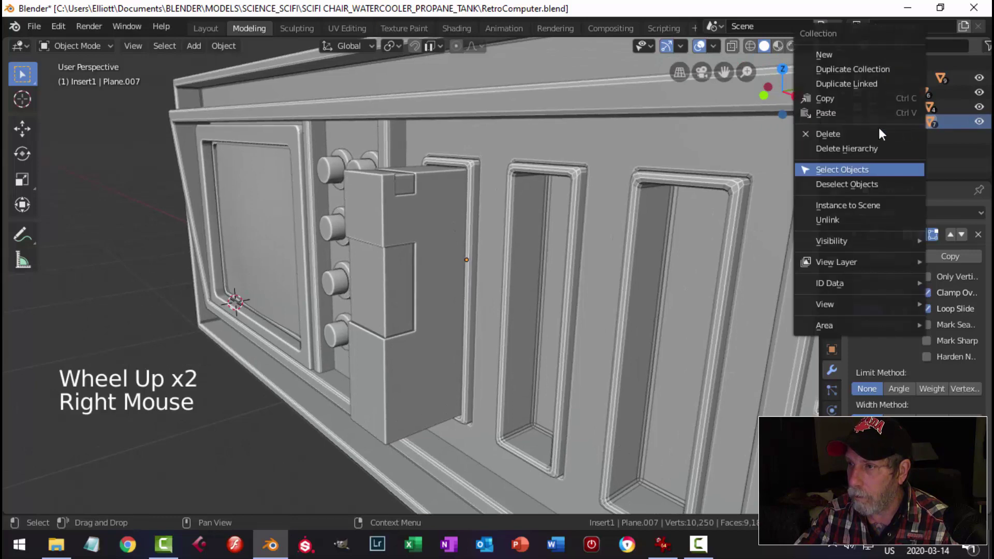
pyautogui.click(846, 167)
pyautogui.moveTo(501, 227); pyautogui.dragTo(513, 226)
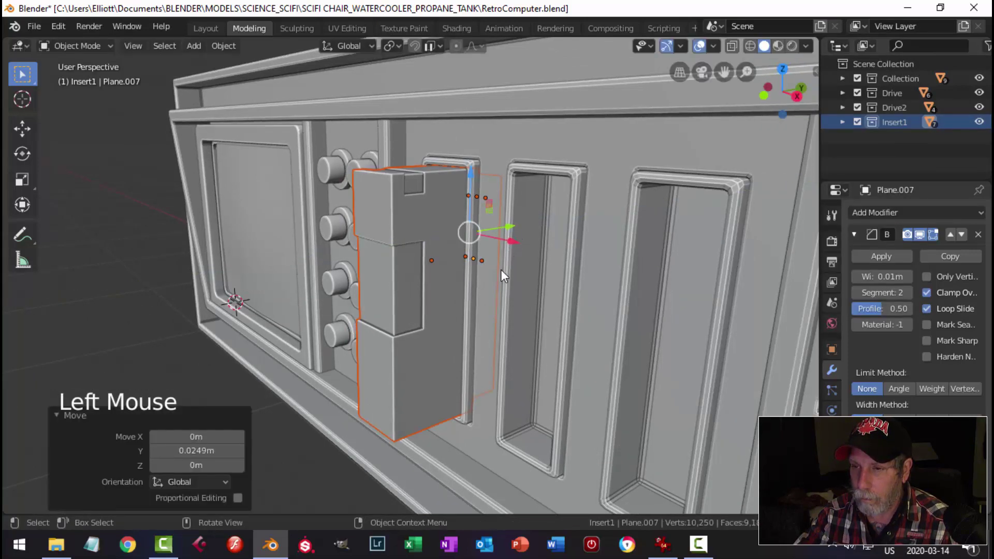
pyautogui.scroll(-2, 497, 270)
pyautogui.hotkey('alt', 'a')
# - Try smooth shading on the front panel's slot frames and inspect them with nothing selected
pyautogui.moveTo(433, 288)
pyautogui.mouseDown(button='middle')
pyautogui.moveTo(477, 276)
pyautogui.moveTo(583, 279)
pyautogui.moveTo(566, 311)
pyautogui.moveTo(517, 296)
pyautogui.moveTo(353, 283)
pyautogui.moveTo(428, 284)
pyautogui.mouseUp(button='middle')
pyautogui.scroll(2, 509, 295)
pyautogui.scroll(3, 507, 152)
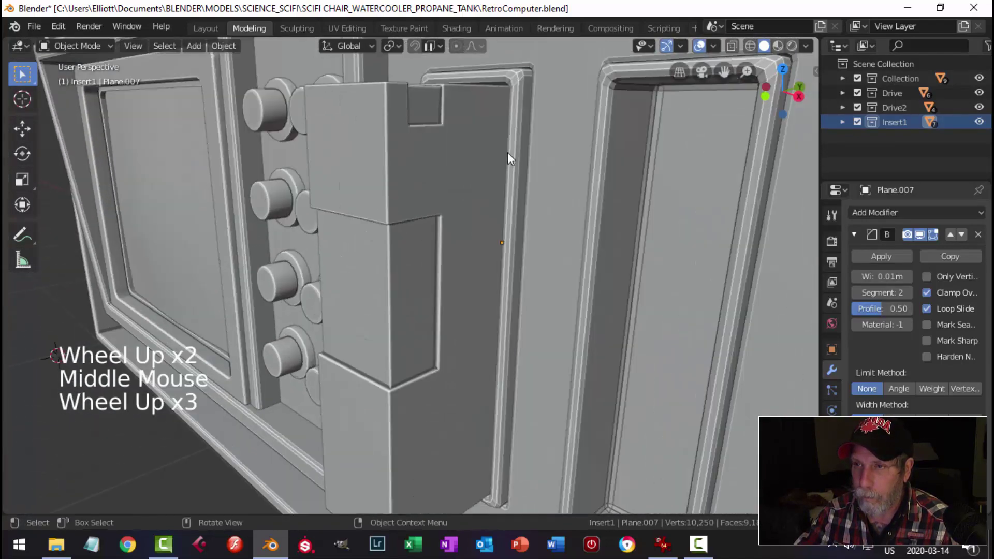
pyautogui.click(521, 89)
pyautogui.rightClick(520, 89)
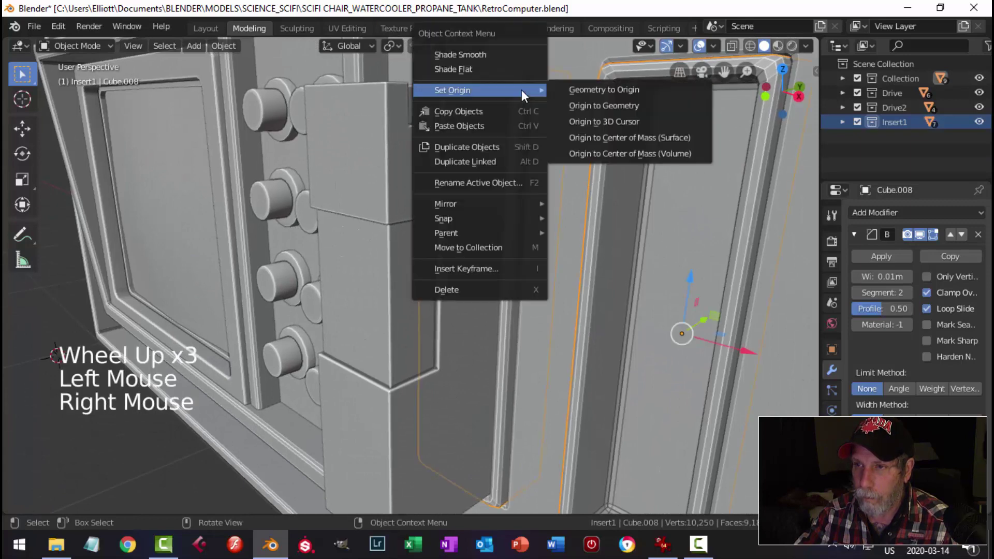
pyautogui.click(511, 56)
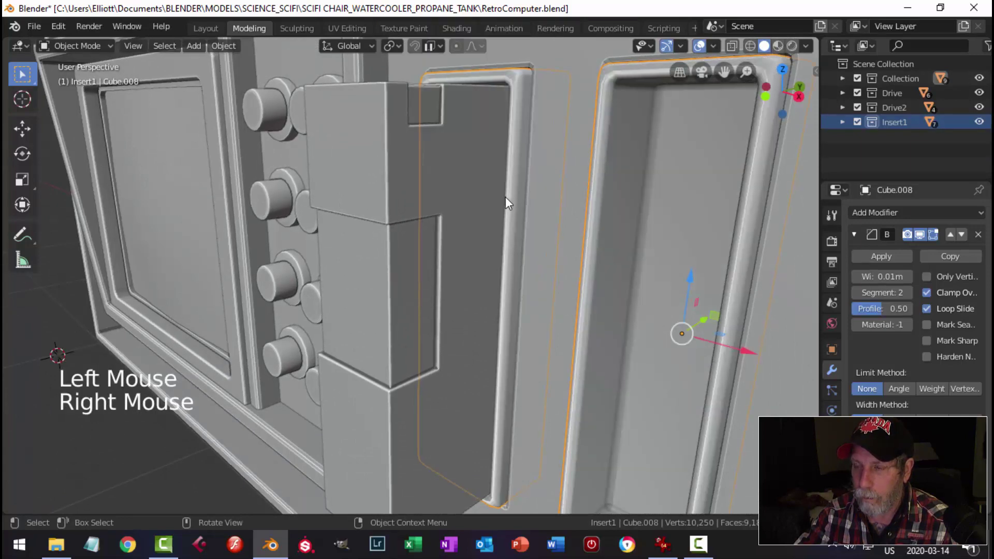
pyautogui.scroll(-2, 504, 200)
pyautogui.hotkey('alt', 'a')
pyautogui.scroll(-3, 427, 263)
pyautogui.moveTo(427, 263); pyautogui.dragTo(463, 350, button='middle')
# - Undo the smooth shading of the slot frames and clear the selection
pyautogui.hotkey('ctrl', 'z')
pyautogui.hotkey('ctrl', 'z')
pyautogui.hotkey('alt', 'a')
# - Duplicate all Insert1 objects in front view and move the copy 0.307 m along X into the second slot
pyautogui.scroll(-3, 480, 296)
pyautogui.scroll(3, 457, 269)
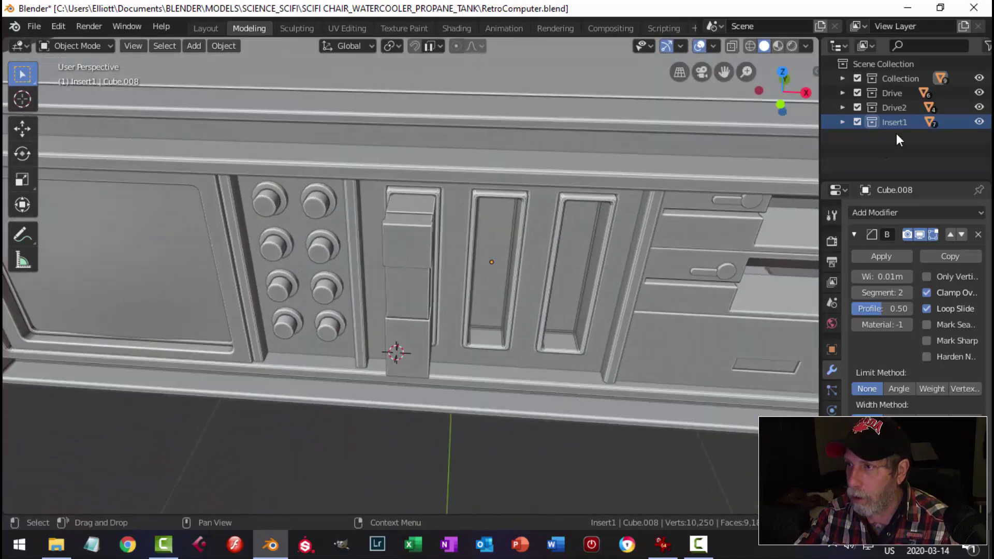
pyautogui.rightClick(895, 120)
pyautogui.click(847, 168)
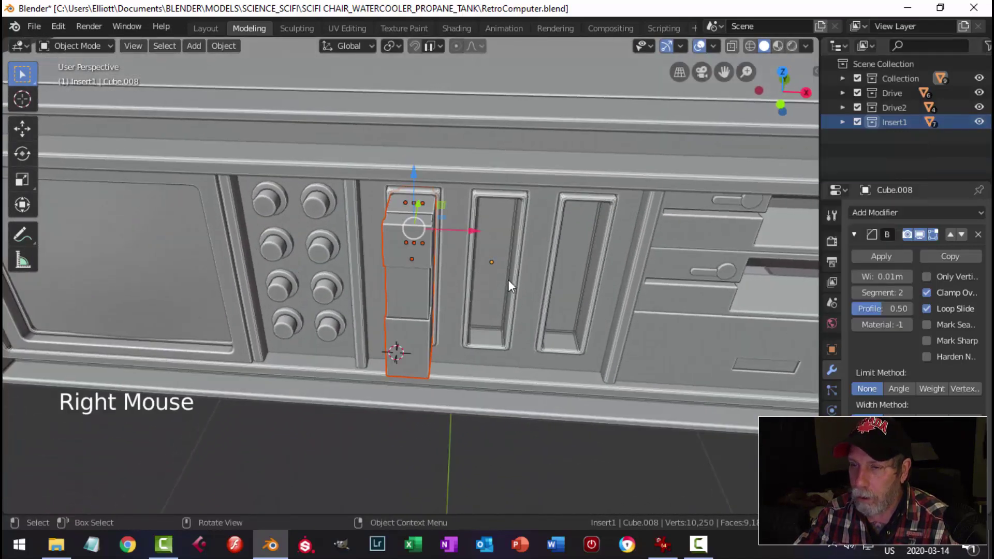
pyautogui.scroll(-2, 507, 280)
pyautogui.moveTo(500, 276)
pyautogui.mouseDown(button='middle')
pyautogui.moveTo(483, 273)
pyautogui.moveTo(516, 265)
pyautogui.mouseUp(button='middle')
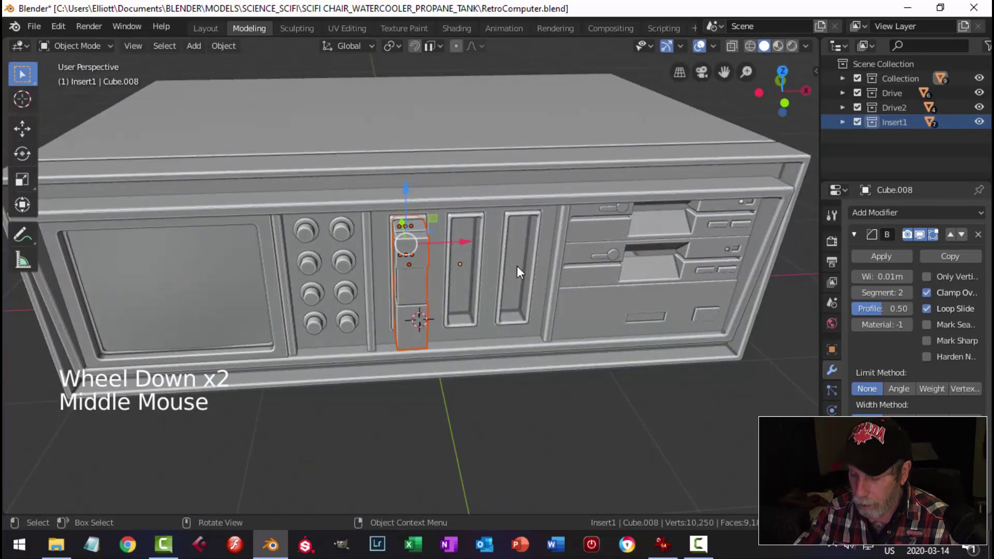
pyautogui.press('KP_1')
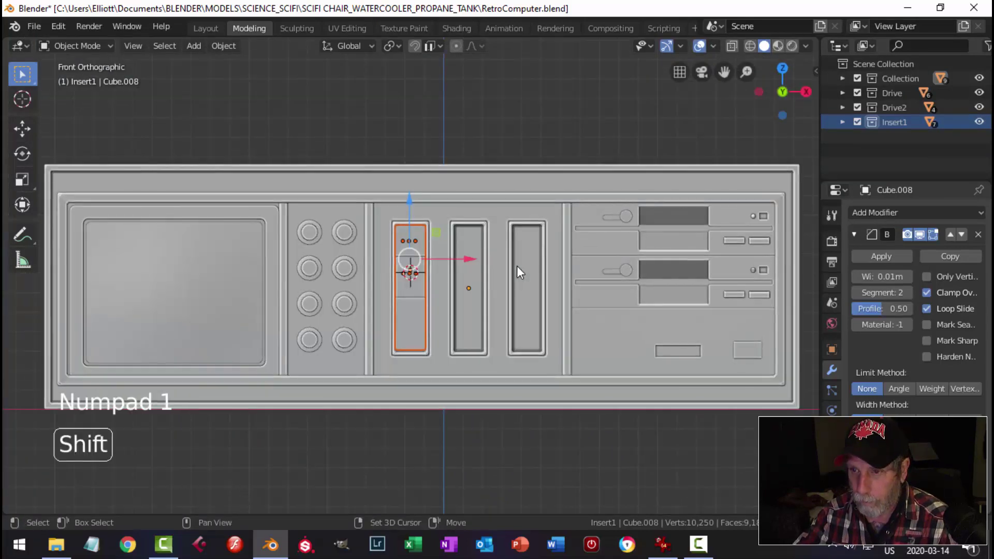
pyautogui.hotkey('shift', 'd')
pyautogui.moveTo(470, 263); pyautogui.dragTo(520, 257)
pyautogui.moveTo(521, 257); pyautogui.dragTo(463, 288, button='middle')
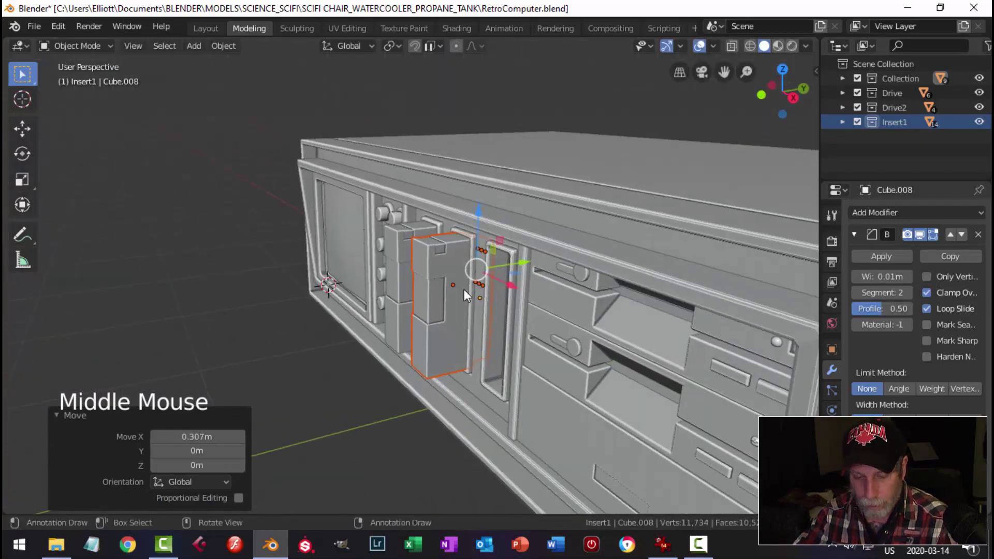
# - Isolate the duplicated cartridge, select all its parts, and move them to a new collection named Insert2
pyautogui.hotkey('shift', 'h')
pyautogui.moveTo(464, 289); pyautogui.dragTo(460, 319, button='middle')
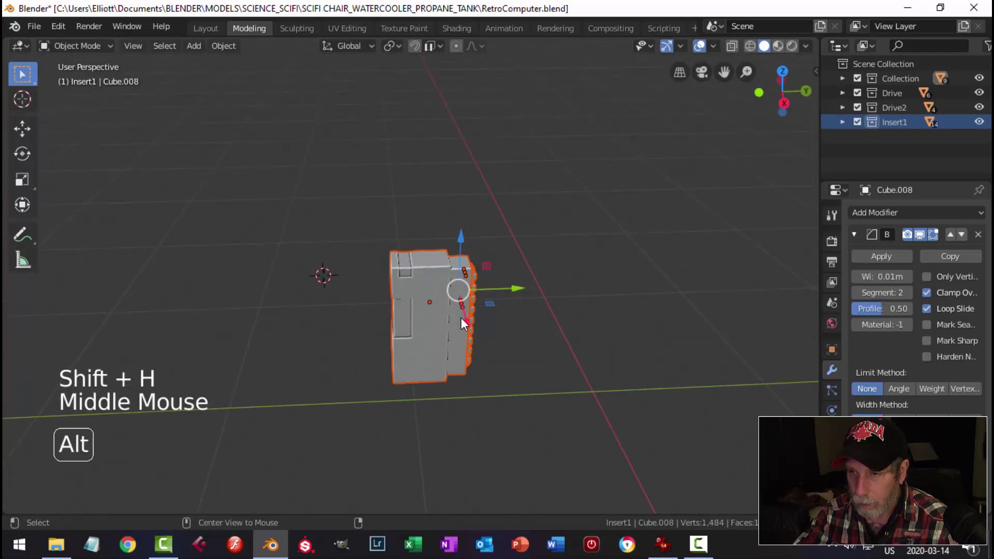
pyautogui.hotkey('alt', 'a')
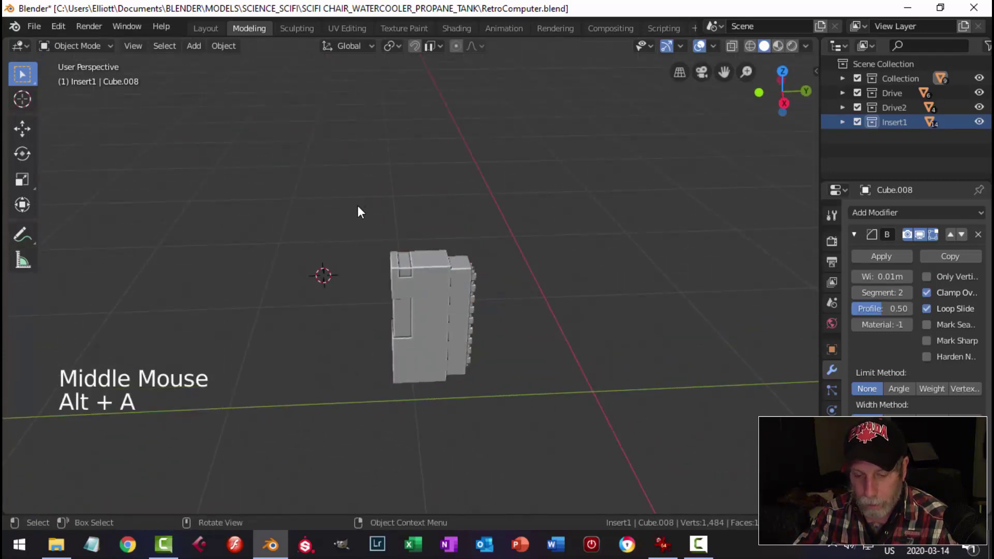
pyautogui.press('b')
pyautogui.moveTo(350, 190); pyautogui.dragTo(520, 409)
pyautogui.rightClick(429, 278)
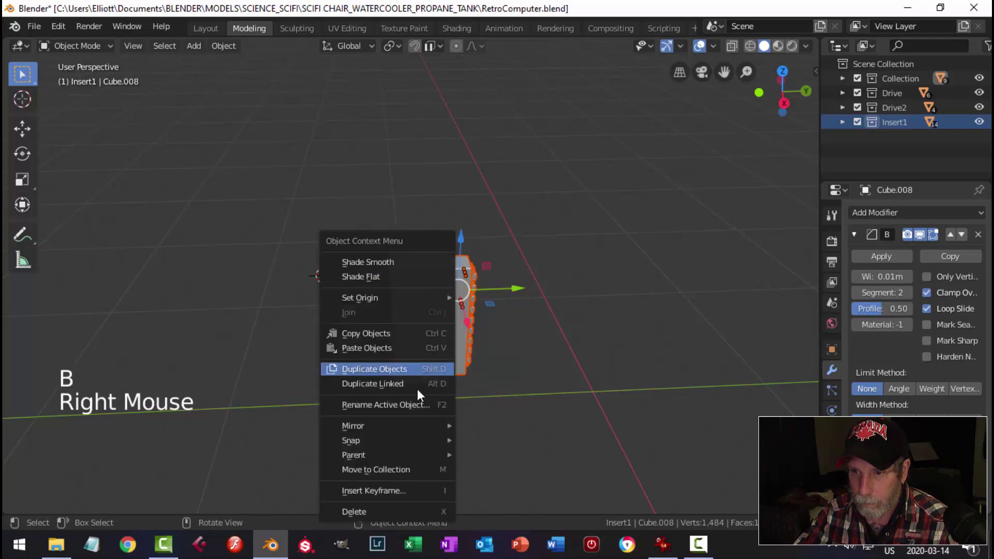
pyautogui.click(393, 470)
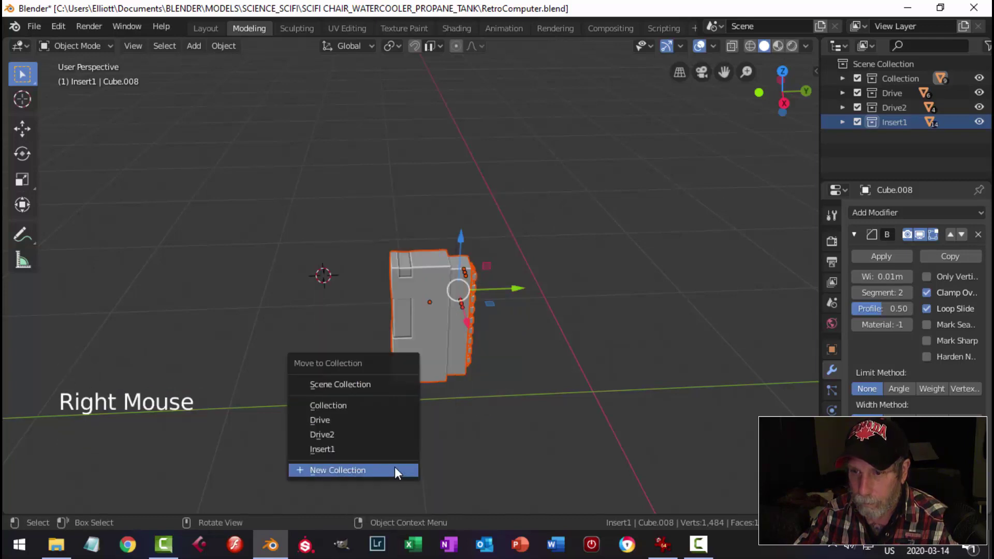
pyautogui.click(365, 469)
pyautogui.write('Insert2')
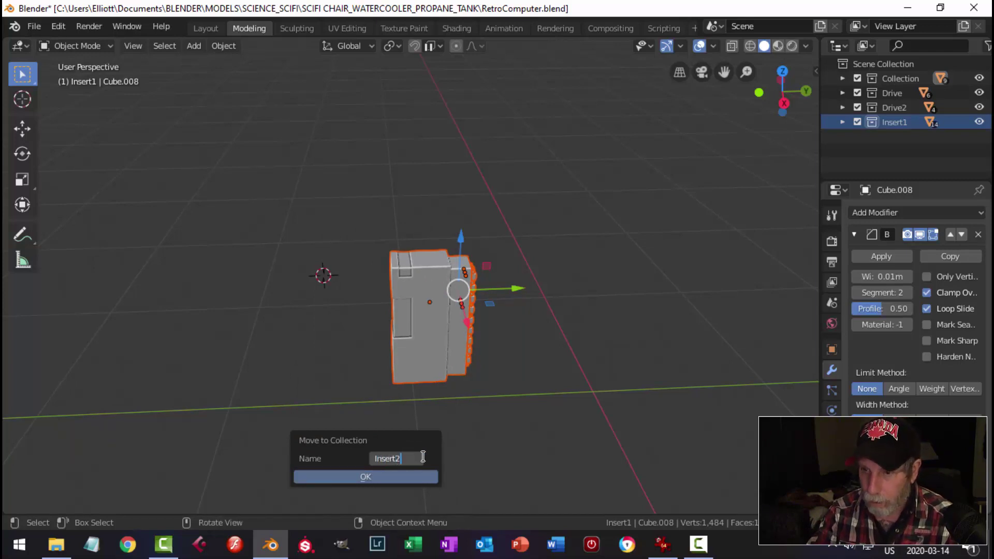
pyautogui.click(410, 482)
# - Duplicate the isolated cartridge and move the copy 0.494 m along X
pyautogui.moveTo(499, 400); pyautogui.dragTo(589, 366, button='middle')
pyautogui.hotkey('shift', 'd')
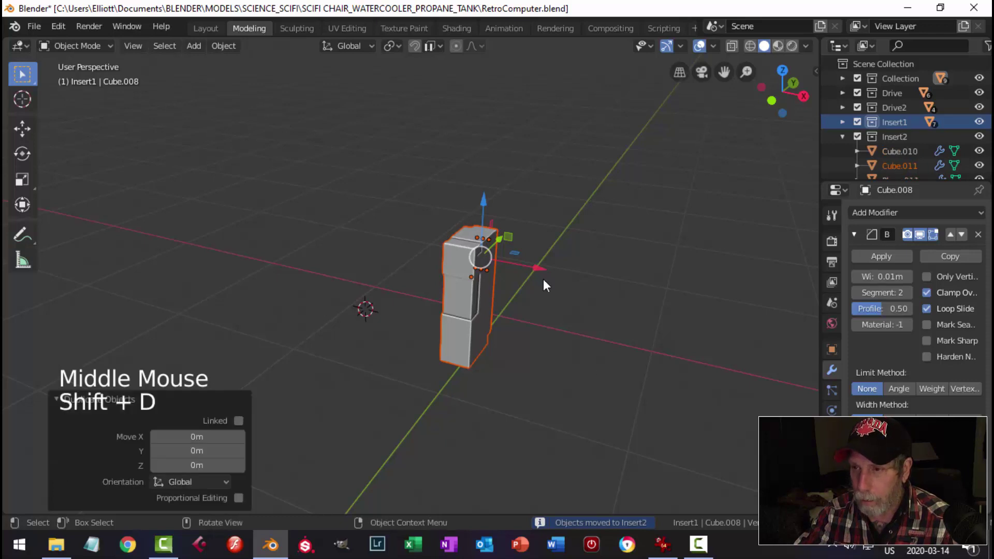
pyautogui.click(628, 292)
pyautogui.moveTo(627, 292); pyautogui.dragTo(591, 333, button='middle')
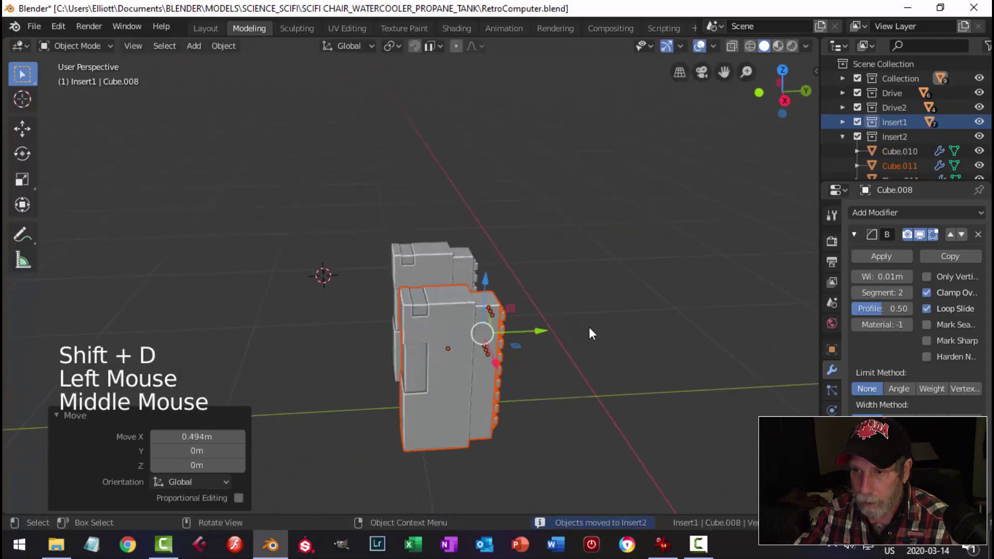
# - Move the third cartridge's objects to a new collection named Insert3
pyautogui.rightClick(440, 368)
pyautogui.click(440, 368)
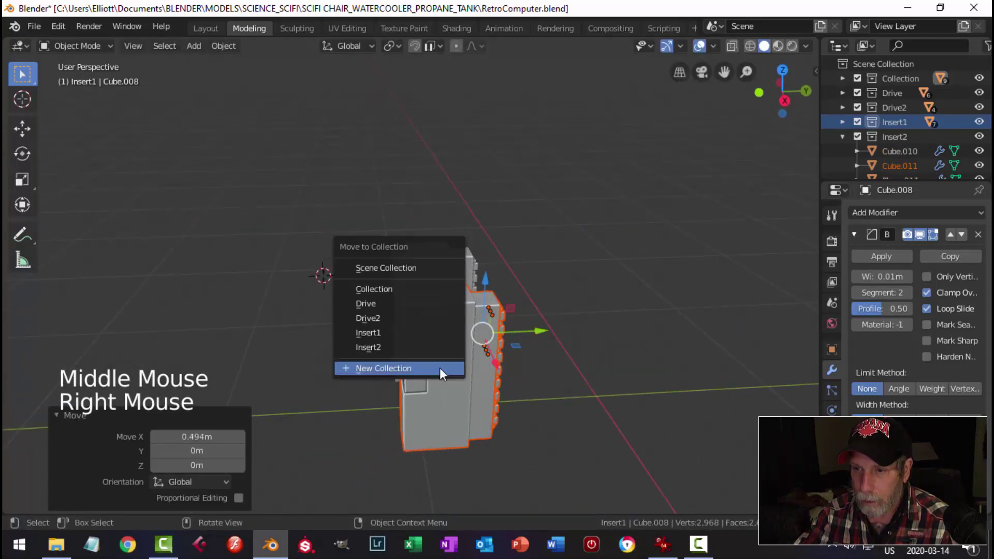
pyautogui.click(423, 368)
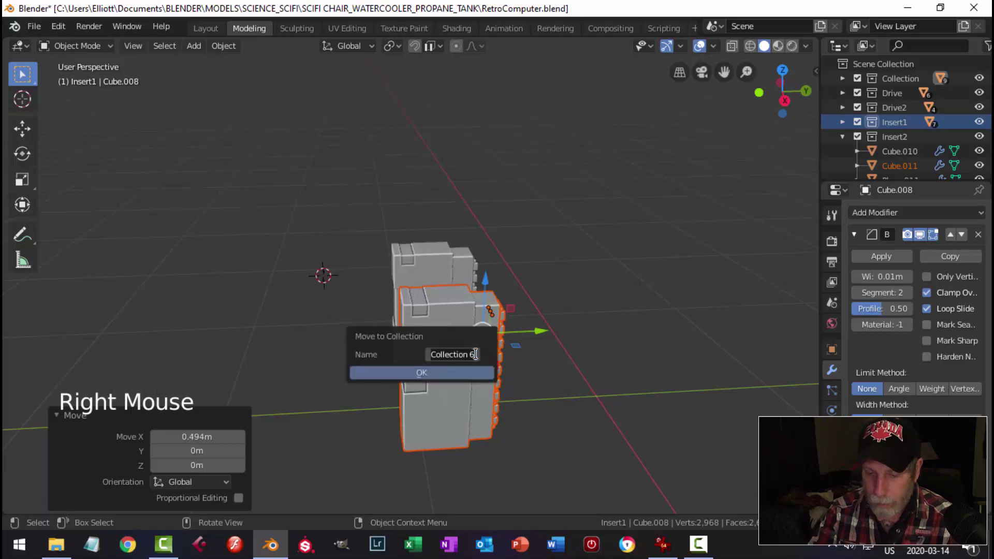
pyautogui.write('Insert3')
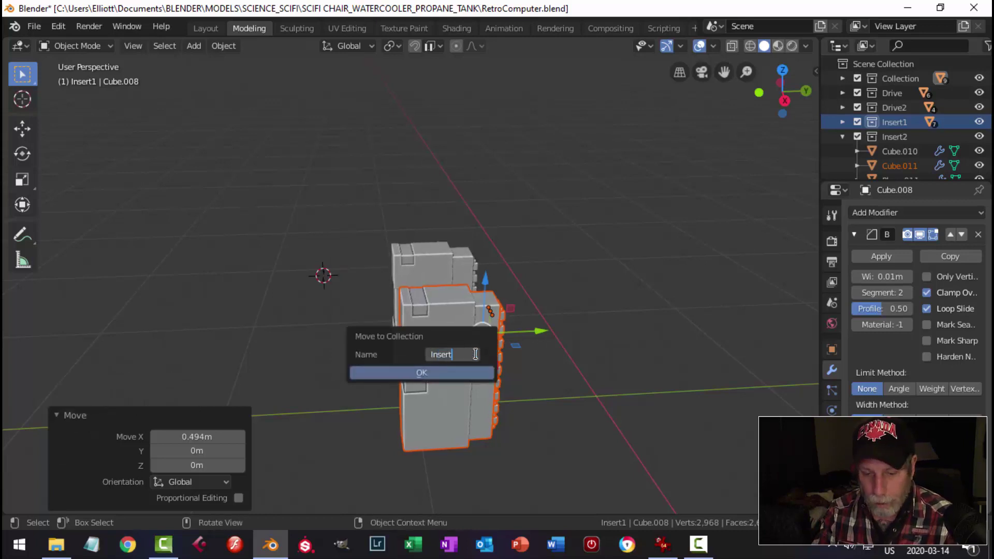
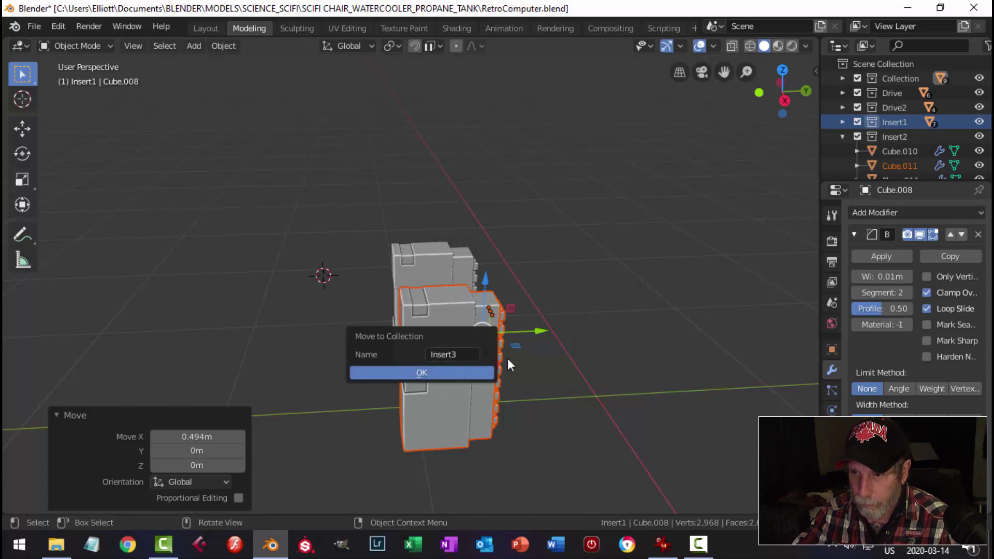
pyautogui.press('Return')
# - Reveal the hidden computer parts with nothing selected and collapse the Insert2 and Insert3 collections
pyautogui.hotkey('alt', 'a')
pyautogui.hotkey('alt', 'h')
pyautogui.hotkey('alt', 'a')
pyautogui.moveTo(561, 347); pyautogui.dragTo(592, 333, button='middle')
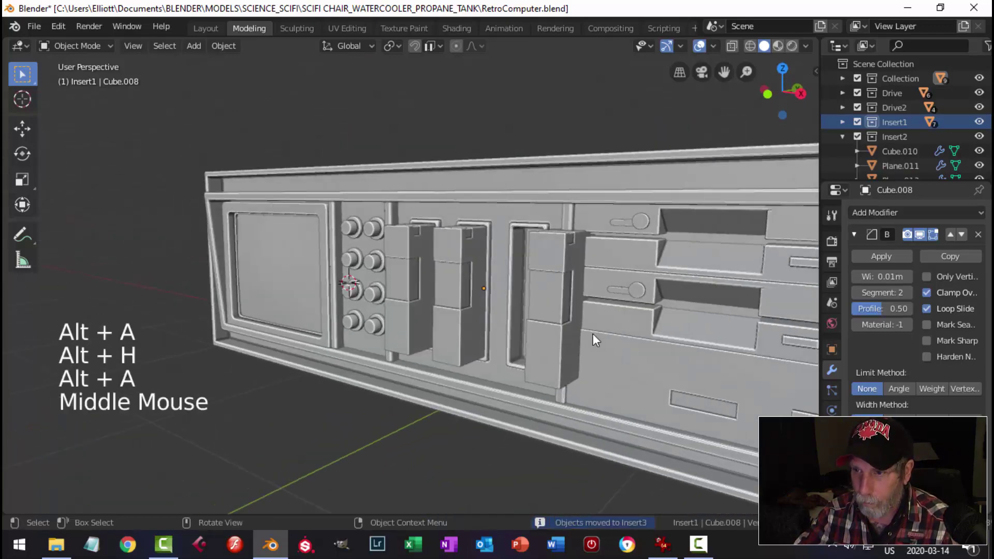
pyautogui.click(842, 137)
pyautogui.click(841, 150)
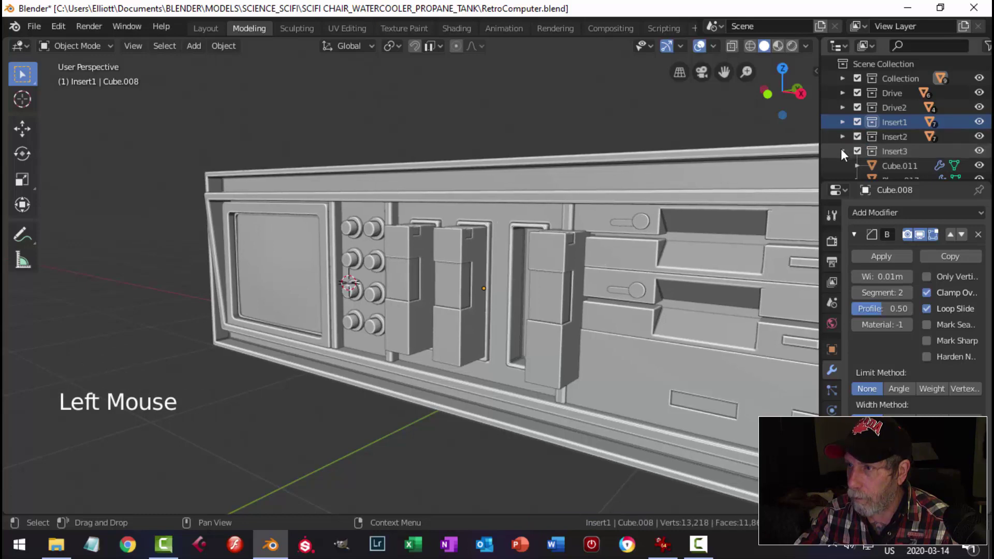
# - Select all objects of the Insert3 collection and raise them 0.994 m along Z above the computer case
pyautogui.click(886, 150)
pyautogui.rightClick(887, 150)
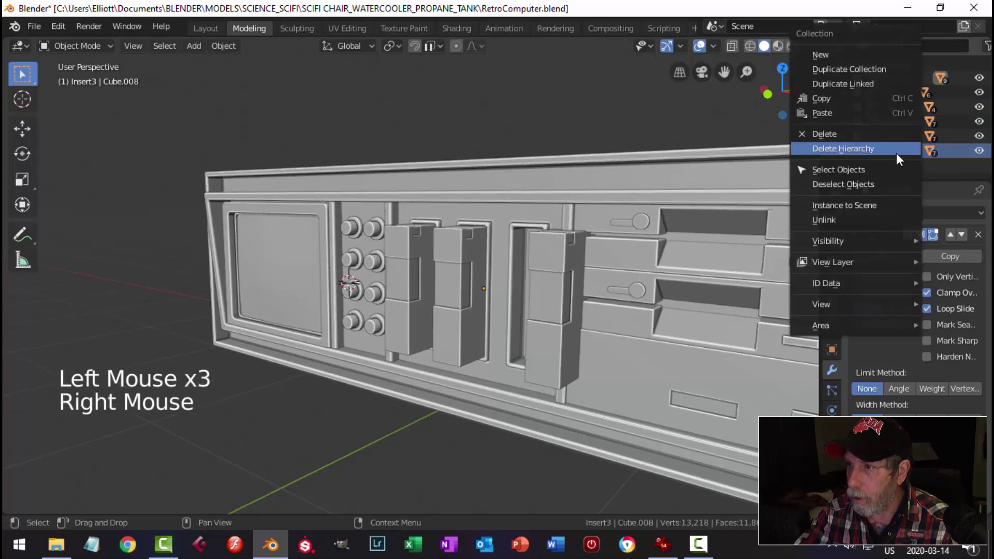
pyautogui.click(850, 169)
pyautogui.scroll(-2, 638, 241)
pyautogui.moveTo(637, 242); pyautogui.dragTo(606, 277, button='middle')
pyautogui.moveTo(527, 222); pyautogui.dragTo(530, 133)
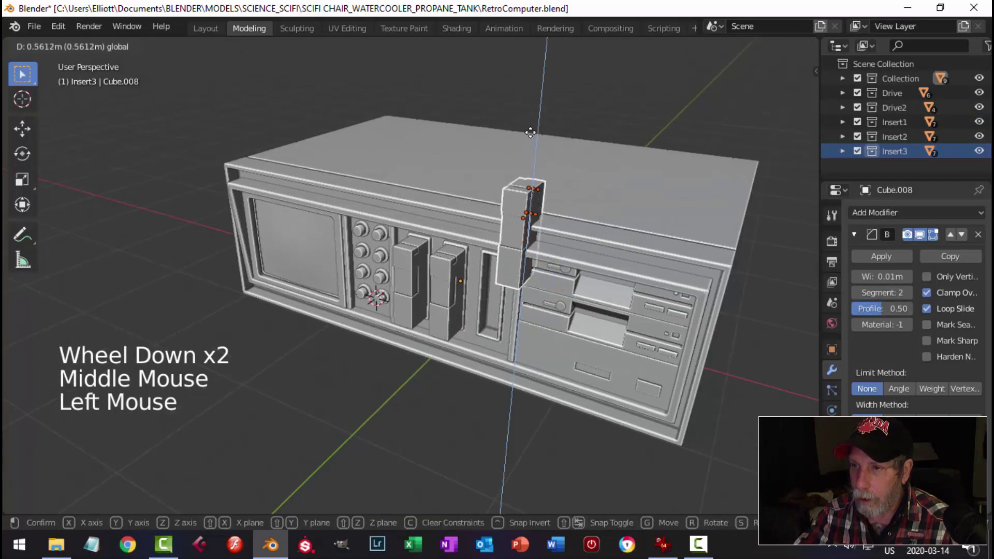
pyautogui.moveTo(529, 76); pyautogui.dragTo(529, 76)
pyautogui.moveTo(618, 173)
pyautogui.mouseDown(button='middle')
pyautogui.moveTo(575, 169)
pyautogui.moveTo(622, 164)
pyautogui.mouseUp(button='middle')
# - Rotate the raised cartridge 90° about the Y axis and -140° about the Z axis
pyautogui.press('r')
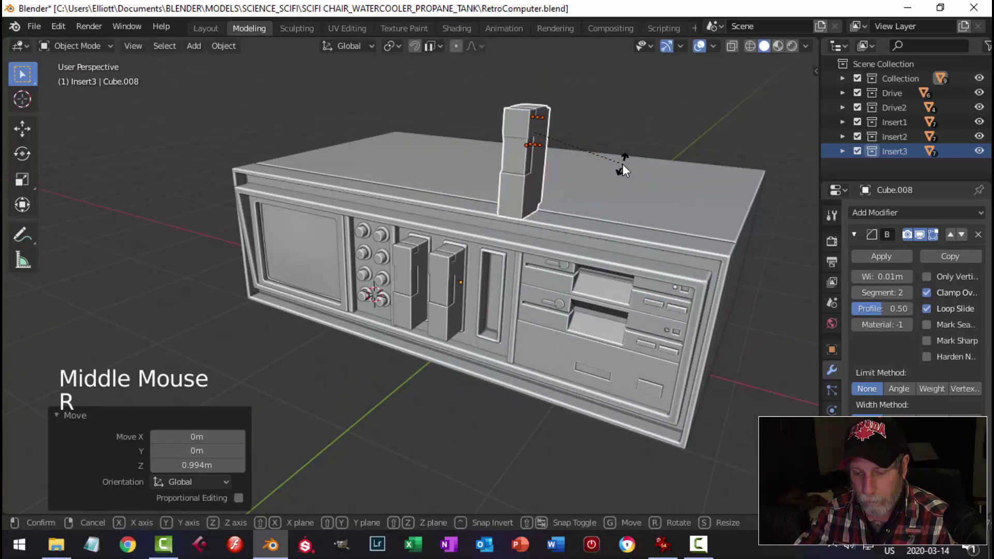
pyautogui.press('y')
pyautogui.press('9')
pyautogui.press('0')
pyautogui.press('Return')
pyautogui.moveTo(622, 164); pyautogui.dragTo(579, 196, button='middle')
pyautogui.press('r')
pyautogui.press('z')
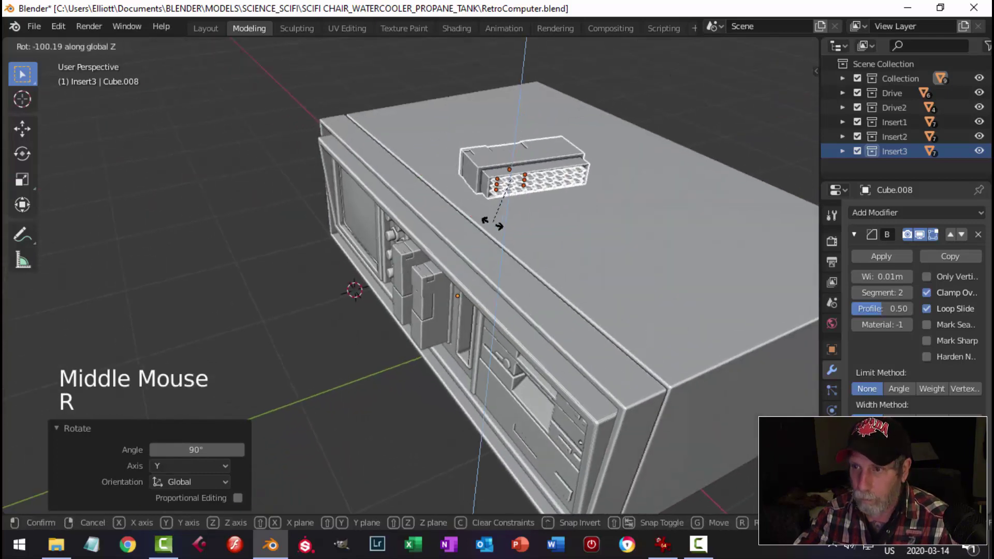
pyautogui.click(542, 145)
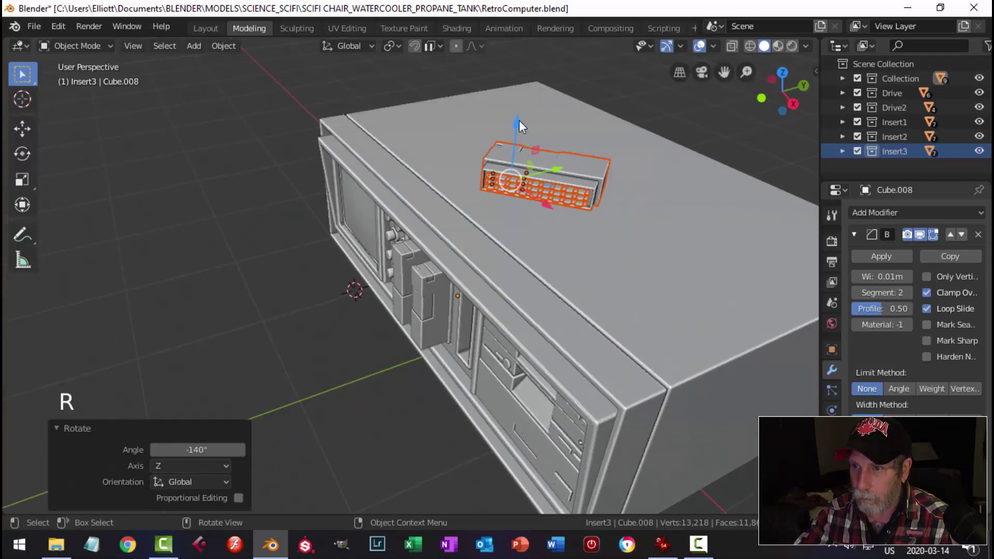
# - Lower the Insert3 cartridge along Z by 0.418 m plus a fine 0.00361 m so it rests on the computer case
pyautogui.moveTo(519, 124); pyautogui.dragTo(517, 182)
pyautogui.press('KP_1')
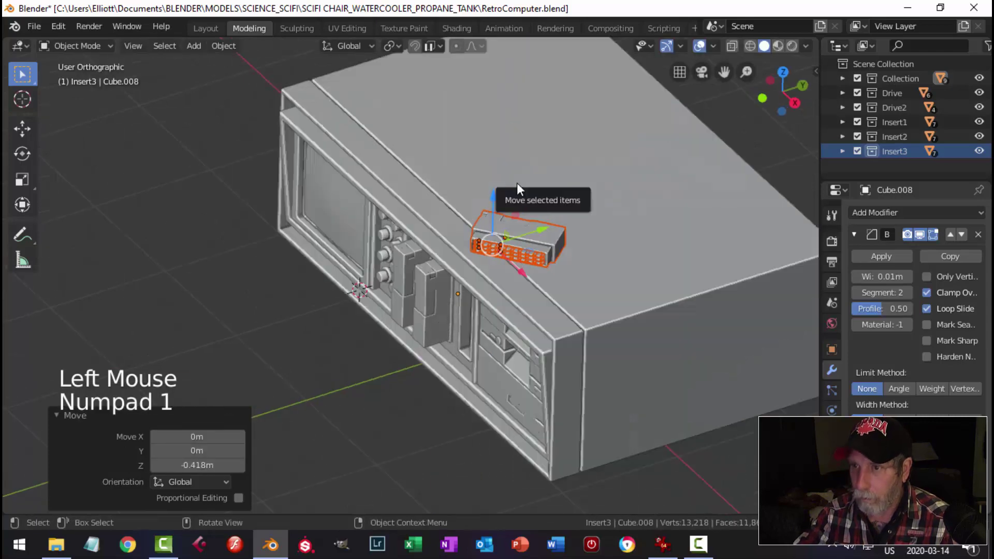
pyautogui.scroll(3, 622, 138)
pyautogui.keyDown('shift'); pyautogui.moveTo(622, 138); pyautogui.dragTo(598, 250, button='middle'); pyautogui.keyUp('shift')
pyautogui.scroll(3, 564, 169)
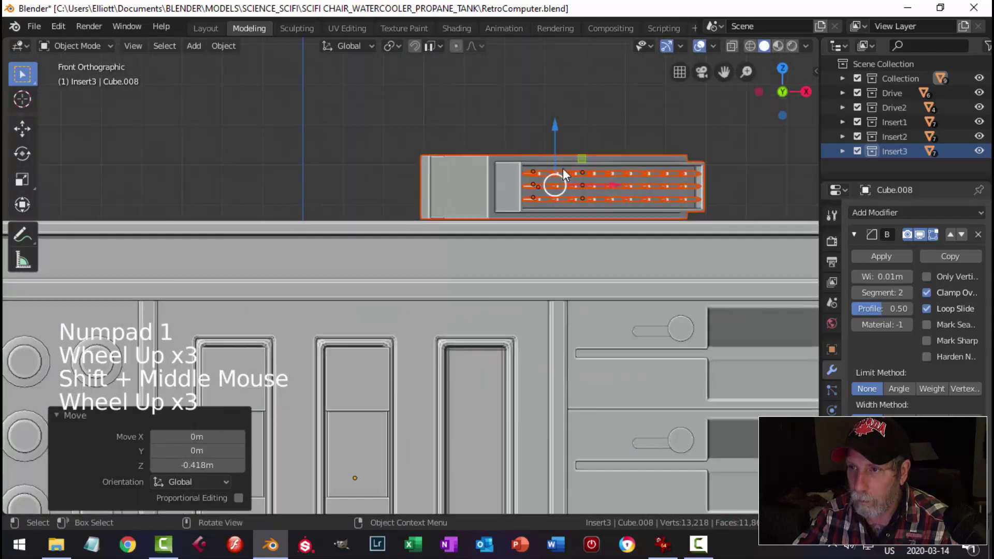
pyautogui.moveTo(554, 125); pyautogui.dragTo(552, 126)
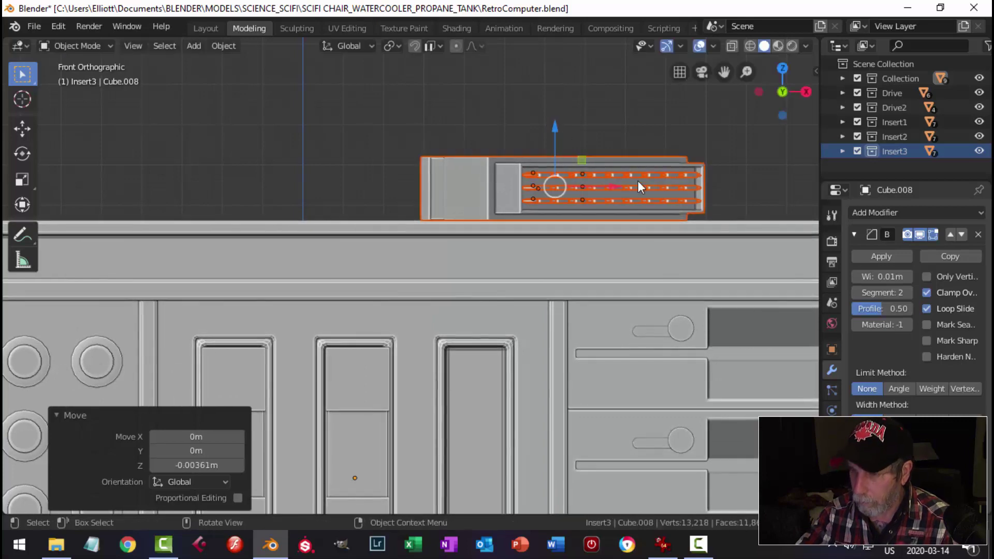
# - Slide the Insert3 cartridge horizontally to a spot near the front edge of the case top and clear the selection
pyautogui.press('KP_7')
pyautogui.scroll(-2, 554, 185)
pyautogui.moveTo(513, 161); pyautogui.dragTo(548, 196)
pyautogui.hotkey('alt', 'a')
pyautogui.moveTo(633, 340); pyautogui.dragTo(632, 248, button='middle')
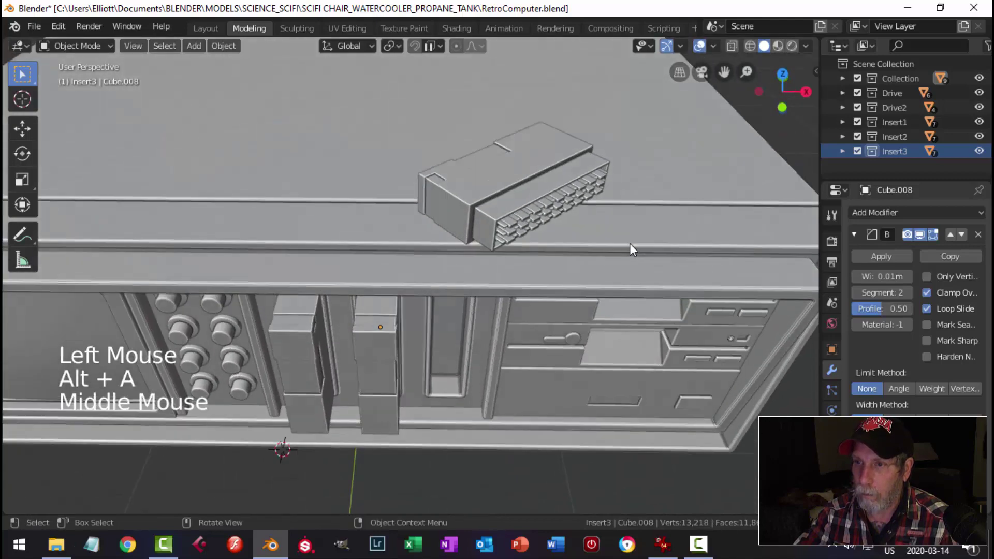
# - Inspect the computer and its three placed cartridges from the front and save the file
pyautogui.scroll(-4, 615, 279)
pyautogui.moveTo(601, 311); pyautogui.dragTo(611, 274, button='middle')
pyautogui.scroll(3, 575, 305)
pyautogui.scroll(-1, 564, 326)
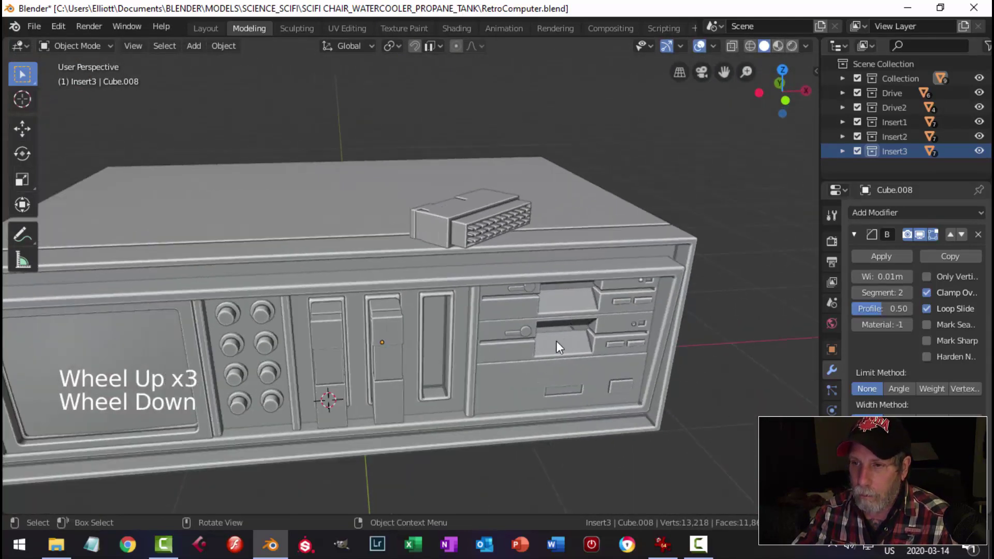
pyautogui.keyDown('shift'); pyautogui.moveTo(556, 340); pyautogui.dragTo(551, 256, button='middle'); pyautogui.keyUp('shift')
pyautogui.scroll(-2, 580, 282)
pyautogui.hotkey('ctrl', 's')
pyautogui.scroll(2, 489, 272)
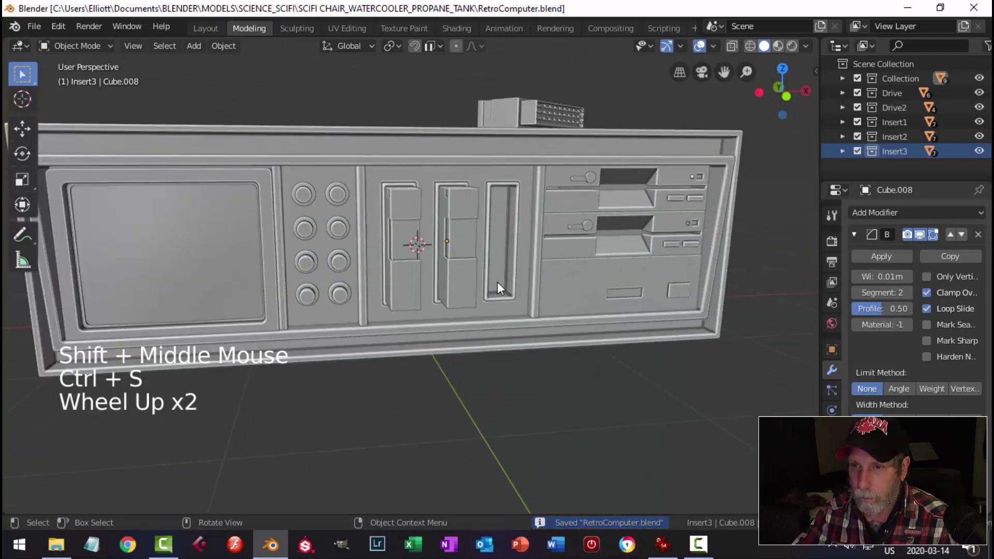
# - Reset the 3D cursor to the world origin with the whole model in view and save the file
pyautogui.moveTo(496, 281); pyautogui.dragTo(454, 281, button='middle')
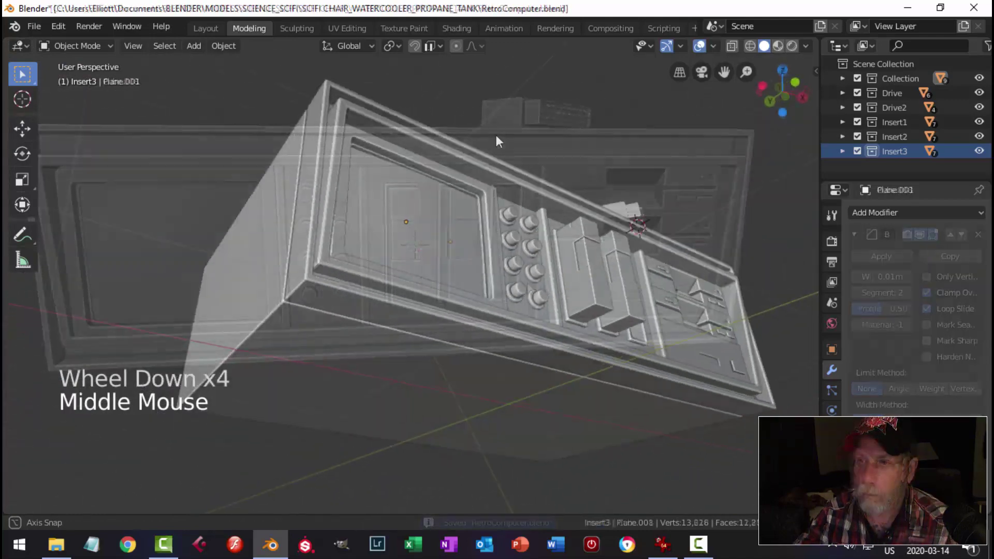
pyautogui.moveTo(495, 134); pyautogui.dragTo(409, 223, button='middle')
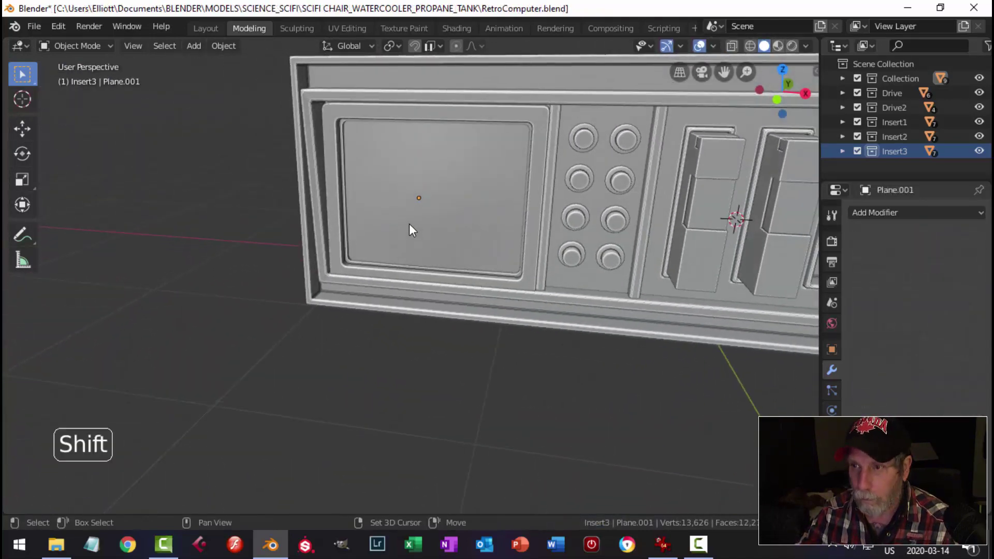
pyautogui.hotkey('shift', 'c')
pyautogui.scroll(3, 497, 286)
pyautogui.moveTo(497, 287); pyautogui.dragTo(411, 308, button='middle')
pyautogui.scroll(-2, 411, 309)
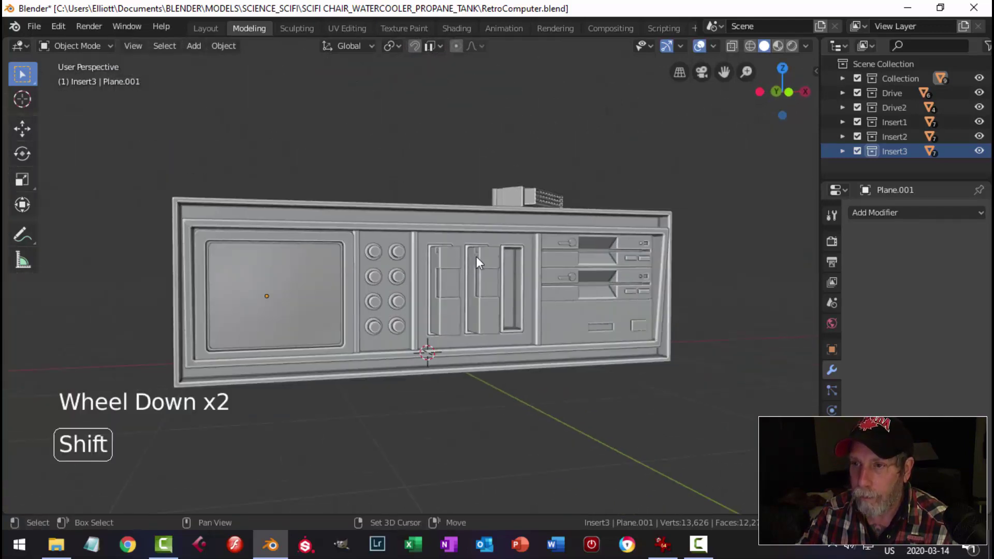
pyautogui.keyDown('shift'); pyautogui.moveTo(476, 256); pyautogui.dragTo(494, 269, button='middle'); pyautogui.keyUp('shift')
pyautogui.moveTo(494, 269)
pyautogui.mouseDown(button='middle')
pyautogui.moveTo(513, 283)
pyautogui.moveTo(501, 284)
pyautogui.mouseUp(button='middle')
pyautogui.hotkey('ctrl', 's')
# - Add a 2 m cube at the world origin and give it a level 1 subdivision
pyautogui.scroll(2, 501, 284)
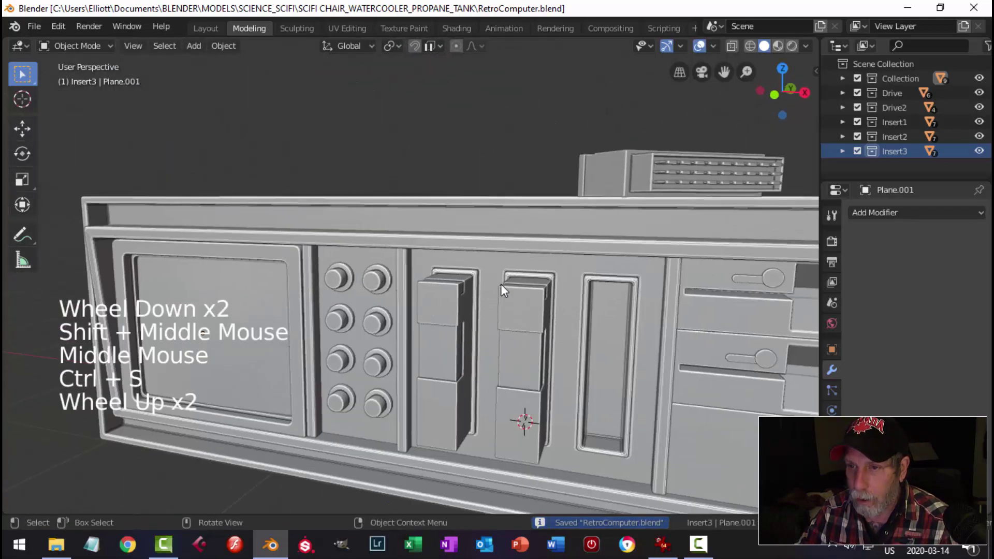
pyautogui.scroll(-2, 501, 284)
pyautogui.press('KP_1')
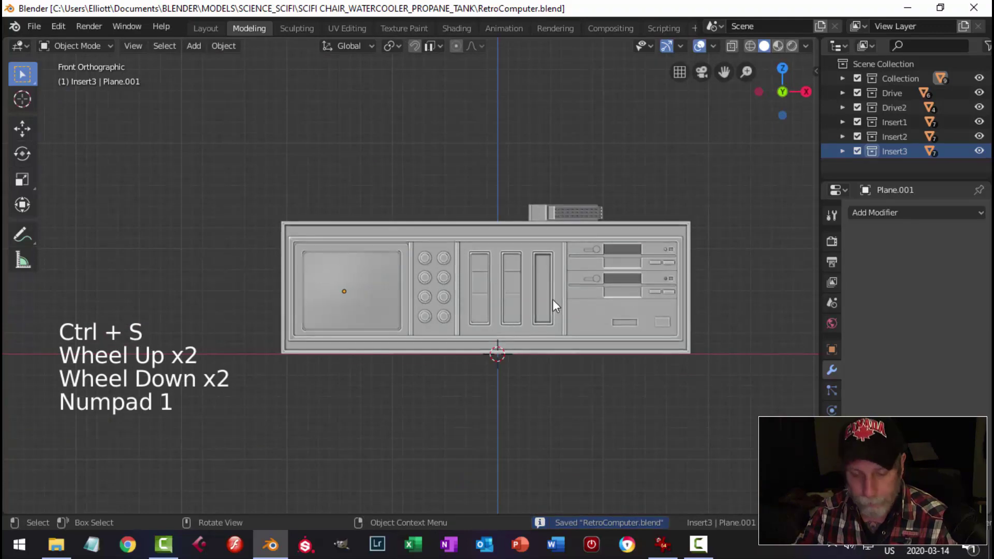
pyautogui.hotkey('shift', 'a')
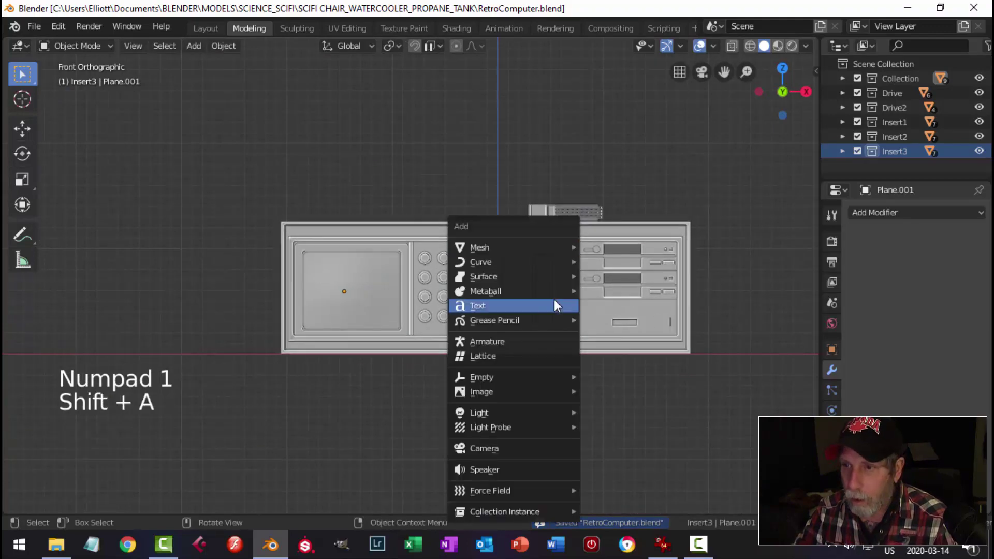
pyautogui.moveTo(515, 249)
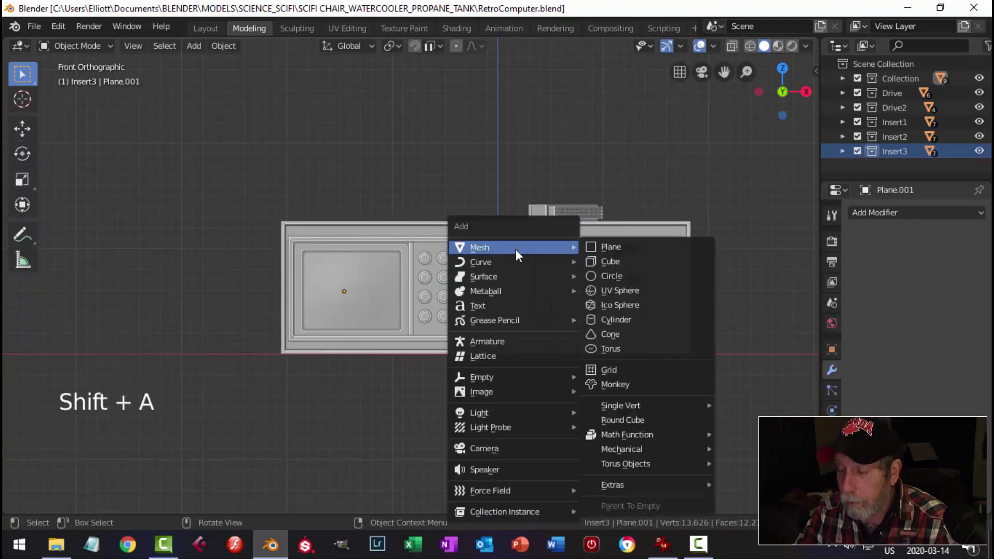
pyautogui.click(592, 261)
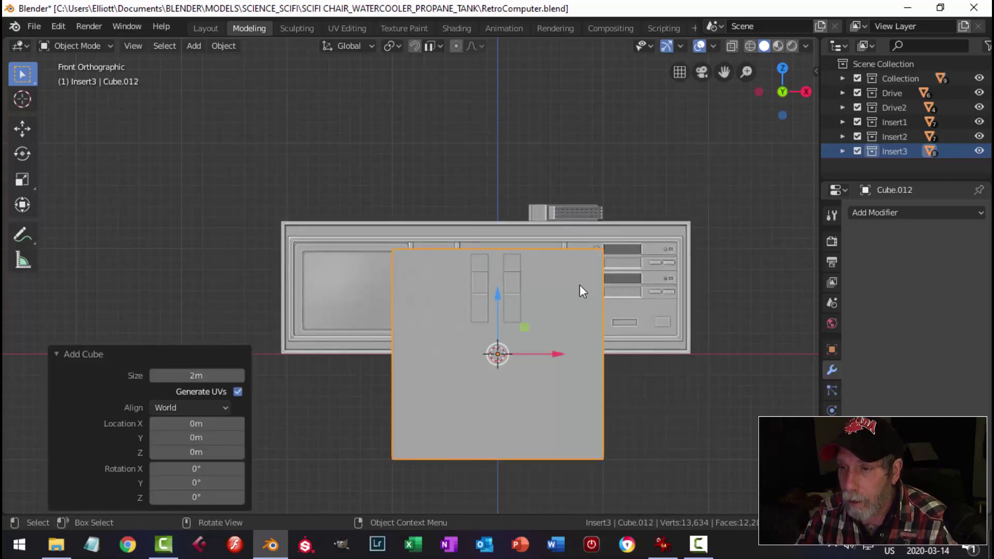
pyautogui.press('Tab')
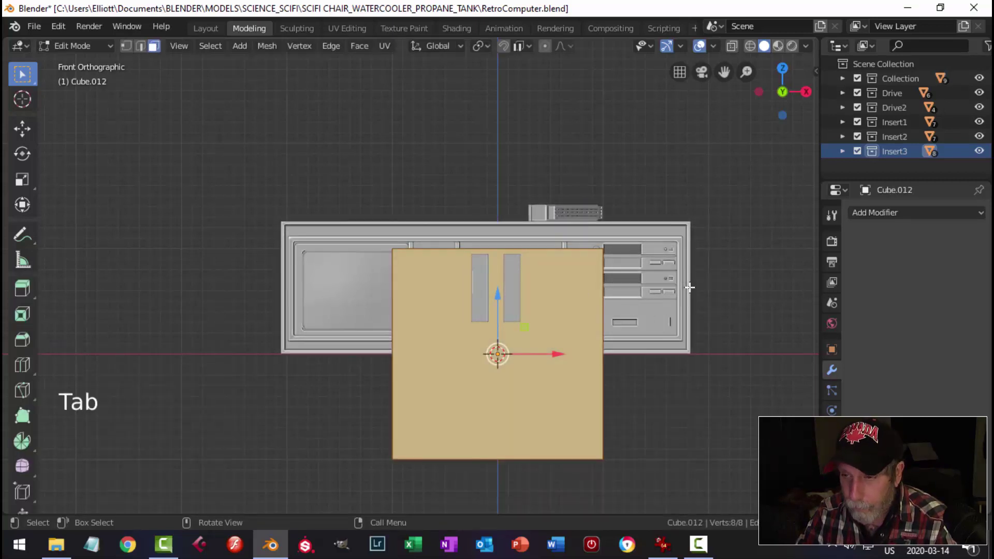
pyautogui.press('Tab')
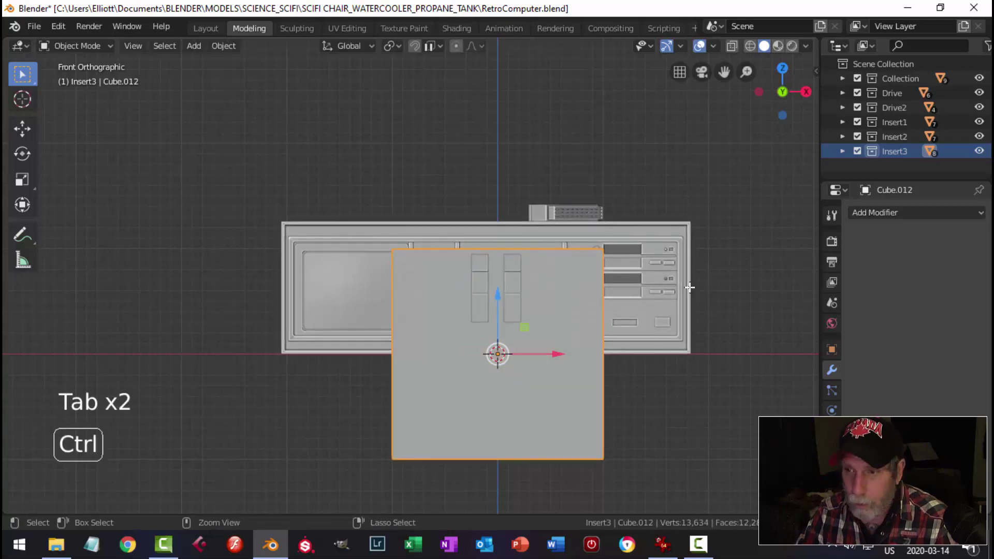
pyautogui.hotkey('ctrl', '1')
# - Move the subdivided cube along Y clear of the computer's front and apply its Subdivision modifier
pyautogui.press('KP_3')
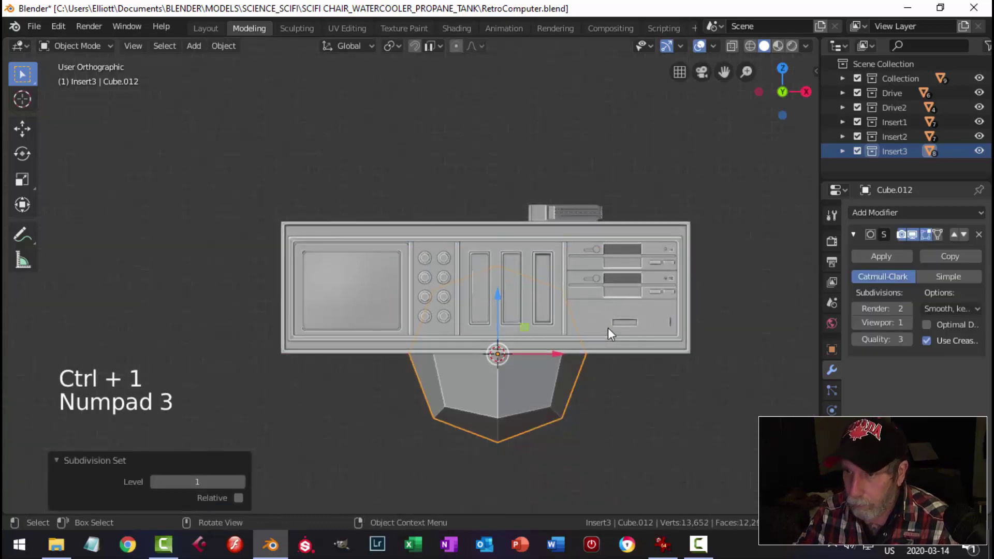
pyautogui.moveTo(431, 353); pyautogui.dragTo(228, 354)
pyautogui.keyDown('shift'); pyautogui.moveTo(282, 339); pyautogui.dragTo(412, 254, button='middle'); pyautogui.keyUp('shift')
pyautogui.press('Tab')
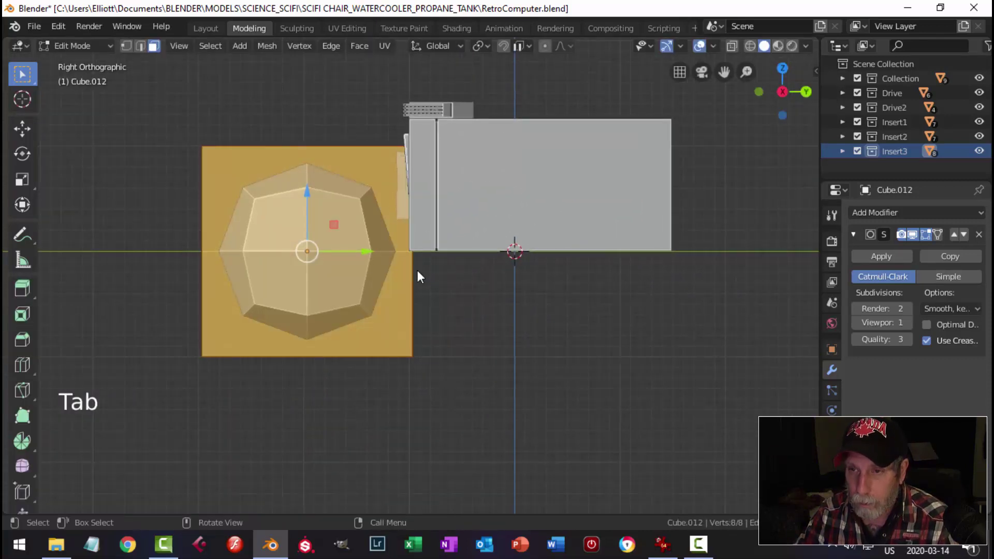
pyautogui.press('Tab')
pyautogui.moveTo(383, 295); pyautogui.dragTo(399, 296, button='middle')
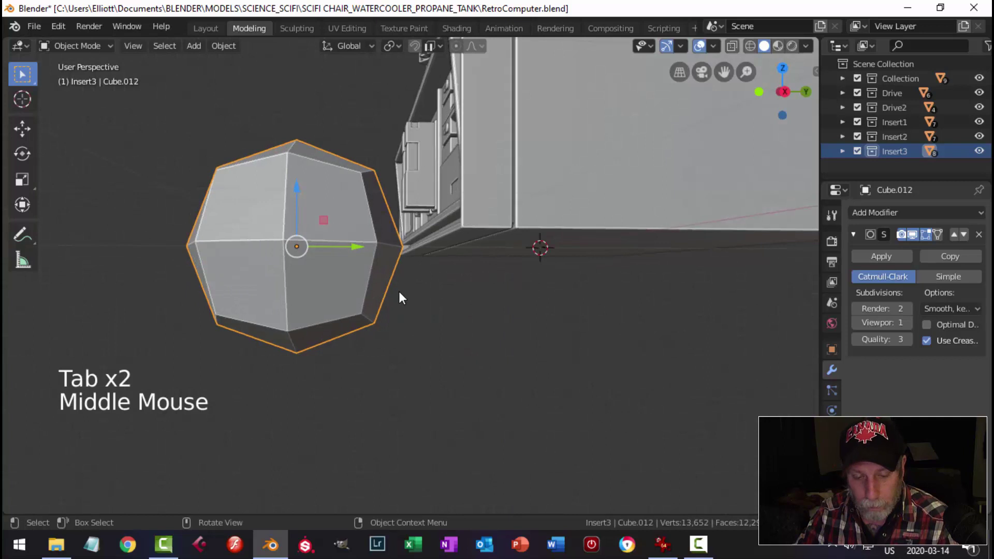
pyautogui.click(856, 255)
# - Delete the vertices of the rounded cube's rear half, the side facing the computer
pyautogui.press('Tab')
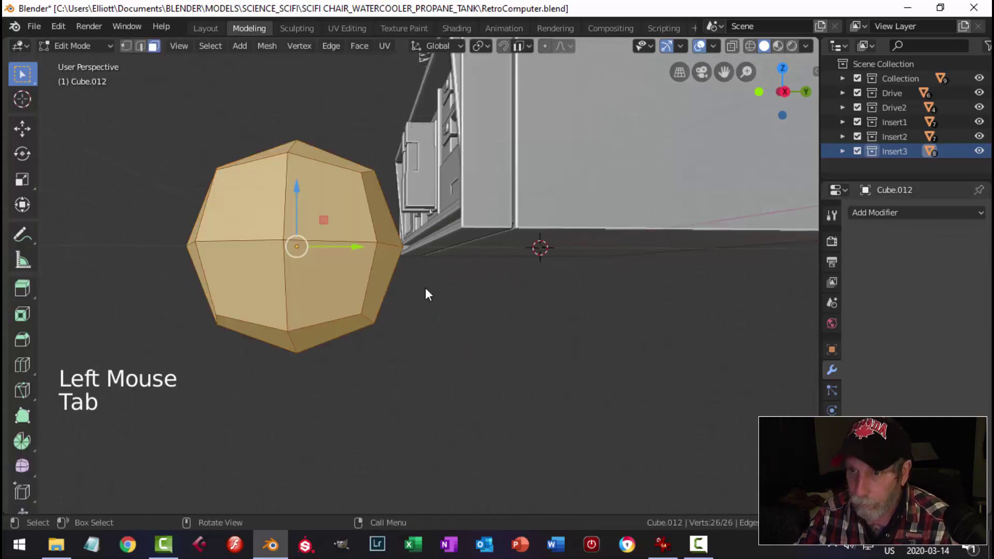
pyautogui.press('KP_3')
pyautogui.press('z')
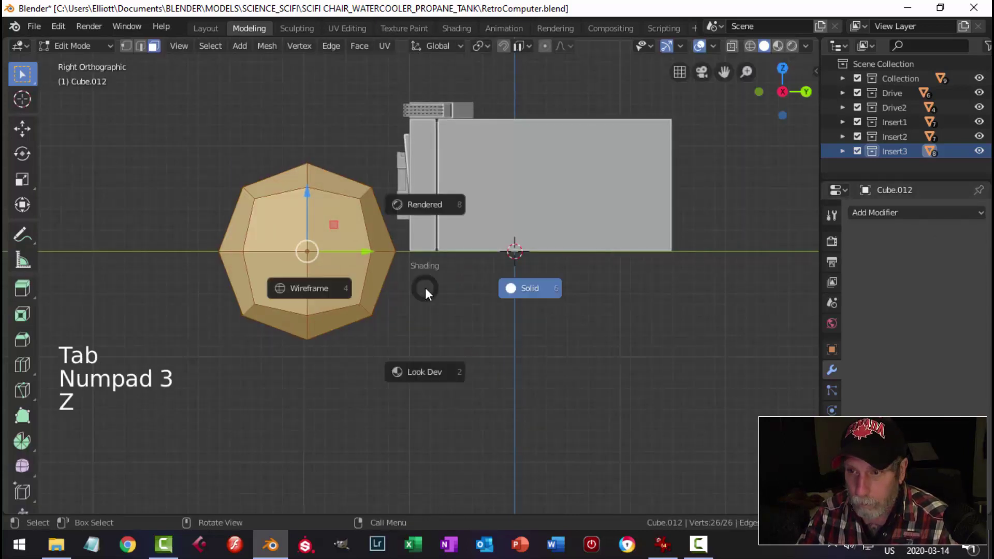
pyautogui.press('1')
pyautogui.hotkey('alt', 'a')
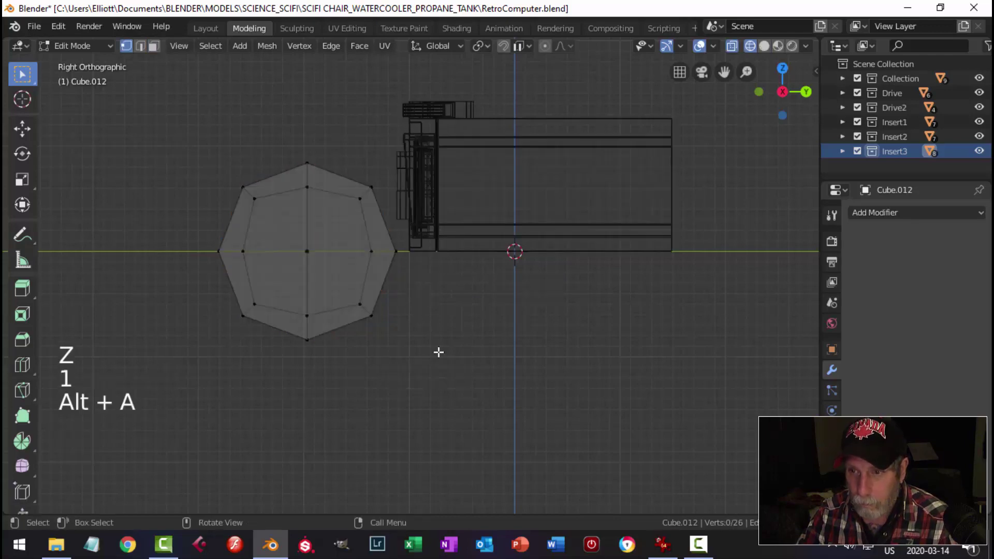
pyautogui.moveTo(463, 394); pyautogui.dragTo(331, 126)
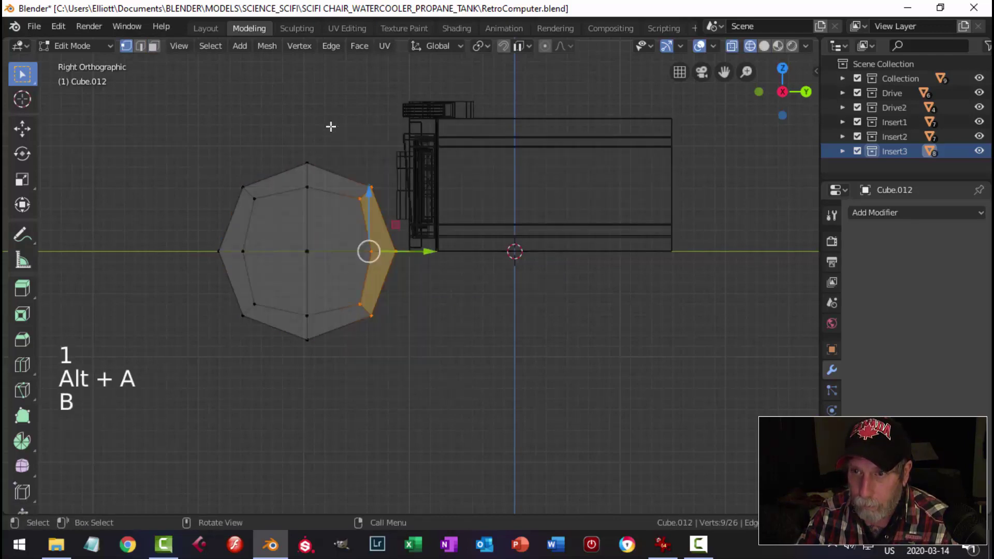
pyautogui.press('x')
pyautogui.click(322, 125)
# - Scale the whole half-dome mesh uniformly to 0.282
pyautogui.press('a')
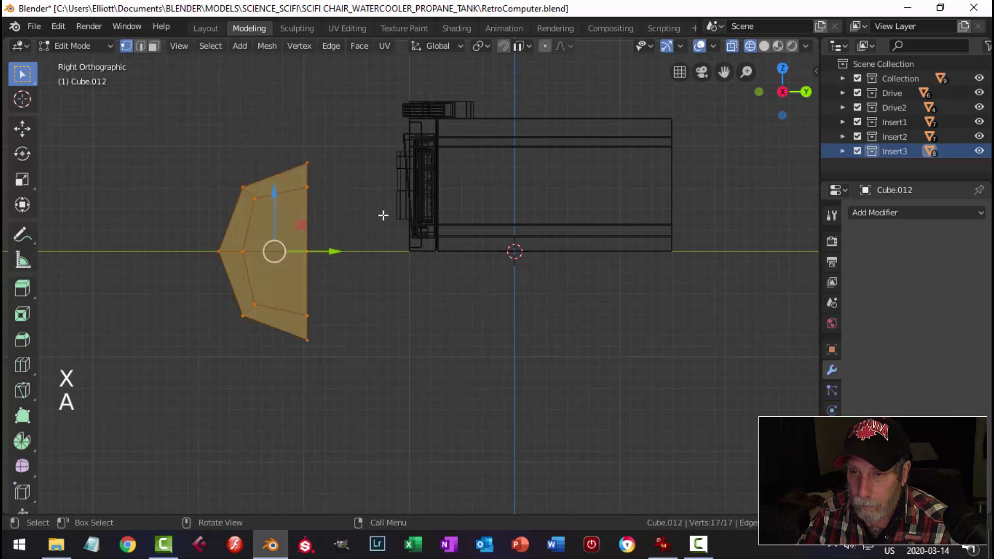
pyautogui.press('s')
pyautogui.click(353, 249)
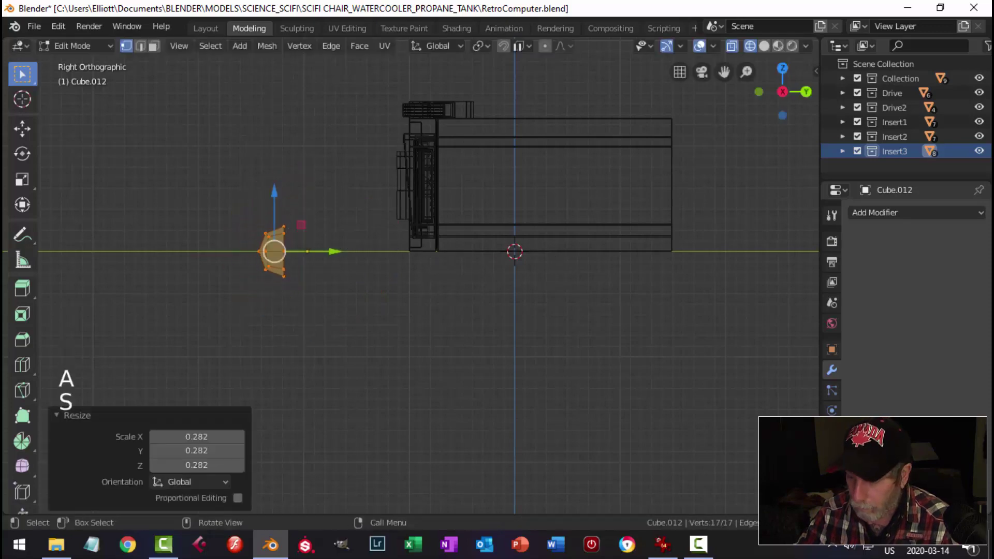
pyautogui.press('KP_1')
pyautogui.scroll(4, 365, 246)
pyautogui.keyDown('shift'); pyautogui.moveTo(366, 246); pyautogui.dragTo(341, 295, button='middle'); pyautogui.keyUp('shift')
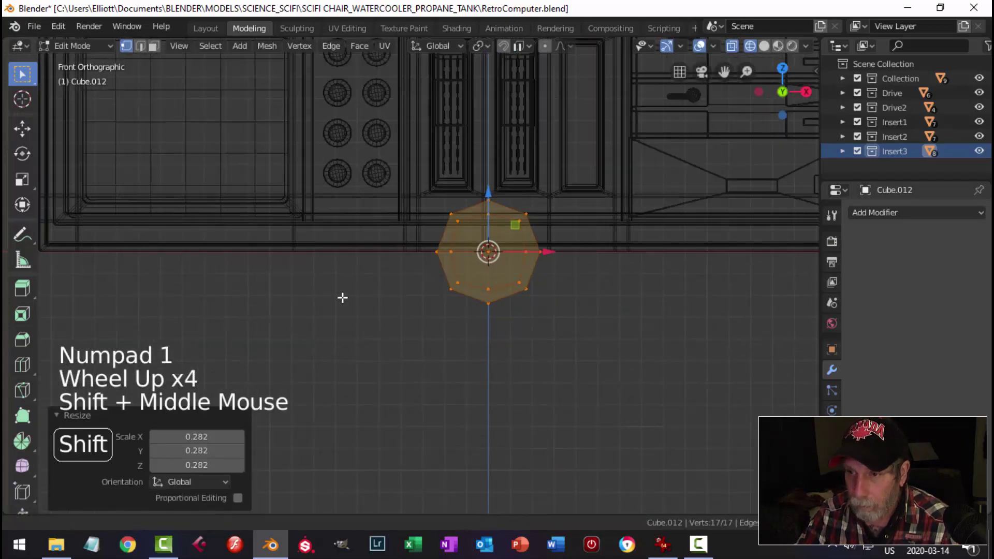
pyautogui.scroll(2, 361, 307)
# - Bevel the half-dome's vertical and horizontal centre edge loops in solid shading, about 0.0086 m wide with one segment
pyautogui.hotkey('alt', 'a')
pyautogui.press('z')
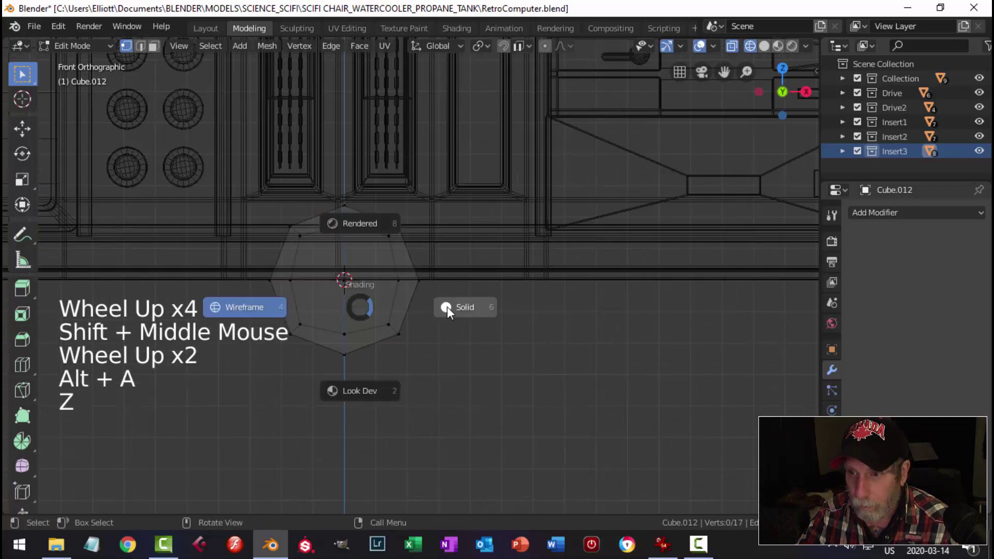
pyautogui.keyDown('shift'); pyautogui.moveTo(377, 325); pyautogui.dragTo(401, 263, button='middle'); pyautogui.keyUp('shift')
pyautogui.scroll(1, 393, 230)
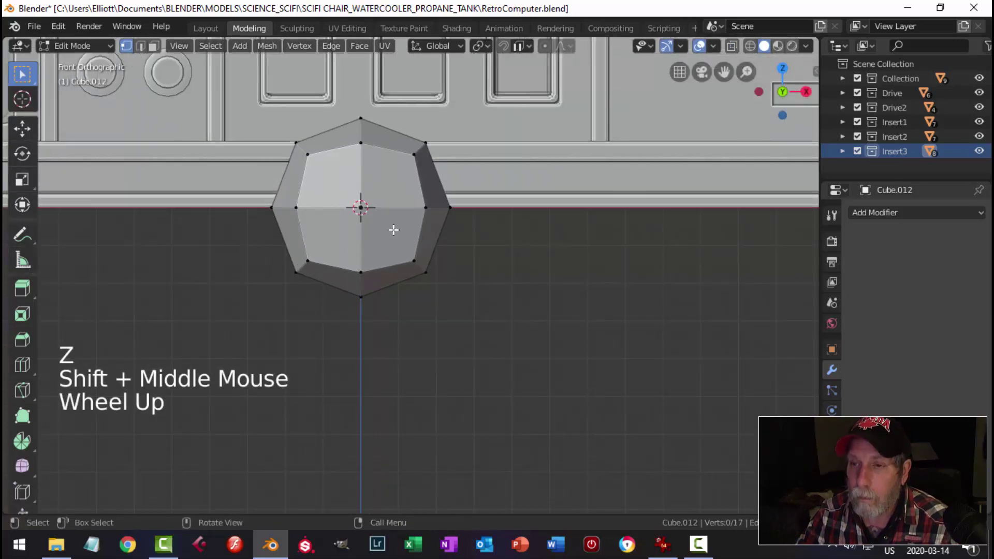
pyautogui.press('2')
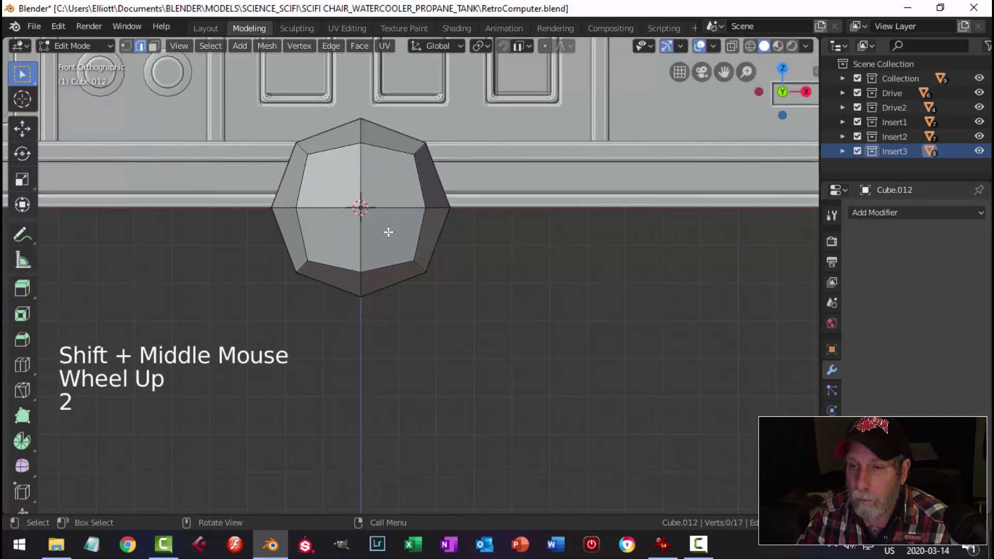
pyautogui.scroll(1, 388, 232)
pyautogui.keyDown('alt'); pyautogui.keyDown('shift'); pyautogui.click(350, 156); pyautogui.keyUp('shift'); pyautogui.keyUp('alt')
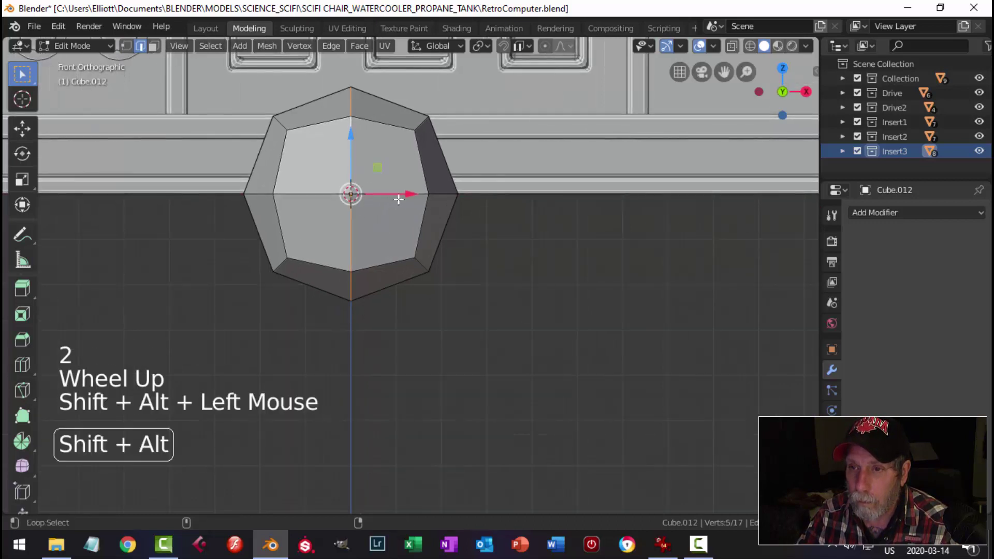
pyautogui.keyDown('shift'); pyautogui.moveTo(446, 246); pyautogui.dragTo(485, 246, button='middle'); pyautogui.keyUp('shift')
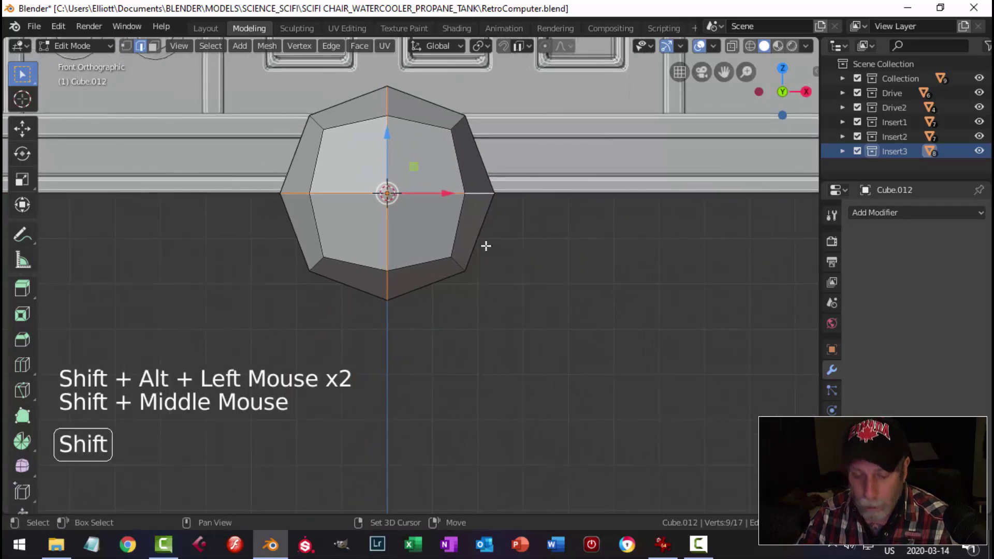
pyautogui.hotkey('ctrl', 'b')
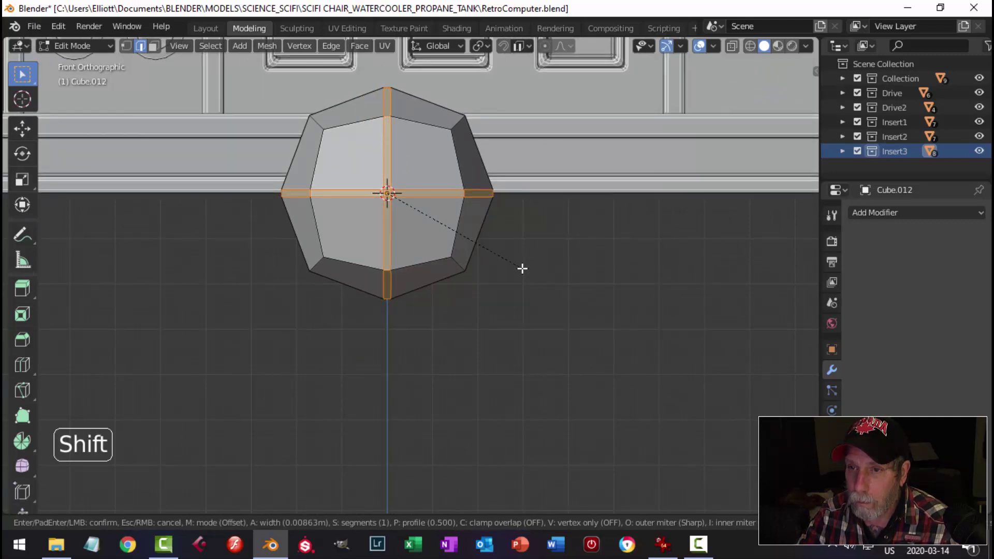
pyautogui.click(521, 268)
# - Select only the front-facing faces of the half-dome's narrow cross strip, including the centre face
pyautogui.hotkey('alt', 'a')
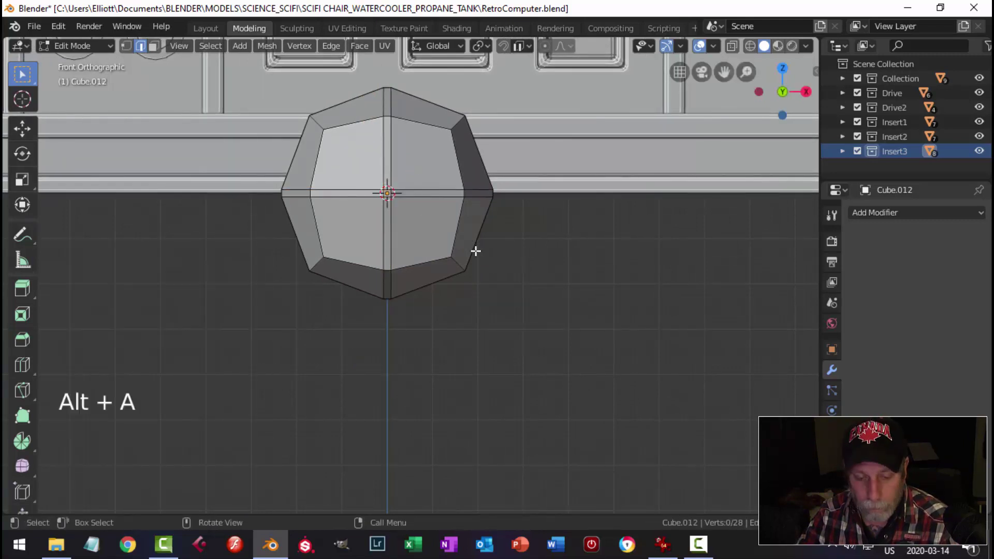
pyautogui.press('3')
pyautogui.click(386, 156)
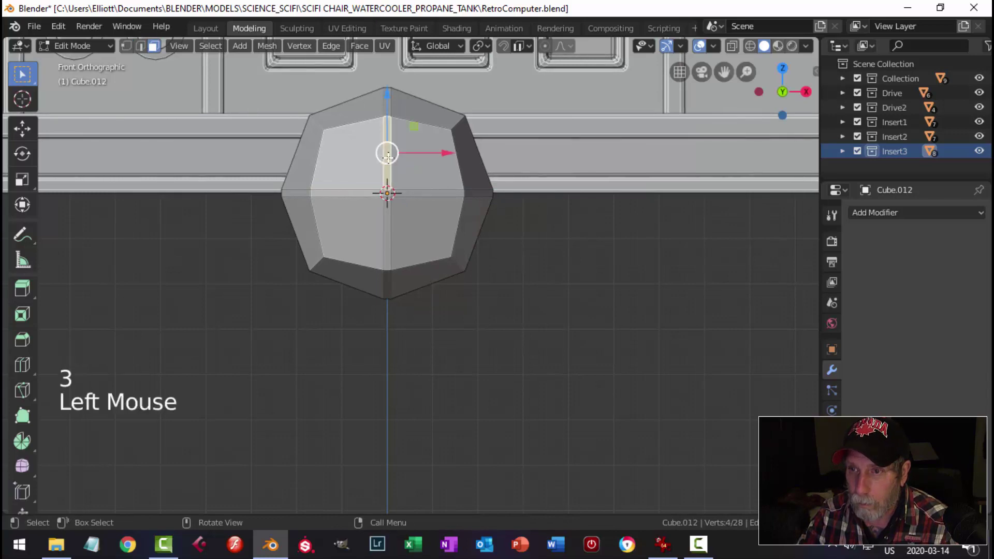
pyautogui.keyDown('shift'); pyautogui.click(413, 195); pyautogui.keyUp('shift')
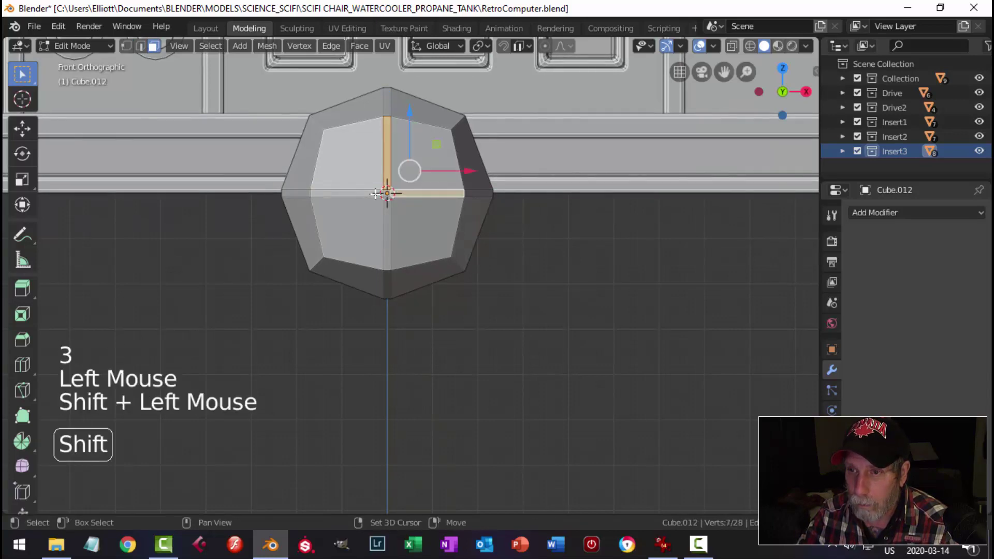
pyautogui.keyDown('shift'); pyautogui.click(386, 234); pyautogui.keyUp('shift')
pyautogui.moveTo(459, 237); pyautogui.dragTo(471, 290, button='middle')
pyautogui.scroll(-3, 472, 235)
pyautogui.press('KP_Decimal')
pyautogui.press('e')
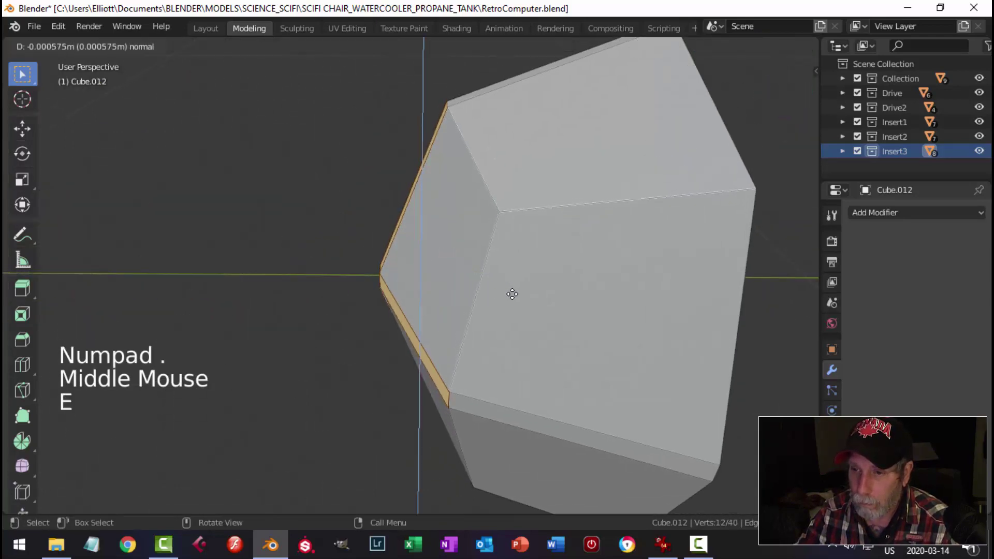
pyautogui.rightClick(523, 294)
pyautogui.click(487, 46)
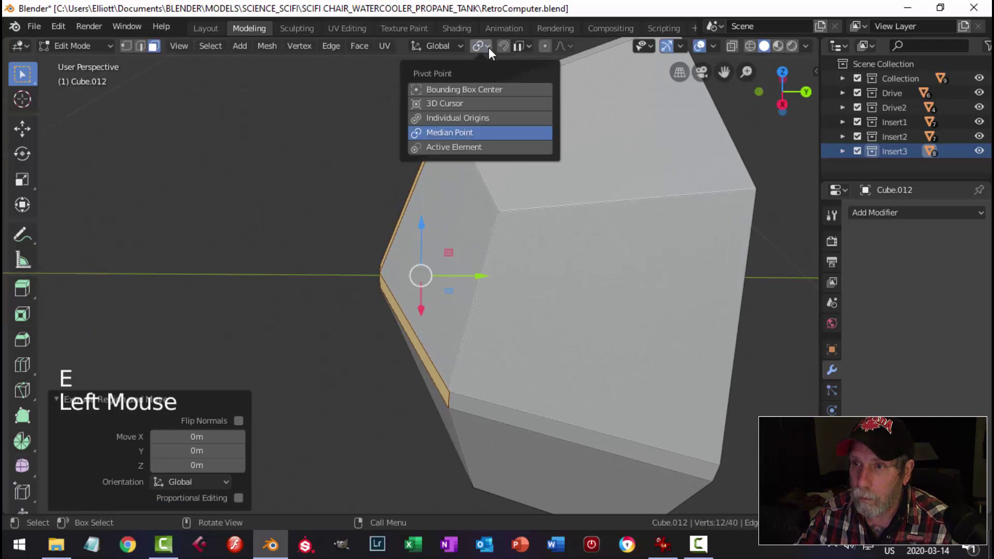
pyautogui.moveTo(450, 204); pyautogui.dragTo(644, 251, button='middle')
pyautogui.hotkey('ctrl', 'z')
# - Extrude the cross faces 0.0337 m inward along their normals and scale them to 0.9 along X
pyautogui.press('e')
pyautogui.click(545, 279)
pyautogui.press('s')
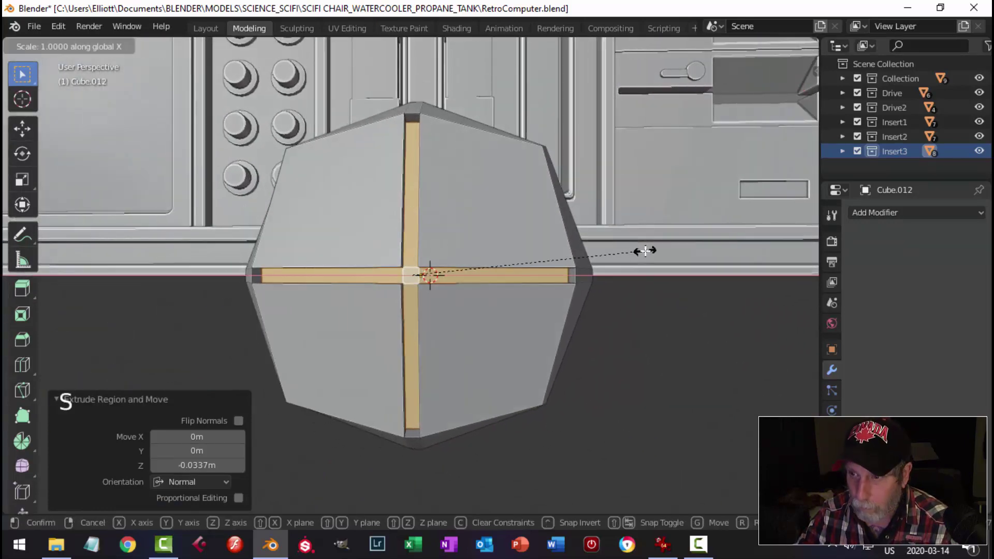
pyautogui.press('x')
pyautogui.click(621, 252)
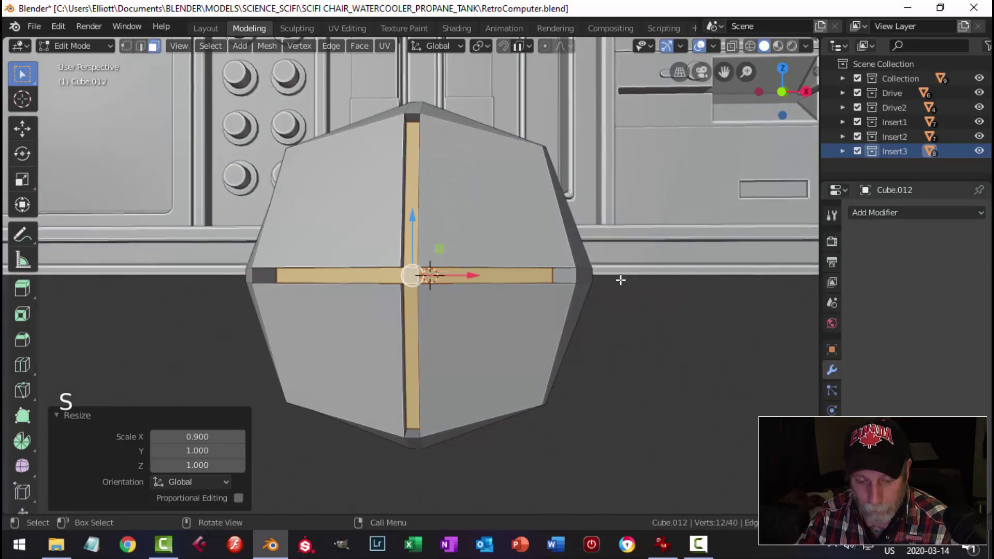
pyautogui.press('s')
pyautogui.rightClick(600, 269)
pyautogui.hotkey('alt', 'a')
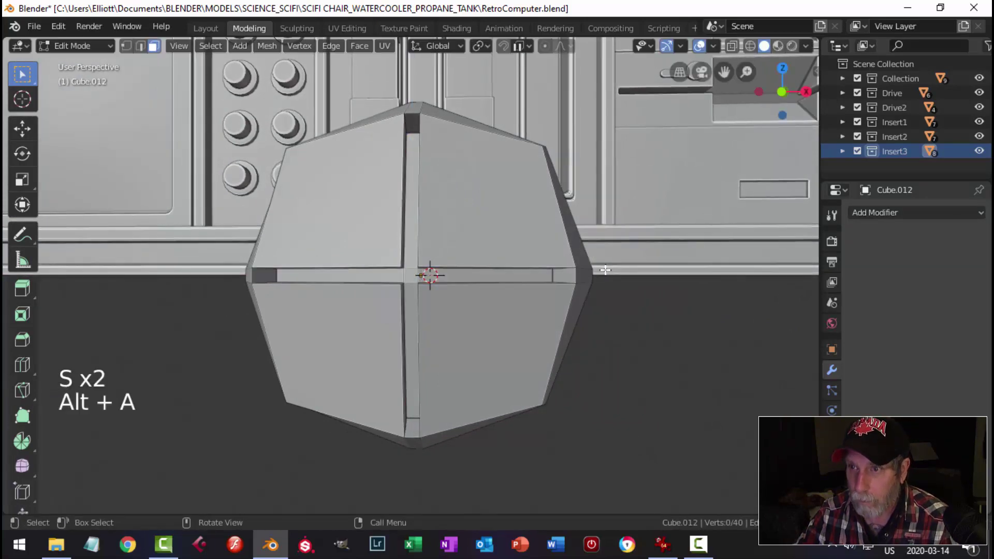
# - Flatten the whole half-dome mesh to 0.532 along Y and shrink it uniformly to screw-head size
pyautogui.press('Tab')
pyautogui.hotkey('alt', 'a')
pyautogui.scroll(-4, 569, 279)
pyautogui.moveTo(561, 281); pyautogui.dragTo(488, 306, button='middle')
pyautogui.click(543, 295)
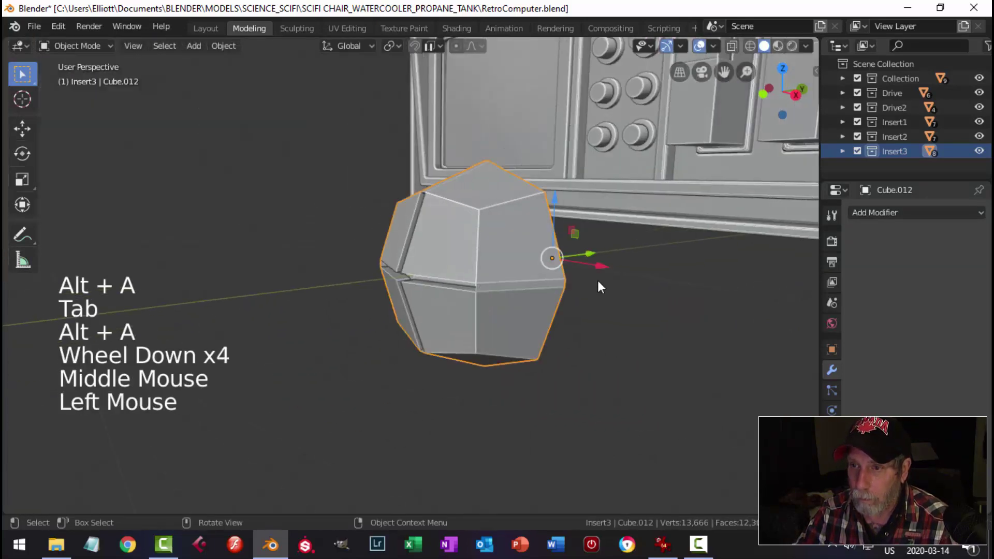
pyautogui.press('Tab')
pyautogui.press('a')
pyautogui.moveTo(594, 279); pyautogui.dragTo(563, 297, button='middle')
pyautogui.press('s')
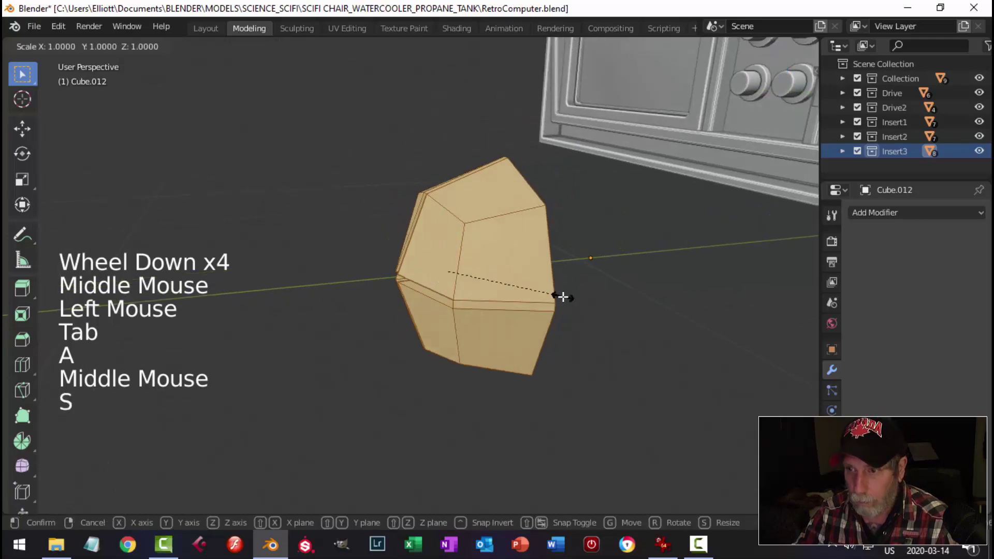
pyautogui.press('y')
pyautogui.click(499, 291)
pyautogui.press('s')
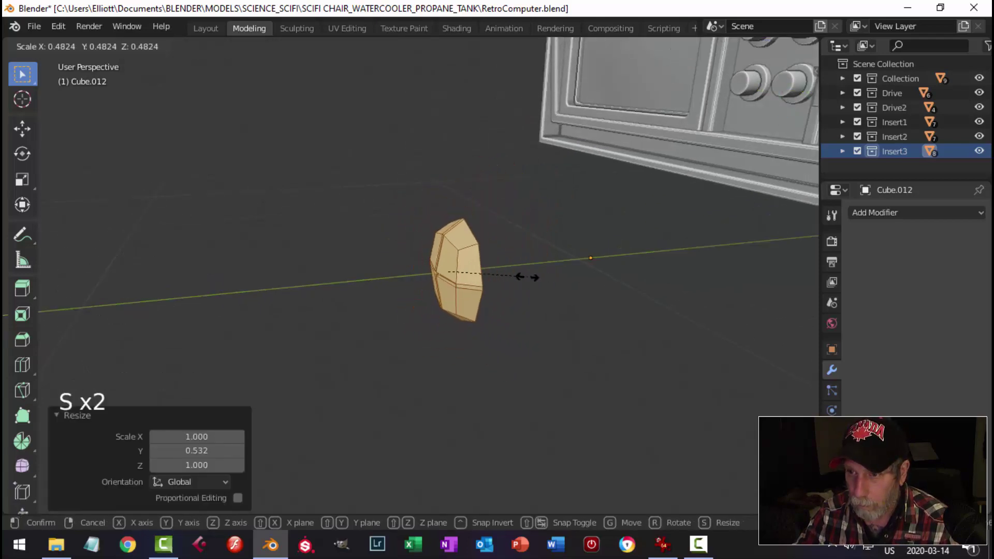
pyautogui.press('Tab')
# - Apply smooth shading to the cross-slotted screw head
pyautogui.moveTo(486, 292); pyautogui.dragTo(604, 271, button='middle')
pyautogui.hotkey('alt', 'a')
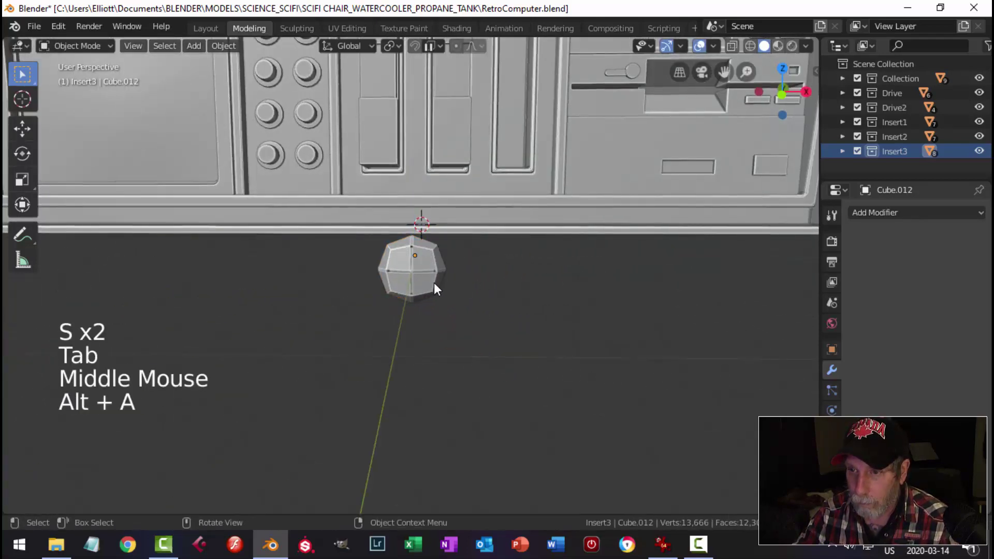
pyautogui.click(433, 281)
pyautogui.rightClick(432, 282)
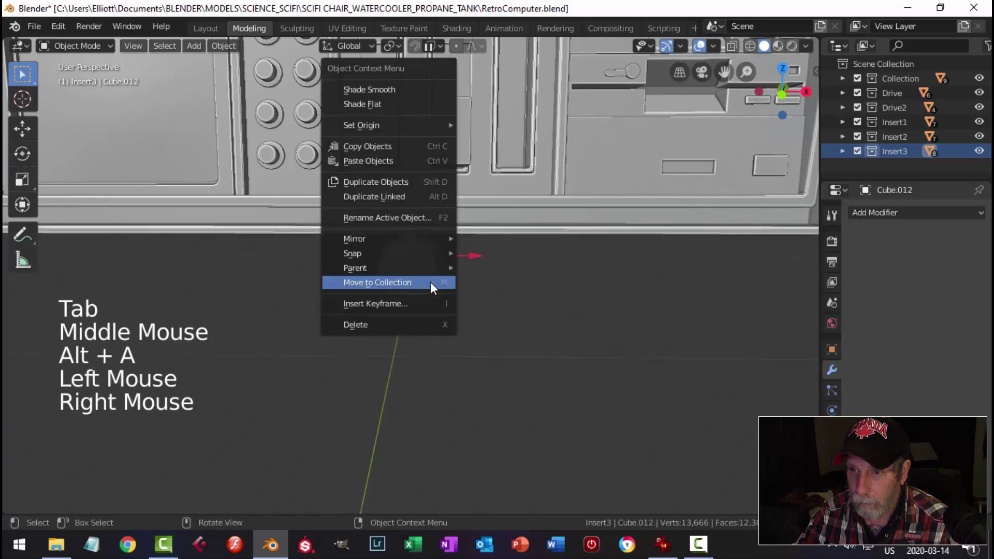
pyautogui.click(408, 88)
pyautogui.hotkey('alt', 'a')
pyautogui.moveTo(545, 292); pyautogui.dragTo(465, 302, button='middle')
pyautogui.click(480, 275)
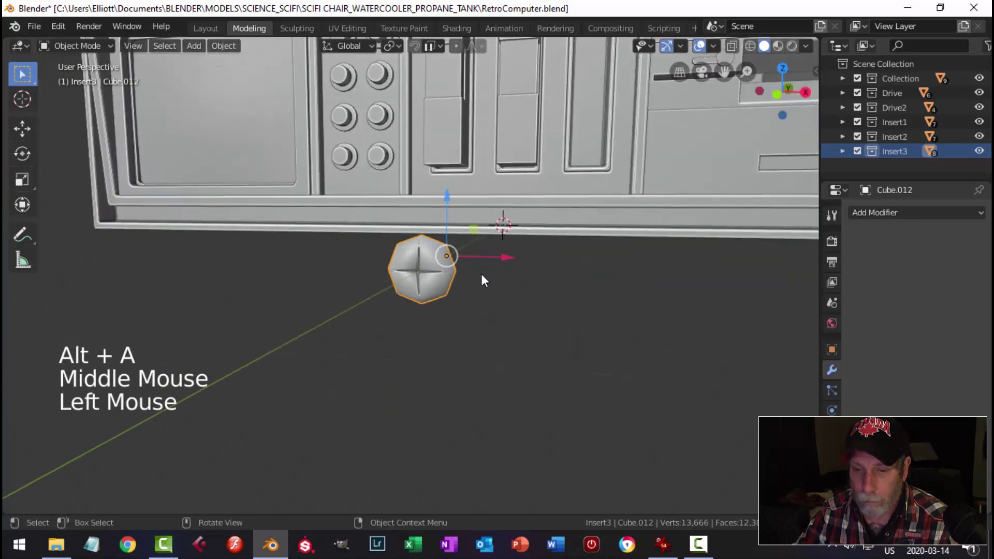
# - Try a level 1 Subdivision Surface on the screw head
pyautogui.hotkey('ctrl', '1')
pyautogui.scroll(3, 483, 280)
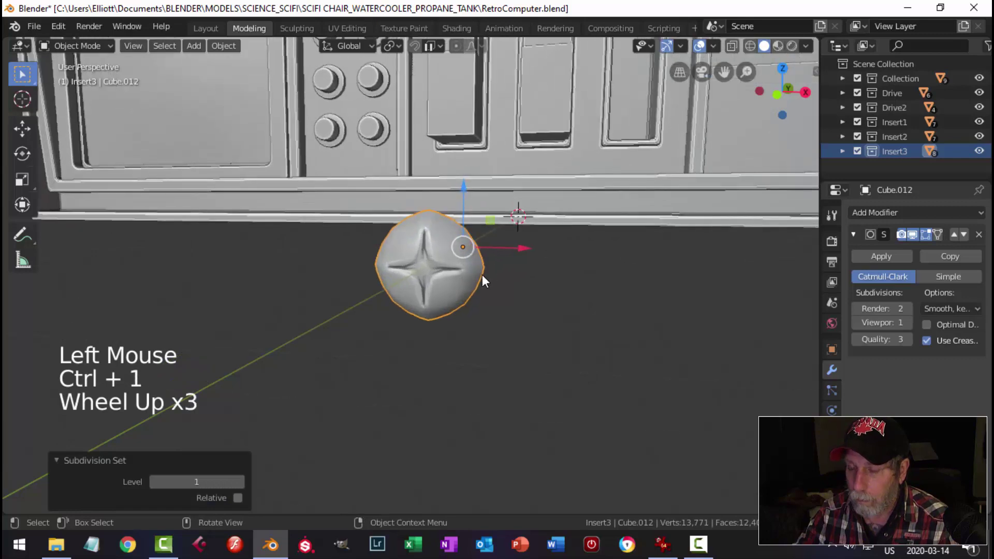
pyautogui.scroll(-2, 482, 280)
pyautogui.hotkey('ctrl', 'z')
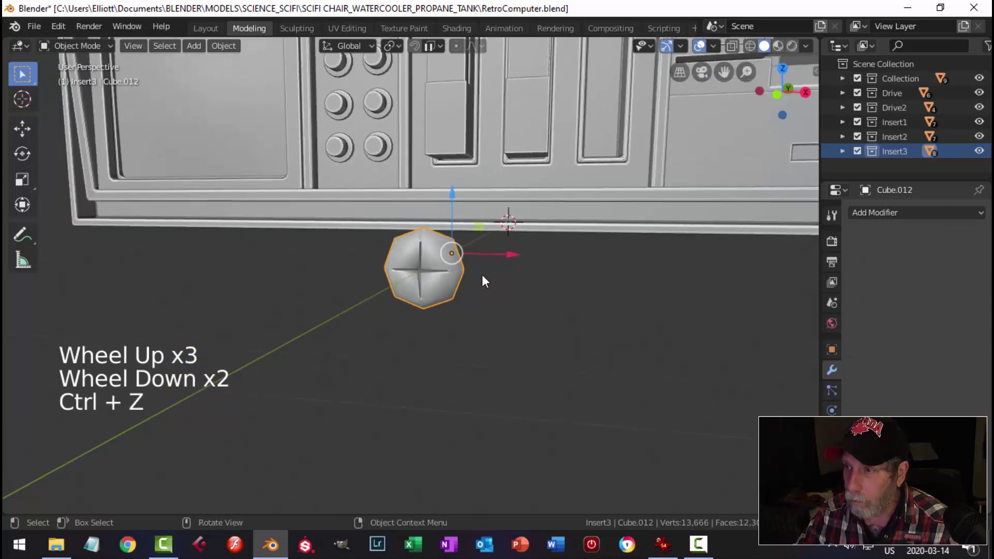
# - Add an Edge Split modifier with a 30° split angle to the screw head
pyautogui.click(908, 213)
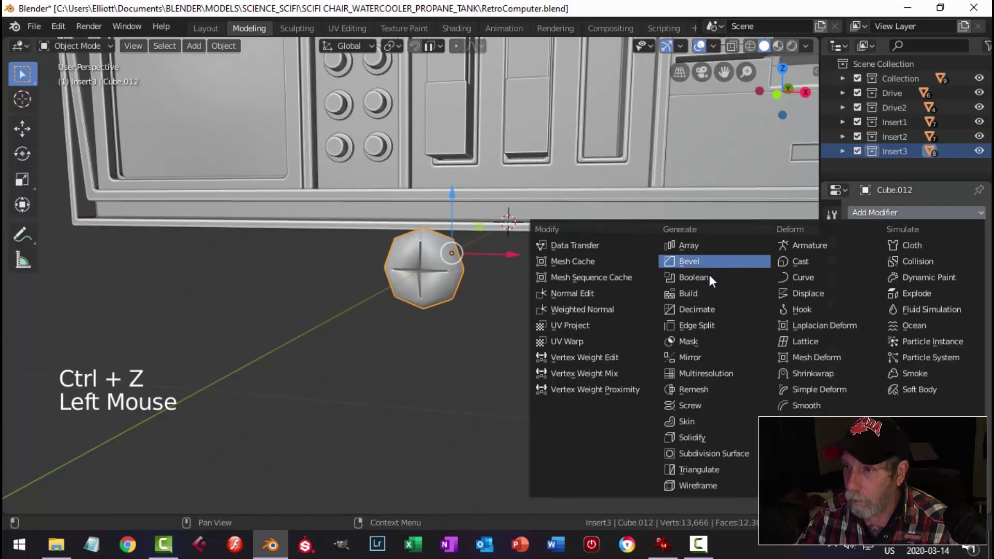
pyautogui.click(710, 321)
pyautogui.scroll(2, 496, 296)
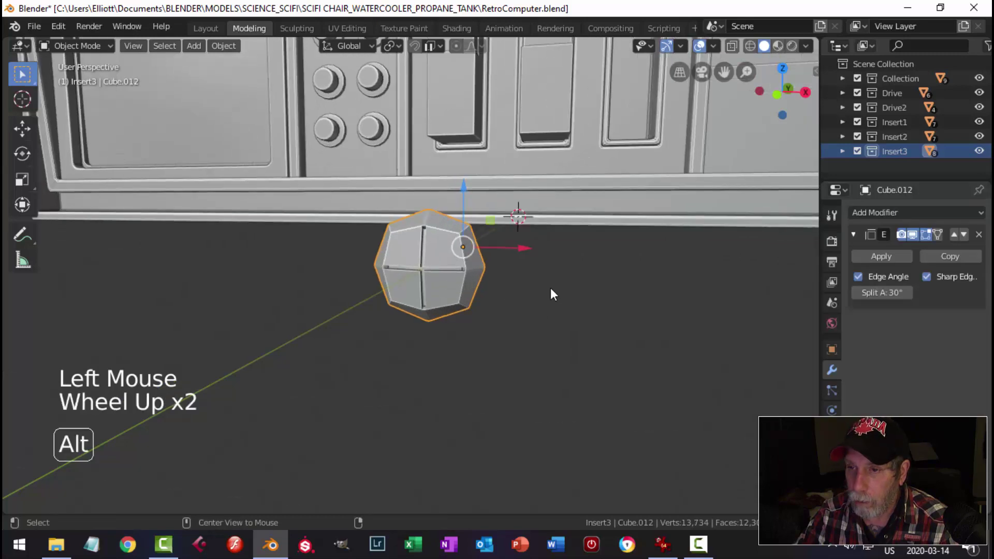
pyautogui.hotkey('alt', 'a')
pyautogui.moveTo(550, 287); pyautogui.dragTo(542, 312, button='middle')
pyautogui.scroll(-6, 539, 280)
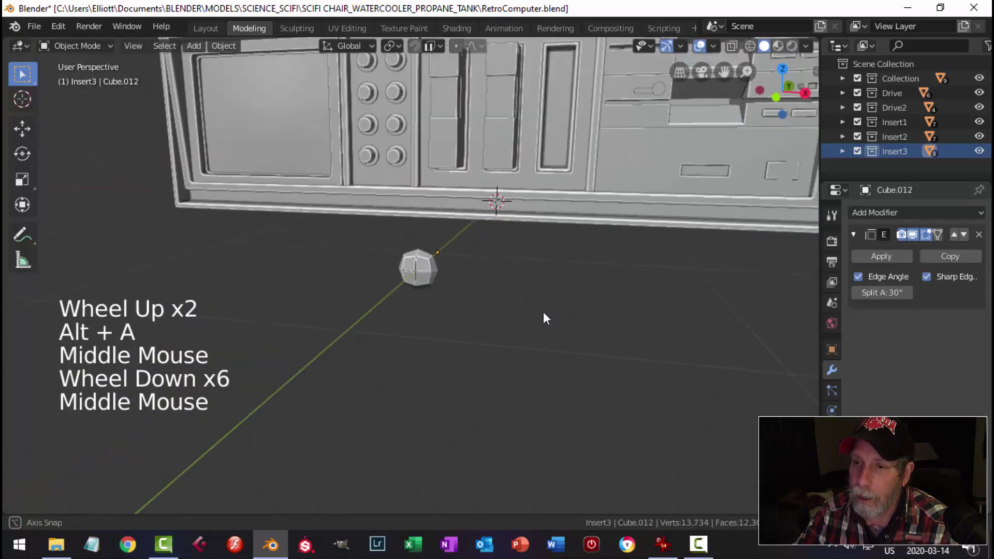
# - Scale the screw head uniformly to 0.279 and set its origin to its geometry
pyautogui.scroll(2, 475, 300)
pyautogui.scroll(4, 458, 290)
pyautogui.click(443, 280)
pyautogui.press('s')
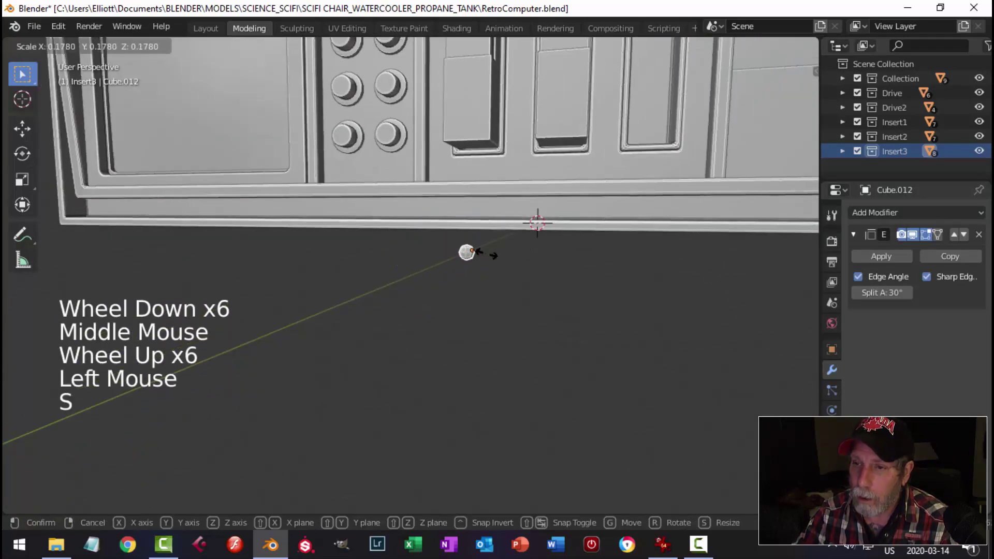
pyautogui.click(558, 252)
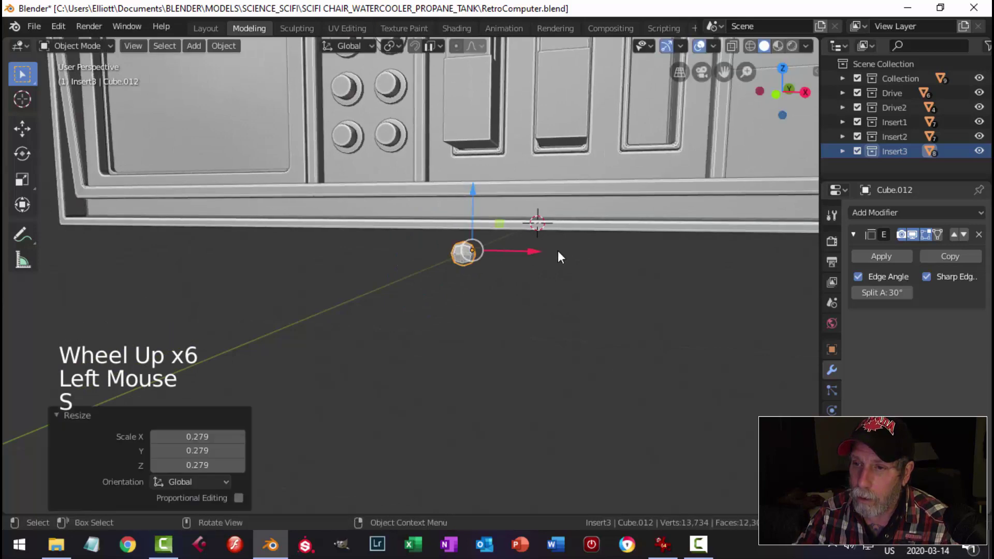
pyautogui.click(228, 49)
pyautogui.moveTo(278, 73)
pyautogui.click(386, 88)
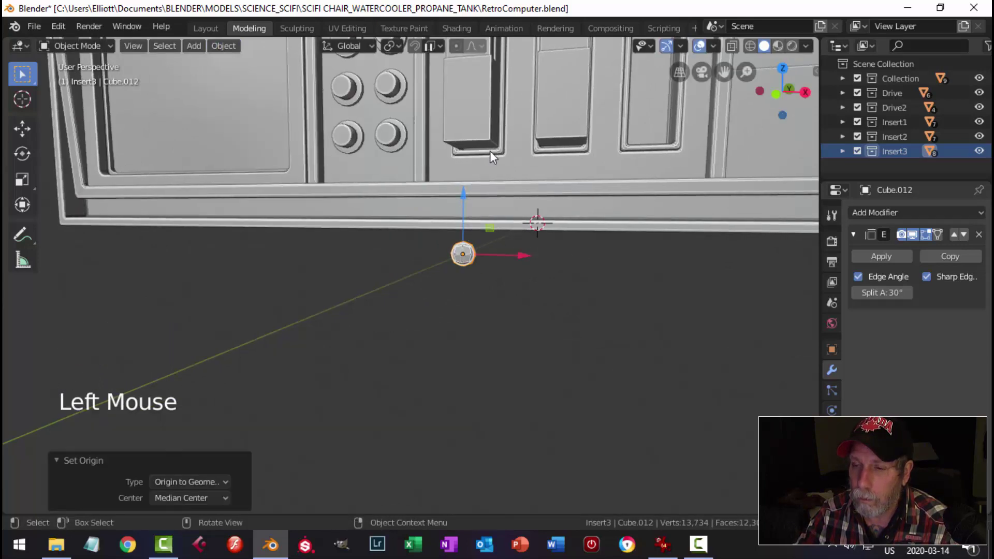
# - Rescale the screw head uniformly about its new origin
pyautogui.scroll(-3, 558, 227)
pyautogui.hotkey('alt', 'a')
pyautogui.moveTo(558, 227); pyautogui.dragTo(520, 232, button='middle')
pyautogui.scroll(2, 570, 248)
pyautogui.click(585, 255)
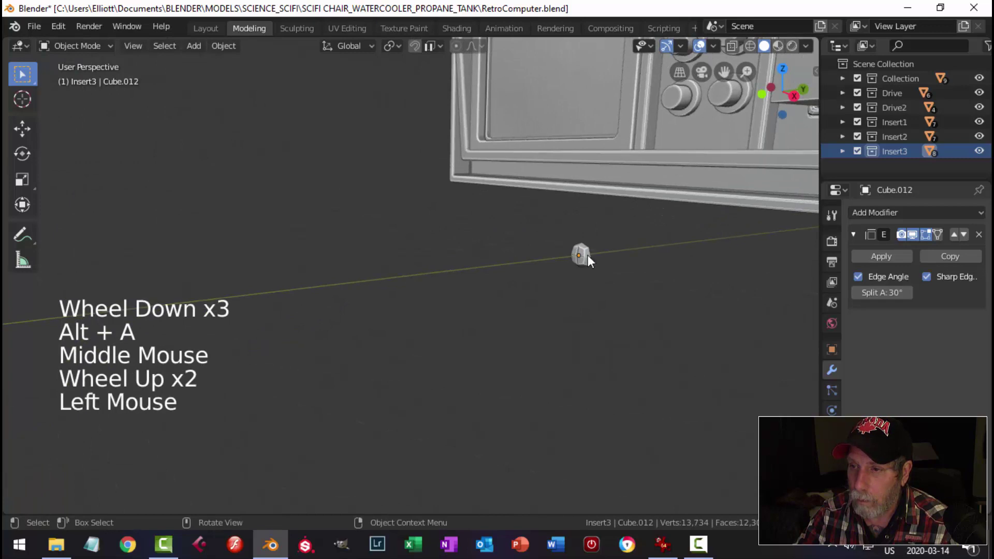
pyautogui.press('s')
pyautogui.click(619, 262)
pyautogui.hotkey('alt', 'a')
pyautogui.moveTo(620, 261); pyautogui.dragTo(691, 243, button='middle')
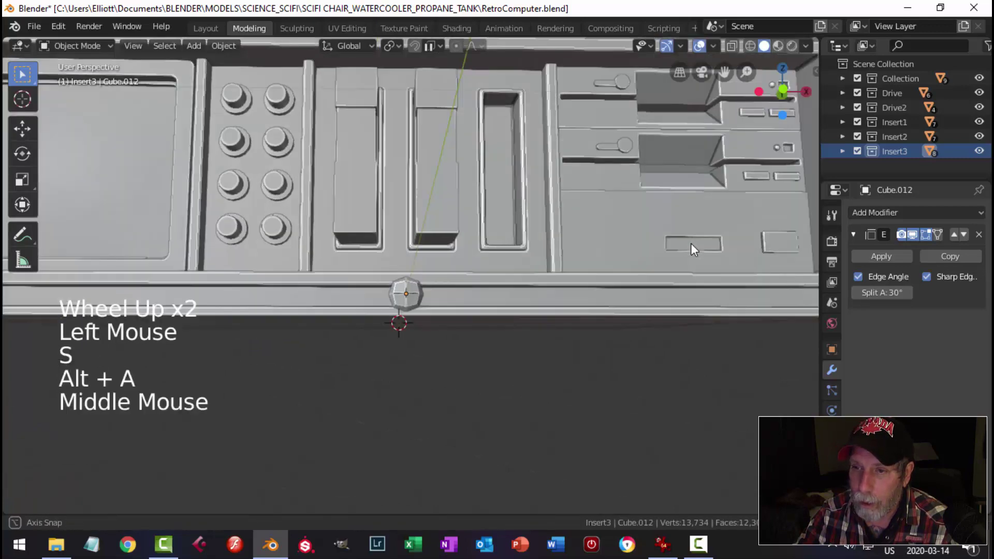
# - Move the screw head in top view to the computer's front face, by -0.0334 m in X and 1.09 m in Y
pyautogui.scroll(-4, 592, 241)
pyautogui.moveTo(505, 200); pyautogui.dragTo(452, 288, button='middle')
pyautogui.scroll(2, 465, 204)
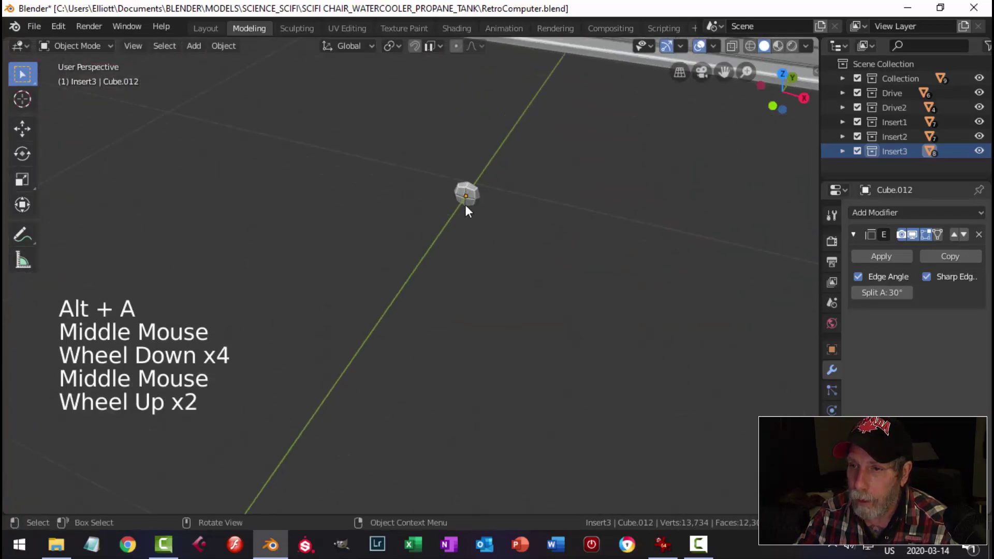
pyautogui.click(466, 205)
pyautogui.press('KP_7')
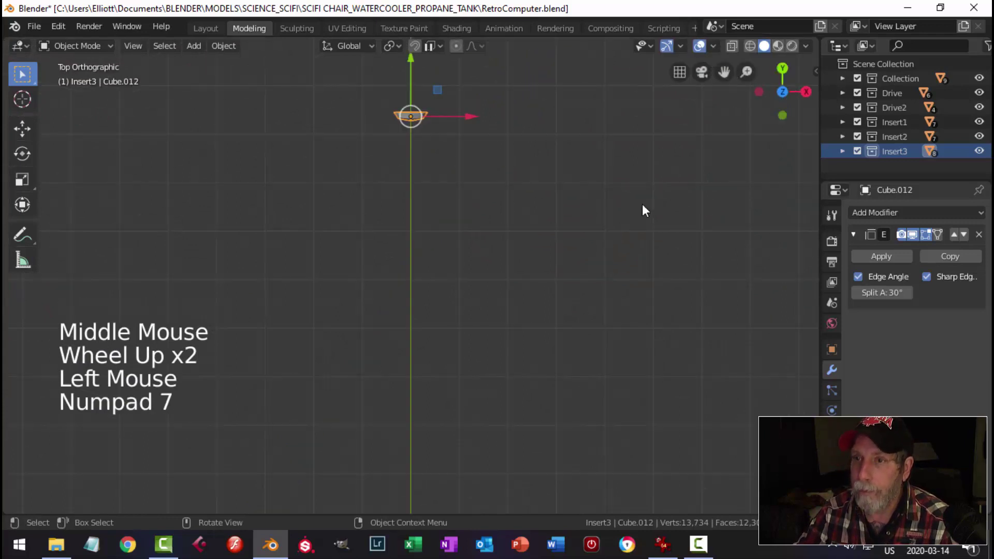
pyautogui.scroll(-11, 604, 225)
pyautogui.press('g')
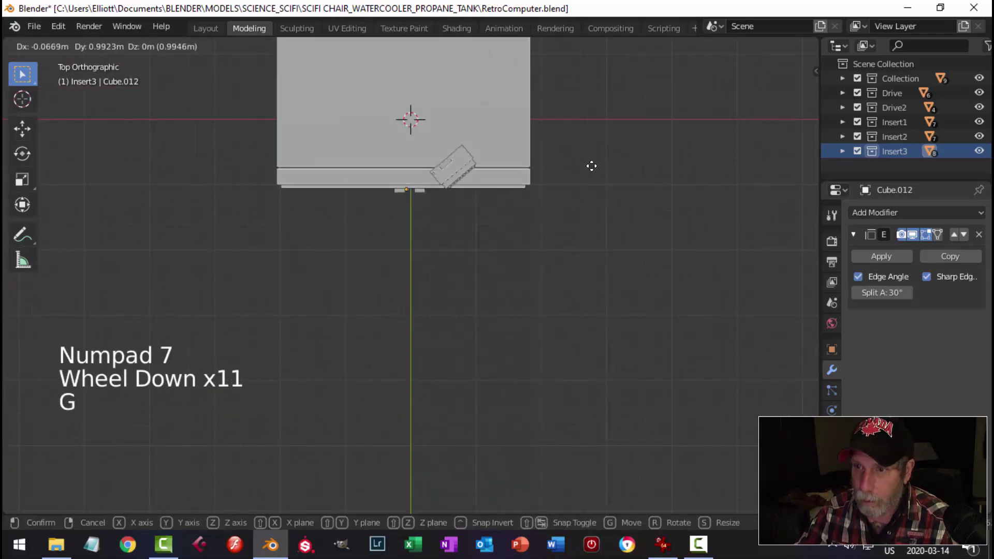
pyautogui.click(593, 161)
# - Raise the screw head along Z onto the upper border of the case's front, near its centre
pyautogui.press('KP_1')
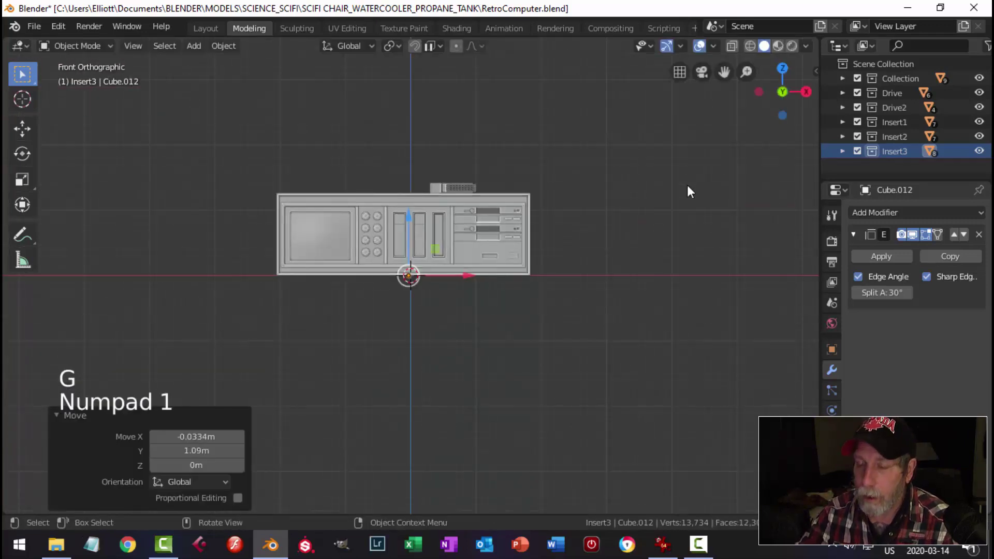
pyautogui.scroll(5, 673, 183)
pyautogui.moveTo(405, 220); pyautogui.dragTo(422, 39)
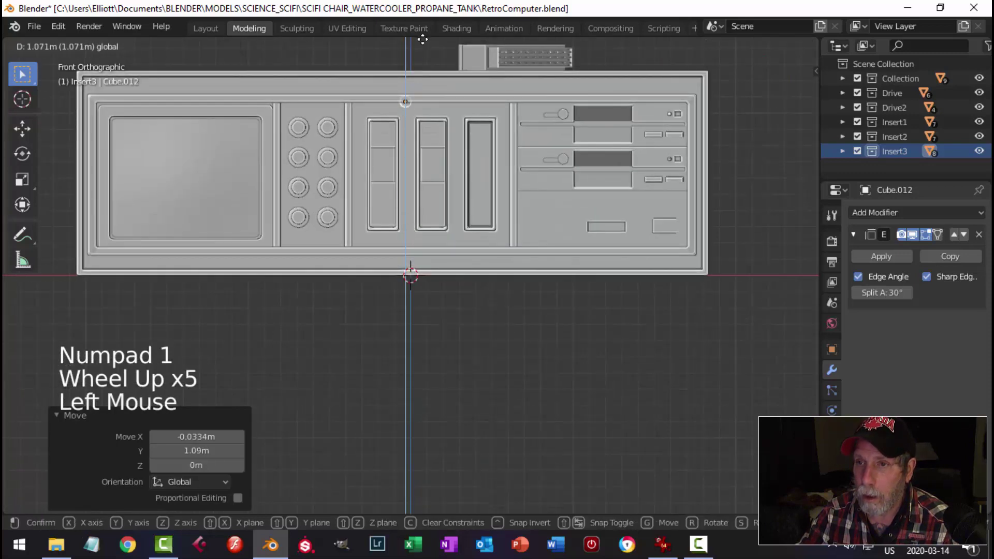
pyautogui.moveTo(423, 507); pyautogui.dragTo(425, 502)
pyautogui.hotkey('alt', 'a')
# - Move the screw head along Y until its flat back sits against the case's front border
pyautogui.keyDown('shift'); pyautogui.moveTo(458, 184); pyautogui.dragTo(470, 302, button='middle'); pyautogui.keyUp('shift')
pyautogui.scroll(3, 470, 302)
pyautogui.click(563, 197)
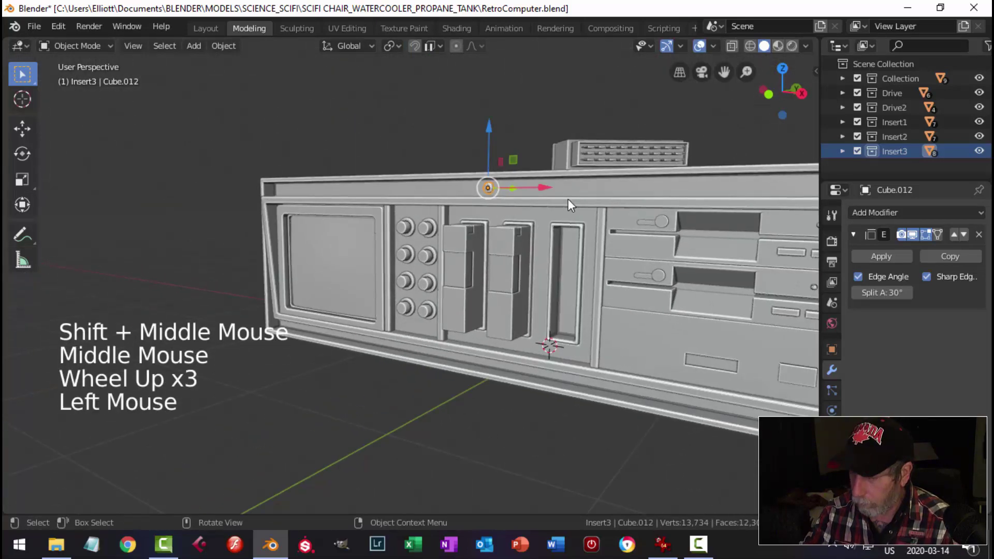
pyautogui.press('KP_Decimal')
pyautogui.scroll(-3, 590, 243)
pyautogui.moveTo(590, 243); pyautogui.dragTo(484, 286, button='middle')
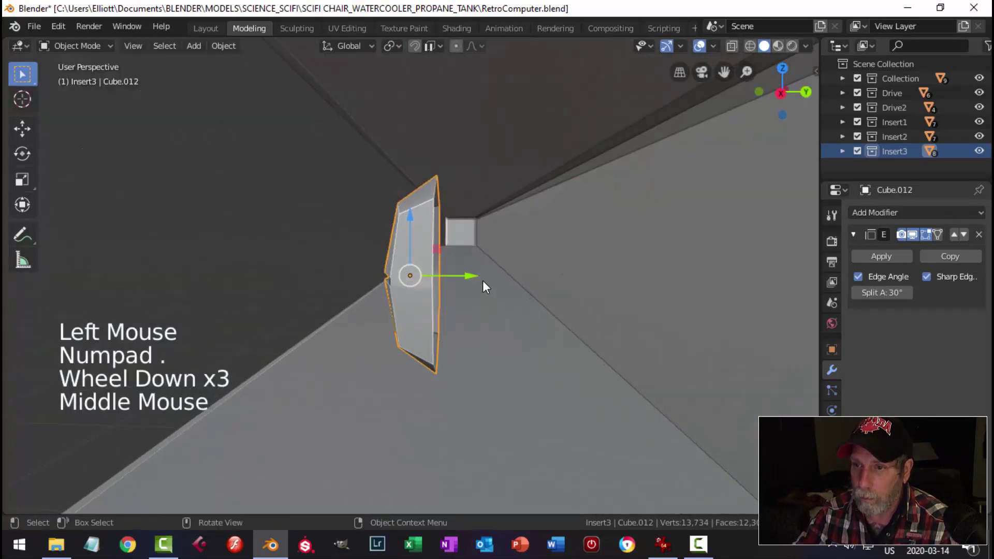
pyautogui.moveTo(482, 282); pyautogui.dragTo(644, 274)
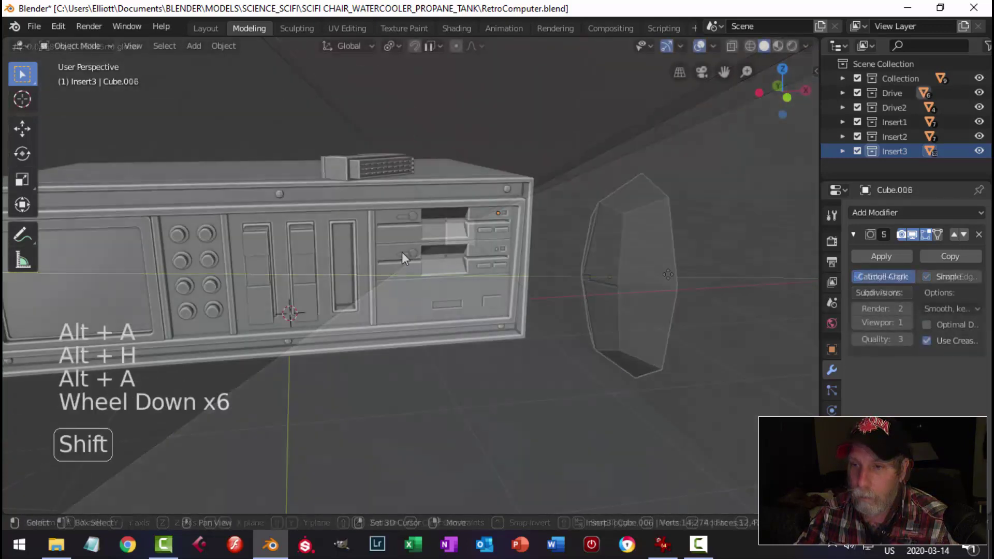
# - Switch the viewport's solid shading lighting to MatCap and choose the glossy green material preview
pyautogui.keyDown('shift'); pyautogui.moveTo(402, 253); pyautogui.dragTo(614, 238, button='middle'); pyautogui.keyUp('shift')
pyautogui.scroll(2, 497, 239)
pyautogui.scroll(-2, 535, 231)
pyautogui.click(806, 47)
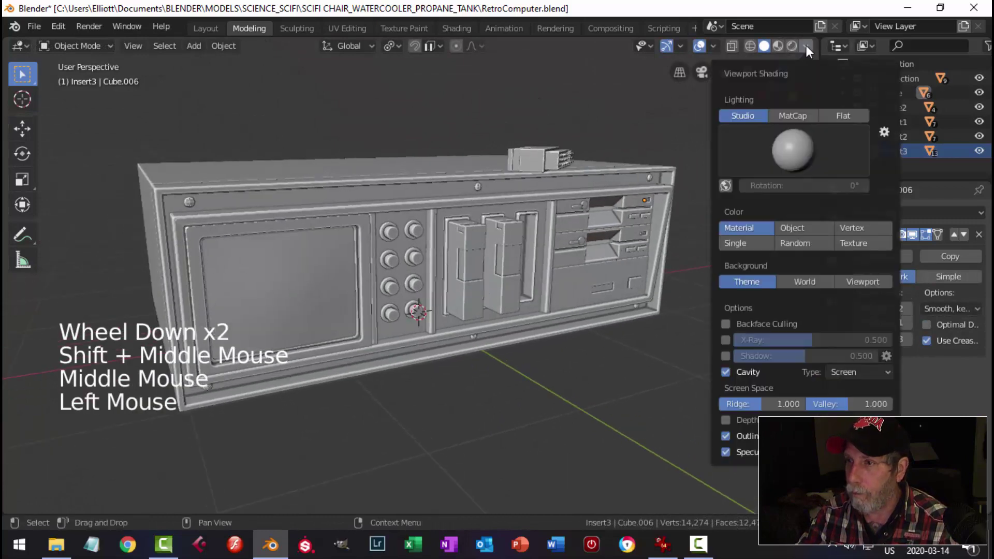
pyautogui.click(792, 115)
pyautogui.click(793, 149)
pyautogui.click(708, 241)
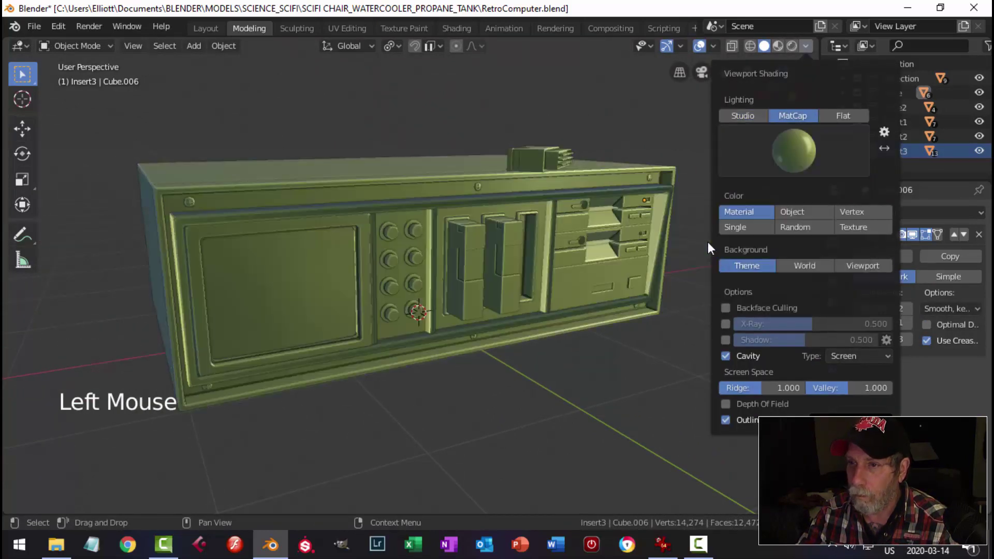
pyautogui.moveTo(468, 306); pyautogui.dragTo(518, 292, button='middle')
pyautogui.press('Tab')
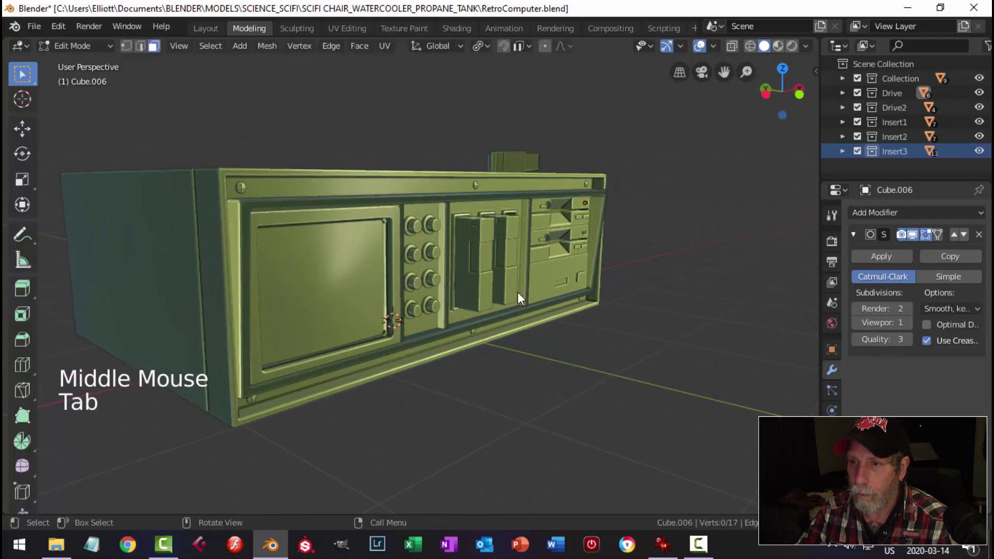
pyautogui.press('a')
pyautogui.hotkey('alt', 'a')
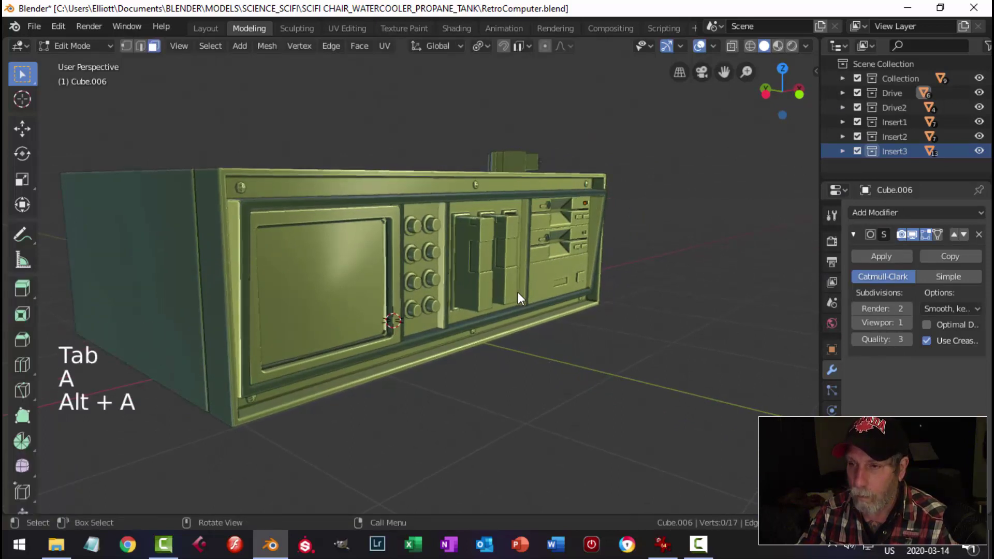
pyautogui.press('Tab')
pyautogui.press('Tab')
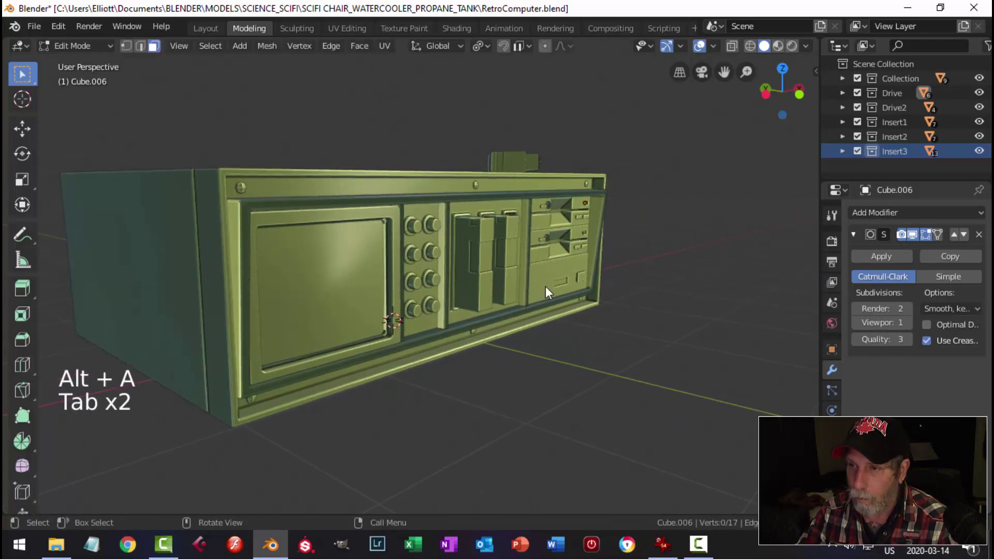
pyautogui.press('Tab')
pyautogui.scroll(-3, 545, 287)
pyautogui.hotkey('alt', 'a')
pyautogui.moveTo(542, 287); pyautogui.dragTo(547, 294, button='middle')
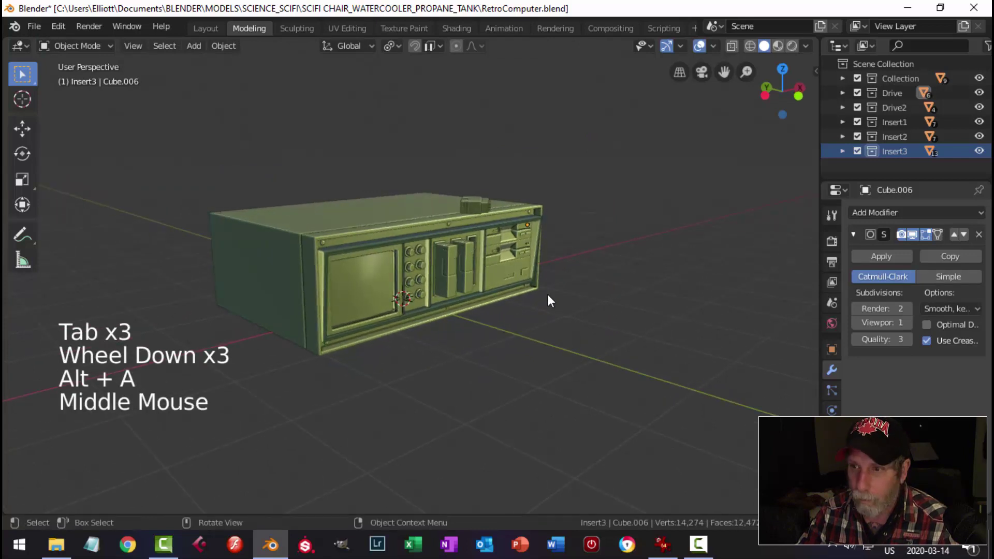
# - Recalculate the normals of all mesh parts of the computer together in Edit Mode, and return to Object Mode with nothing selected
pyautogui.press('a')
pyautogui.press('Tab')
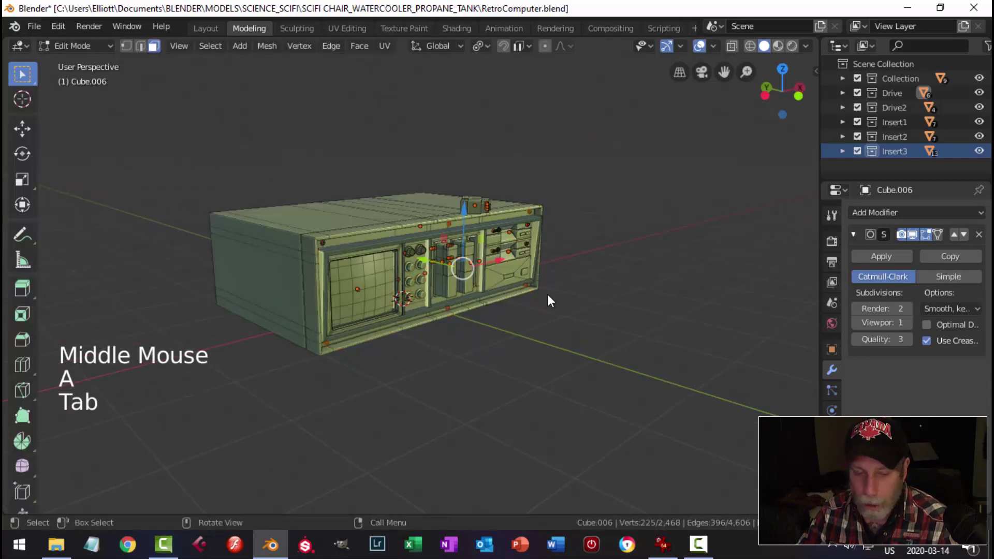
pyautogui.press('a')
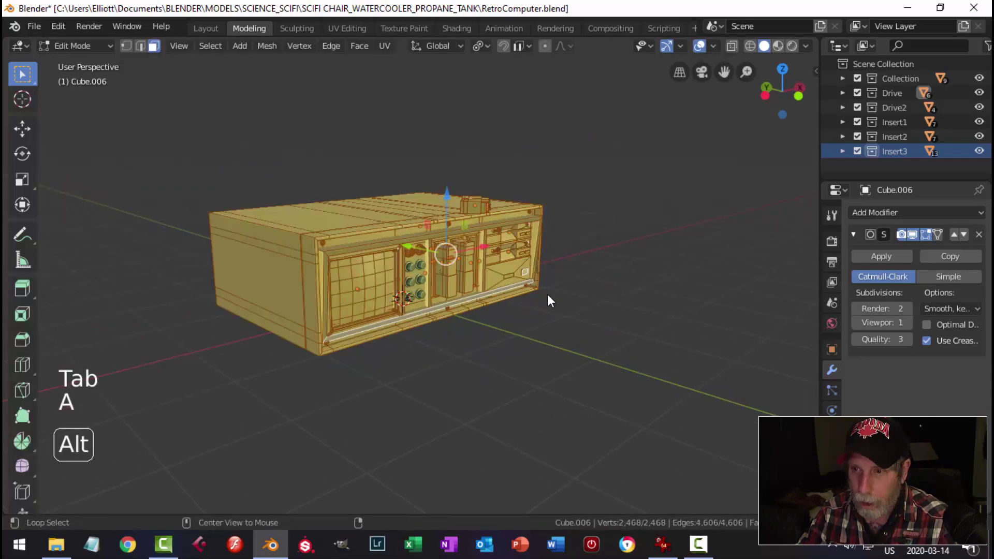
pyautogui.hotkey('alt', 'n')
pyautogui.click(549, 294)
pyautogui.hotkey('alt', 'a')
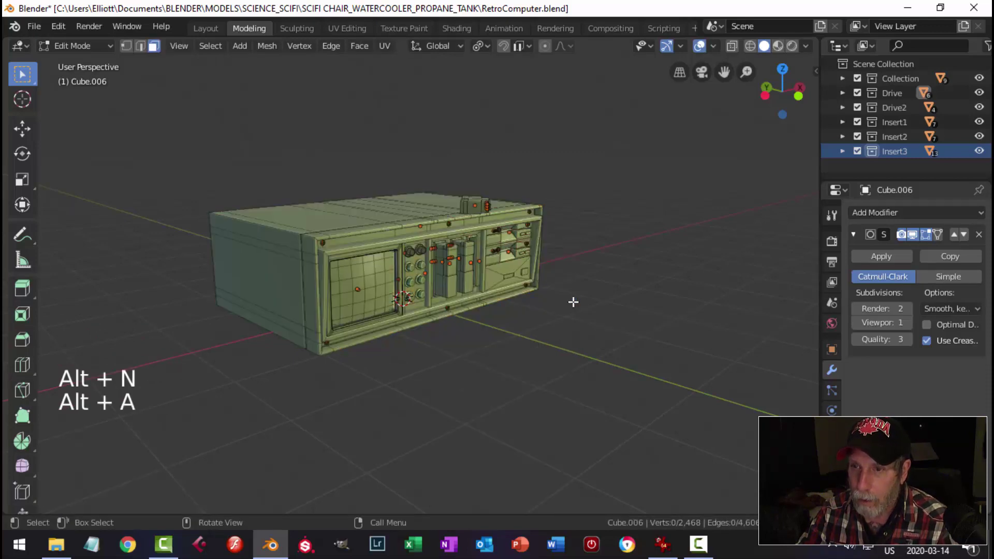
pyautogui.press('Tab')
pyautogui.hotkey('alt', 'a')
pyautogui.scroll(4, 573, 301)
pyautogui.scroll(-1, 573, 301)
pyautogui.moveTo(573, 302); pyautogui.dragTo(613, 304, button='middle')
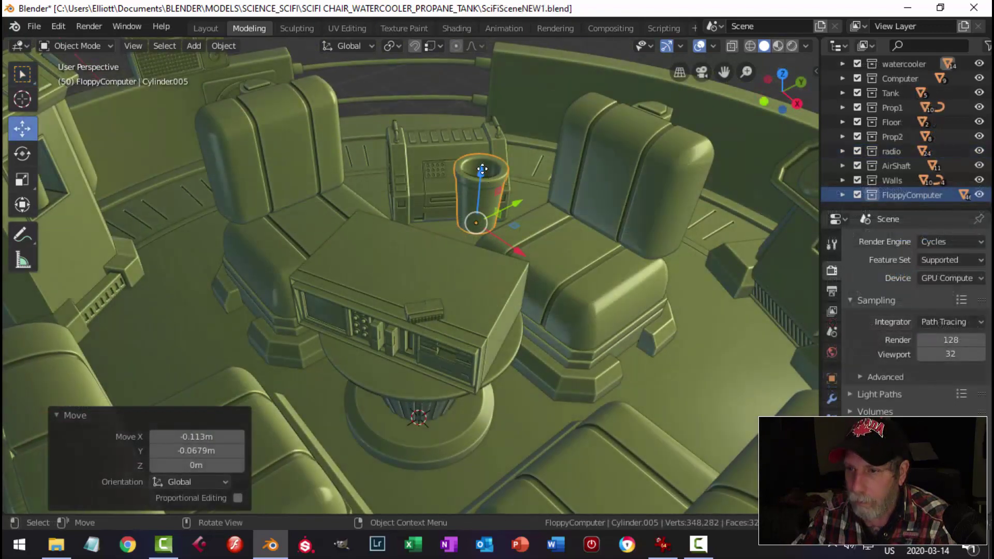
# - Lower the cup along Z by -0.541 m onto the top of the floppy computer in the sci-fi scene and save the file
pyautogui.moveTo(482, 169); pyautogui.dragTo(484, 215)
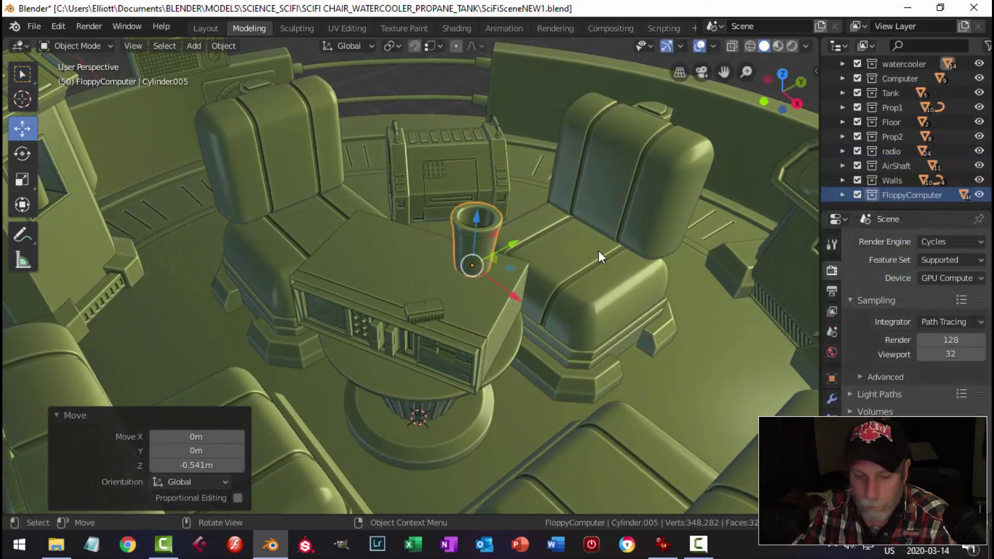
pyautogui.scroll(-5, 597, 254)
pyautogui.moveTo(597, 254); pyautogui.dragTo(610, 292, button='middle')
pyautogui.scroll(4, 443, 309)
pyautogui.scroll(3, 620, 284)
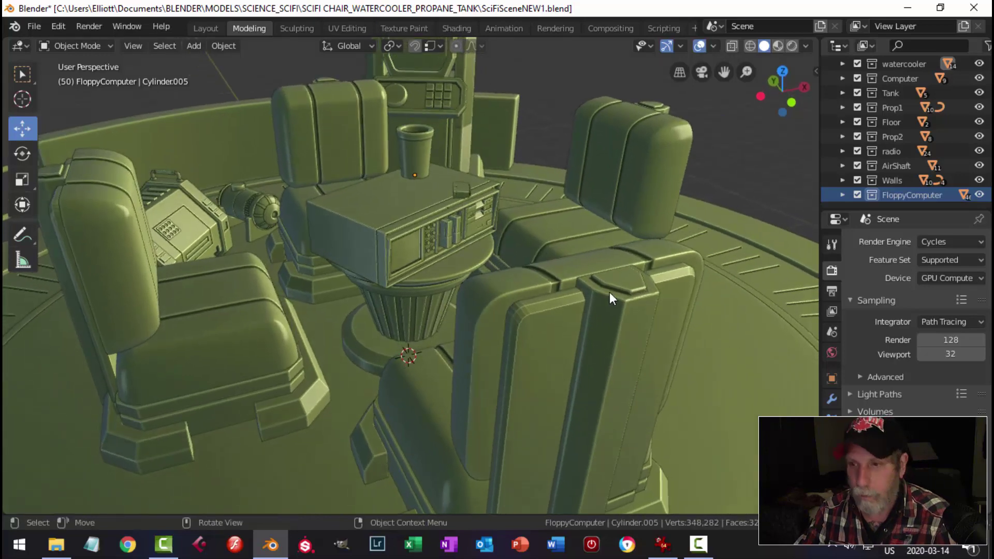
pyautogui.hotkey('ctrl', 's')
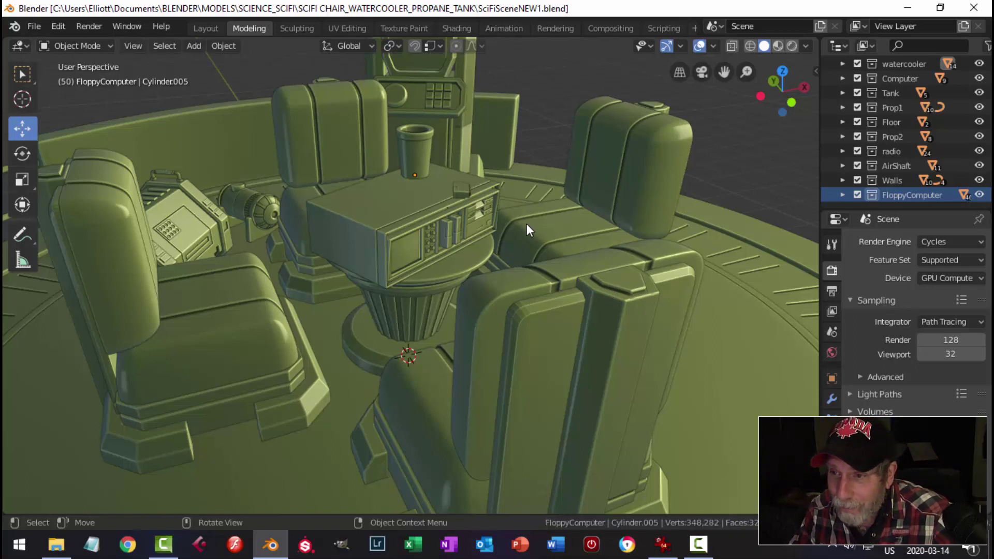
# - Examine the retro computer and cup on the round pedestal table, close up and among the surrounding chairs
pyautogui.moveTo(544, 231); pyautogui.dragTo(481, 215, button='middle')
pyautogui.scroll(3, 432, 218)
pyautogui.scroll(2, 442, 217)
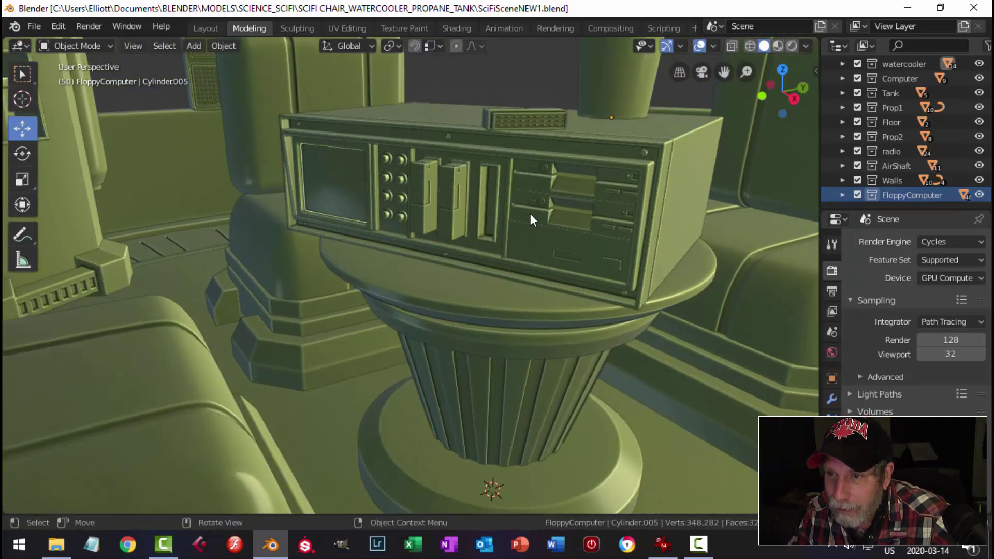
pyautogui.scroll(-2, 530, 213)
pyautogui.scroll(-2, 530, 213)
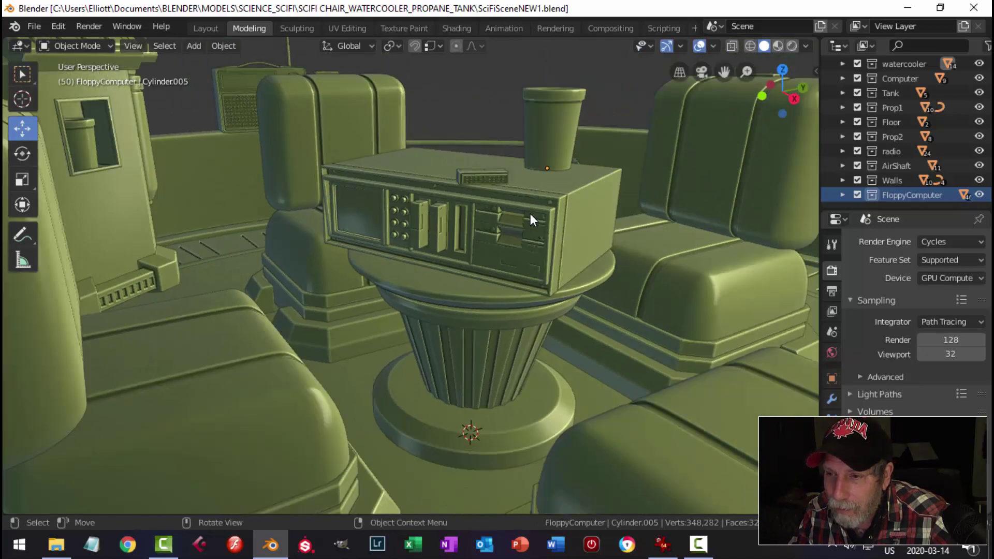
pyautogui.moveTo(533, 215); pyautogui.dragTo(535, 216, button='middle')
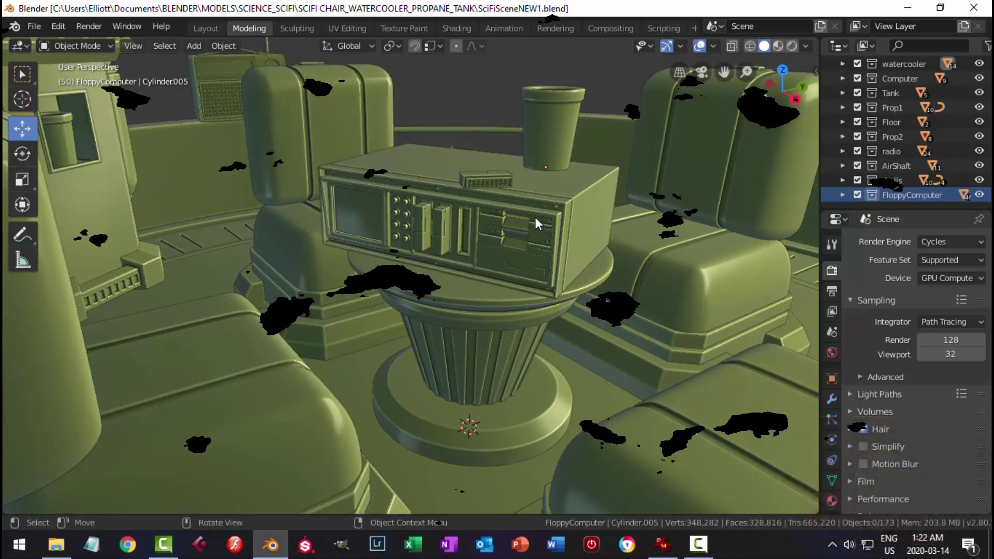